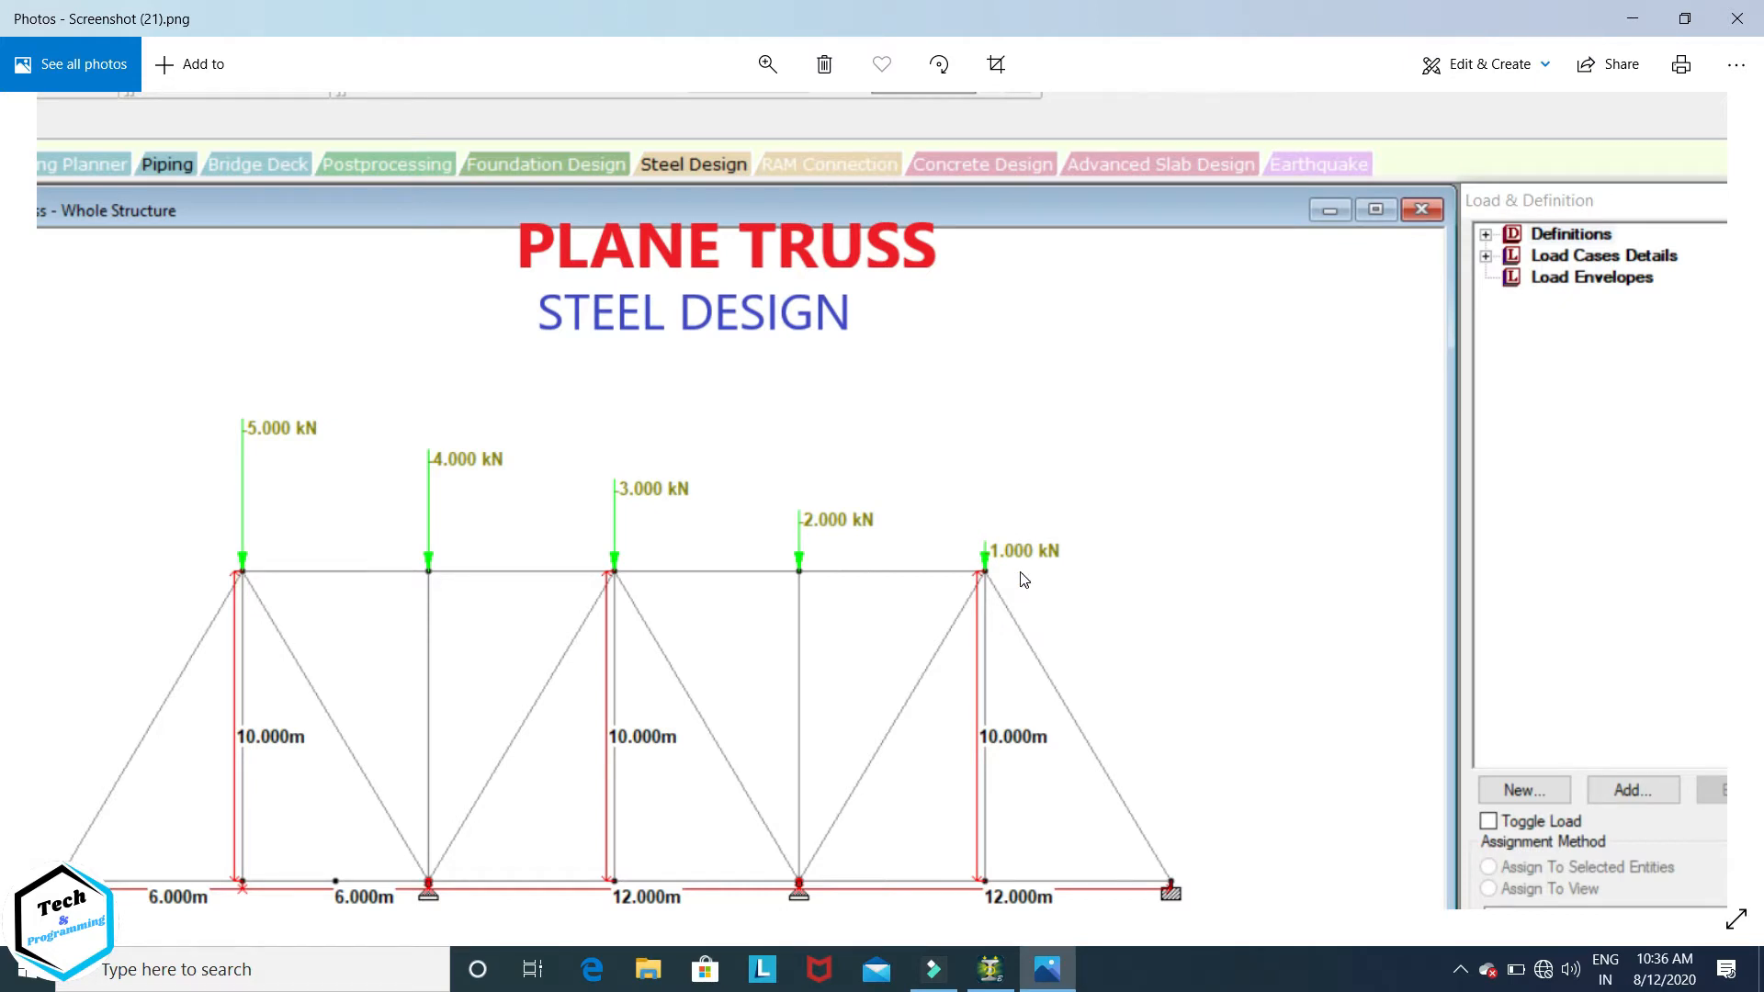
Step: View the image listing the design workflow steps and switch to STAAD.Pro
key("Right")
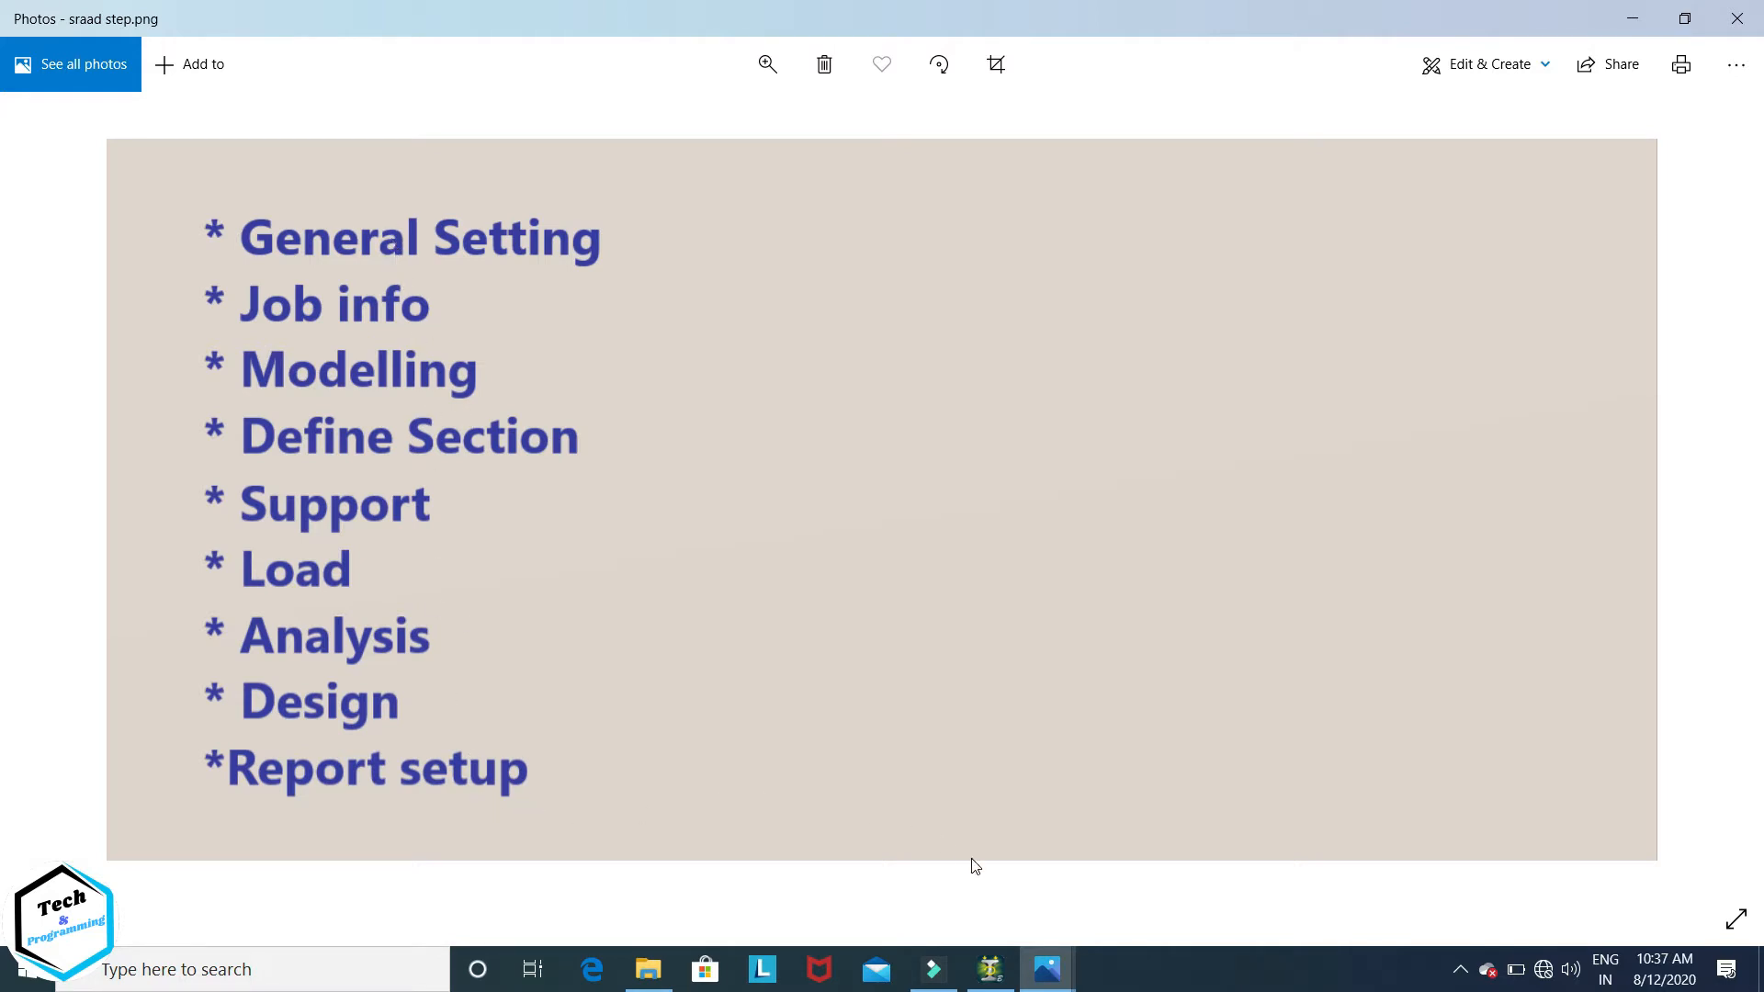
key("alt+Tab")
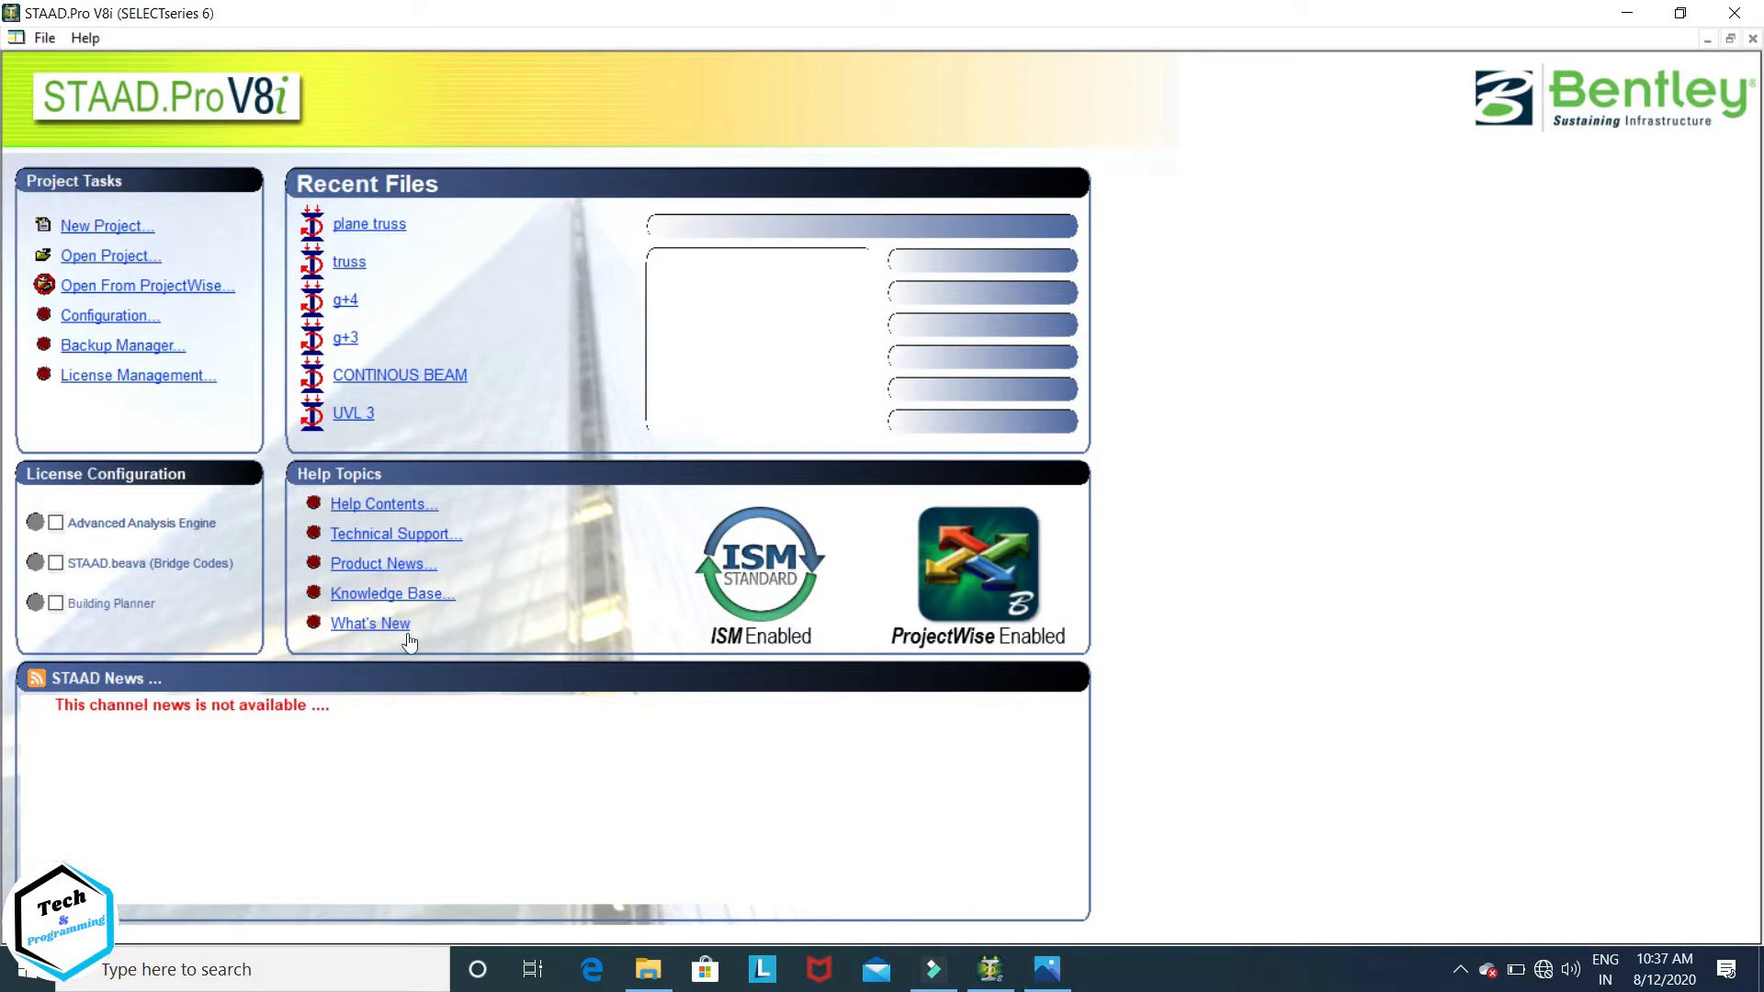
mouse_move(394, 377)
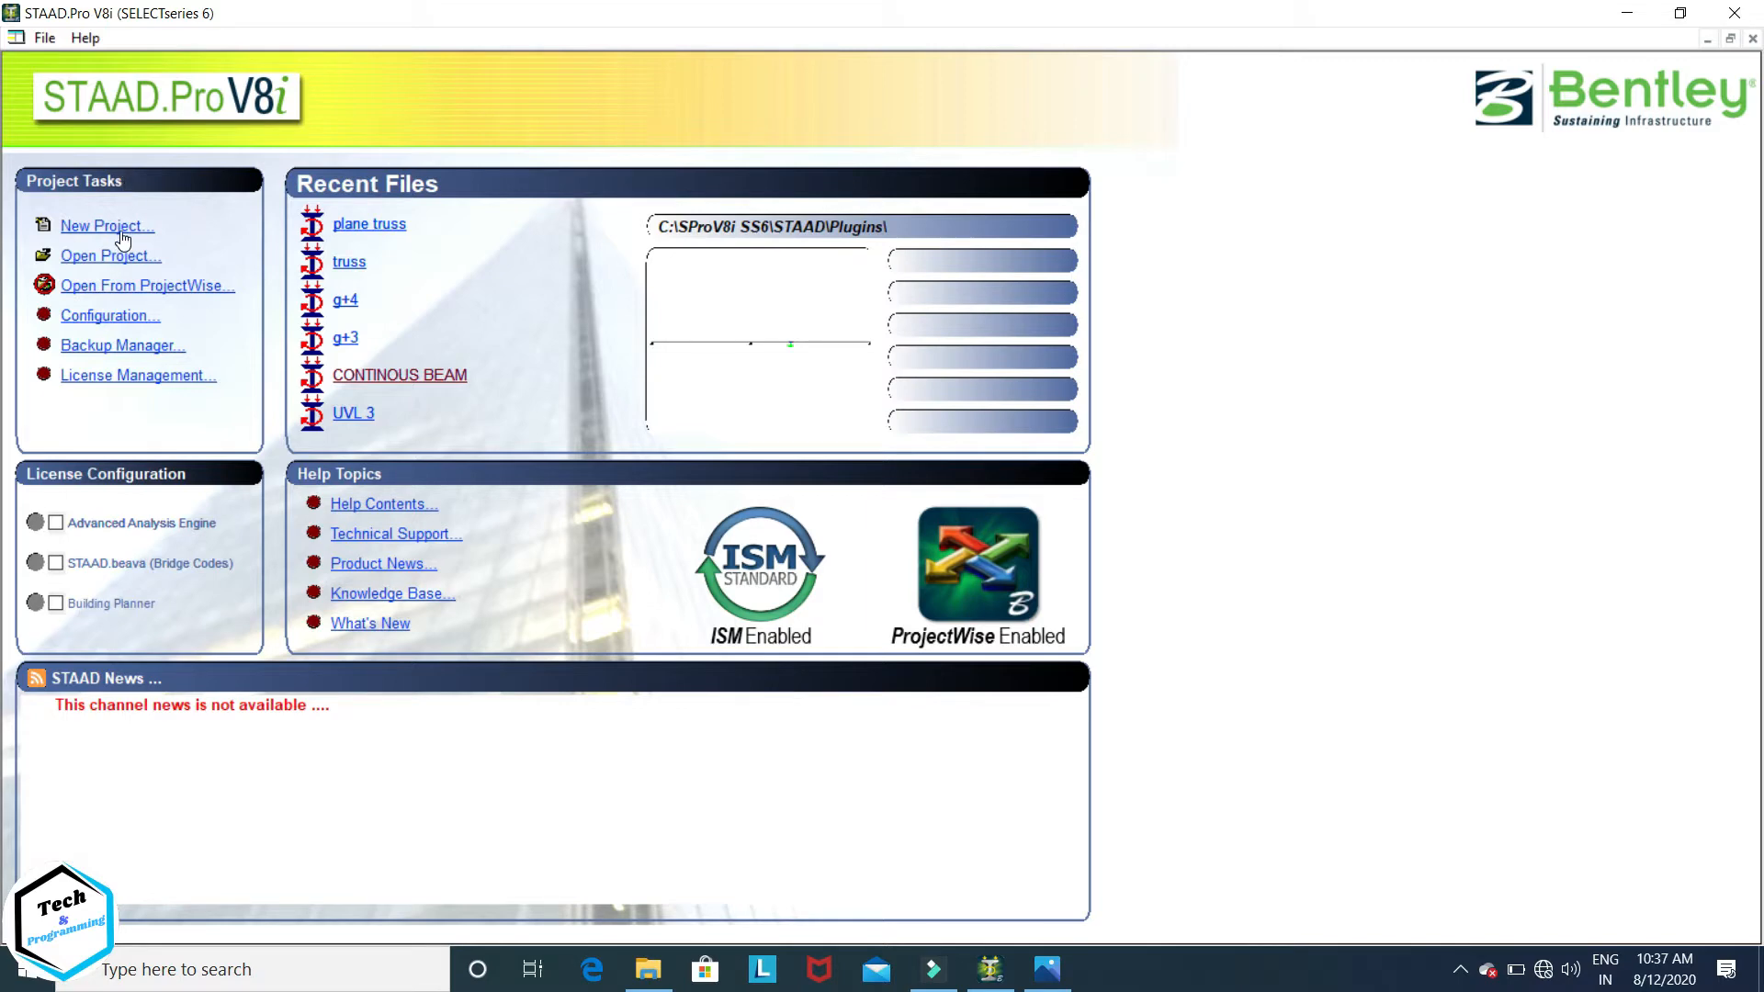
Step: Set the program's default base unit to Metric, check the miscellaneous options, and apply the configuration
left_click(120, 314)
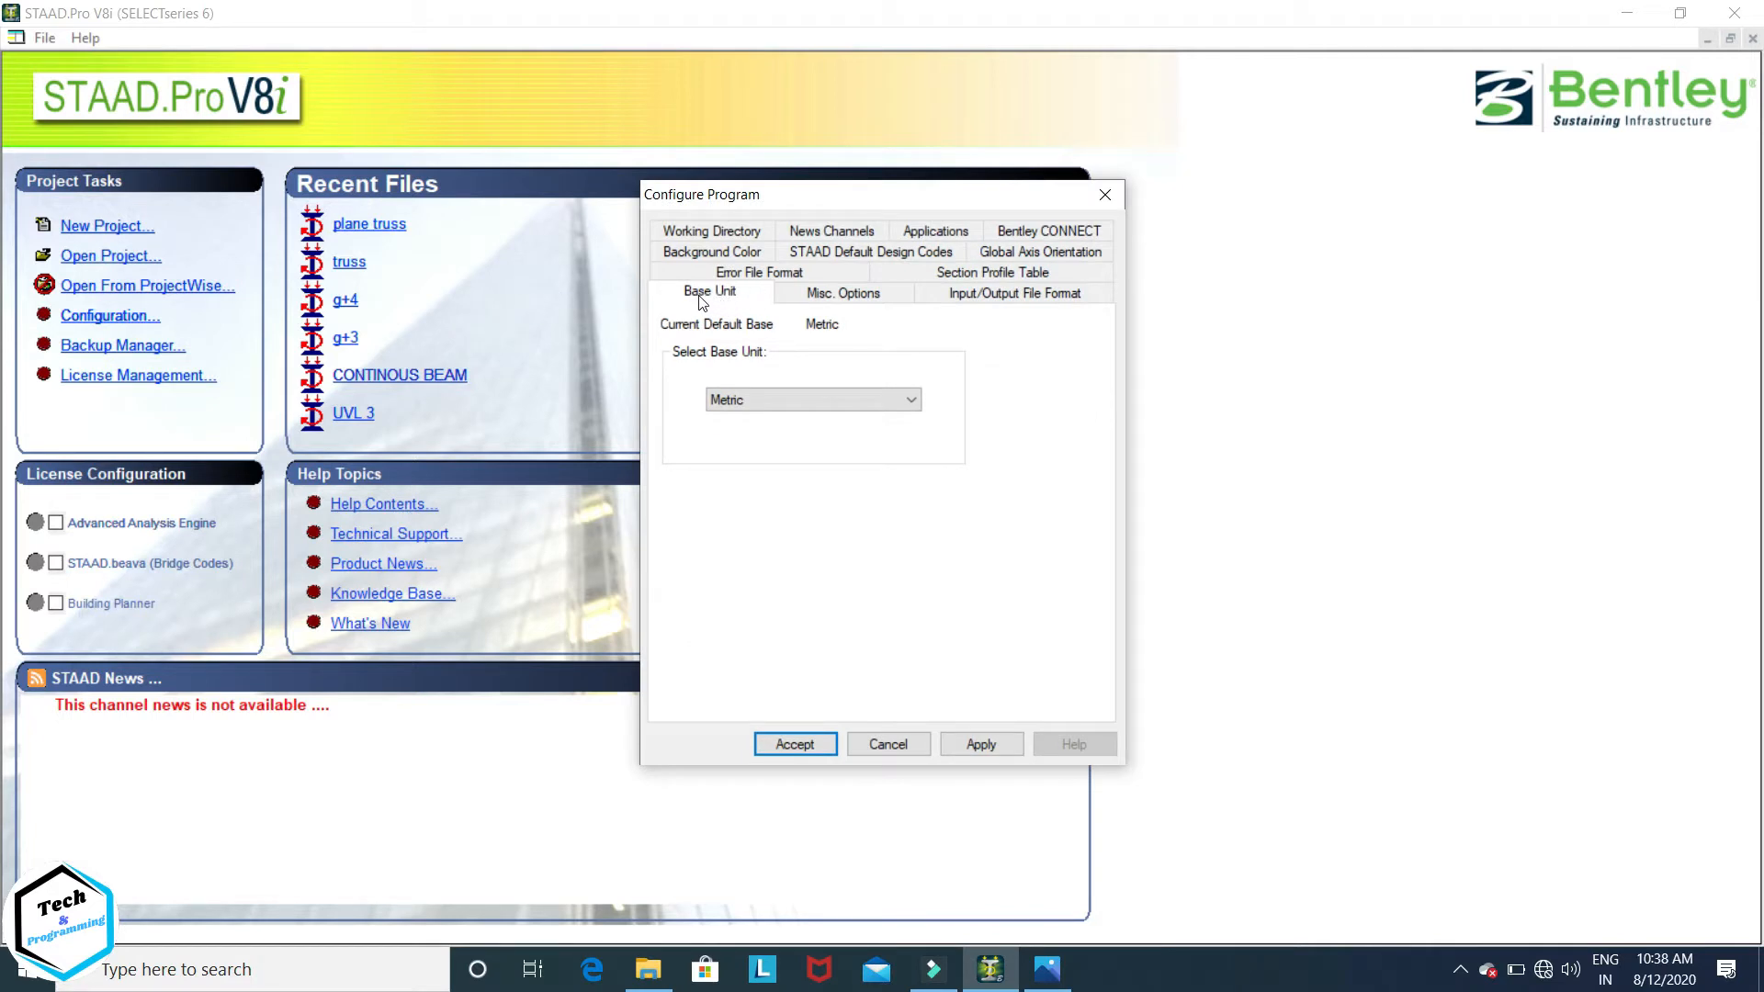
left_click(911, 400)
left_click(821, 427)
left_click(837, 296)
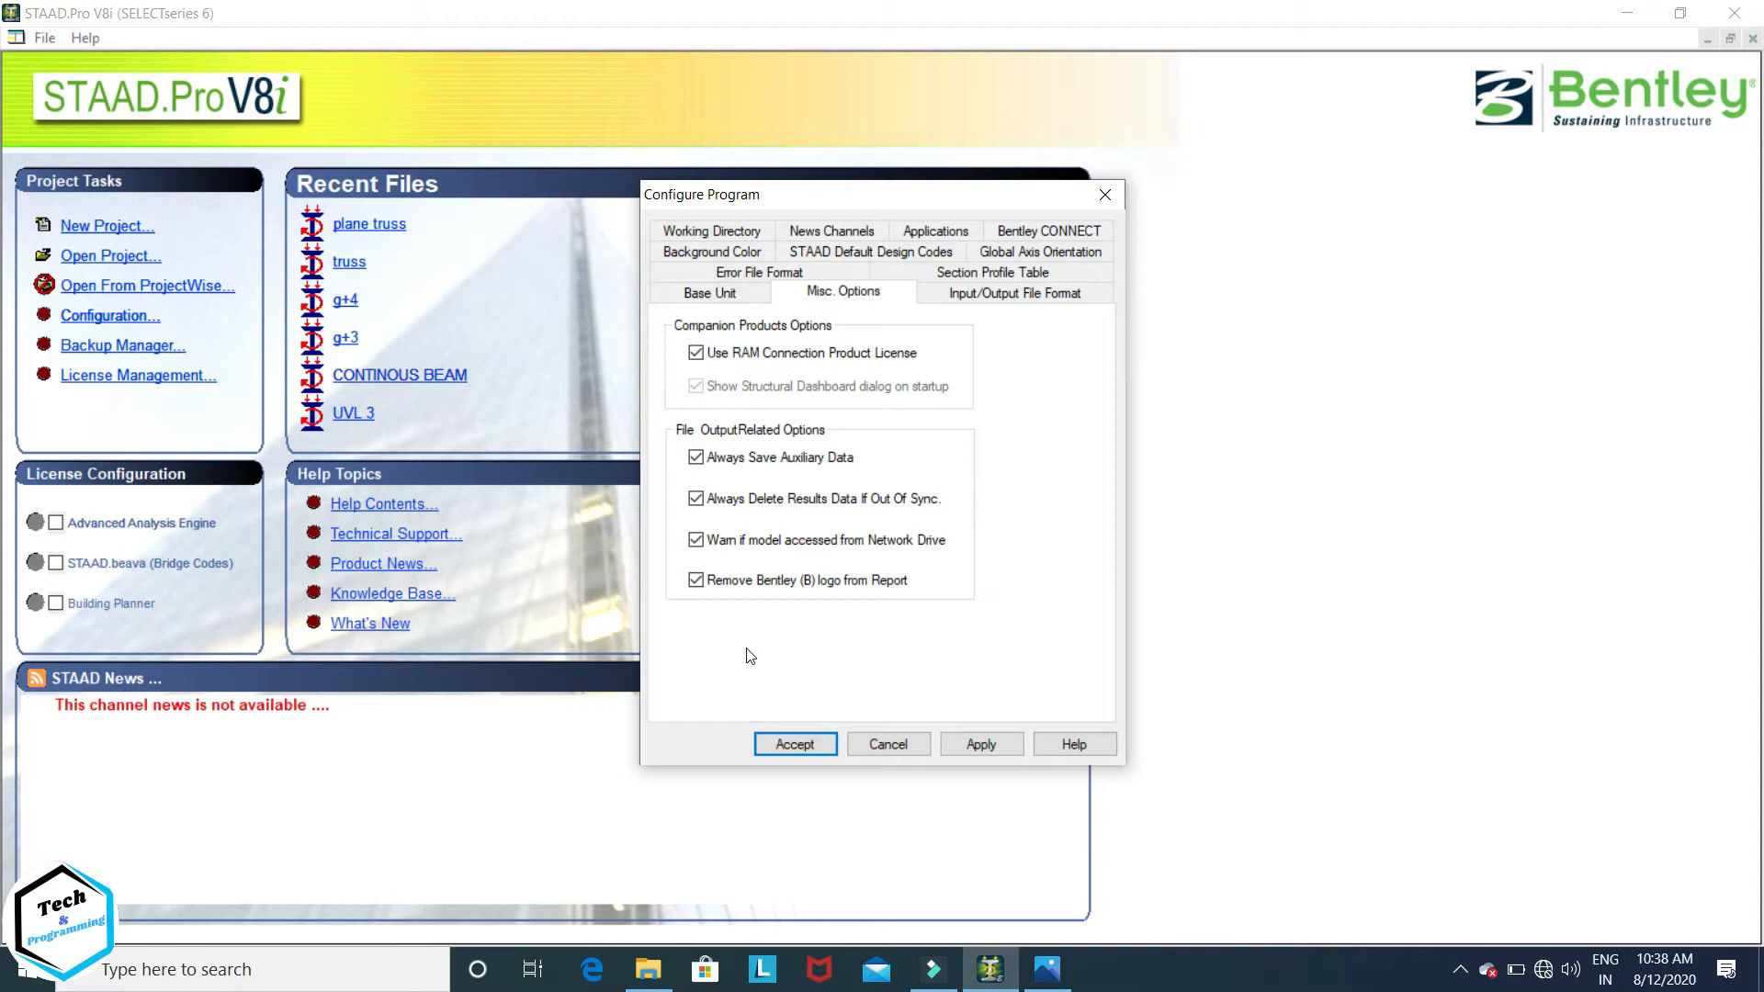
left_click(981, 743)
left_click(802, 744)
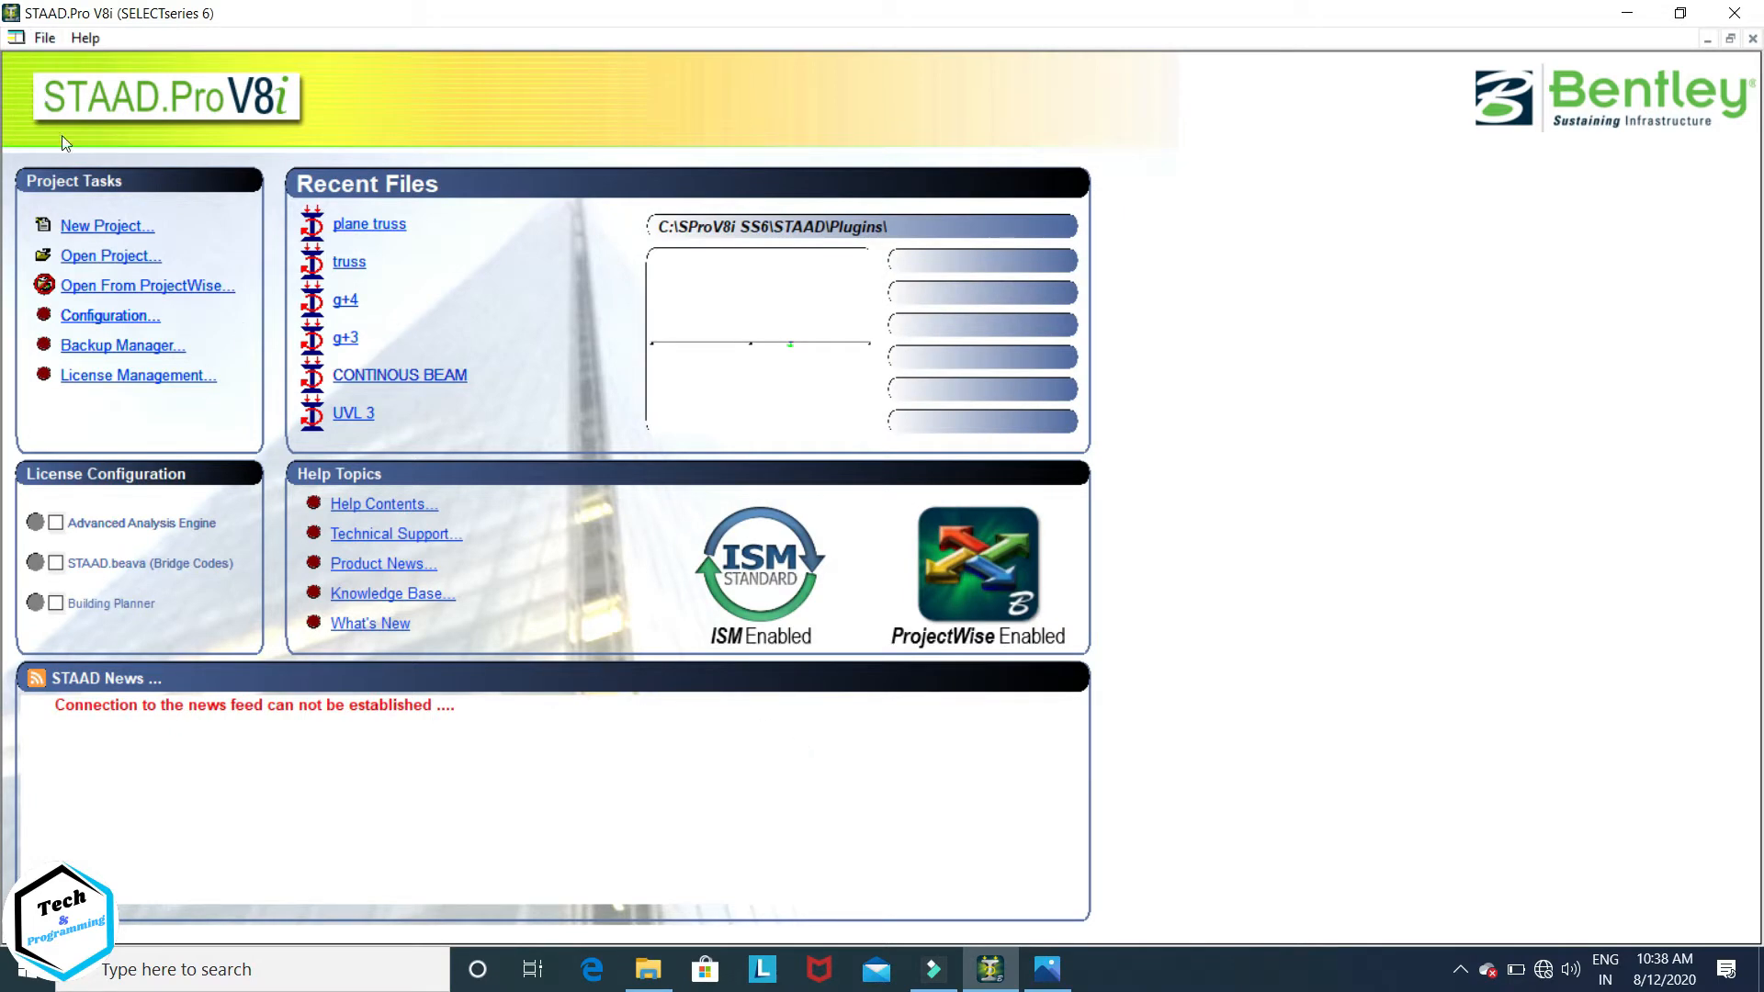
Step: Create a new Space model named "plane truss 1" in meters and kilonewtons, starting with Add Beam
left_click(97, 226)
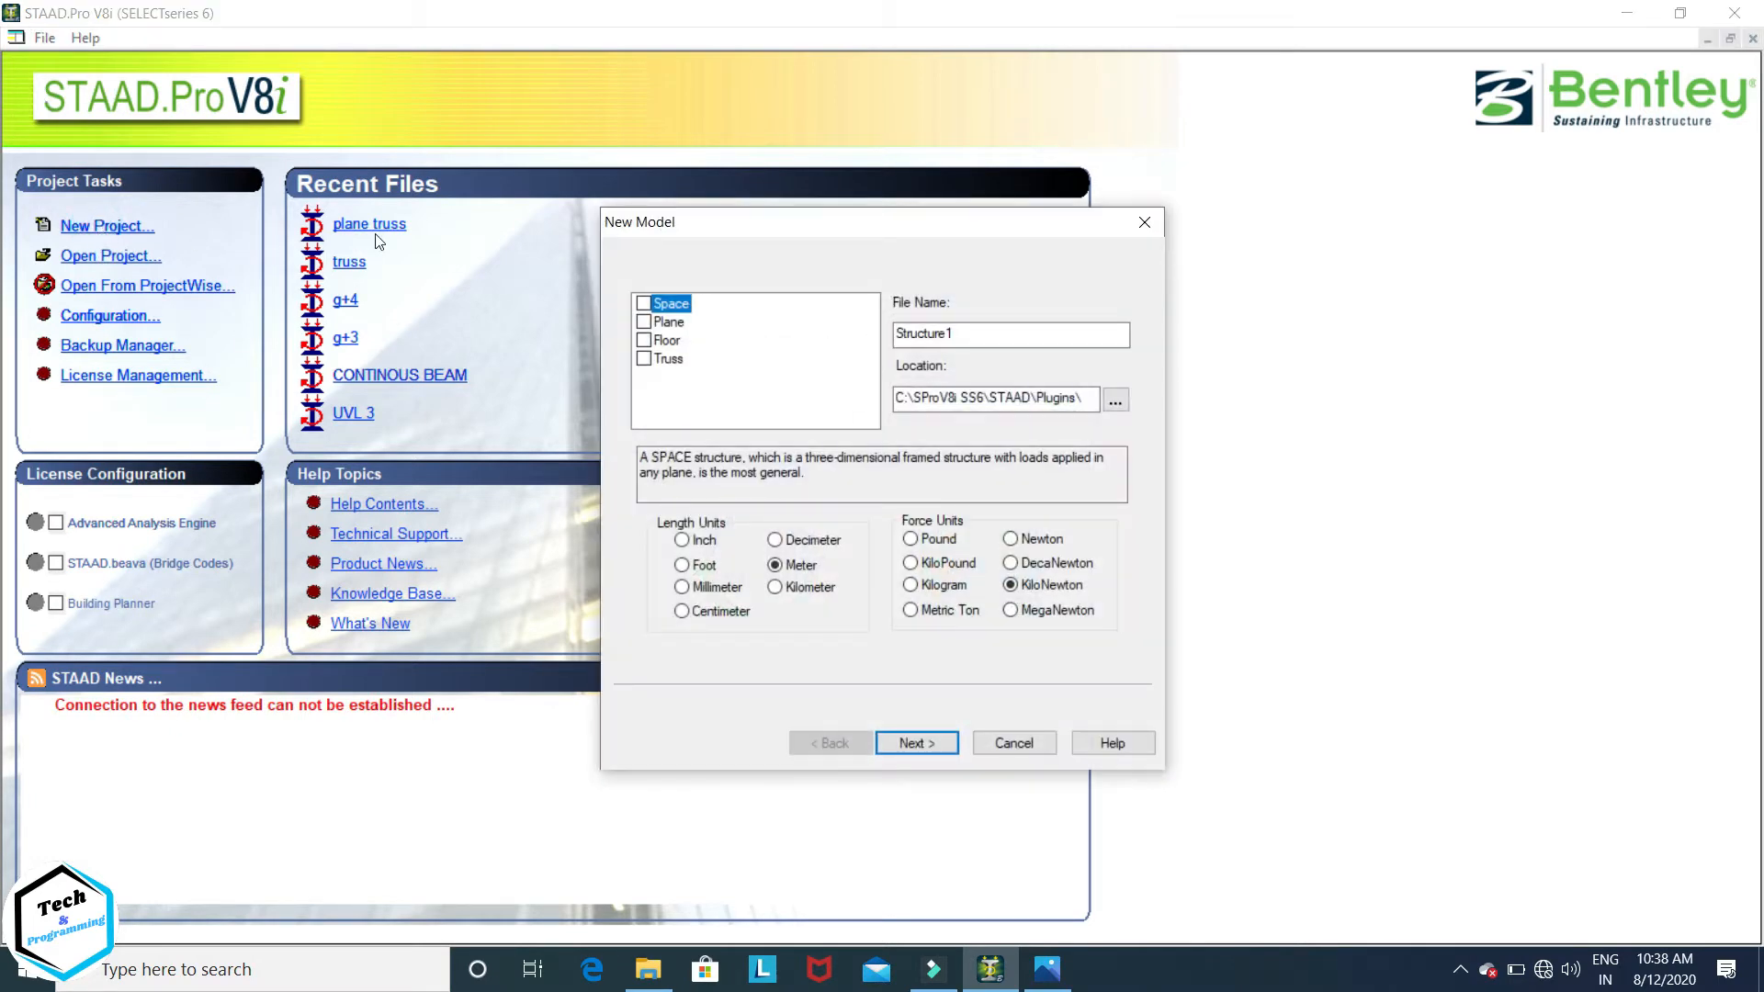
left_click(644, 304)
double_click(978, 334)
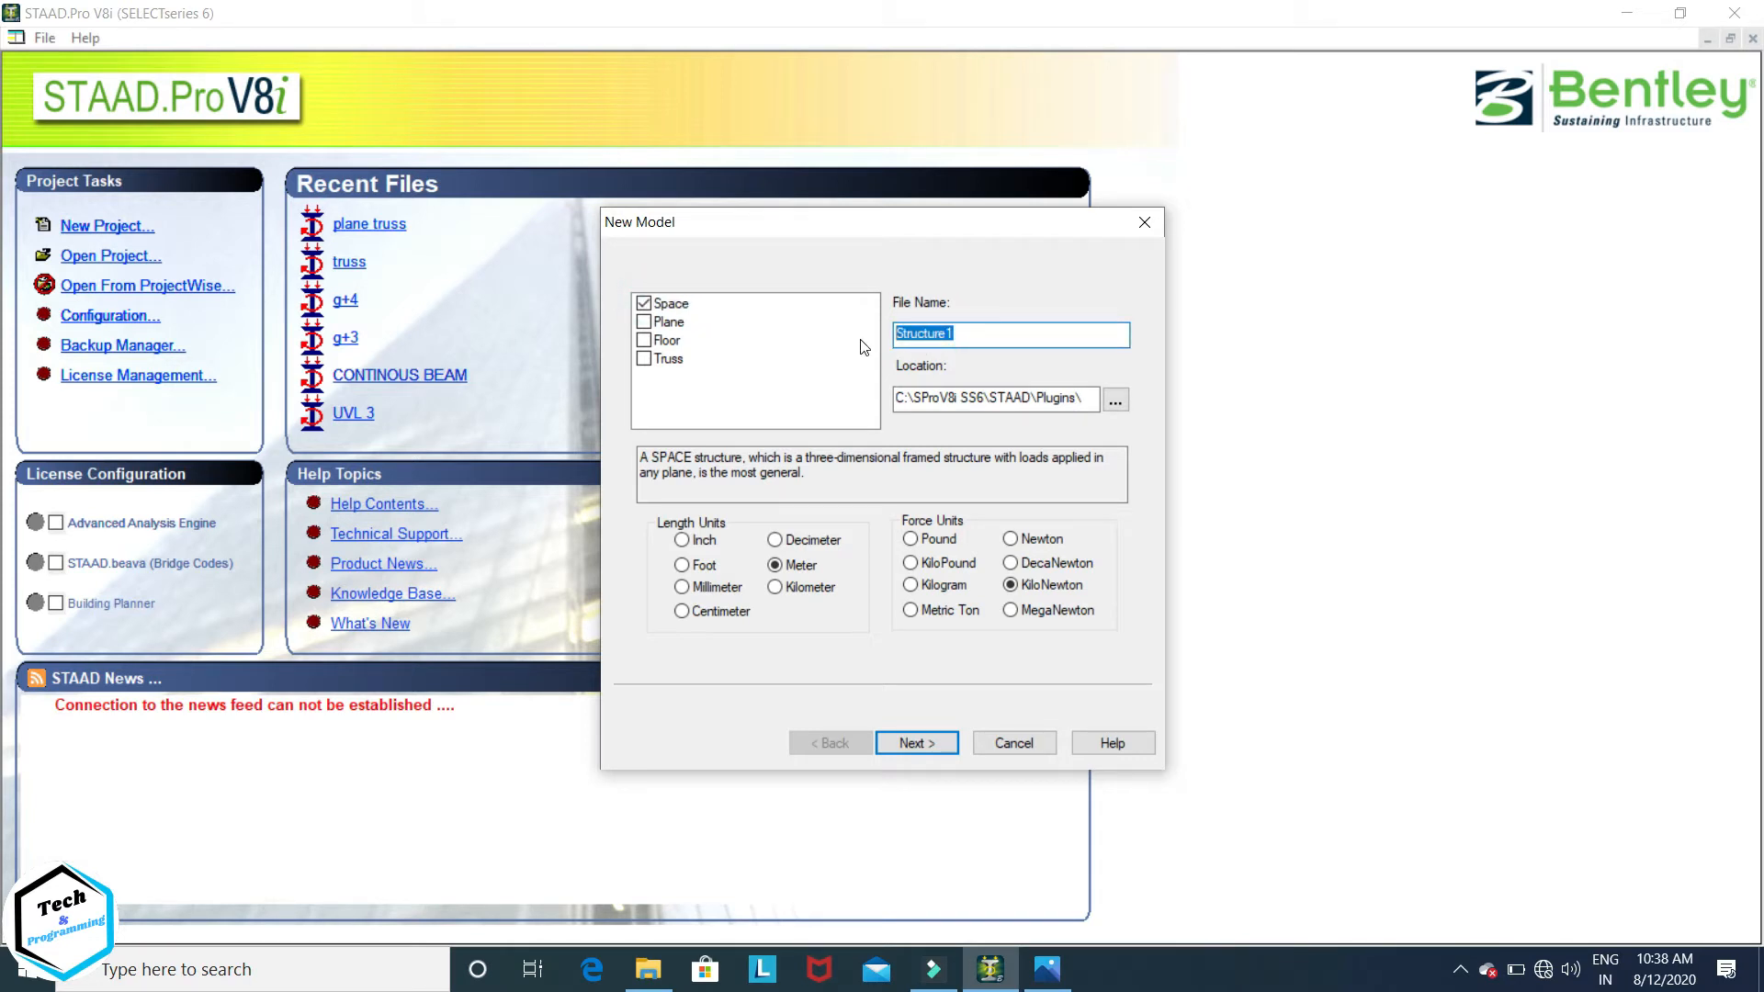
type("plane truss 1")
left_click(935, 742)
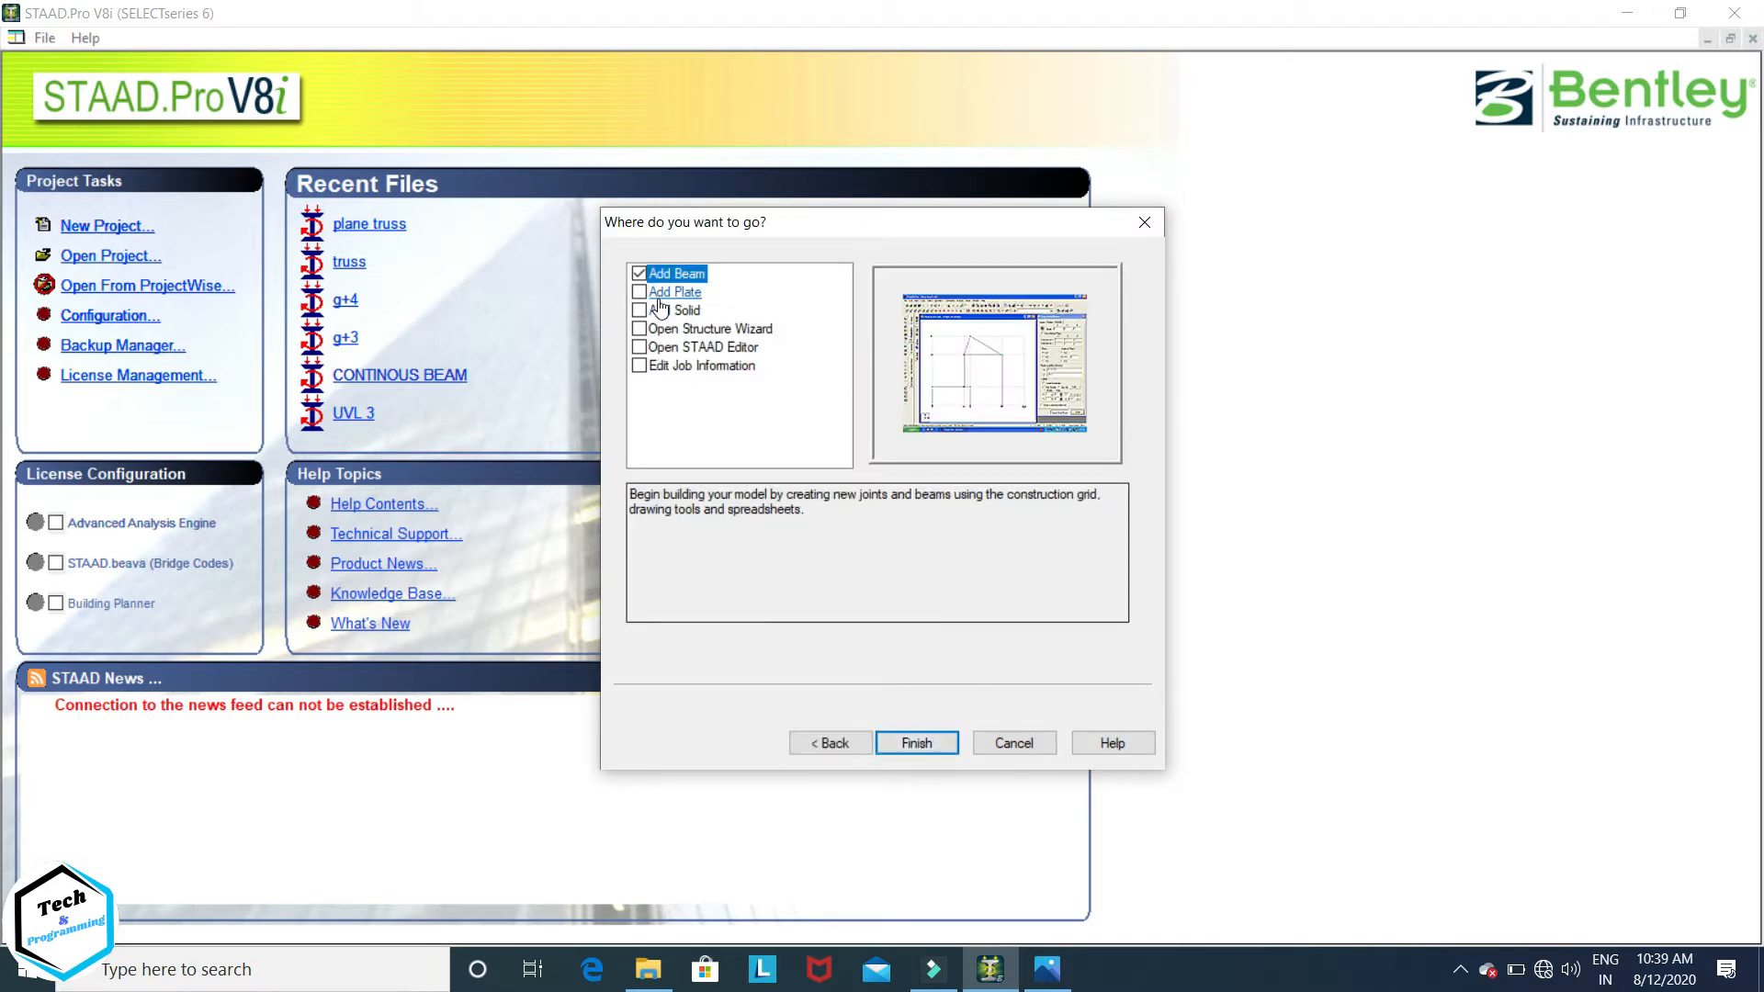
left_click(898, 744)
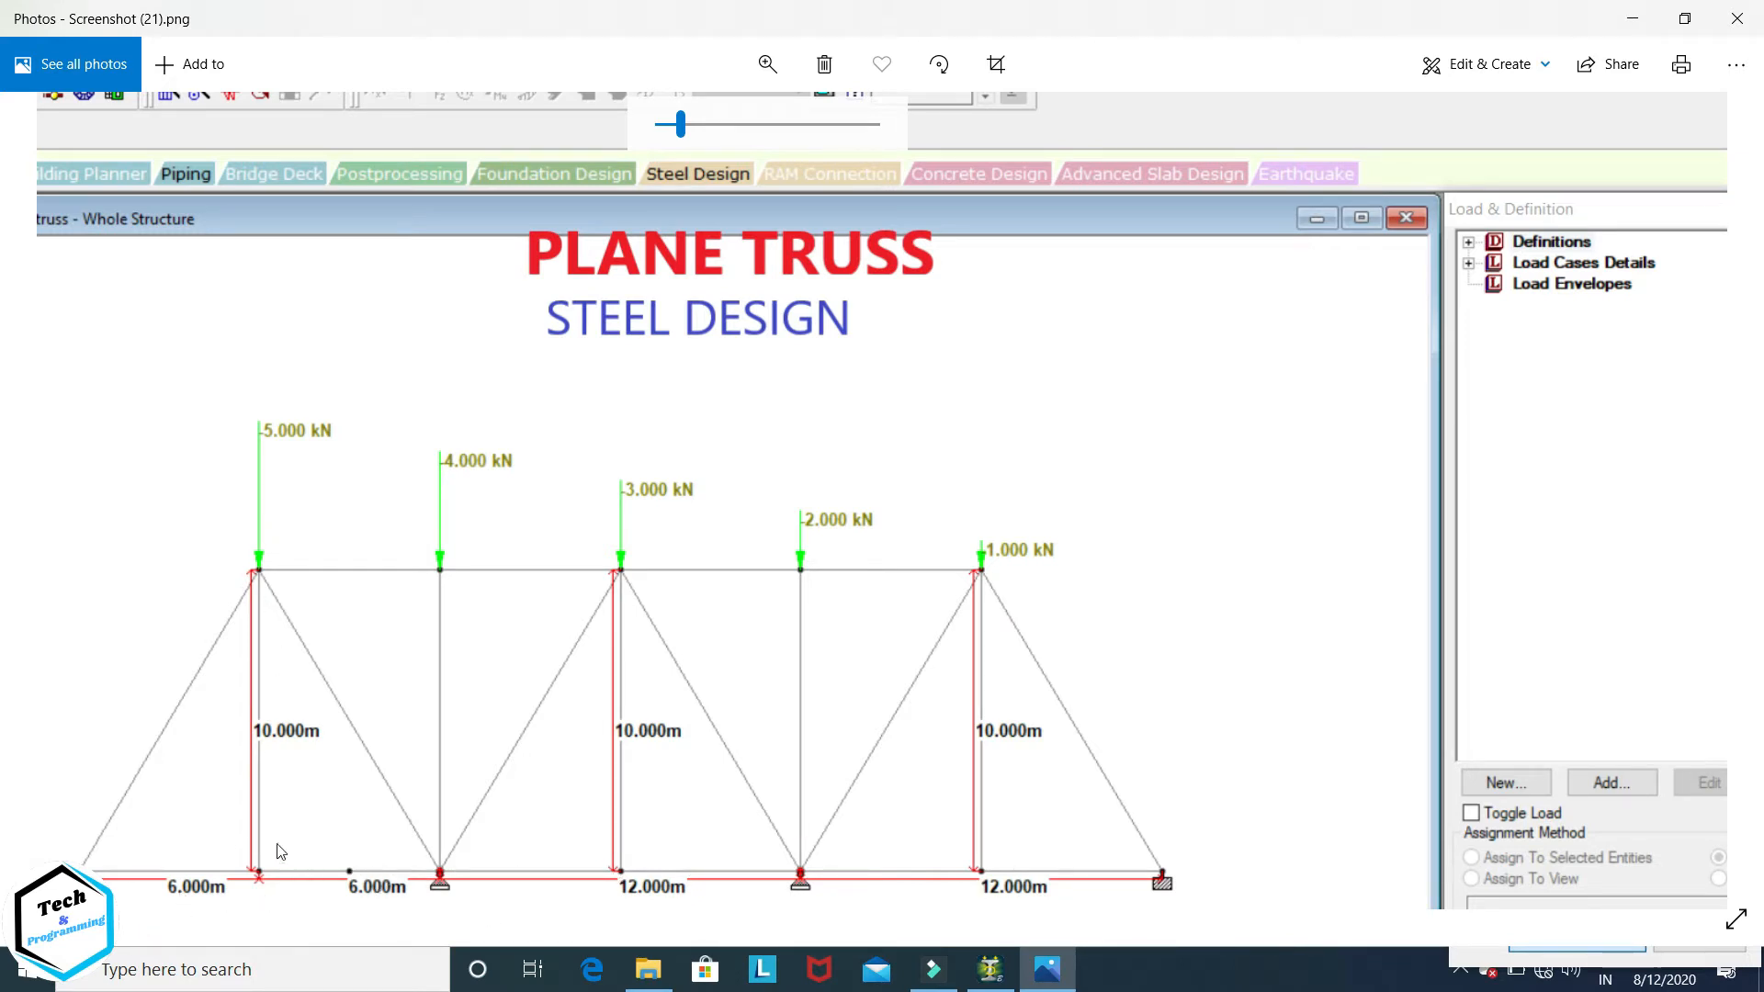
Step: In front view, edit the default X-Y grid to 6 divisions at 6 m in X and 1 division at 10 m in Y
left_click(989, 969)
left_click(24, 102)
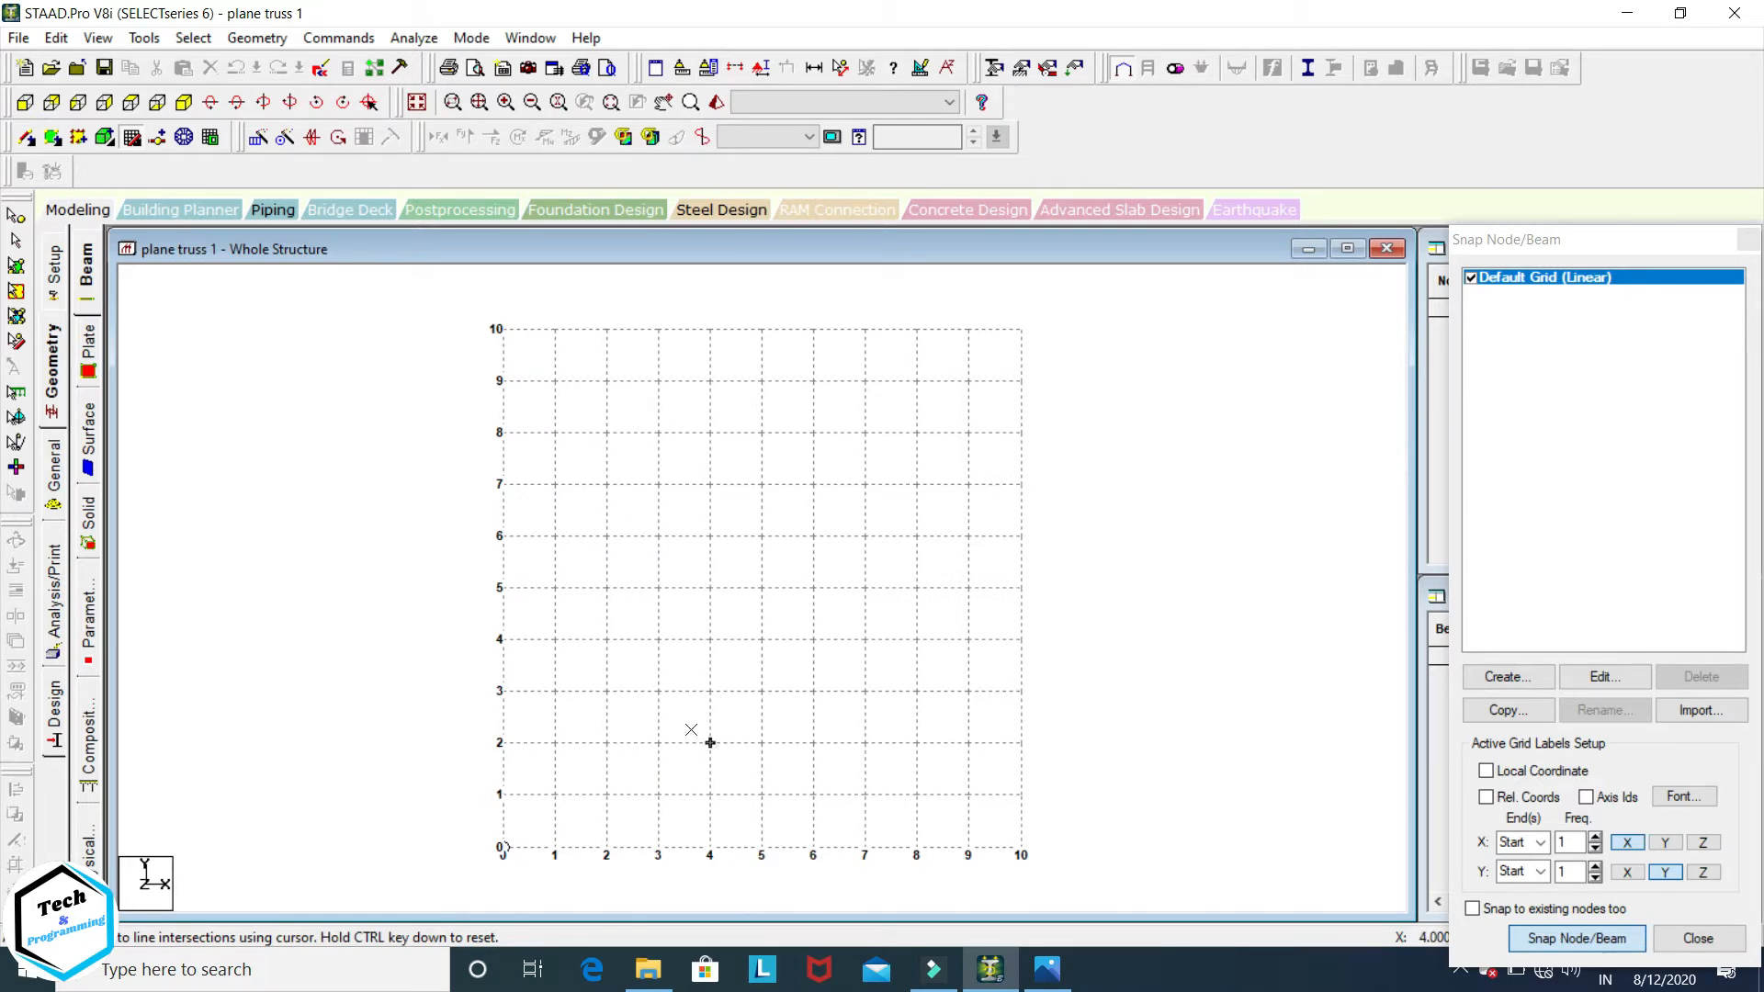
left_click(1632, 682)
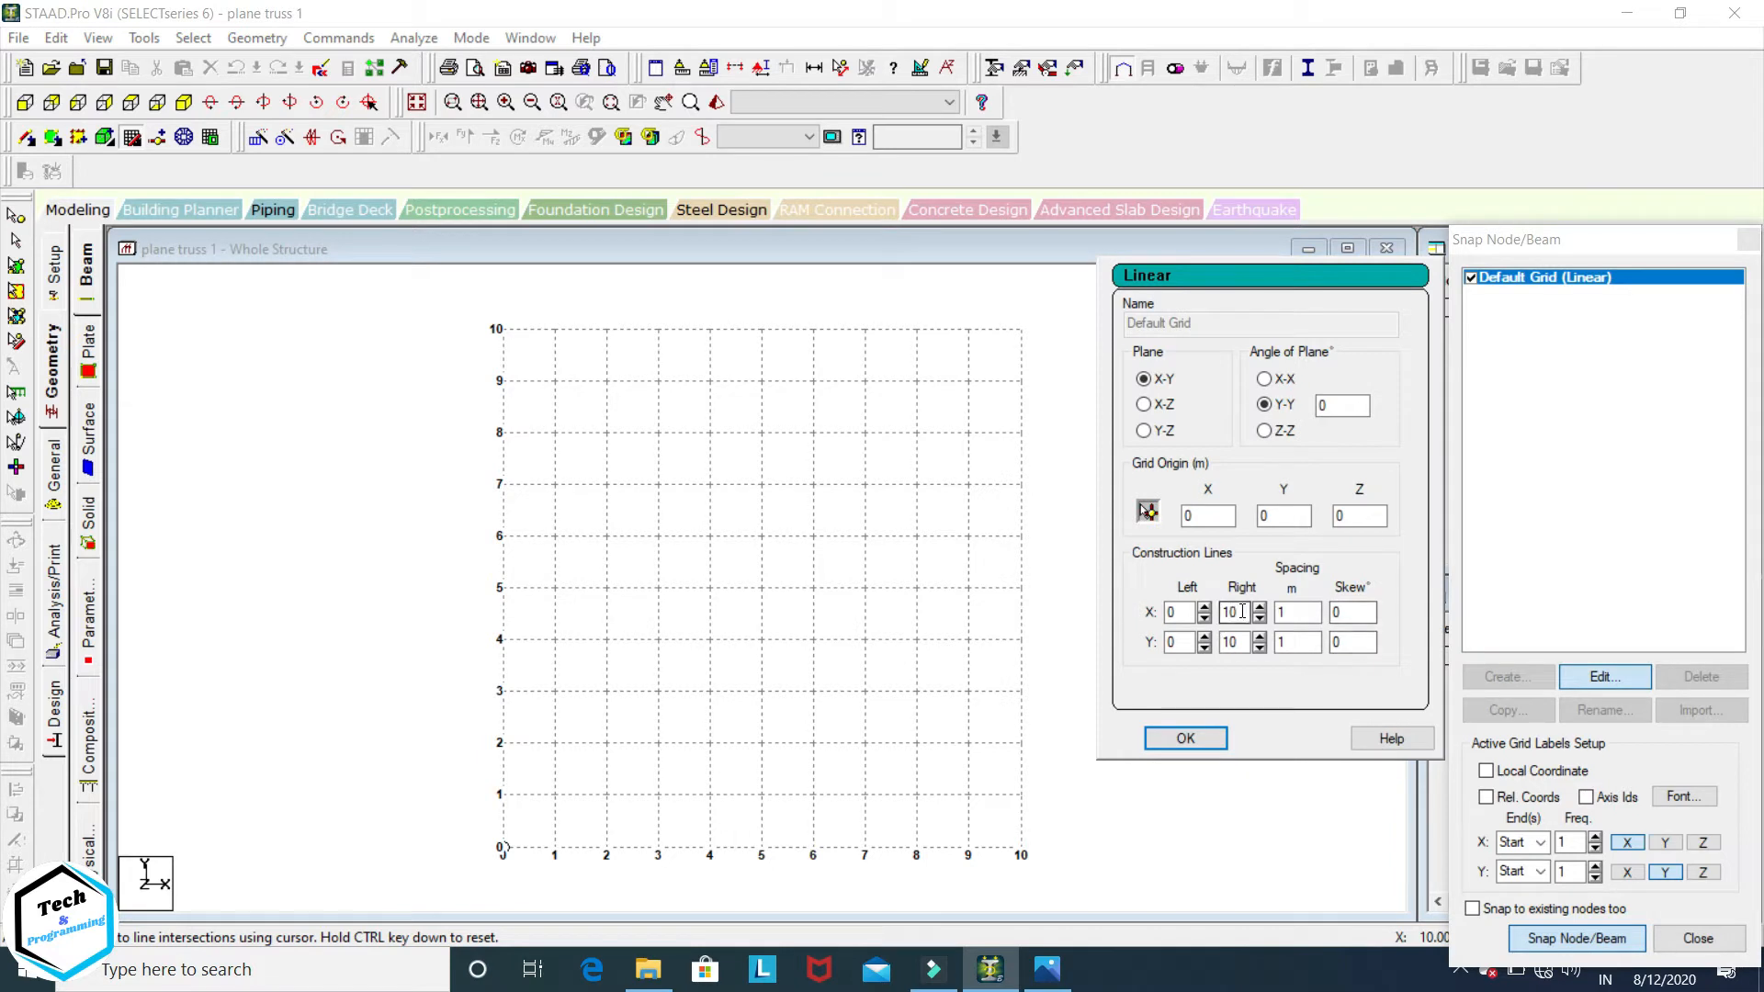
double_click(1245, 612)
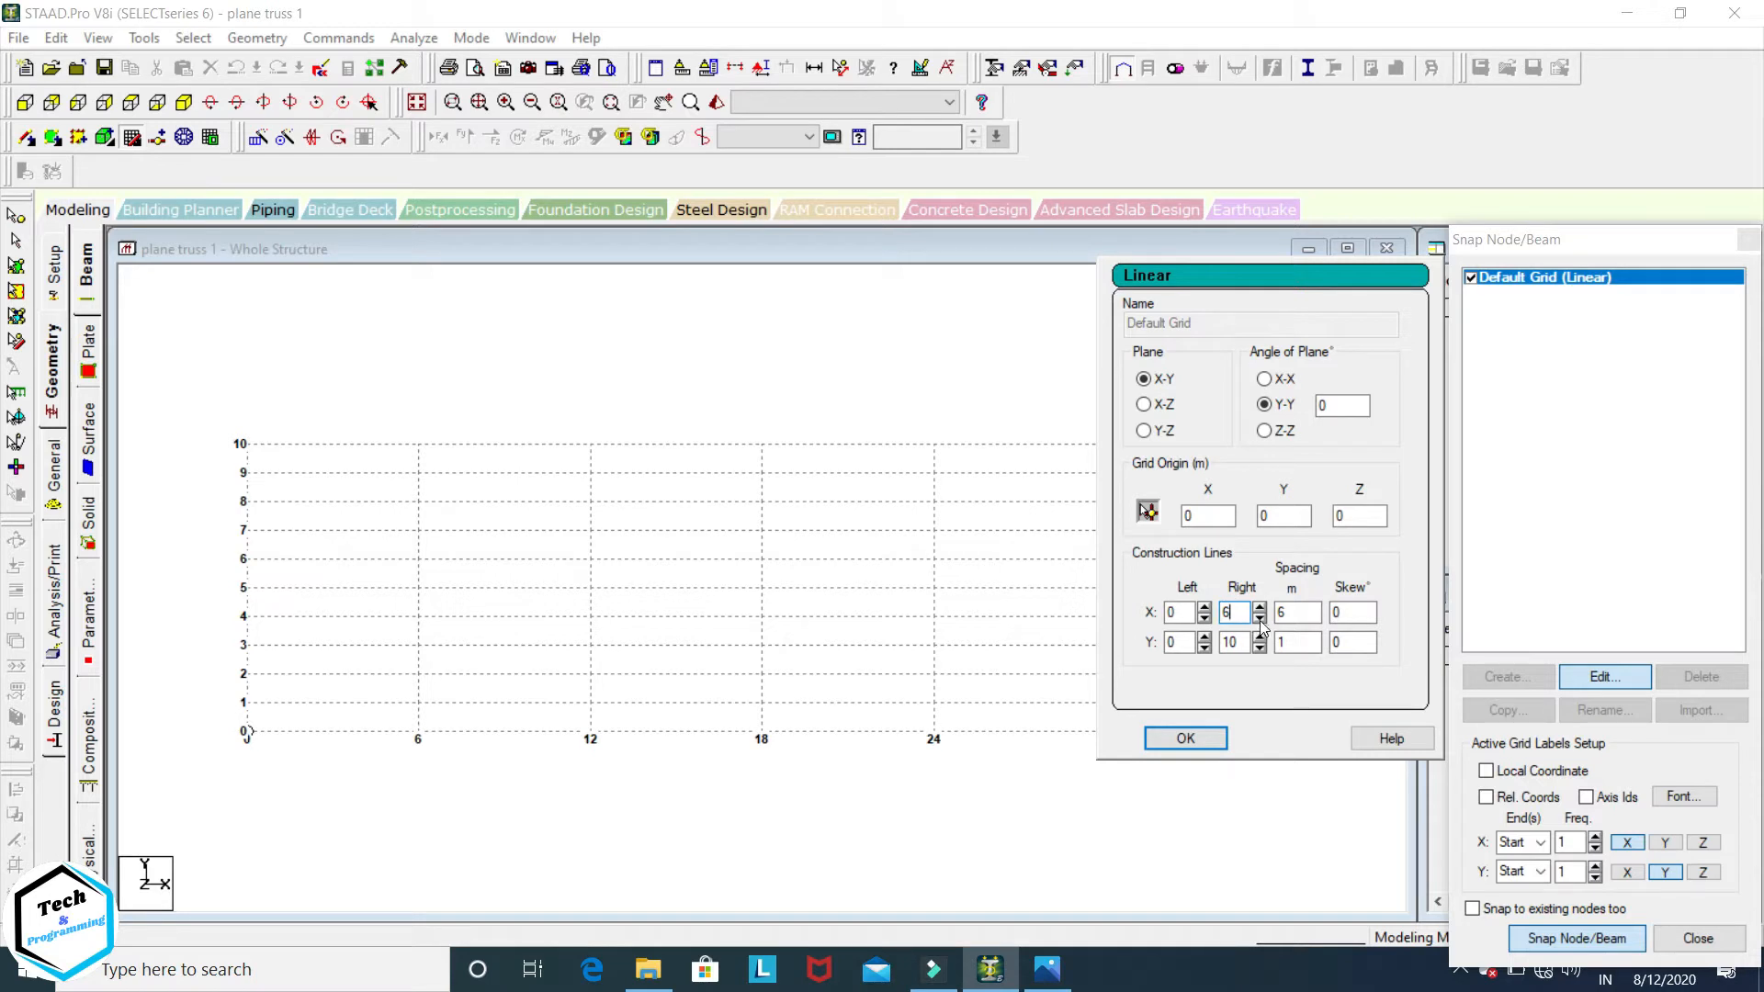
key("Tab")
double_click(1234, 642)
type("1")
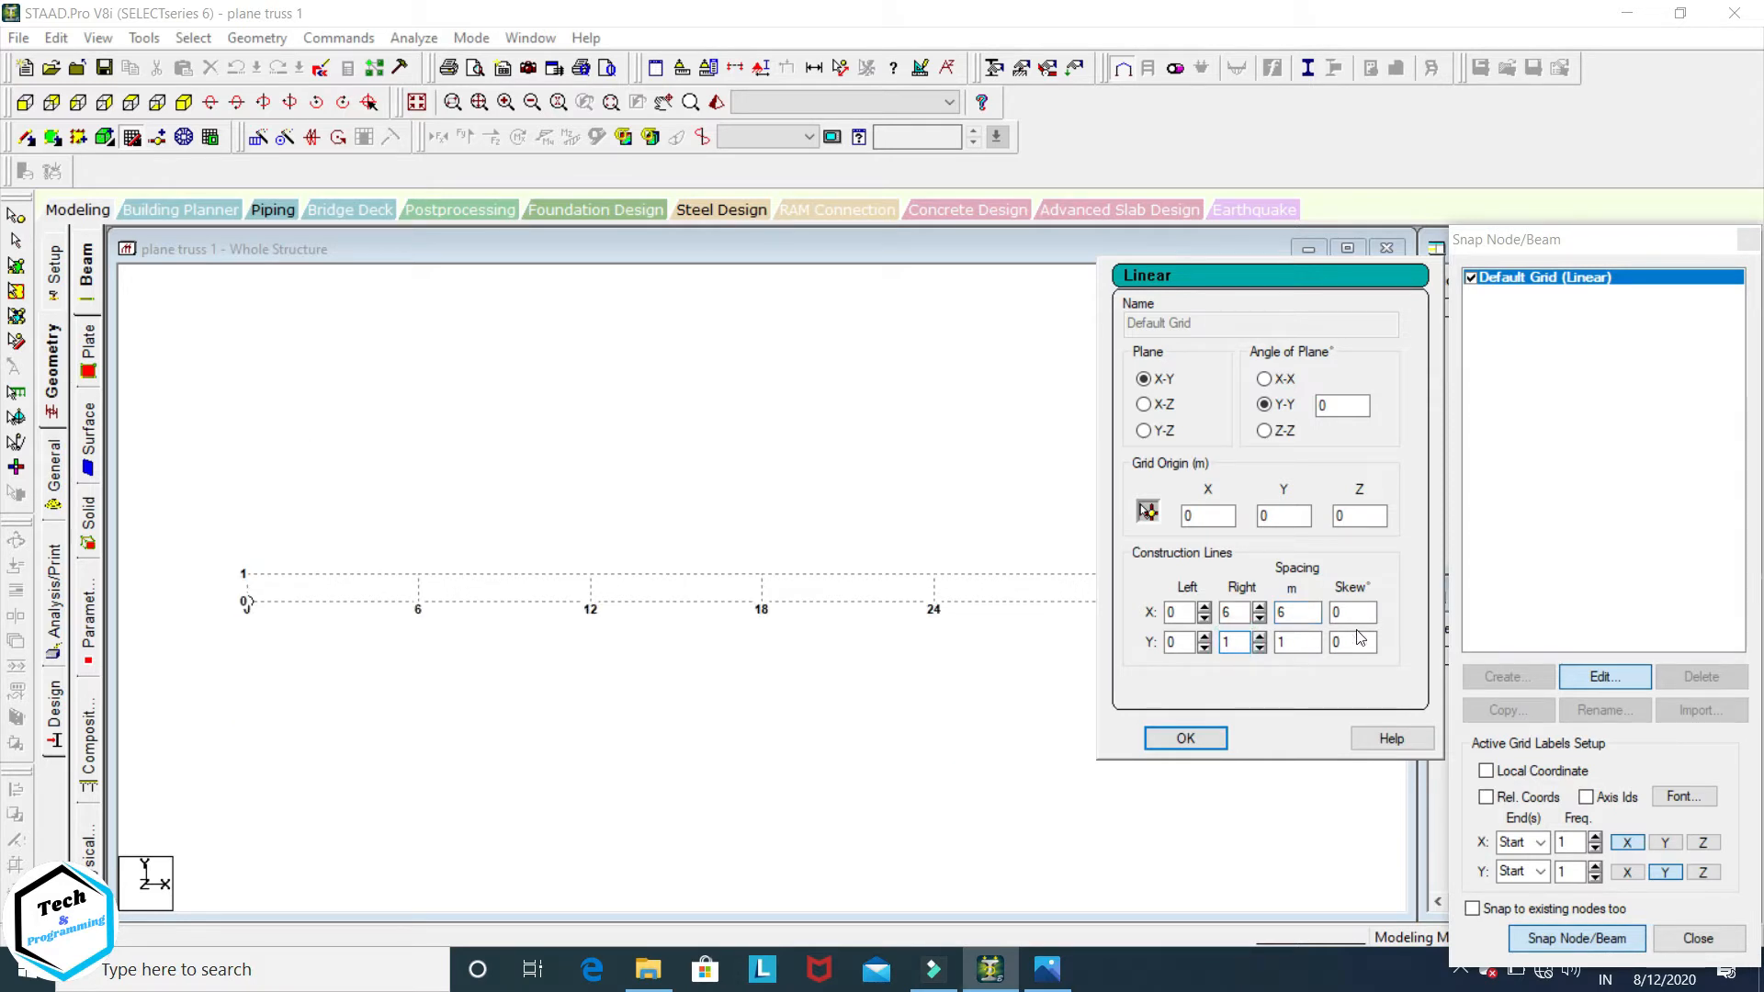
double_click(1297, 641)
type("10")
left_click(1196, 738)
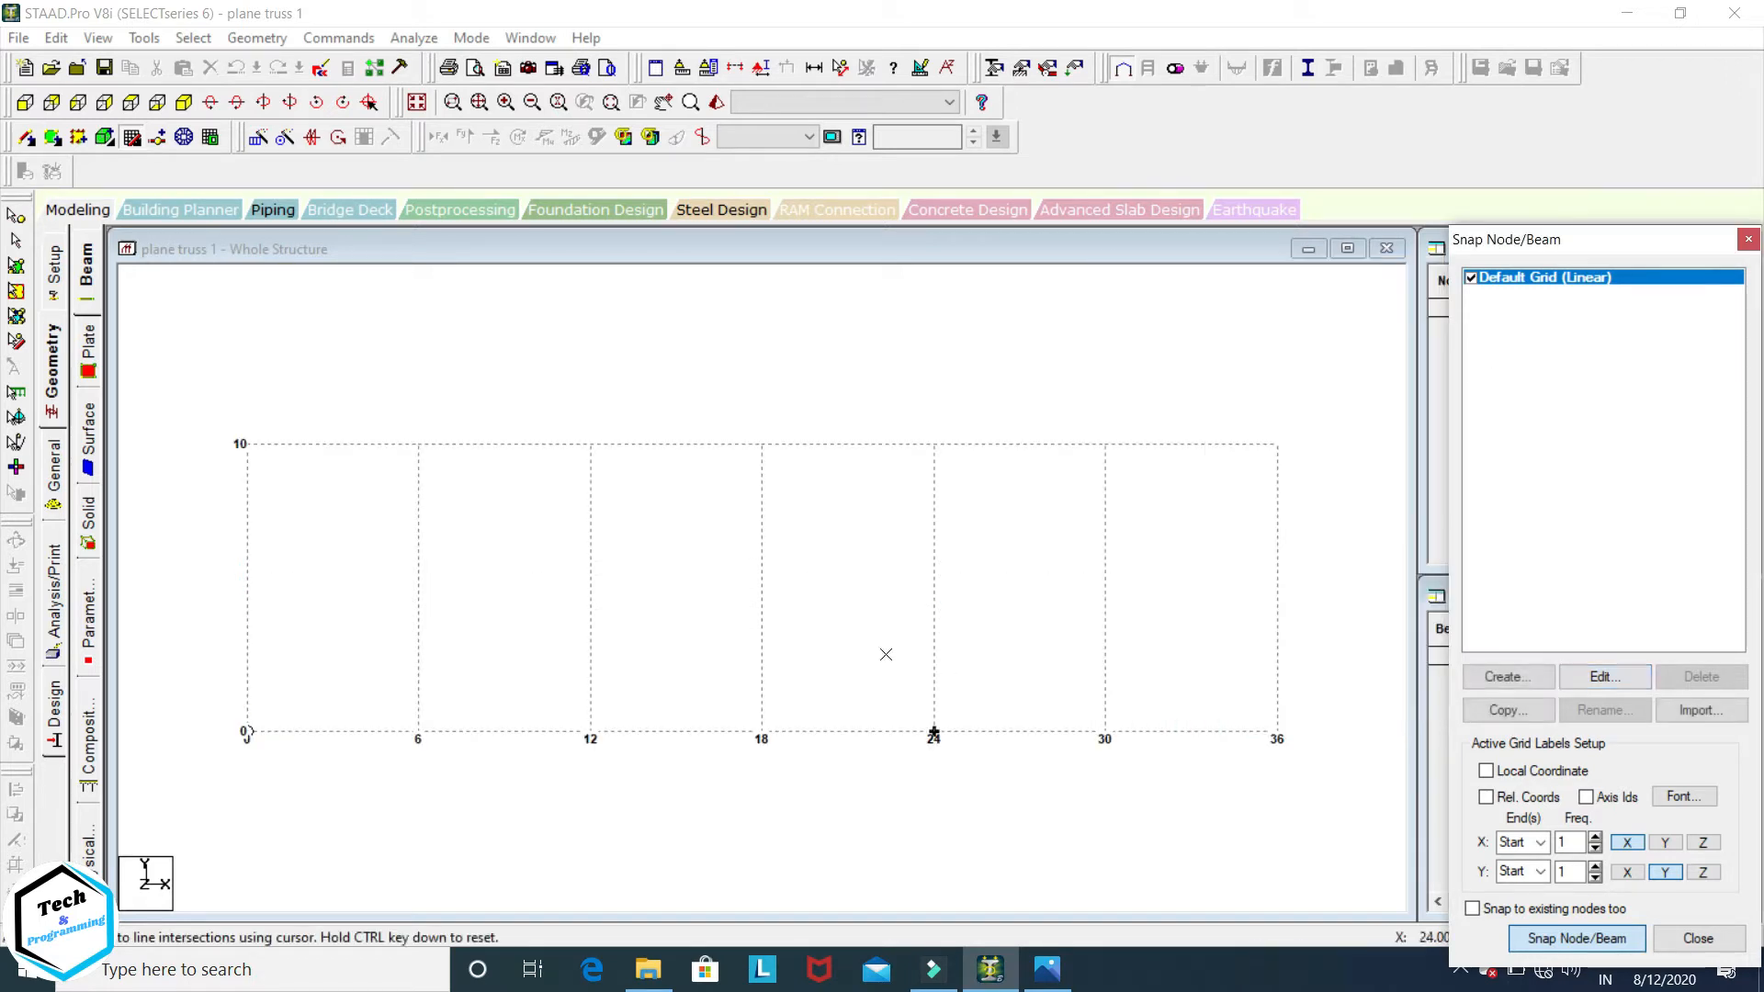
Step: Draw a triangle of beams on the grid through (0, 0), (6, 10) and (12, 0), closing at the origin
left_click(246, 731)
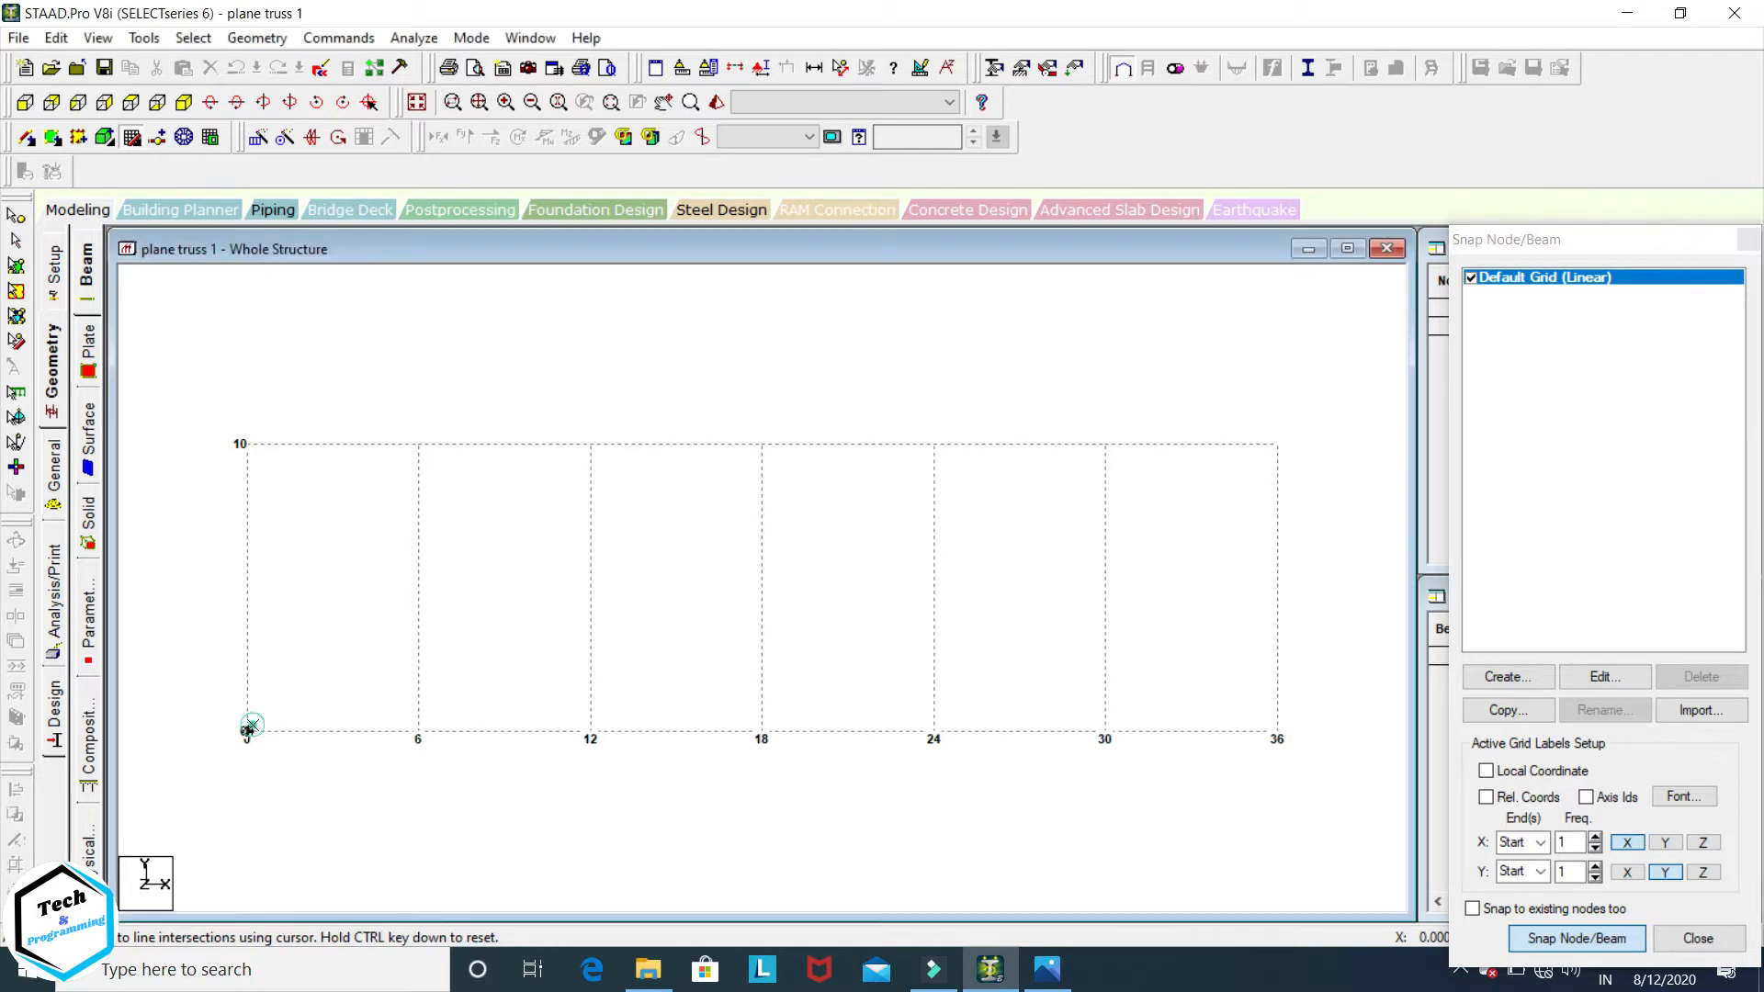
left_click(428, 470)
left_click(581, 732)
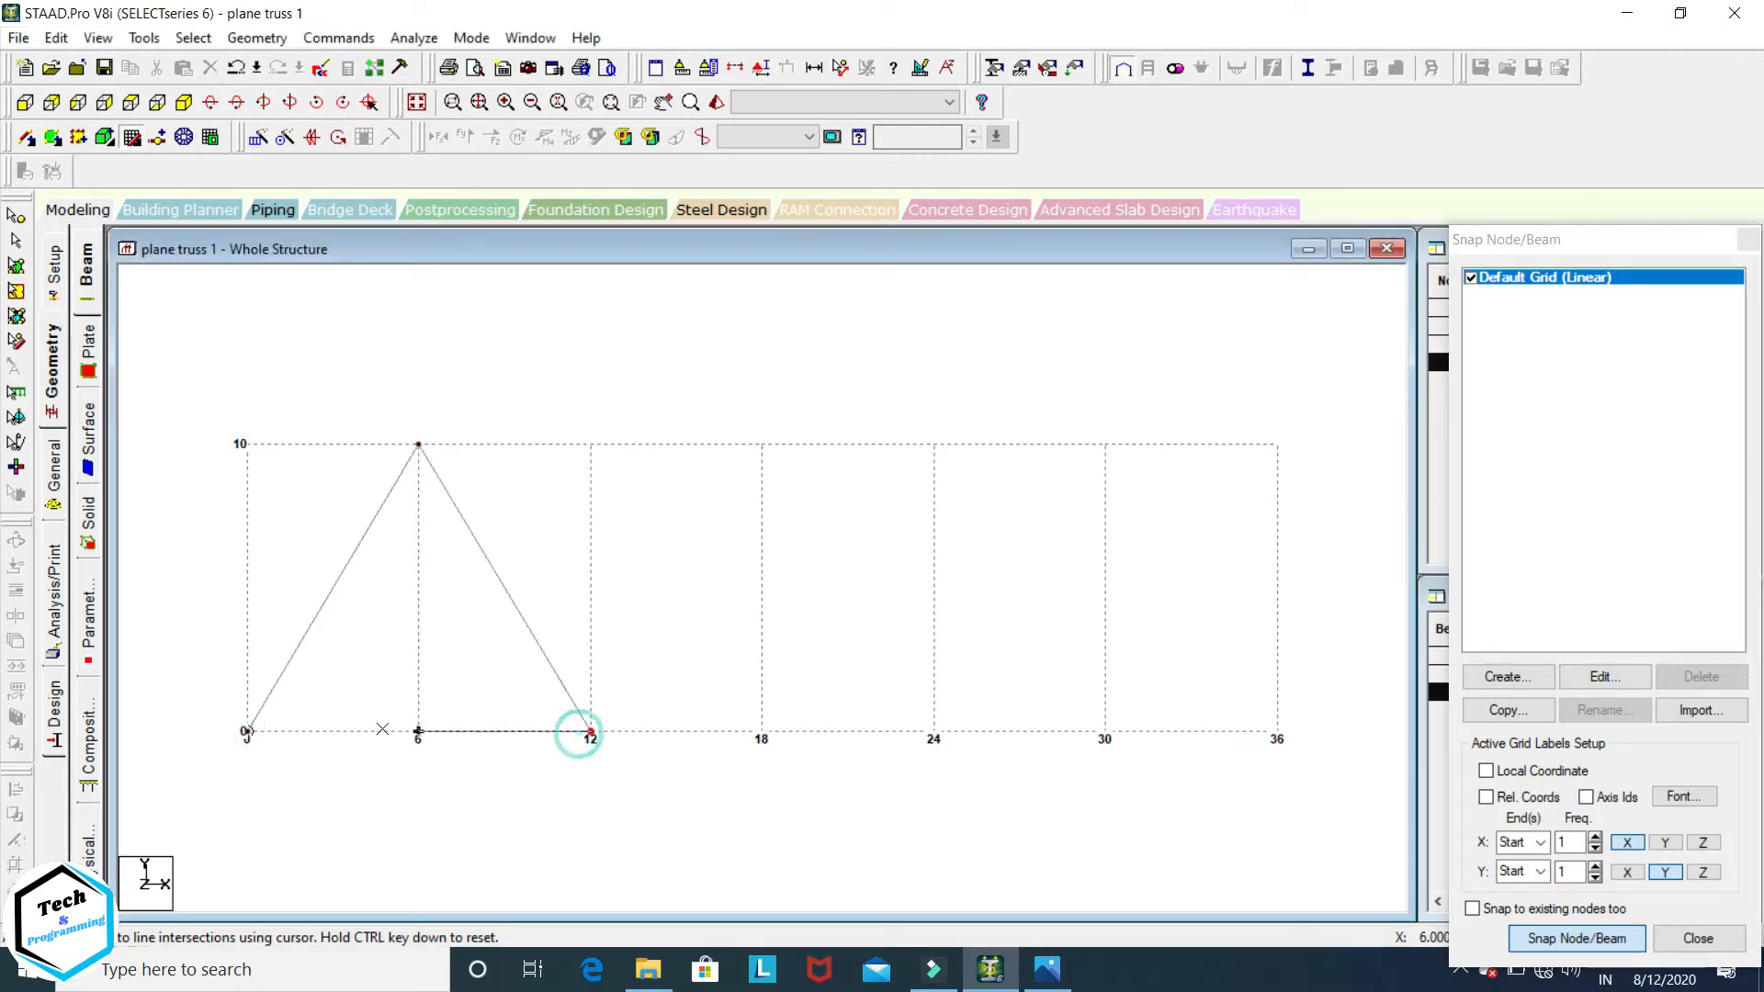
left_click(246, 730)
key("Escape")
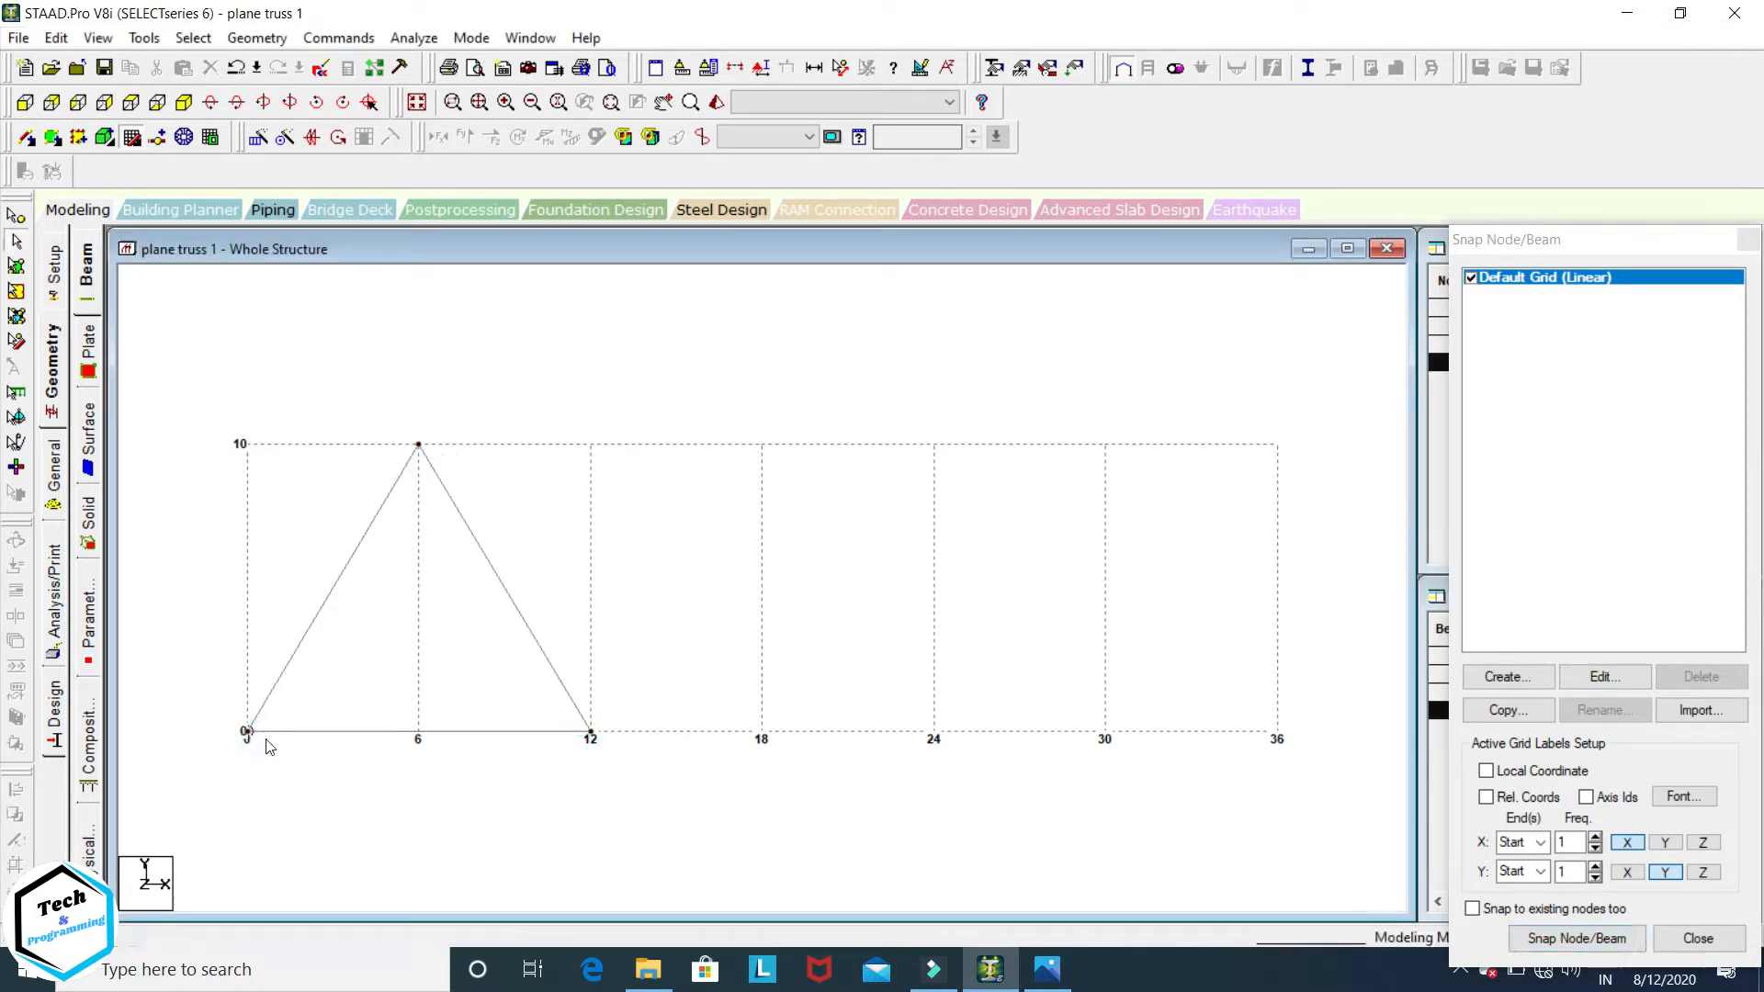
Step: Add a vertical beam from the bottom chord at (6, 0) up to the triangle's apex at (6, 10)
left_click(1577, 938)
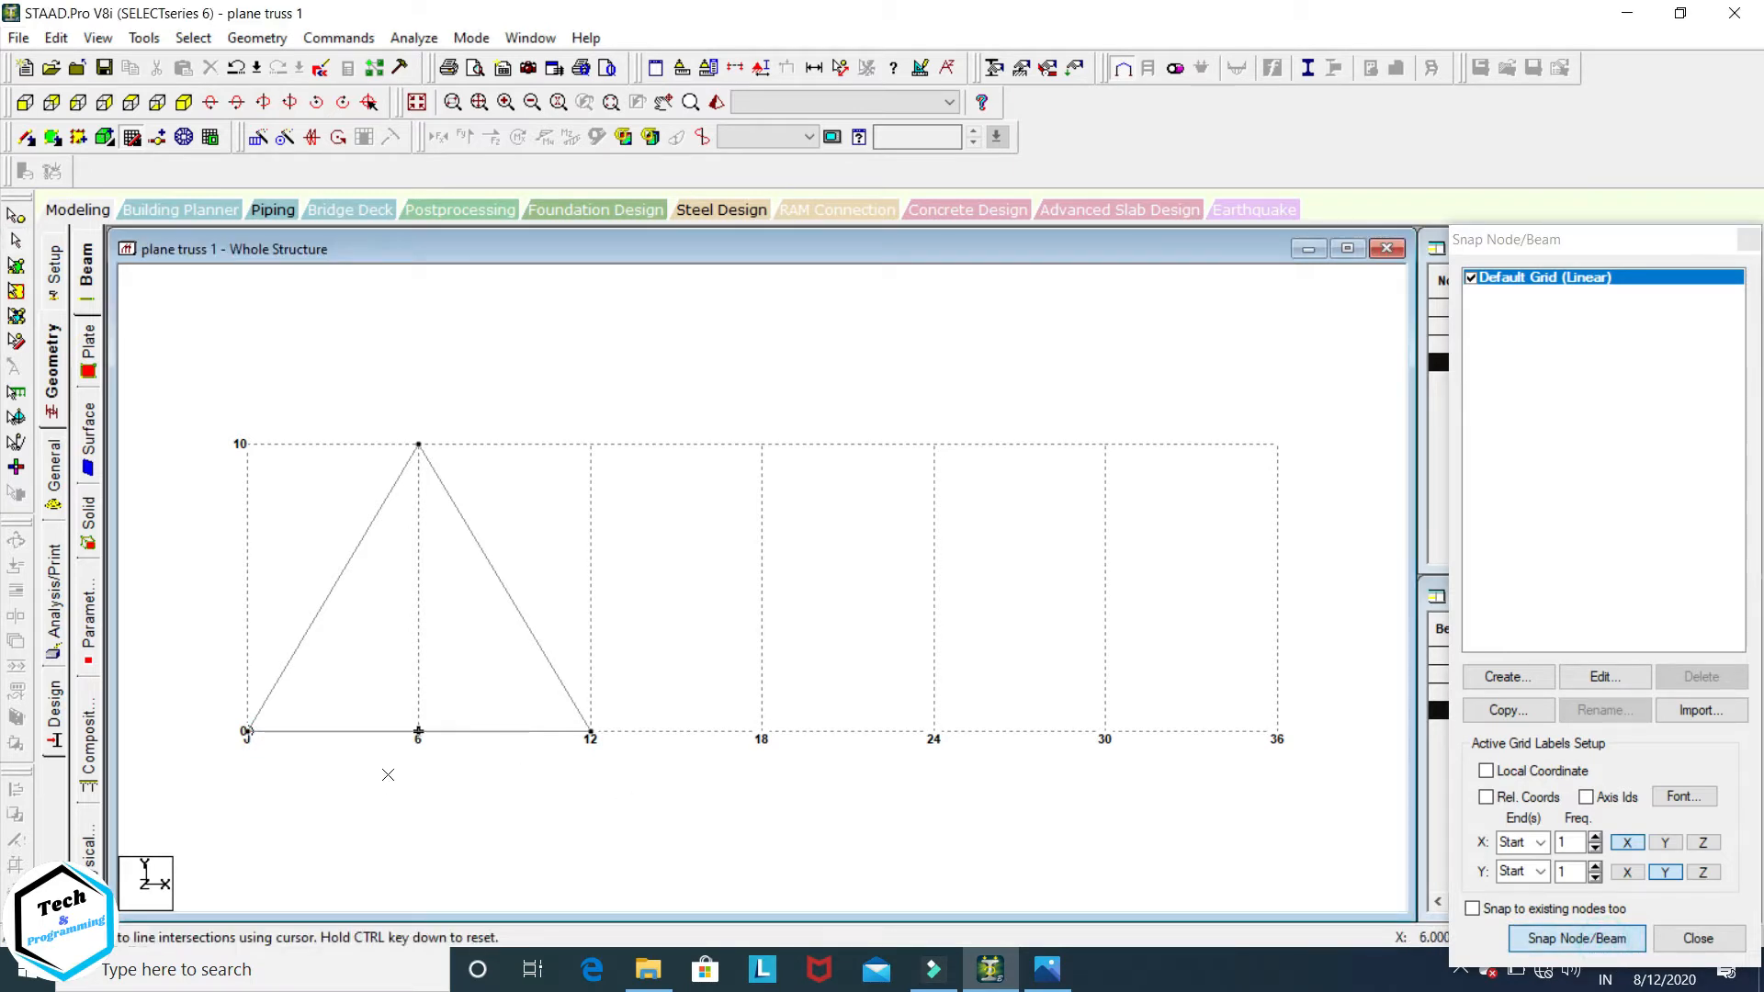
left_click(394, 756)
left_click(416, 411)
key("Escape")
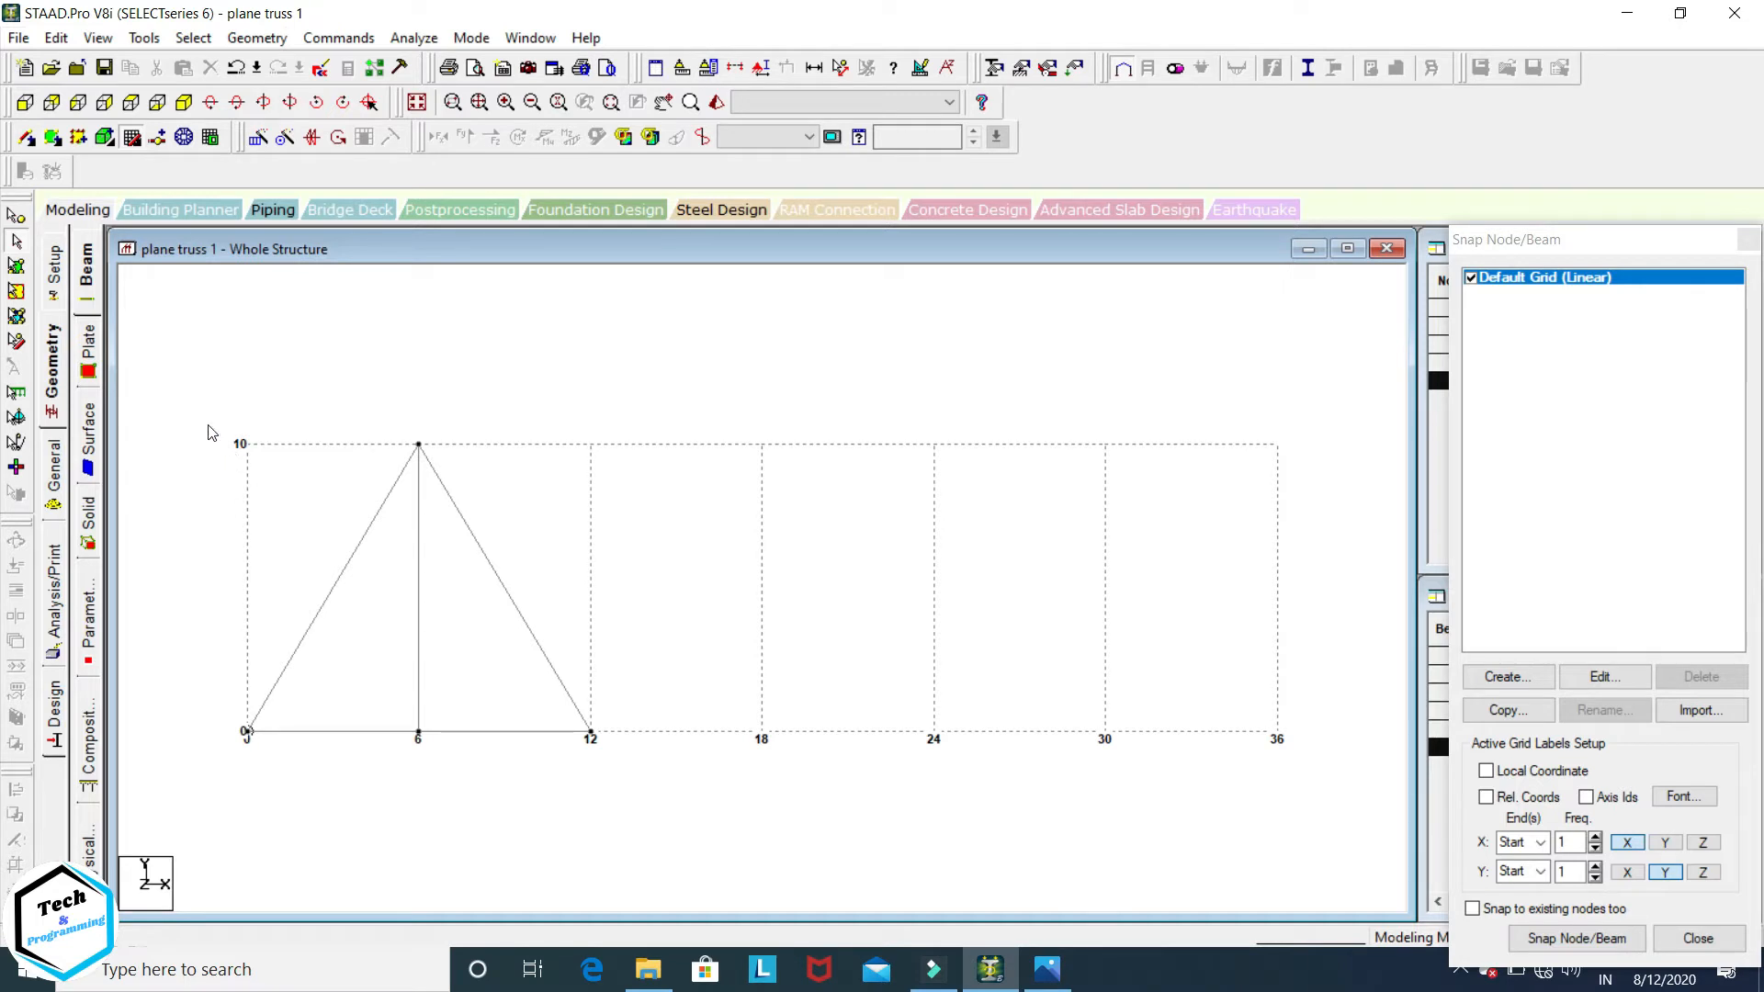
Step: Repeat the whole triangle translationally in X with 2 steps at 12 m spacing and linked steps, and close the snap grid
left_click_drag(168, 364, 610, 838)
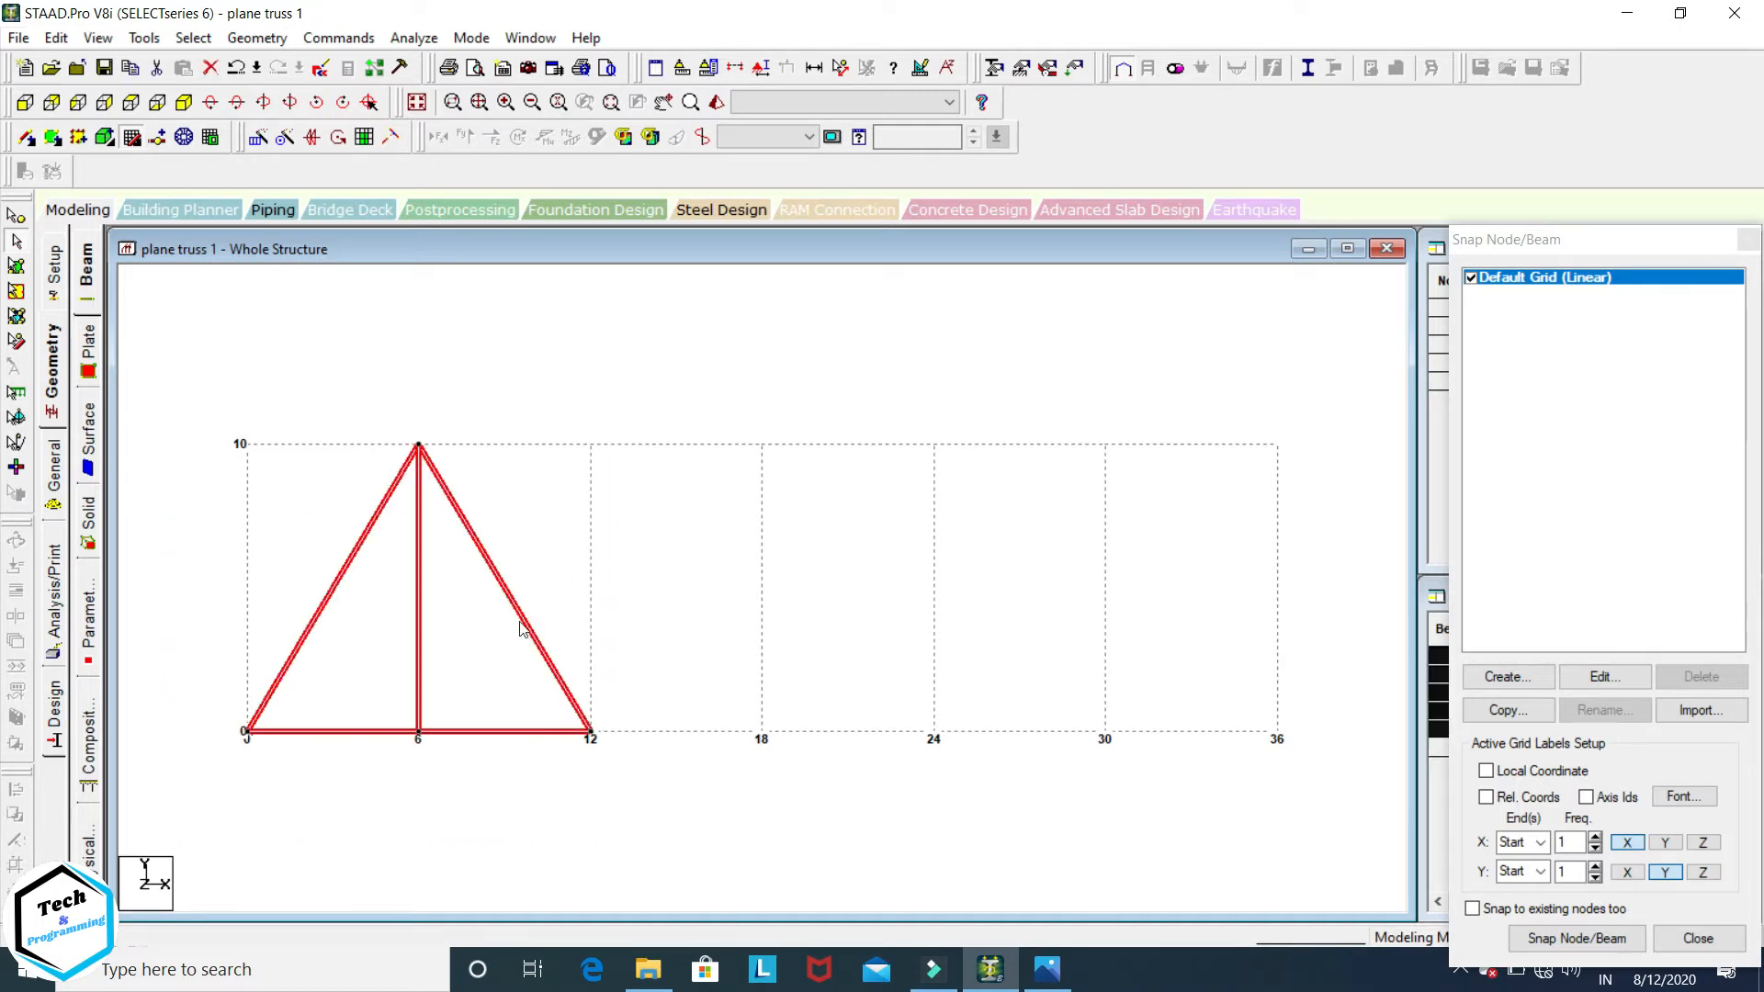
left_click(258, 137)
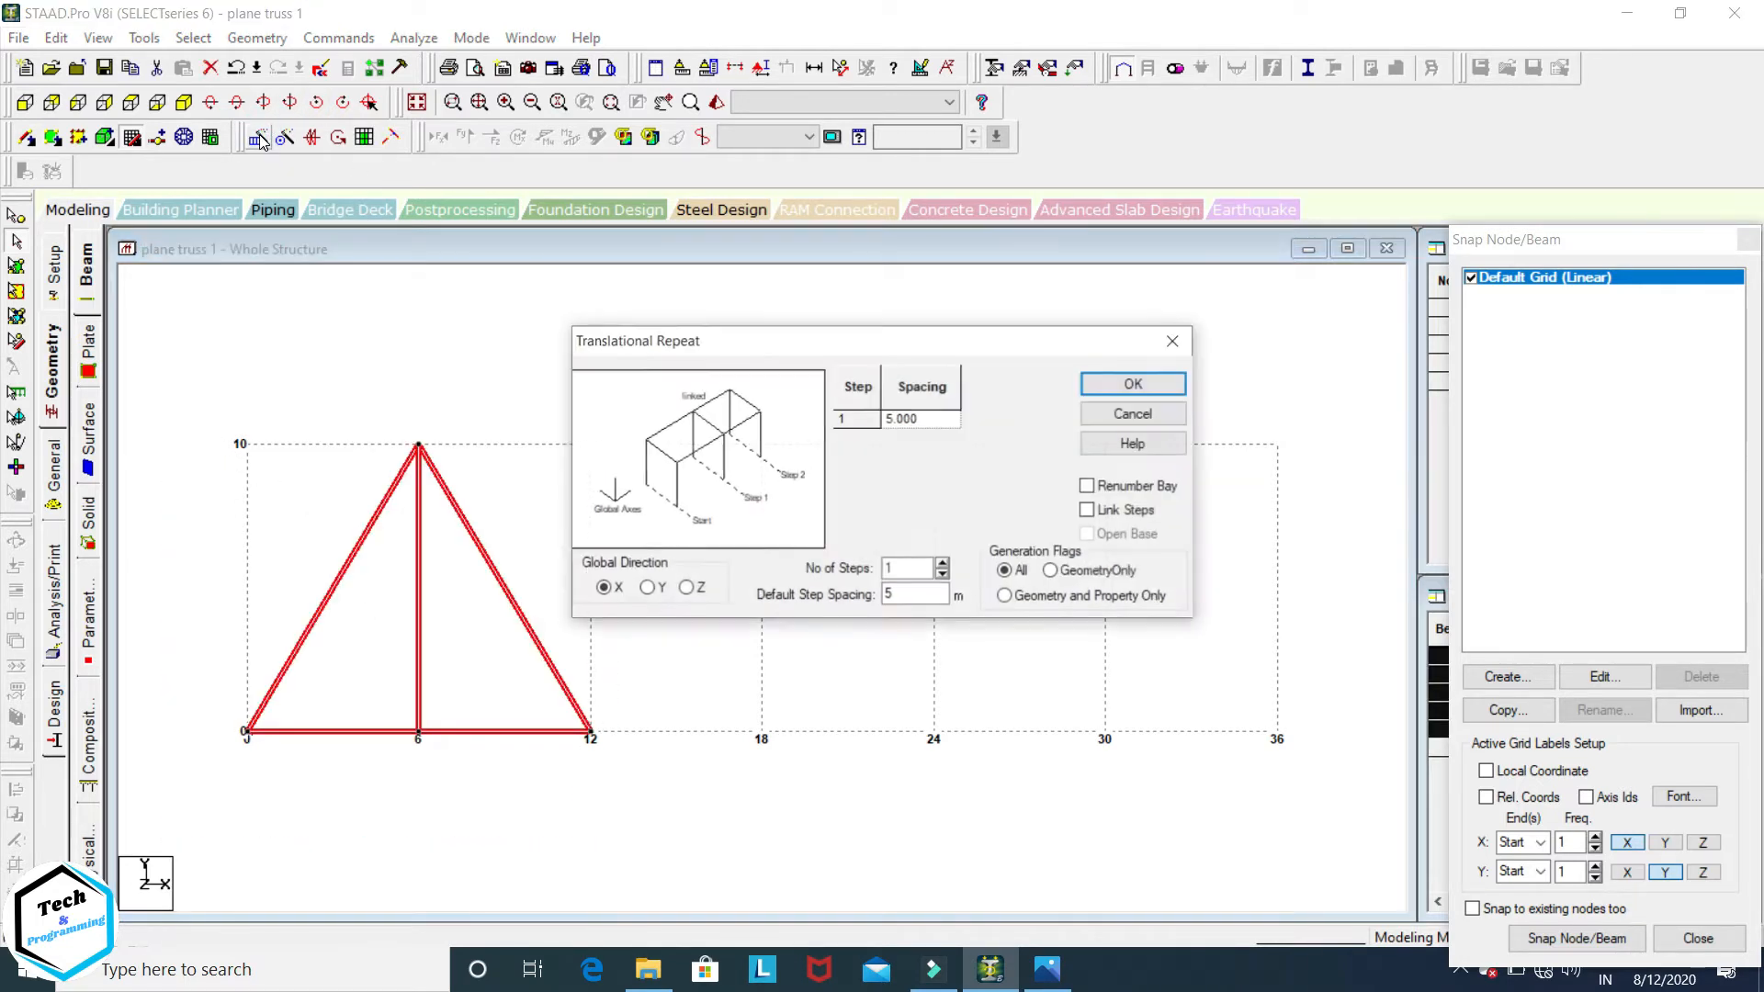
double_click(891, 569)
type("2")
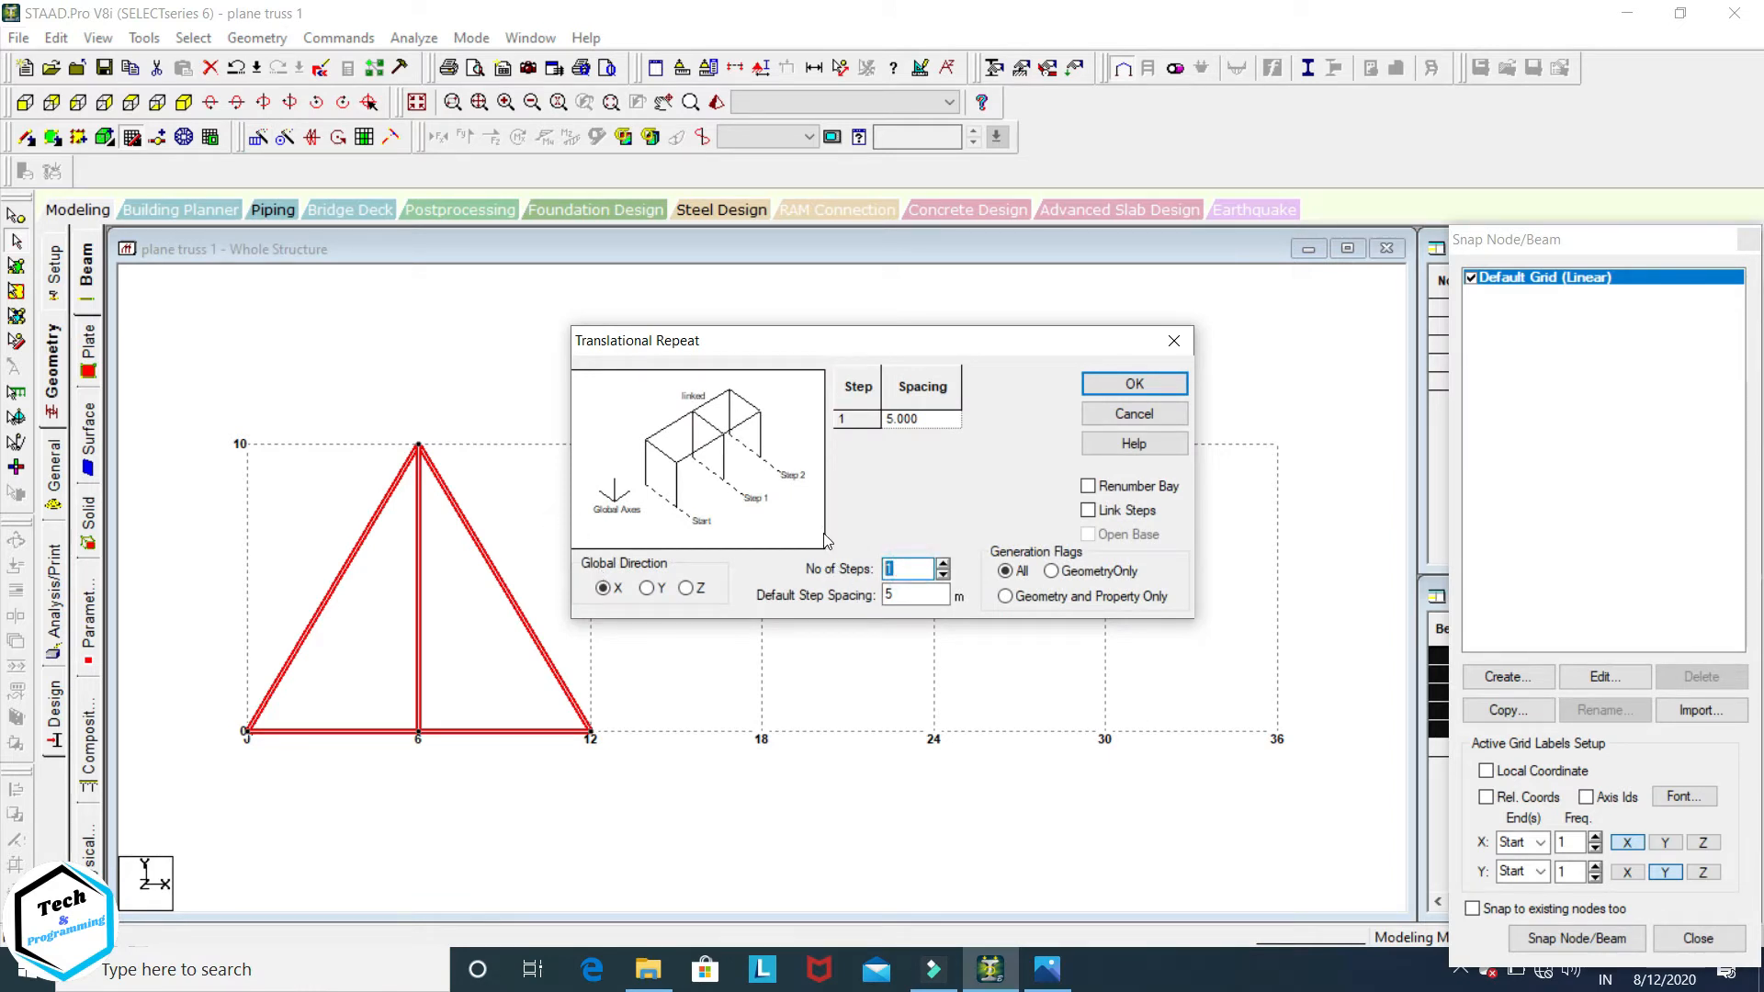
key("Tab")
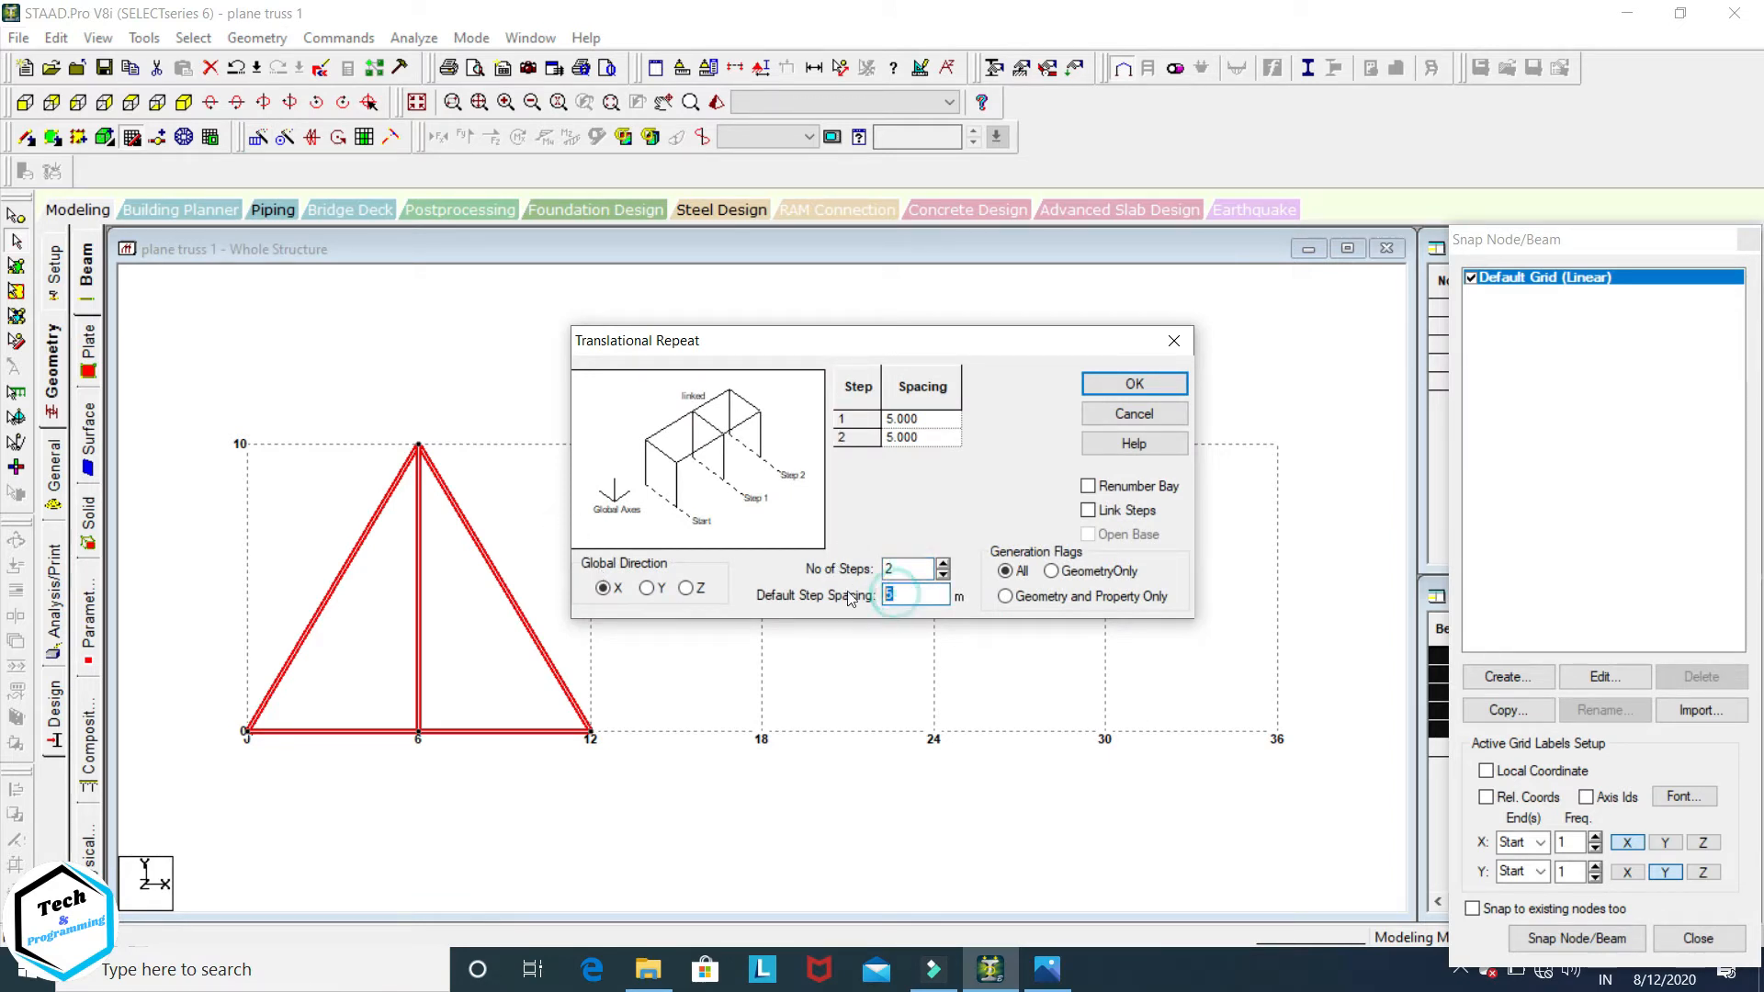
type("12")
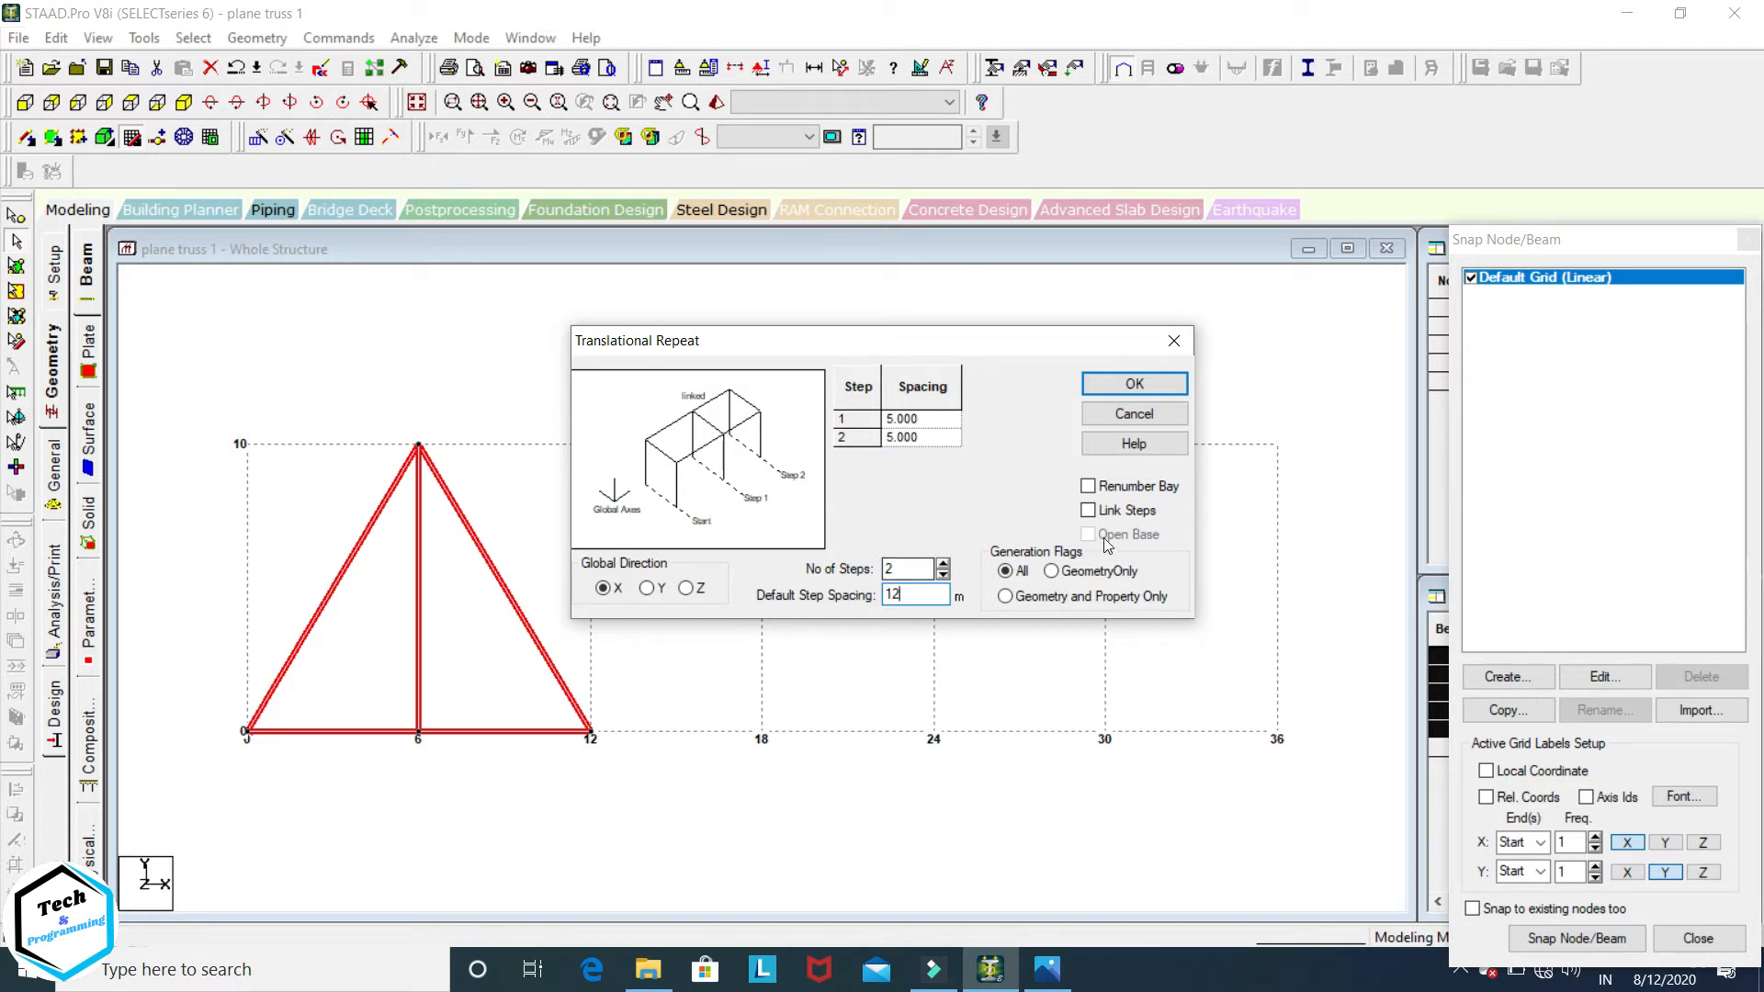
left_click(1089, 510)
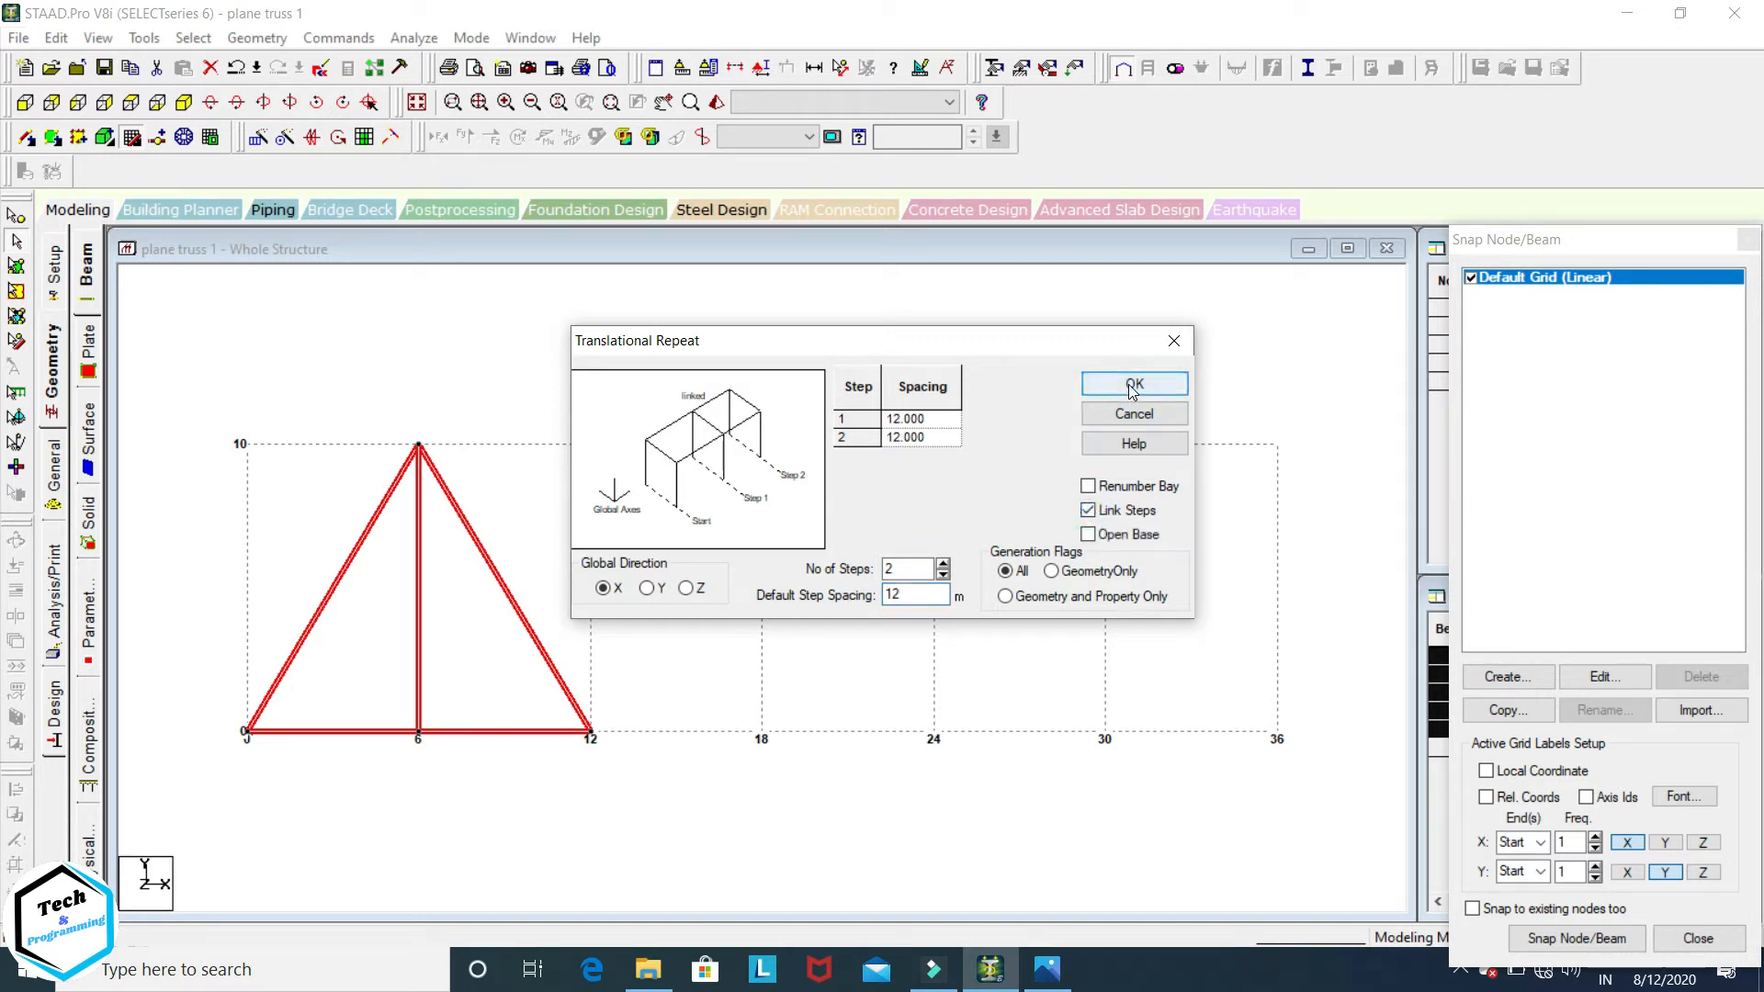
left_click(1131, 384)
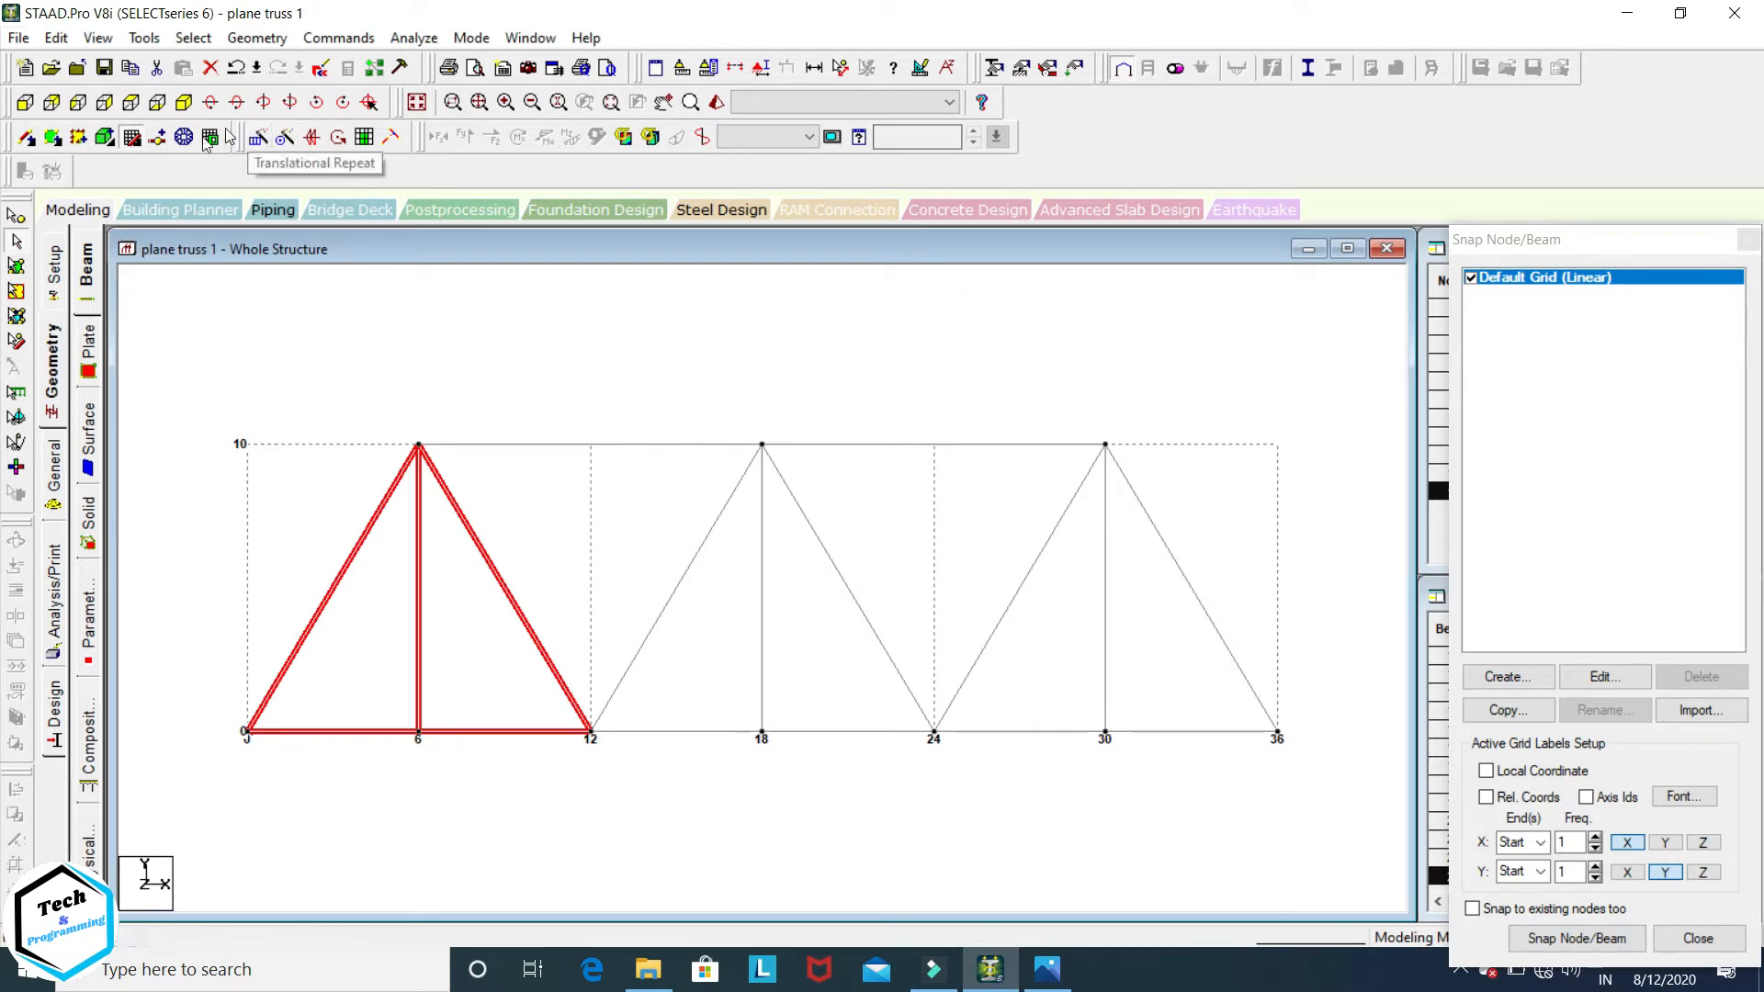
left_click(132, 139)
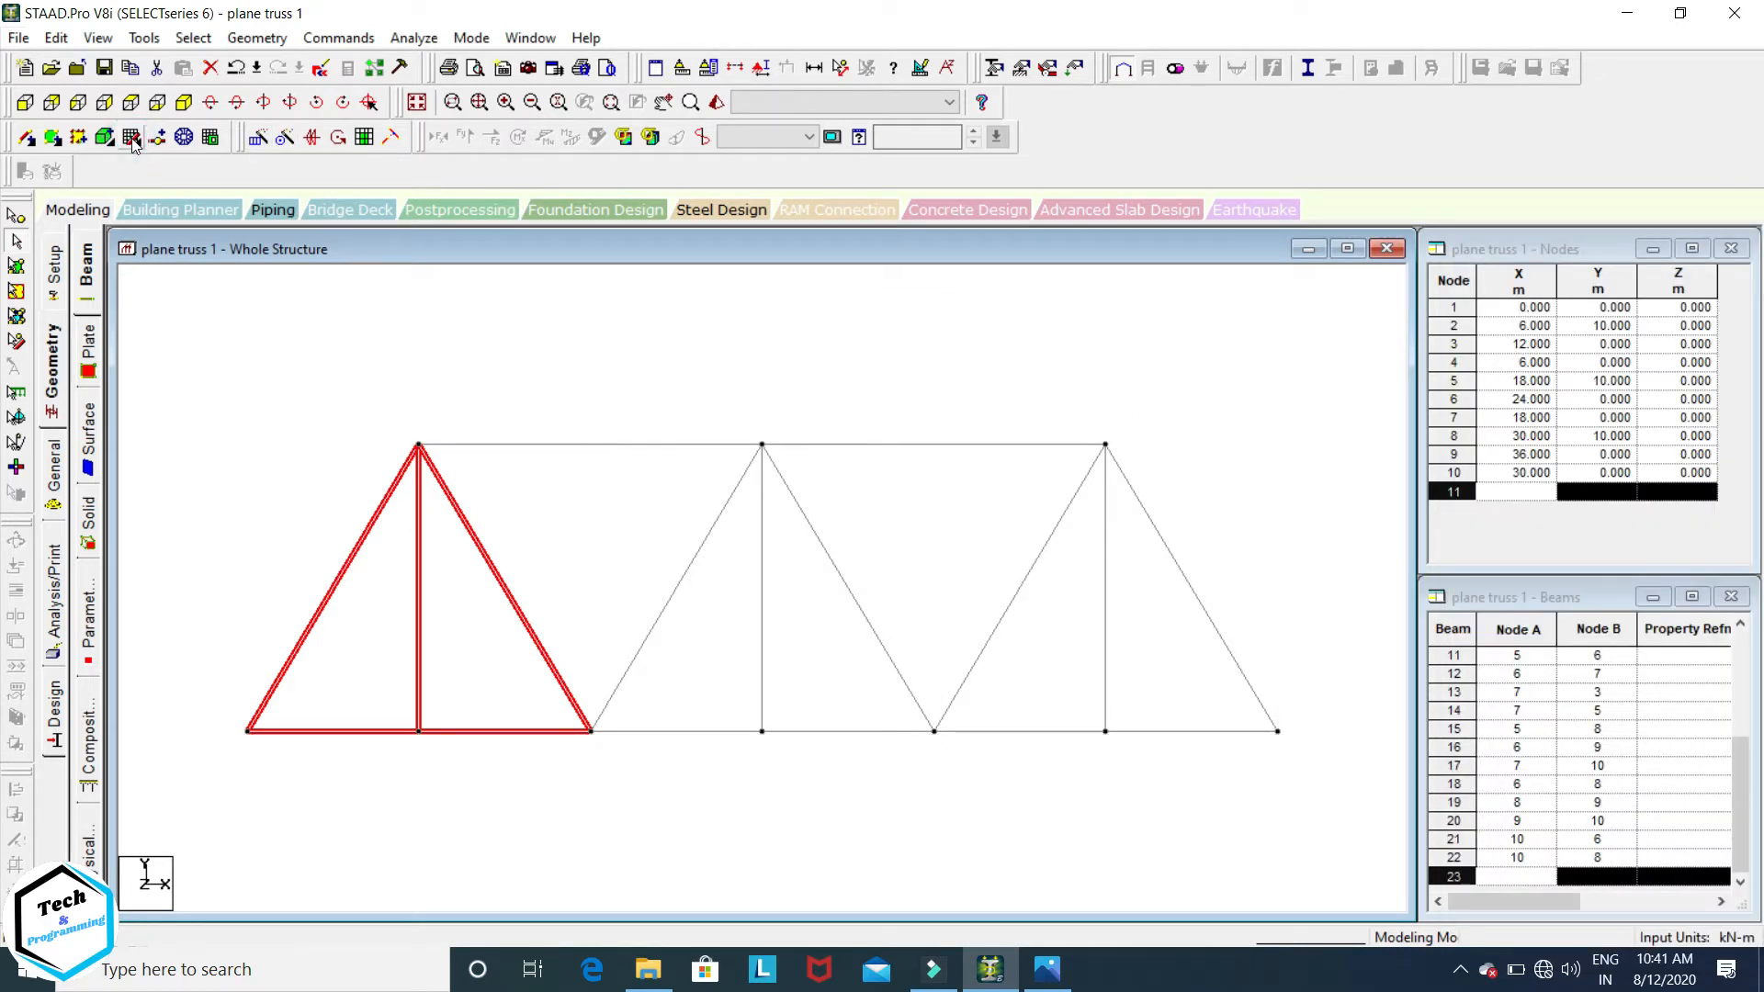
left_click(386, 349)
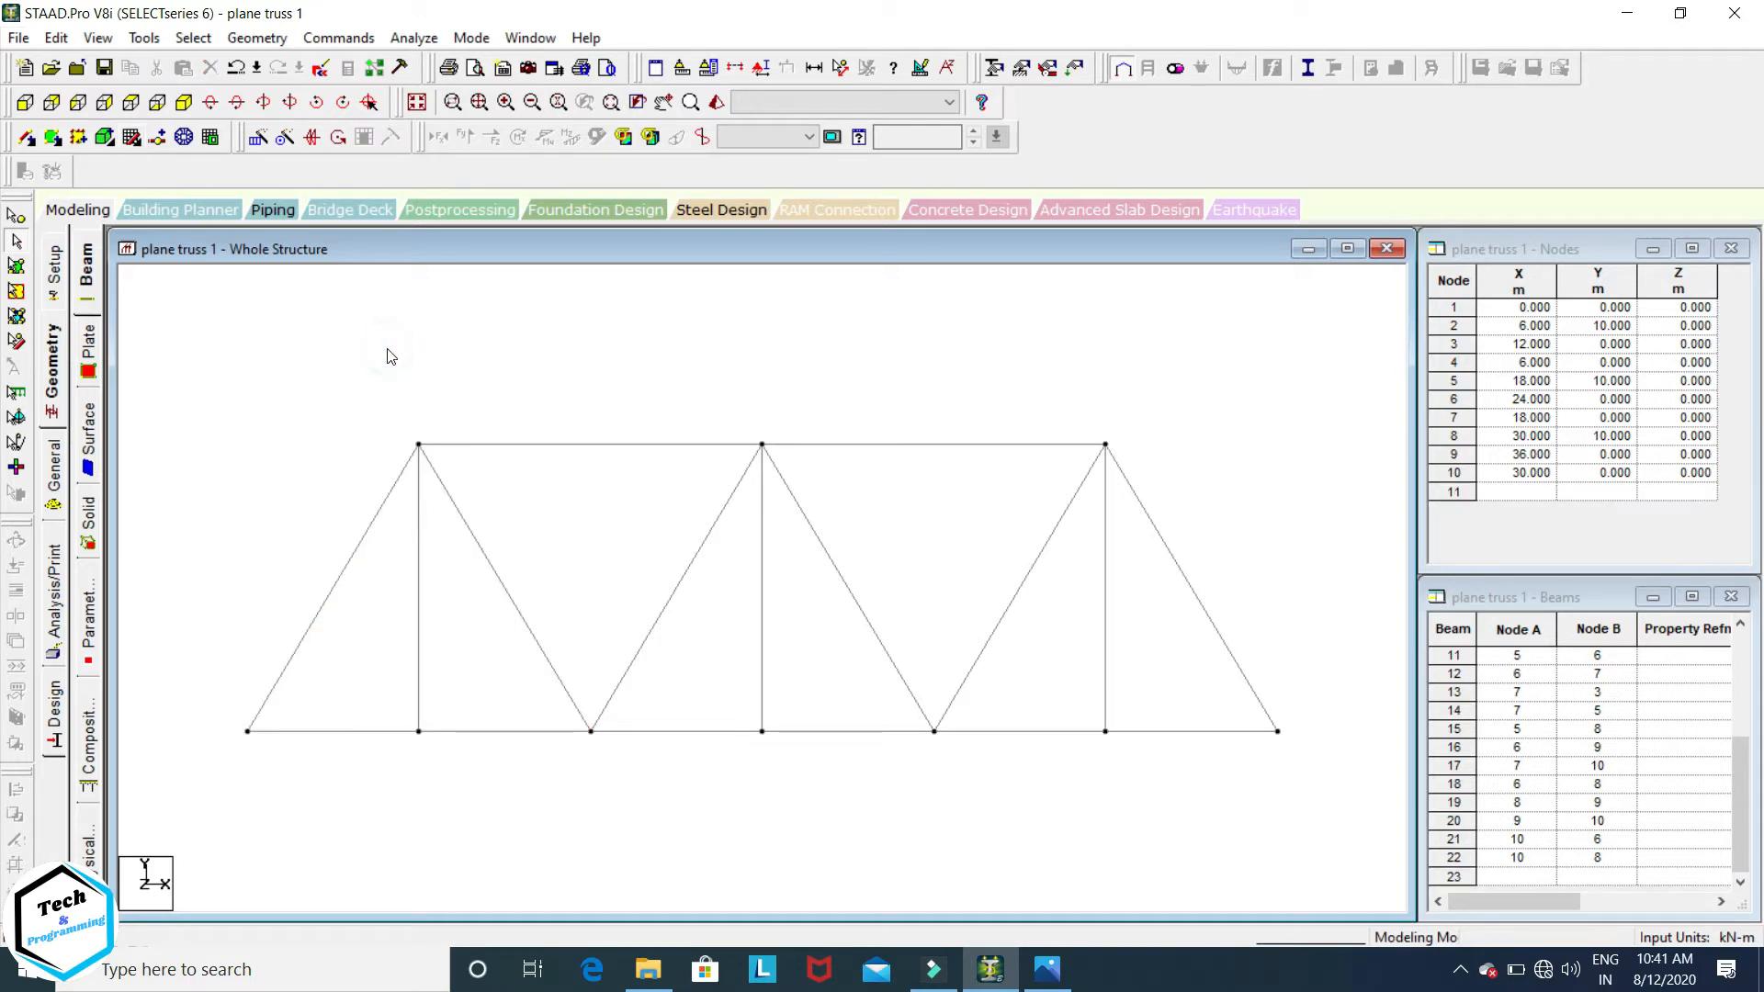
Step: Add a beam by perpendicular intersection from the bottom node at X = 12 m to the top chord
left_click(258, 39)
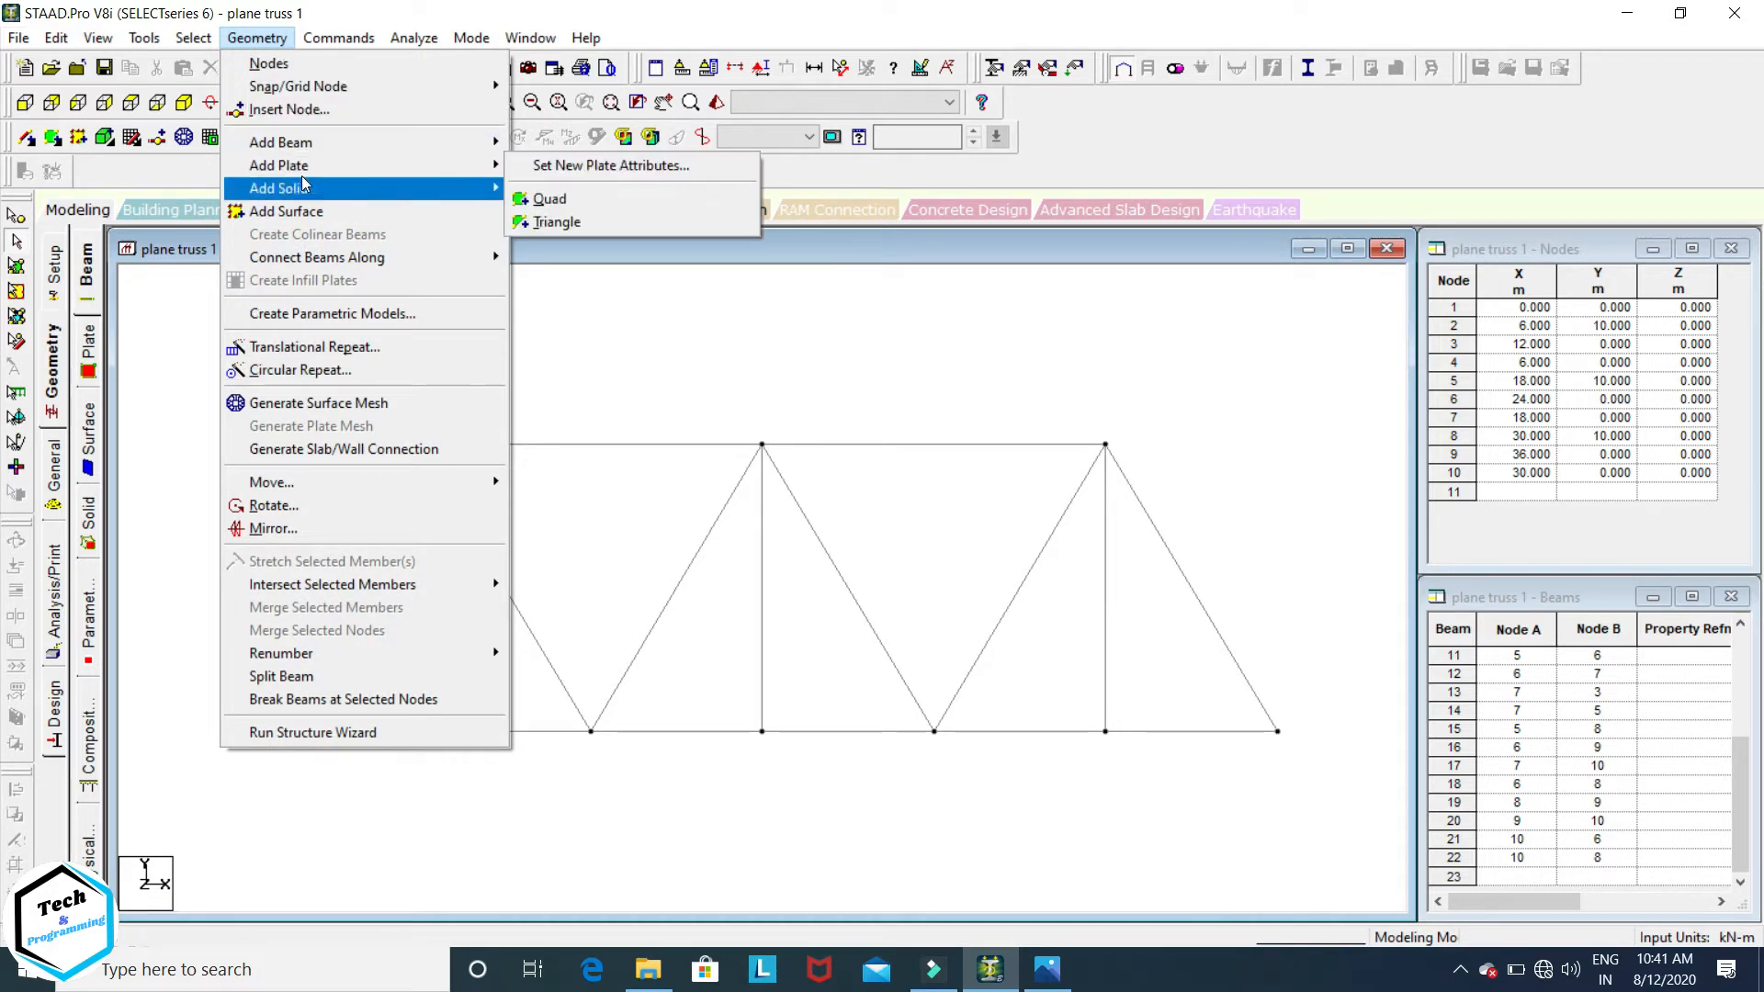
mouse_move(303, 143)
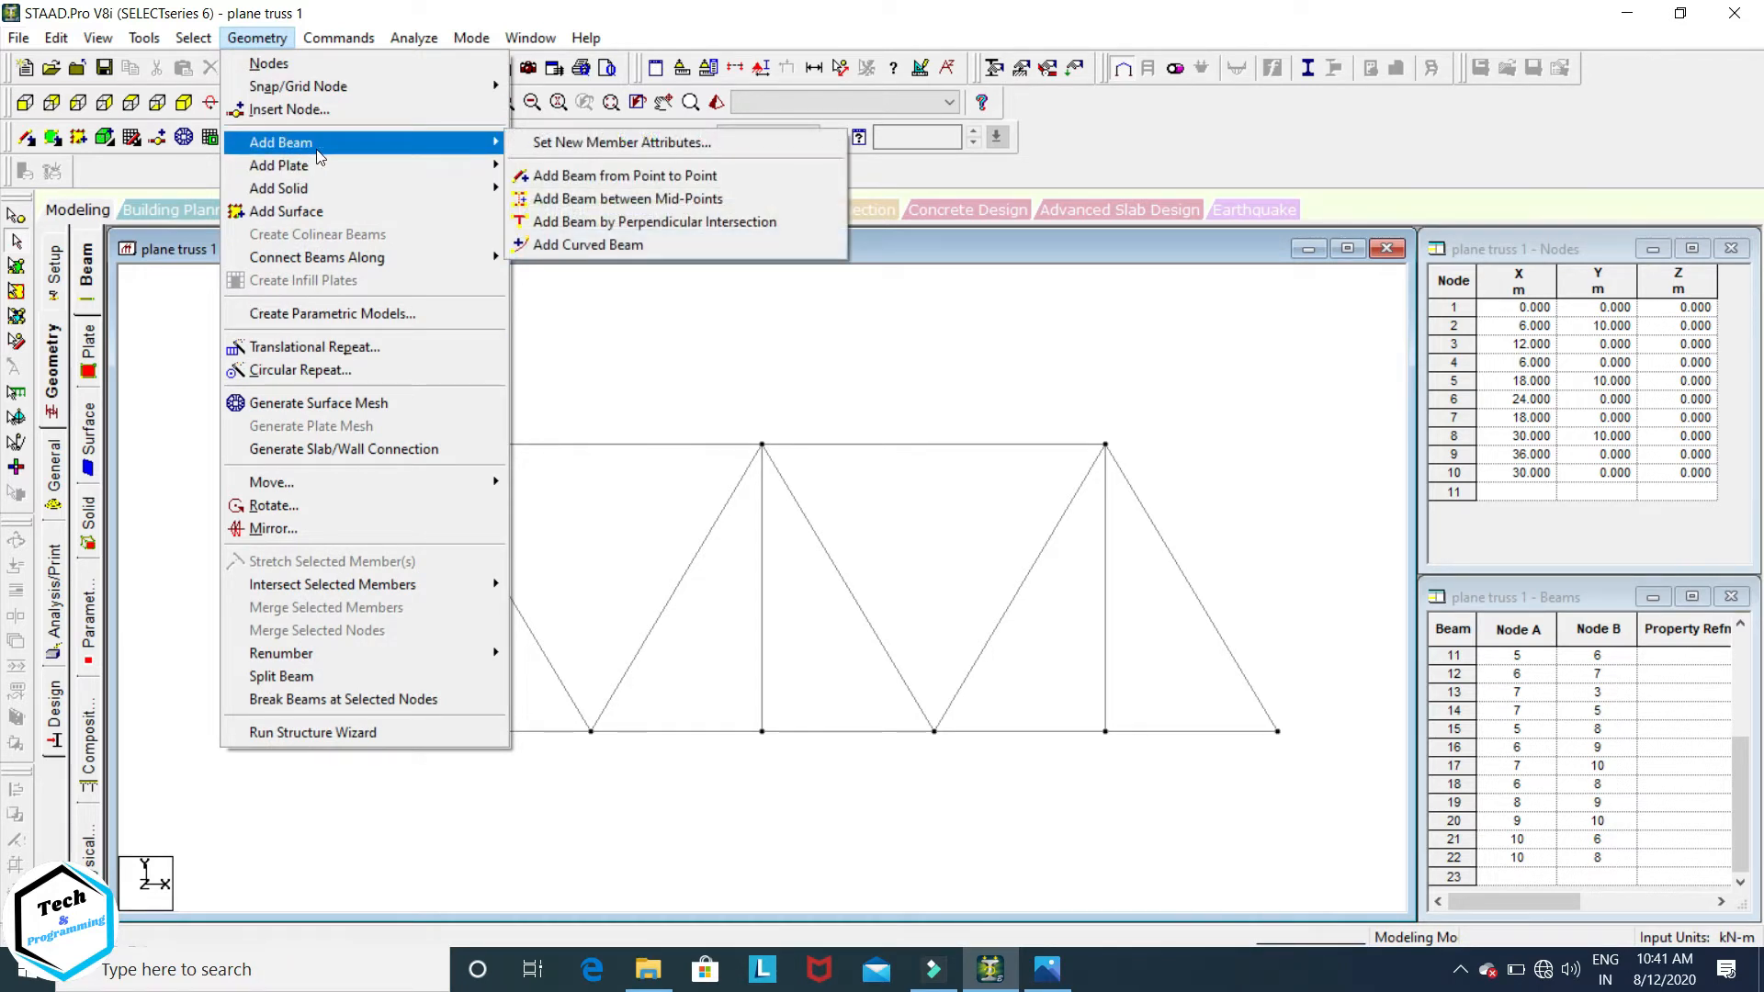
left_click(602, 229)
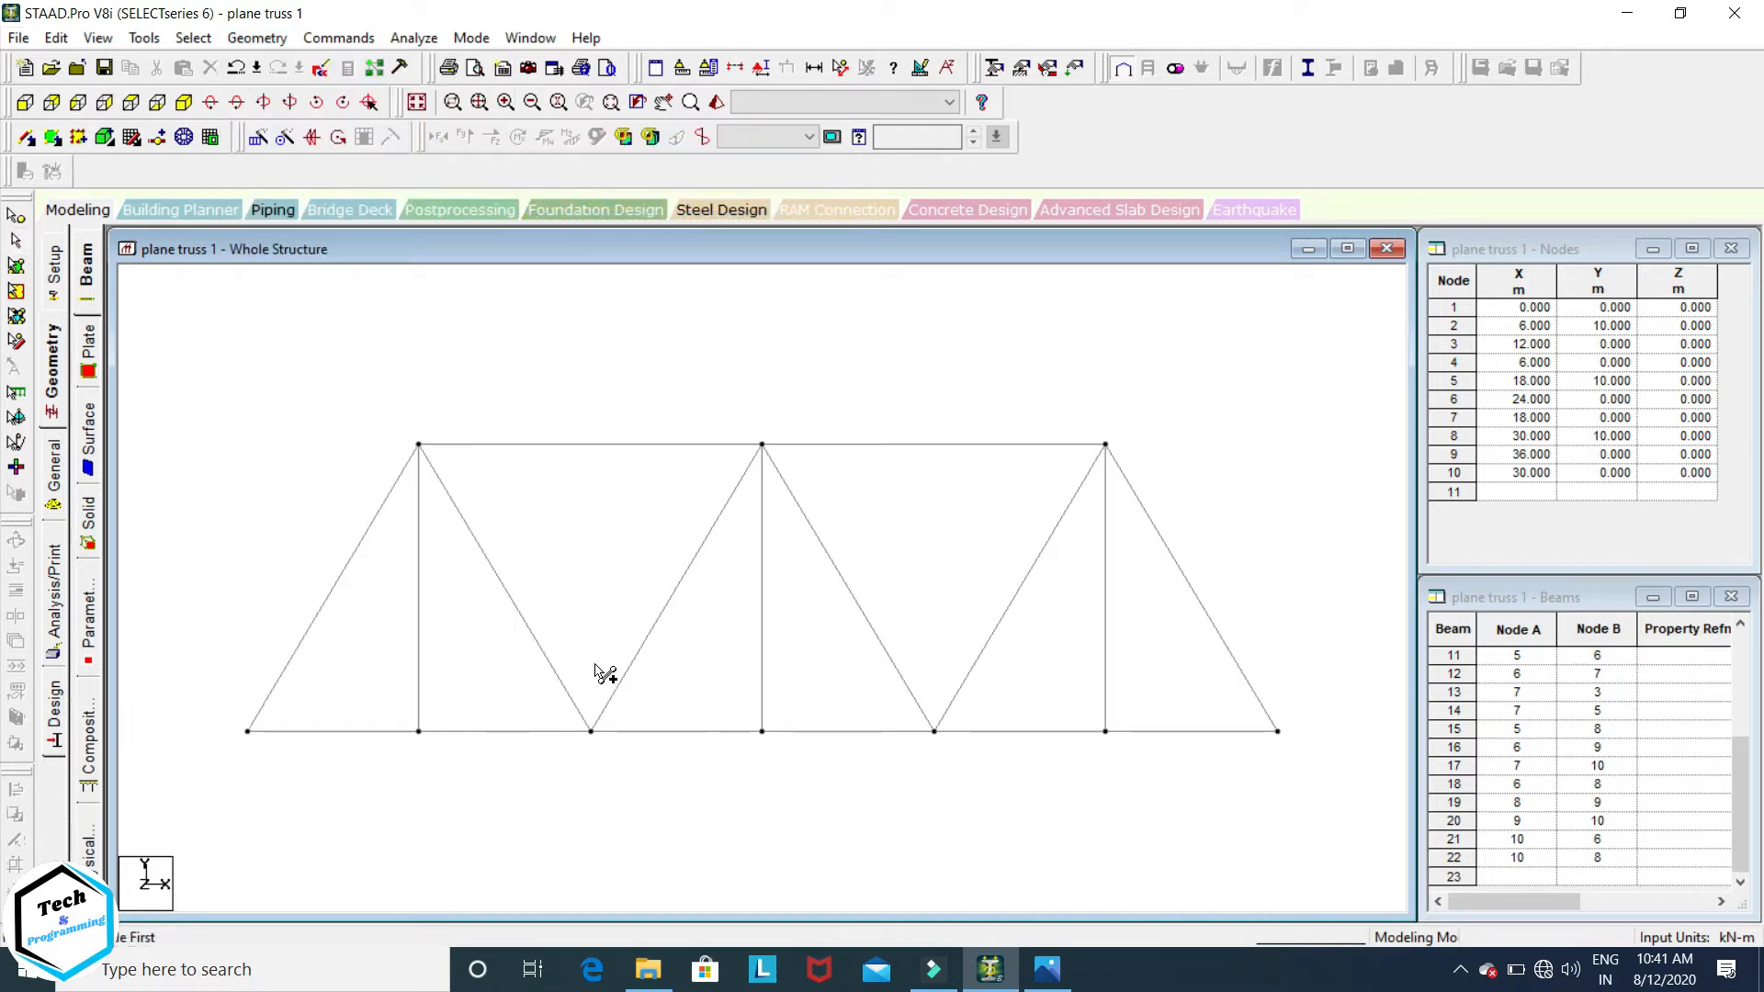
left_click(592, 729)
left_click(591, 446)
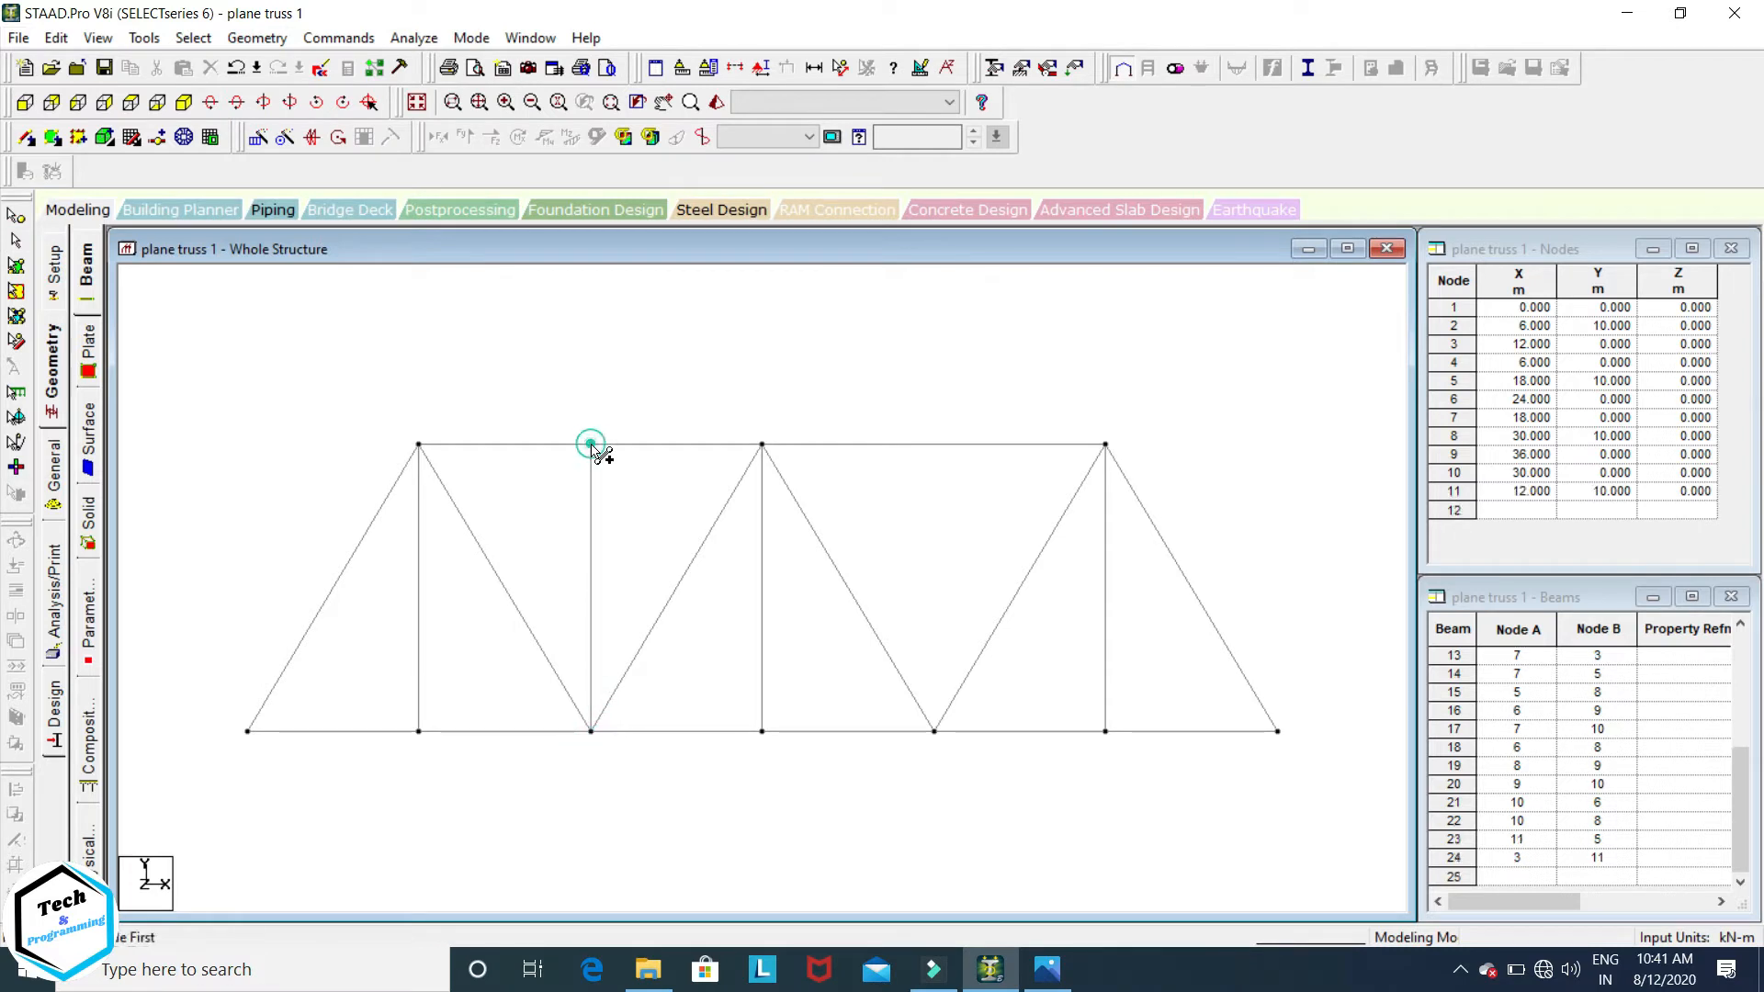
Step: Add a beam by perpendicular intersection from the bottom node at X = 24 m to the top chord
left_click(936, 722)
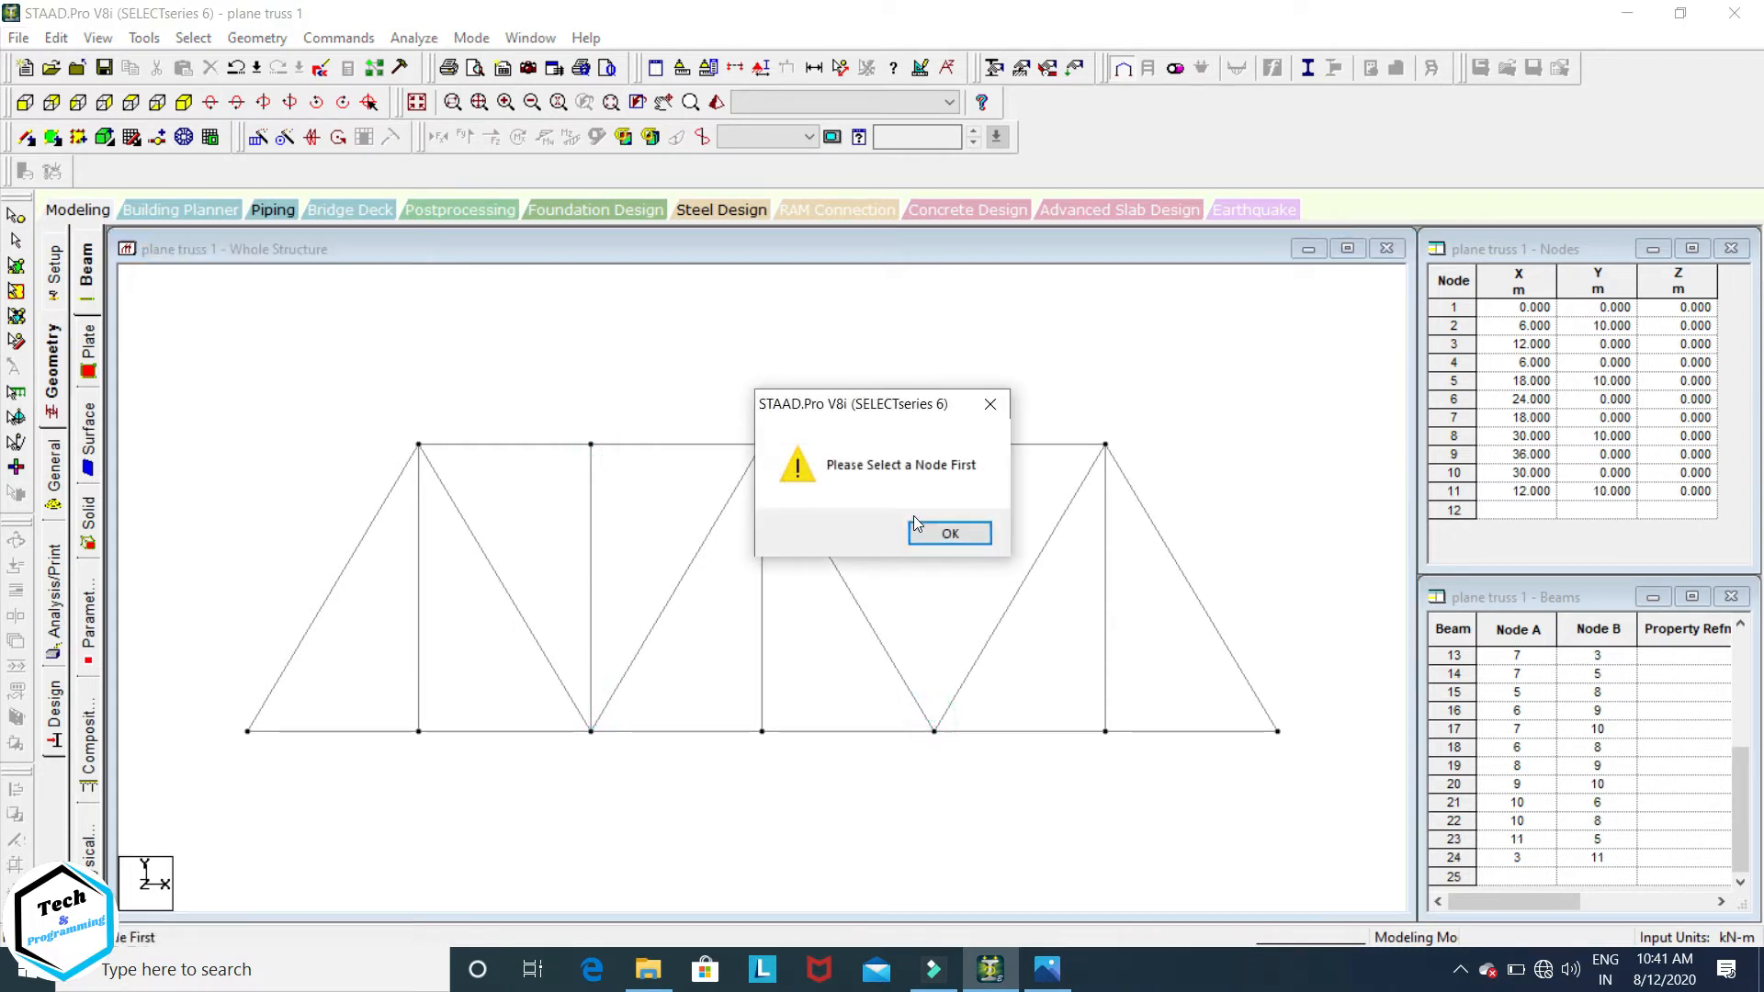
left_click(946, 538)
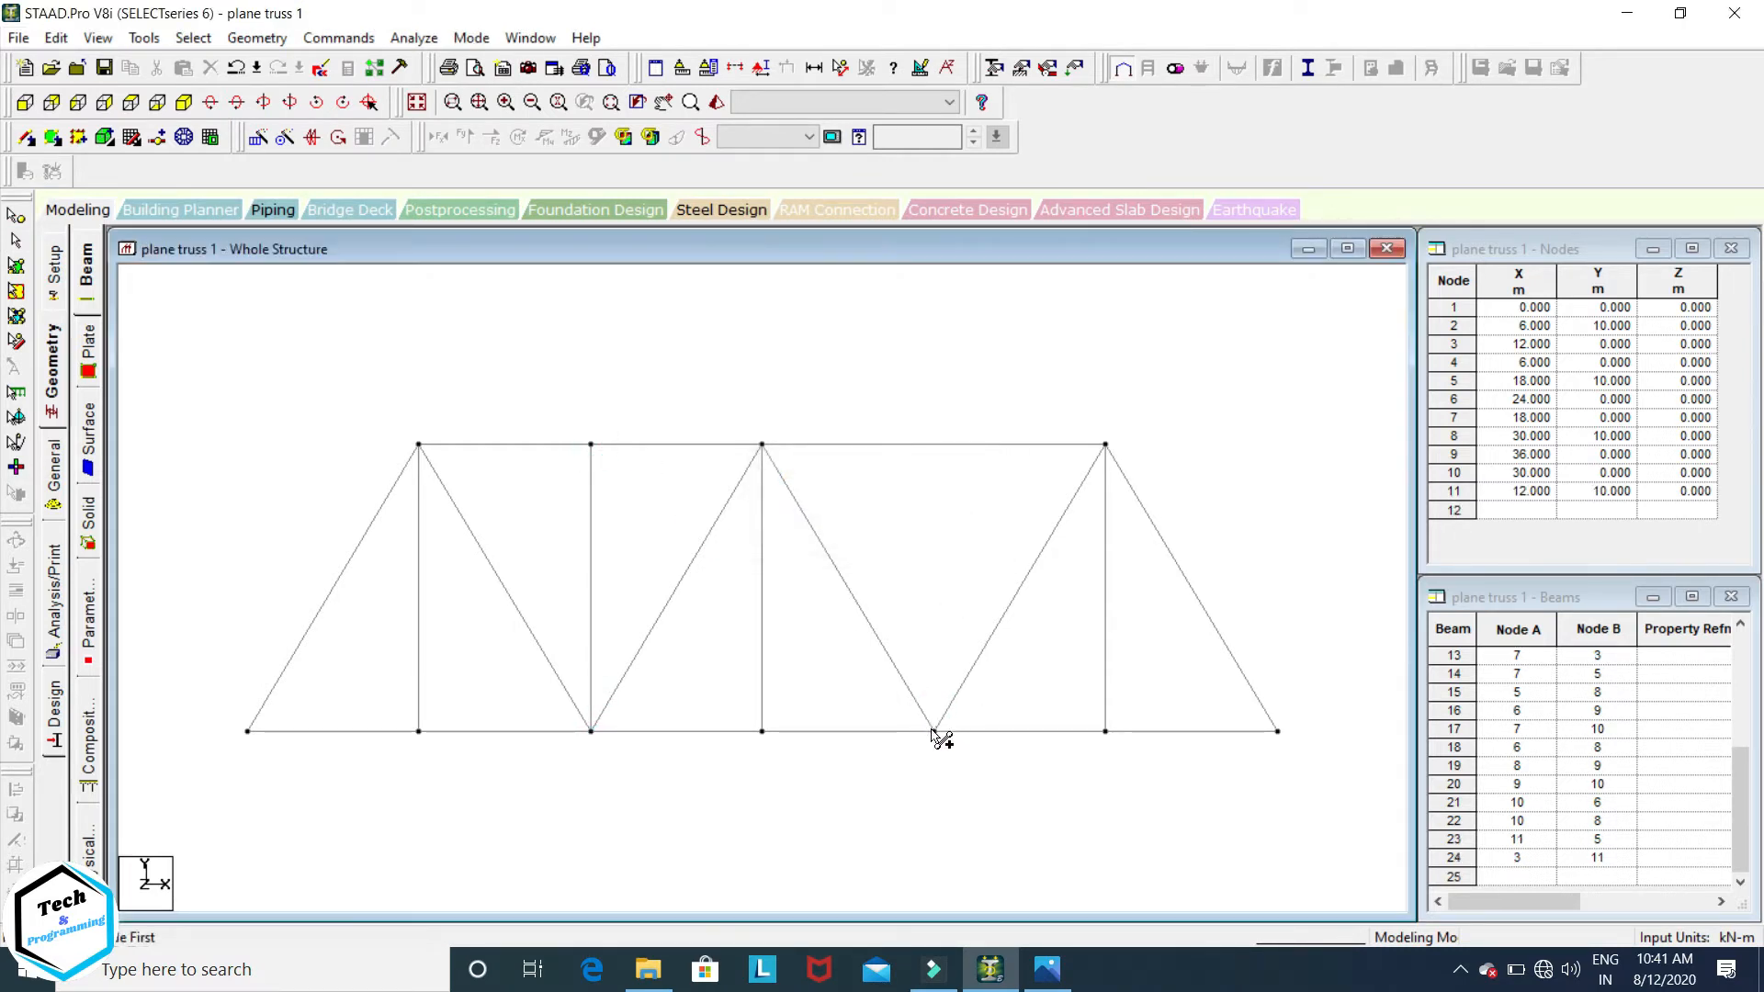
left_click(933, 731)
left_click(934, 445)
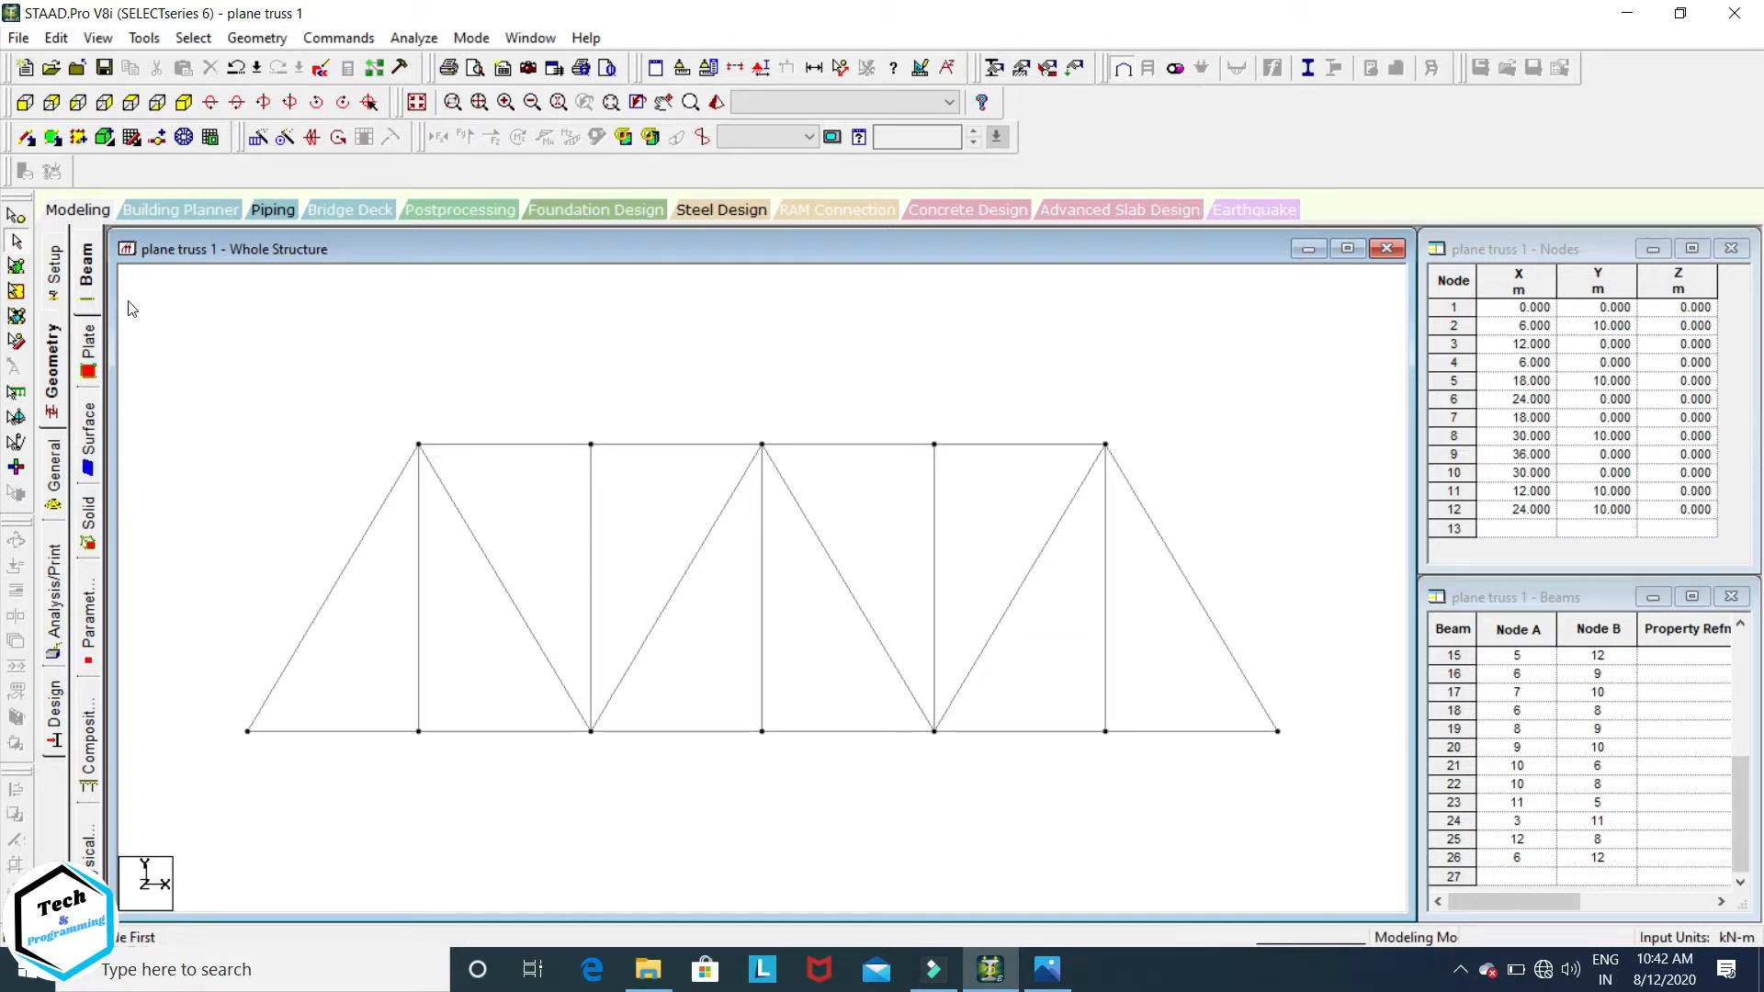
Step: Fill in the job information with job "plane truss 1", client "tech&programming" and job number 1
left_click(55, 276)
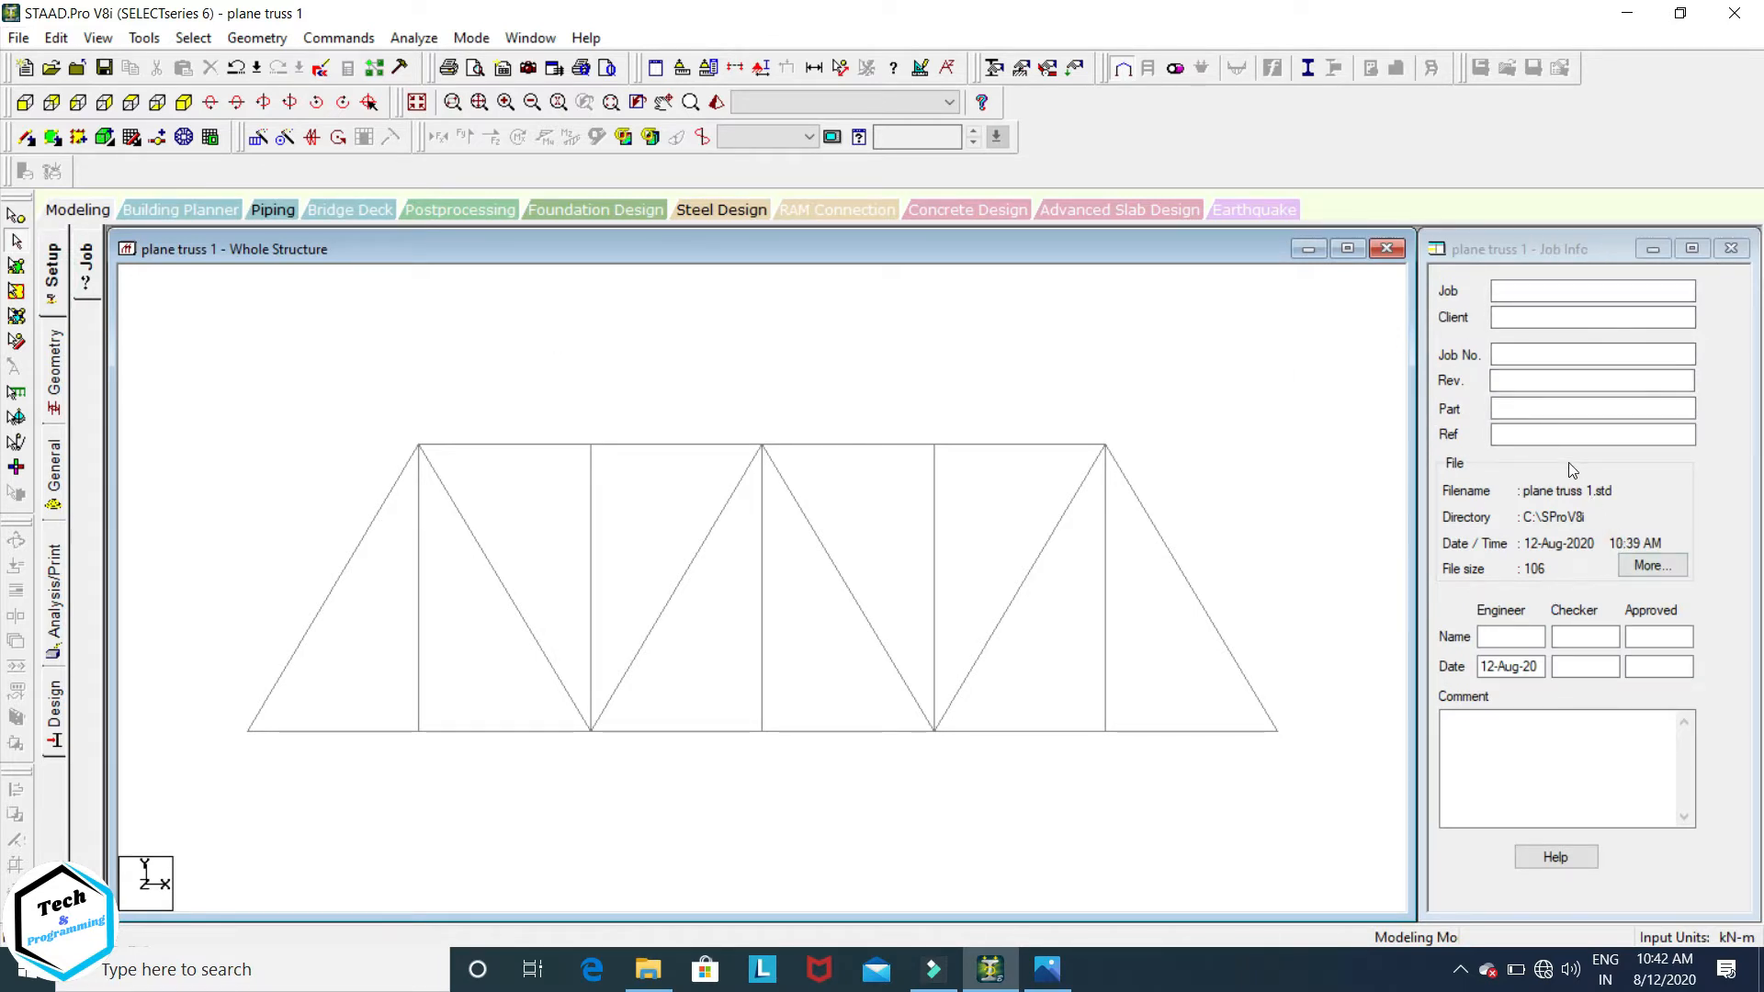
left_click(1508, 291)
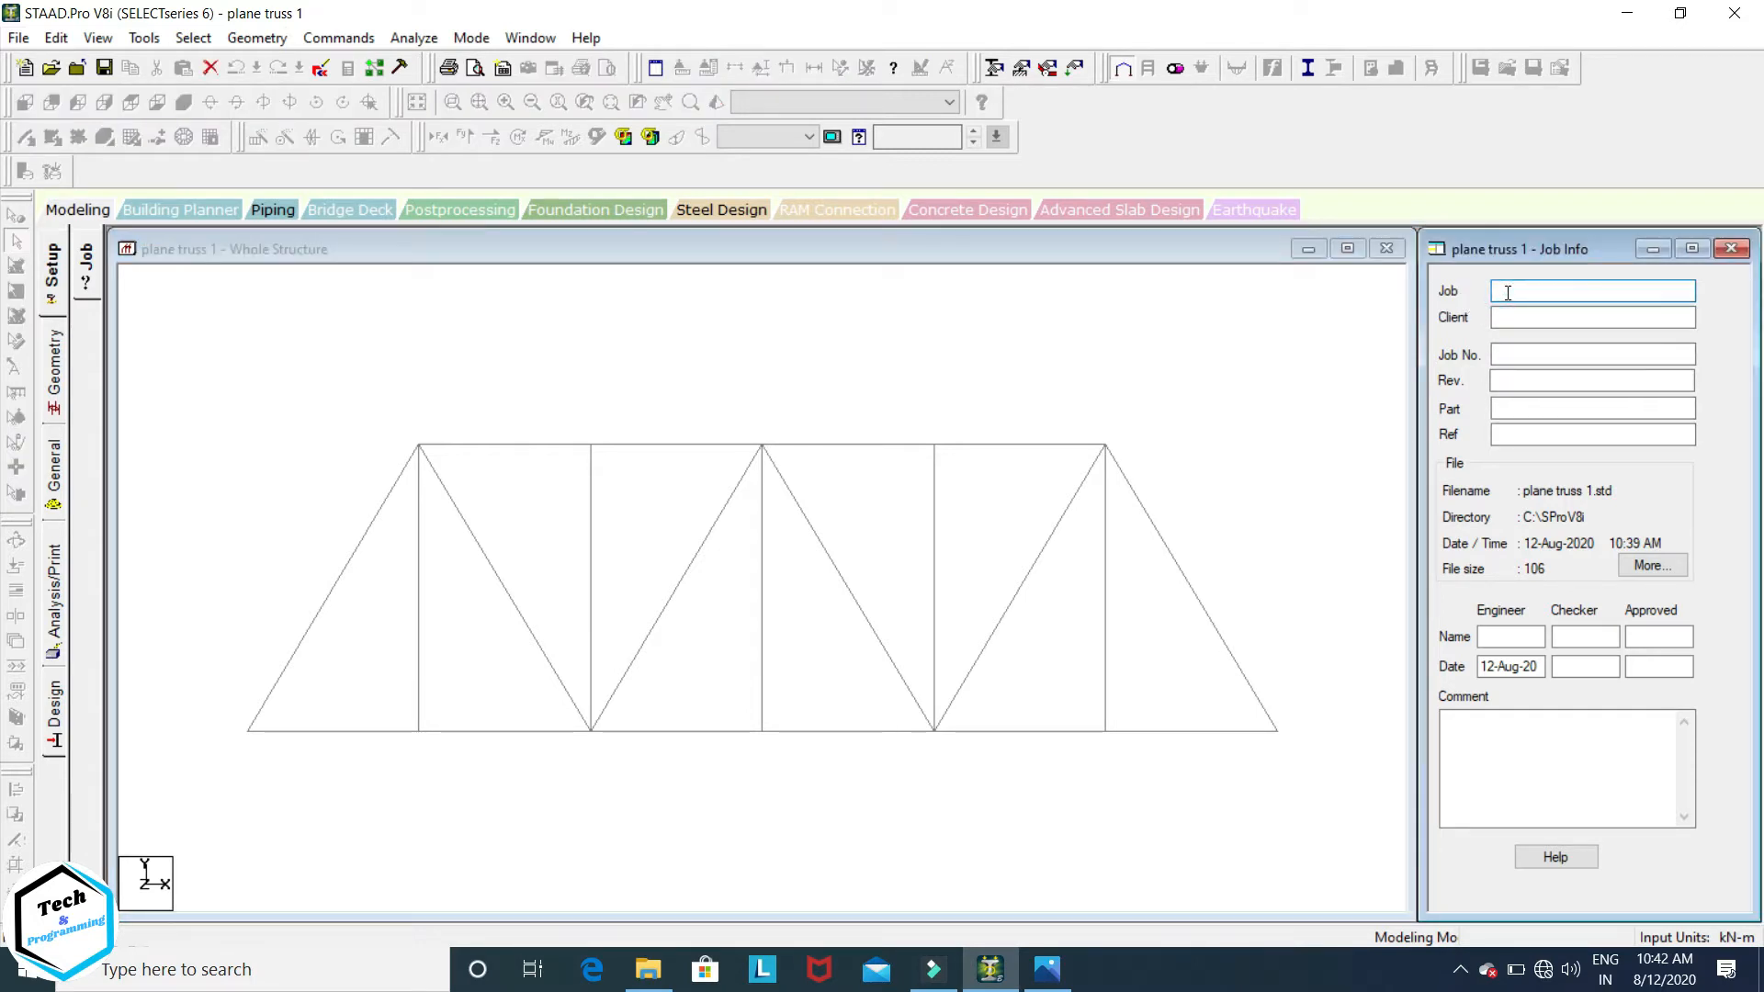
type("plane truss 1")
left_click(1513, 323)
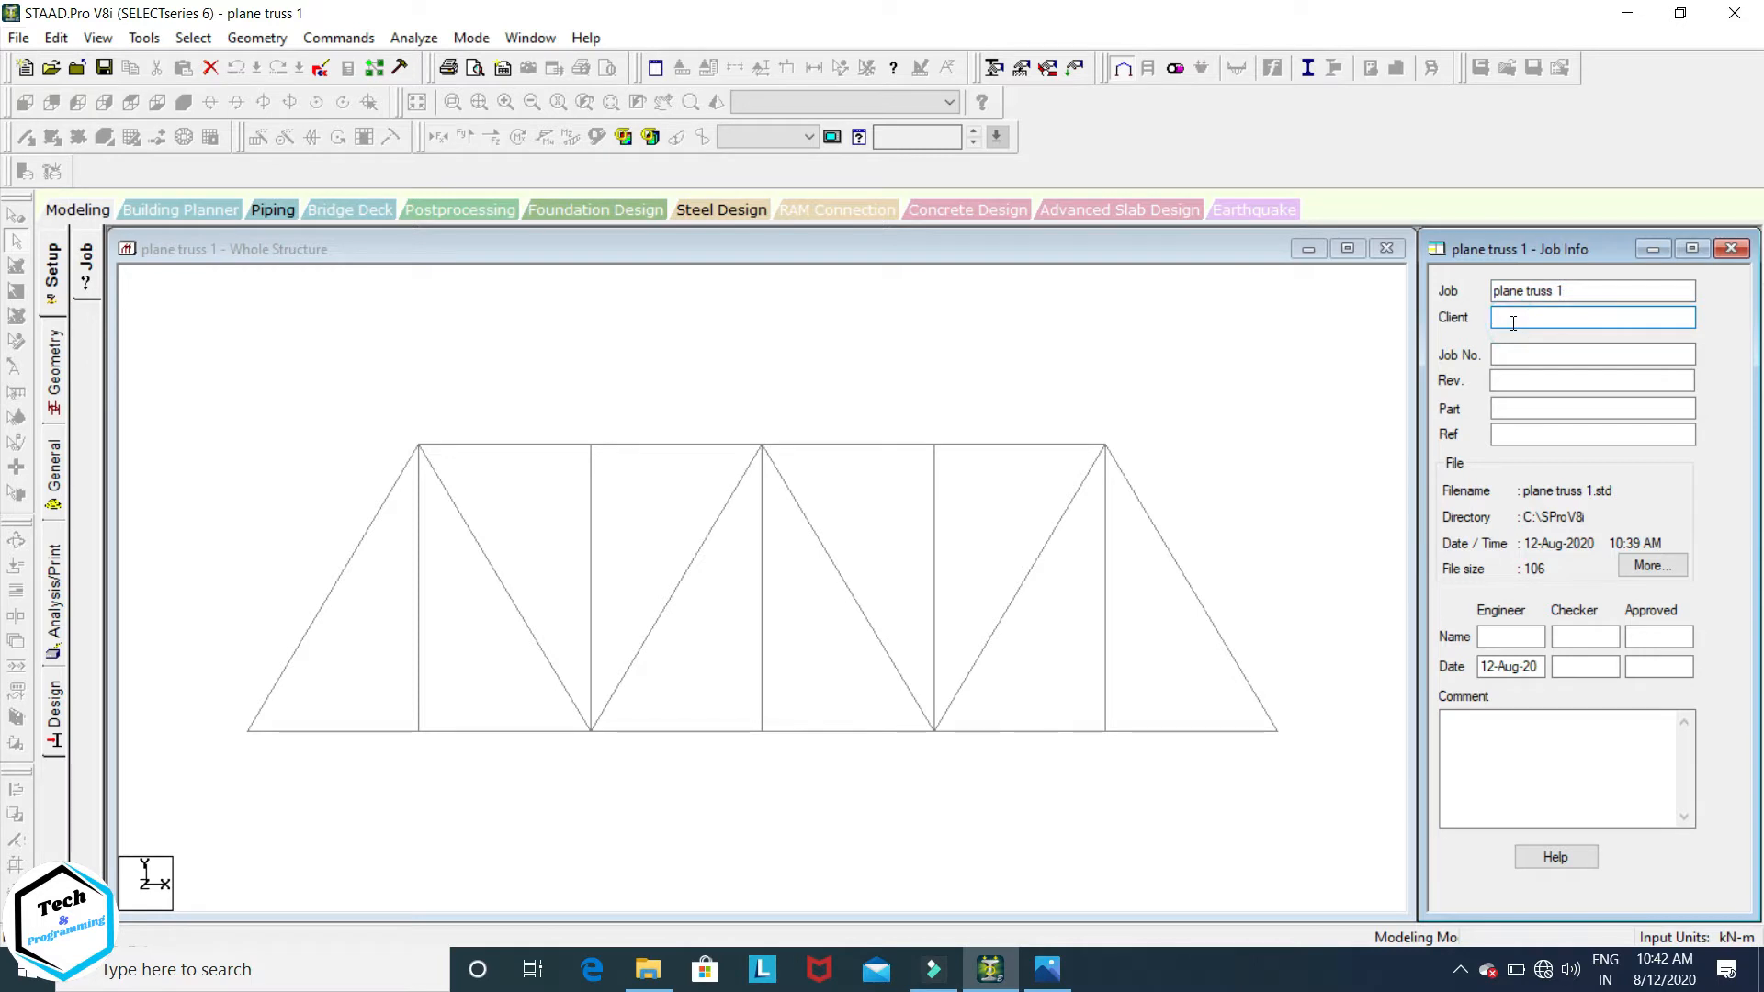
type("t")
type("ech&programming")
left_click(1525, 353)
type("1")
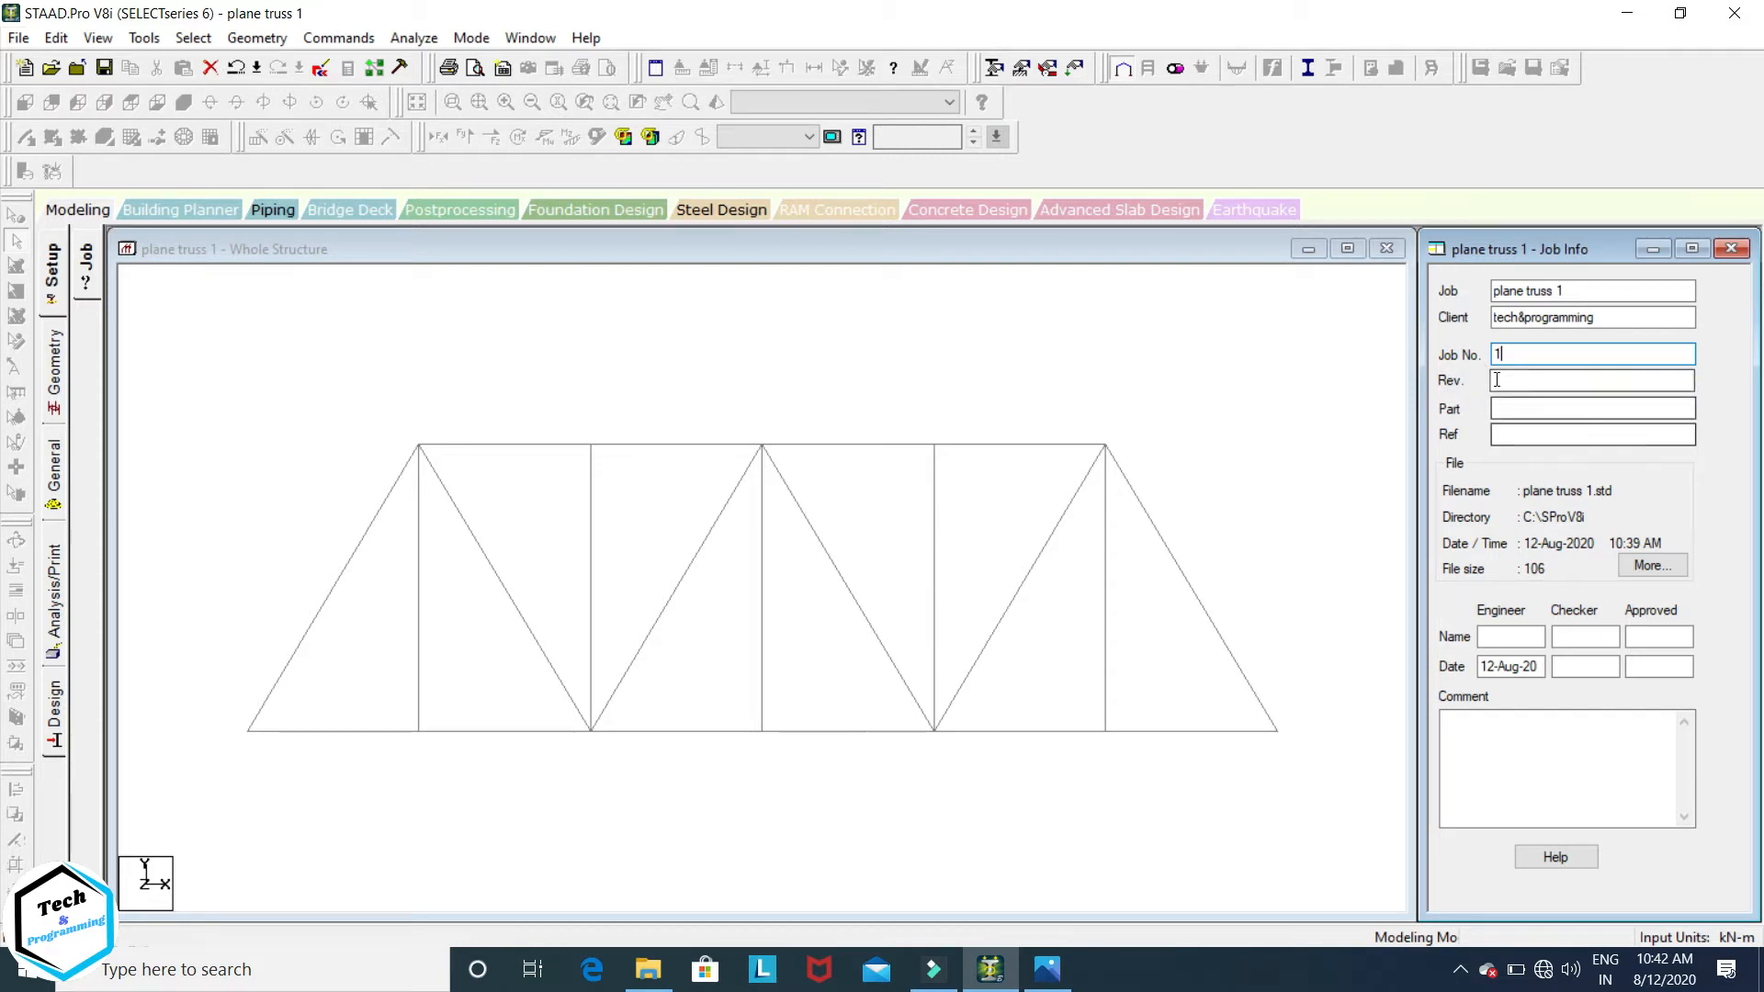
Step: Enter the placeholder letters p, q and r as the engineer, checker and approved names in the job information
left_click(1498, 638)
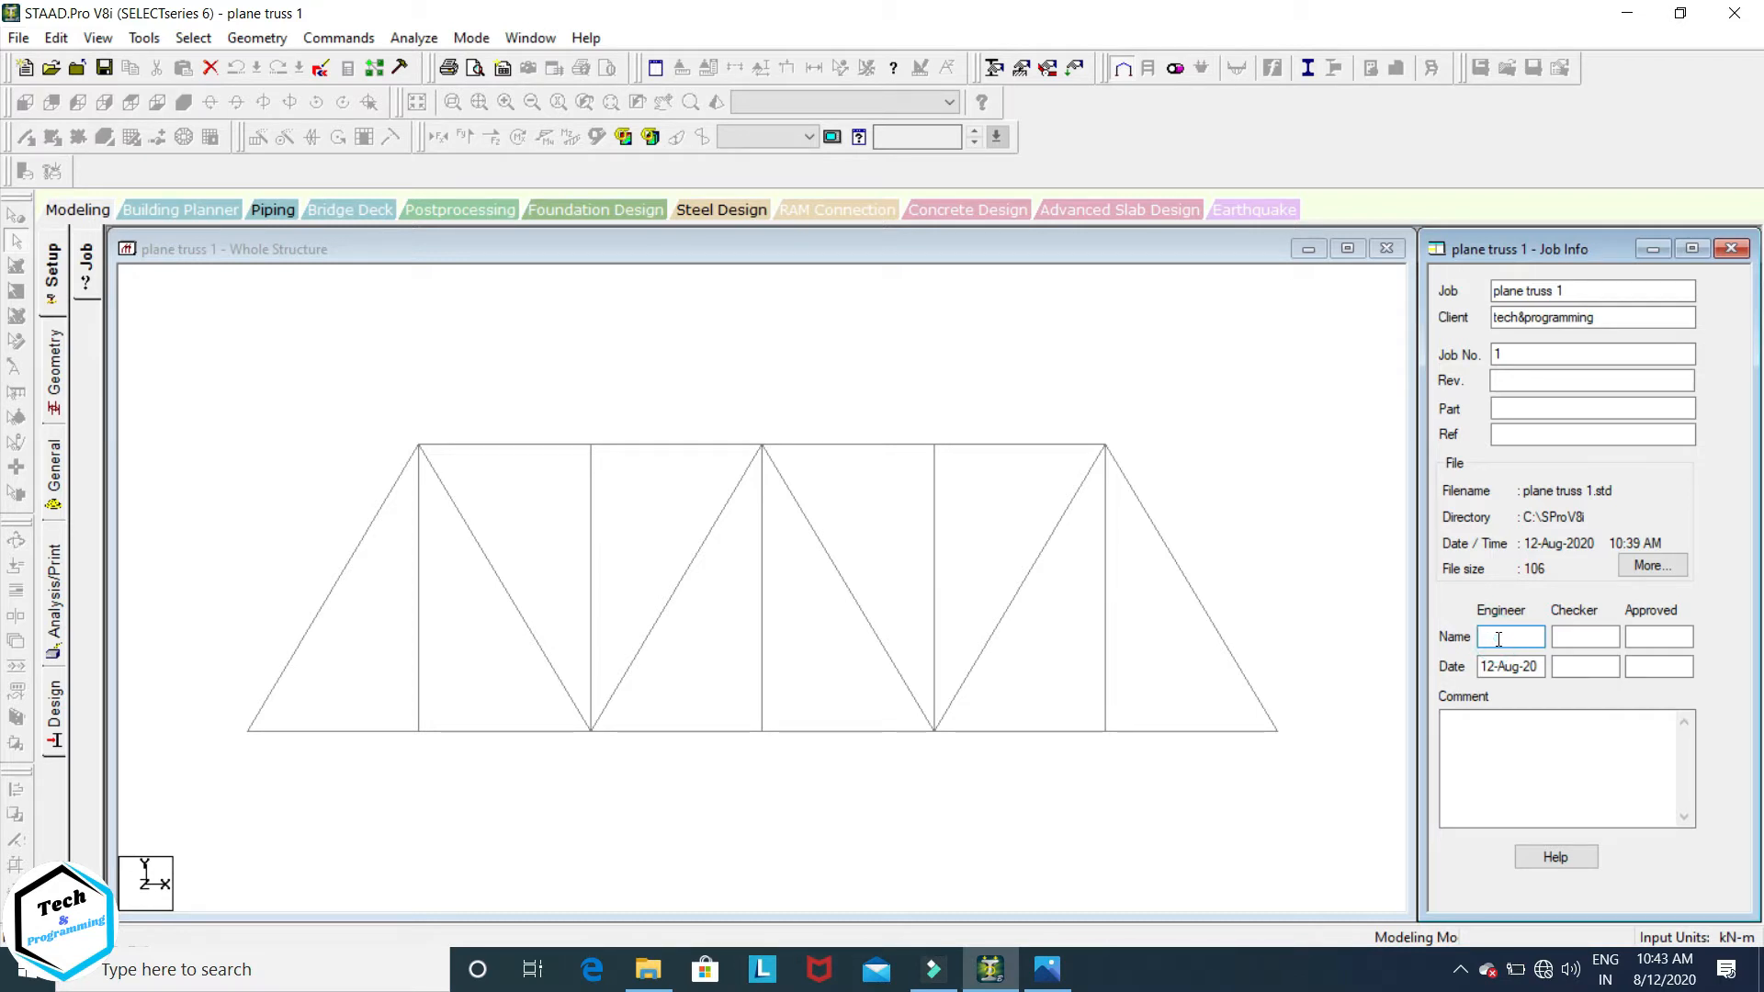
type("p")
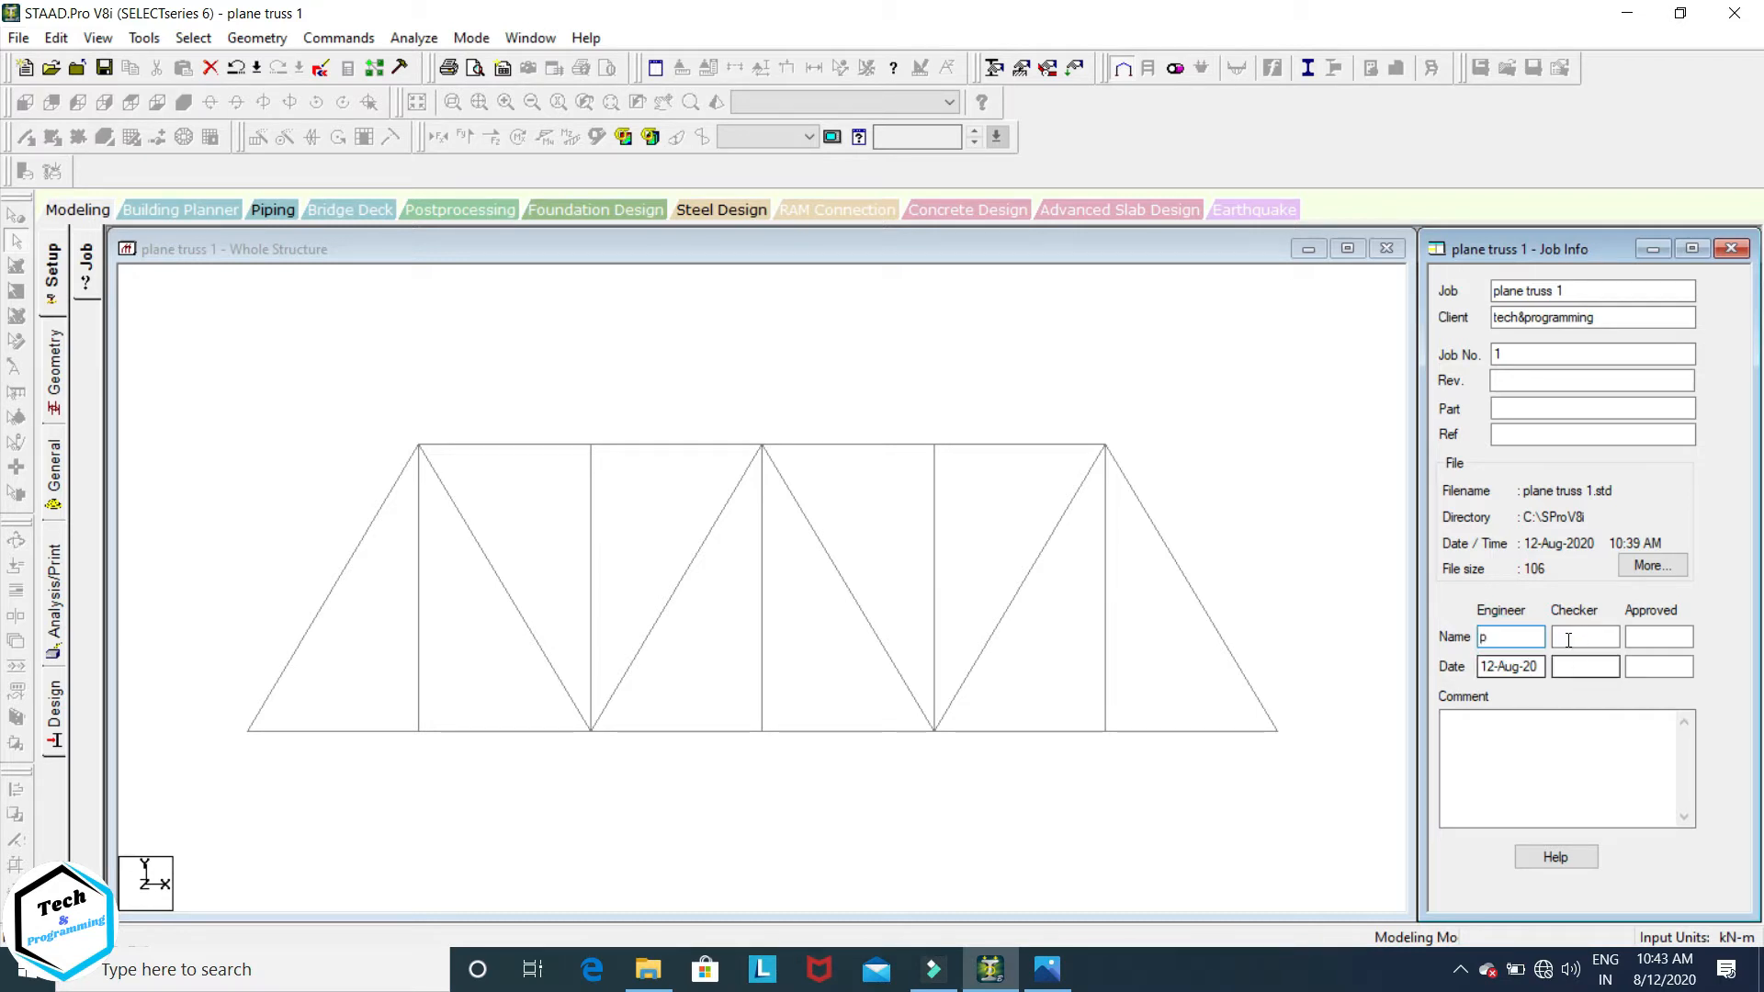
left_click(1568, 640)
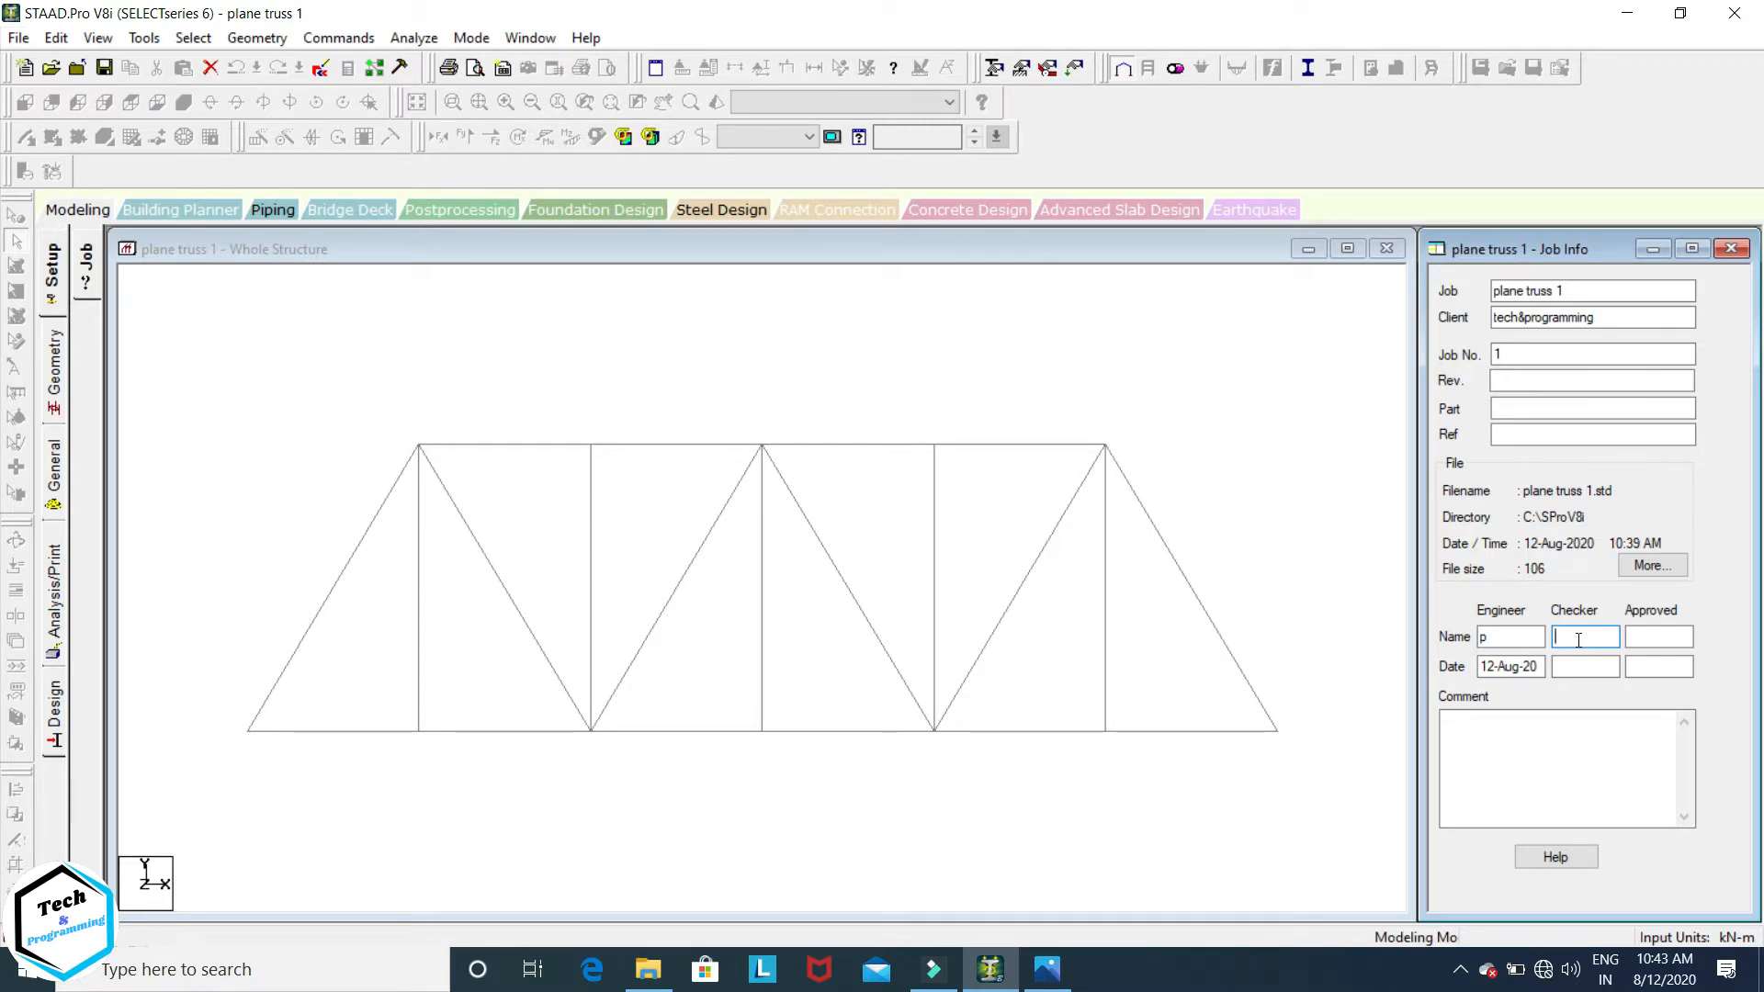
type("q")
left_click(1647, 640)
type("r")
Step: Add the Indian S Shape steel section ISLB125 from the section database to the property list
left_click(57, 467)
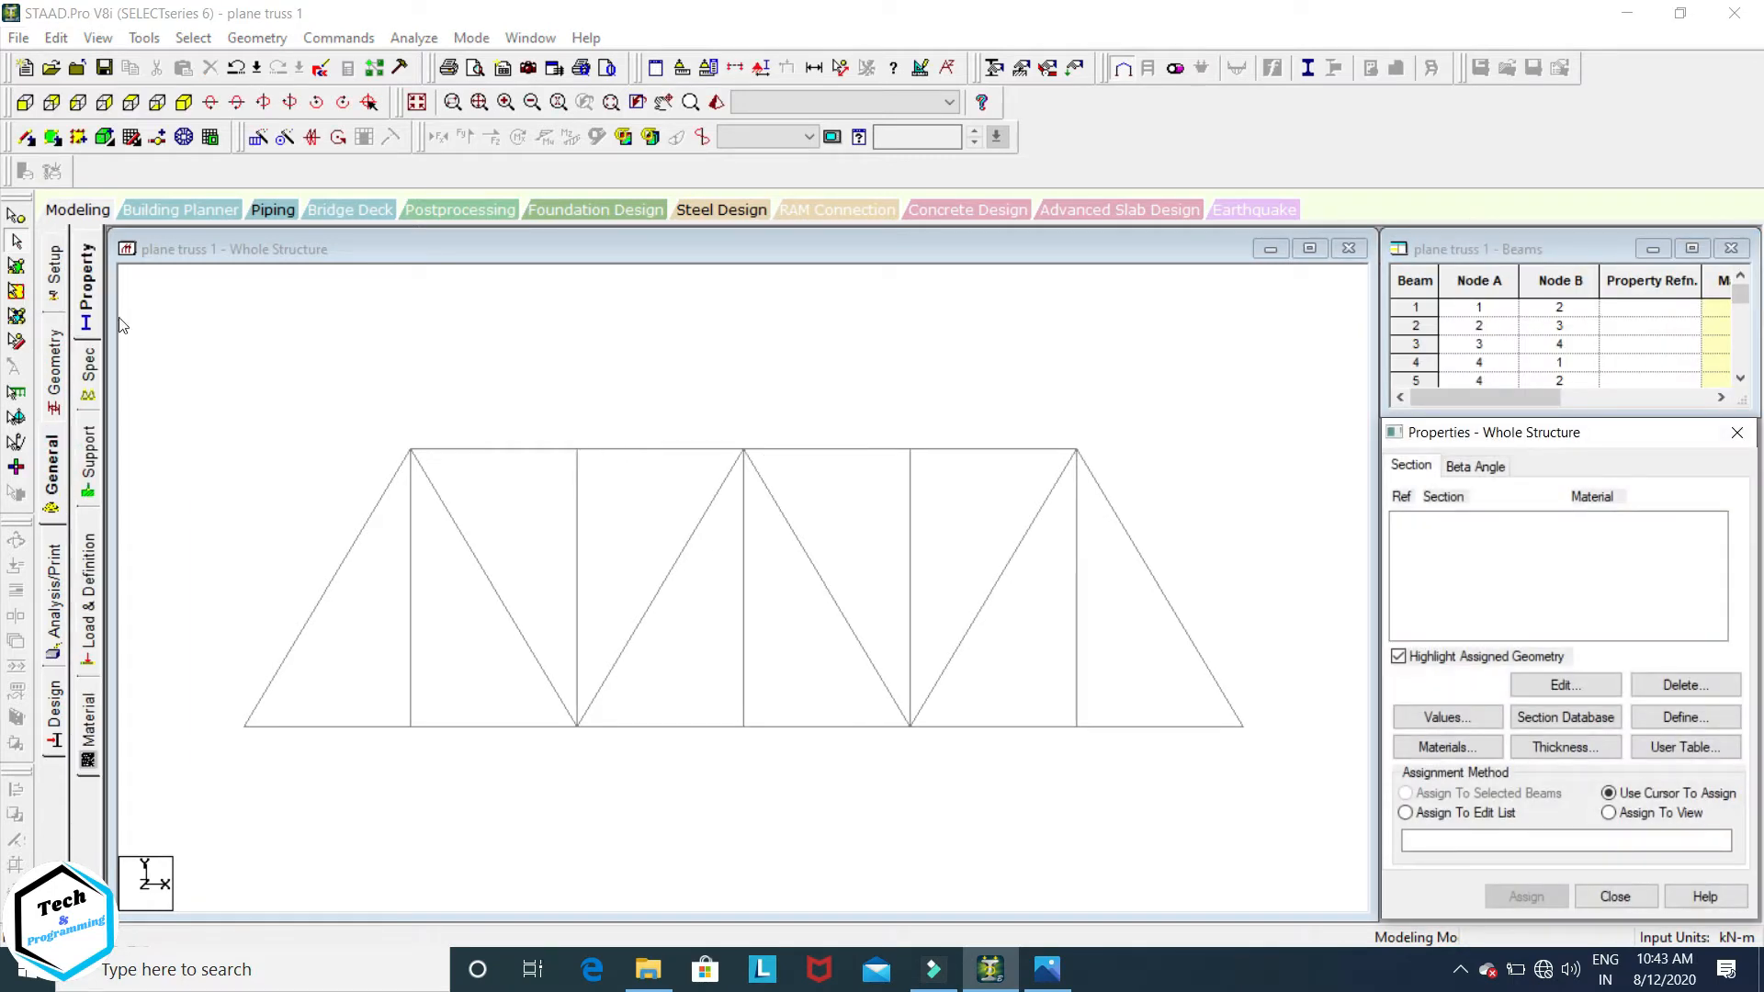
left_click(86, 280)
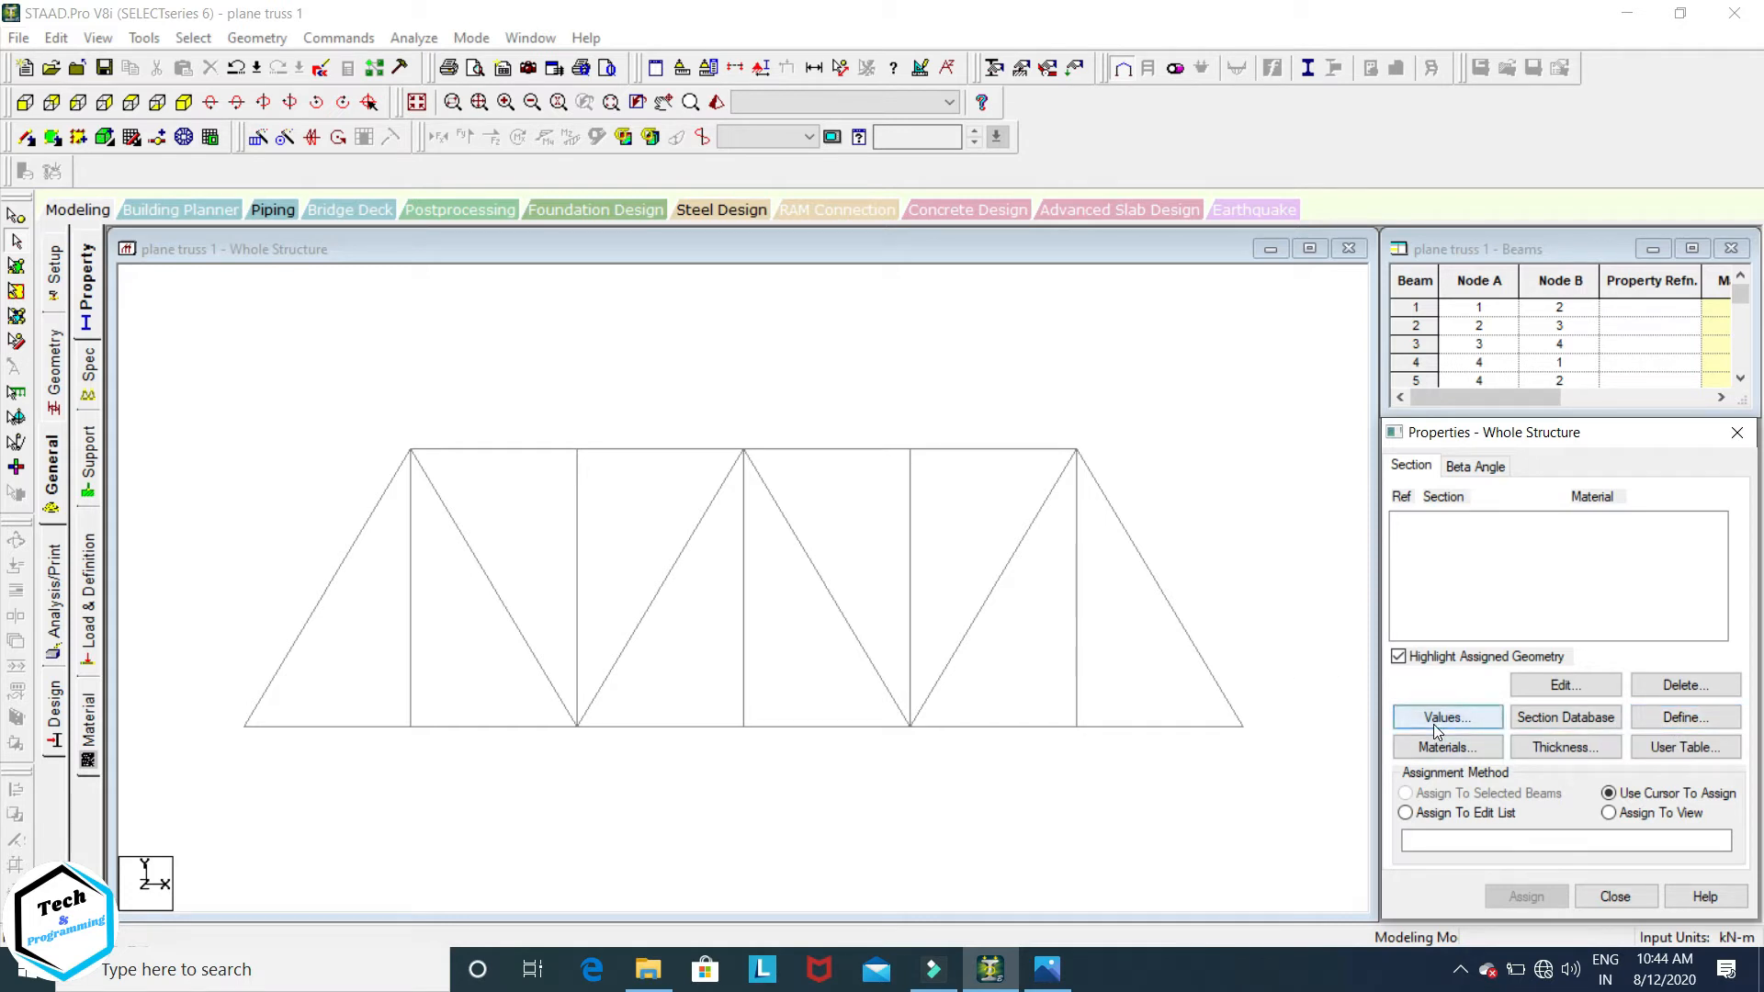
left_click(1574, 721)
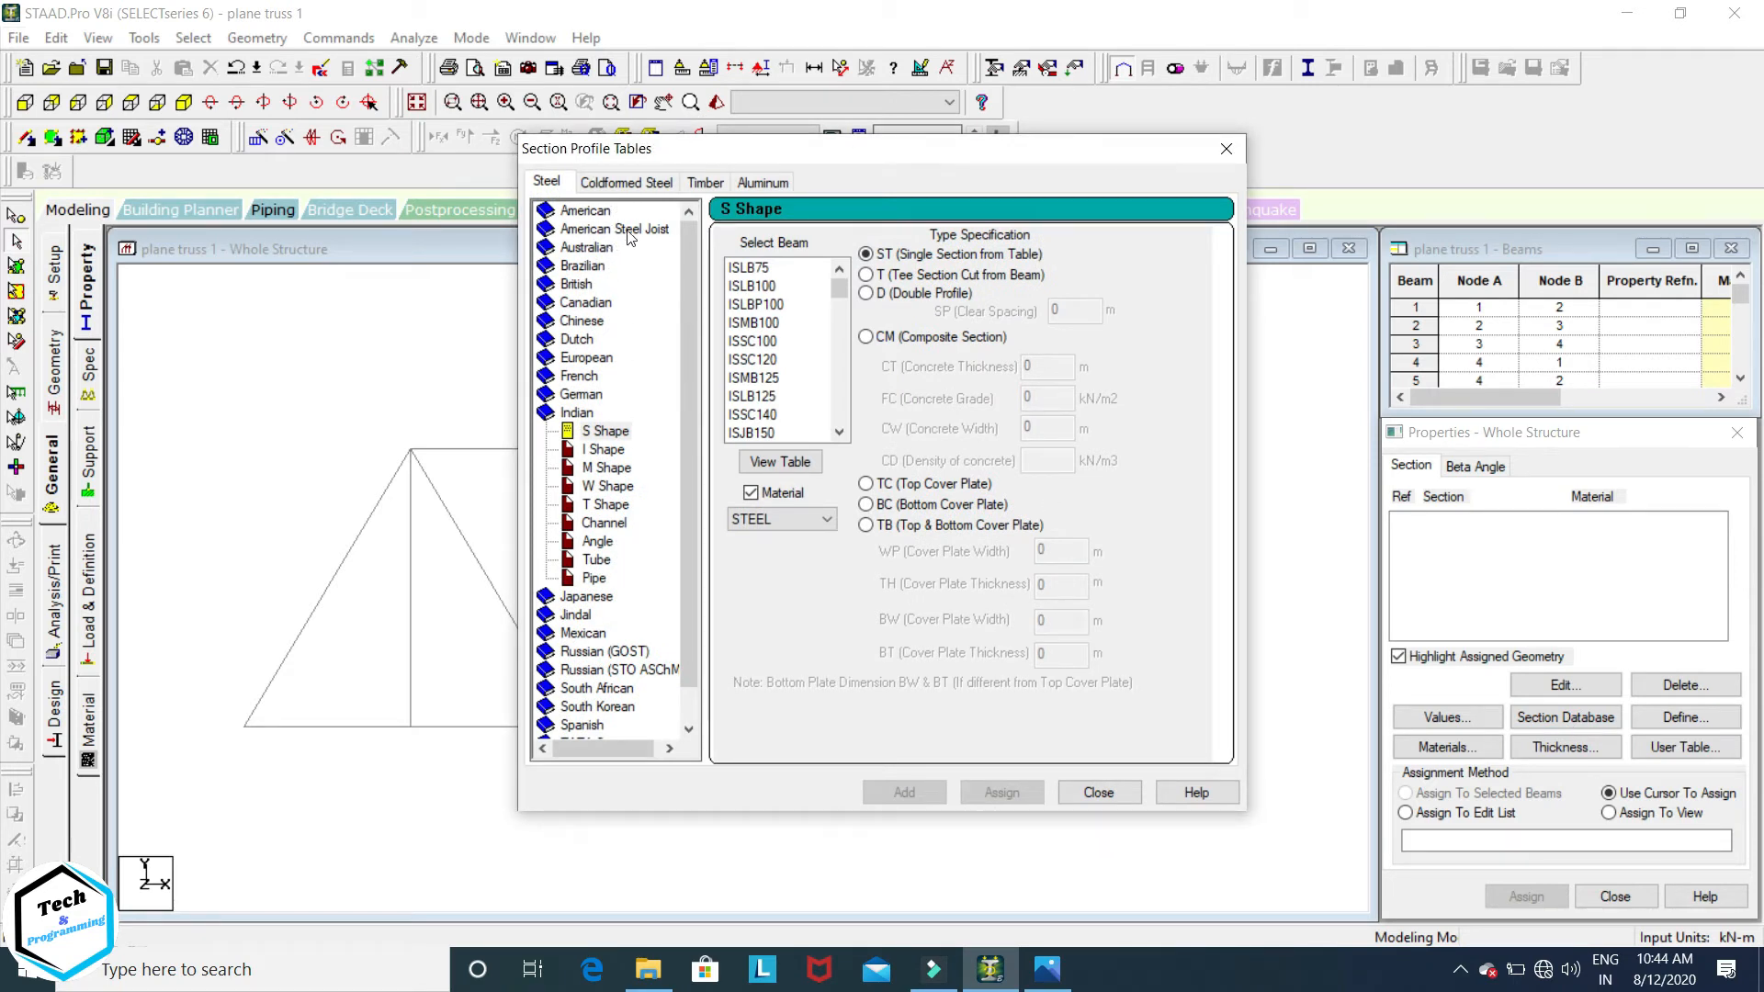
double_click(595, 415)
double_click(595, 413)
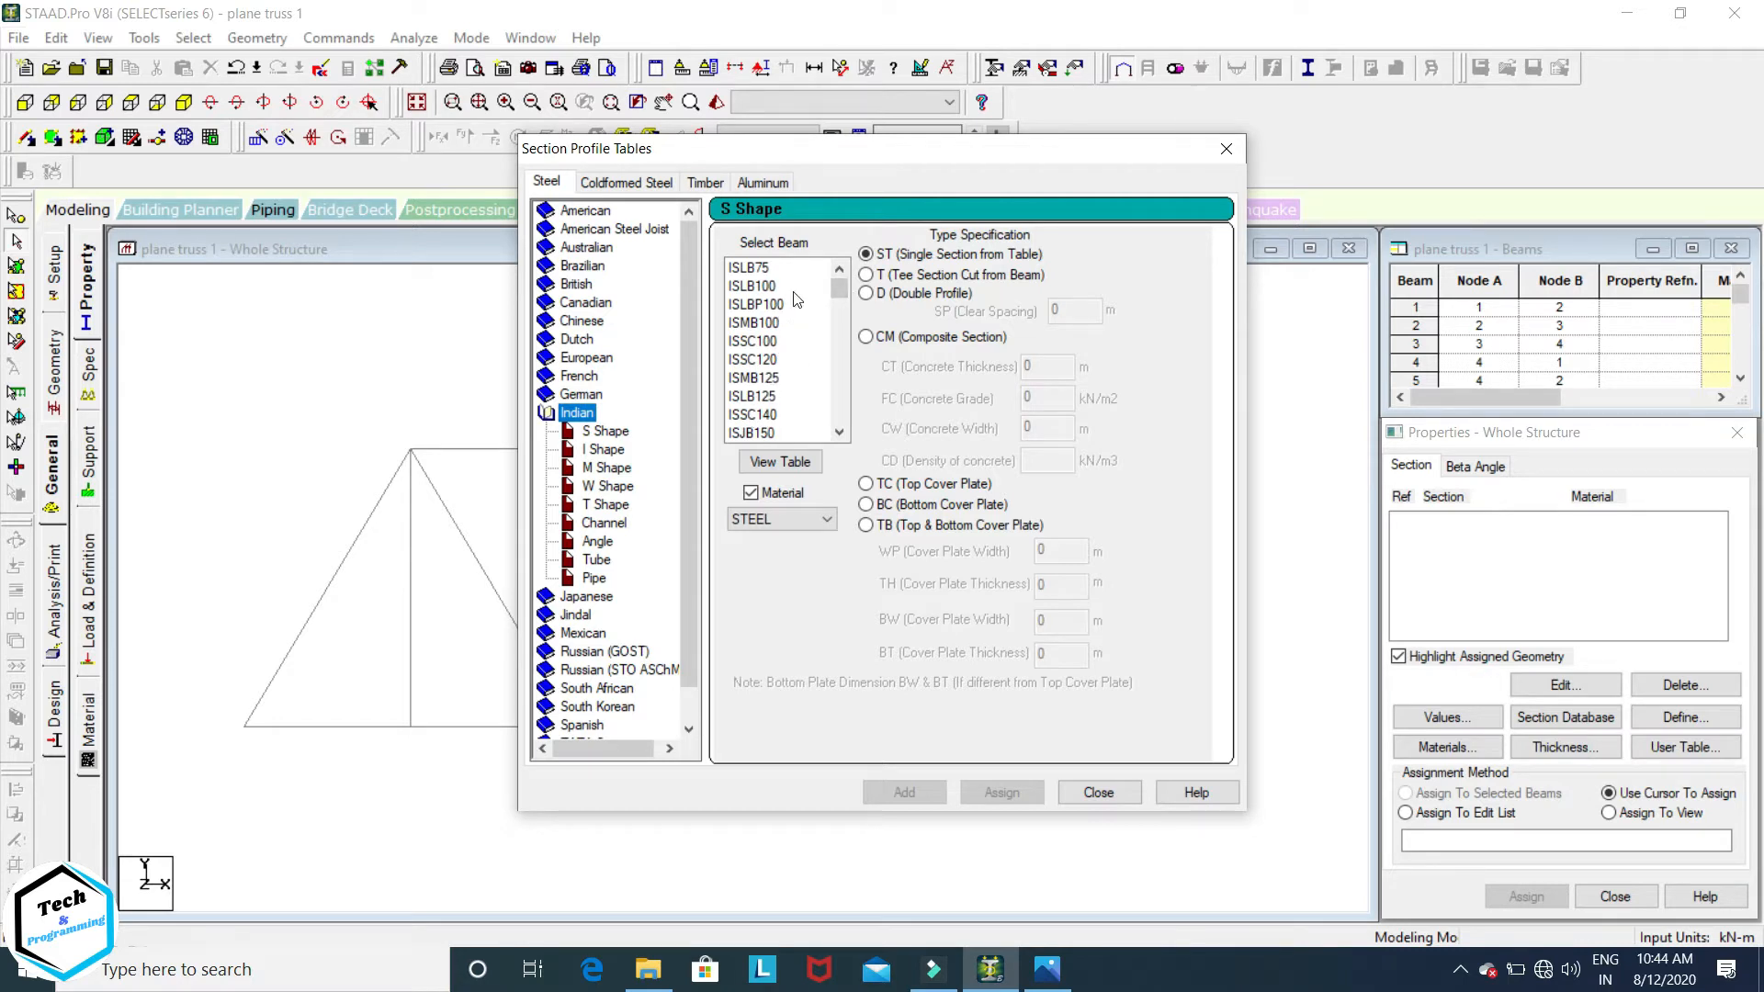
left_click(769, 397)
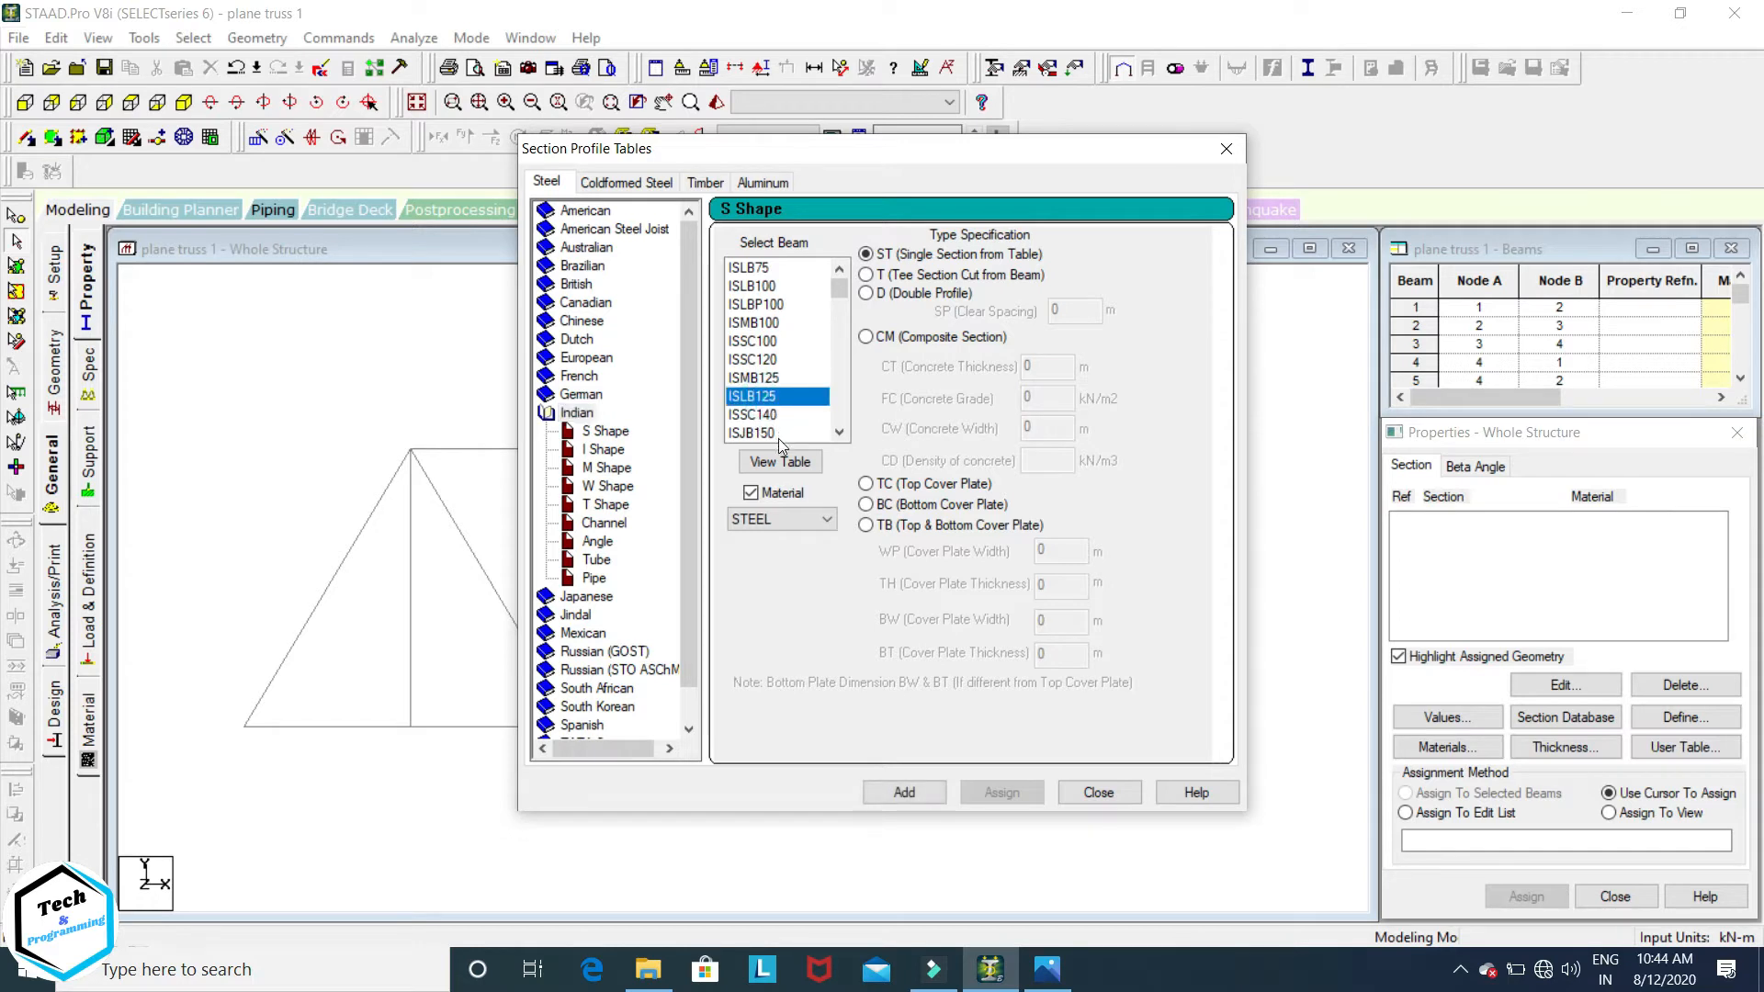
left_click(893, 793)
left_click(1093, 795)
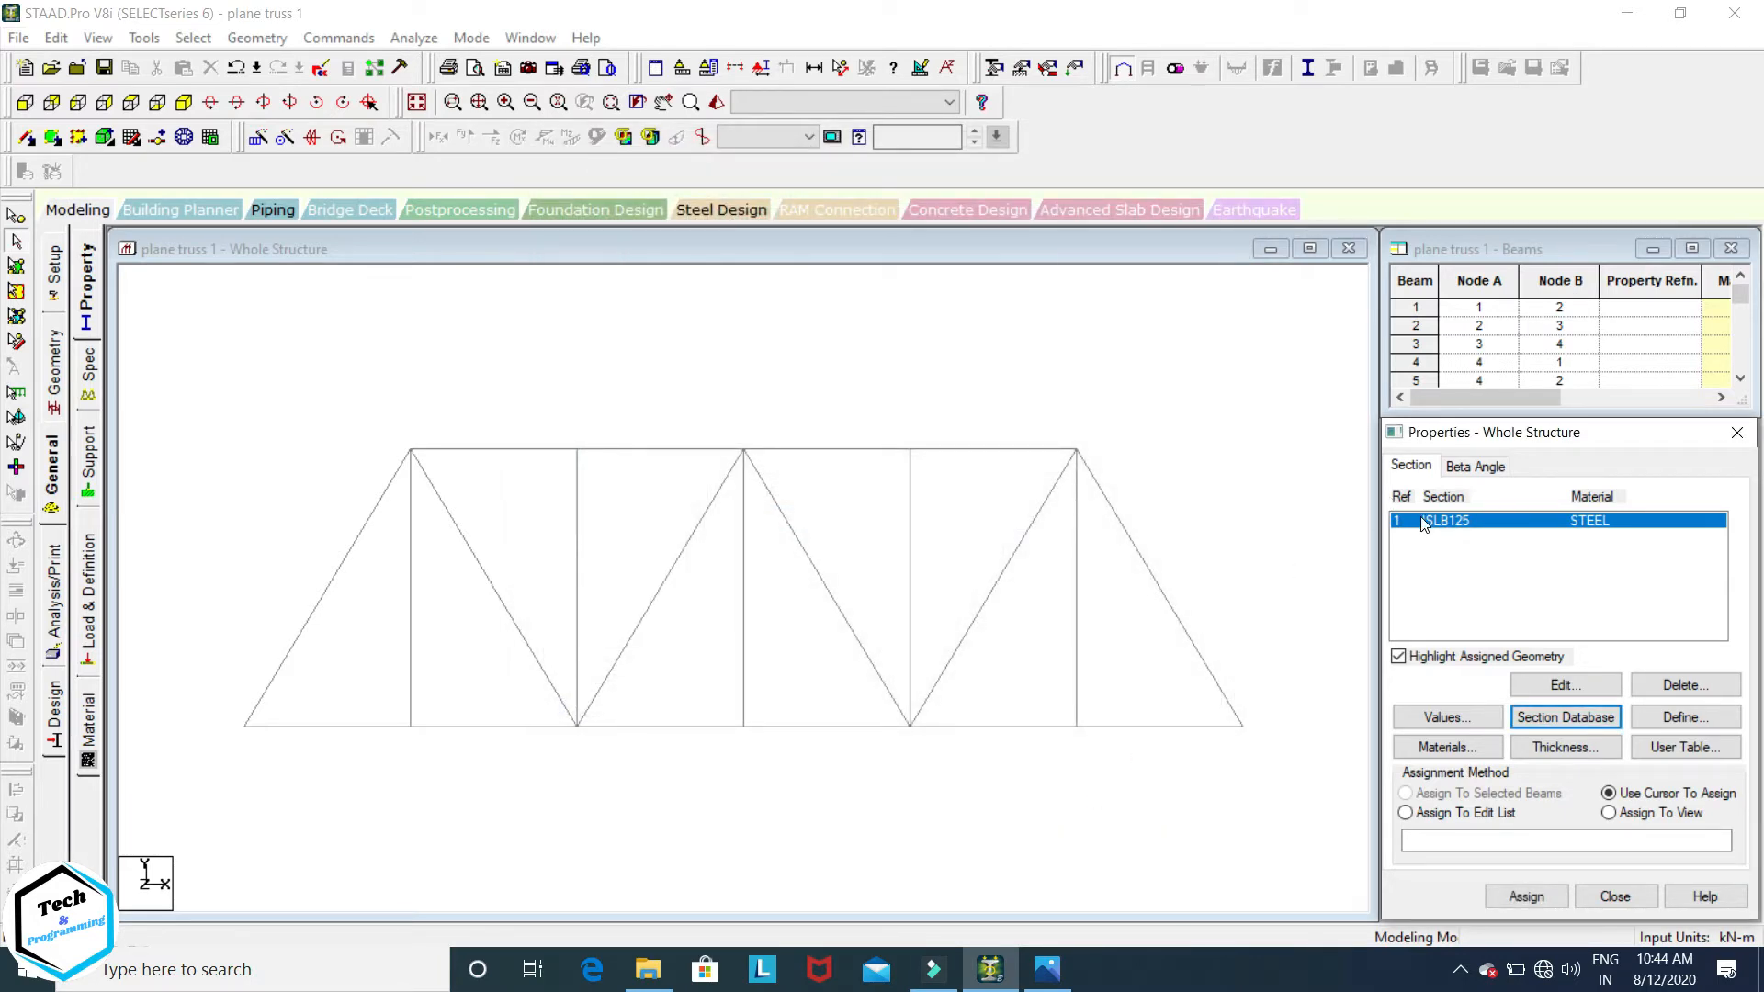
Step: Assign the ISLB125 section to all truss members with the Assign To View method
left_click(1608, 813)
left_click(1526, 895)
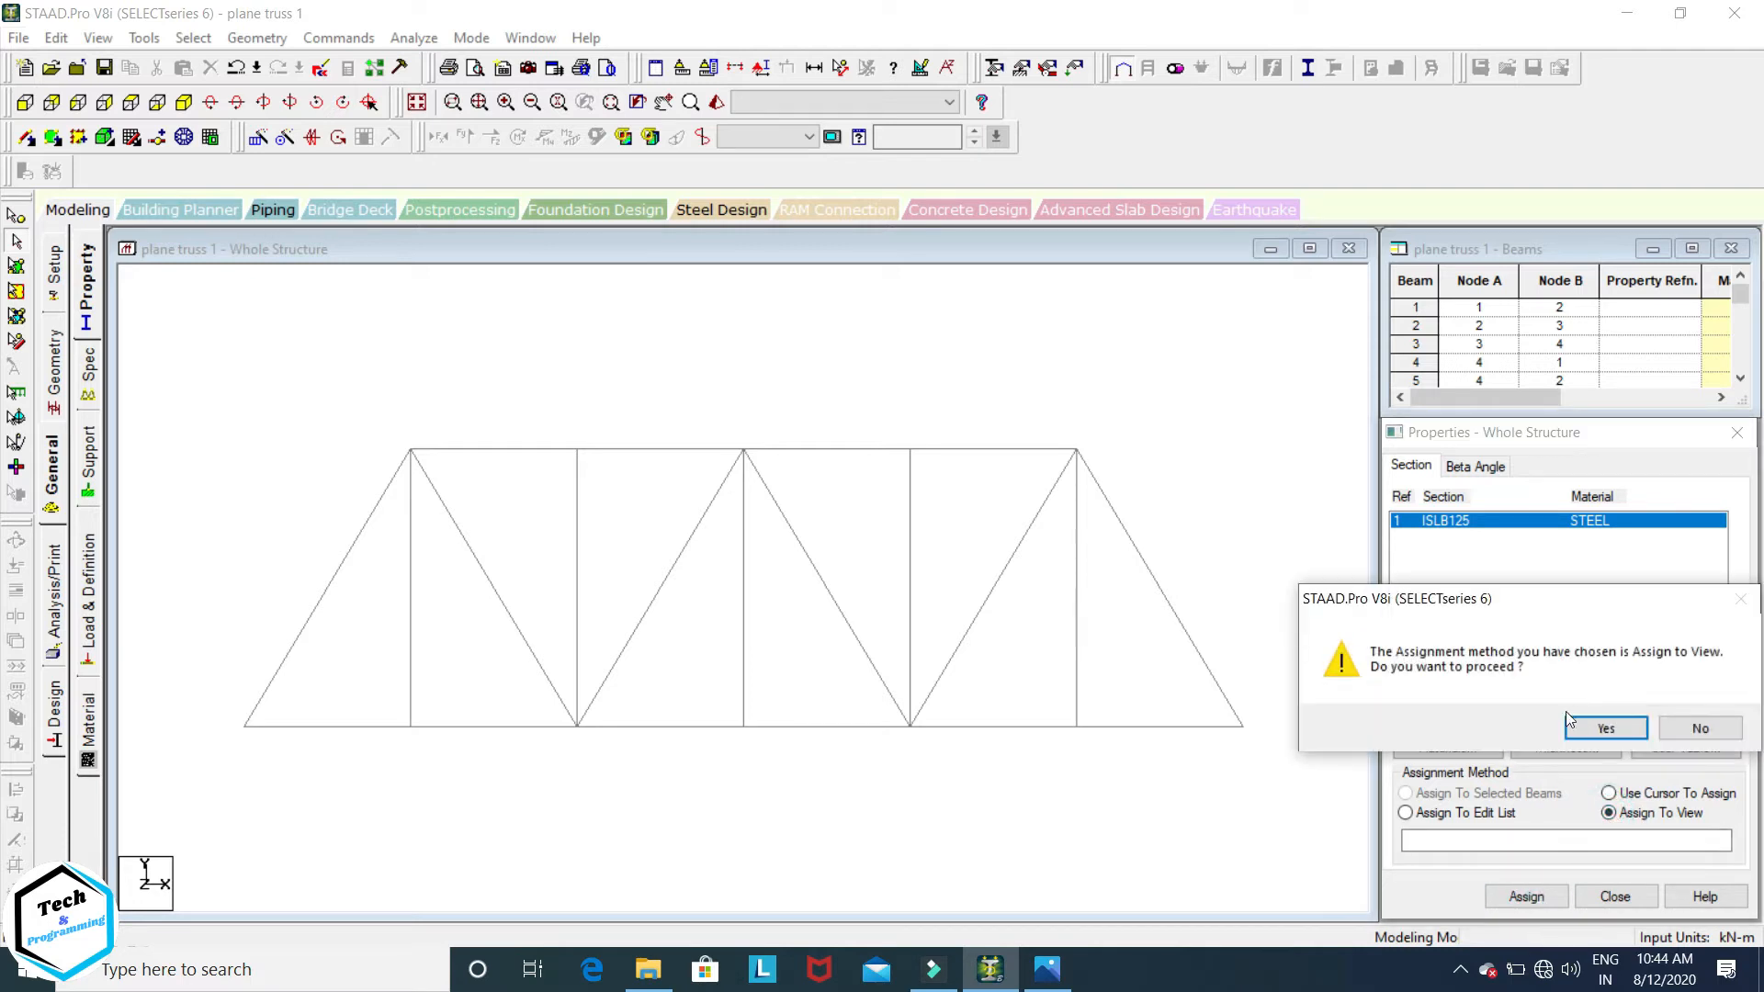
left_click(1588, 730)
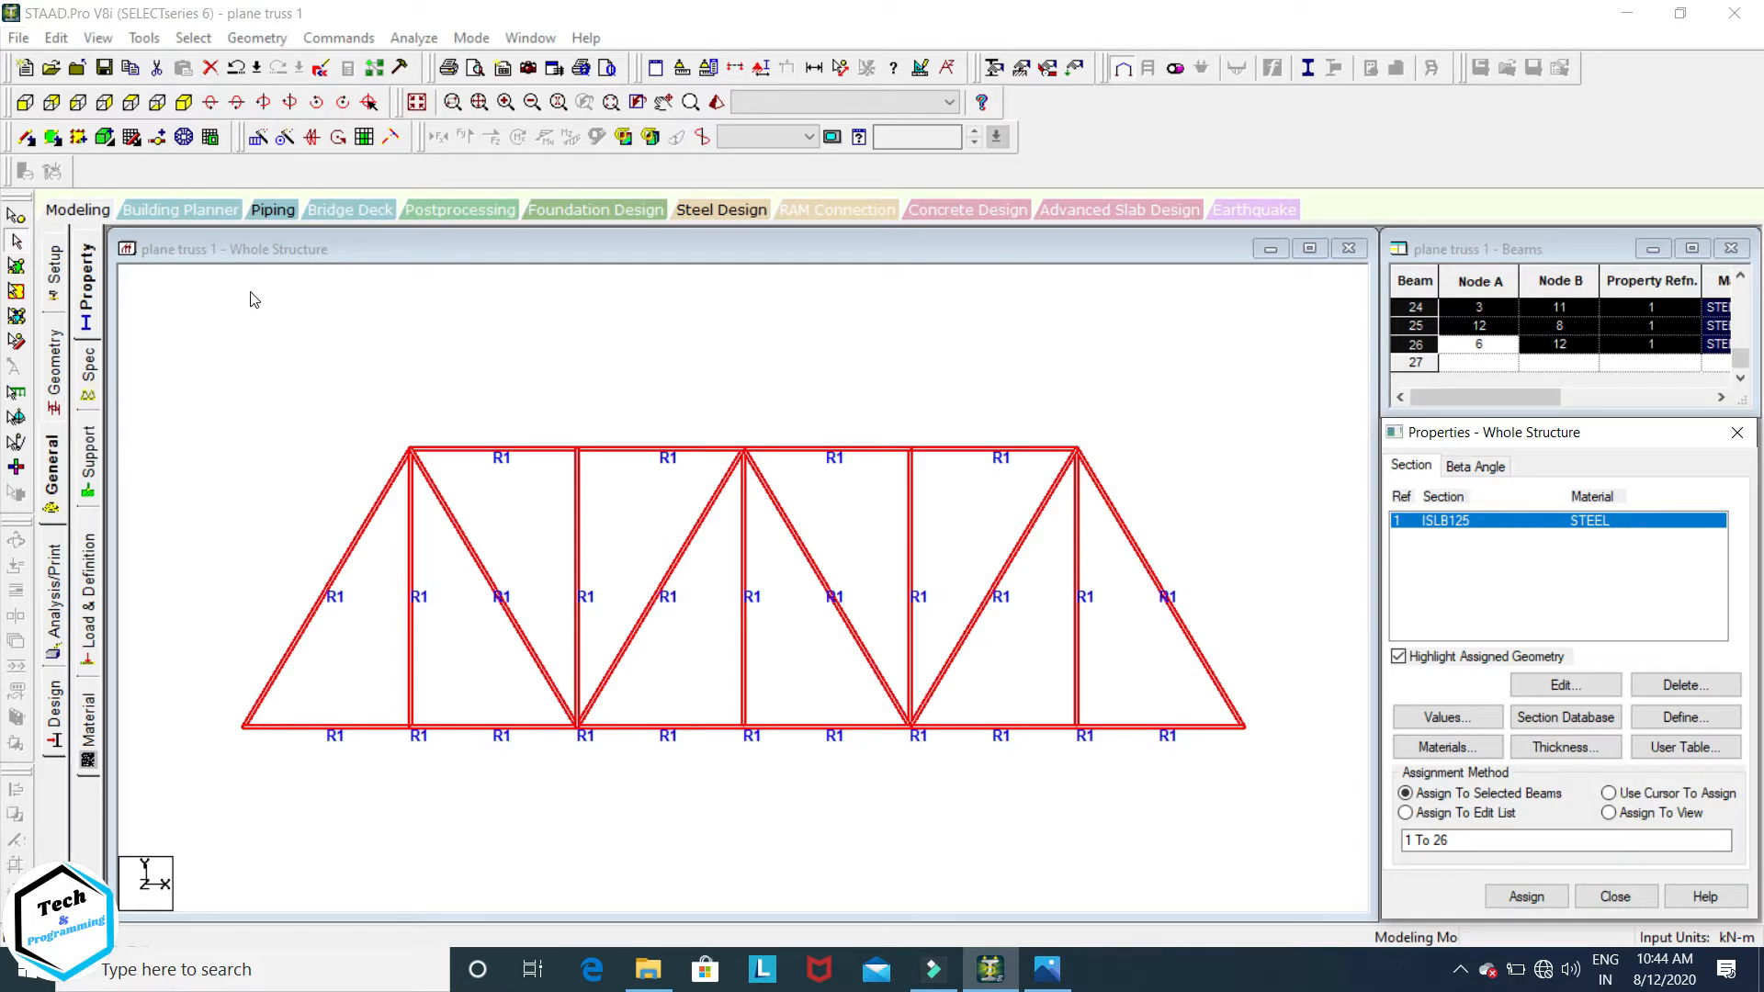
Step: Create one fixed support and one pinned support for the structure
left_click(89, 460)
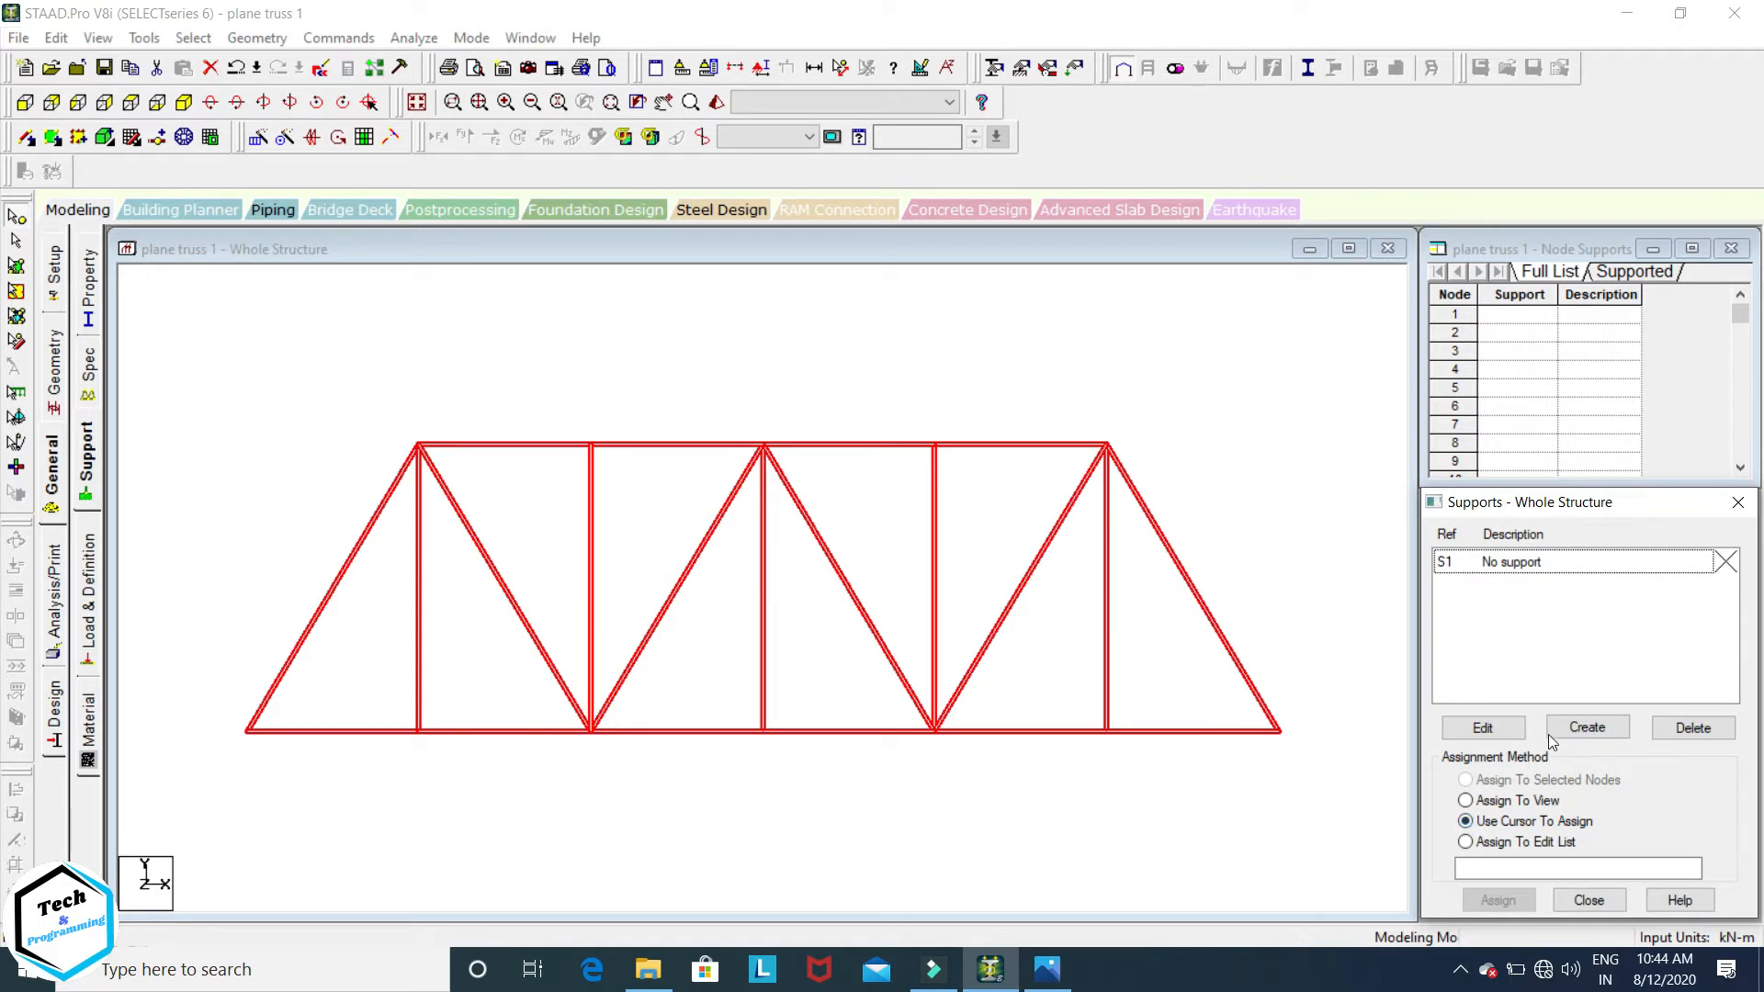
left_click(1580, 727)
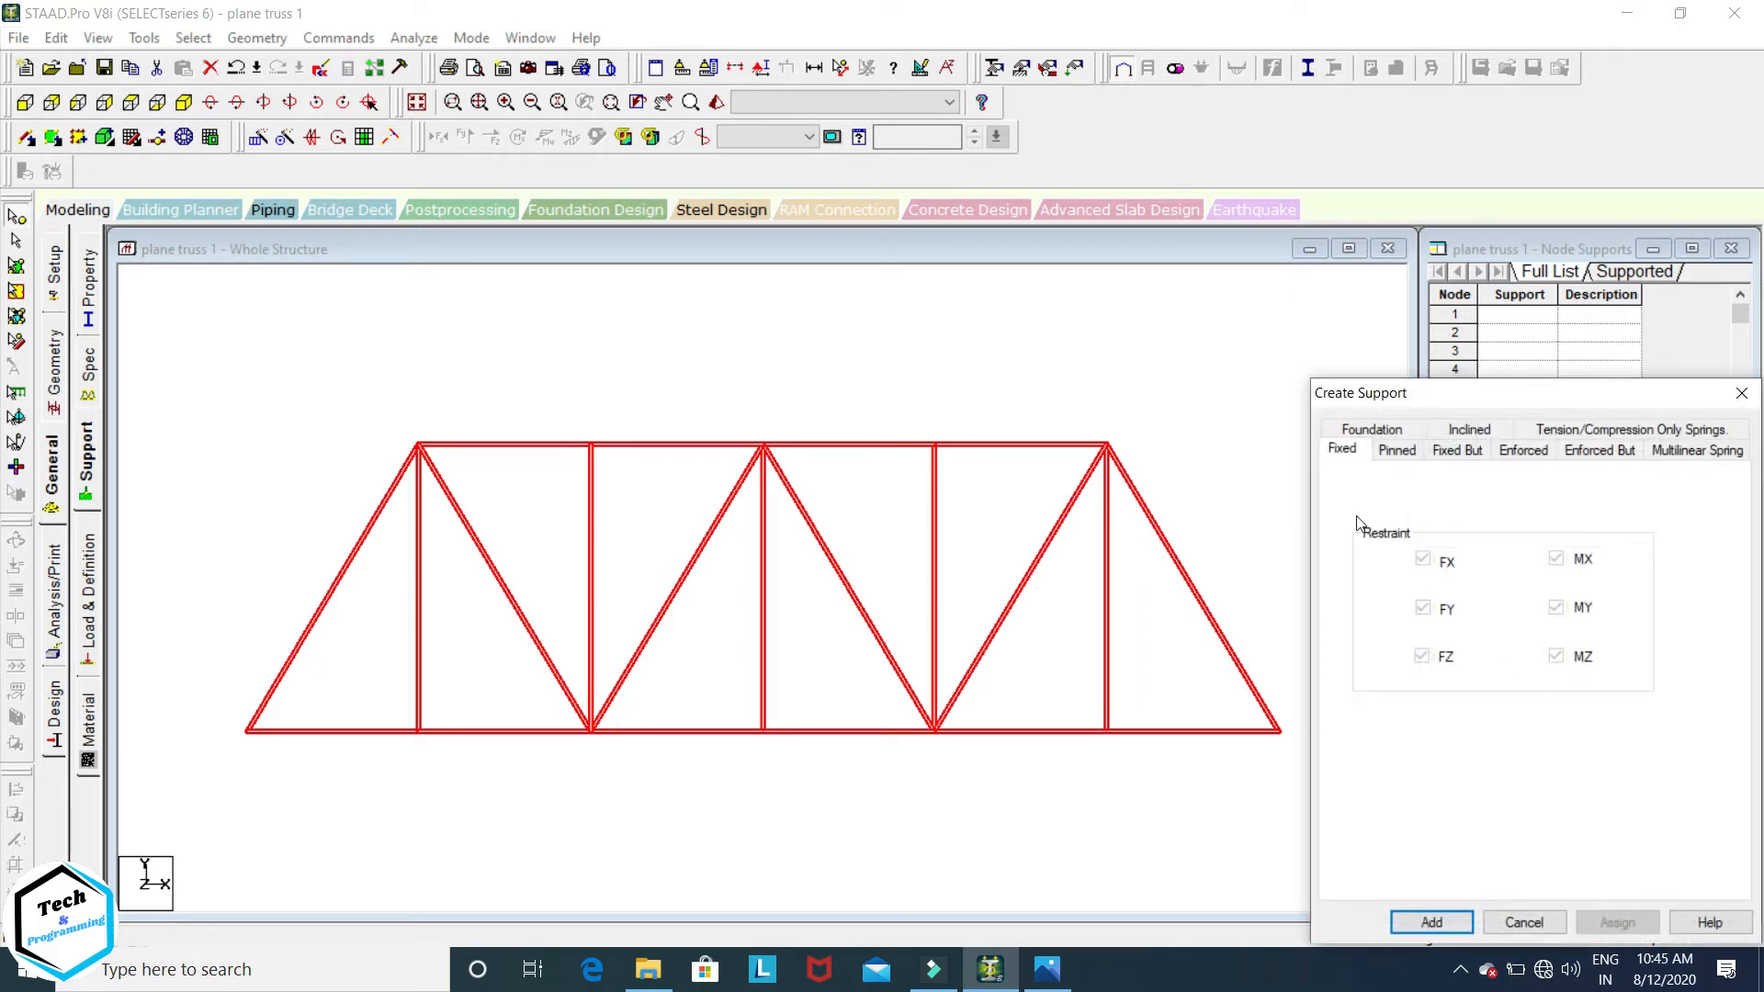
left_click(1431, 922)
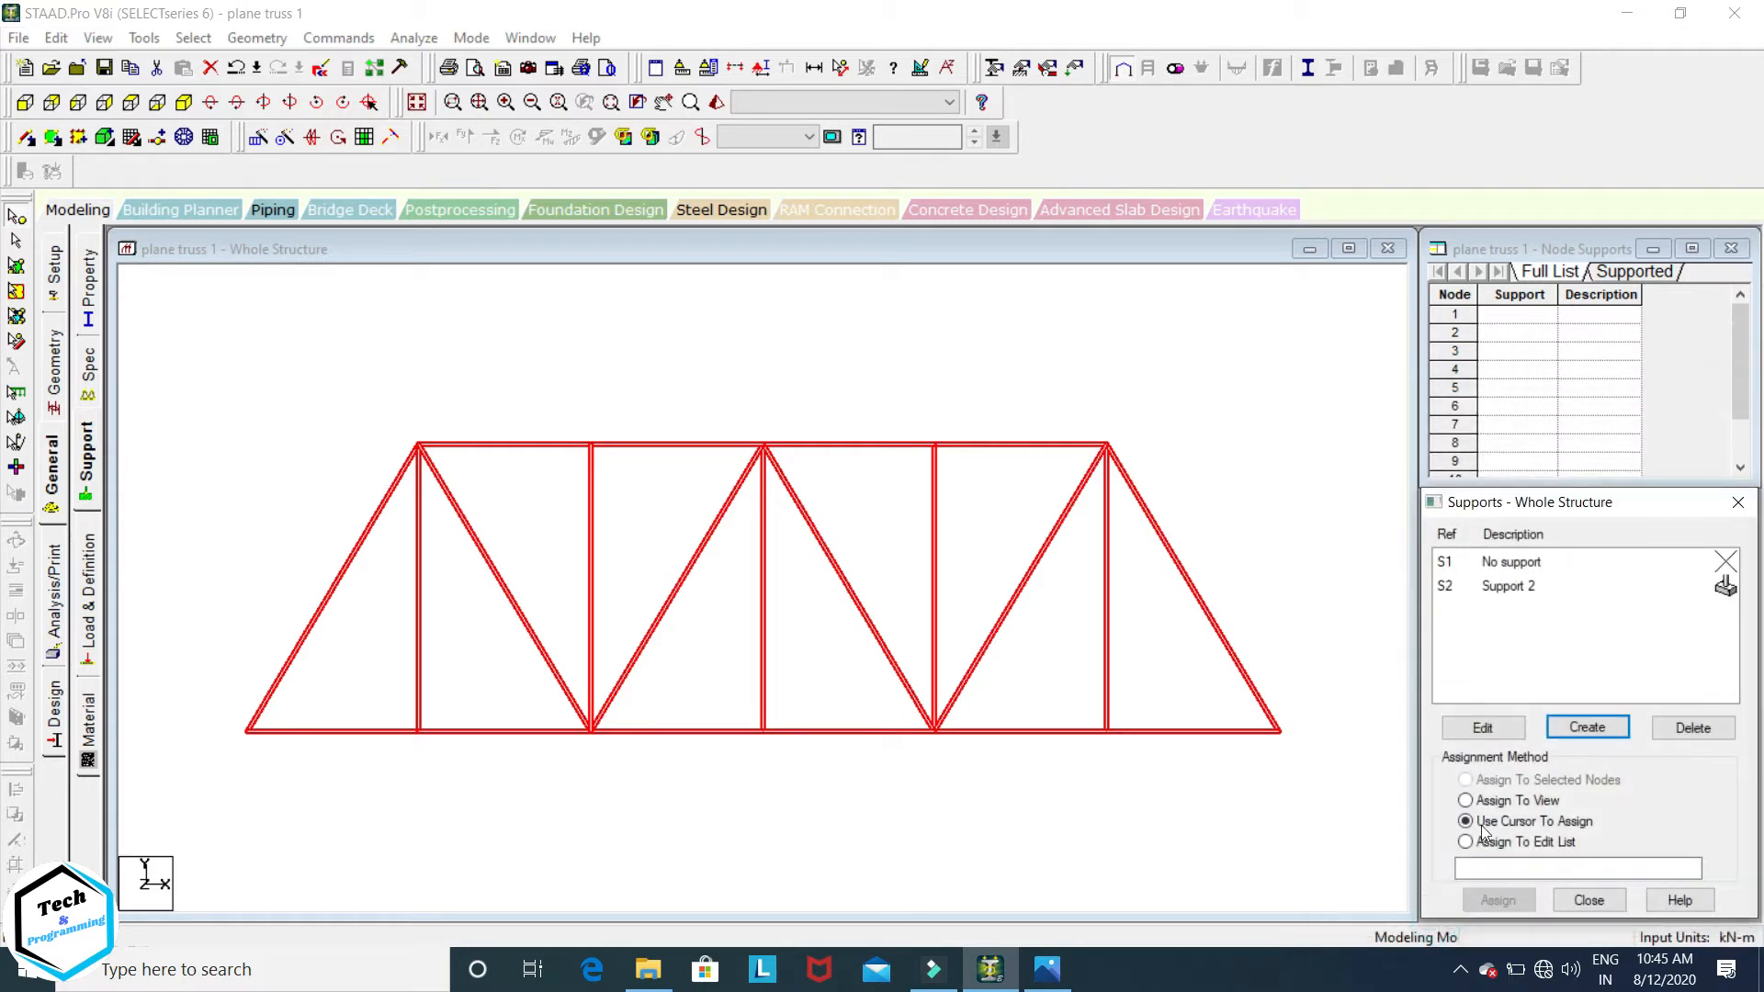
left_click(1604, 730)
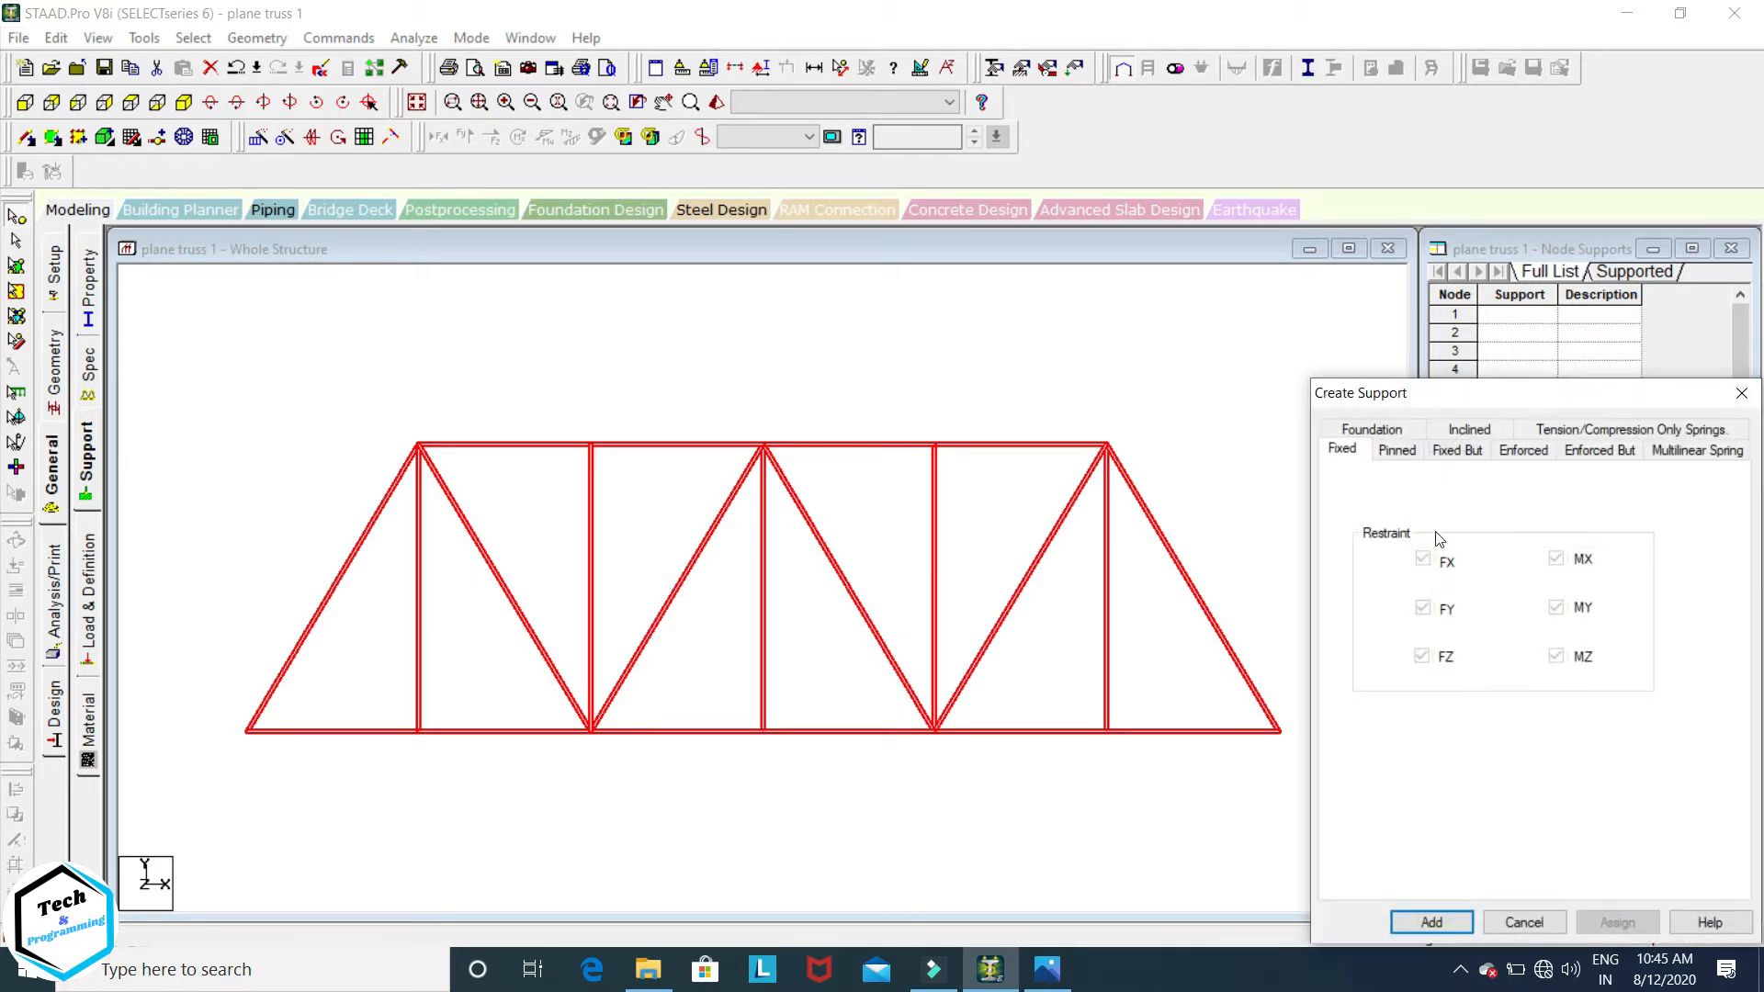
left_click(1398, 450)
left_click(1432, 921)
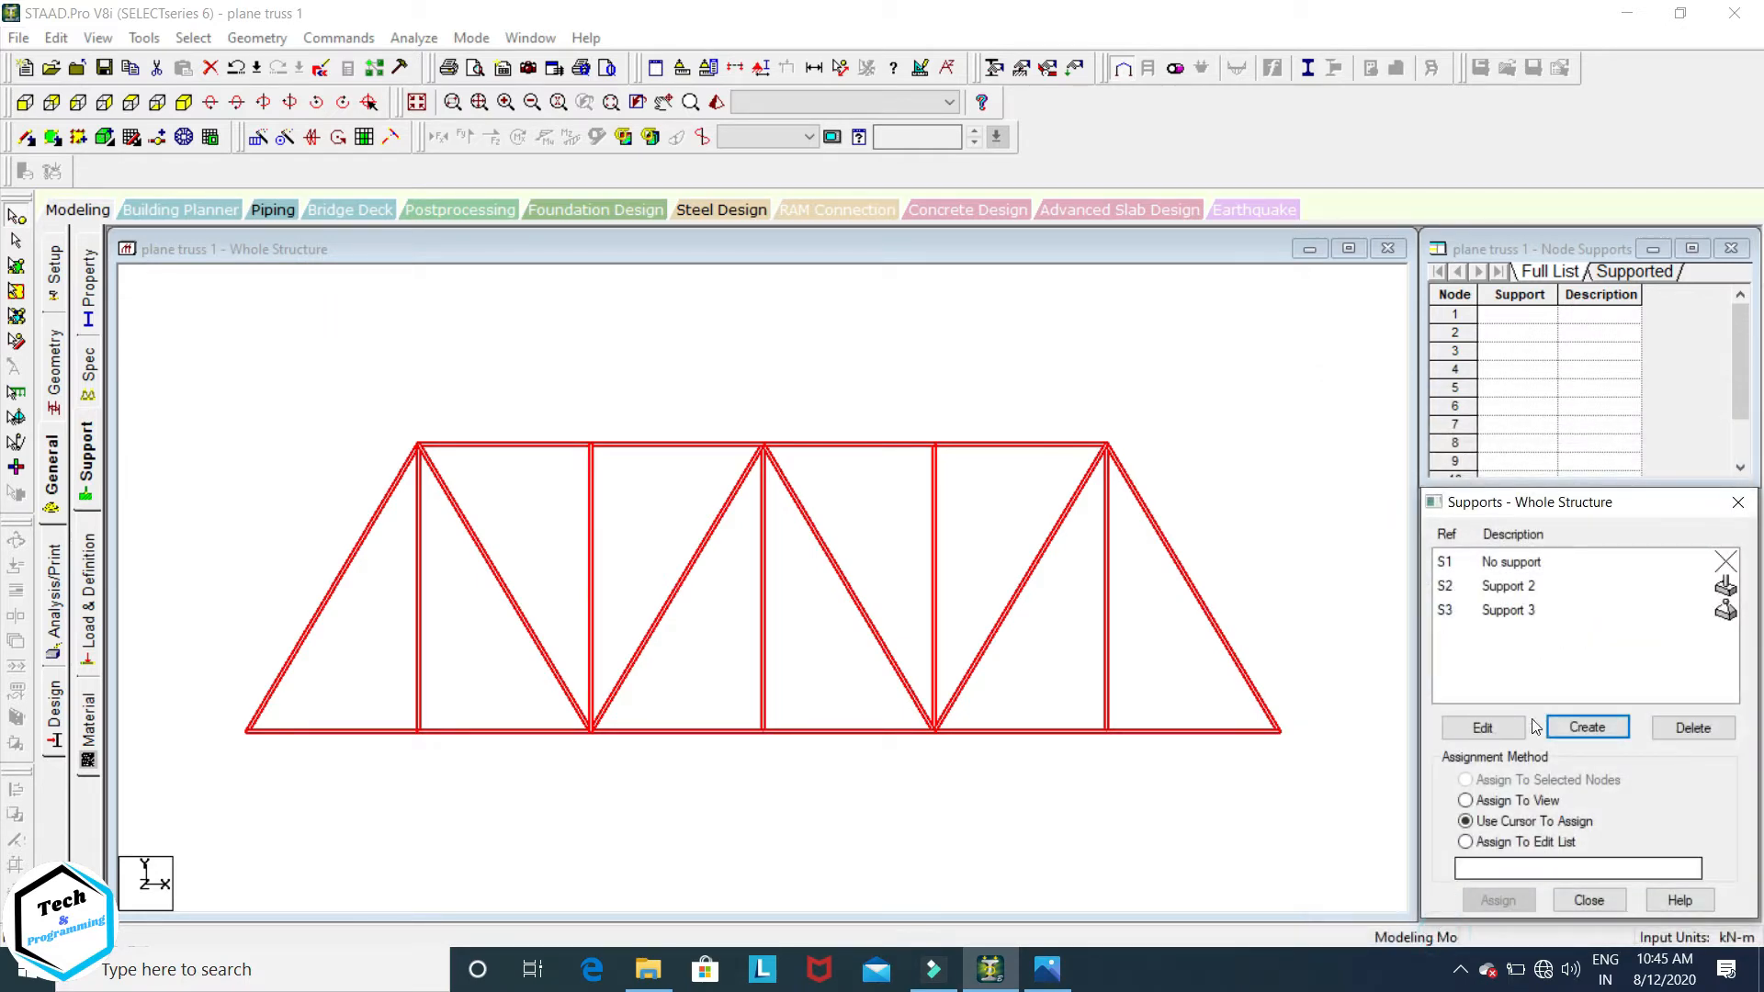
Step: Assign the fixed support with the cursor to the two end nodes of the bottom chord
left_click(1516, 588)
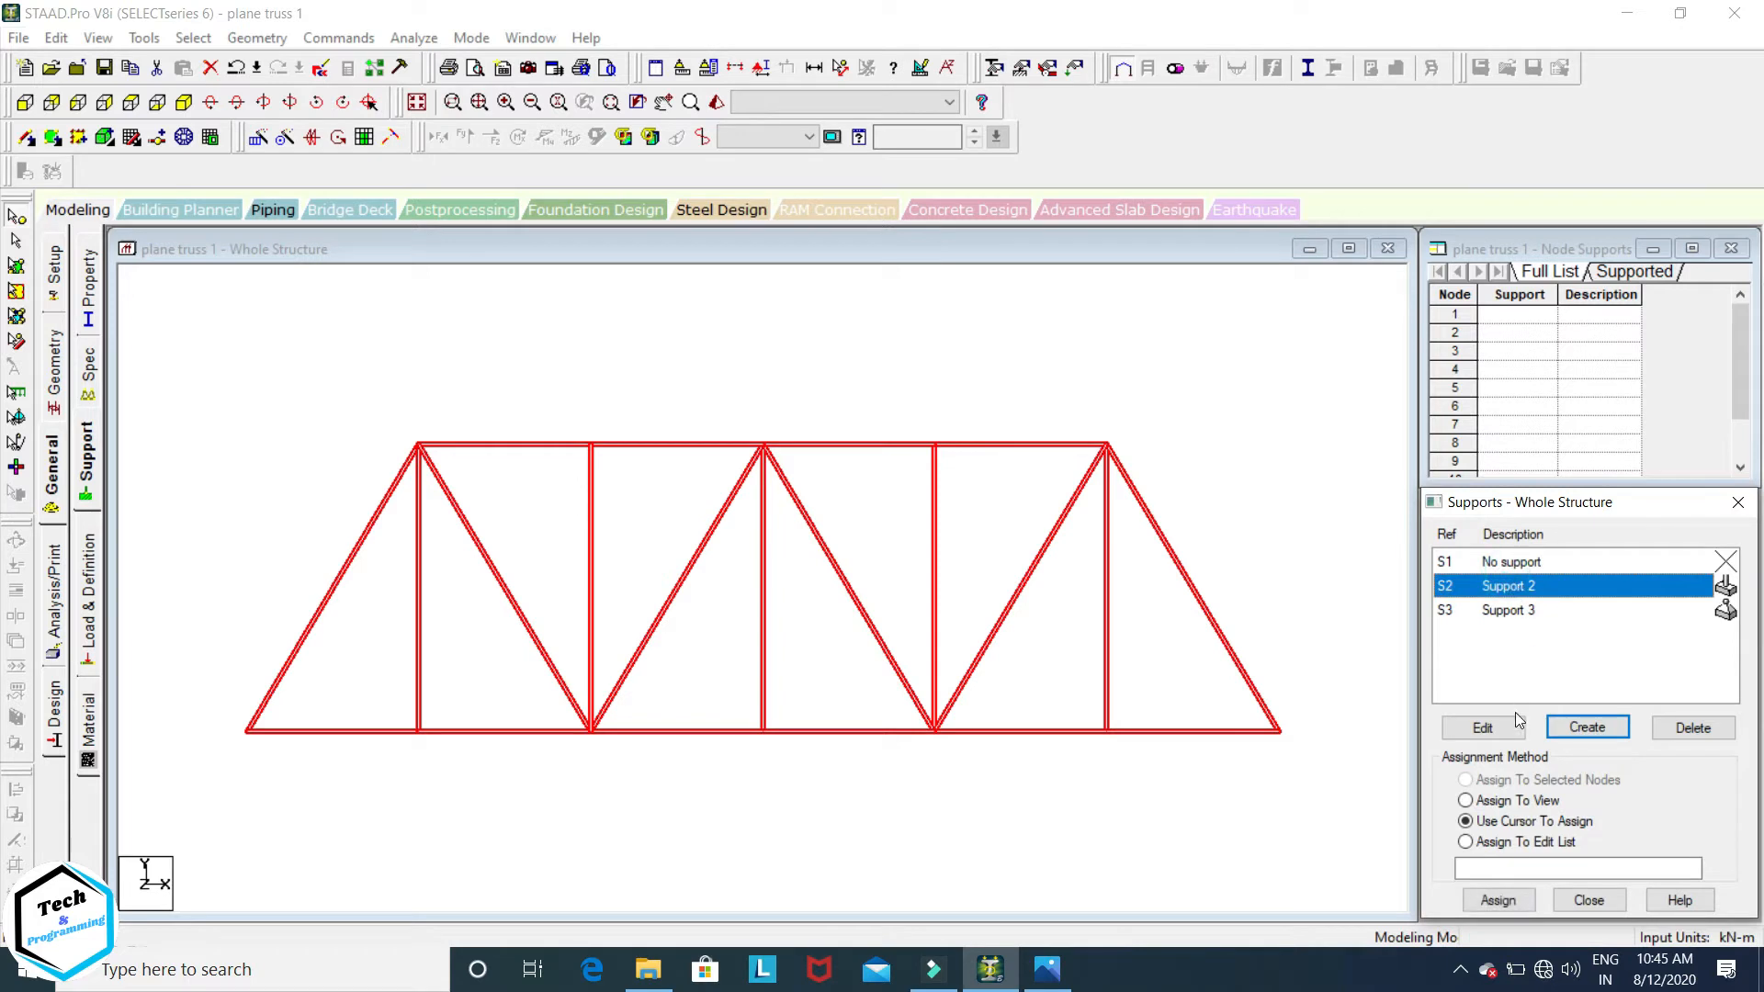
left_click(1497, 900)
left_click(1277, 736)
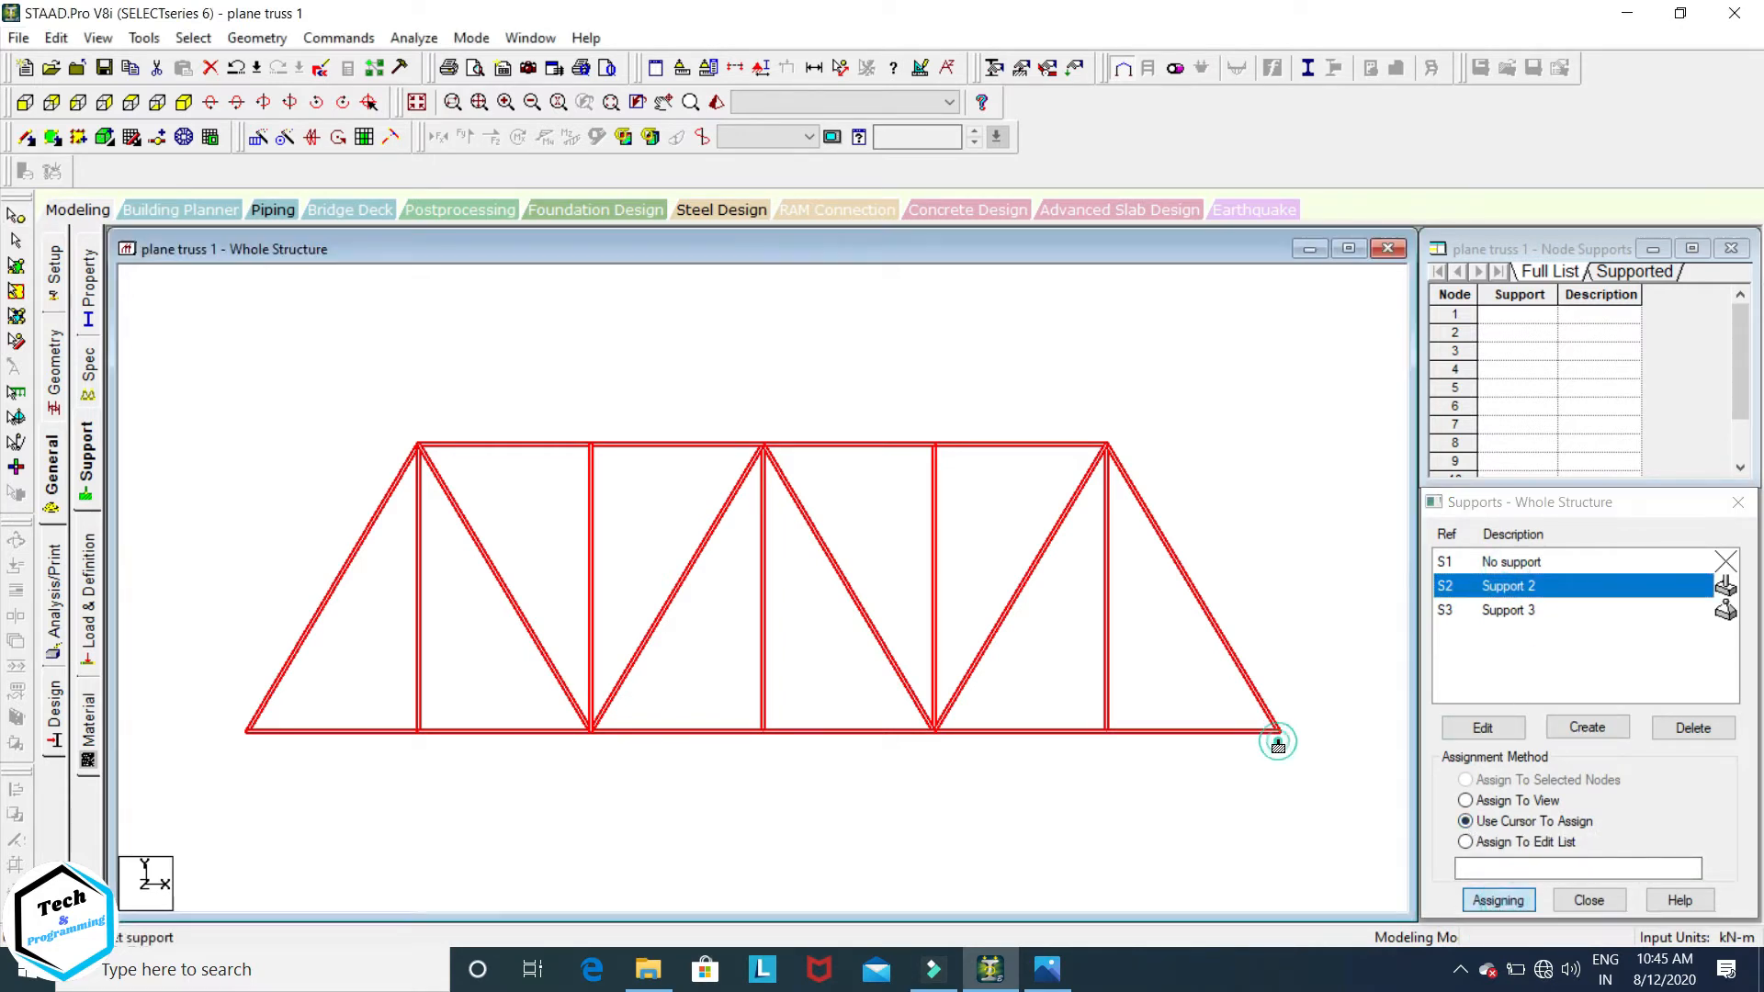
left_click(1277, 736)
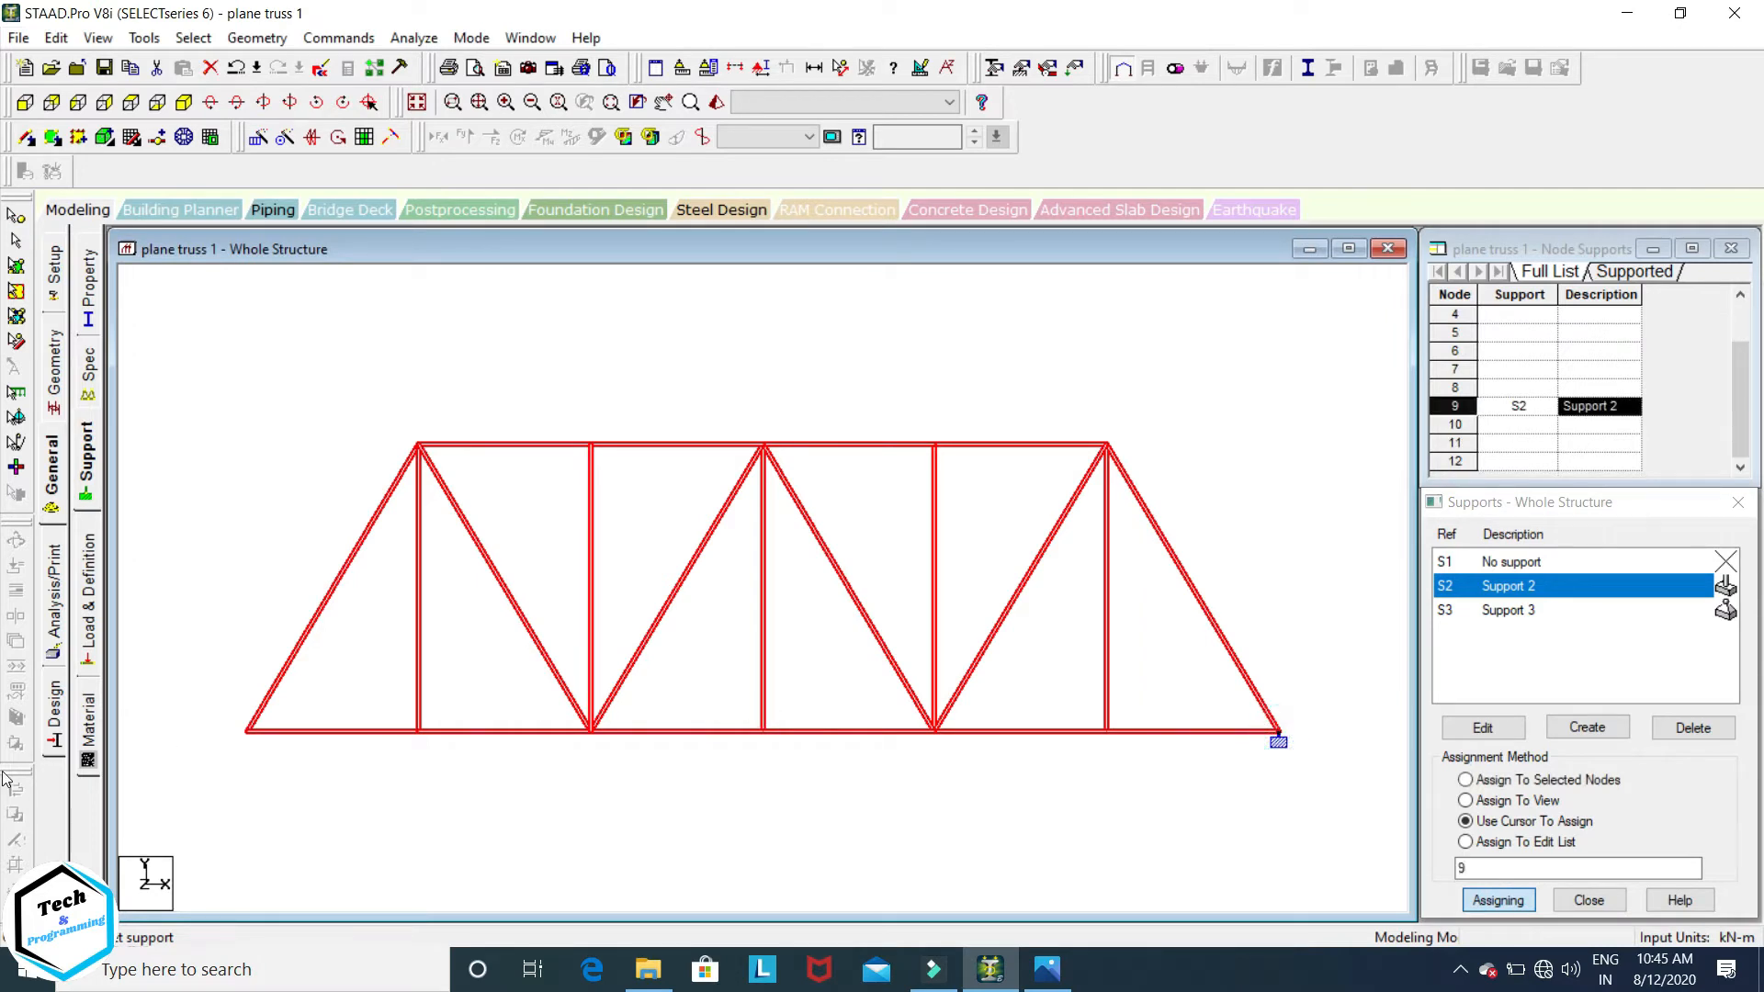
left_click(249, 735)
Step: Assign the pinned support with the cursor to the bottom chord nodes at X = 24 m and X = 12 m
left_click(1514, 610)
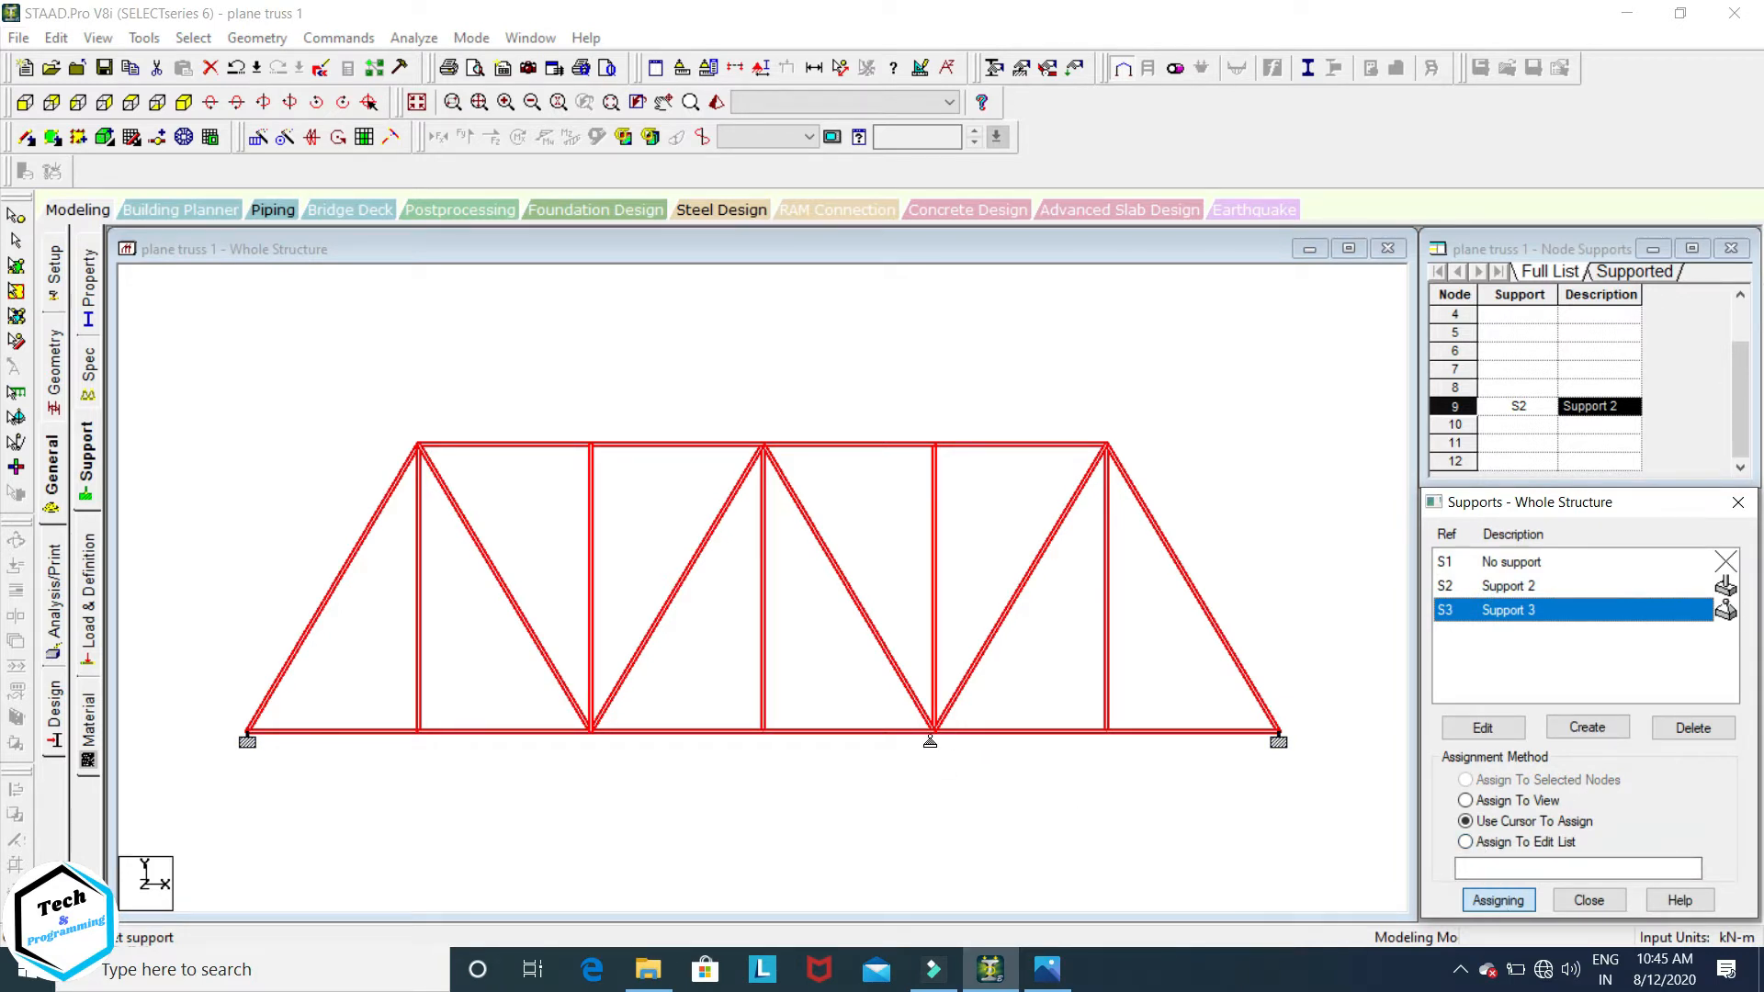
left_click(932, 734)
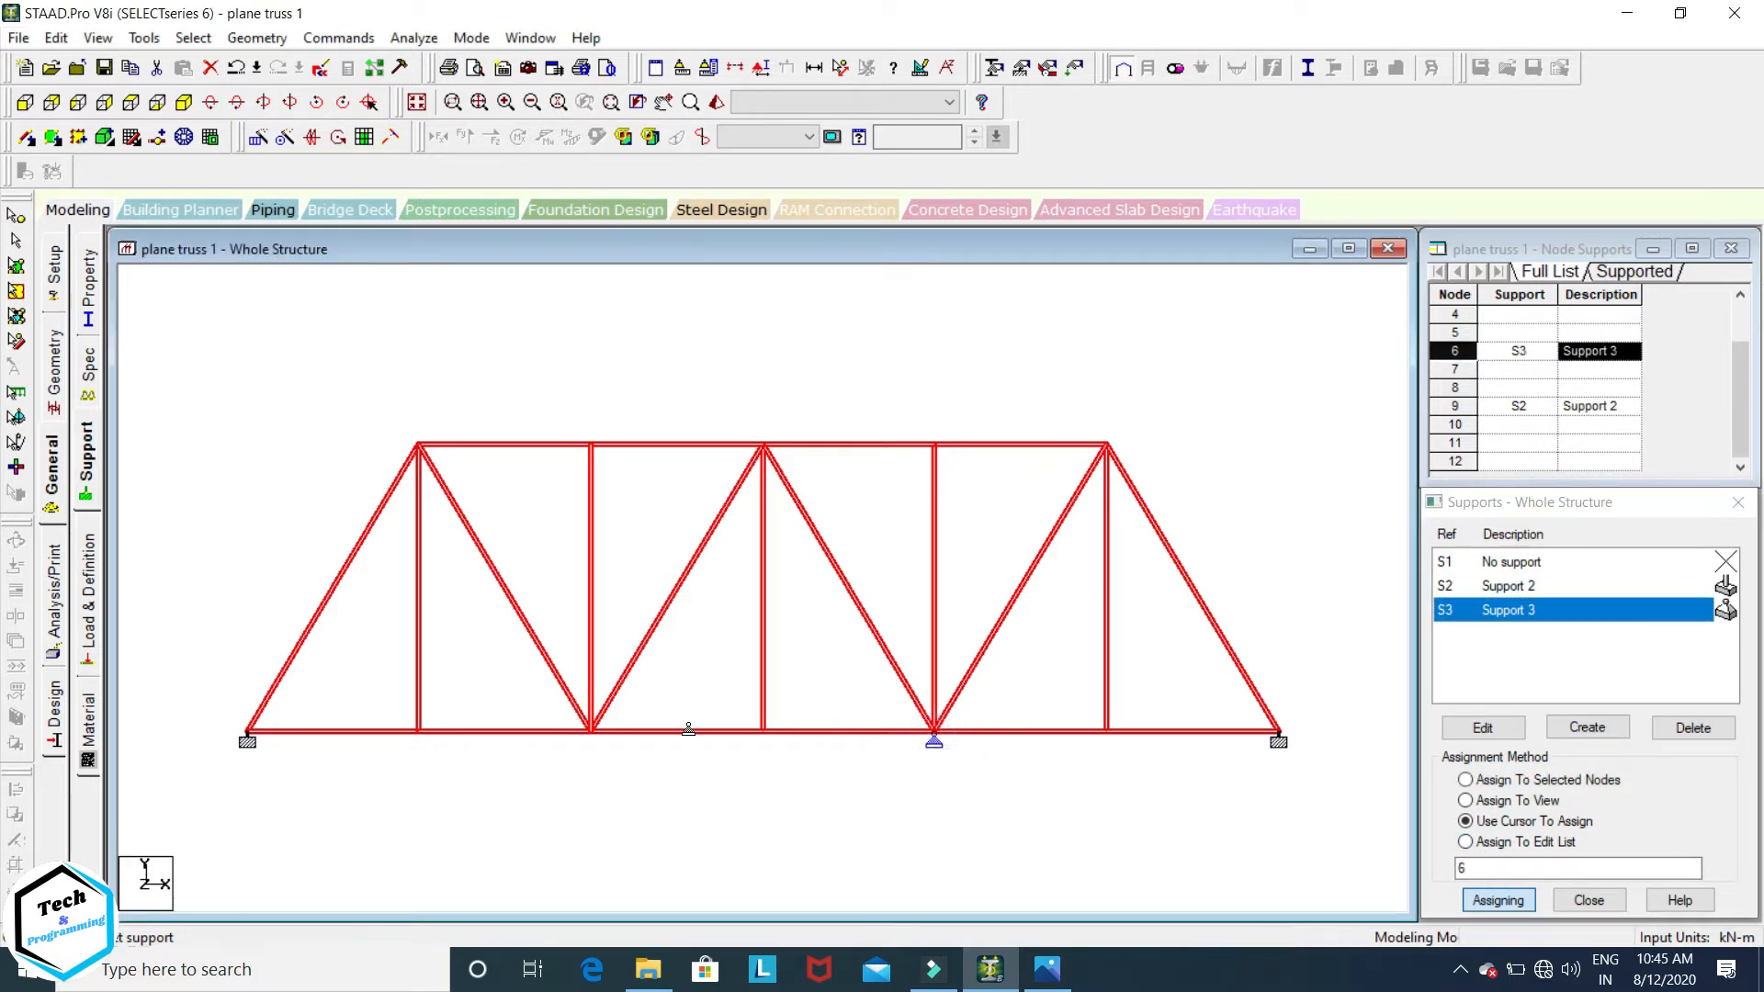
left_click(590, 734)
key("Escape")
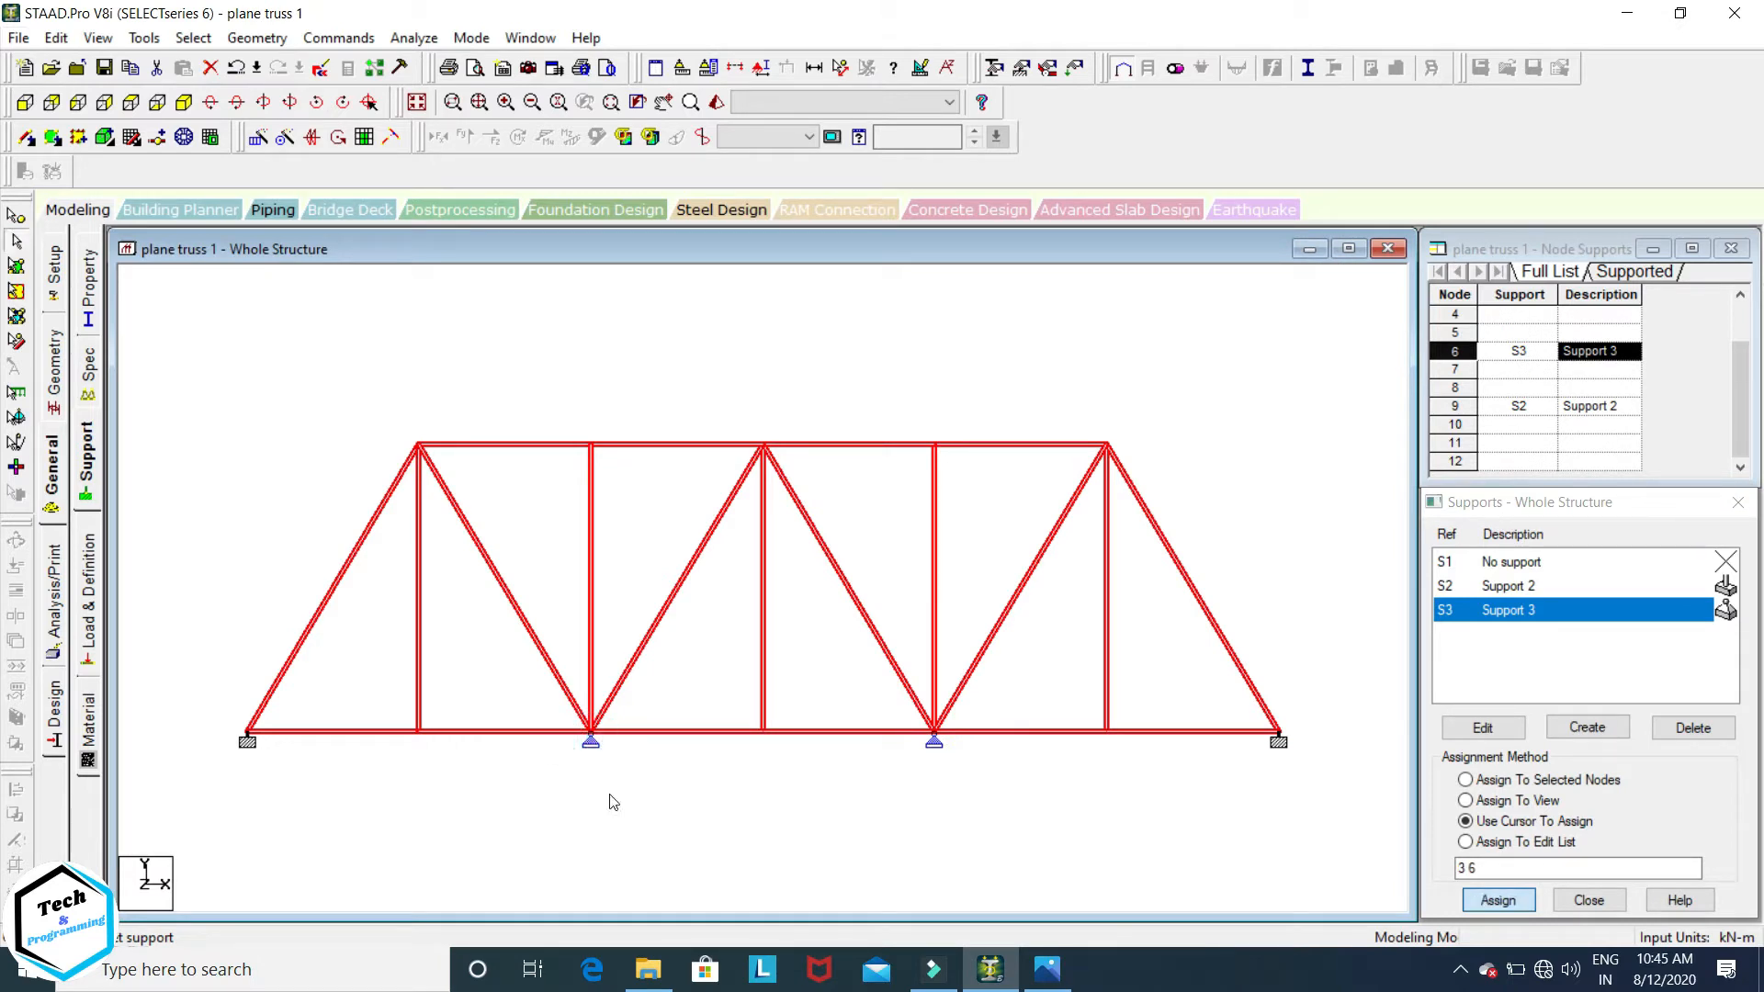
Step: Add primary load case 1 with loading type Dead and the title "dead load"
left_click(88, 597)
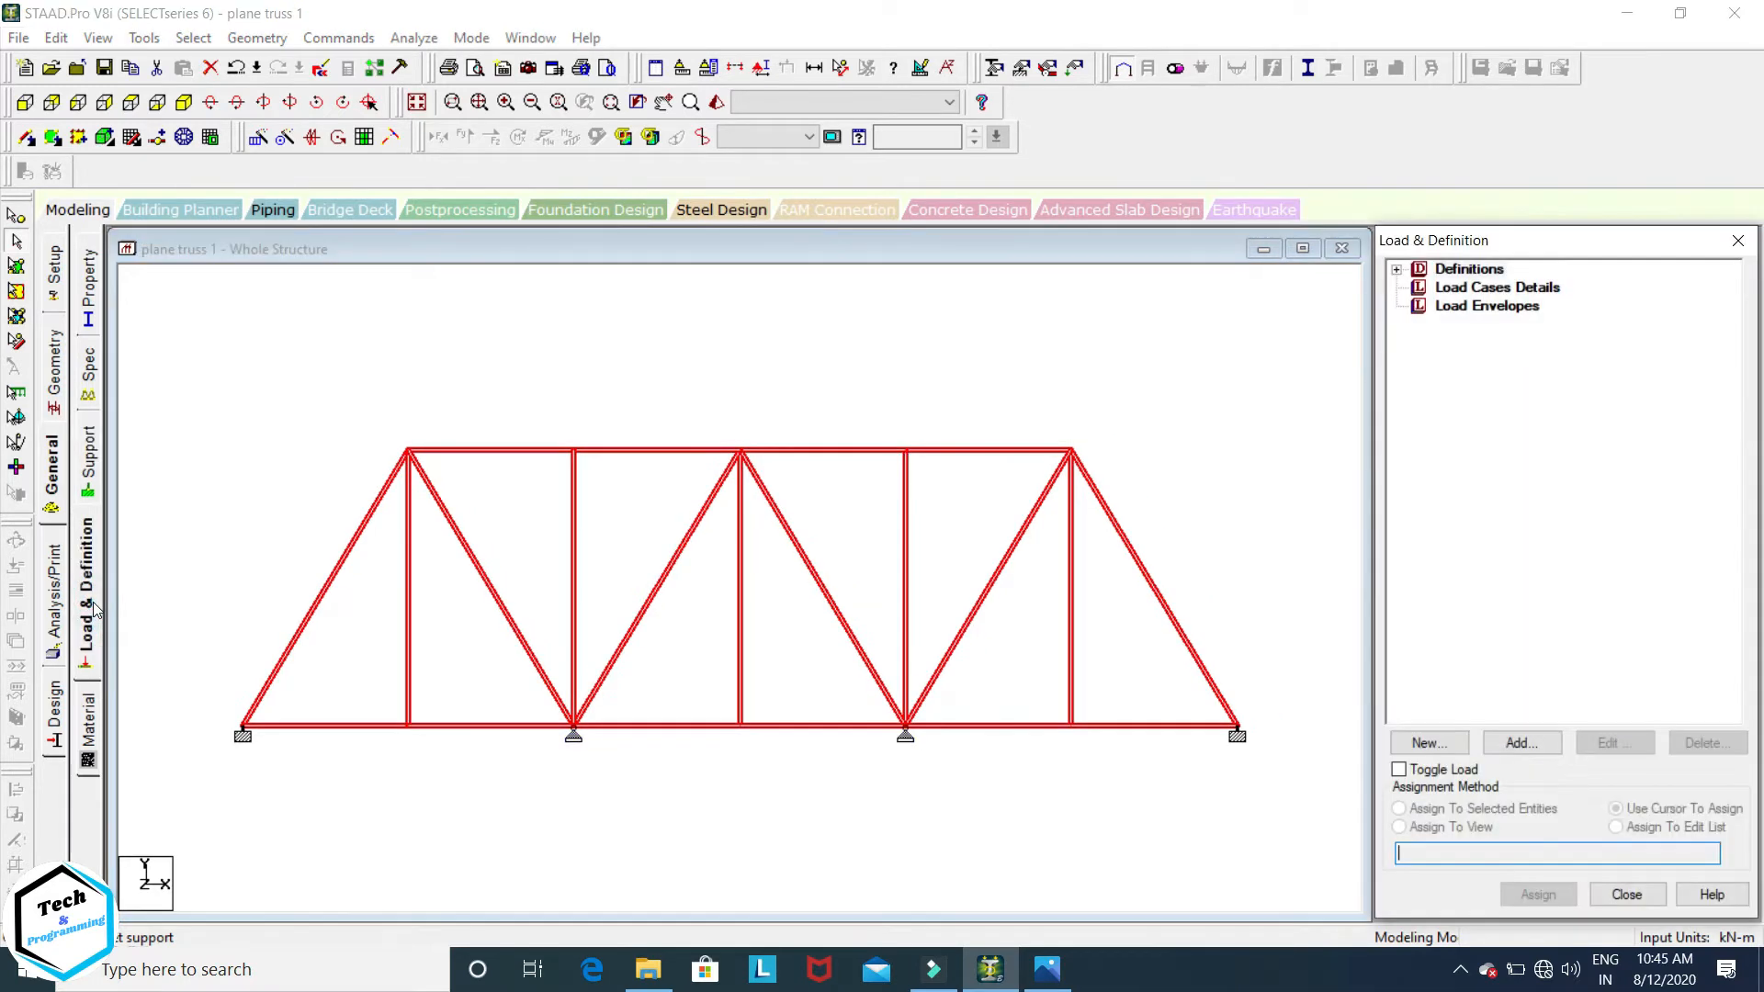
left_click(1455, 289)
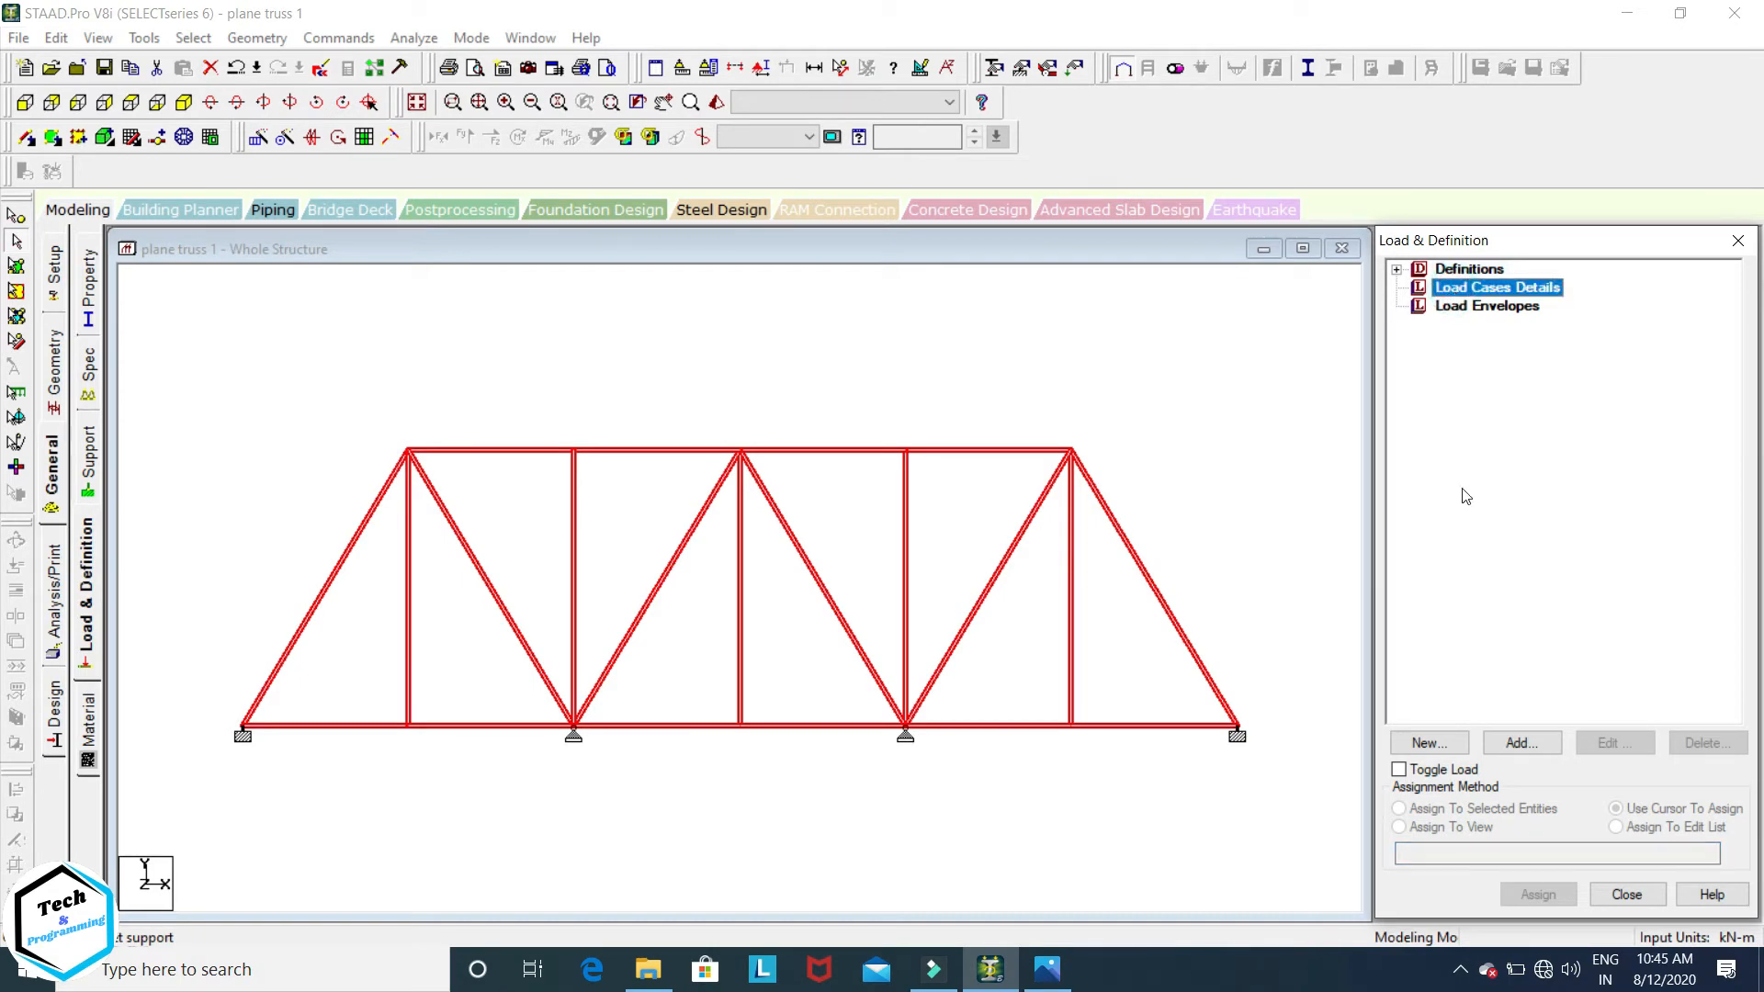
left_click(1521, 741)
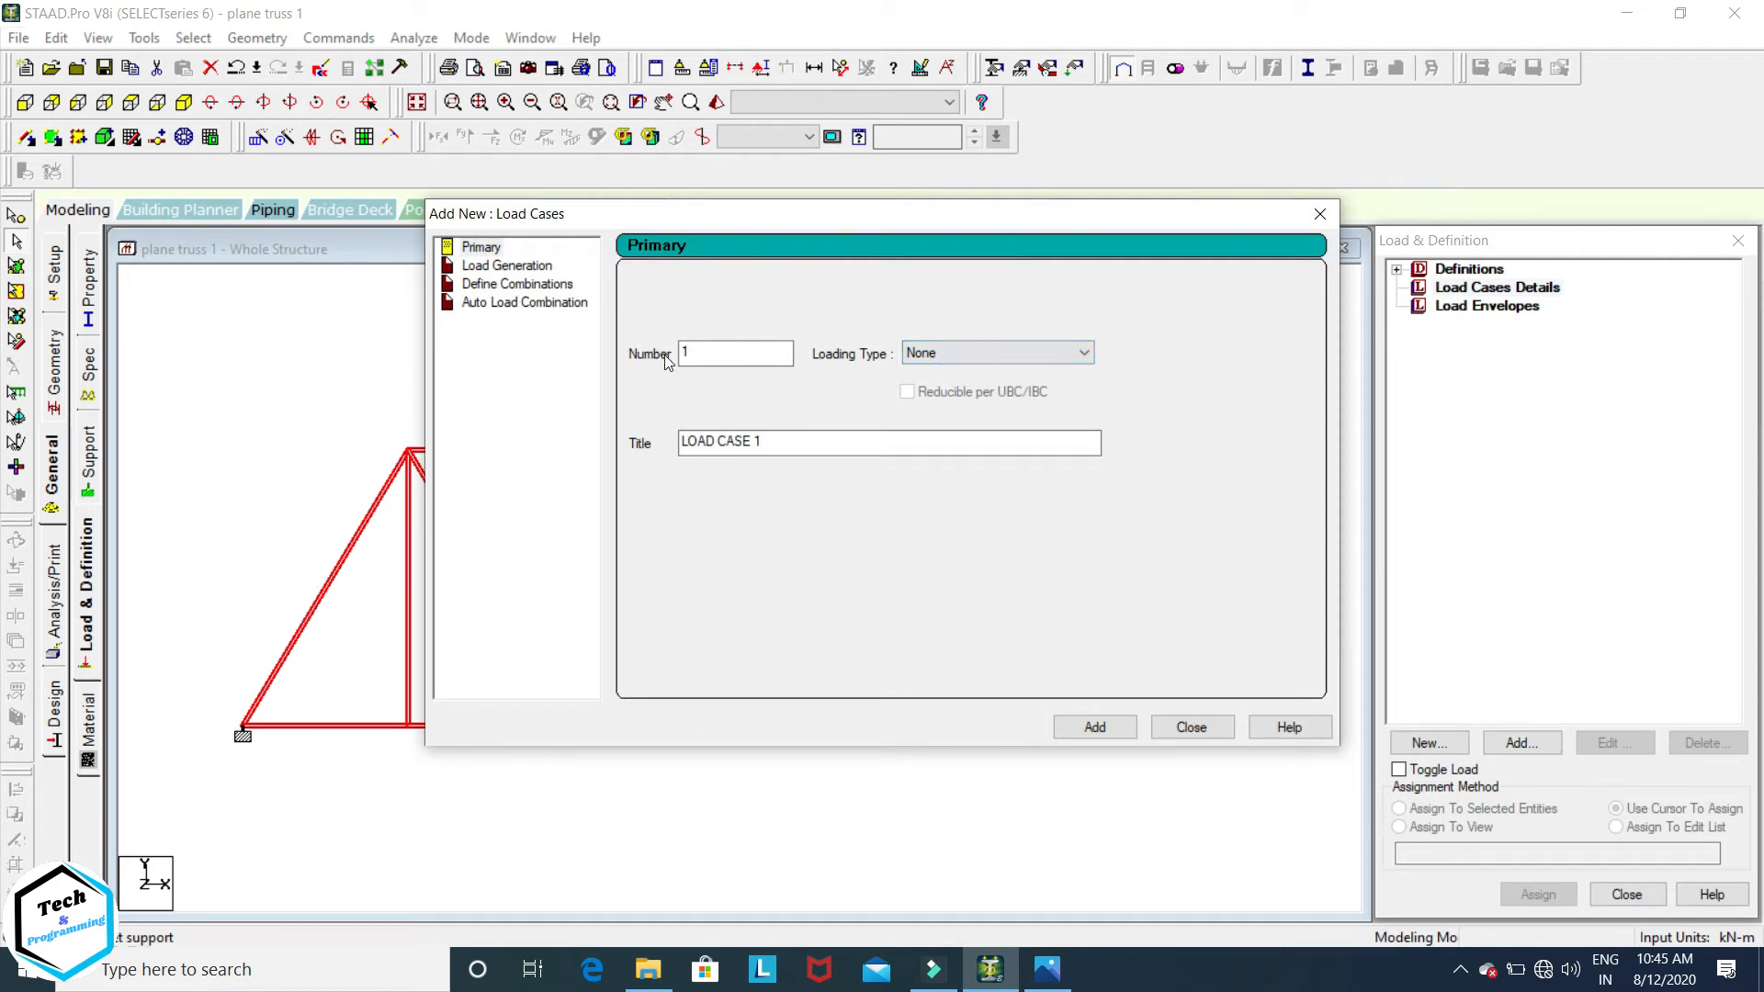
left_click(1047, 355)
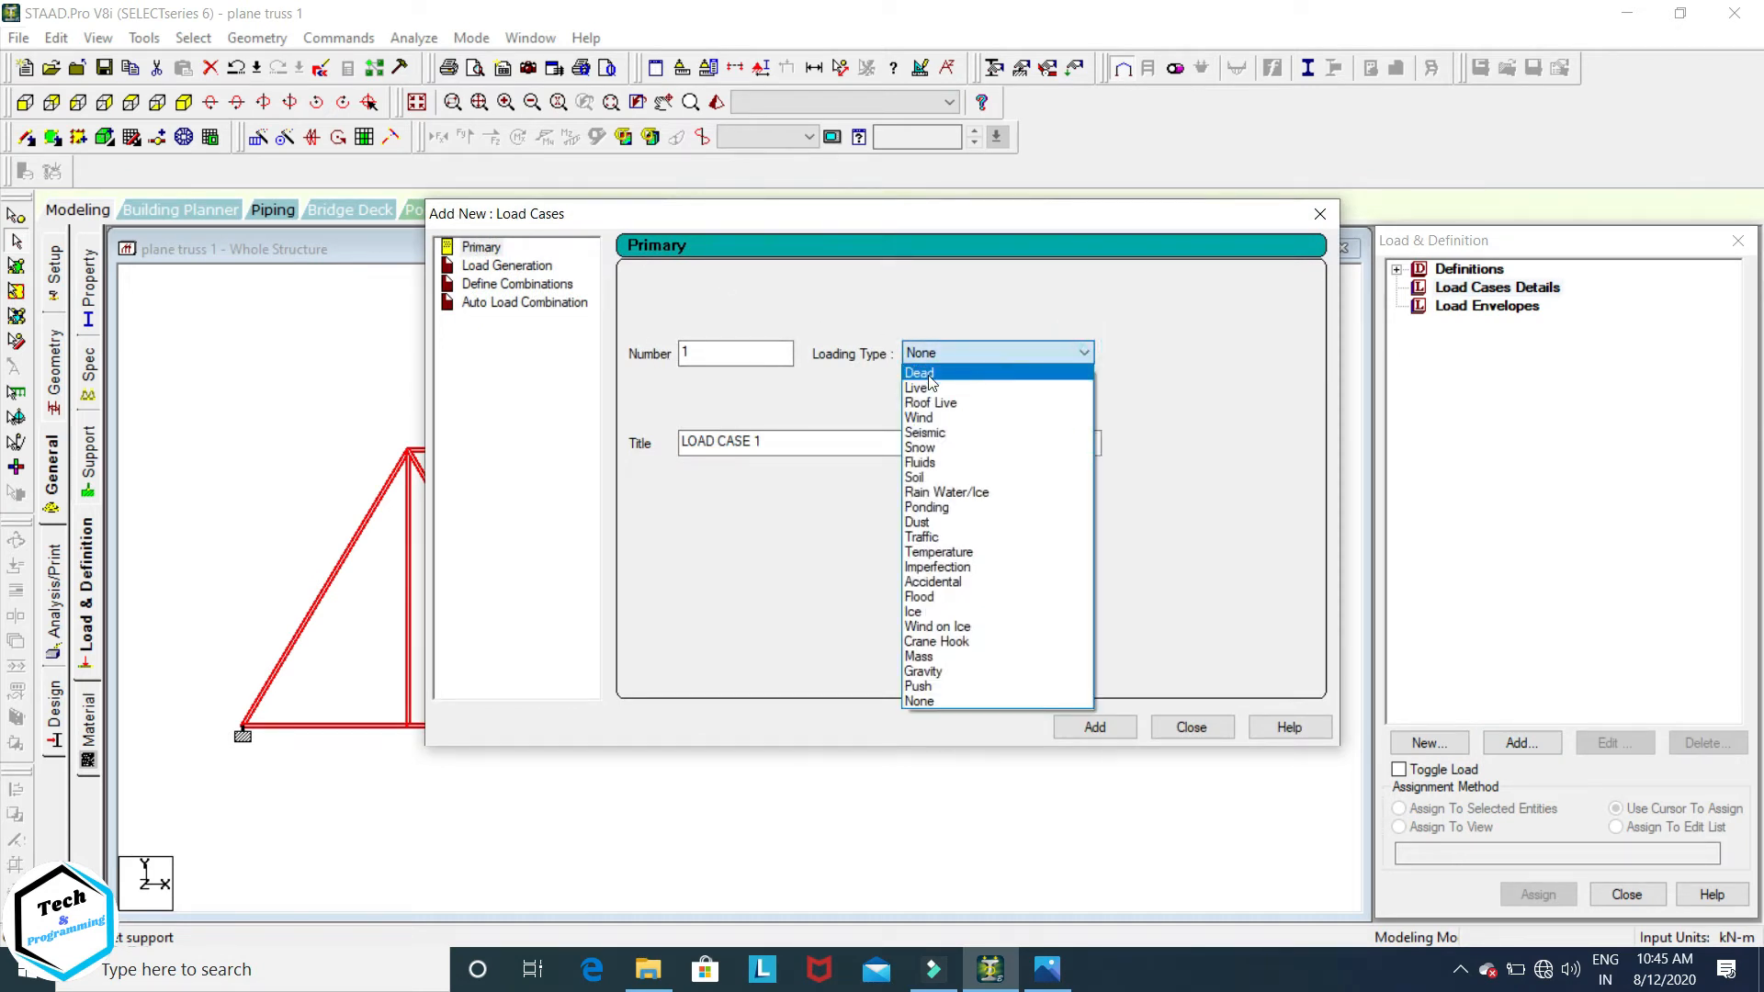
left_click(926, 375)
left_click_drag(785, 442, 356, 408)
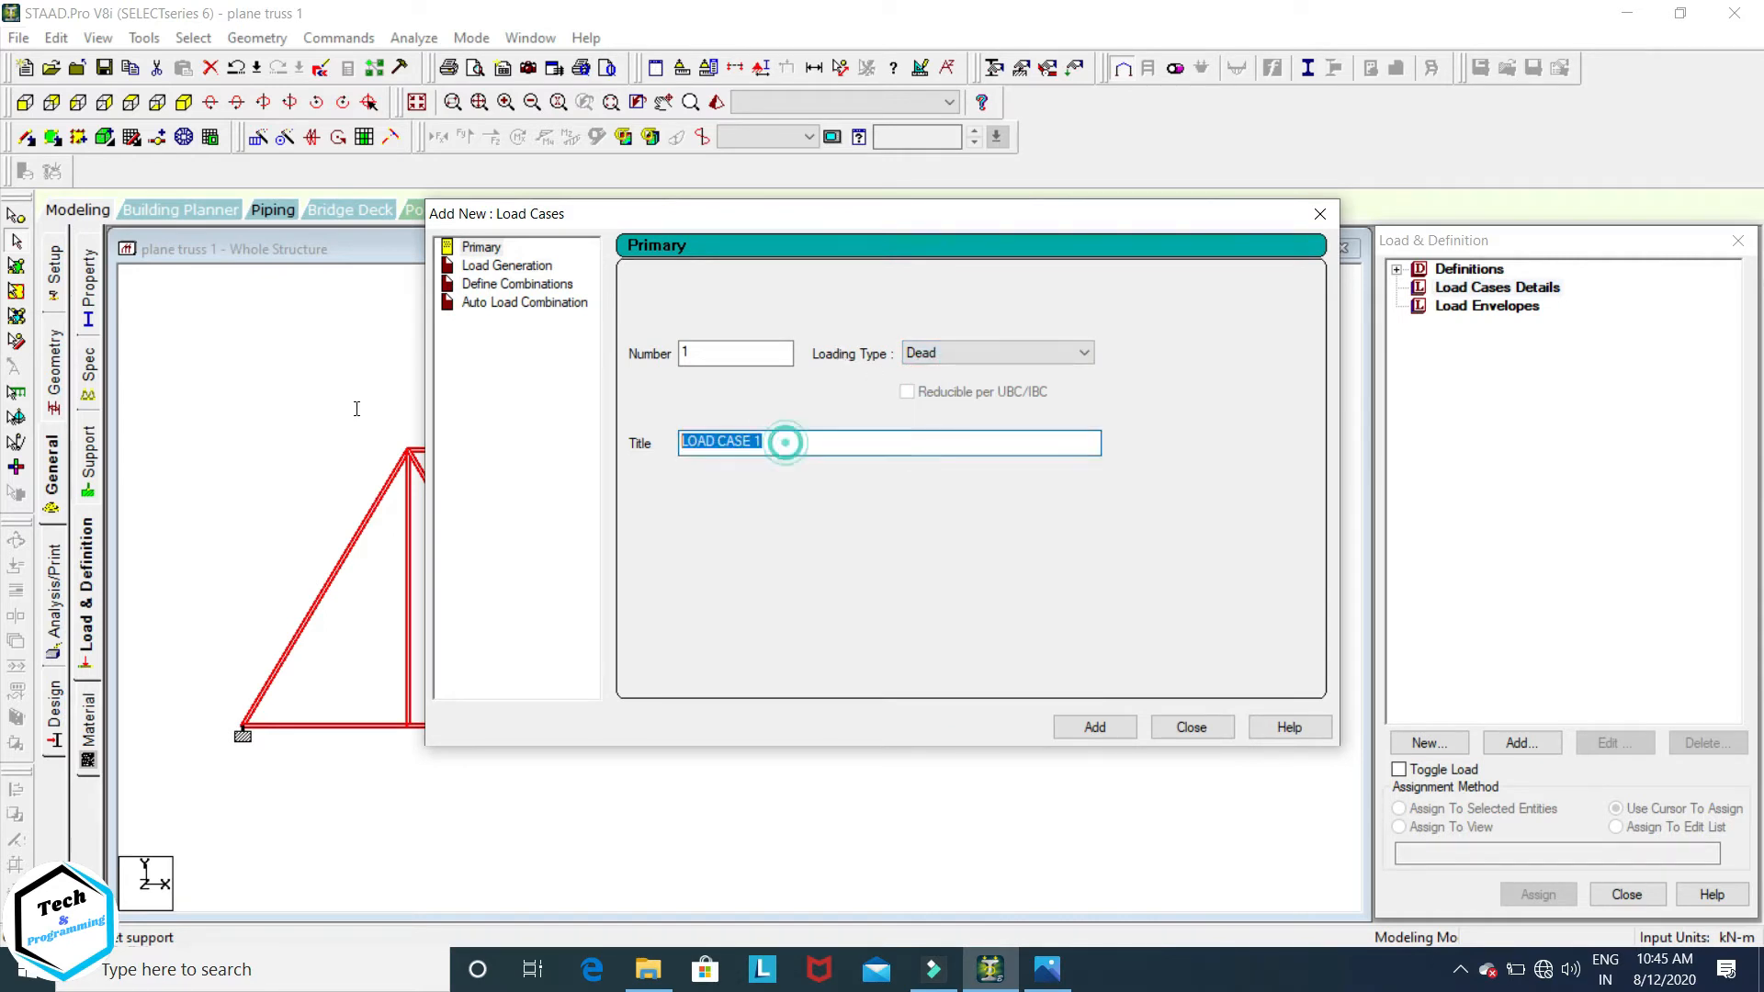
type("dead load")
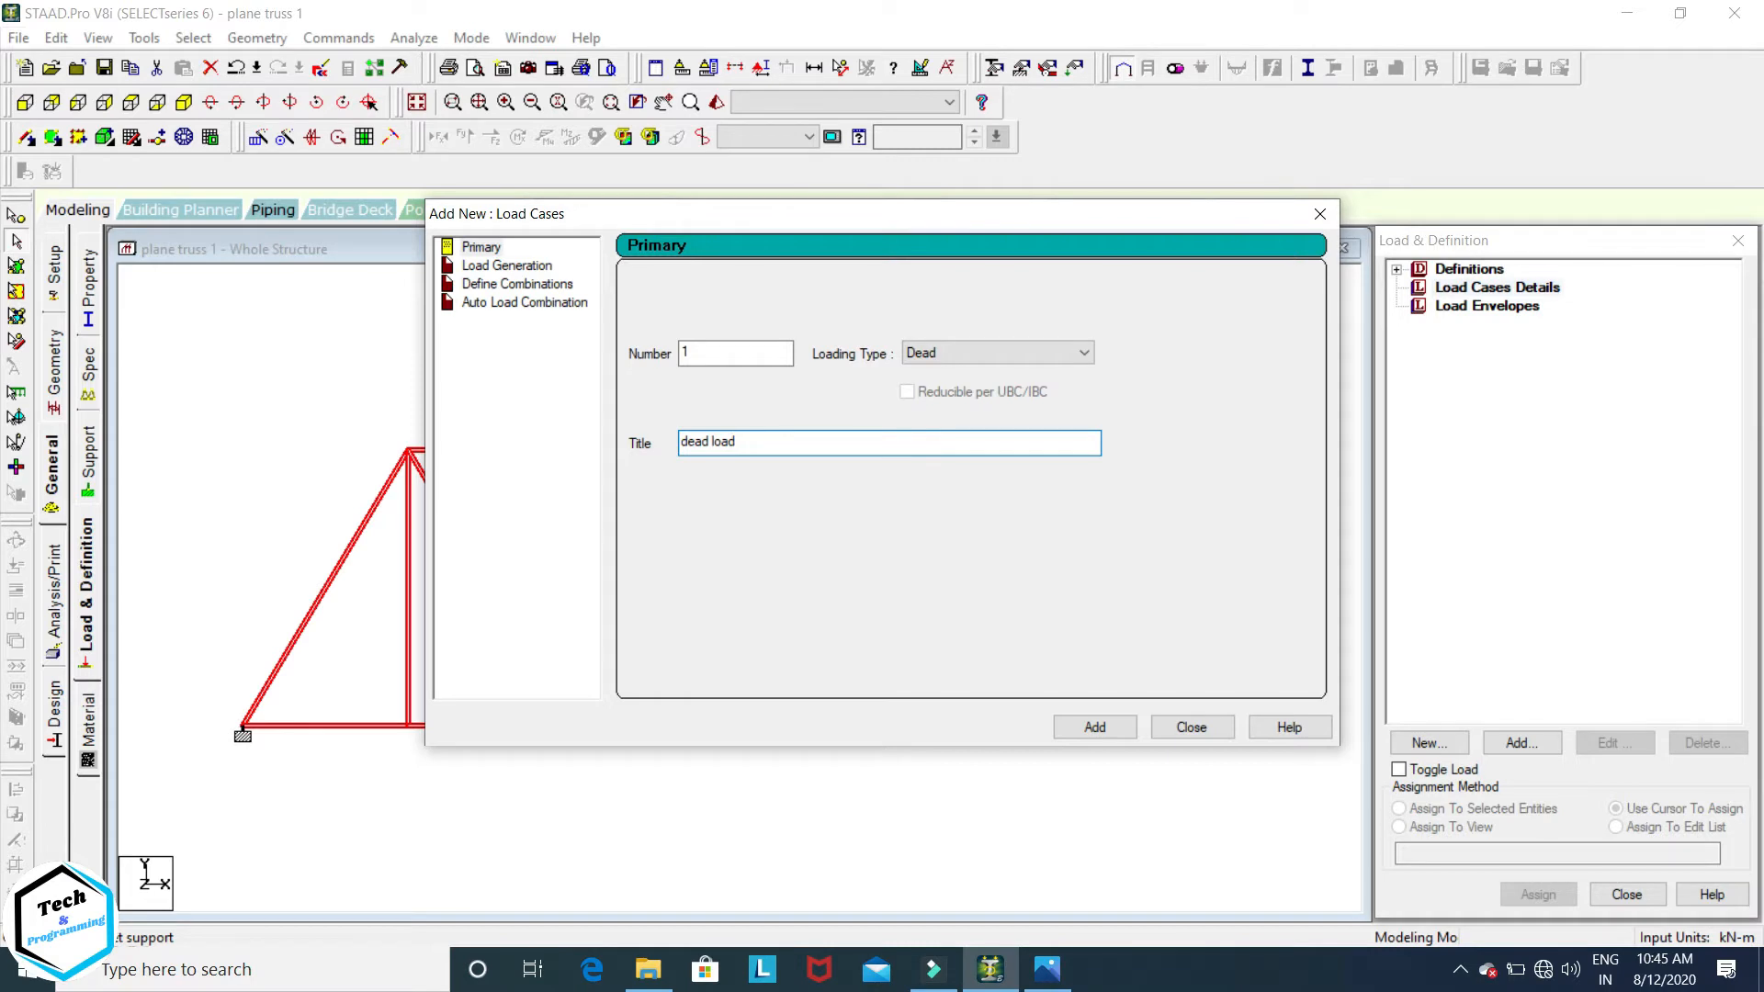
left_click(1118, 727)
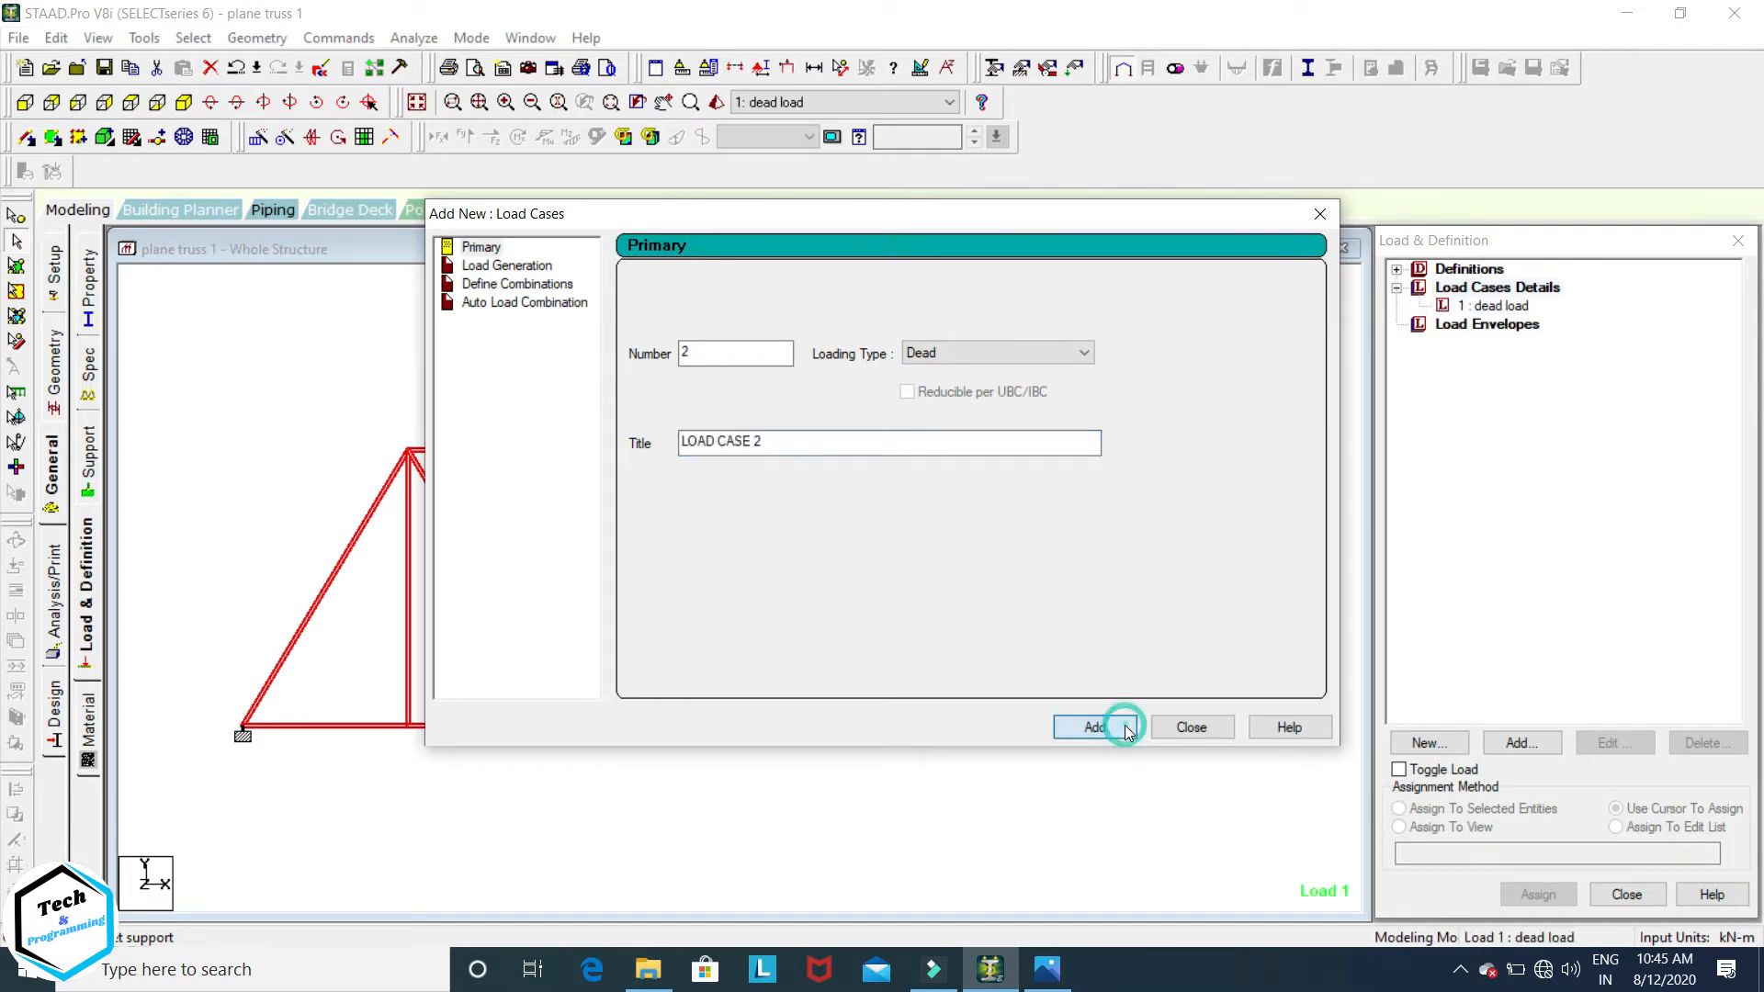
Step: Add primary load case 2 with loading type Live and the title "live load"
left_click(1072, 354)
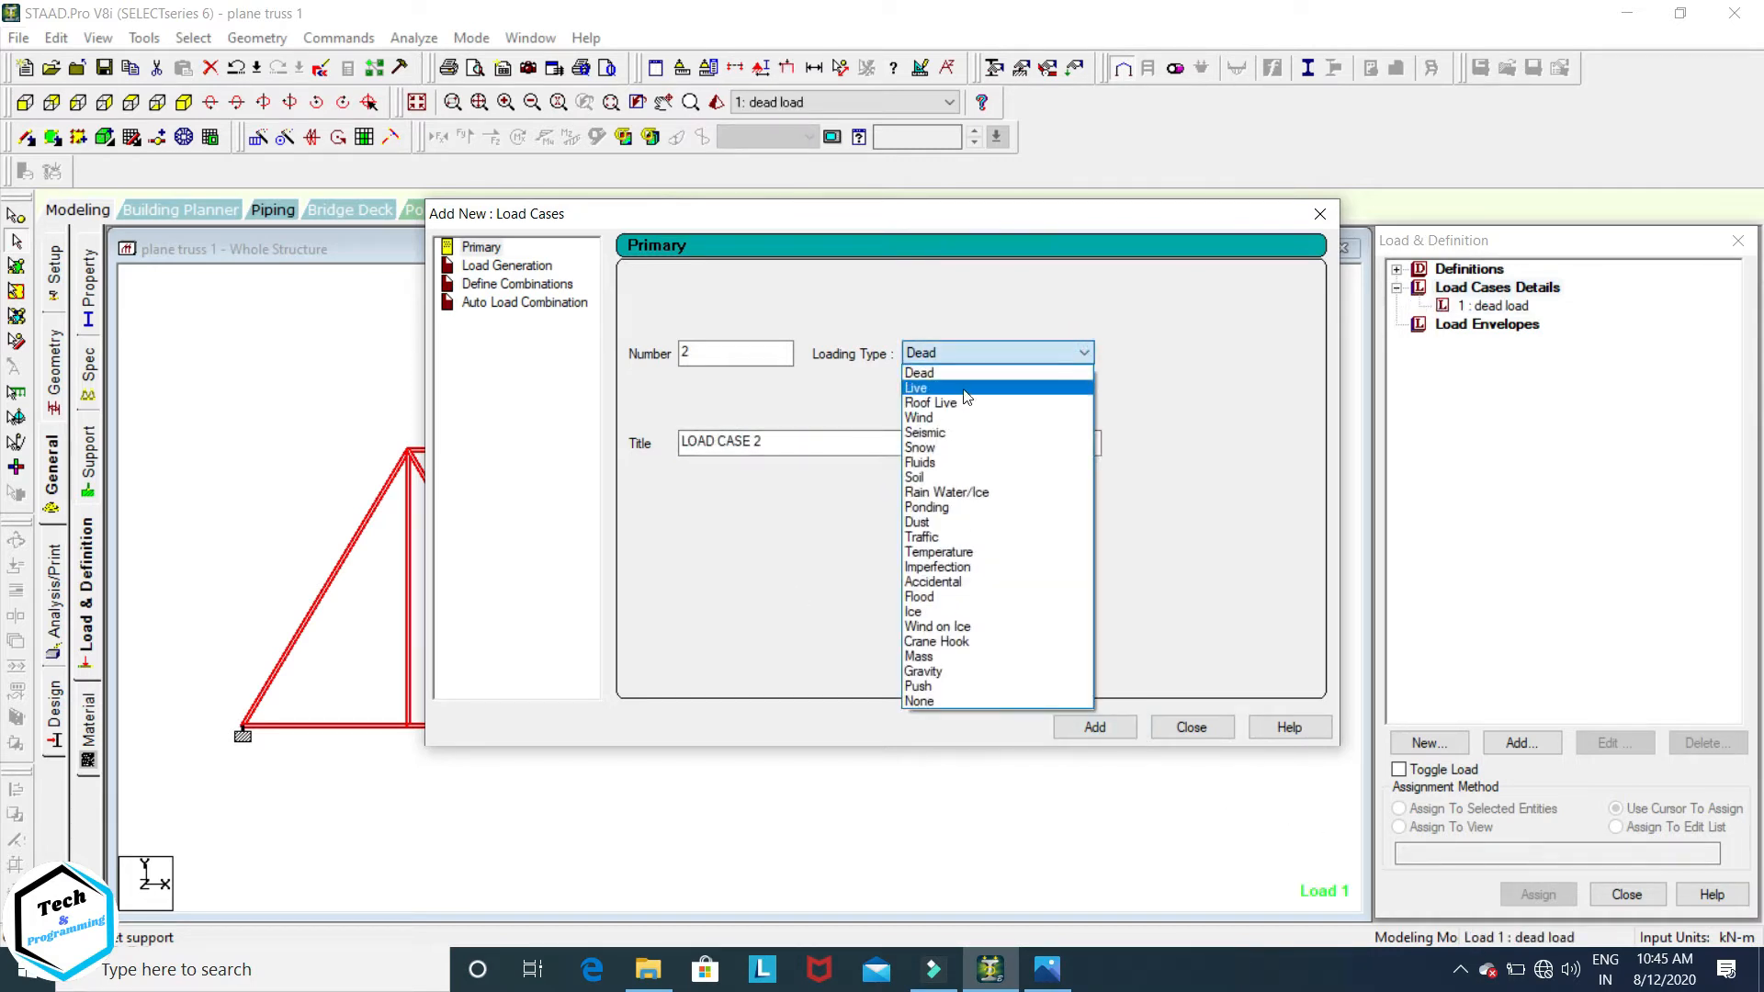
left_click(965, 386)
left_click_drag(782, 440, 643, 459)
key("BackSpace")
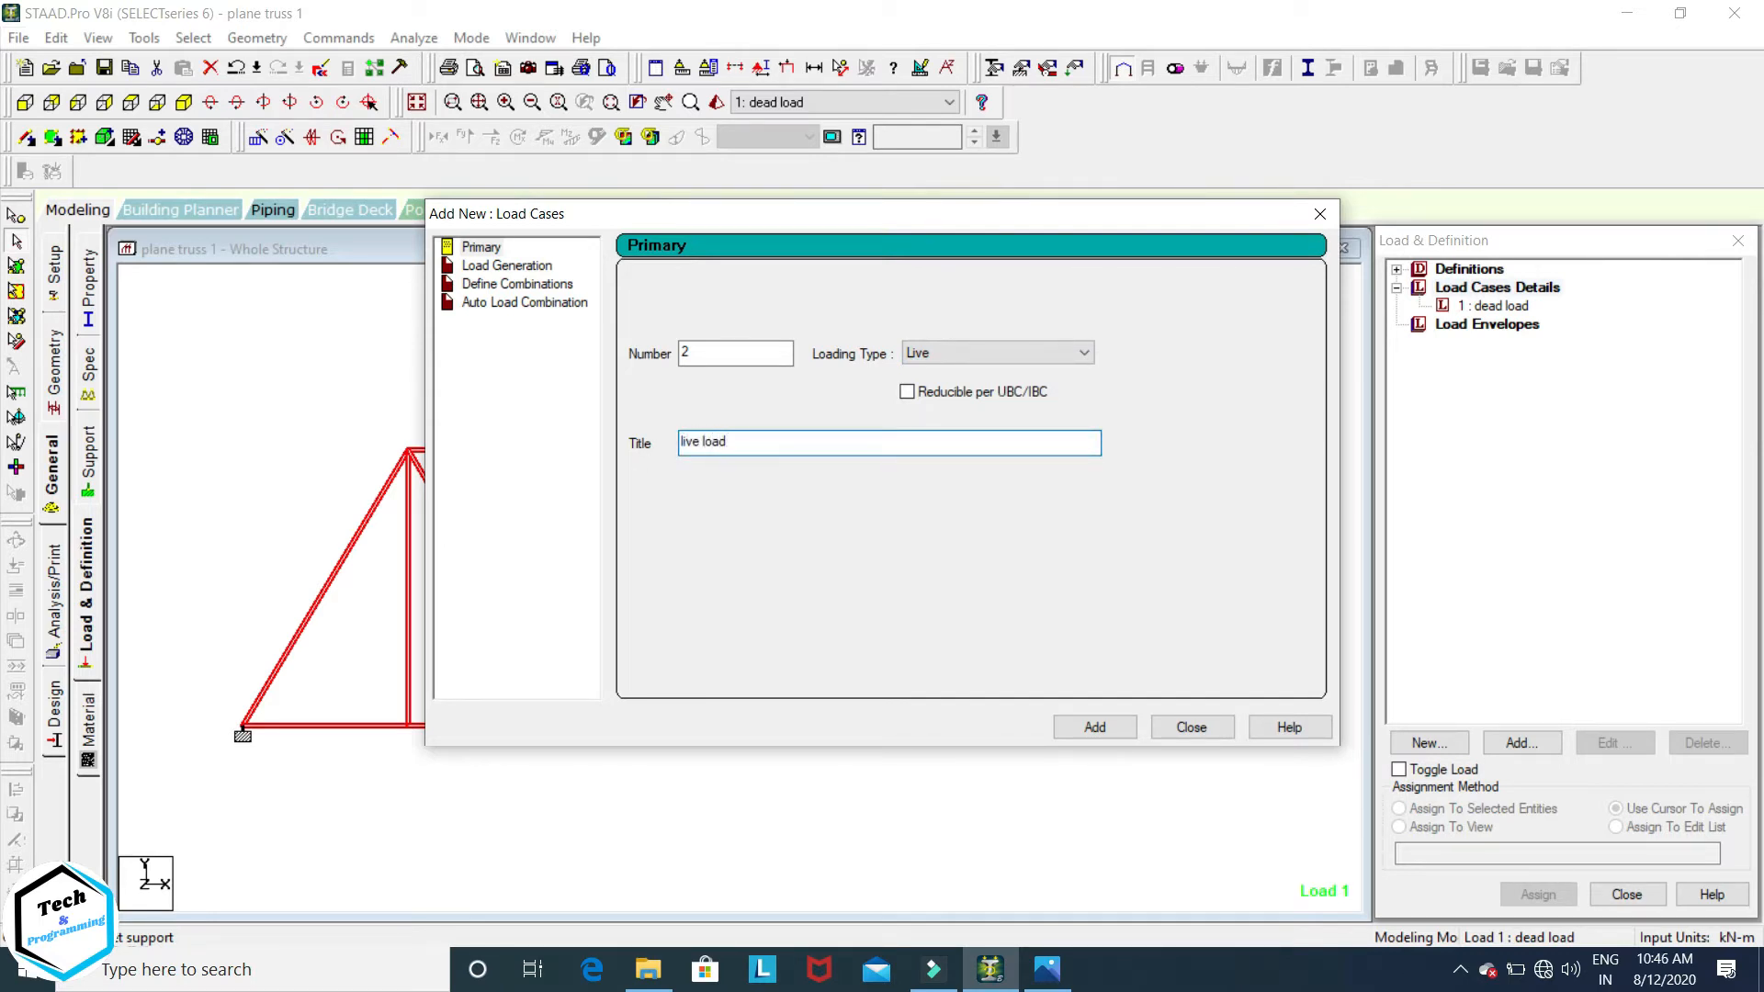
left_click(1093, 728)
left_click(1190, 727)
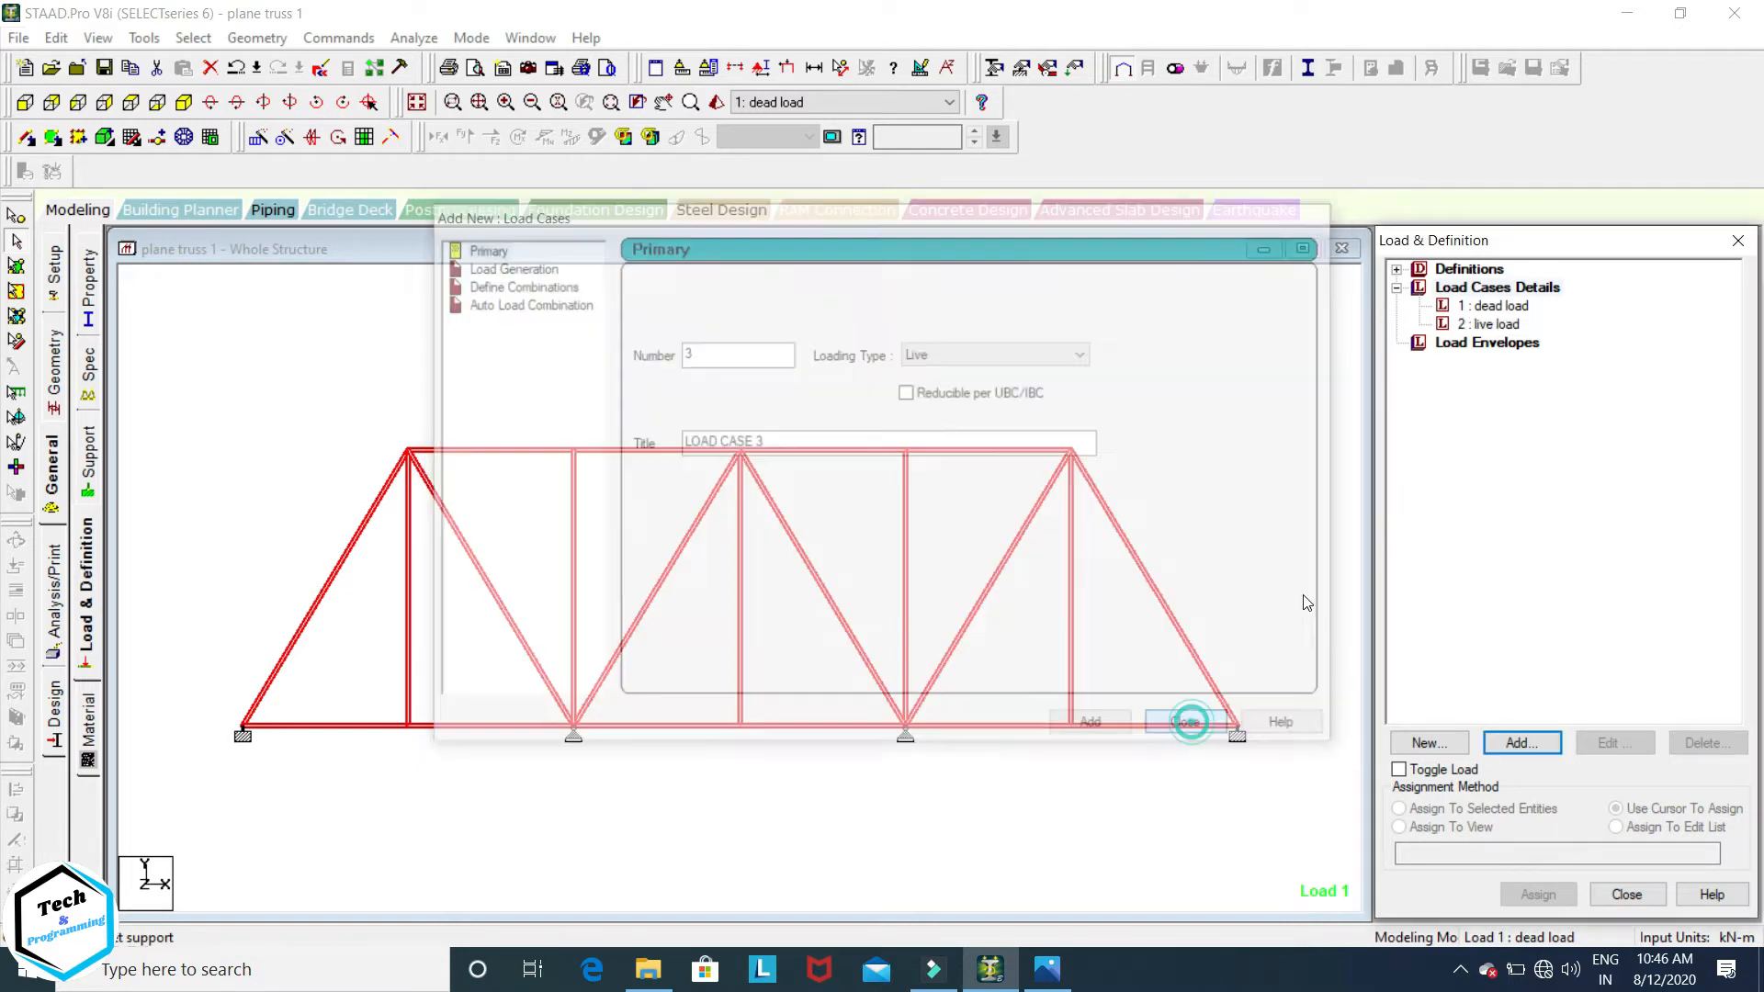
Step: Add a selfweight load in the Y direction with factor -1 to the dead load case
left_click(1507, 307)
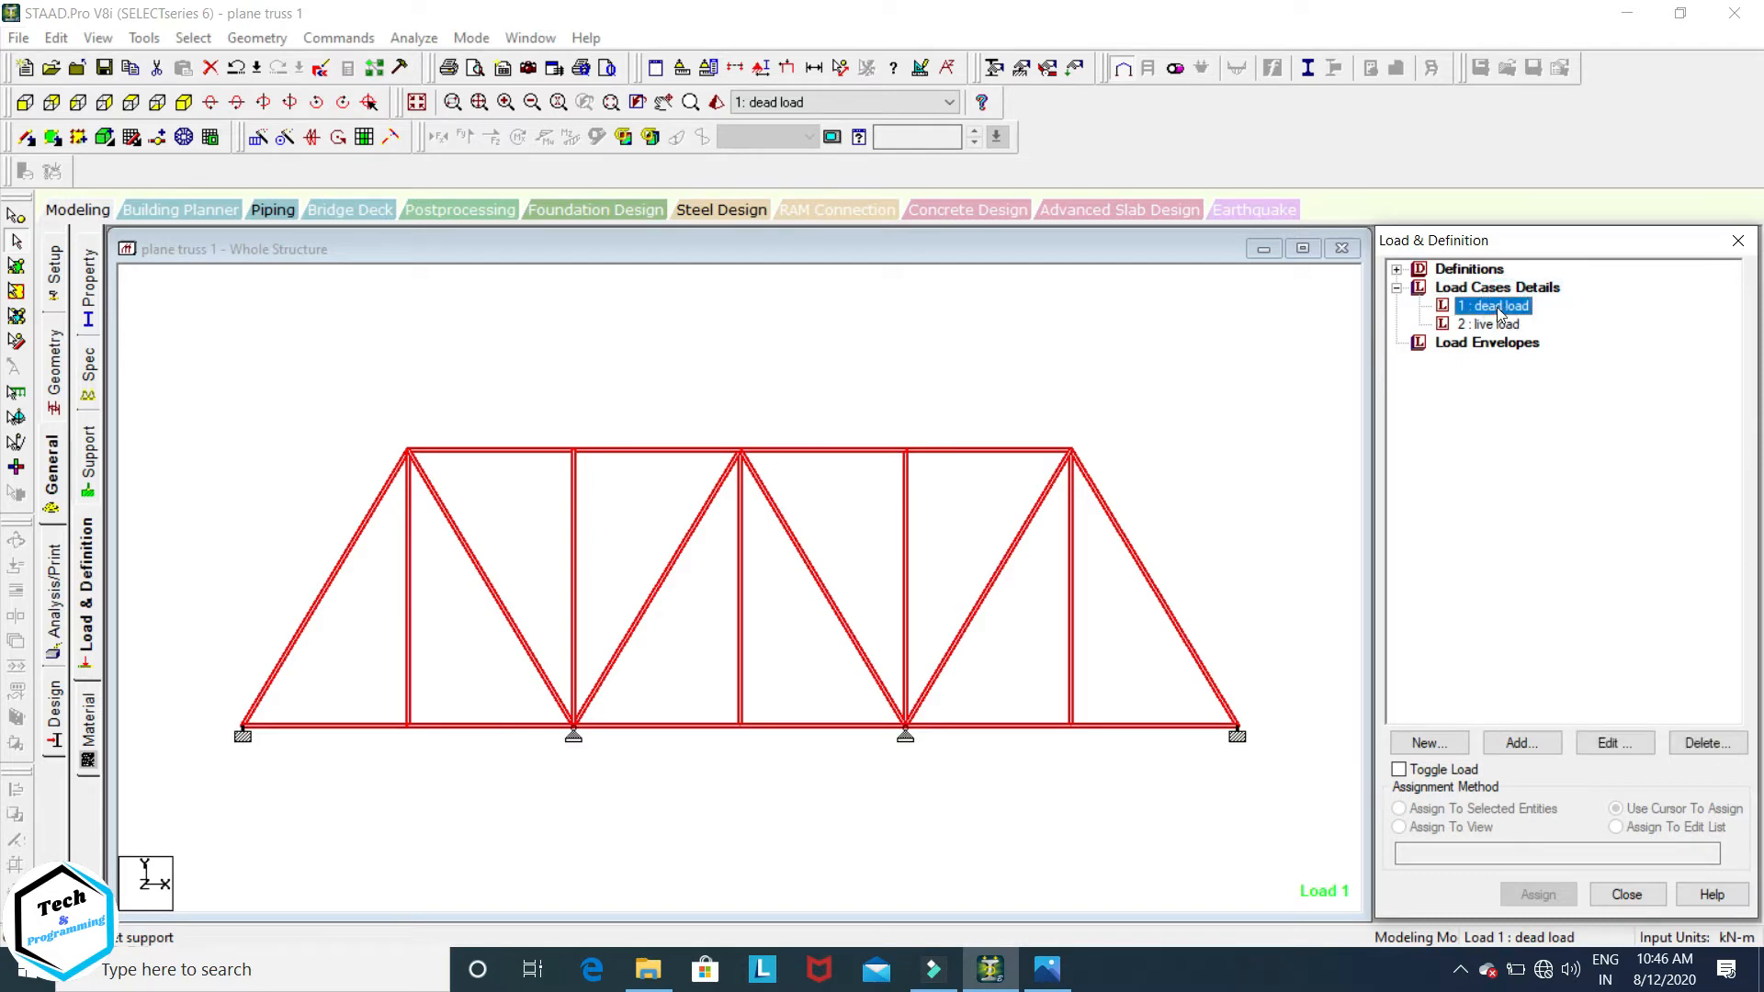
left_click(1520, 743)
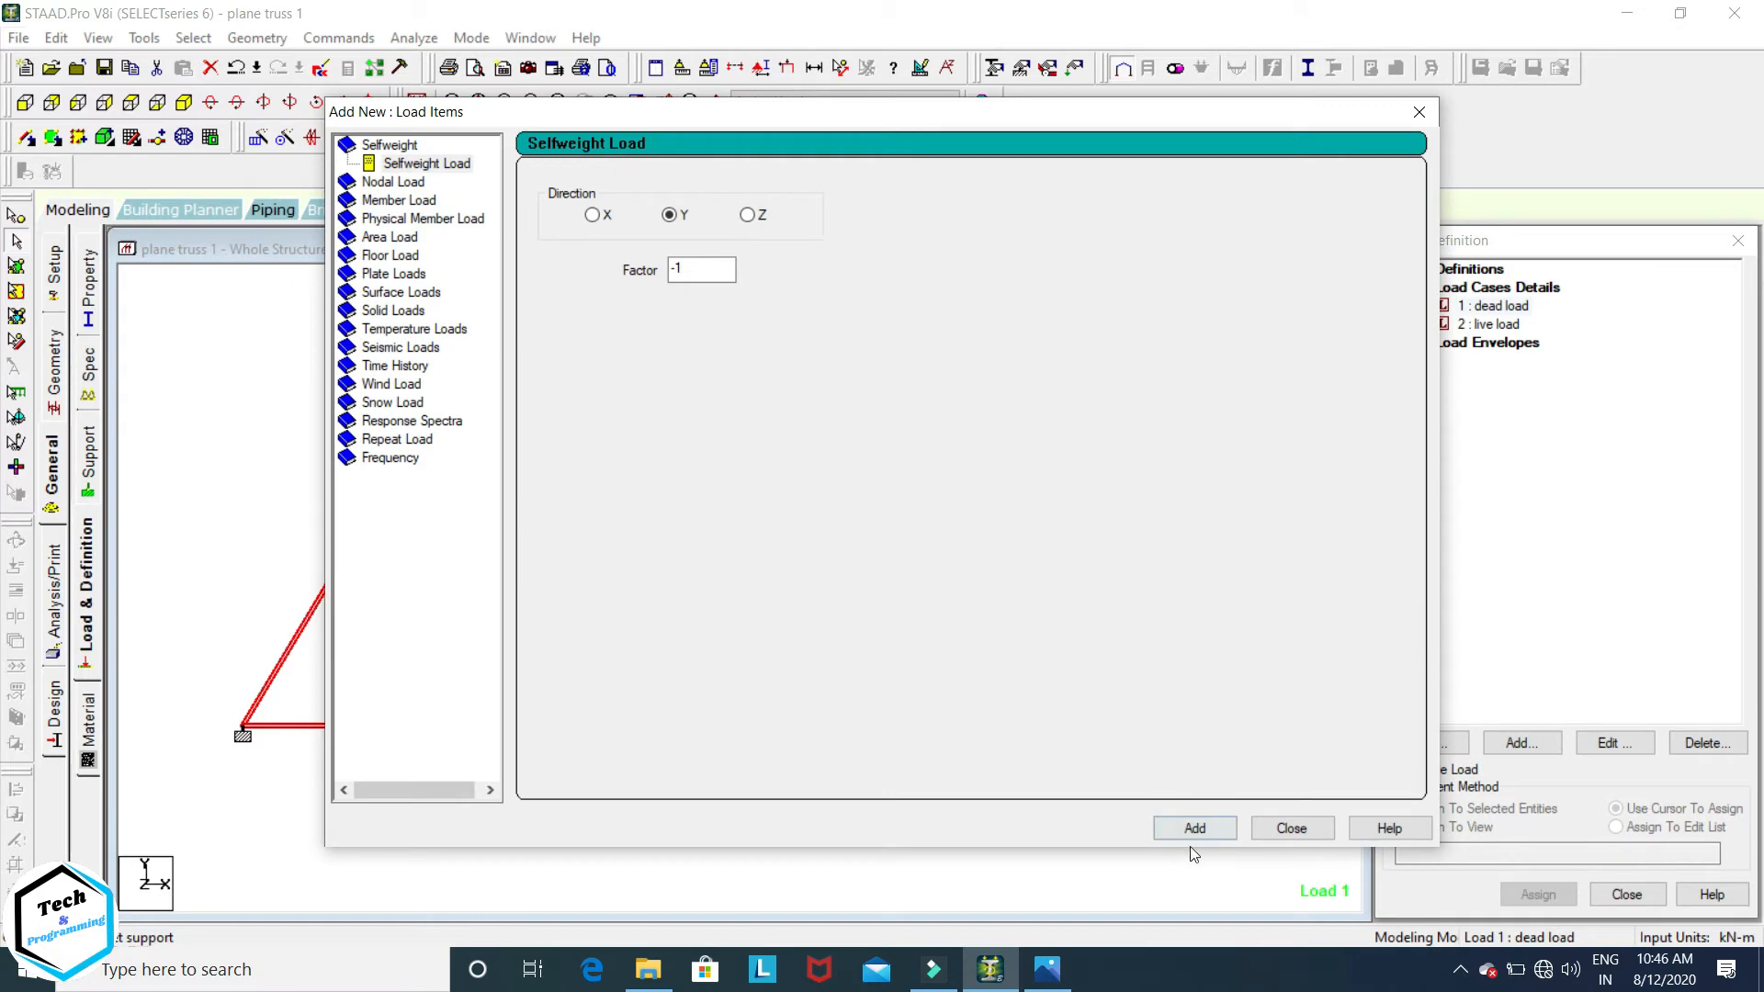
left_click(1195, 829)
left_click(1285, 827)
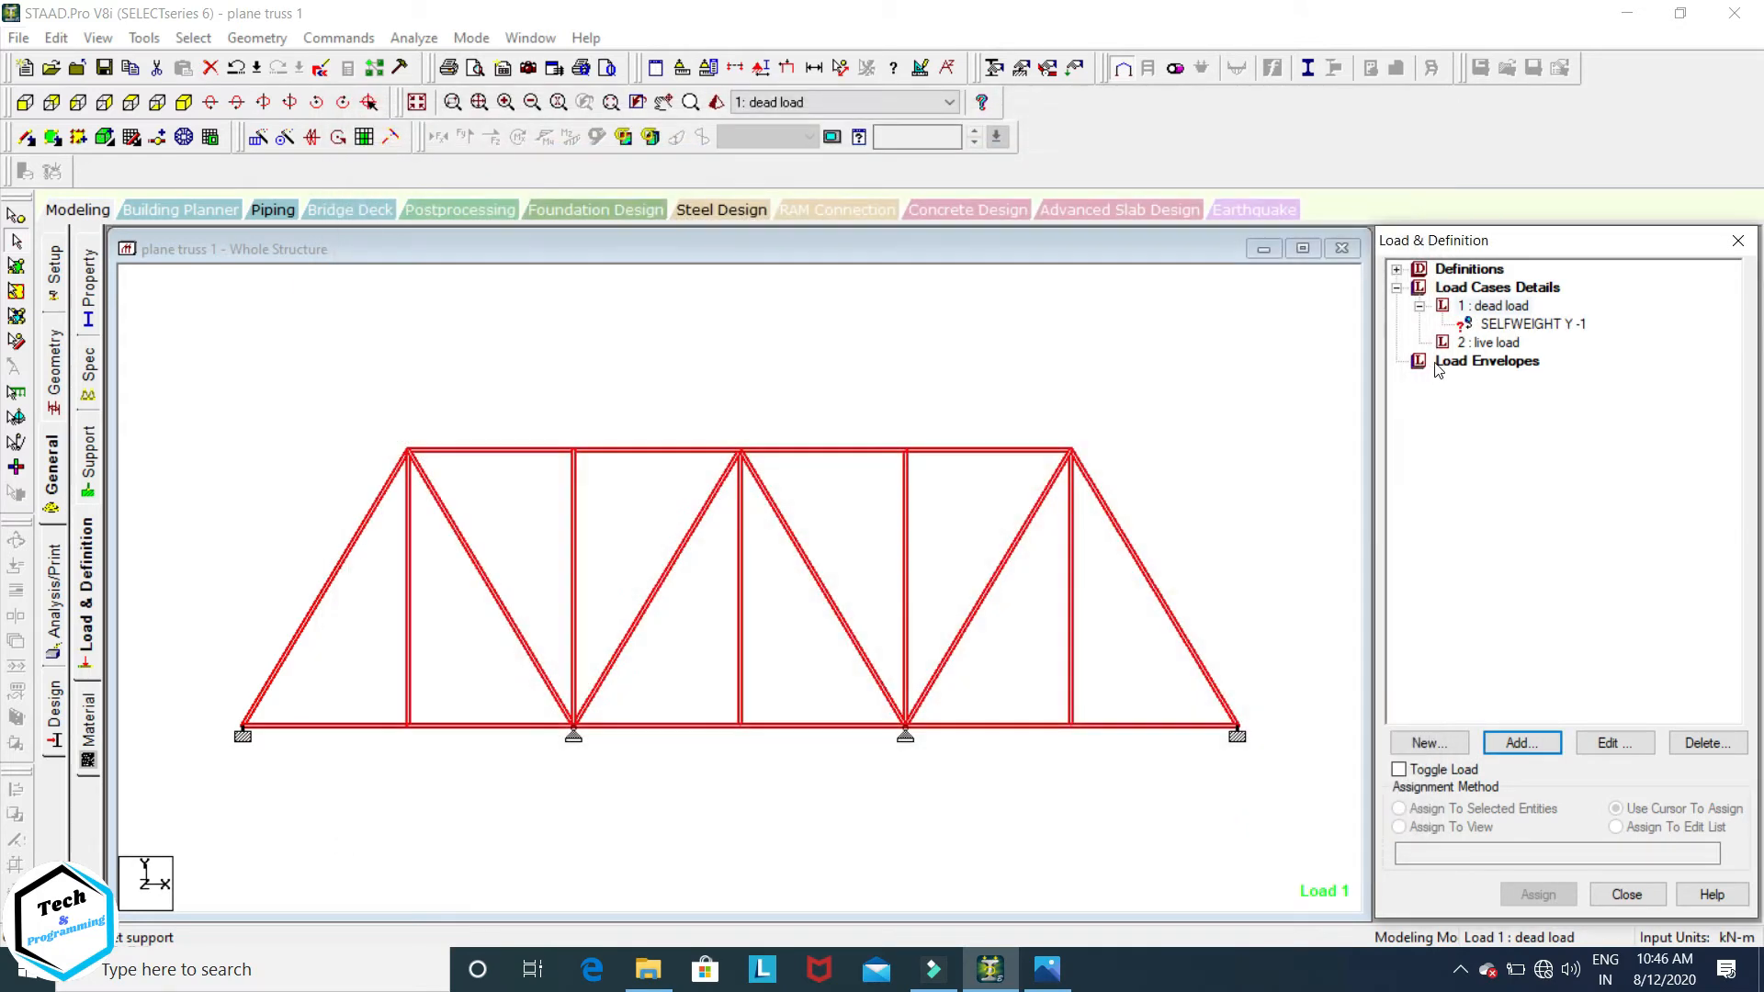
Step: Add two nodal loads to the live load case, with Fy of -5 kN and -4 kN
left_click(1492, 345)
left_click(1520, 743)
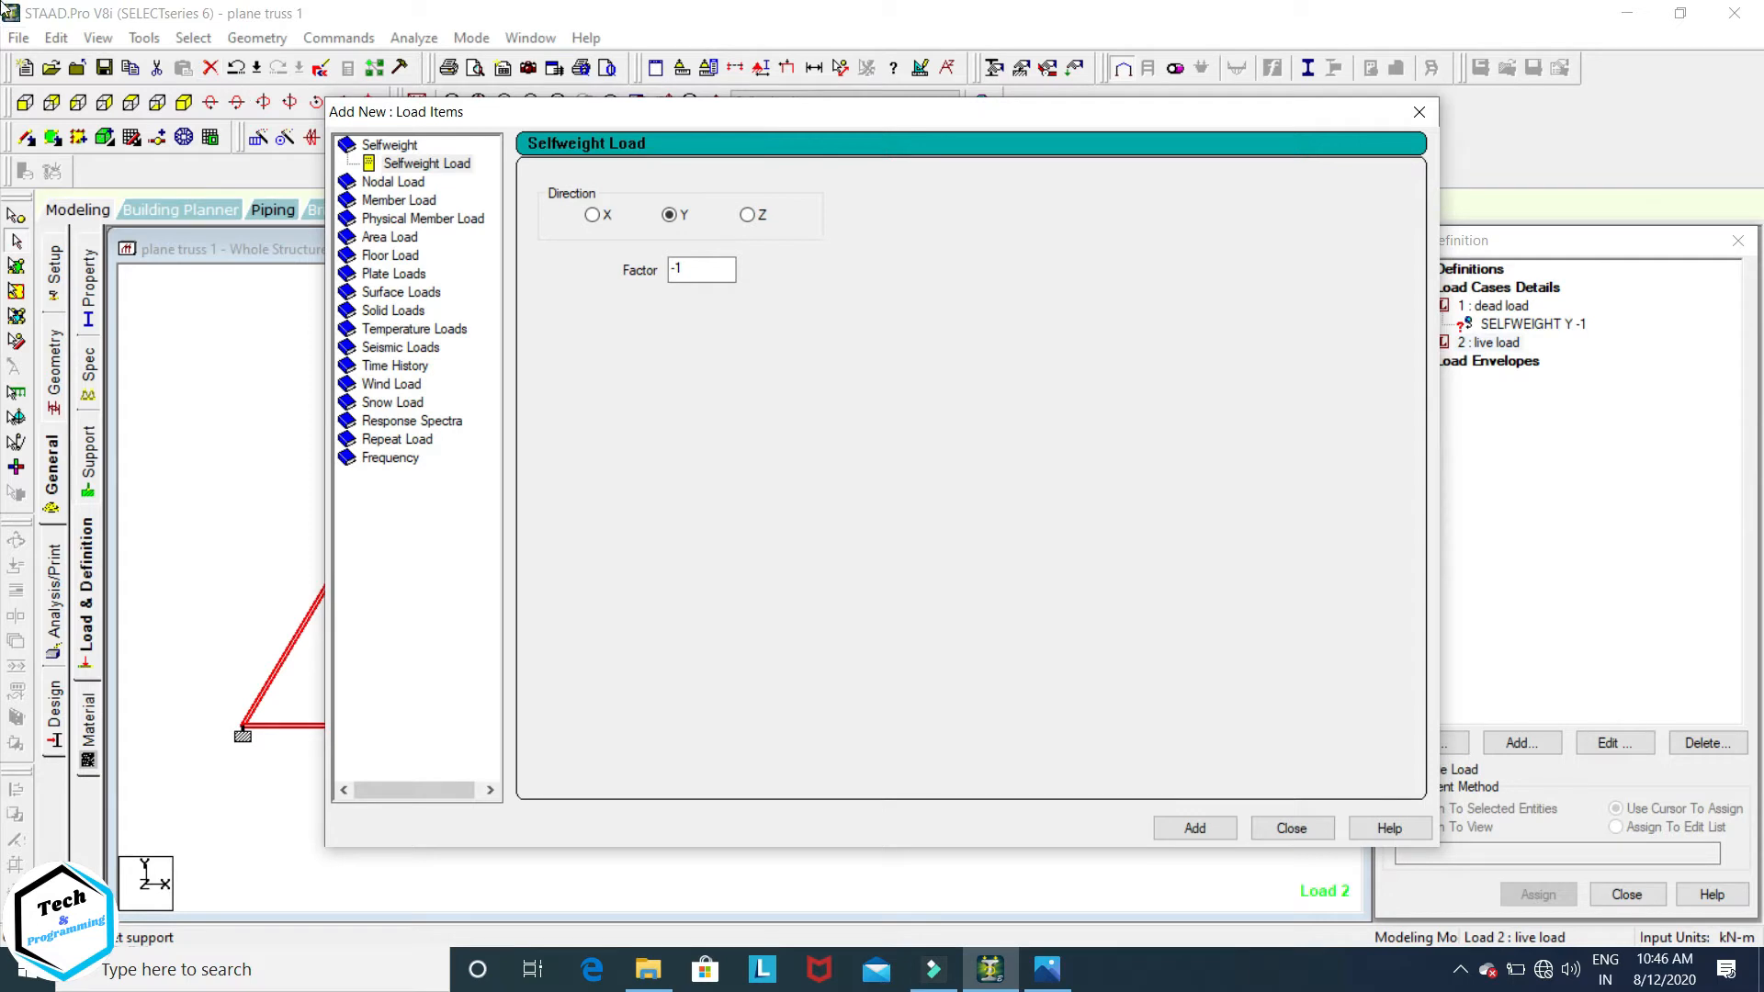
left_click(423, 183)
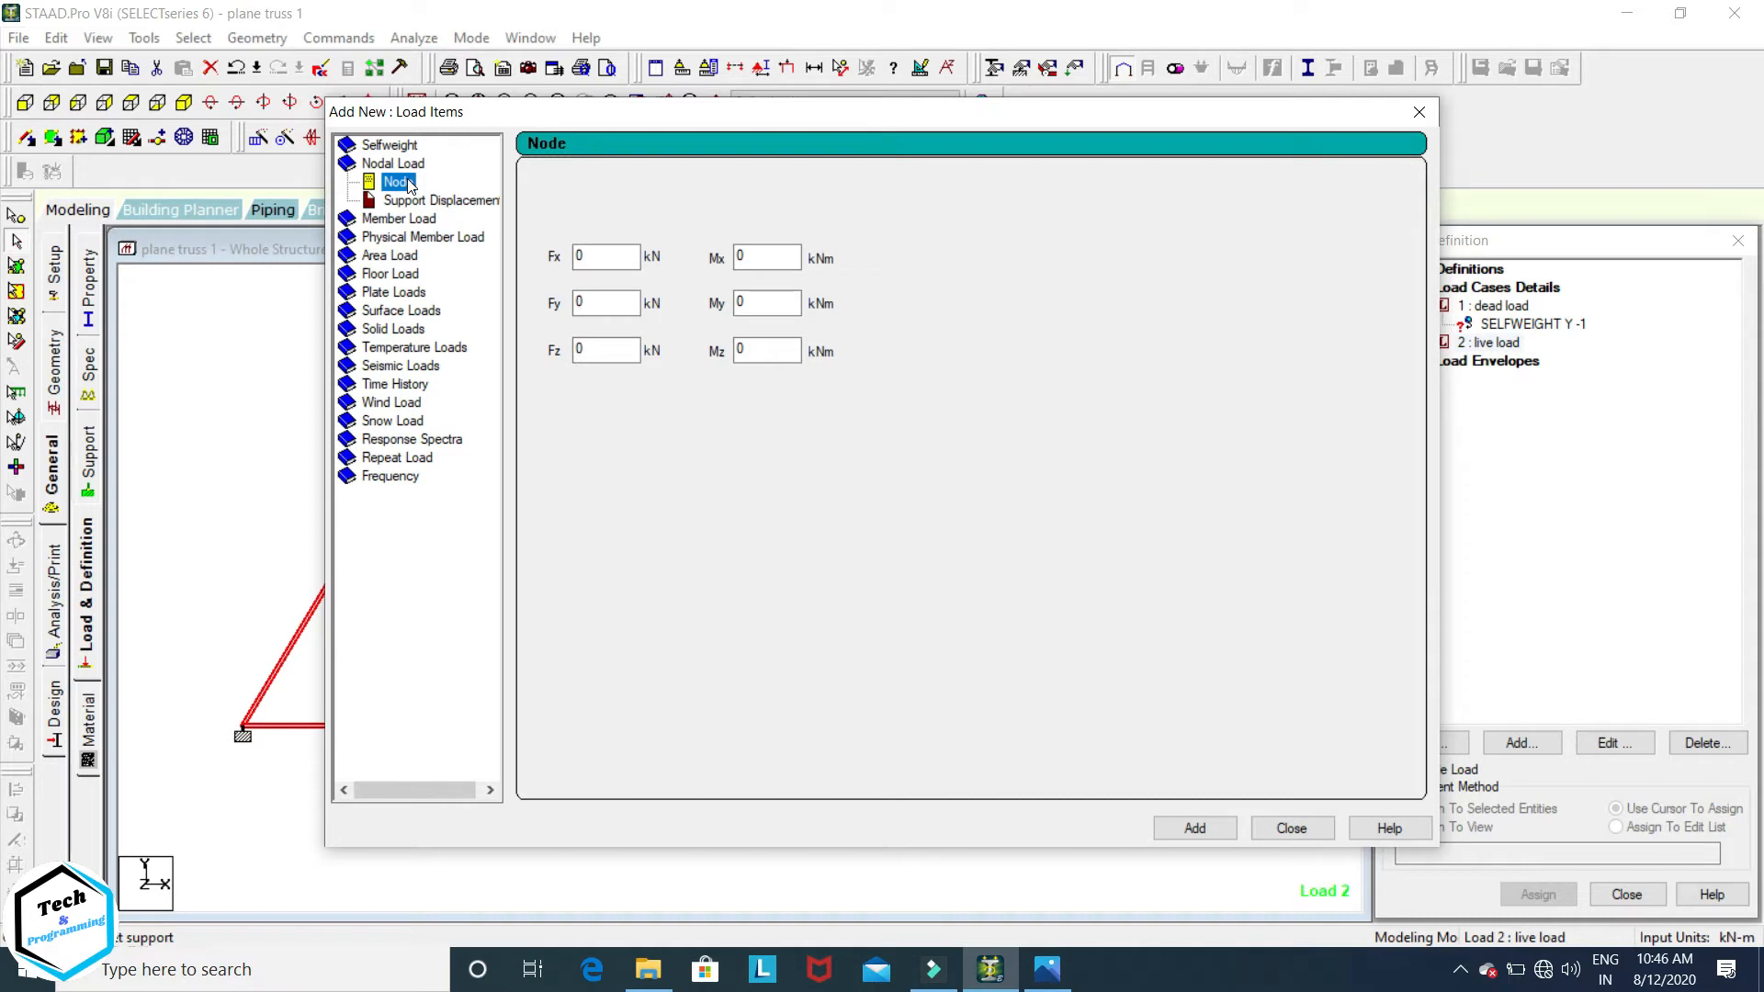
double_click(619, 304)
type("-5")
left_click(1194, 828)
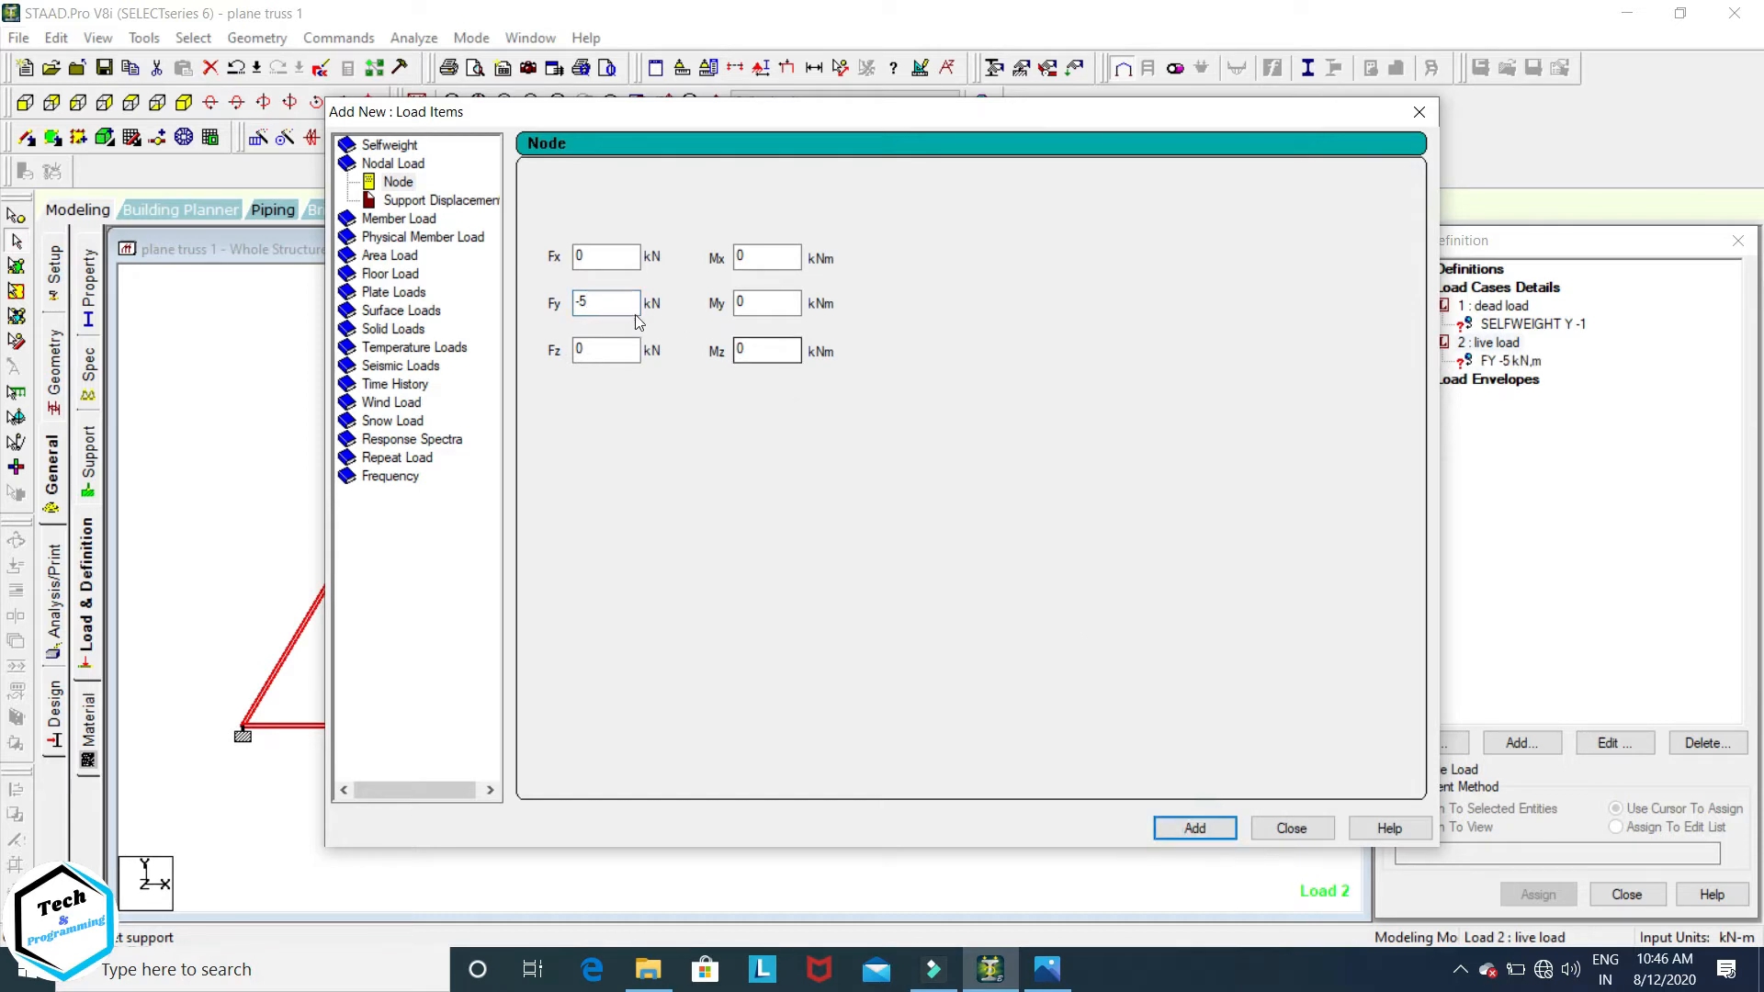
left_click_drag(636, 305, 533, 297)
type("-4")
left_click(1197, 829)
Step: Add three more nodal loads to the live load case, with Fy of -3 kN, -2 kN and -1 kN
left_click_drag(643, 304, 577, 301)
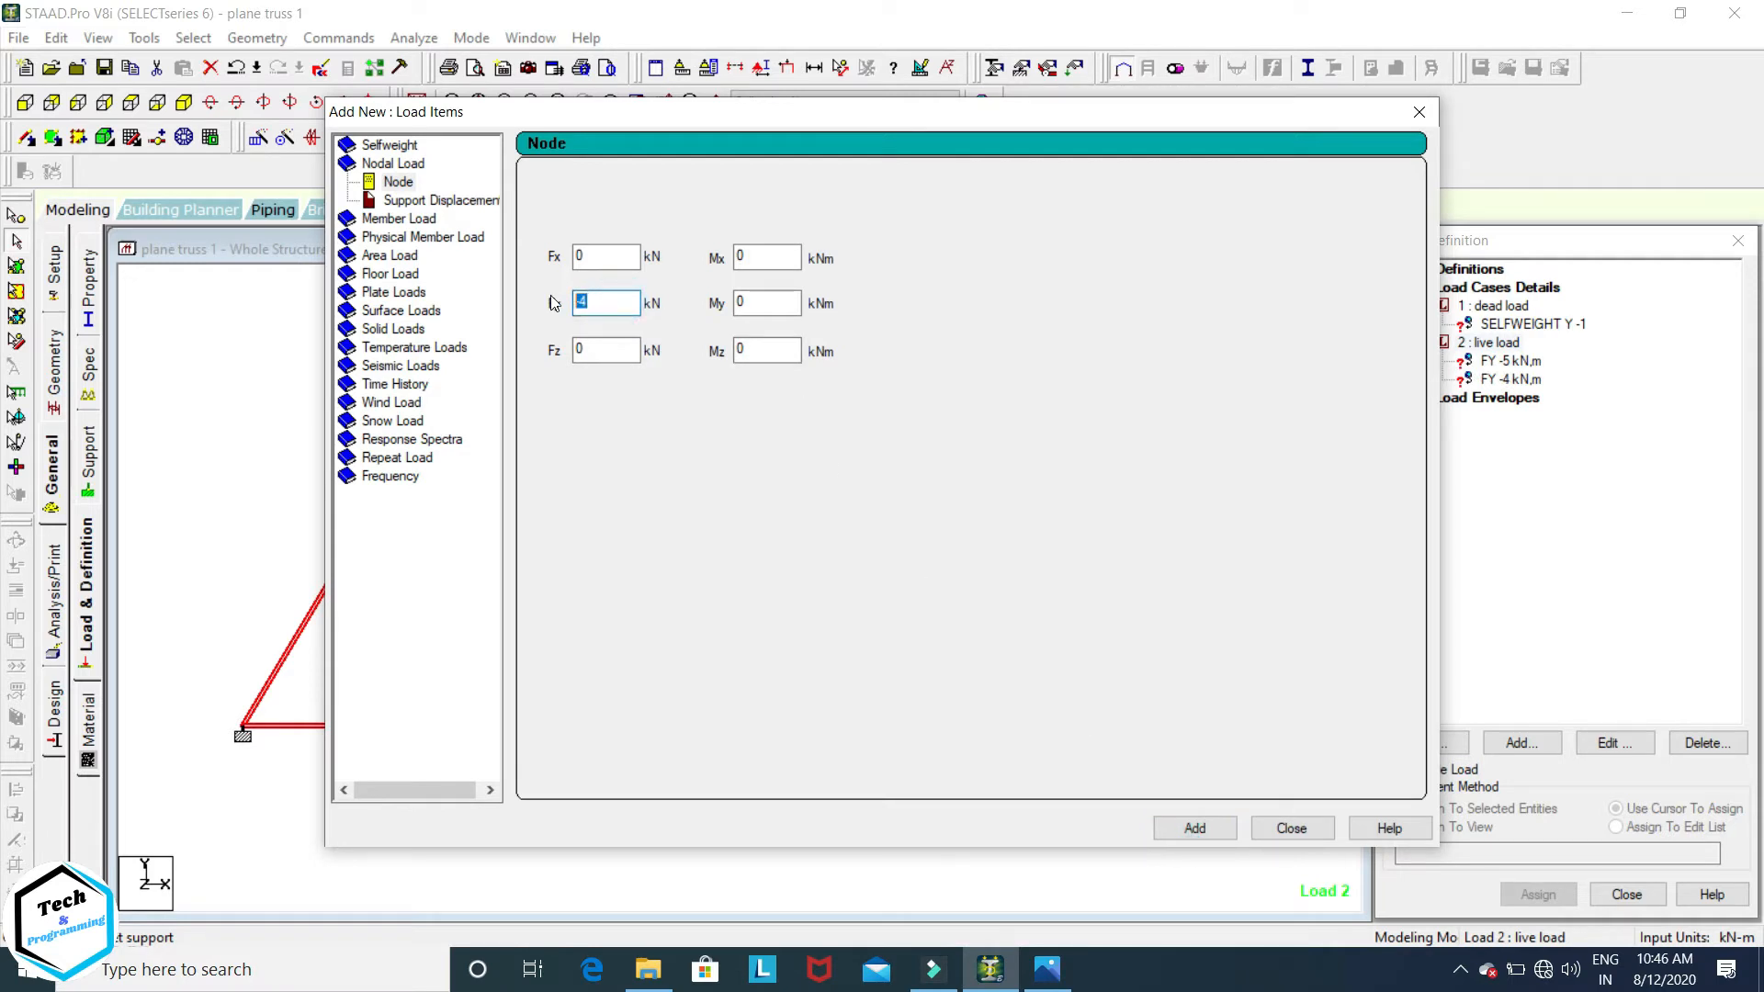
type("-")
left_click(1180, 820)
type("-2")
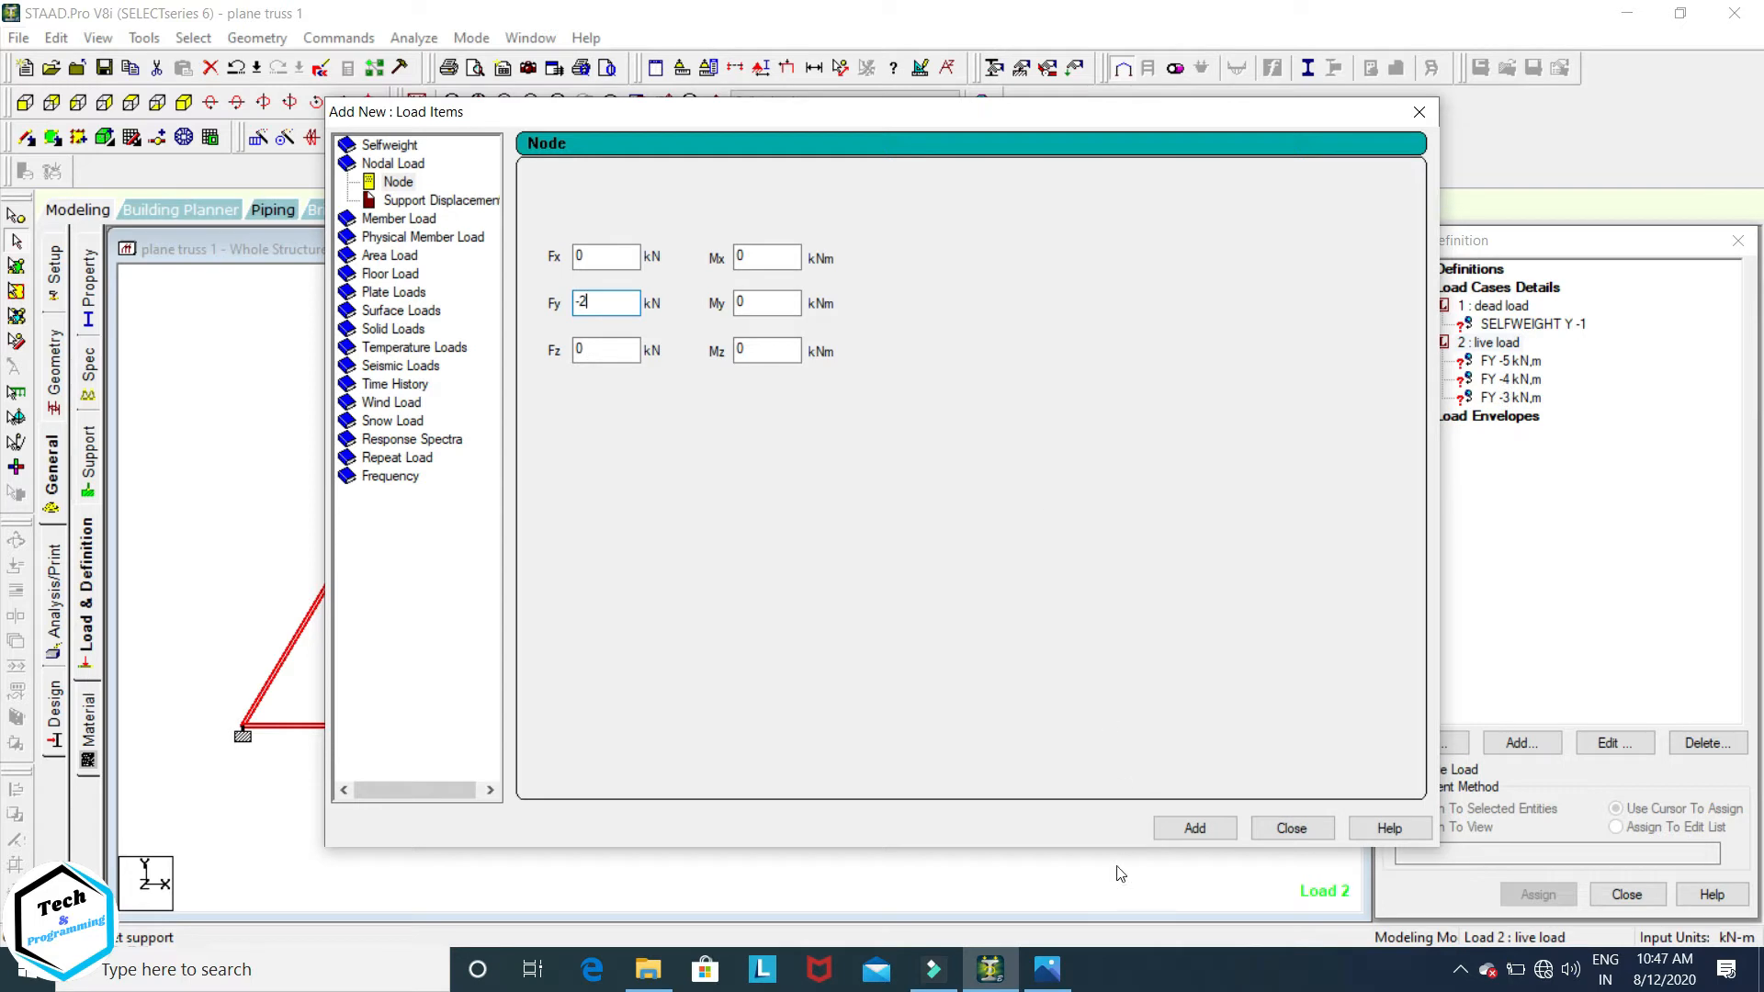
left_click(1160, 830)
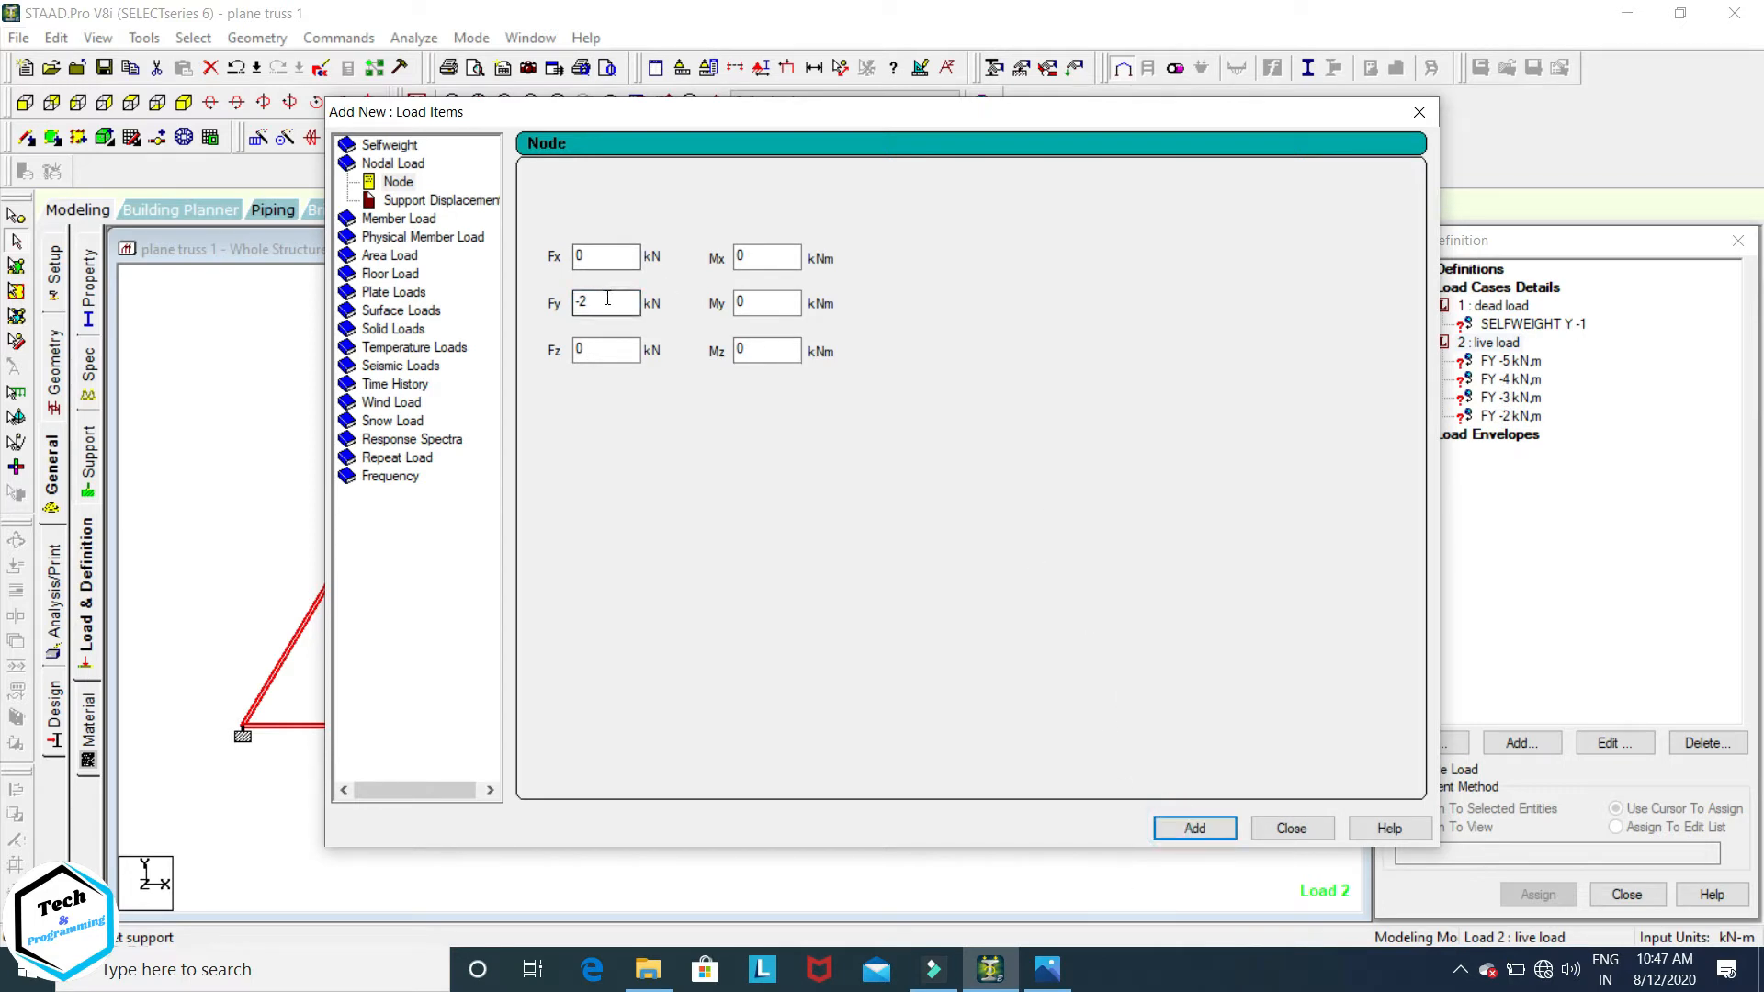
left_click_drag(613, 303, 542, 310)
type("-1")
left_click(1187, 829)
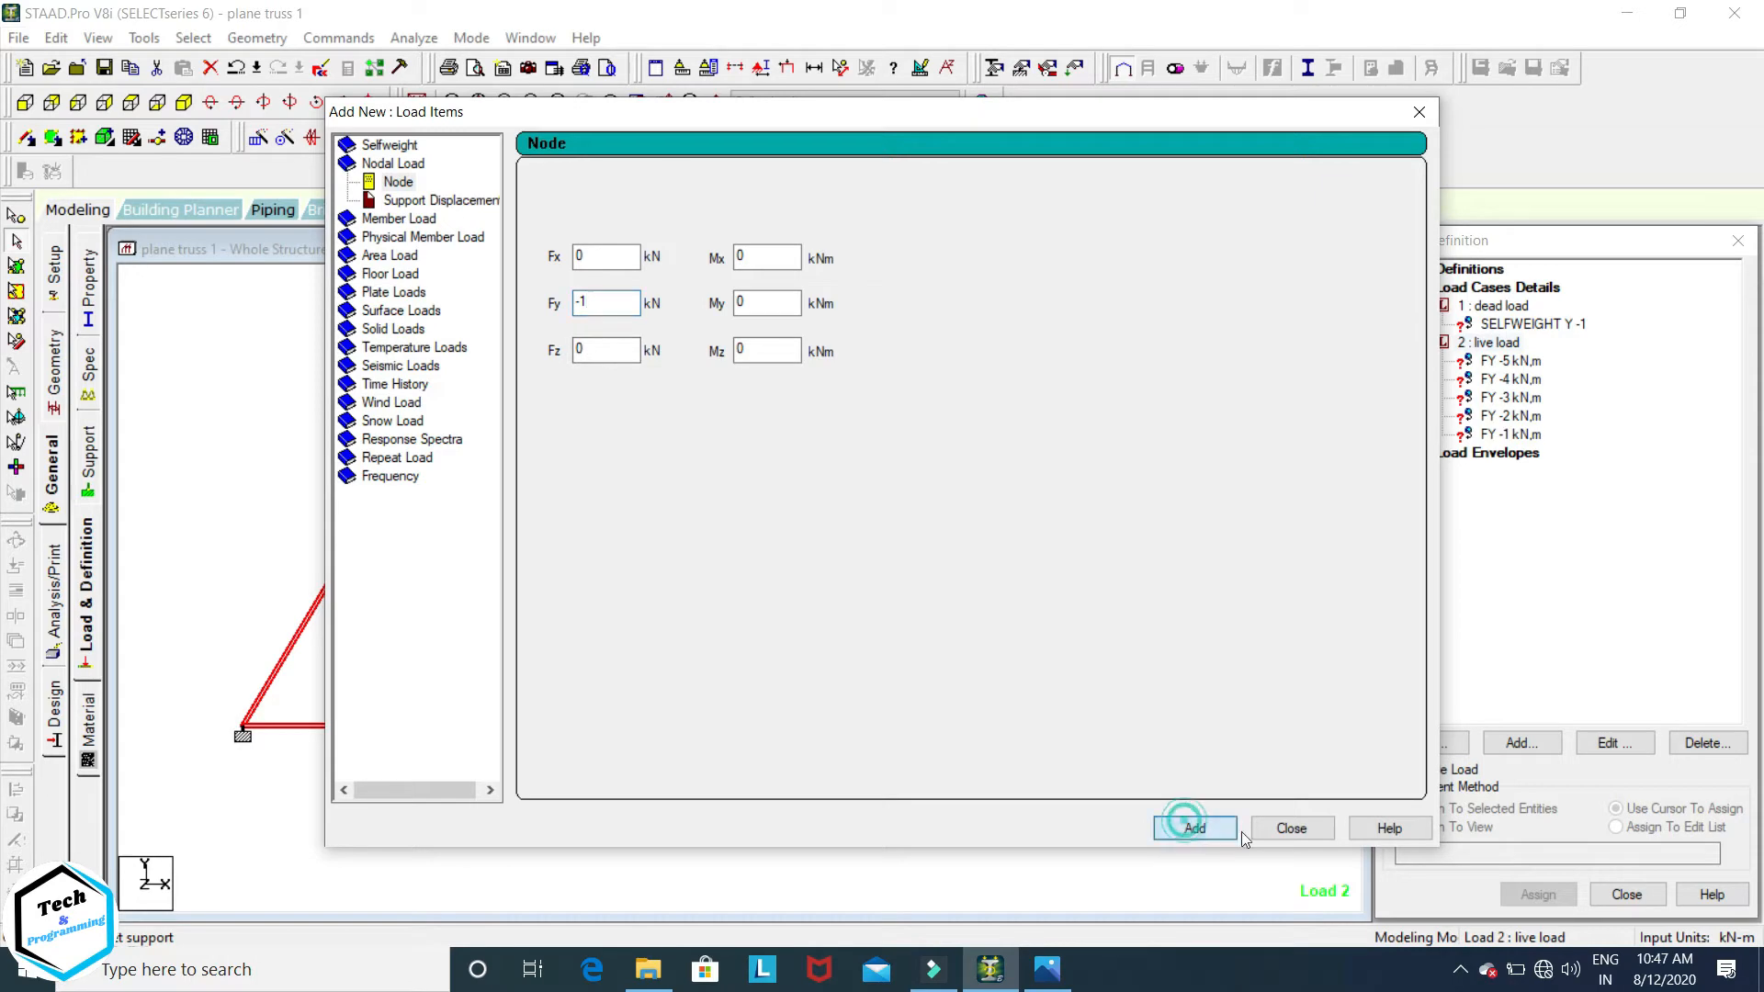
left_click(1291, 829)
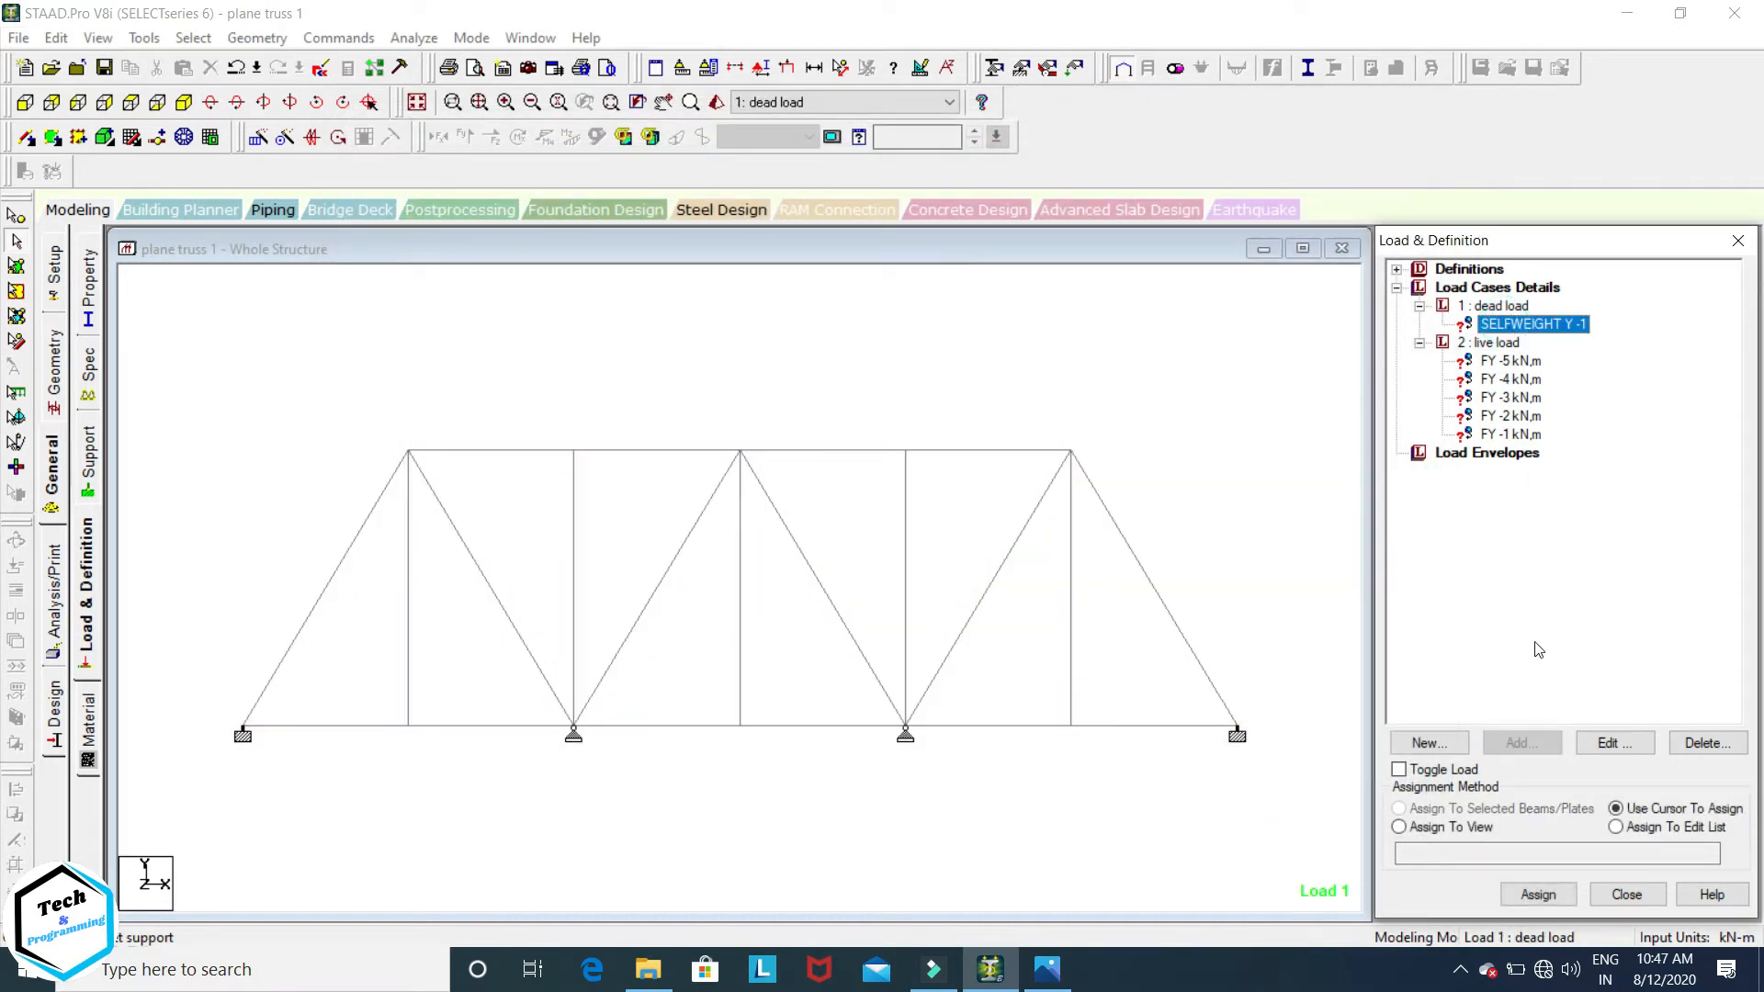
Step: Assign the dead load case's selfweight to the whole truss with the Assign To View method
left_click(1398, 827)
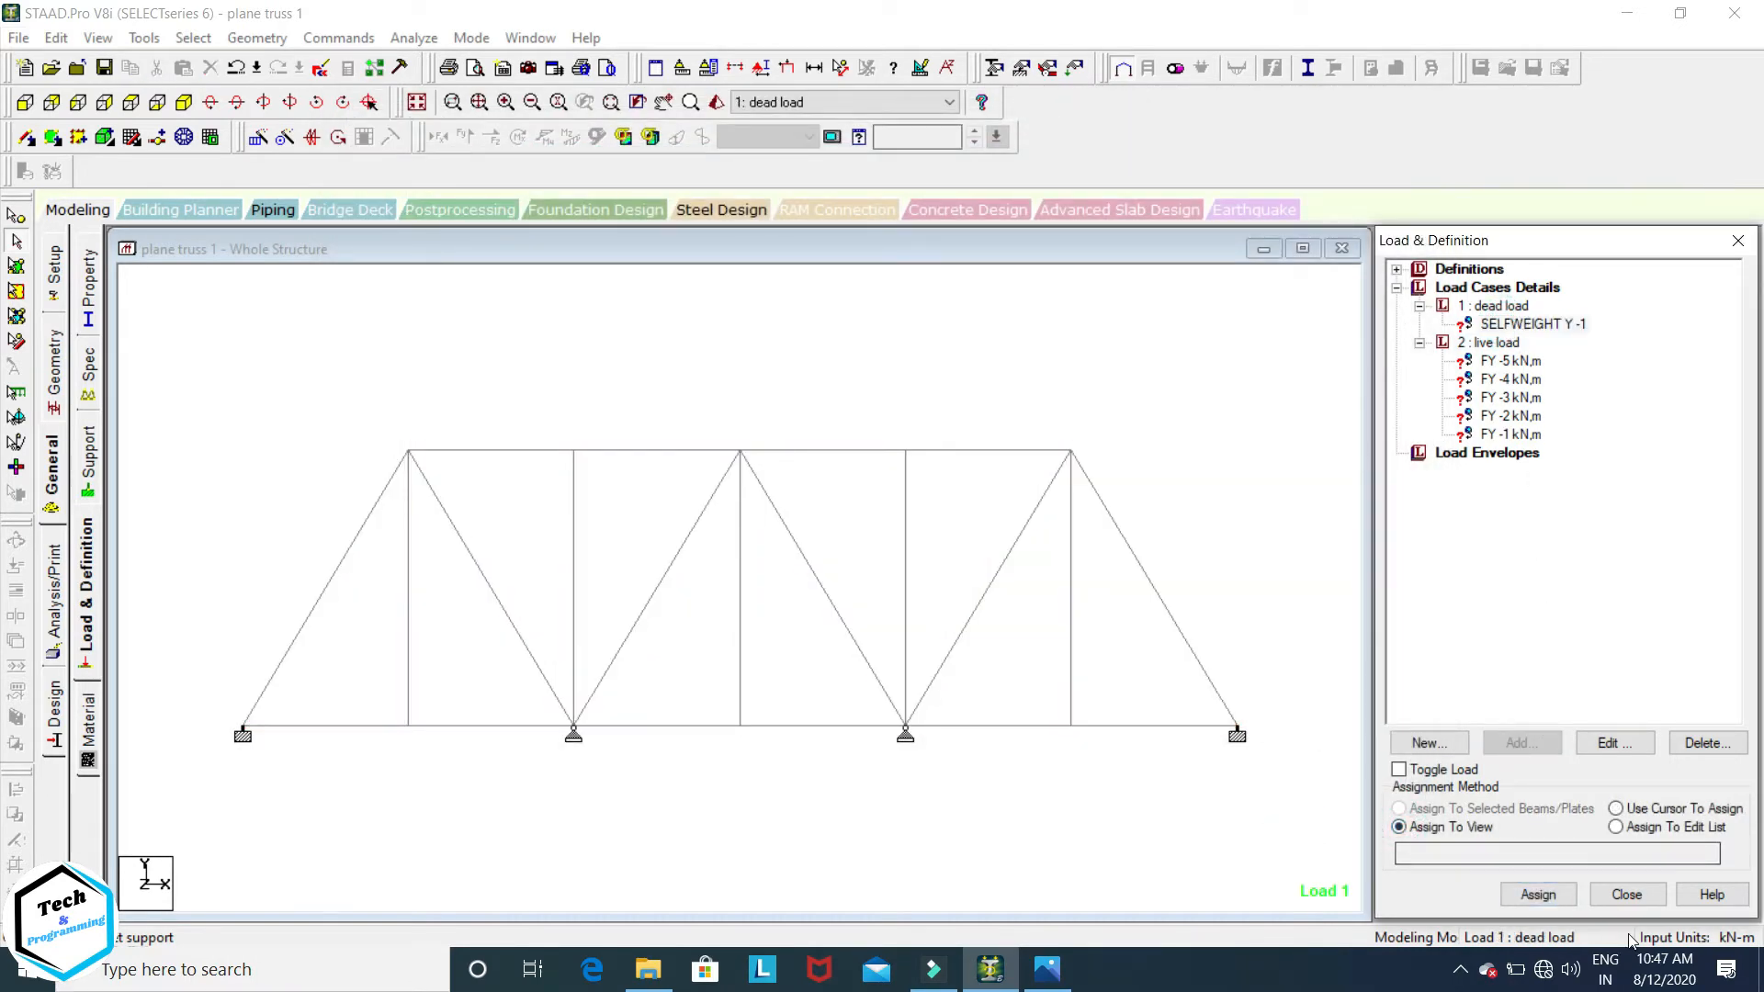
left_click(1538, 894)
left_click(1594, 630)
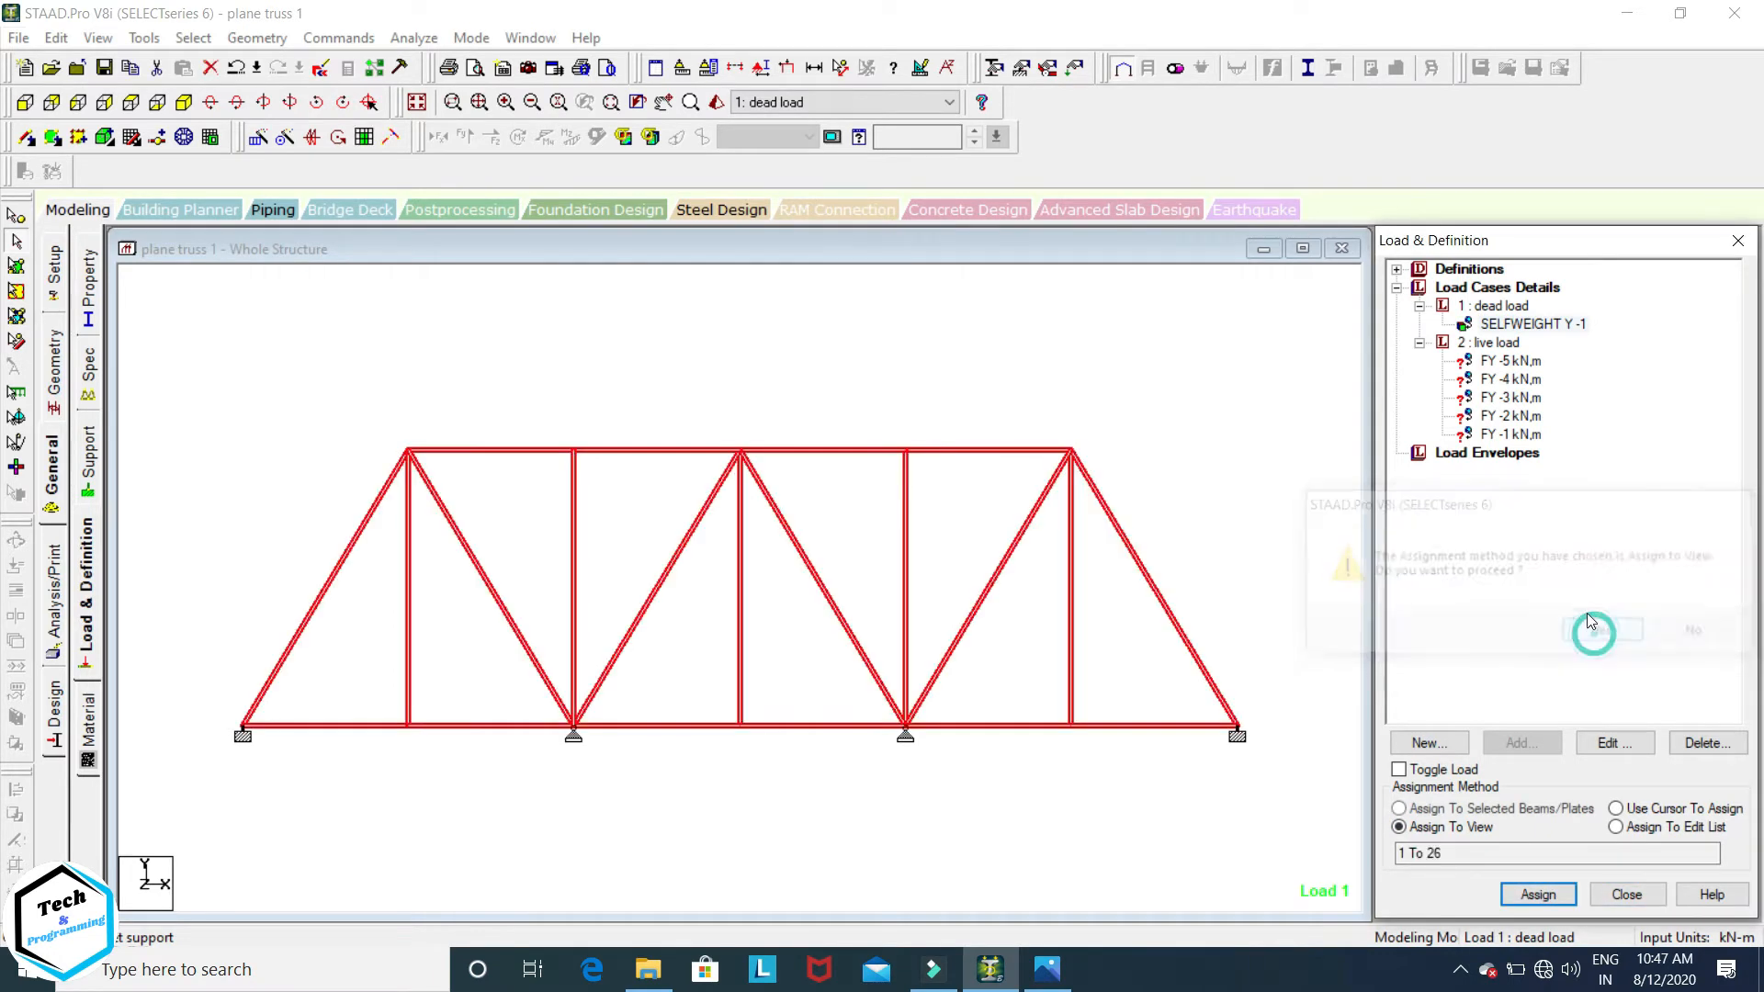
Step: Assign the -5 kN and -4 kN nodal loads with the cursor to the top chord nodes at X = 6 m and X = 12 m
left_click(1511, 361)
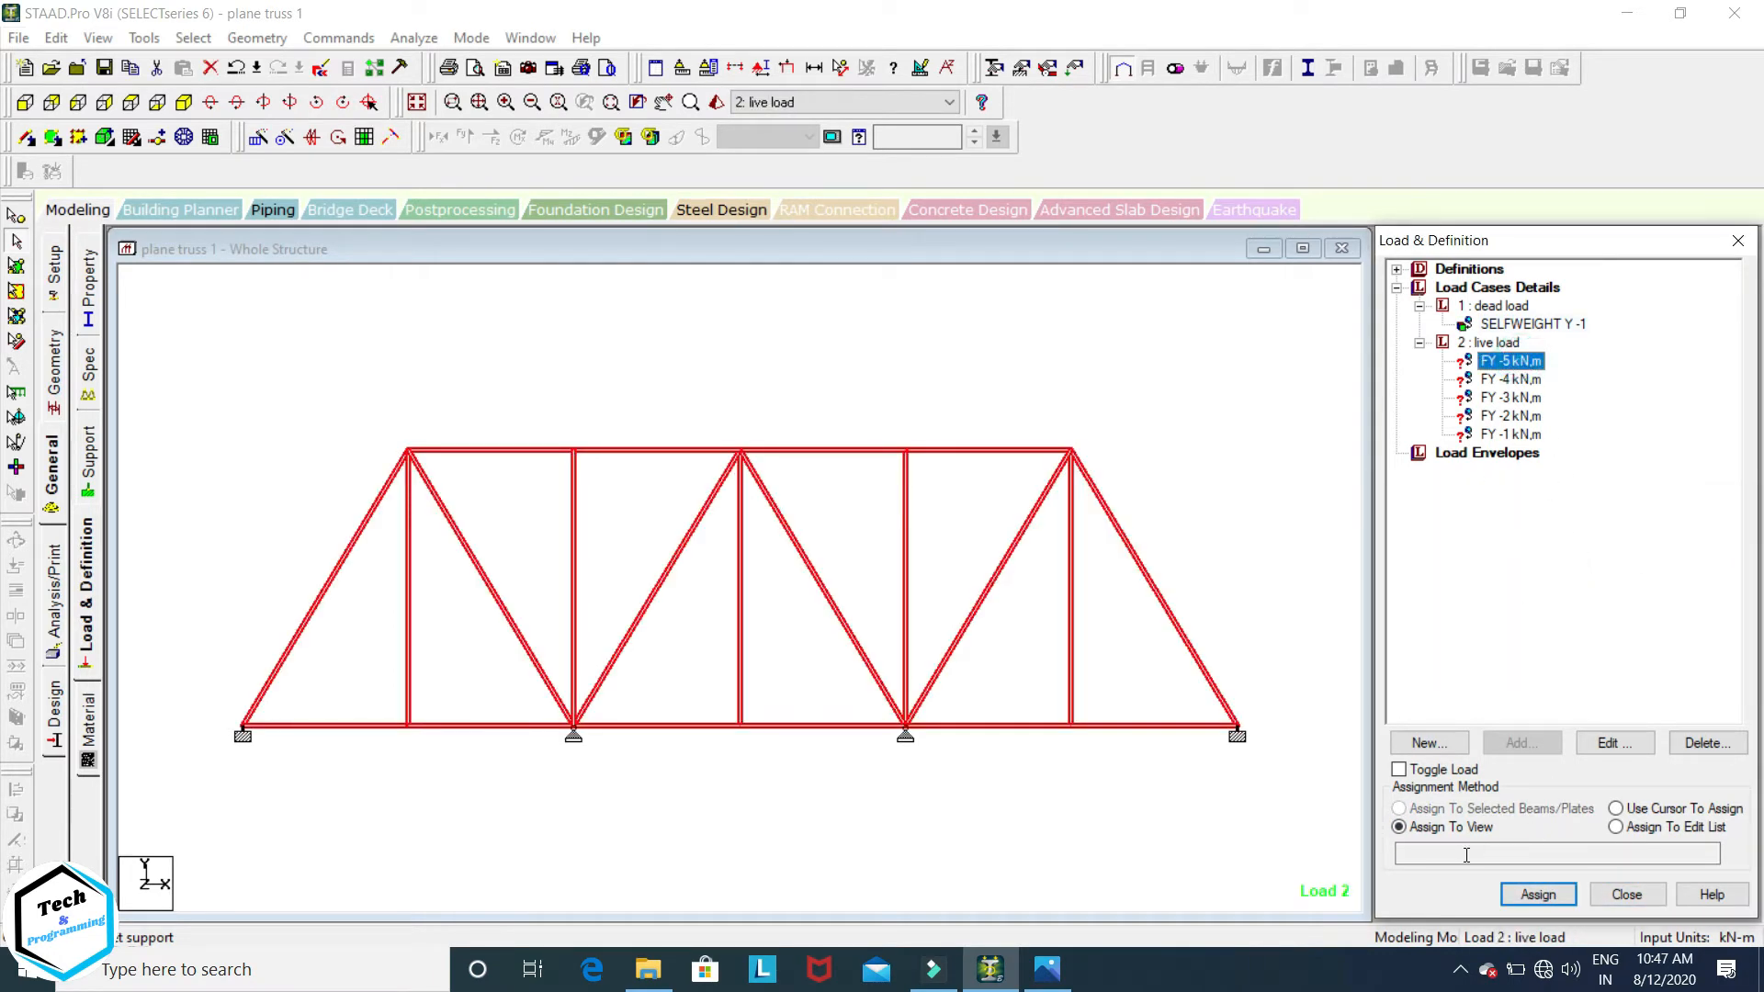
left_click(1615, 808)
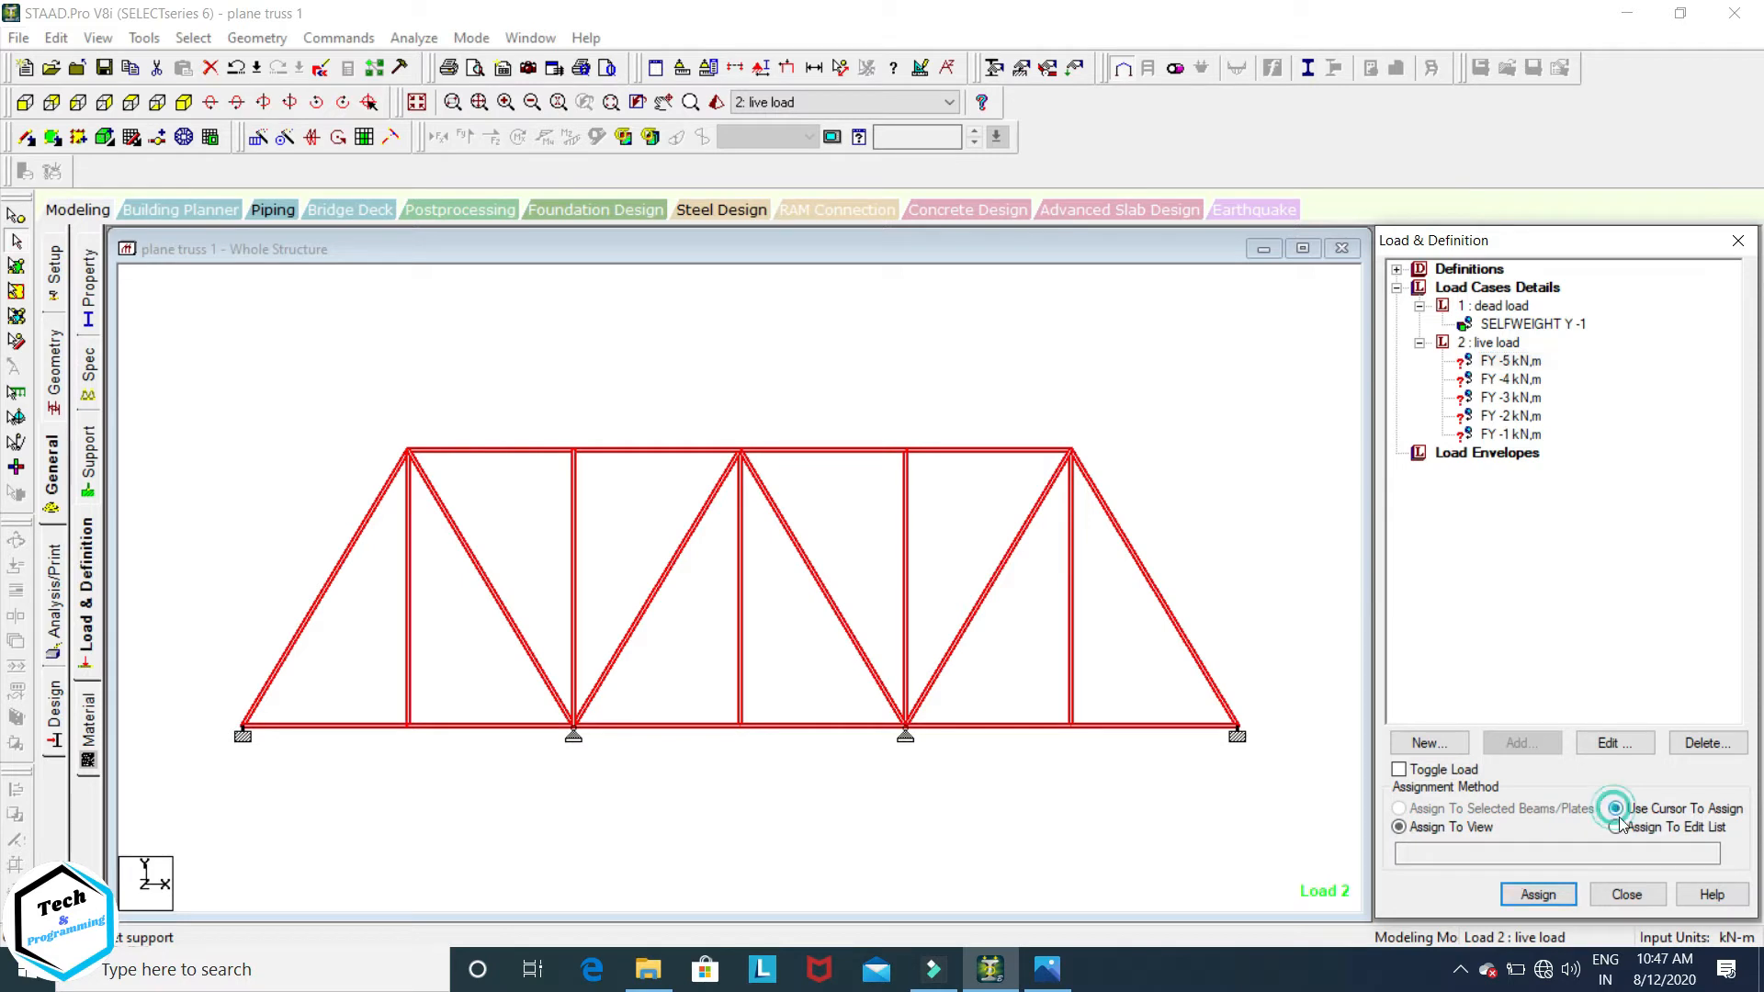
left_click(1538, 894)
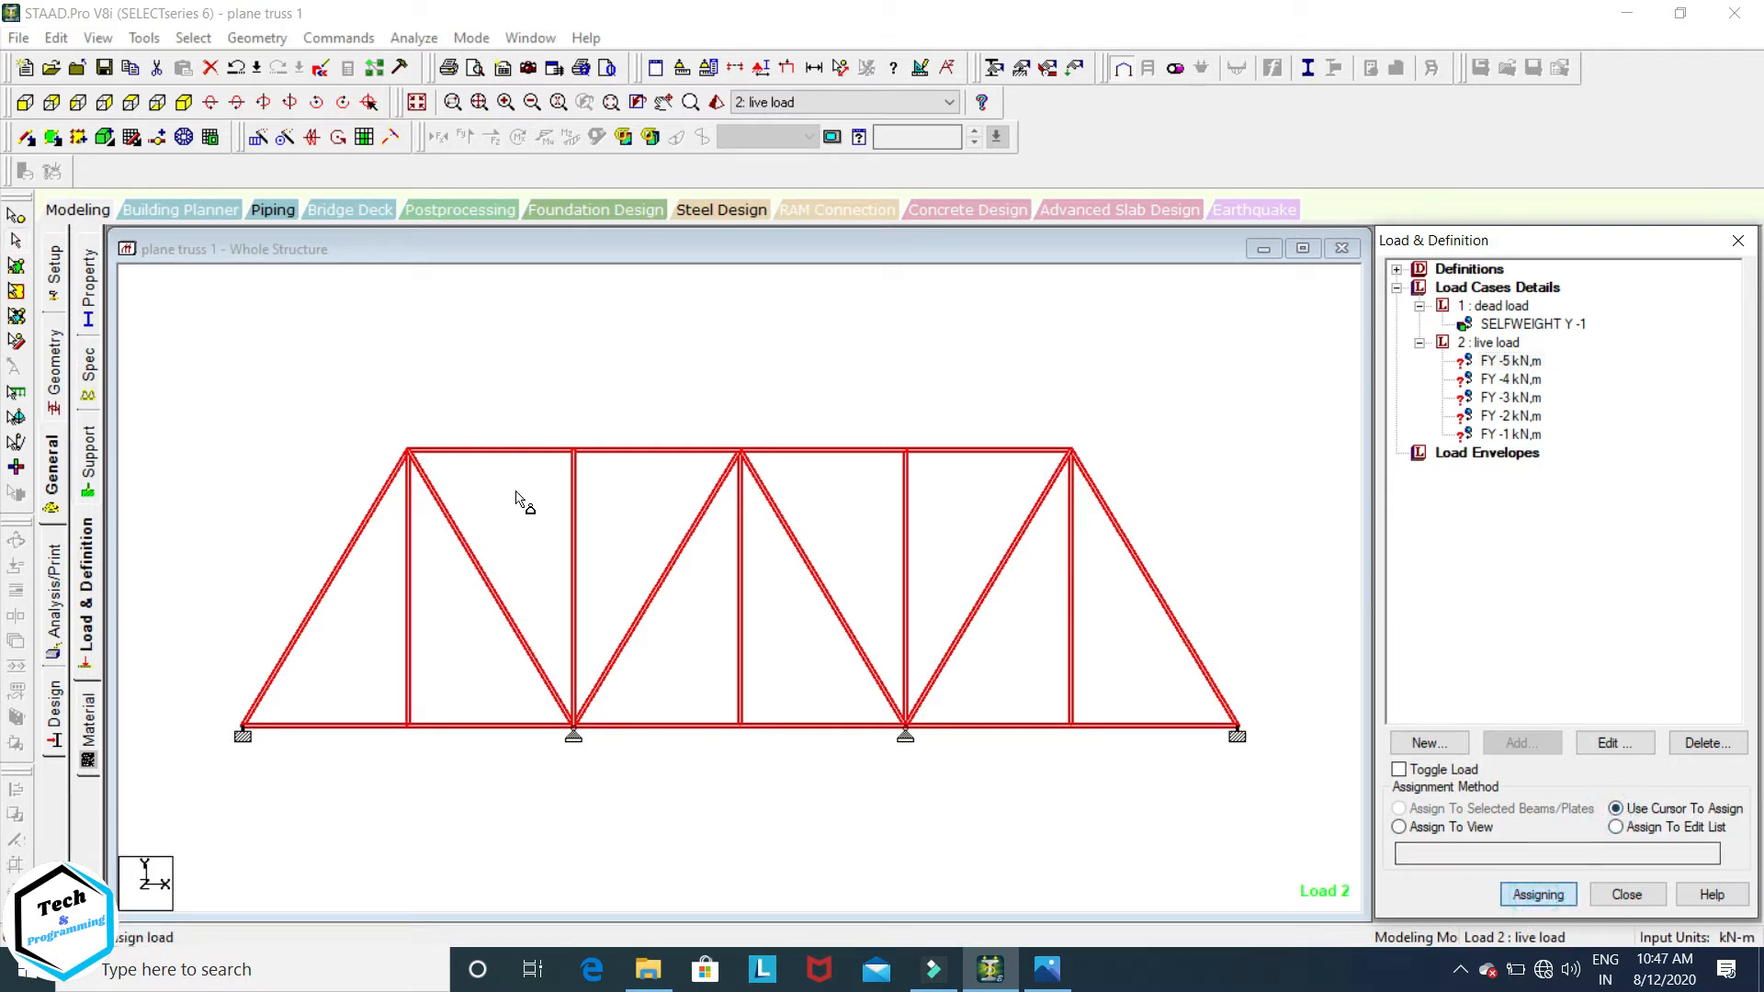
left_click(409, 452)
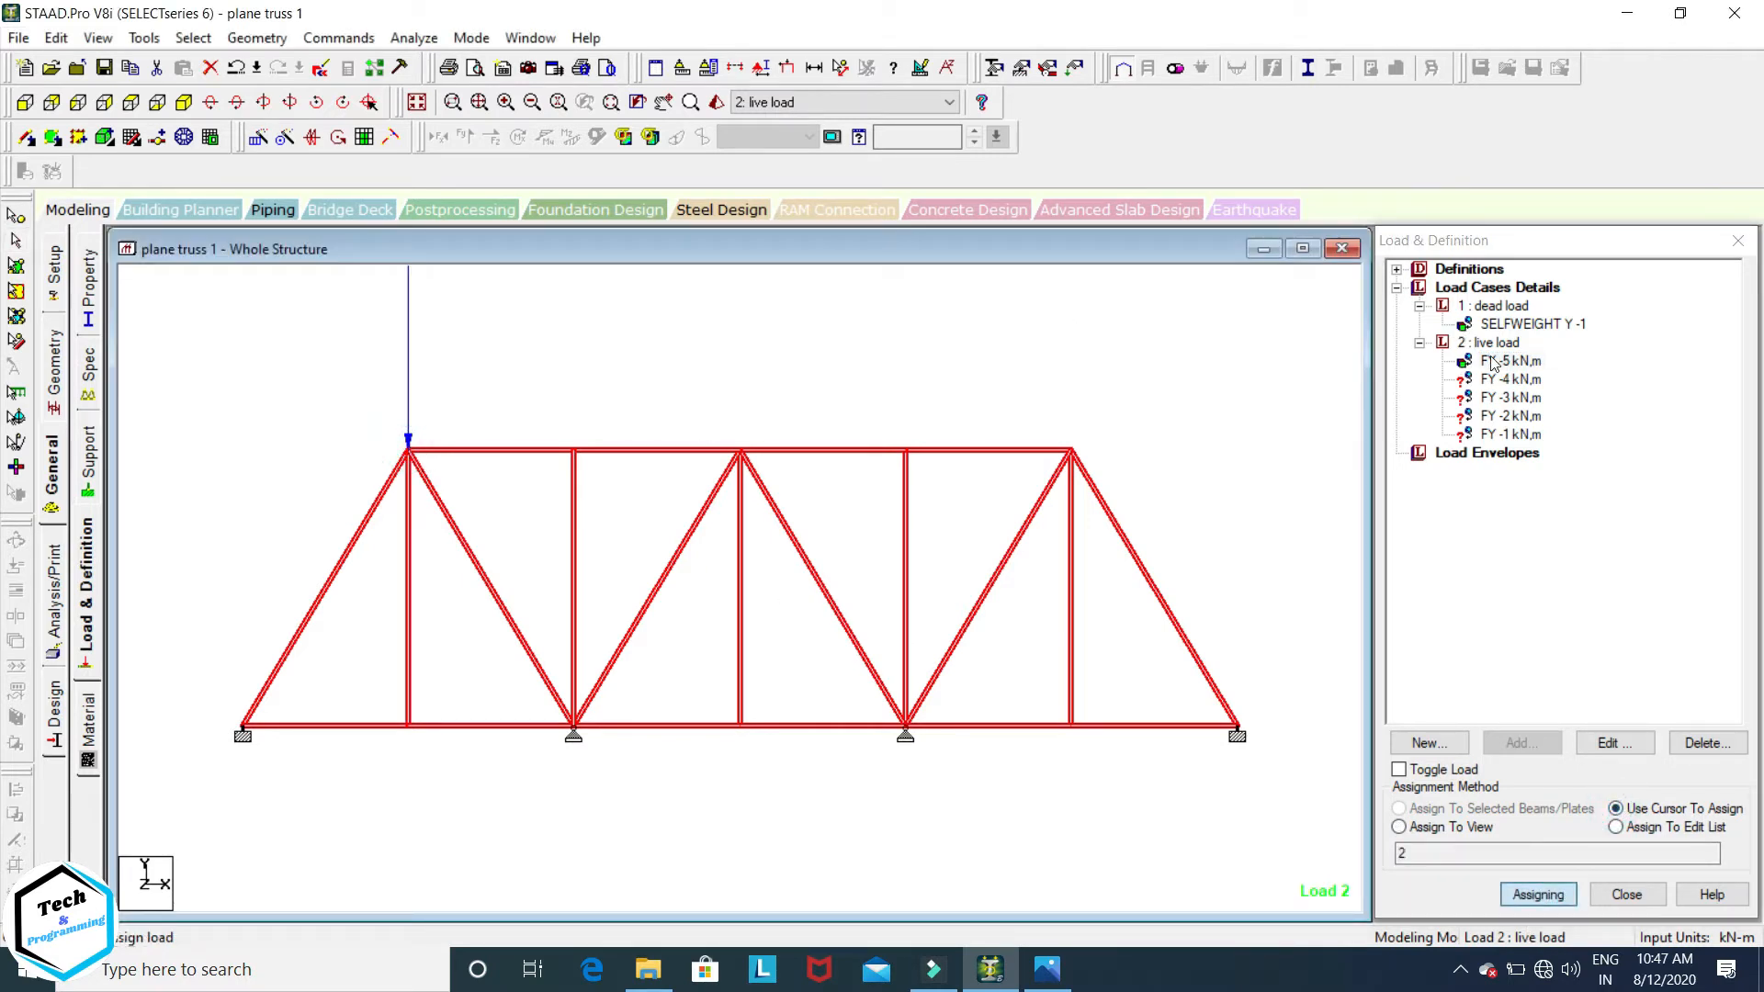
left_click(1520, 379)
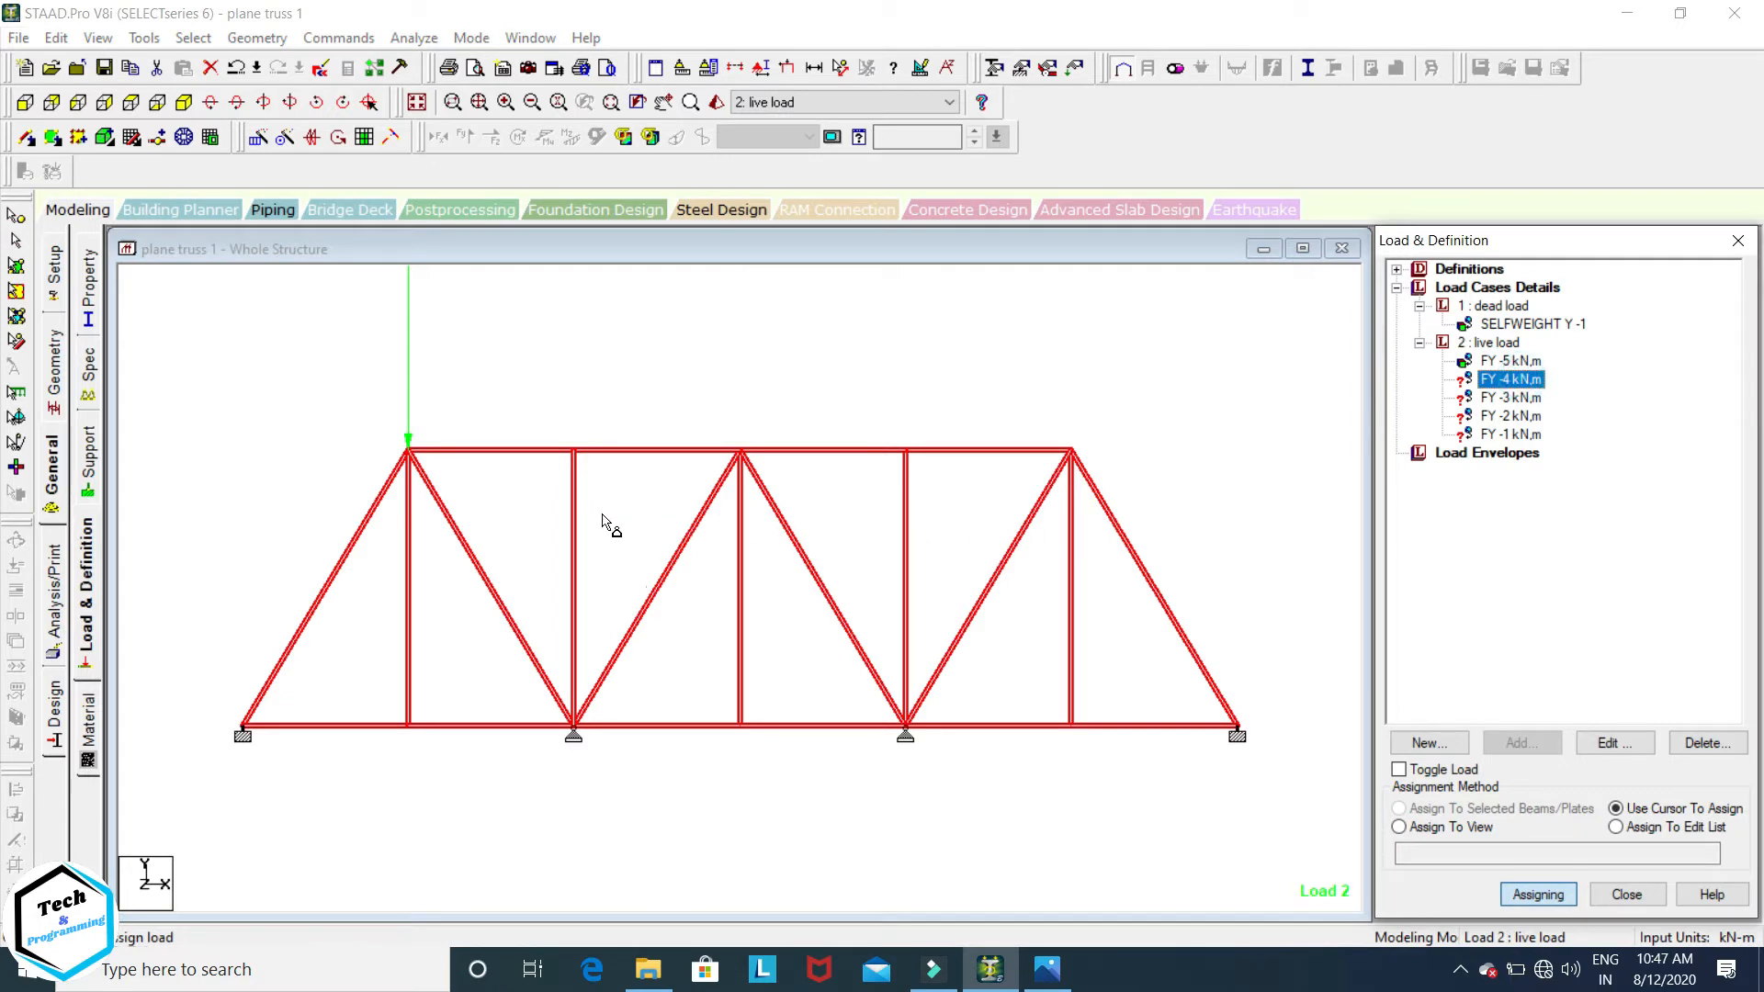
left_click(575, 452)
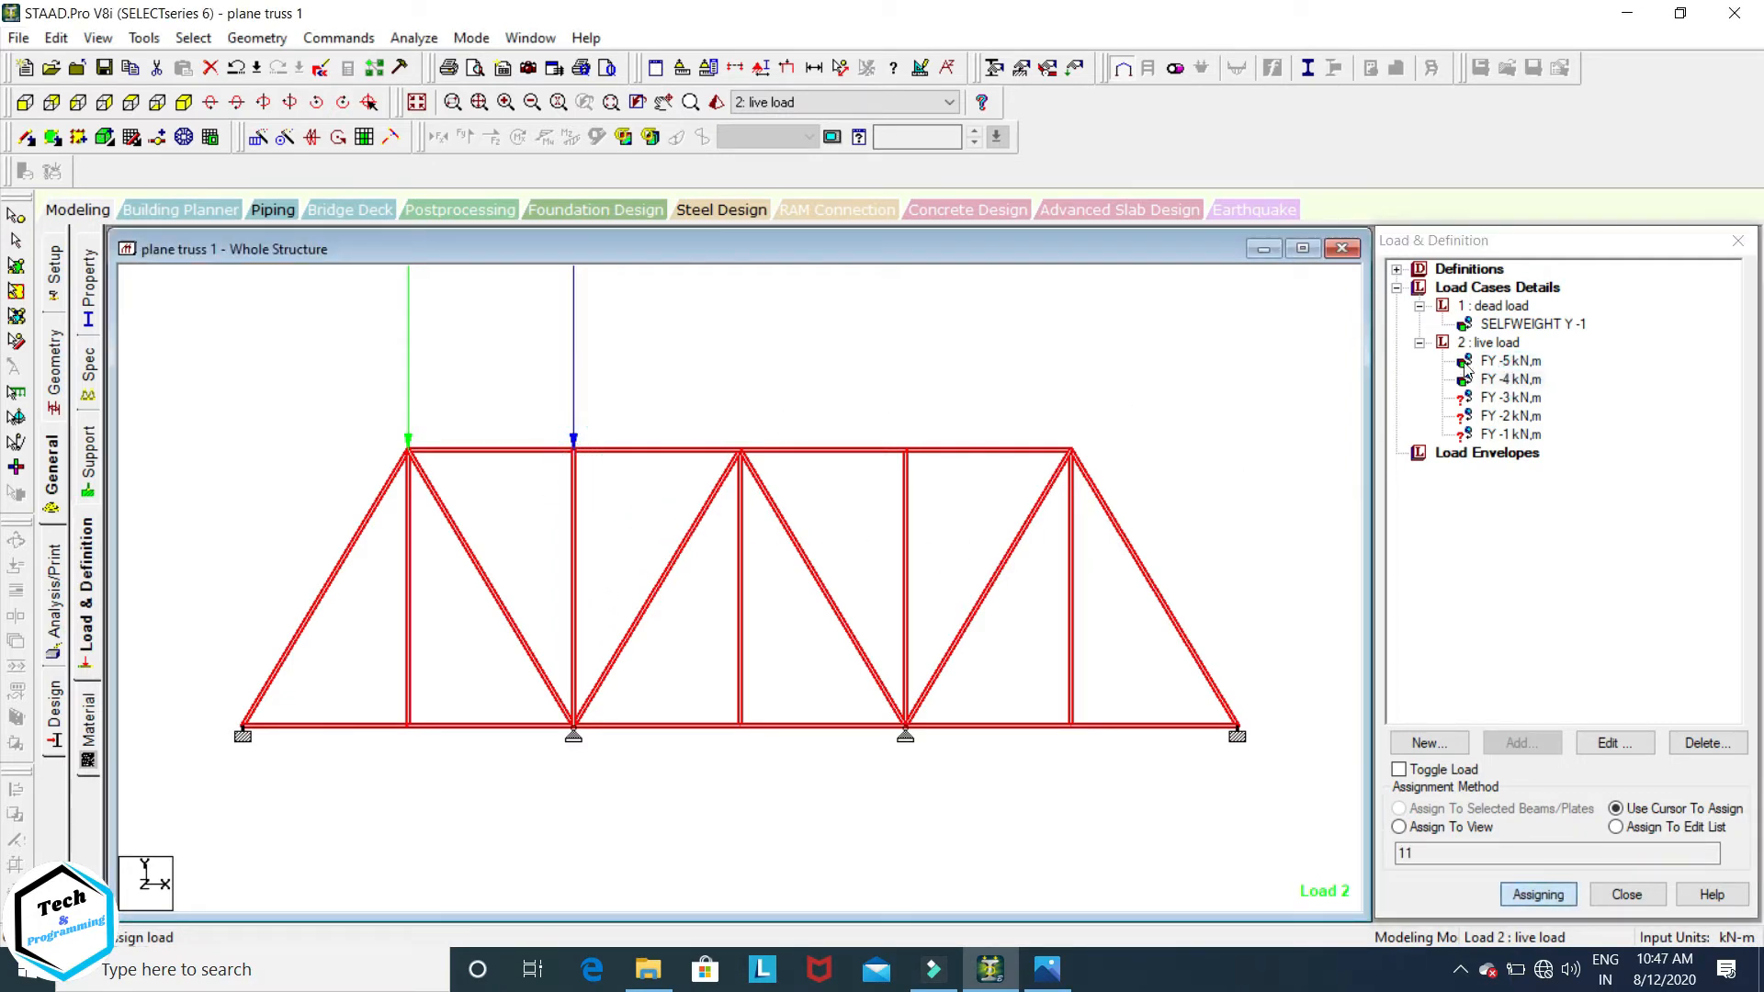
Step: Assign the -3 kN, -2 kN and -1 kN nodal loads with the cursor to the top chord nodes at X = 18, 24 and 30 m
left_click(1491, 400)
left_click(740, 451)
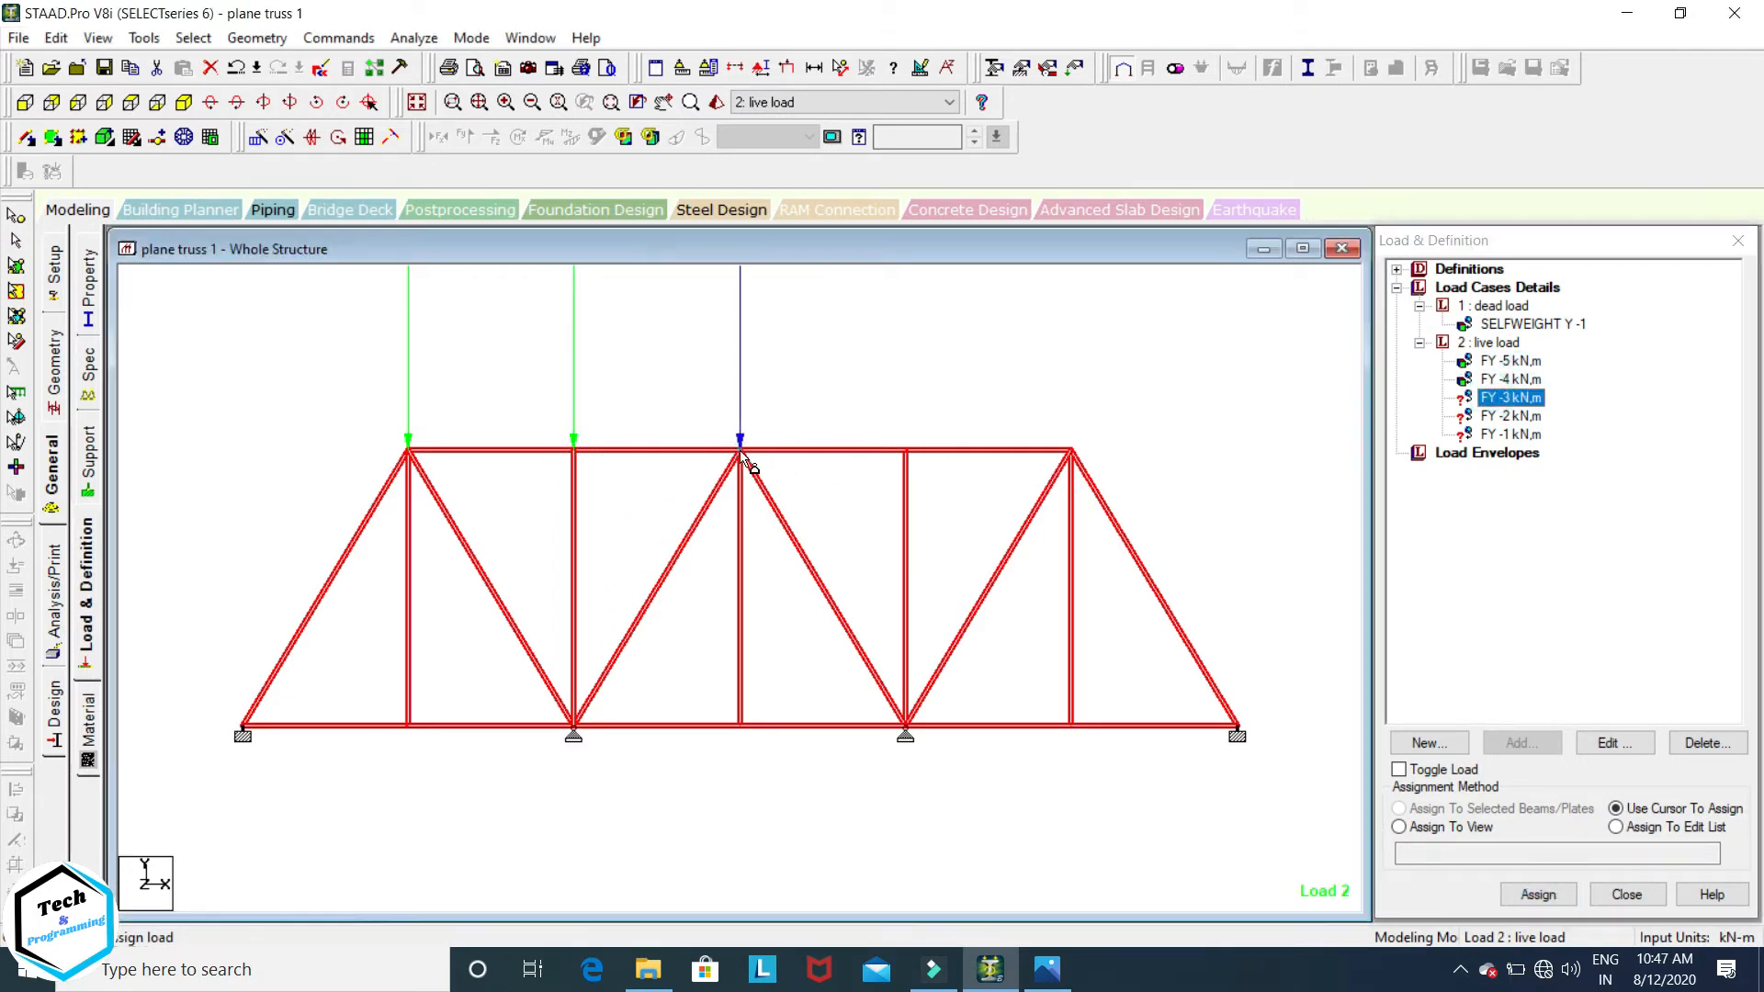
left_click(1508, 416)
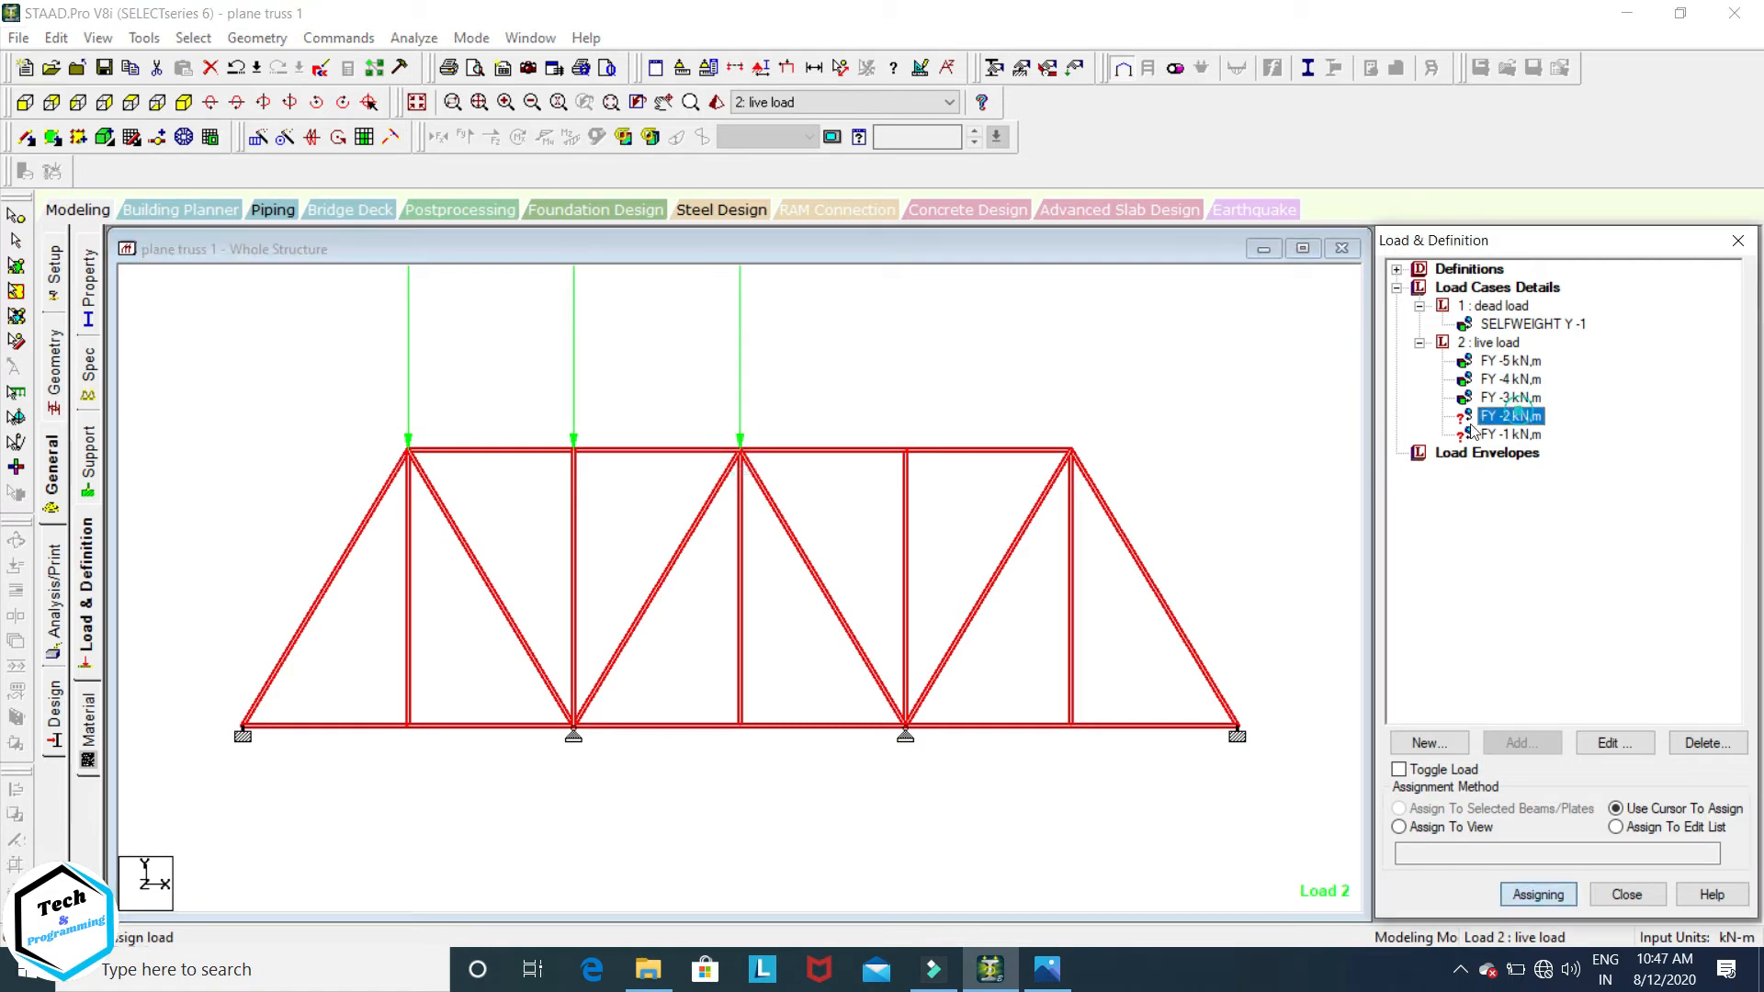
left_click(905, 448)
left_click(905, 450)
left_click(1521, 433)
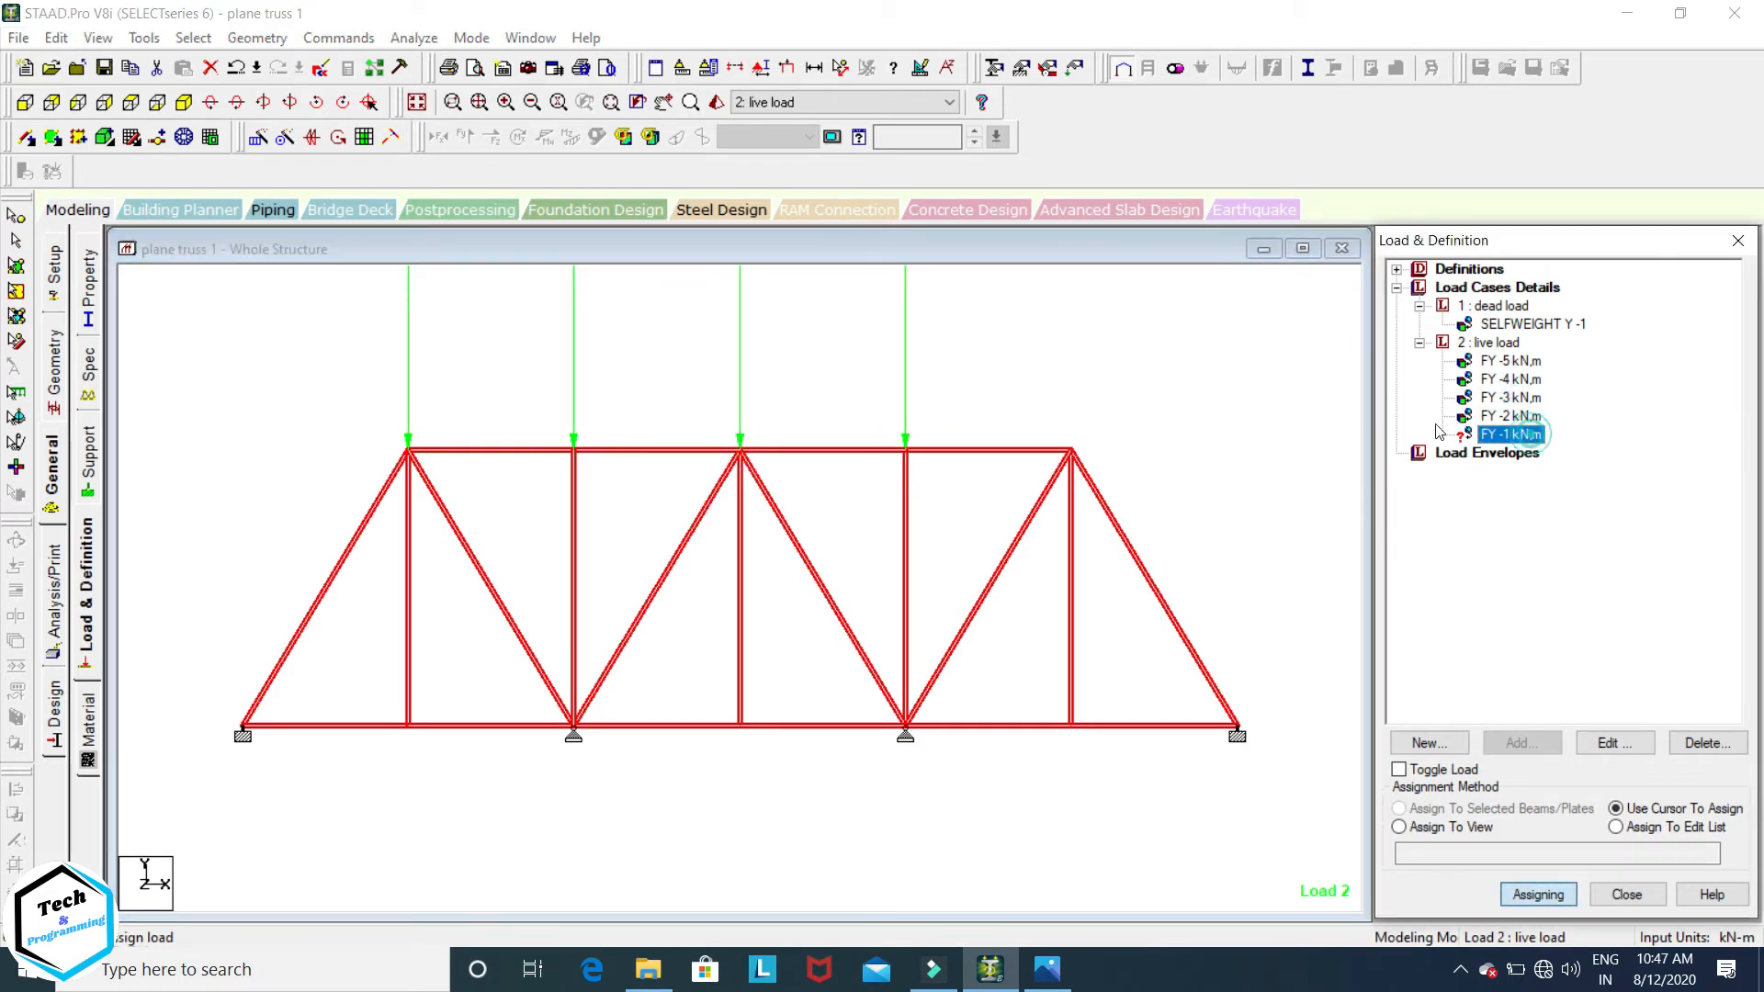
left_click(1073, 450)
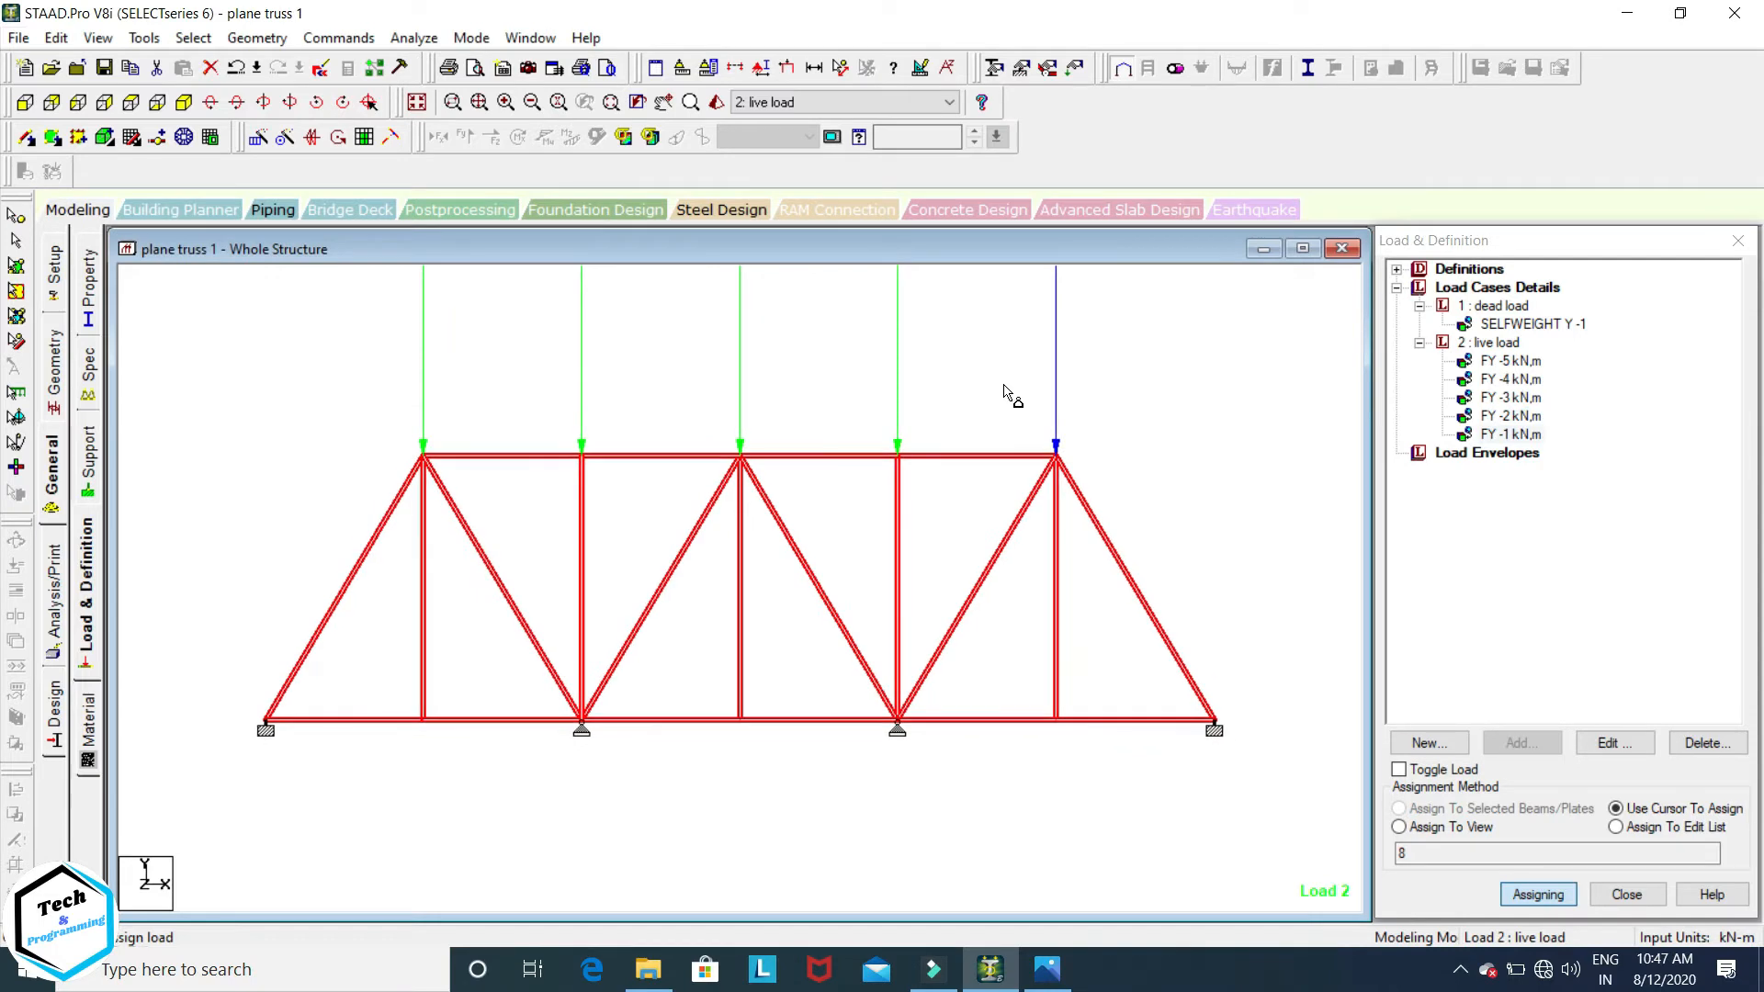
left_click(787, 68)
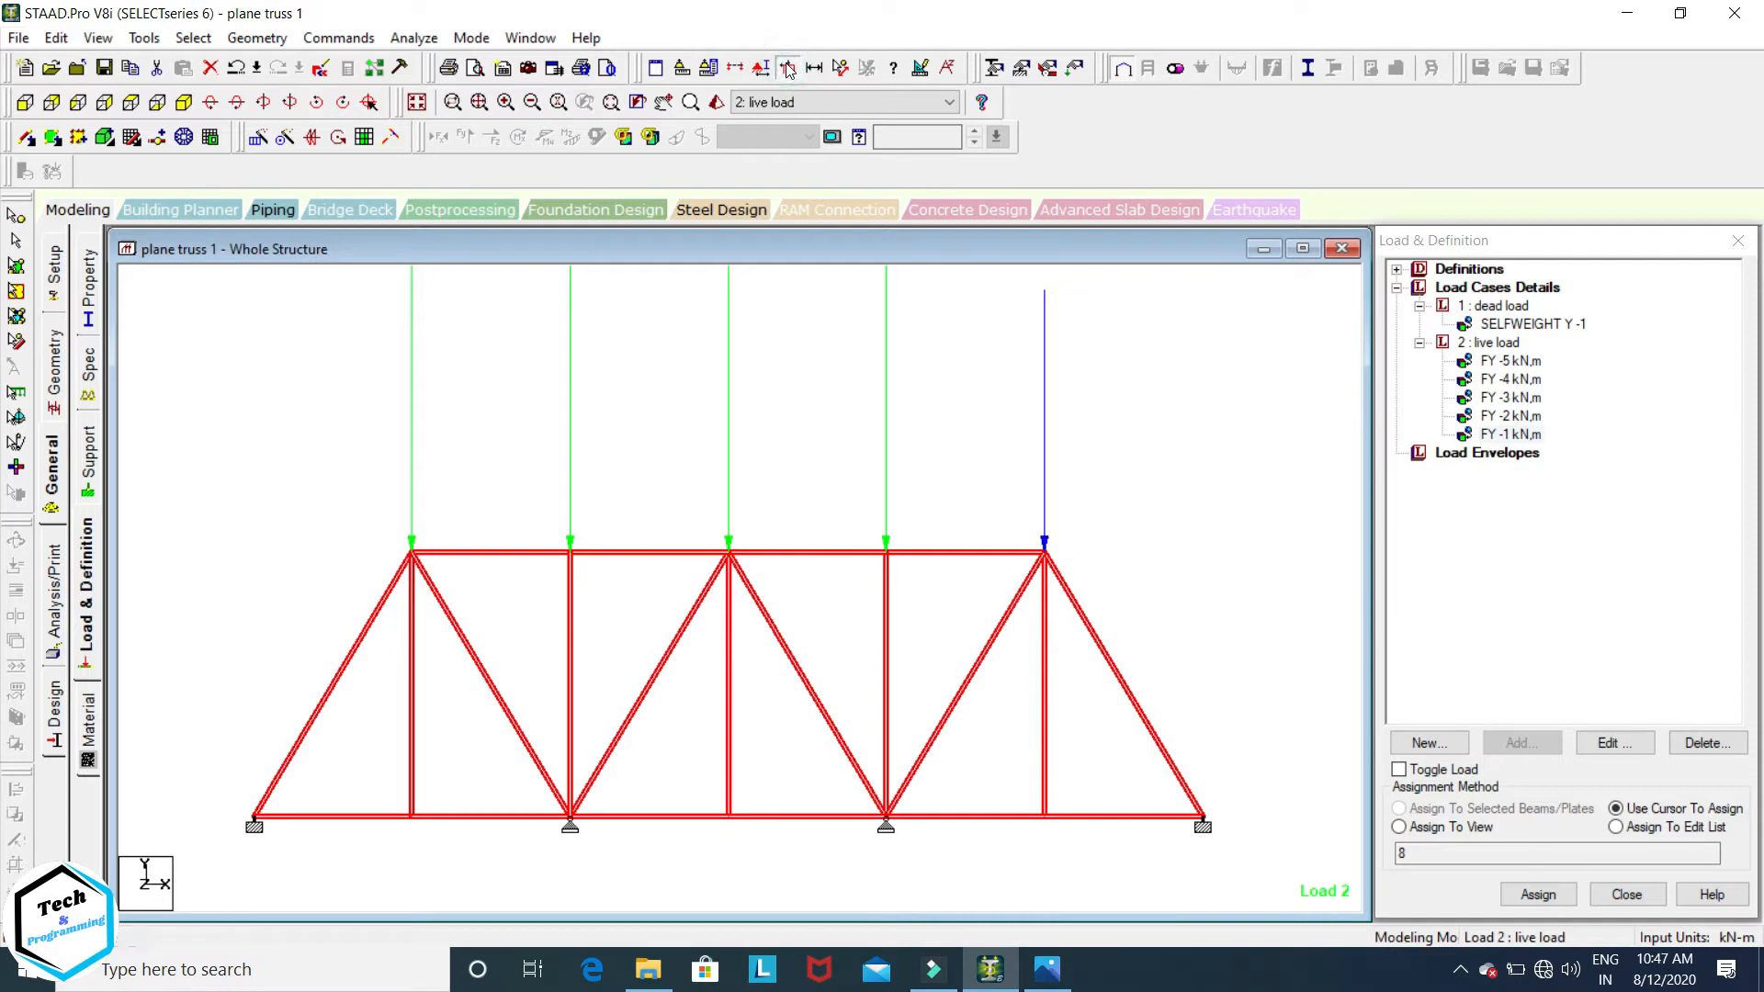
scroll(793, 320, "down", 5)
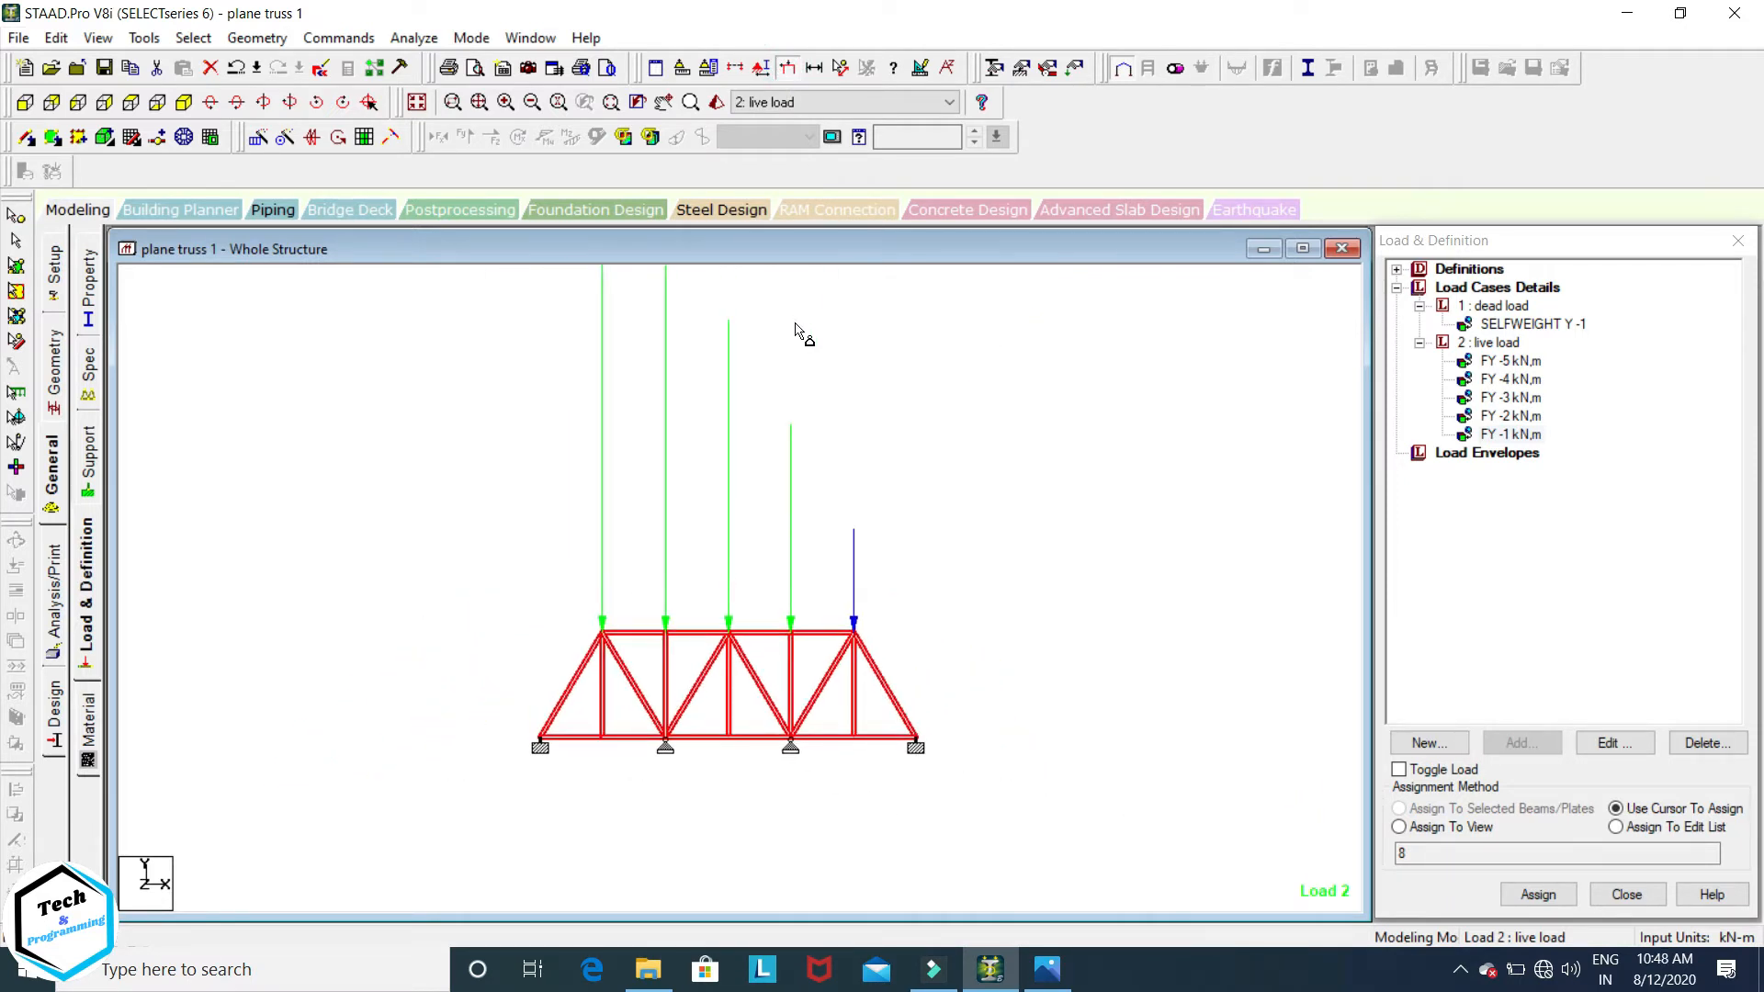
Step: Set the point force load scale to 0.7 kN per m so the live load arrows fit above the truss, and clear the member selection
middle_click_drag(795, 328, 771, 410)
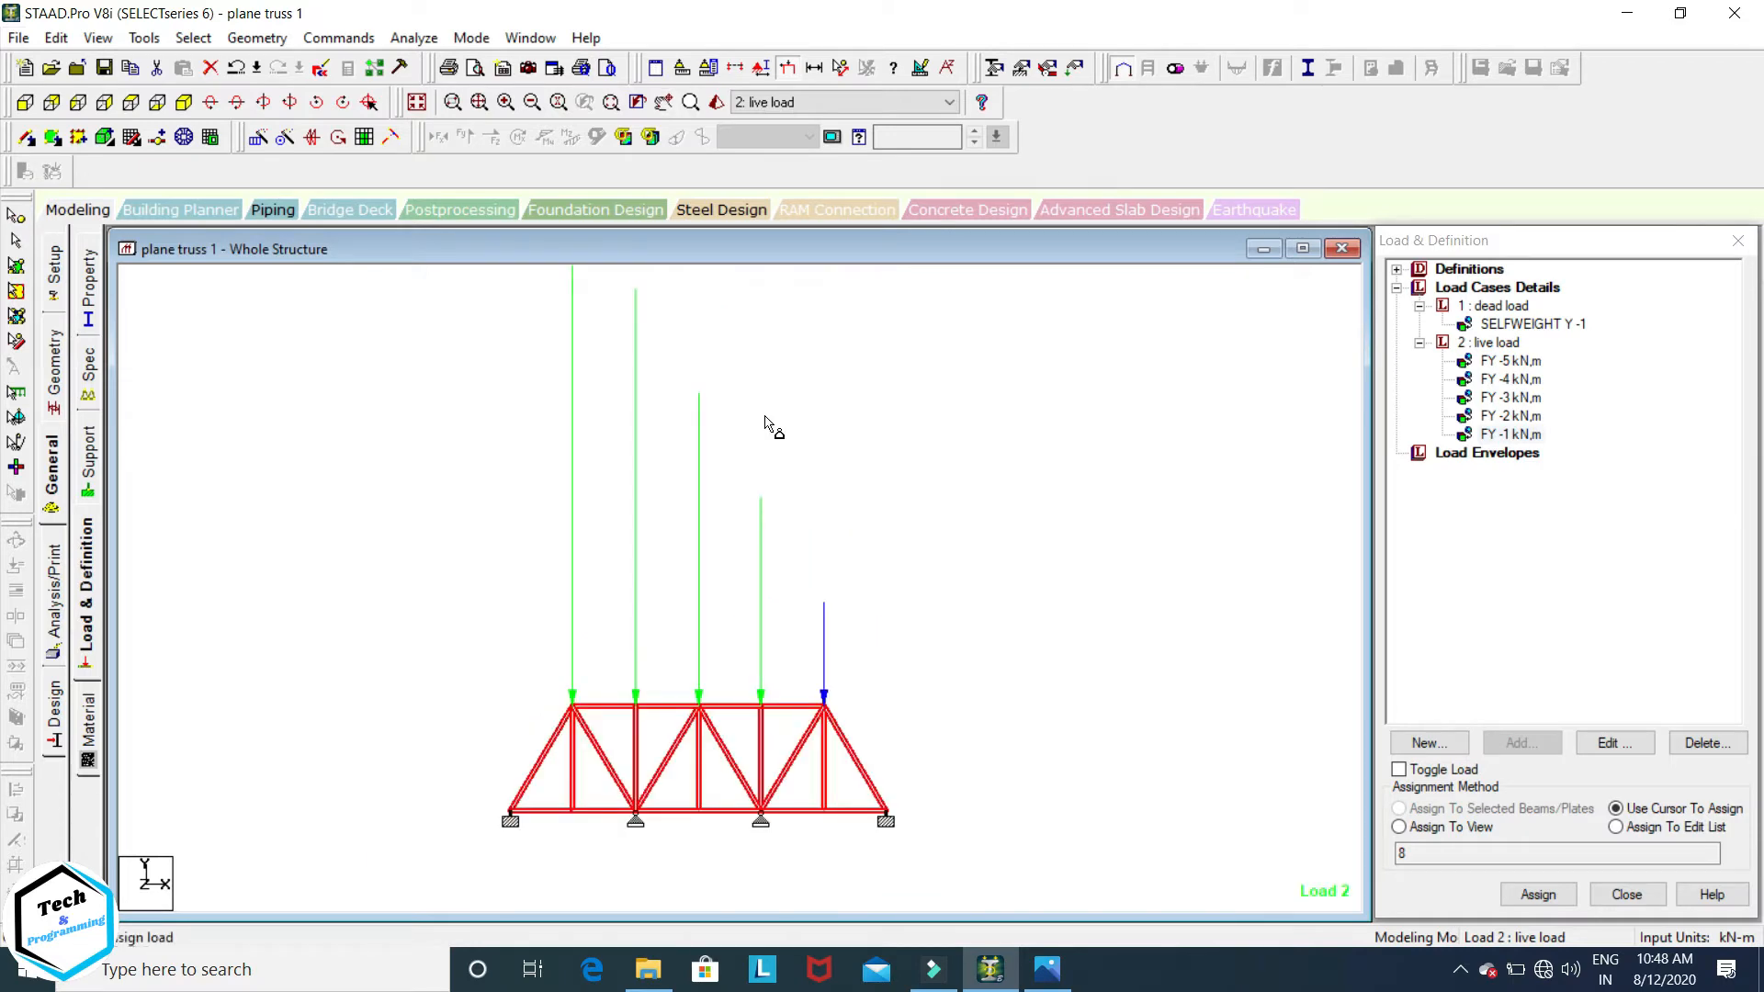
left_click(920, 68)
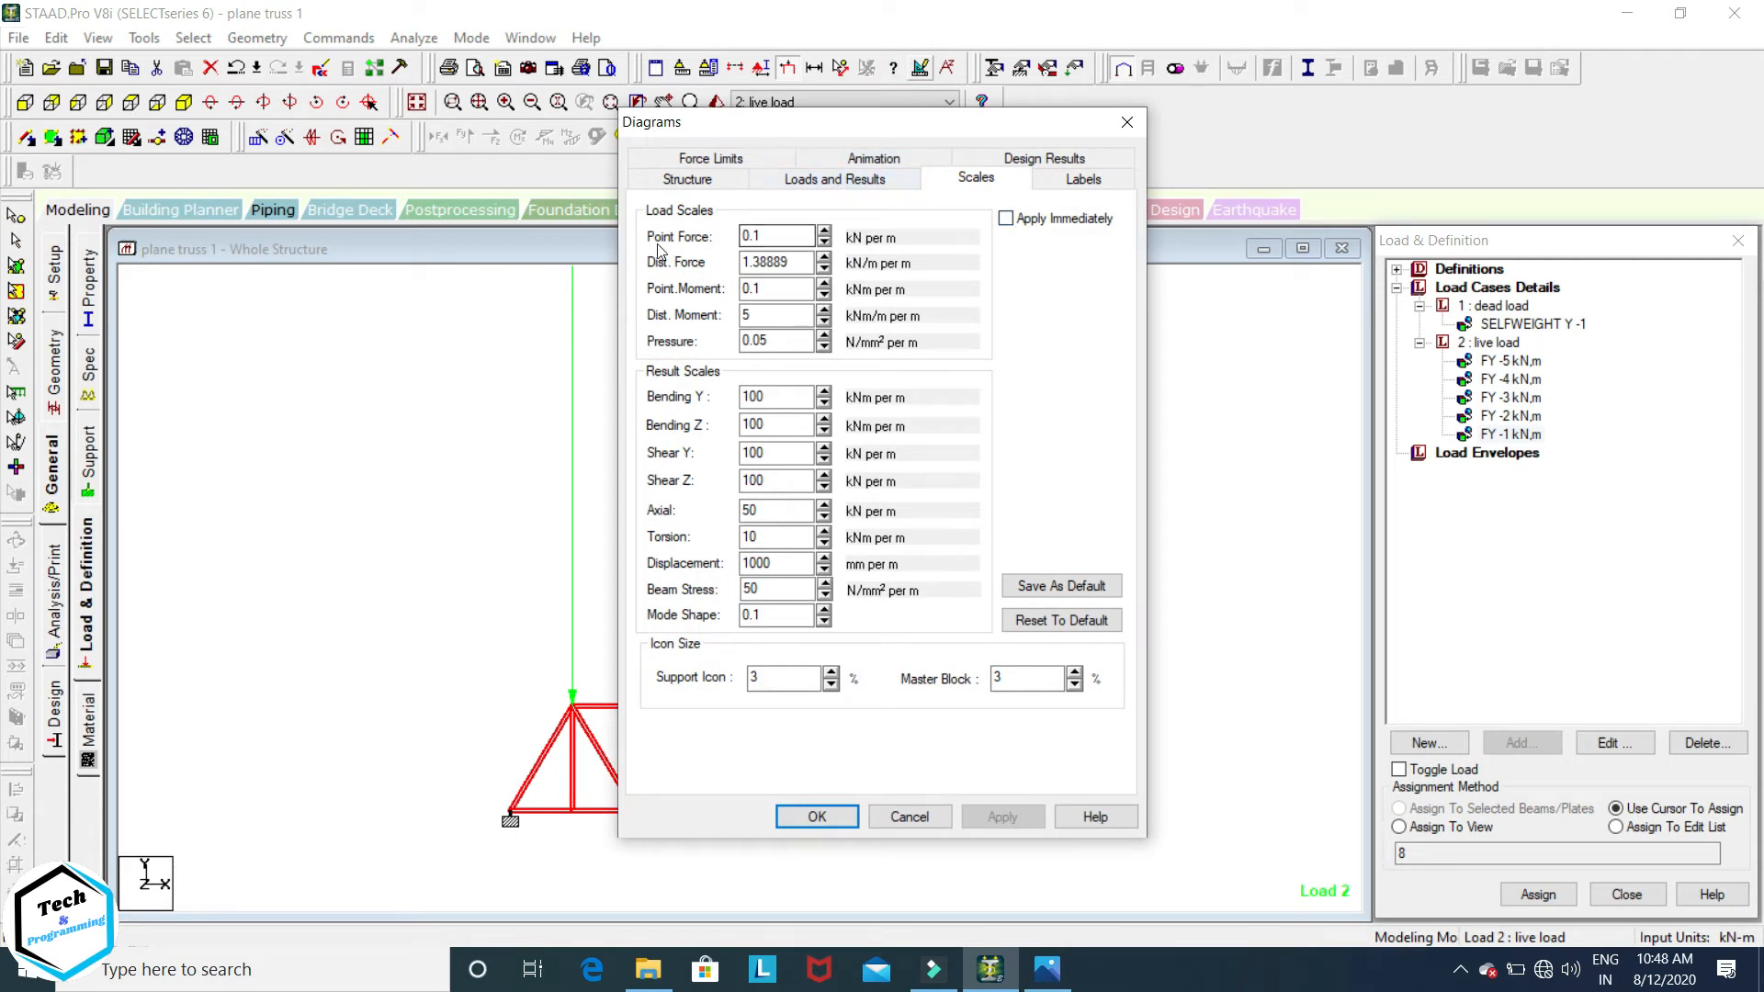
left_click(824, 230)
left_click(824, 230)
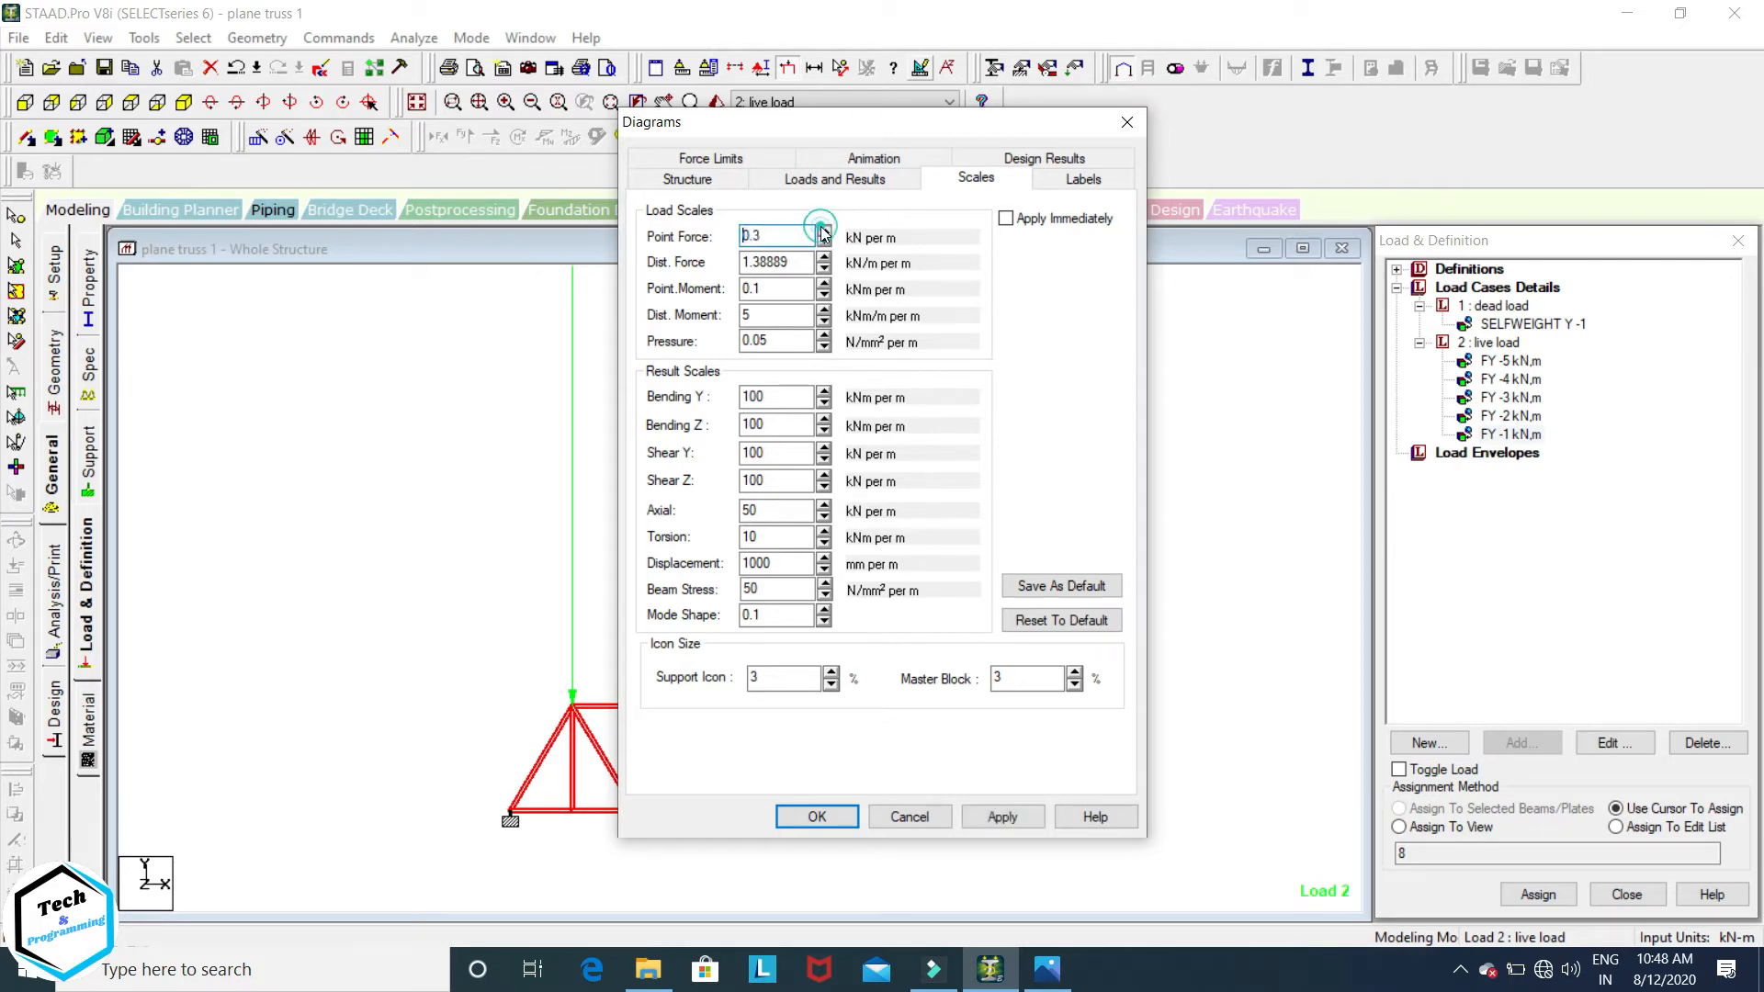
left_click(824, 231)
left_click(824, 230)
left_click(824, 231)
left_click(1003, 817)
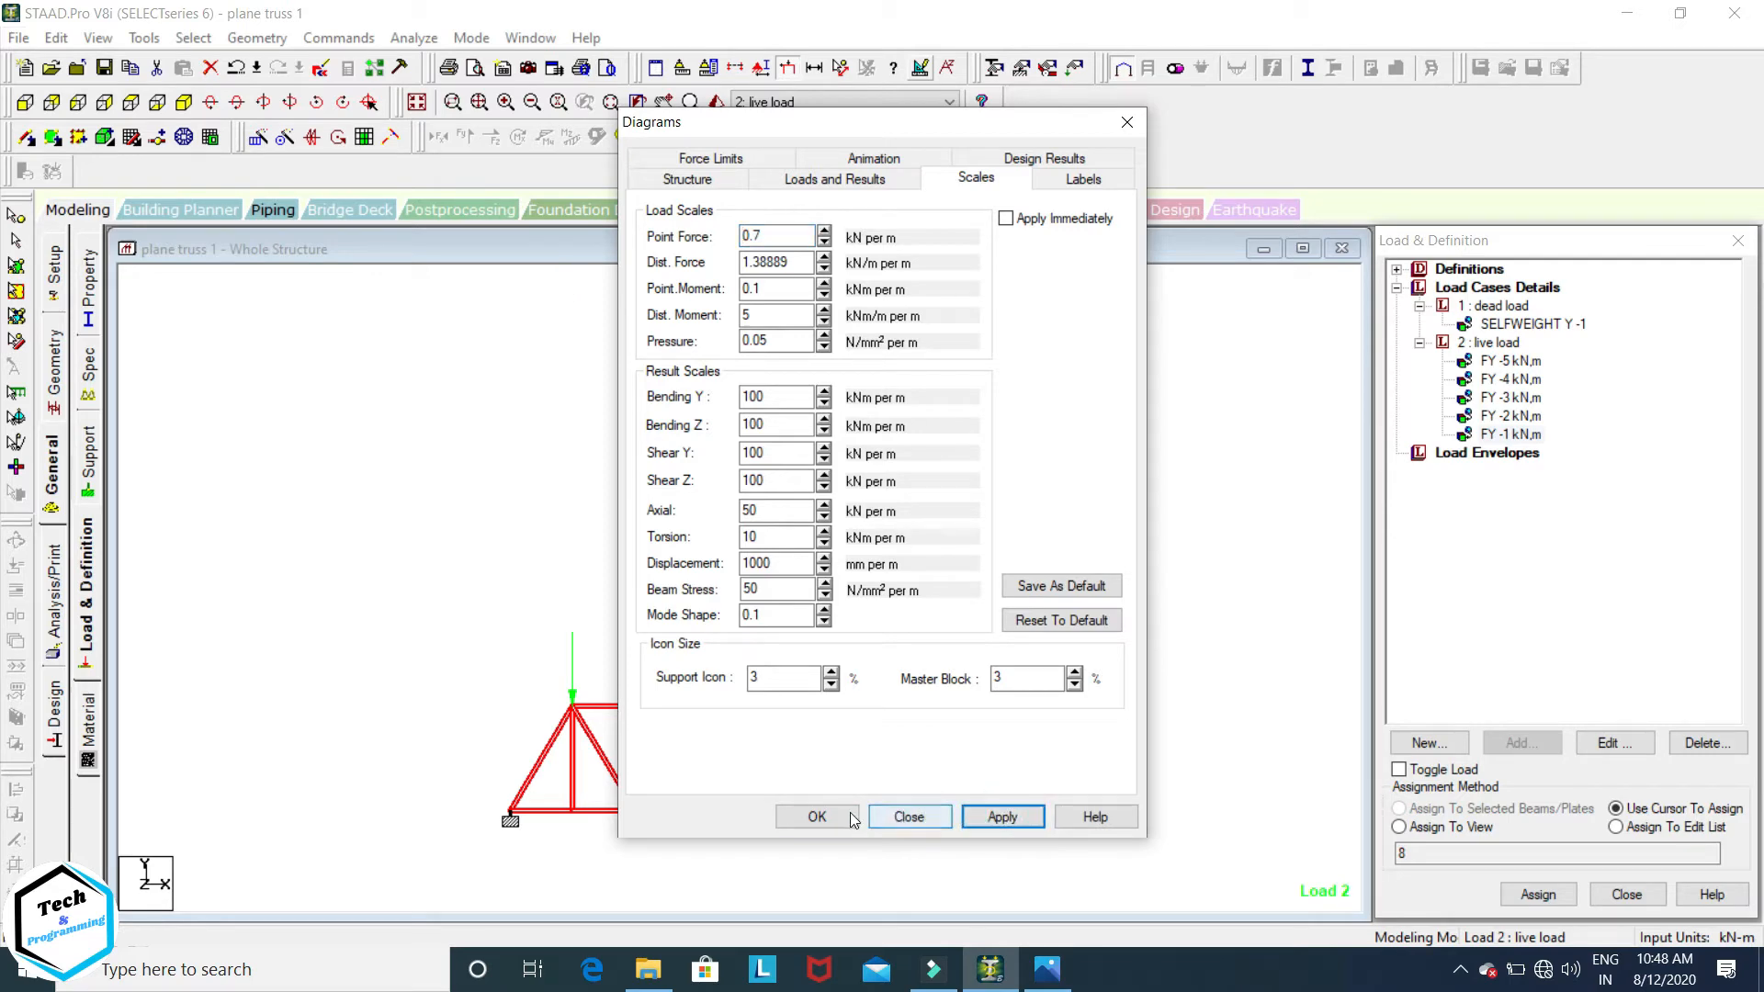
left_click(823, 816)
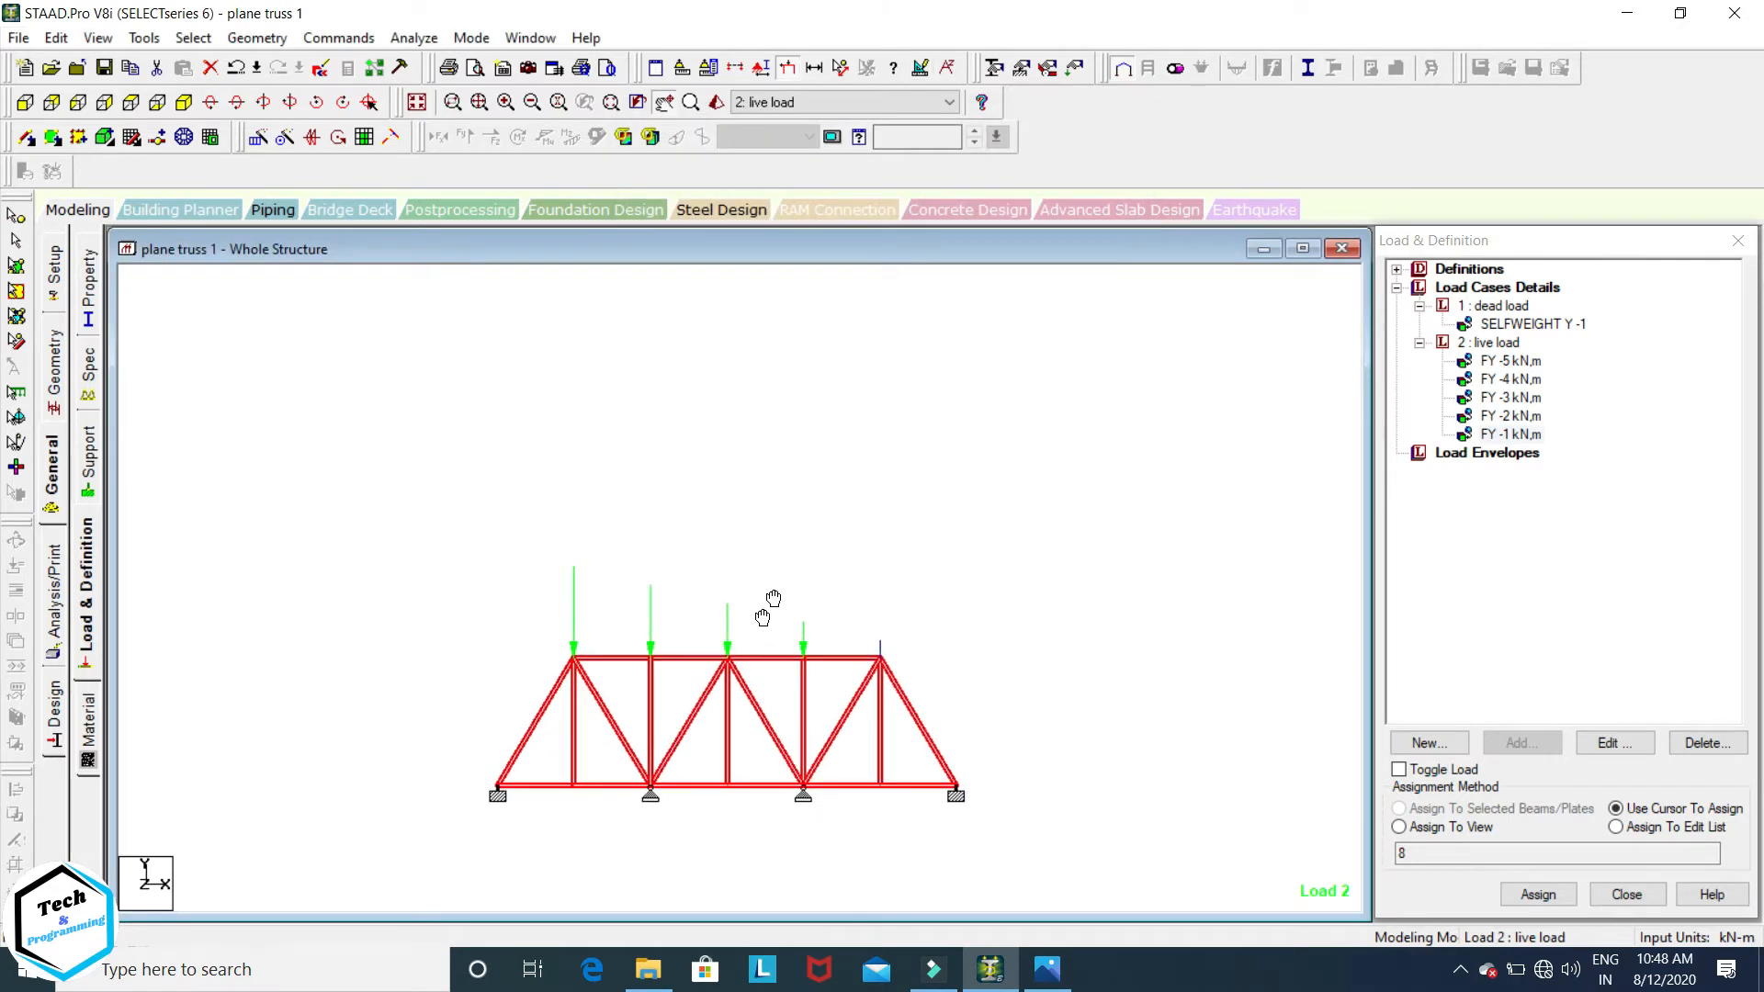
scroll(823, 481, "up", 4)
middle_click_drag(918, 460, 809, 518)
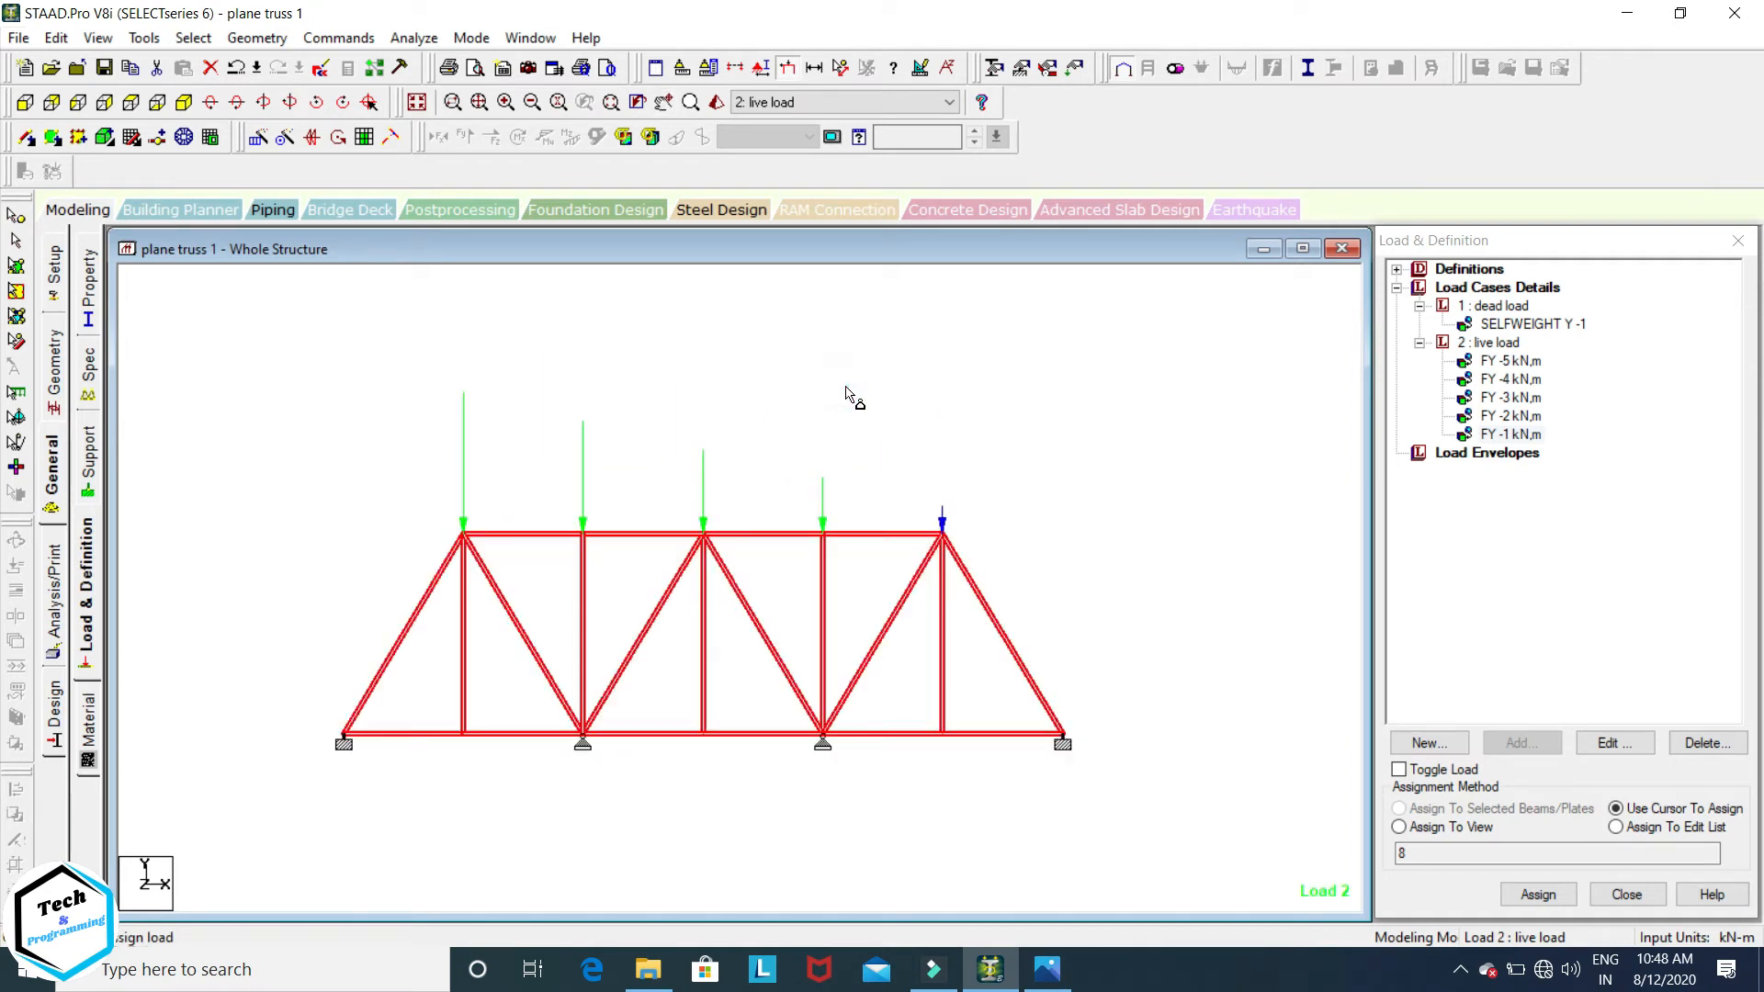
left_click(847, 394)
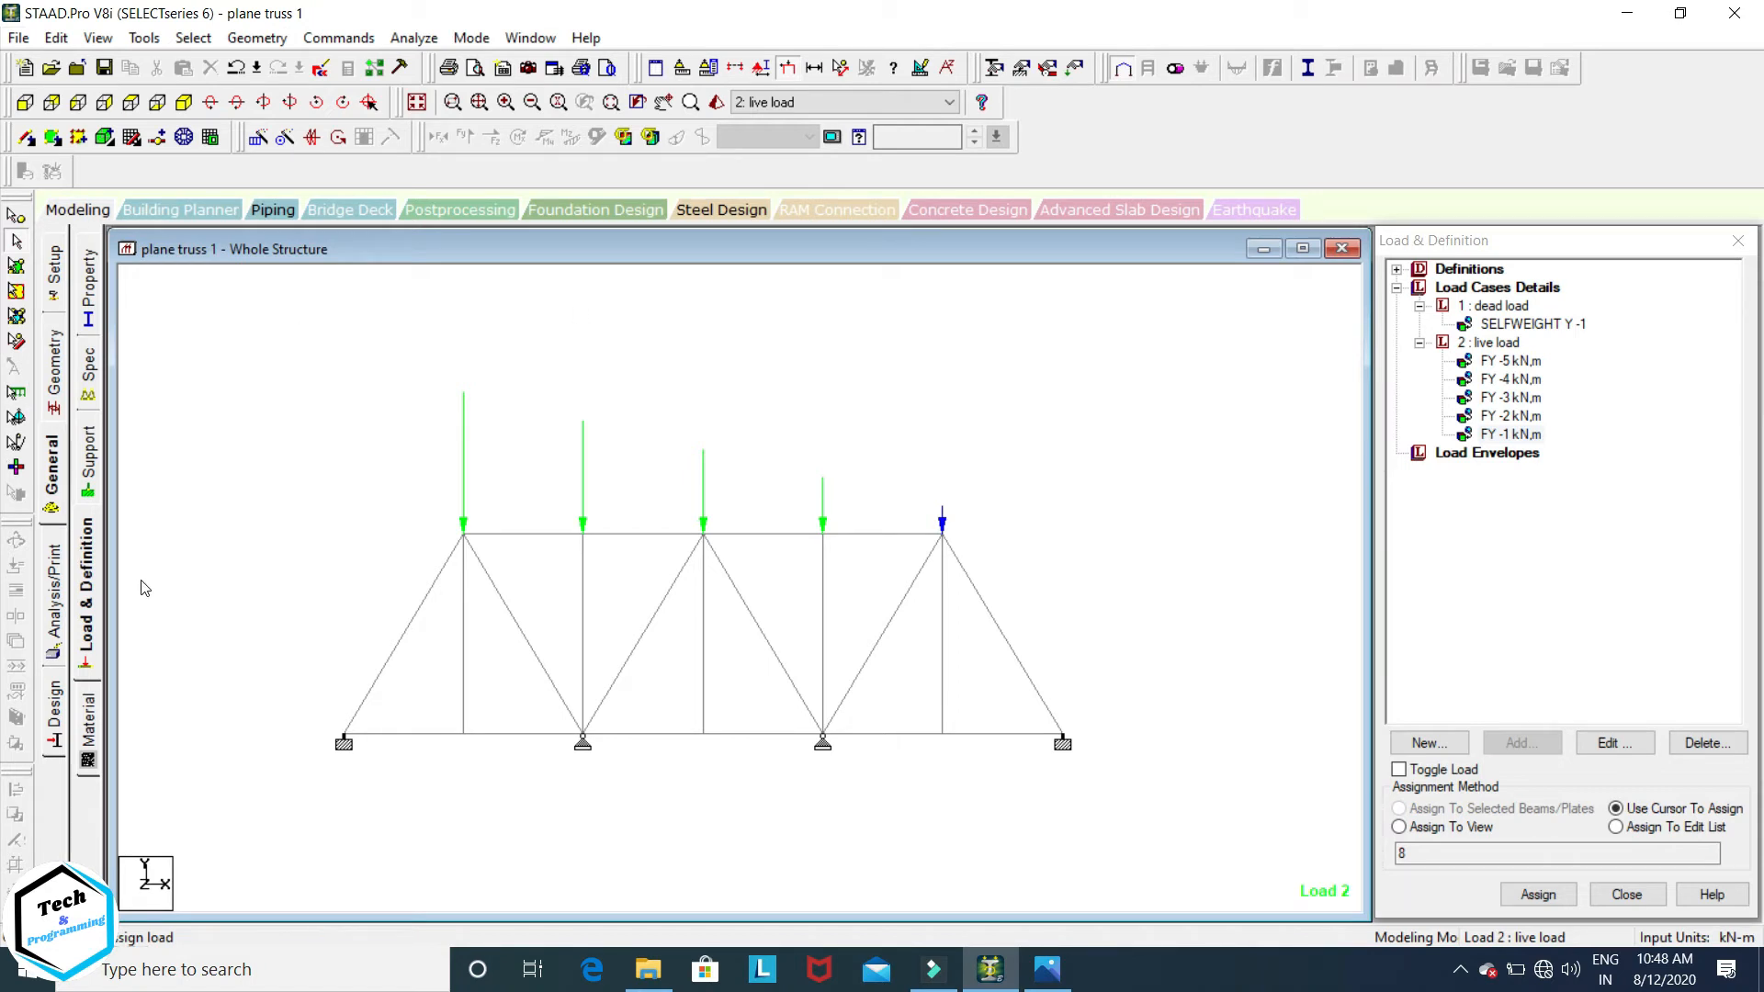
Step: Inspect the truss in a rotated 3D rendered view, and close that view
left_click(716, 99)
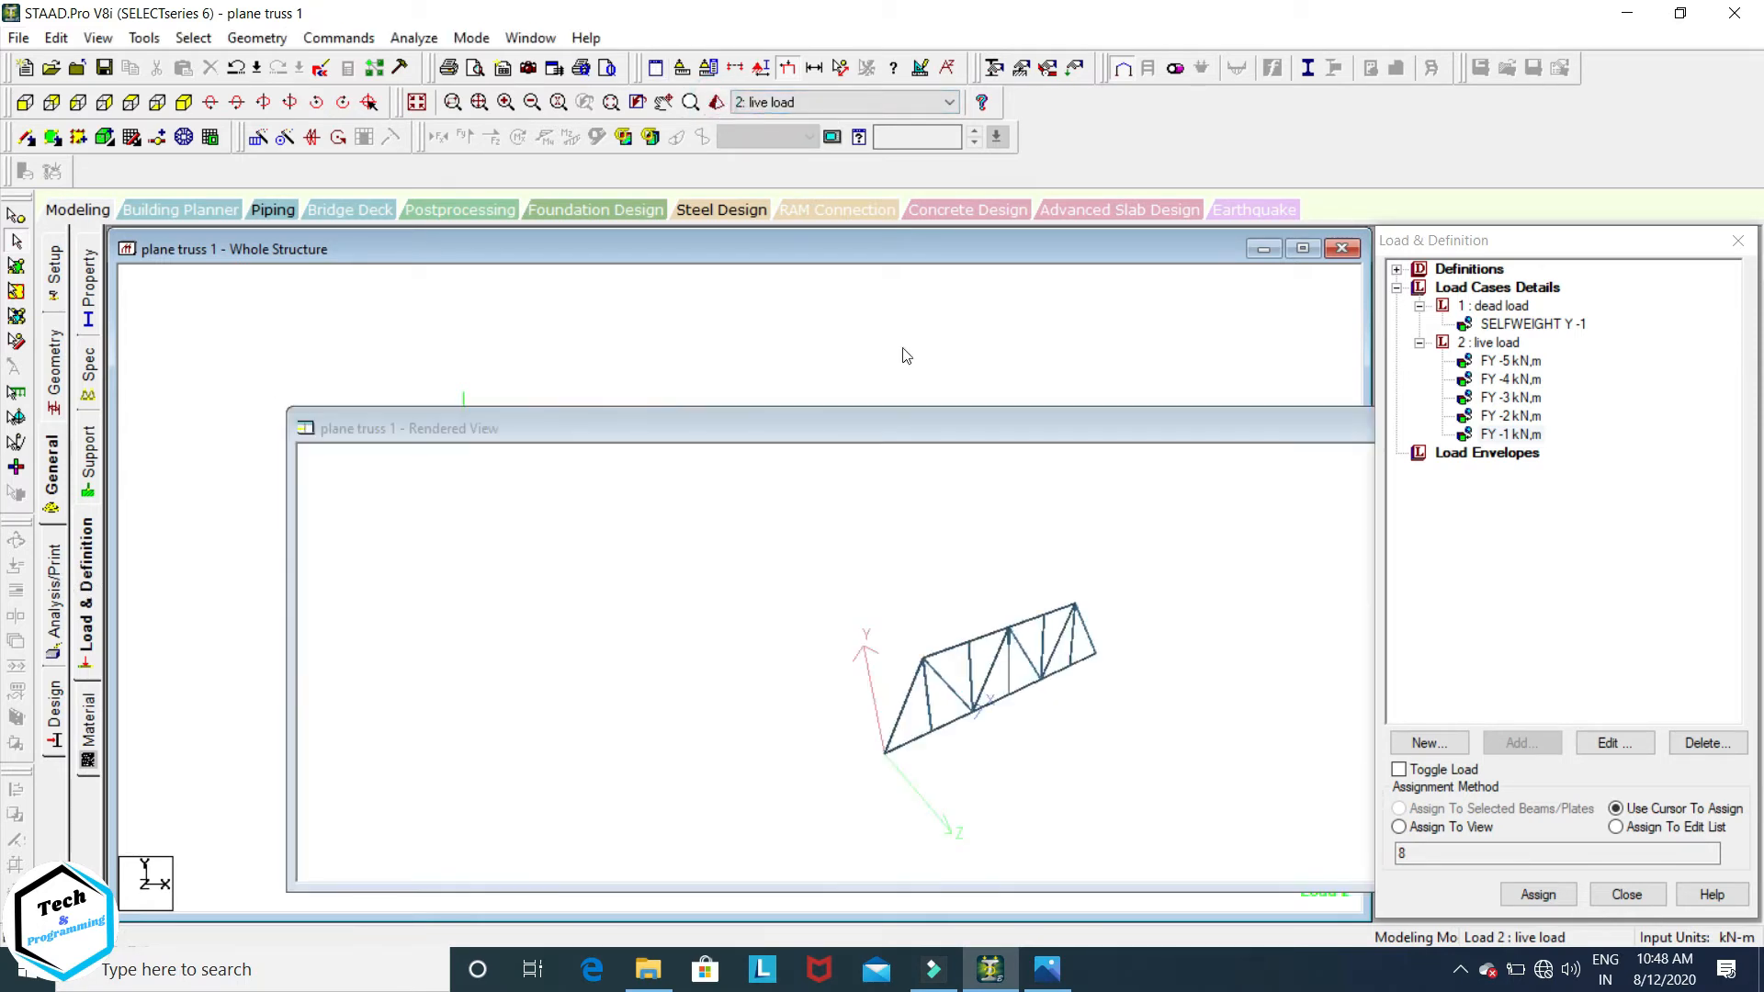
left_click_drag(1026, 680, 1066, 691)
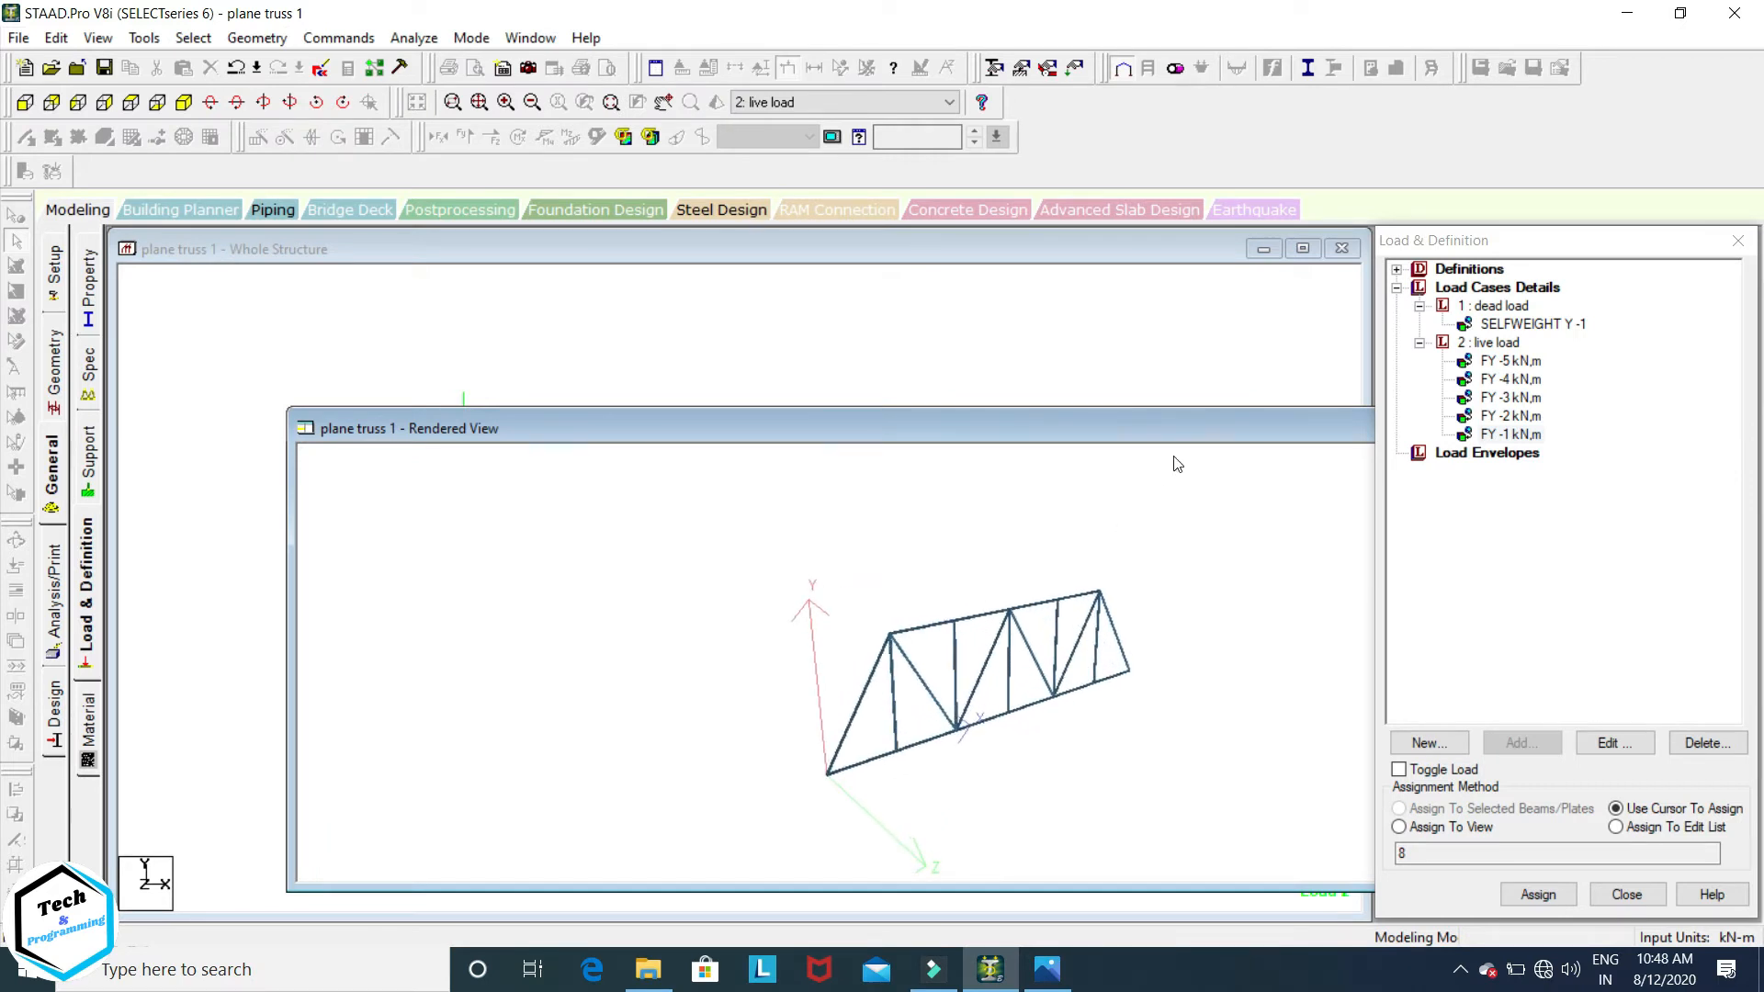
left_click(1194, 424)
left_click_drag(1194, 430, 984, 421)
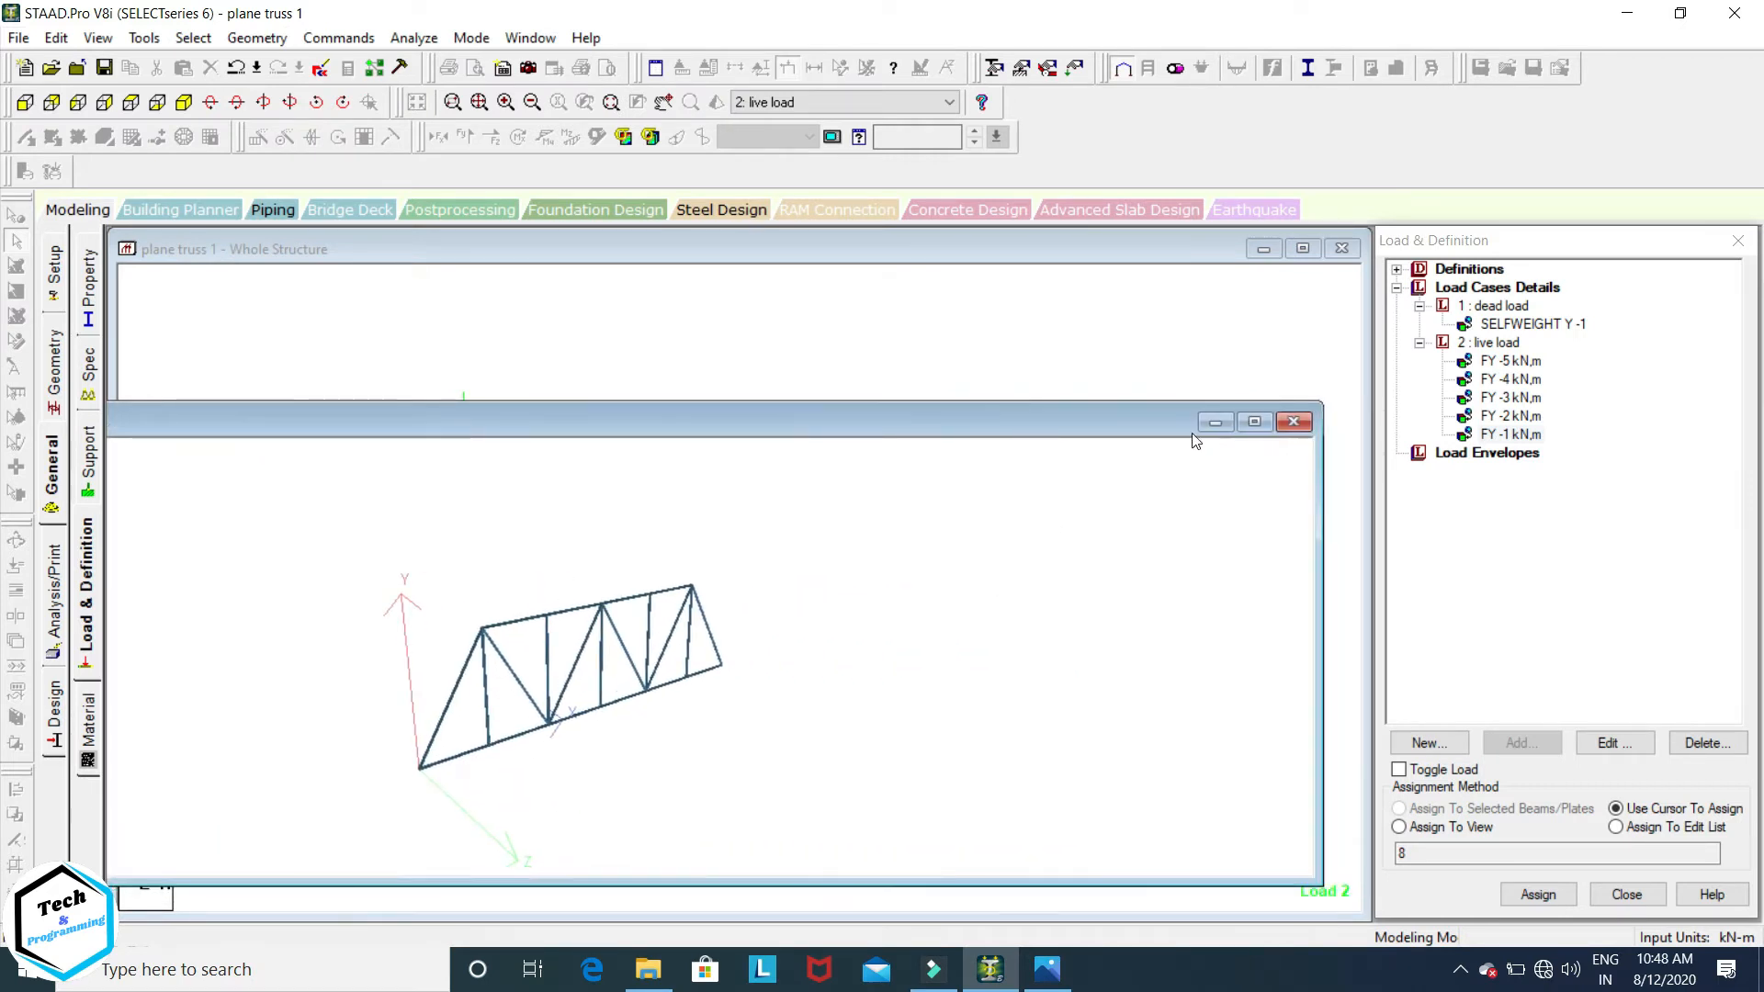
left_click(1293, 424)
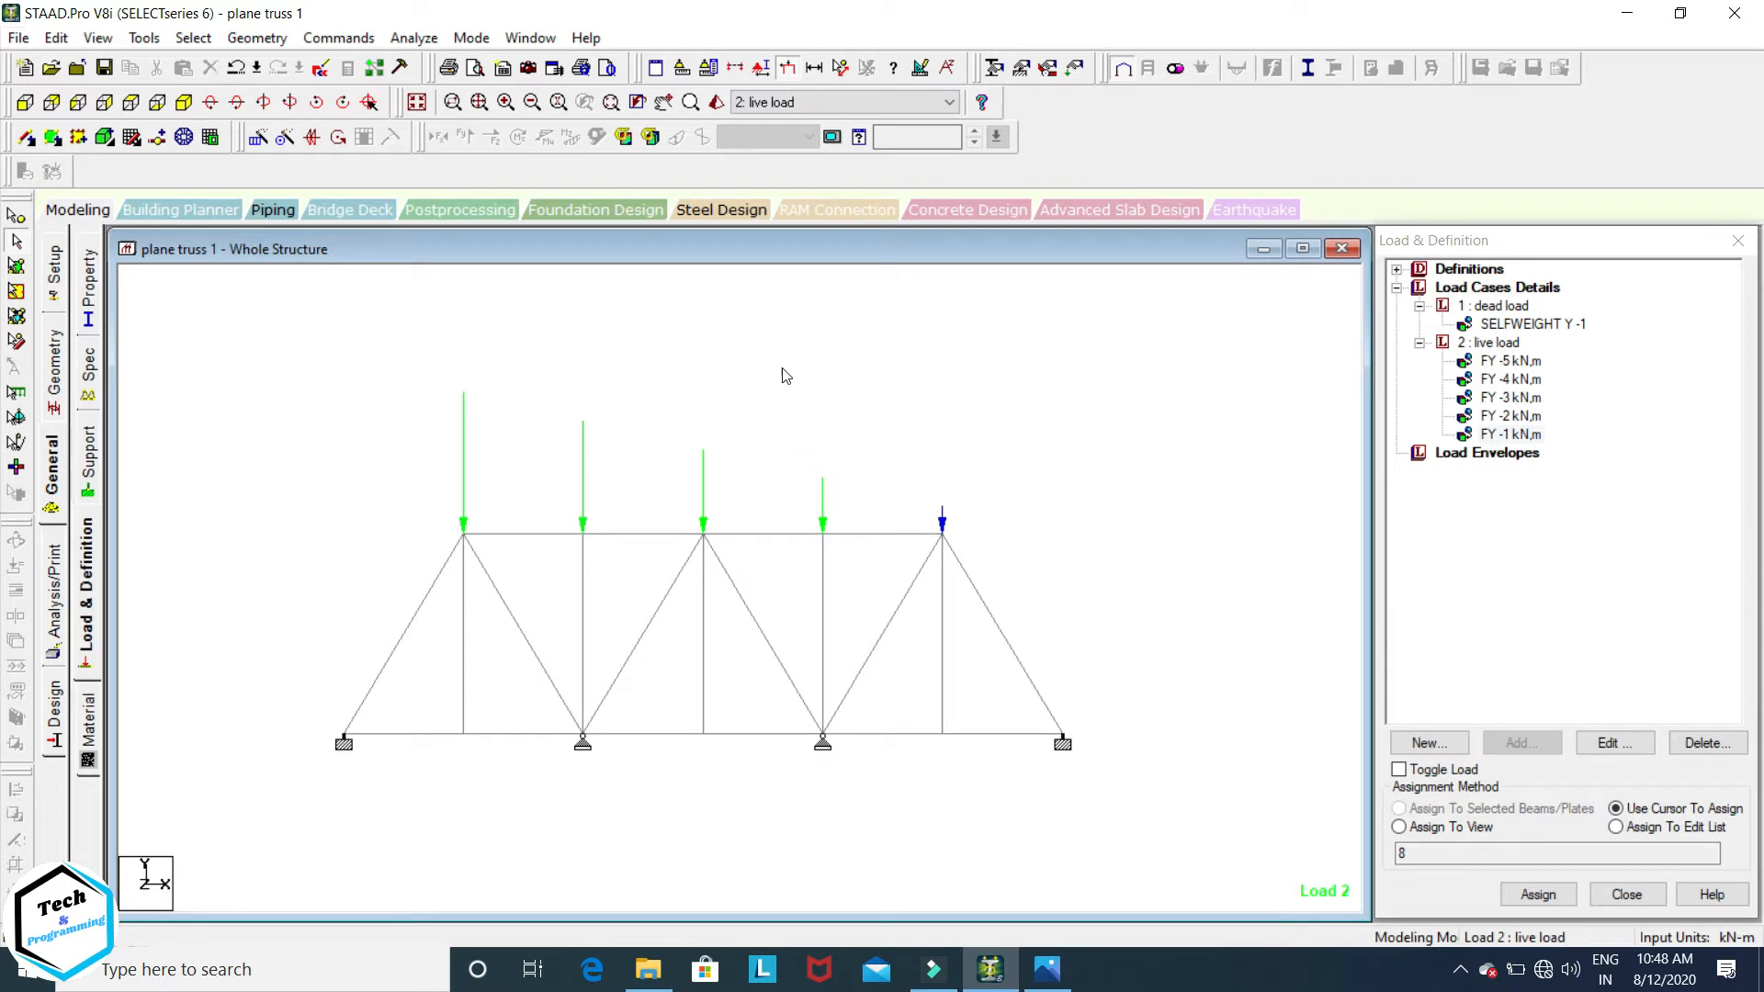
Step: Turn on the Load Values labels for the live load case and save the modified structure
left_click(919, 69)
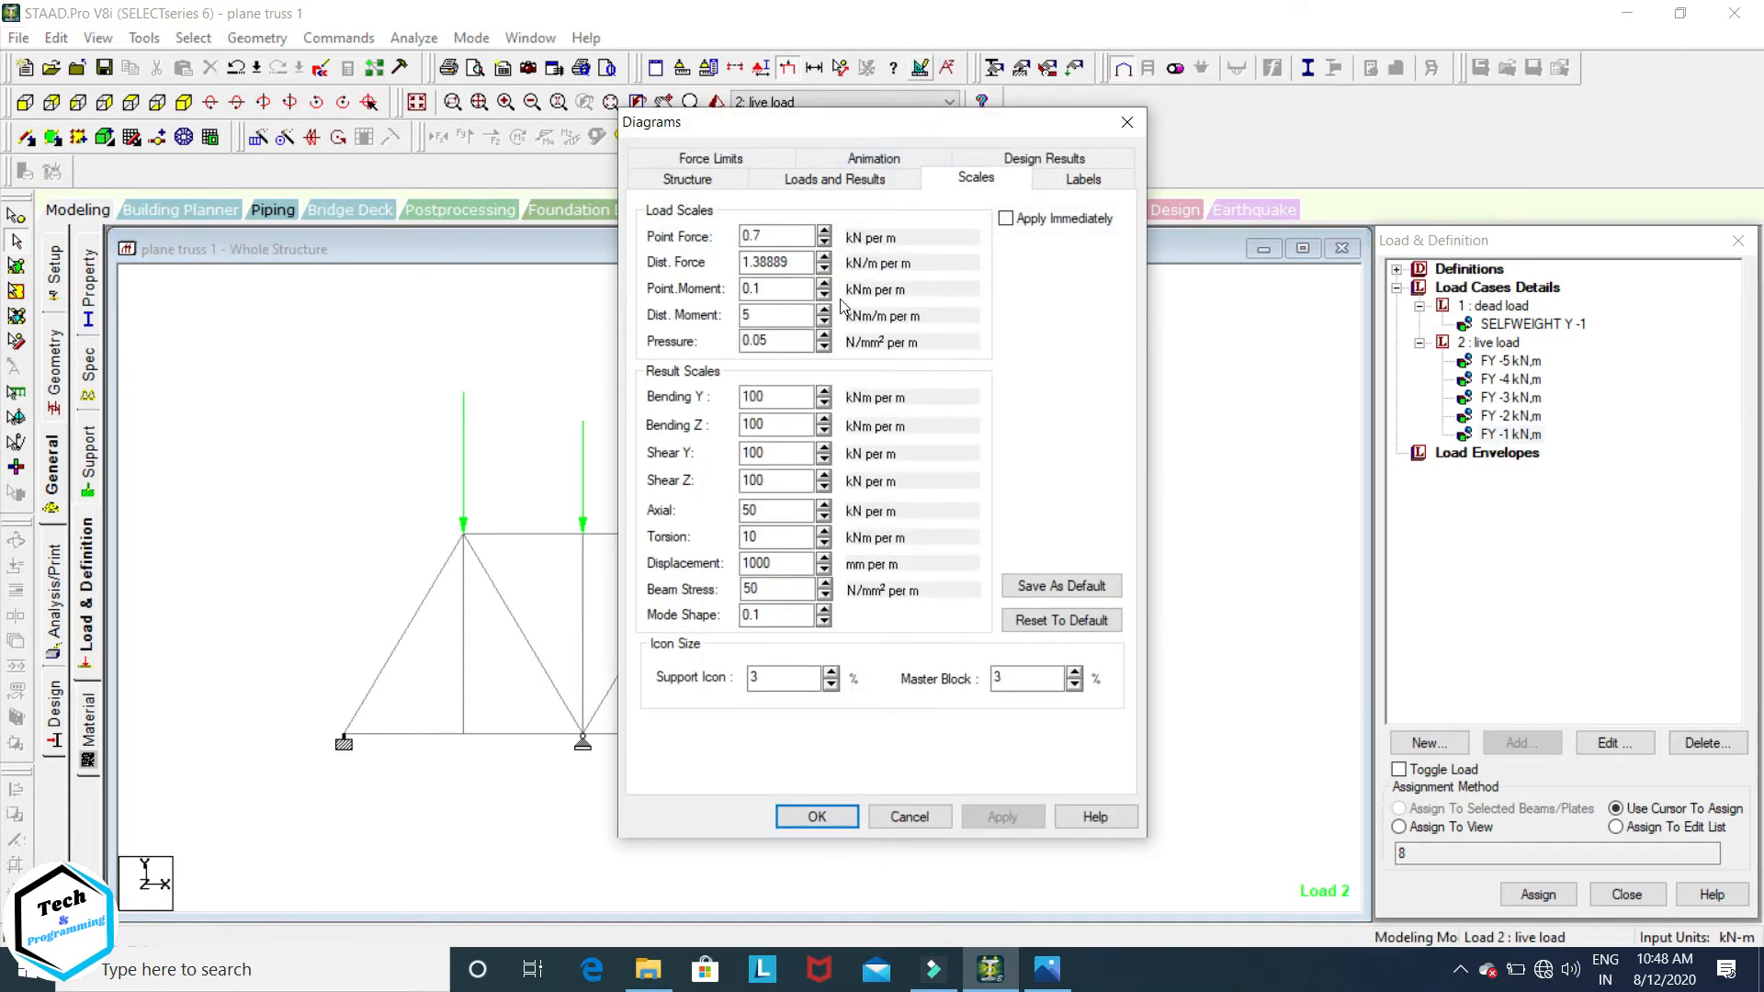
left_click(1073, 179)
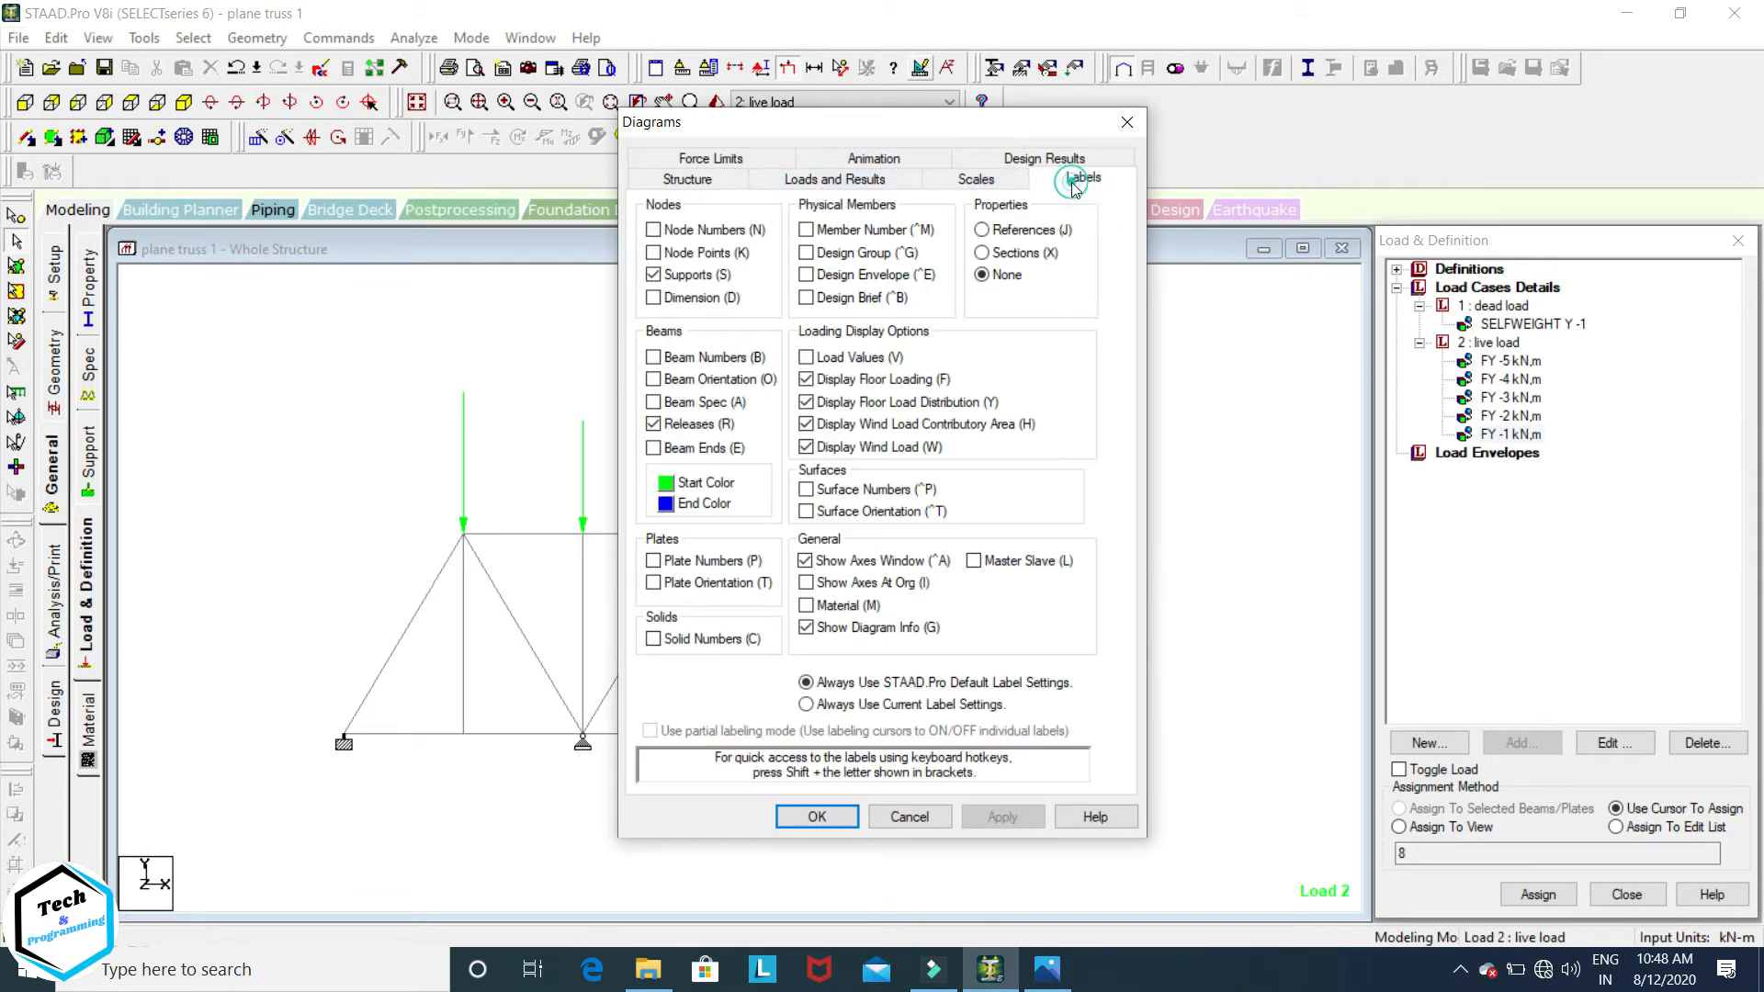
left_click(807, 358)
left_click(1001, 818)
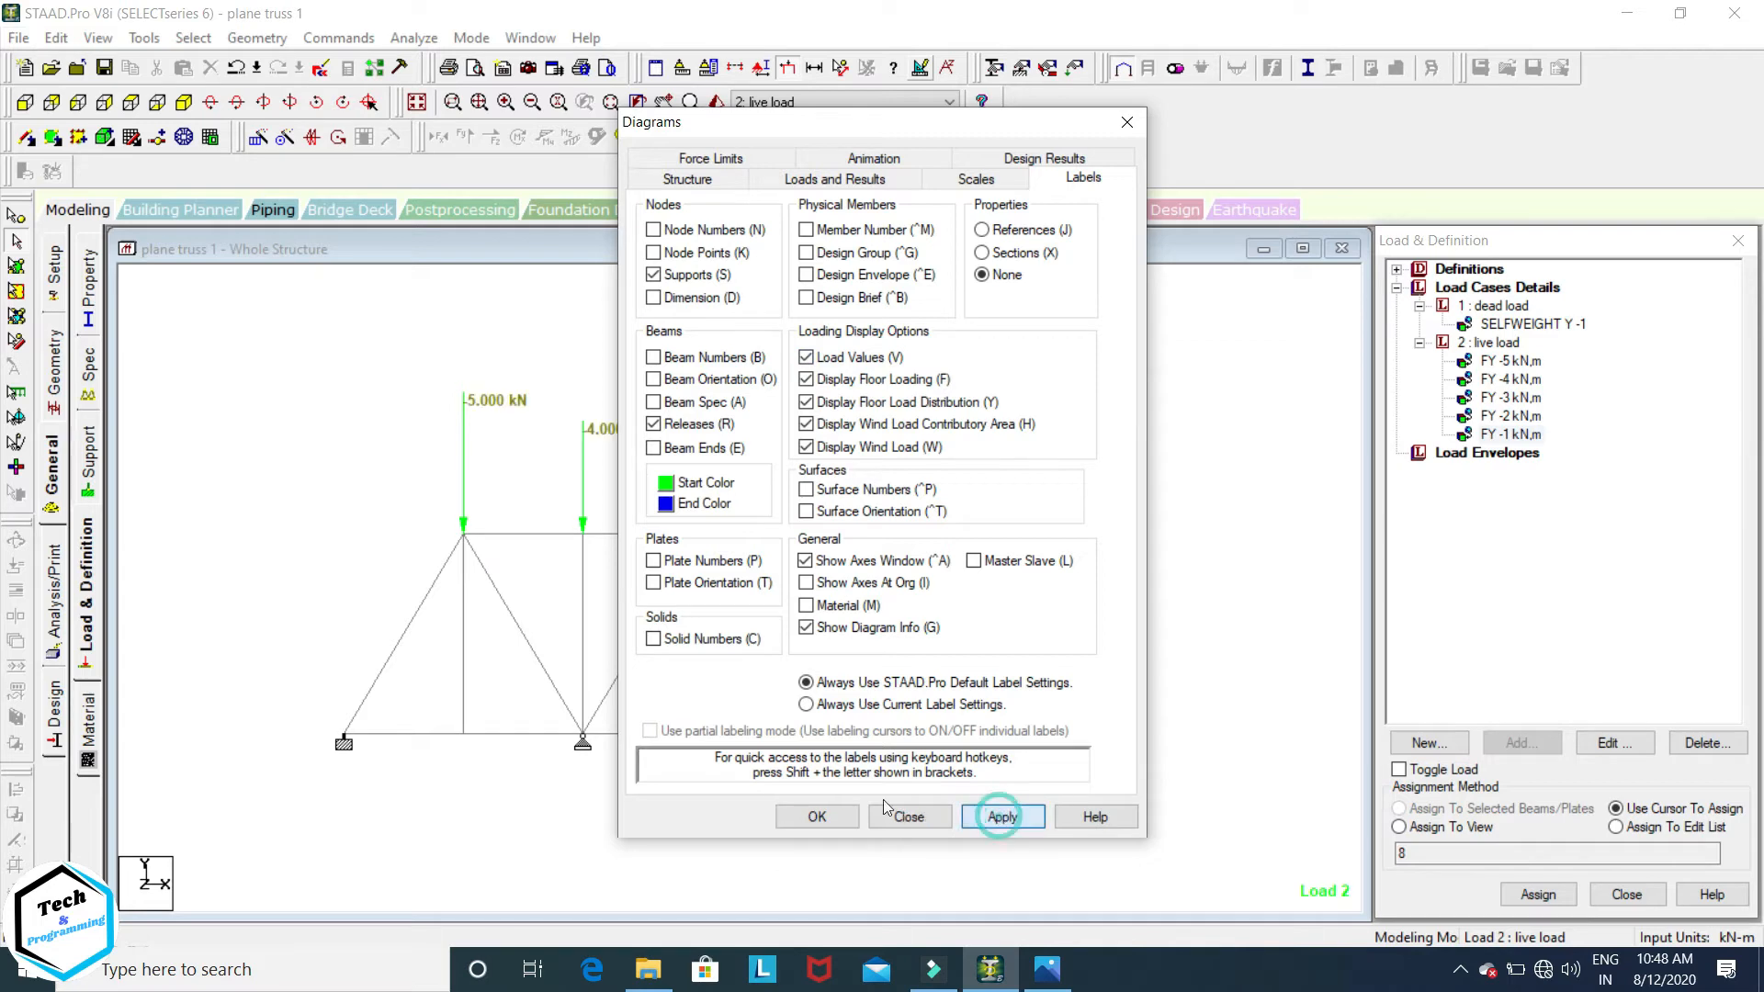
left_click(817, 818)
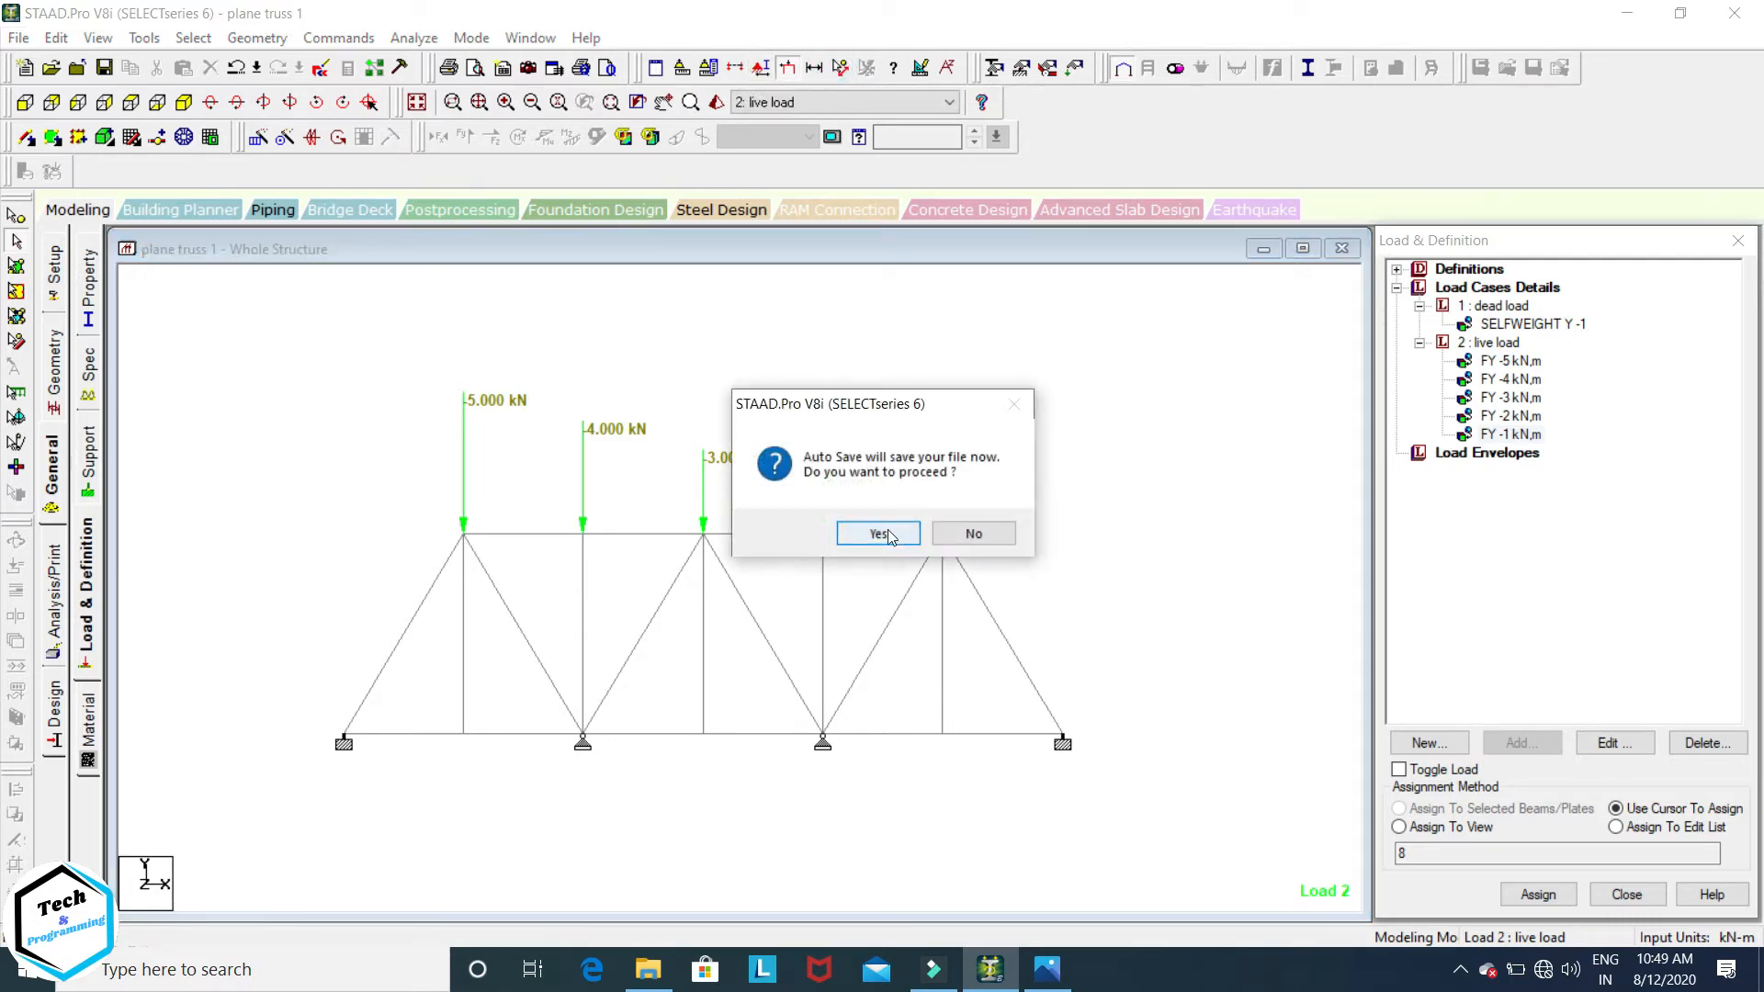
left_click(884, 533)
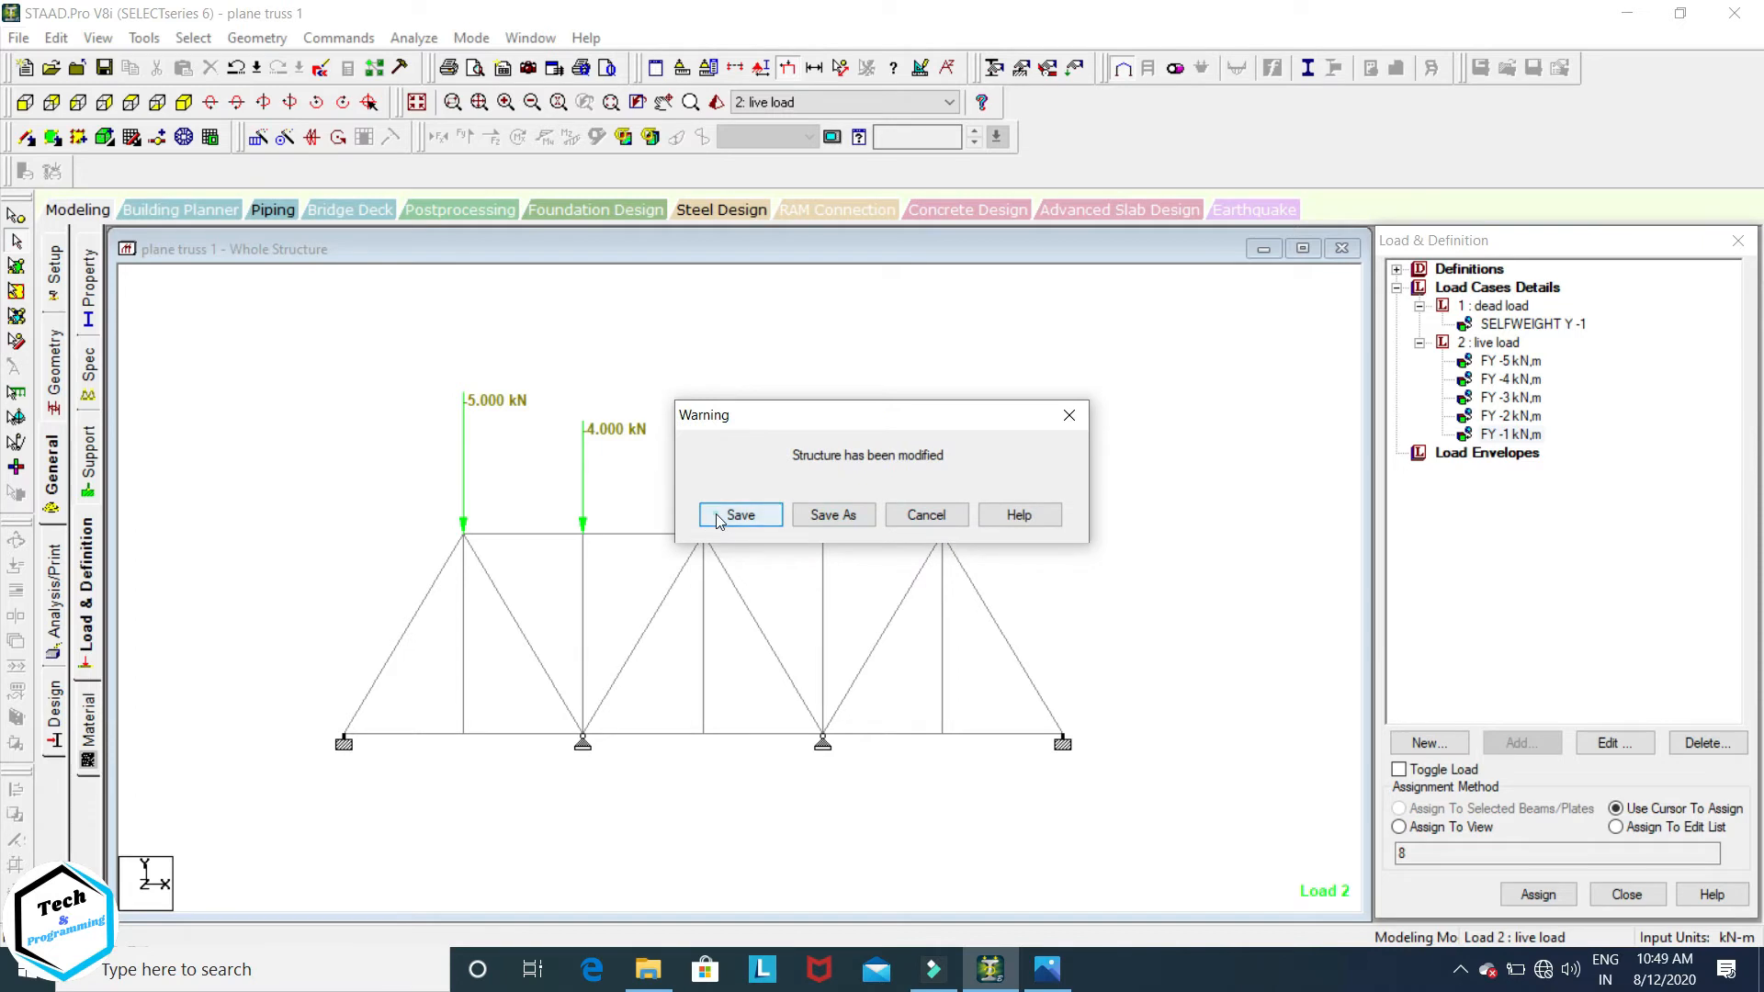
left_click(723, 517)
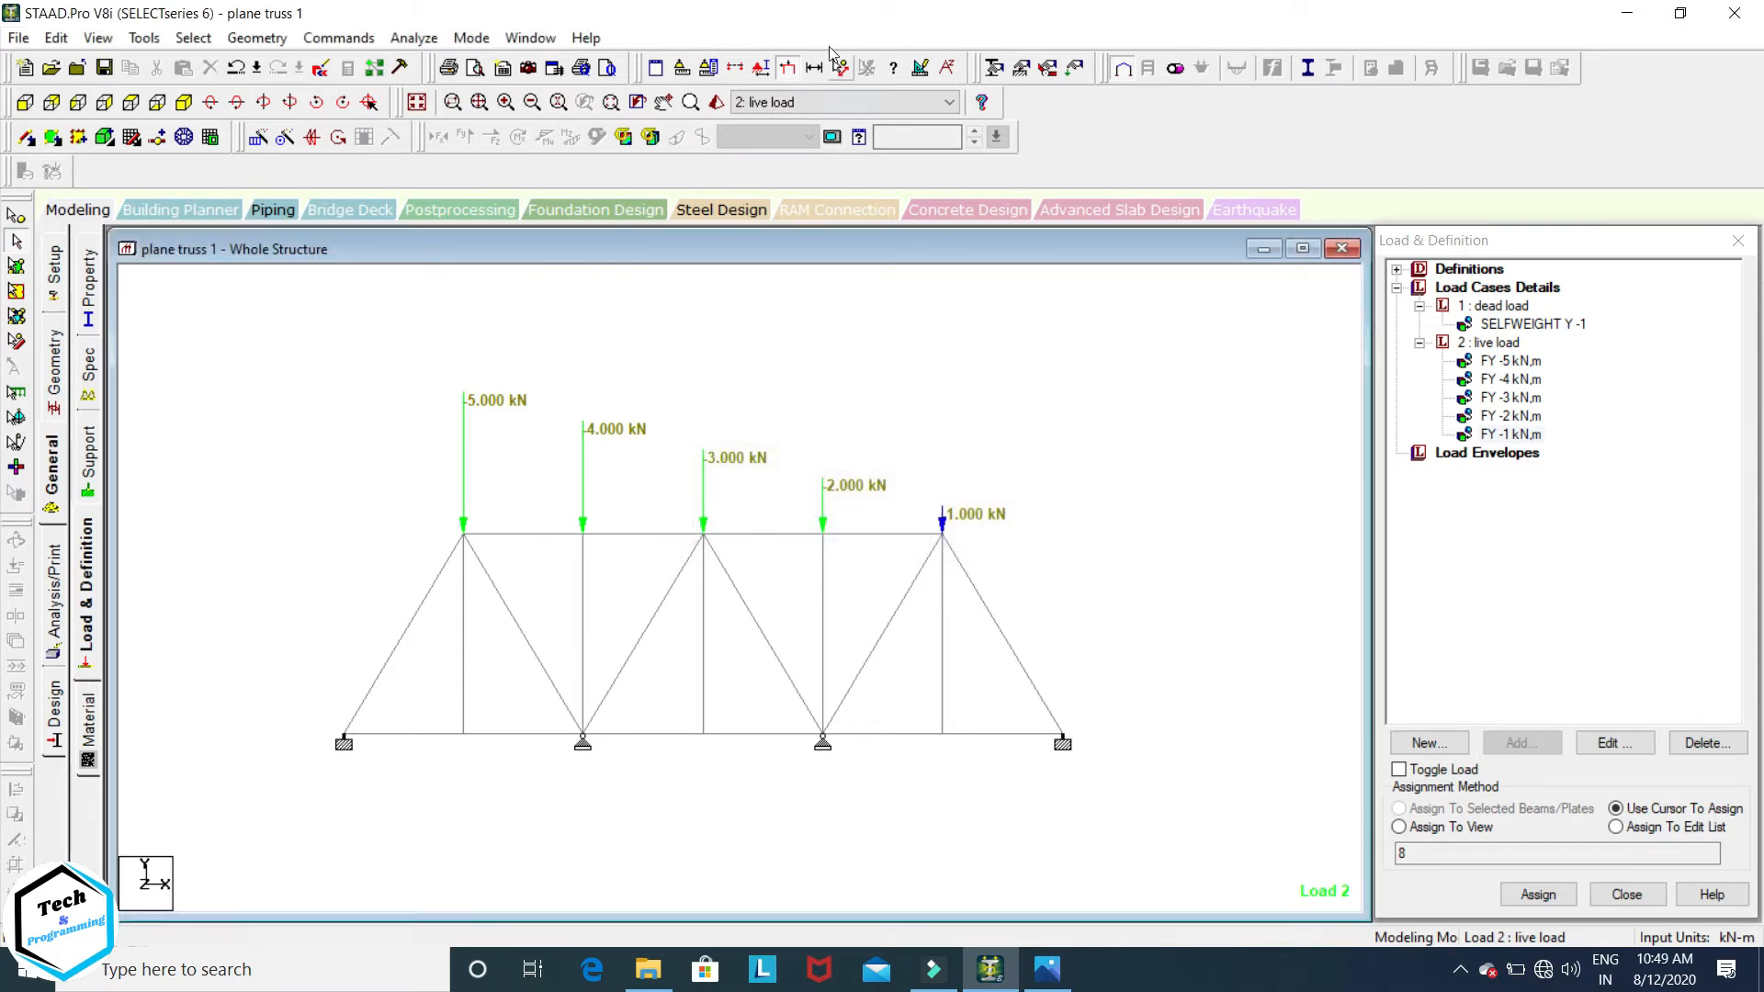
Step: Dimension the bottom chord between its nodes at X = 0, 6, 12, 24 and 36 m, and the height of the first vertical member
left_click(841, 67)
left_click(461, 735)
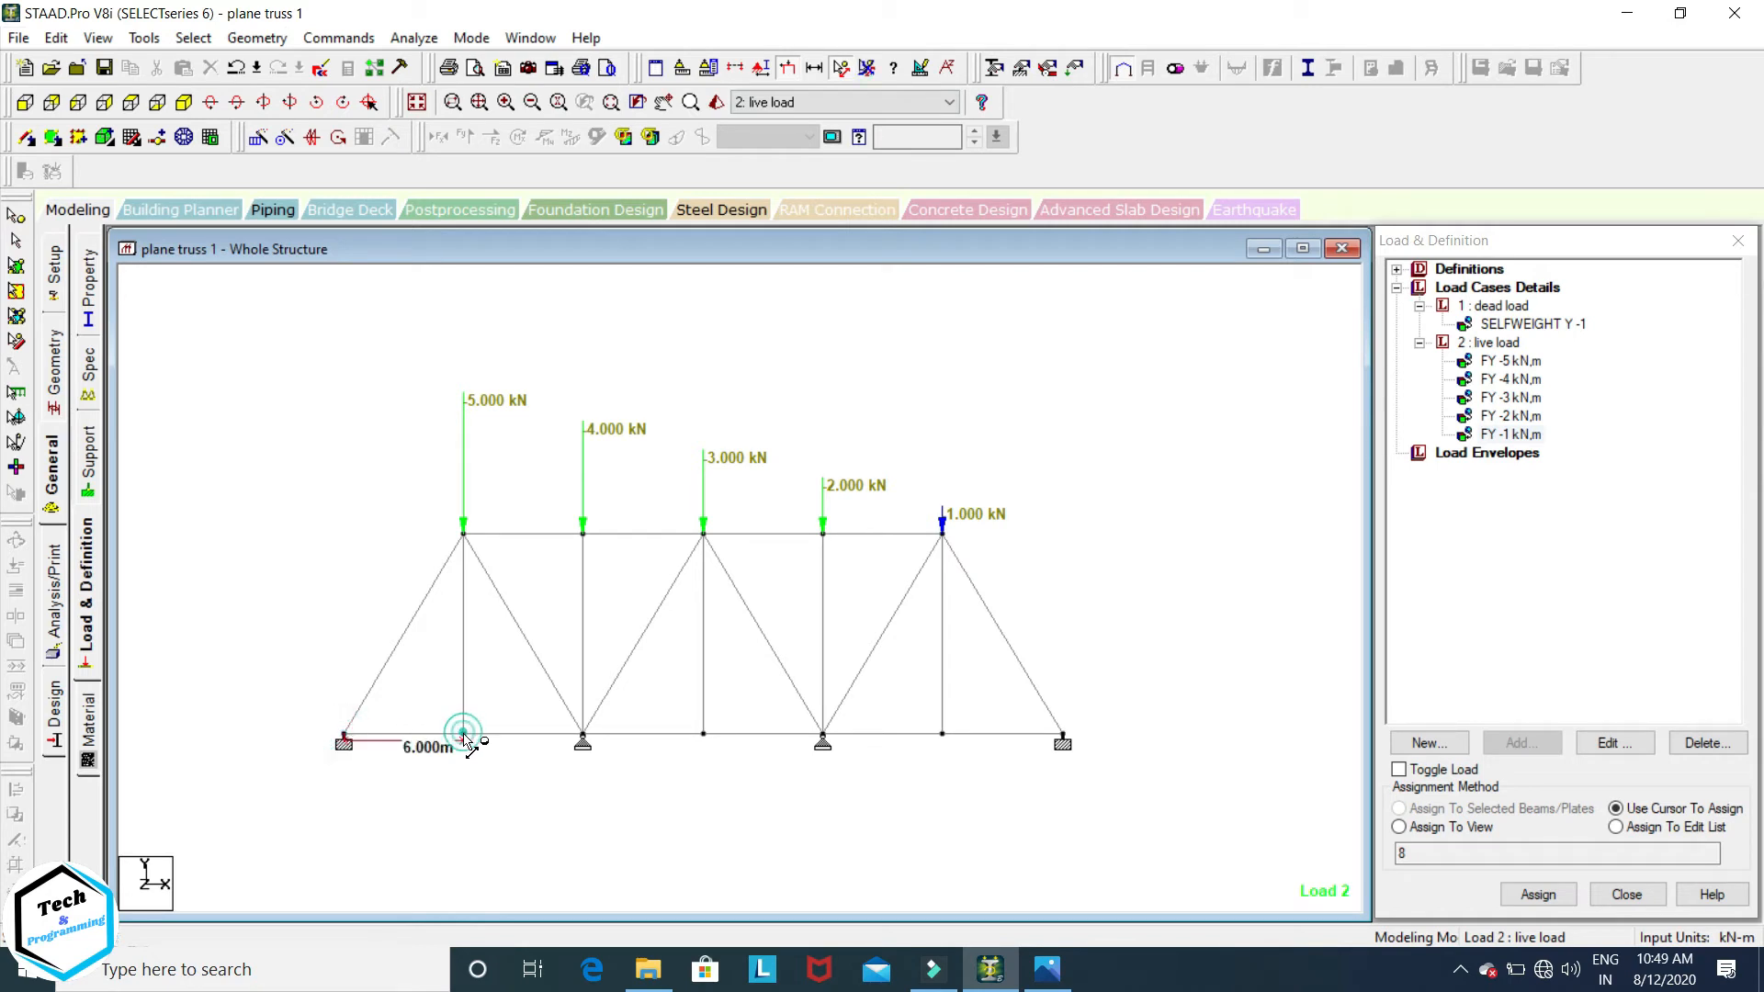
left_click(583, 735)
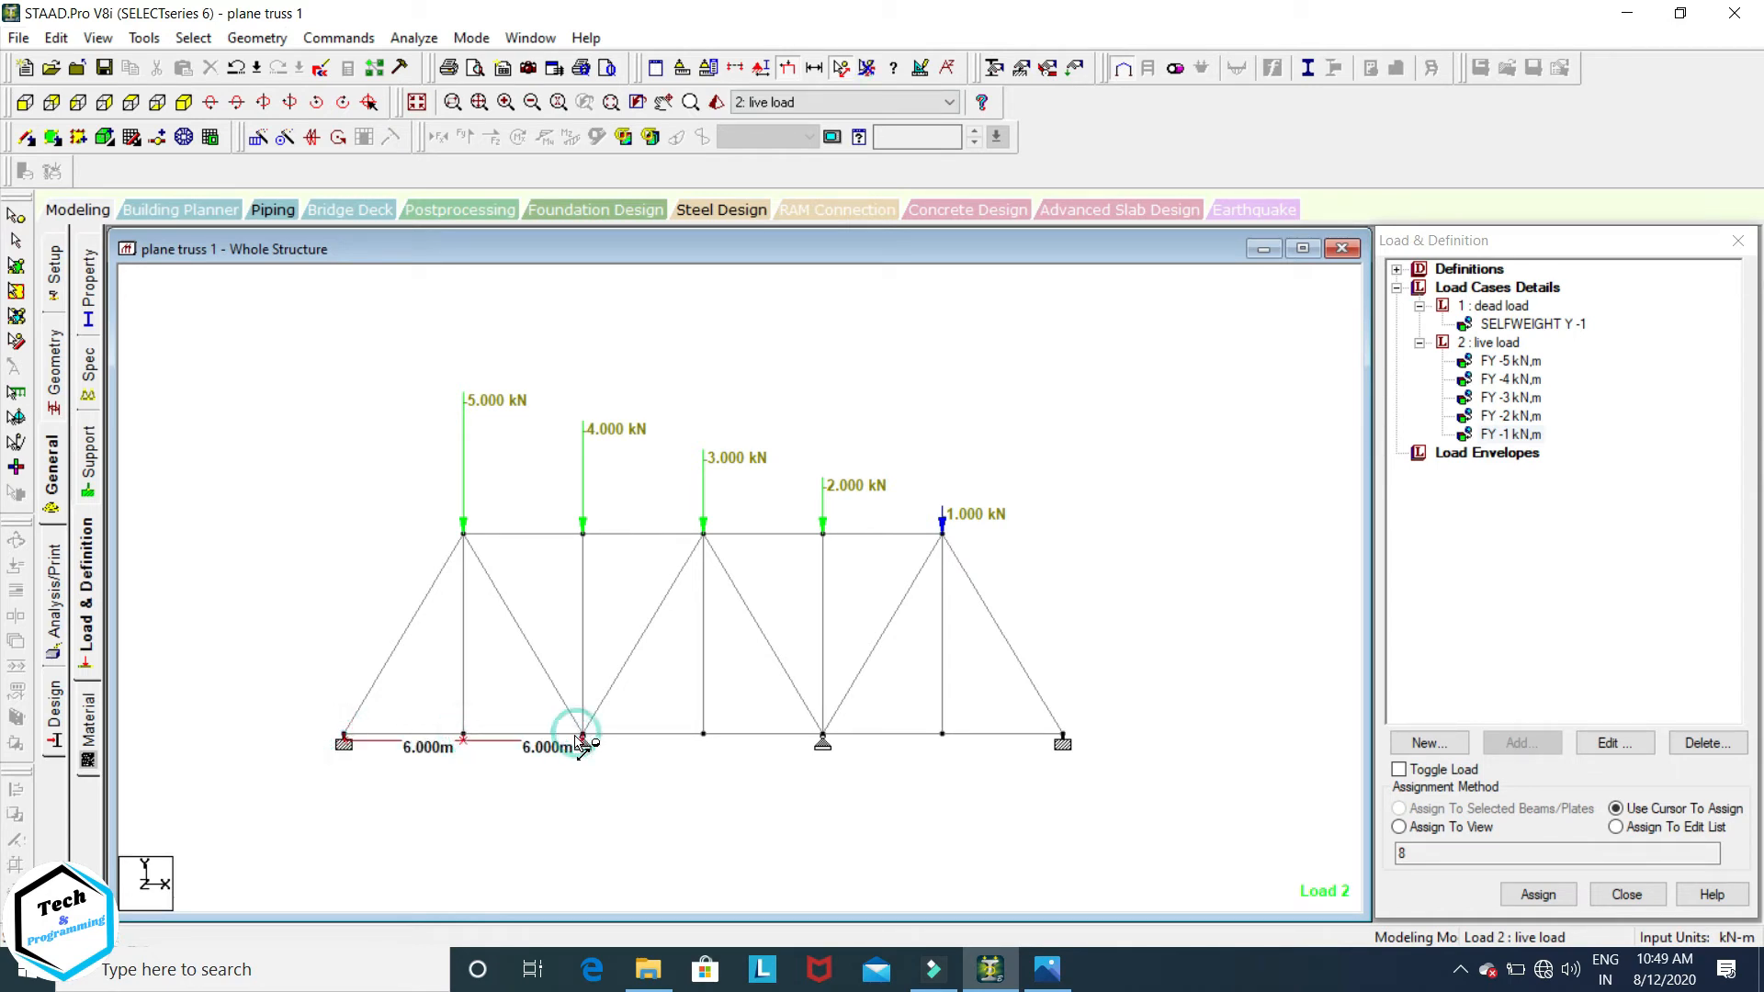
left_click(822, 735)
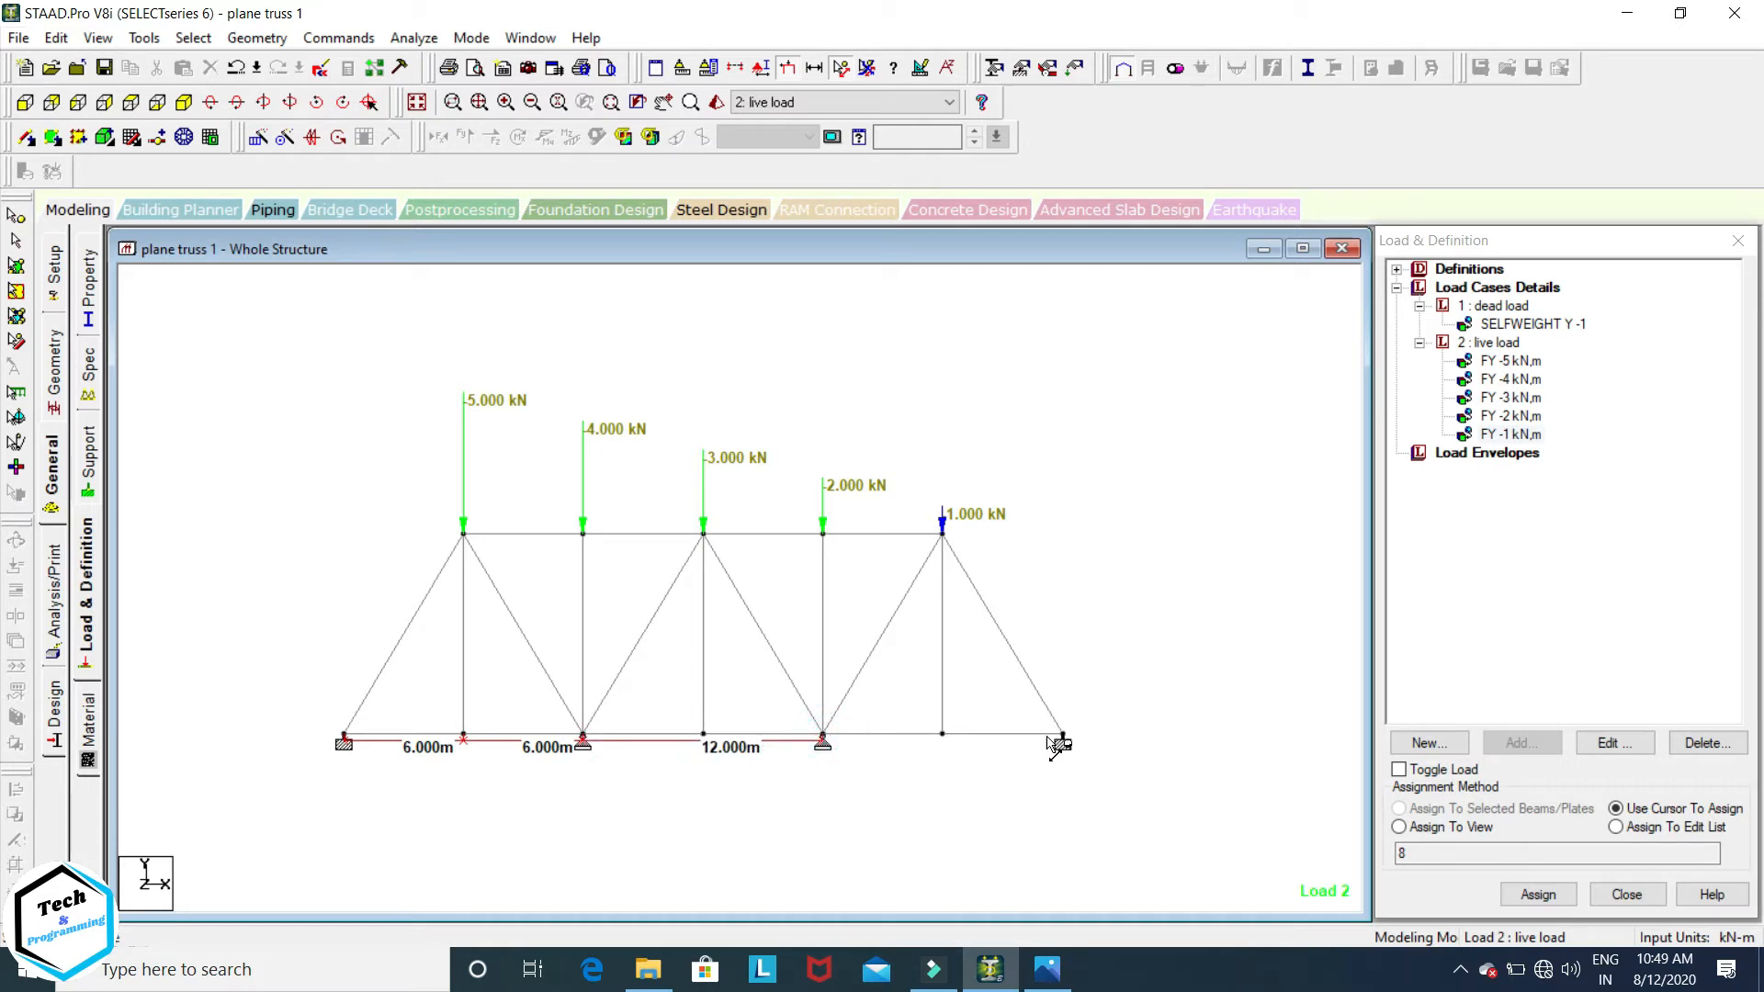
left_click(1063, 737)
left_click(463, 534)
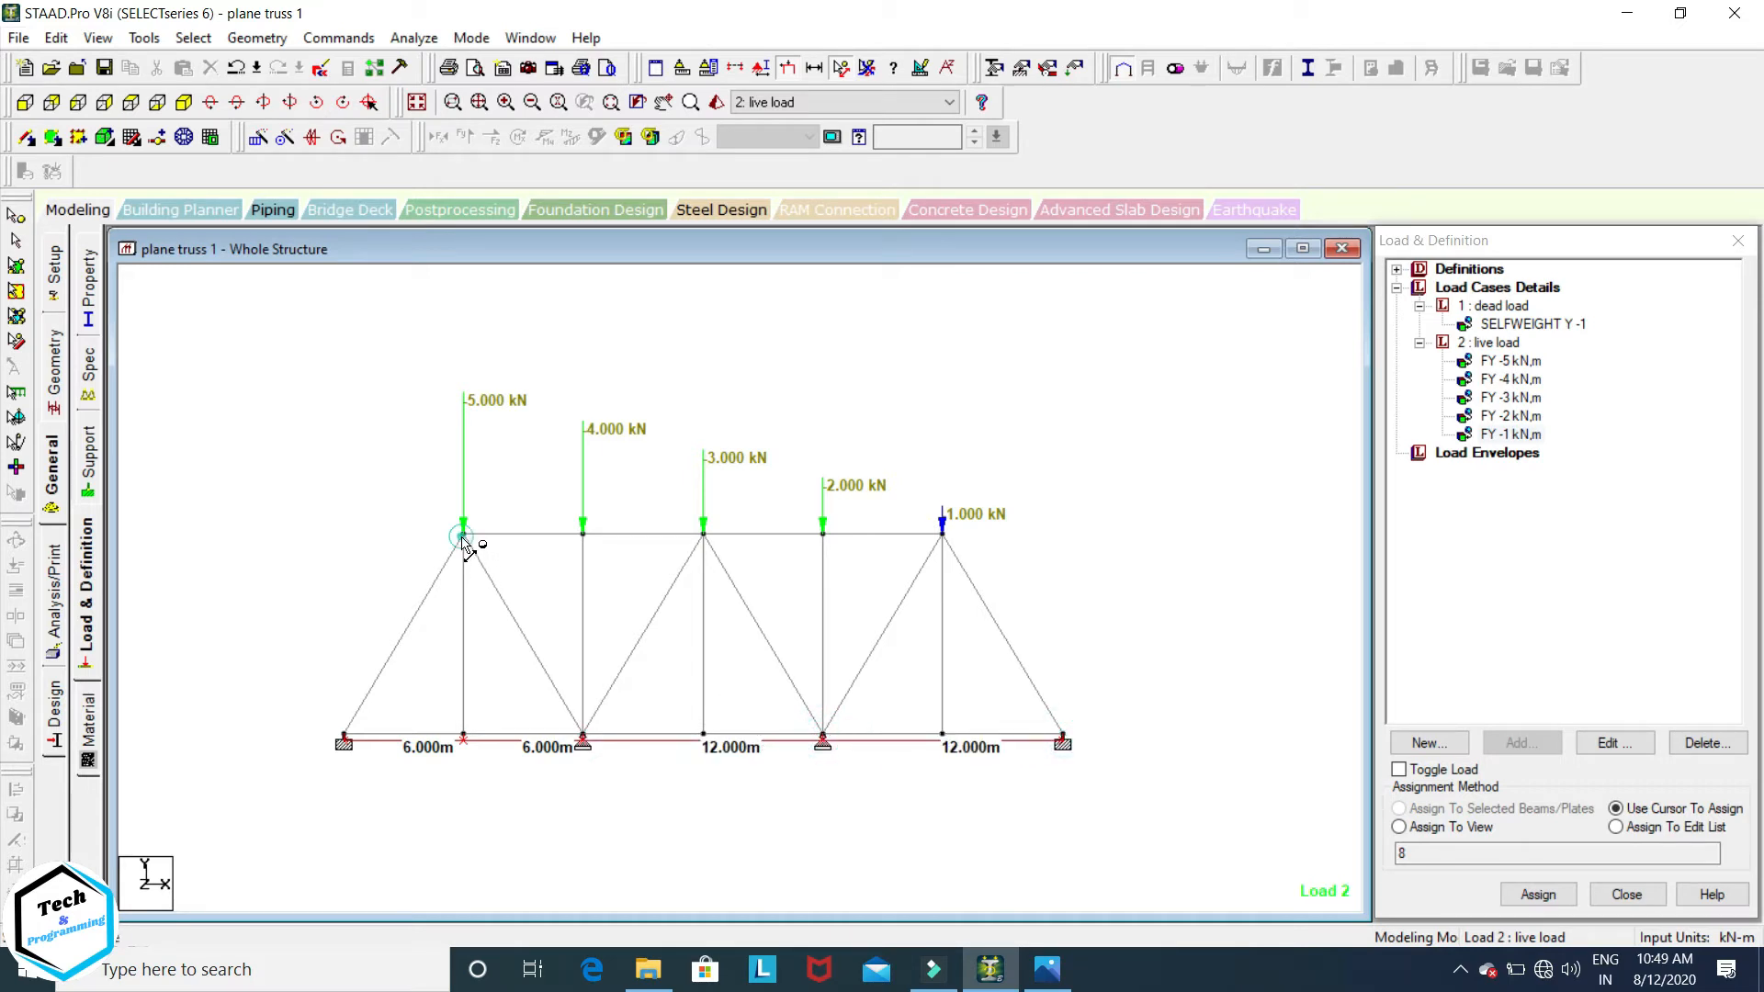
left_click(463, 735)
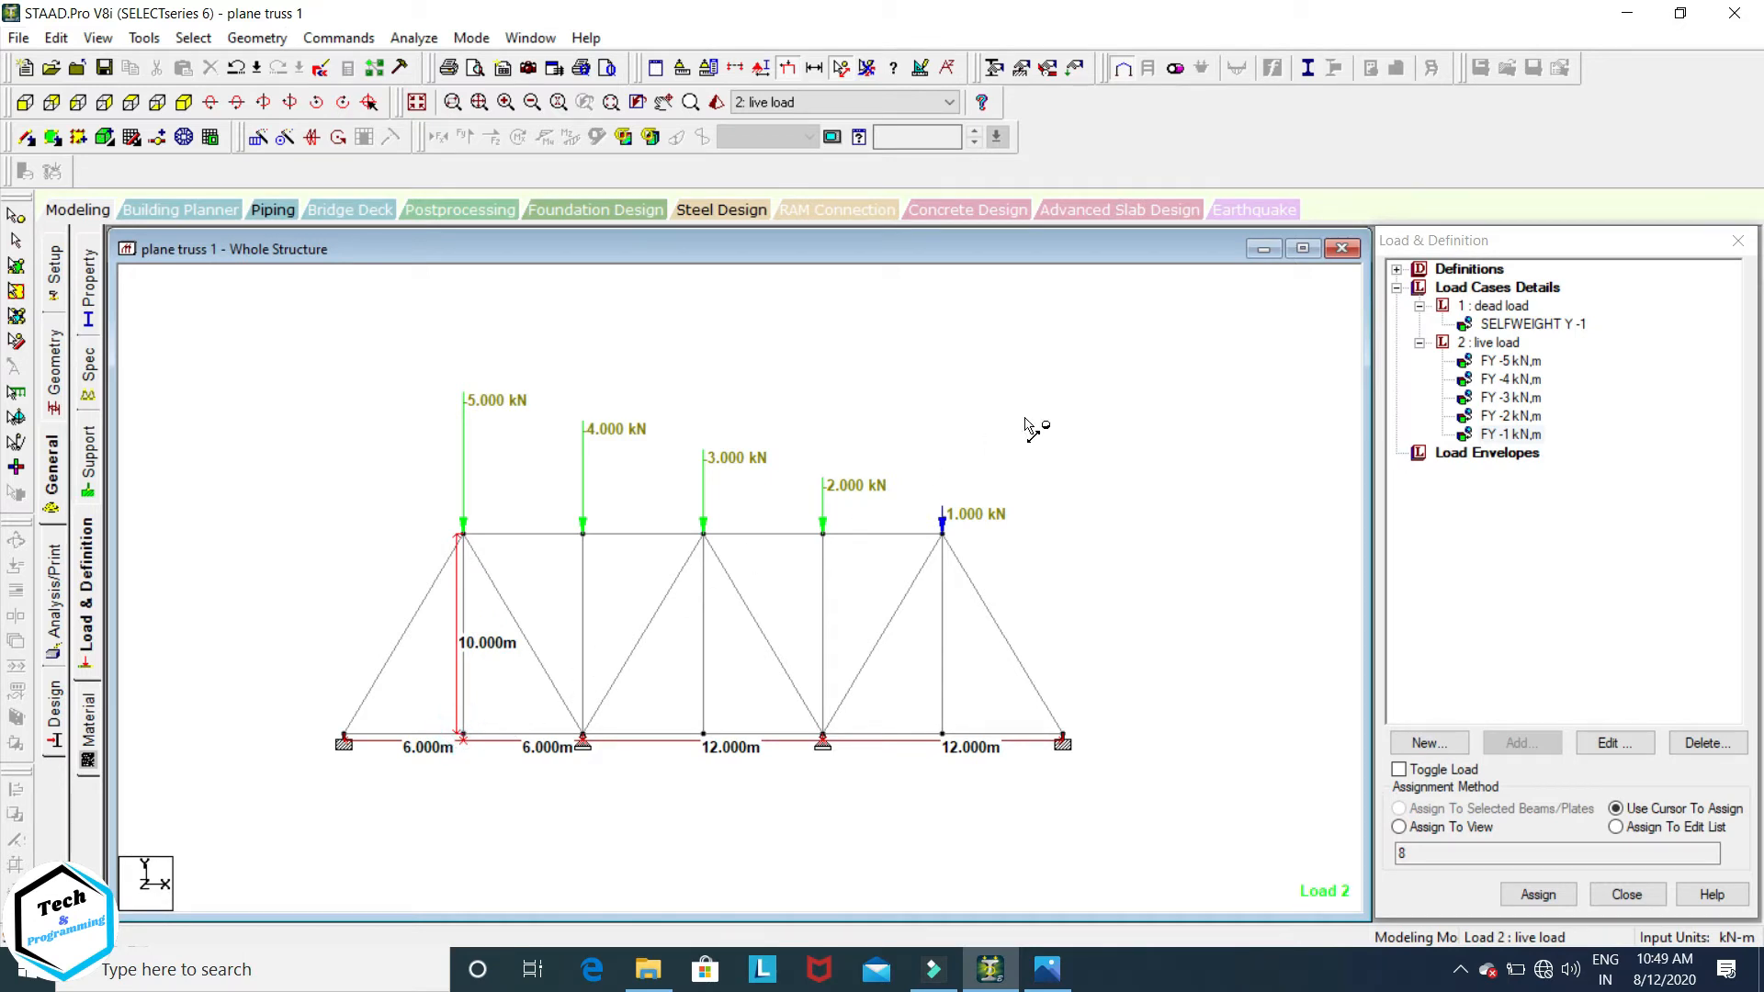
key("Escape")
Step: Take a picture of the dimensioned, loaded truss for the report, with the caption "dimension"
left_click(528, 72)
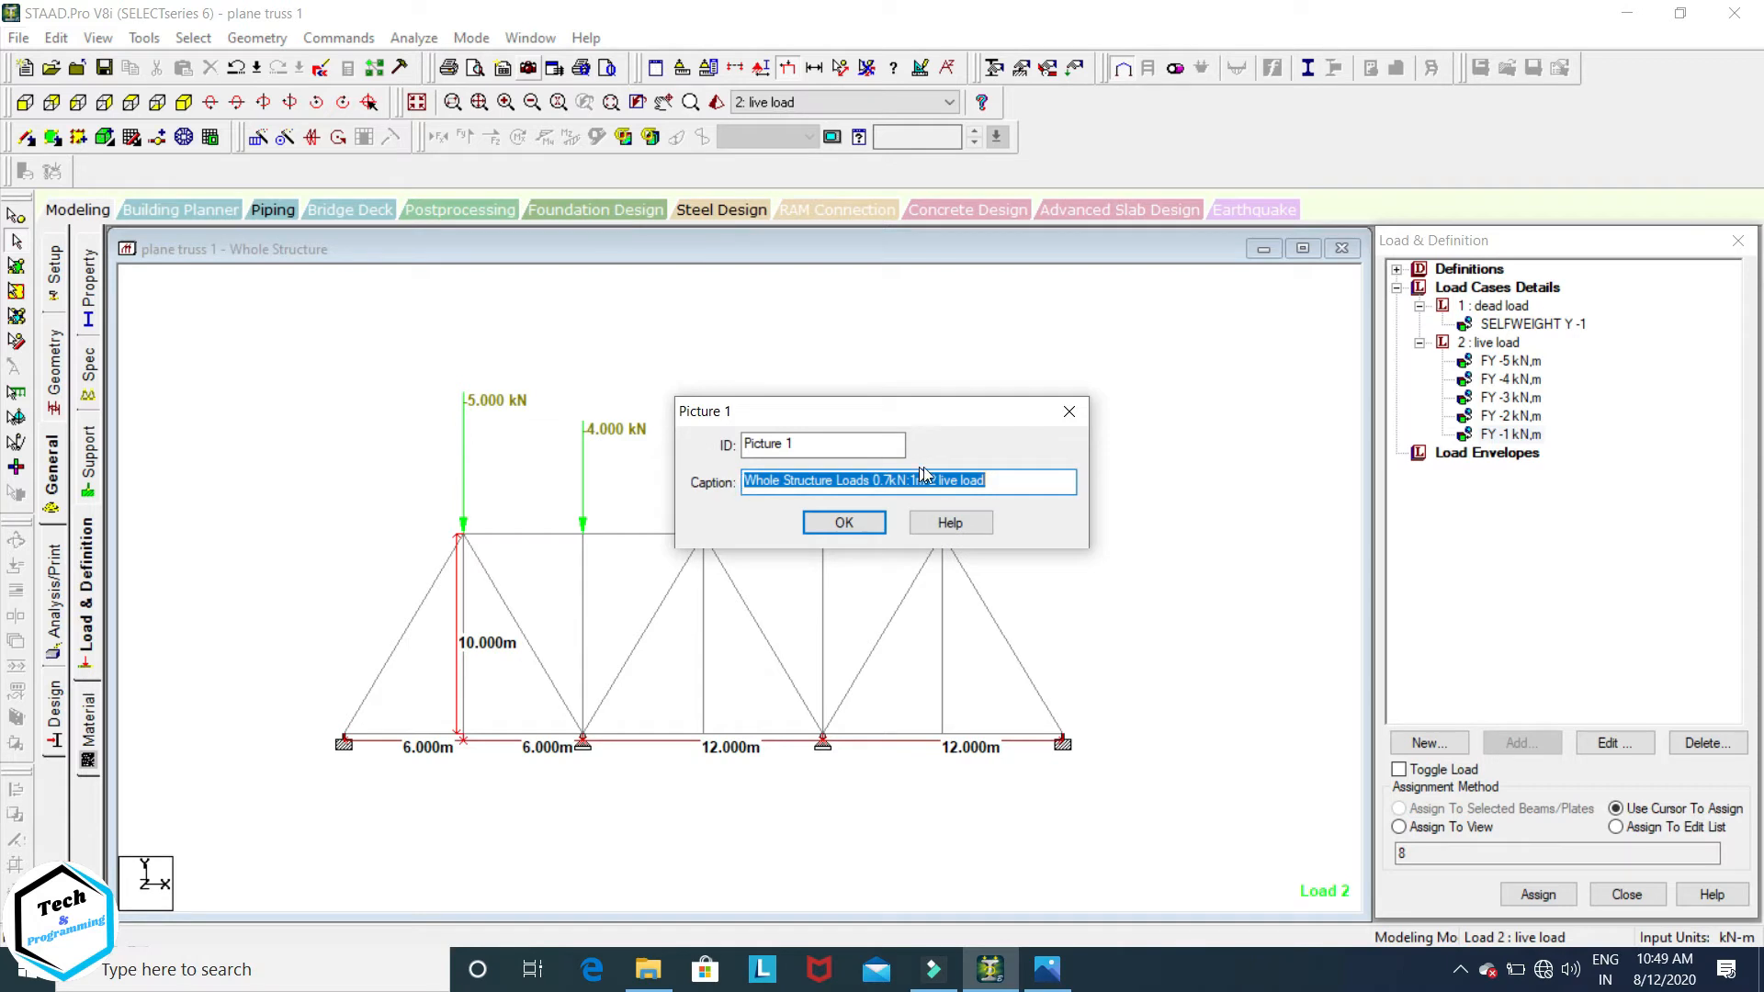
key("BackSpace")
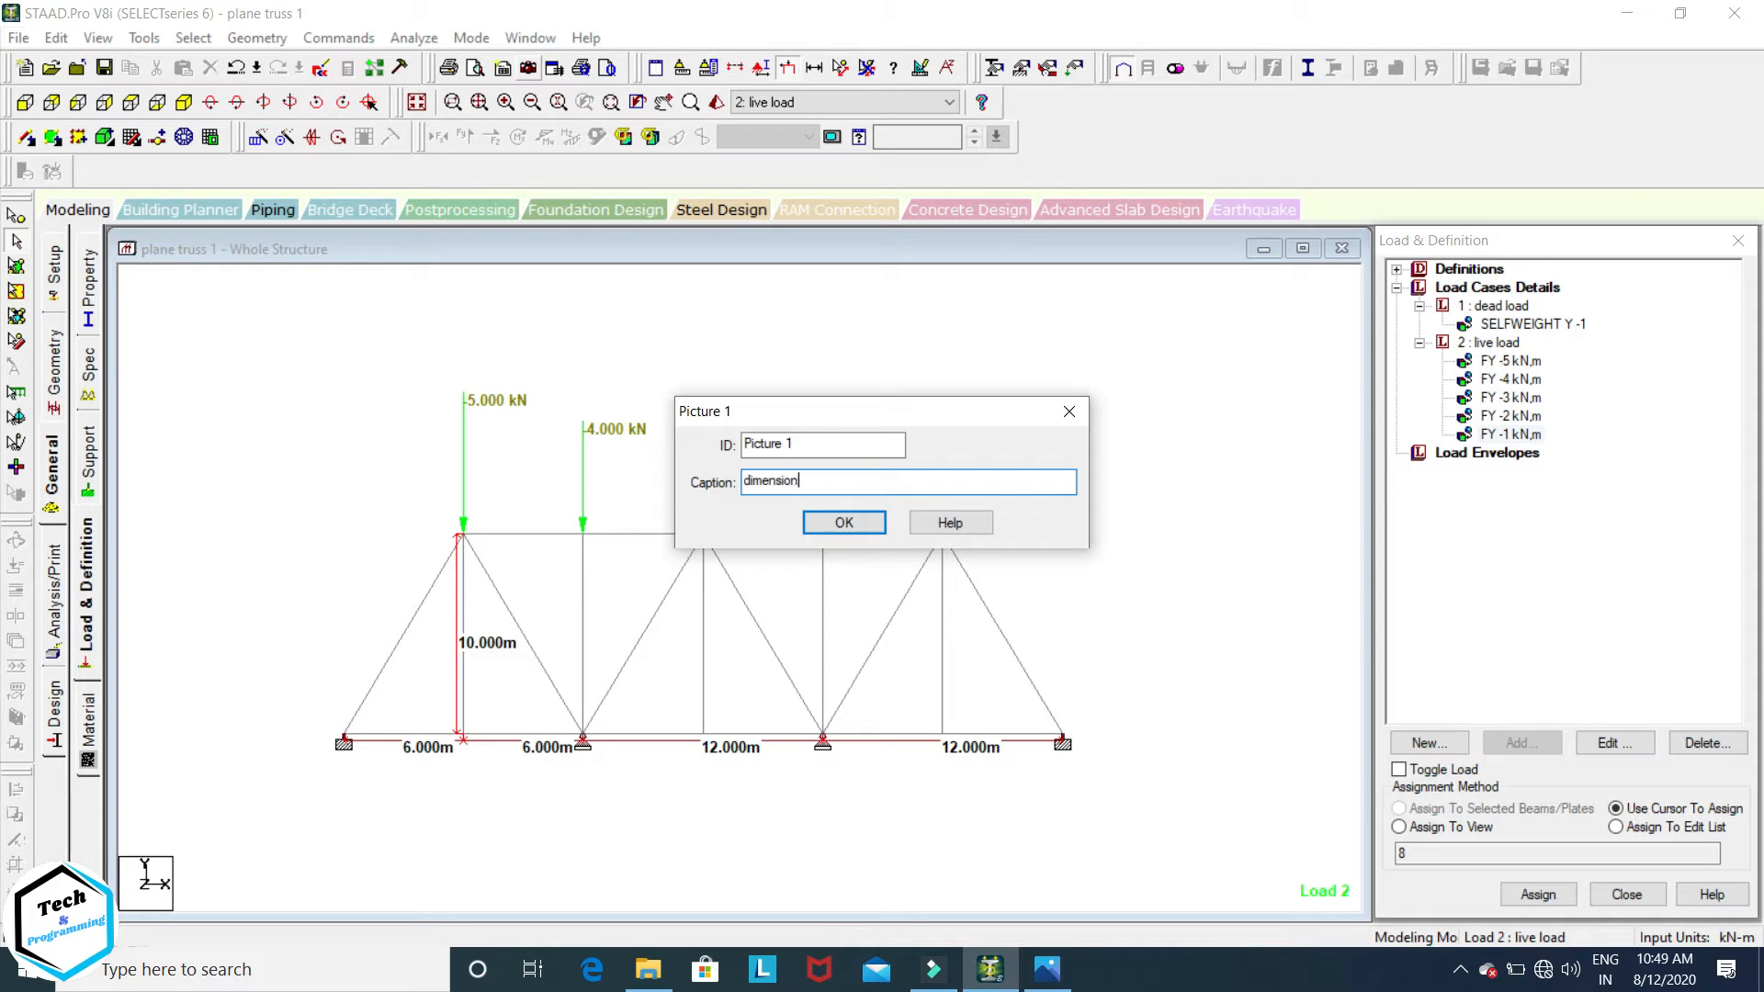
left_click(842, 523)
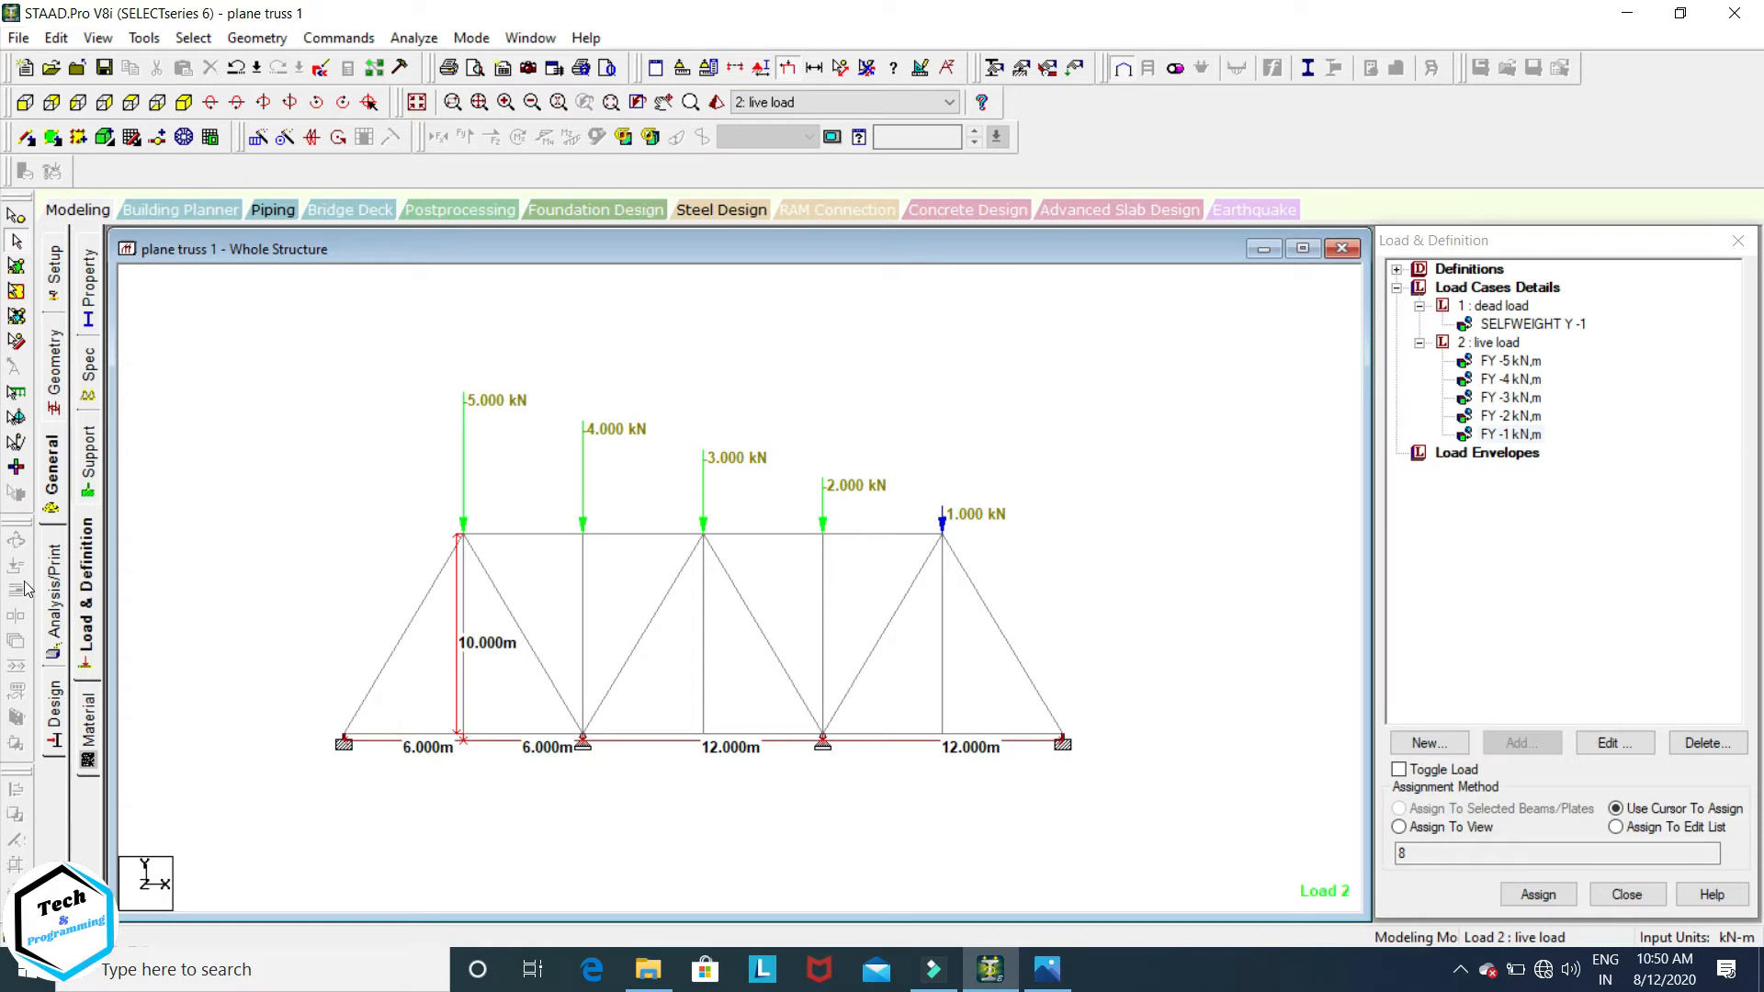
Step: Add a Perform Analysis command with the print option All
left_click(55, 595)
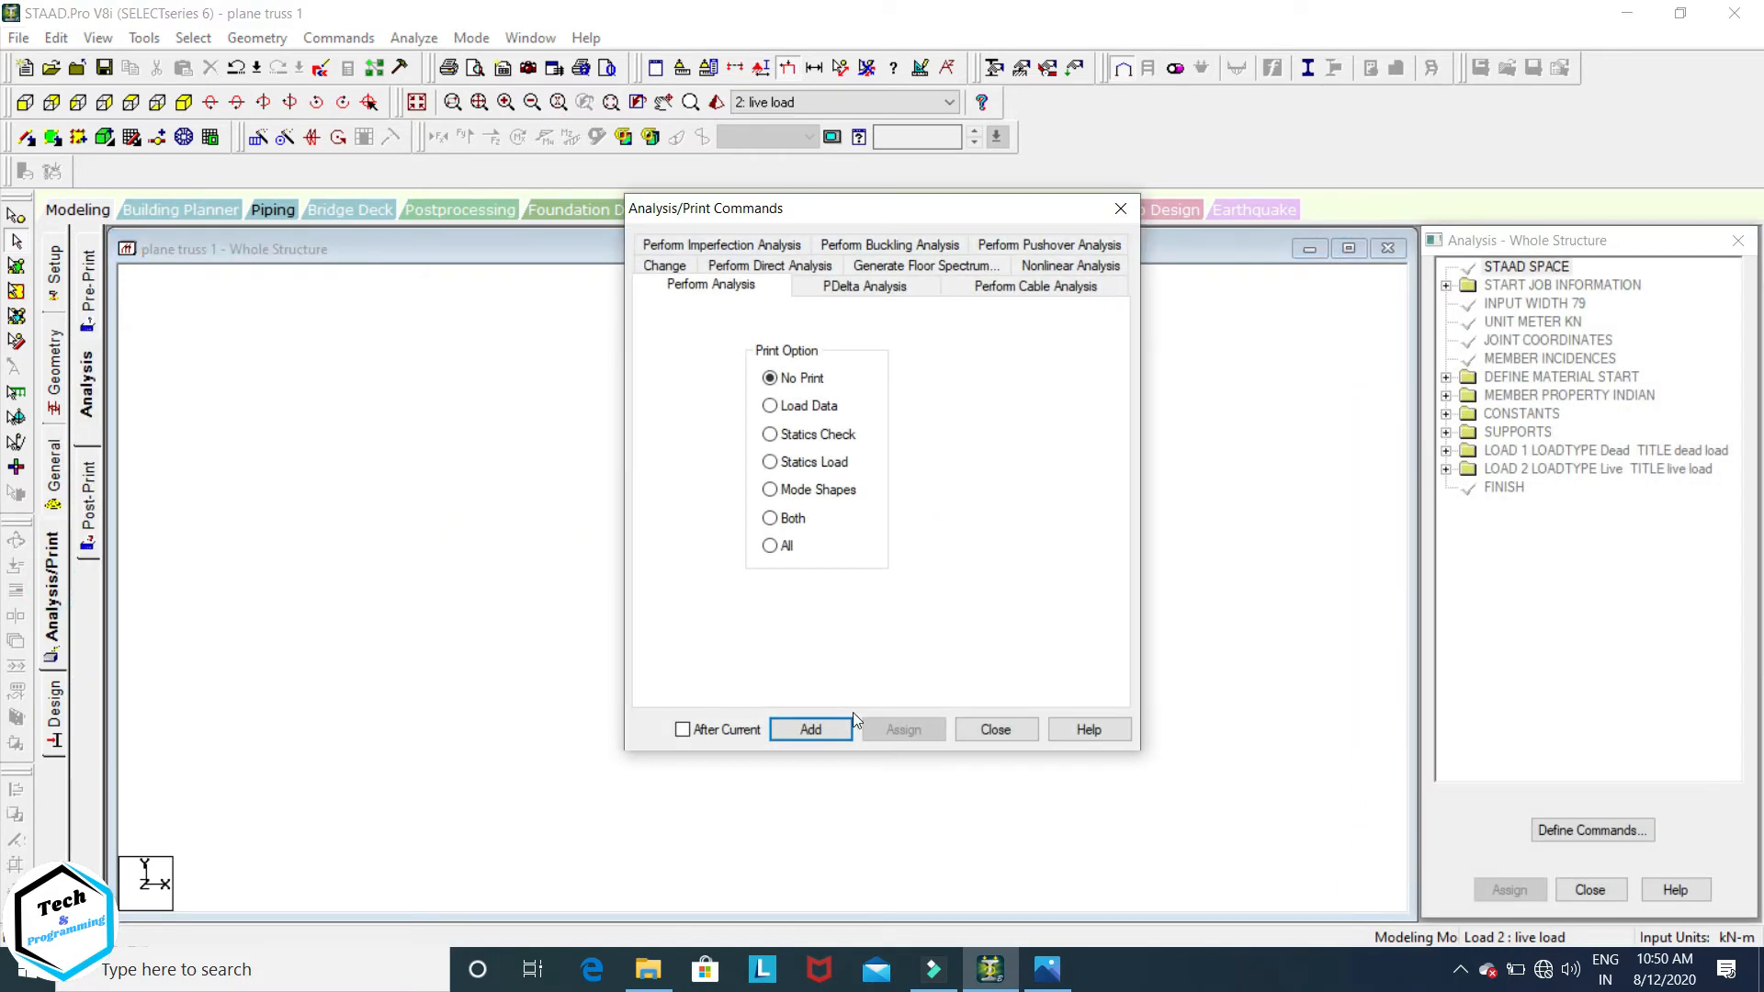
left_click(772, 546)
left_click(809, 728)
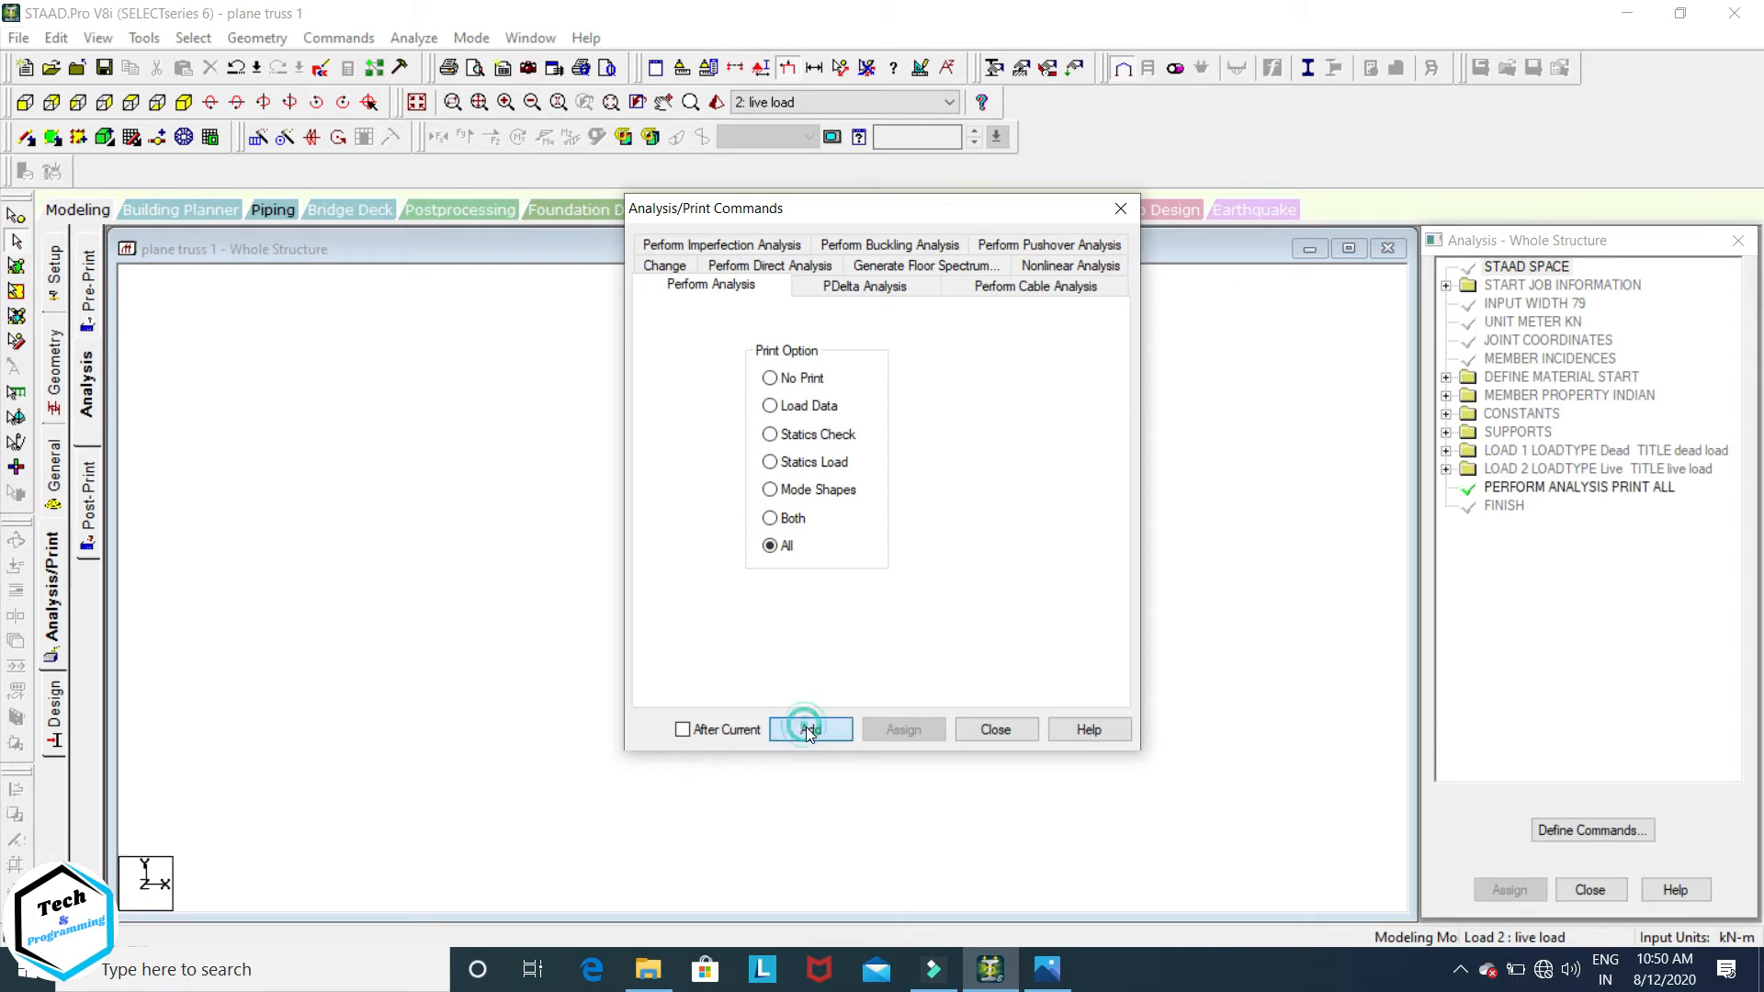
left_click(978, 730)
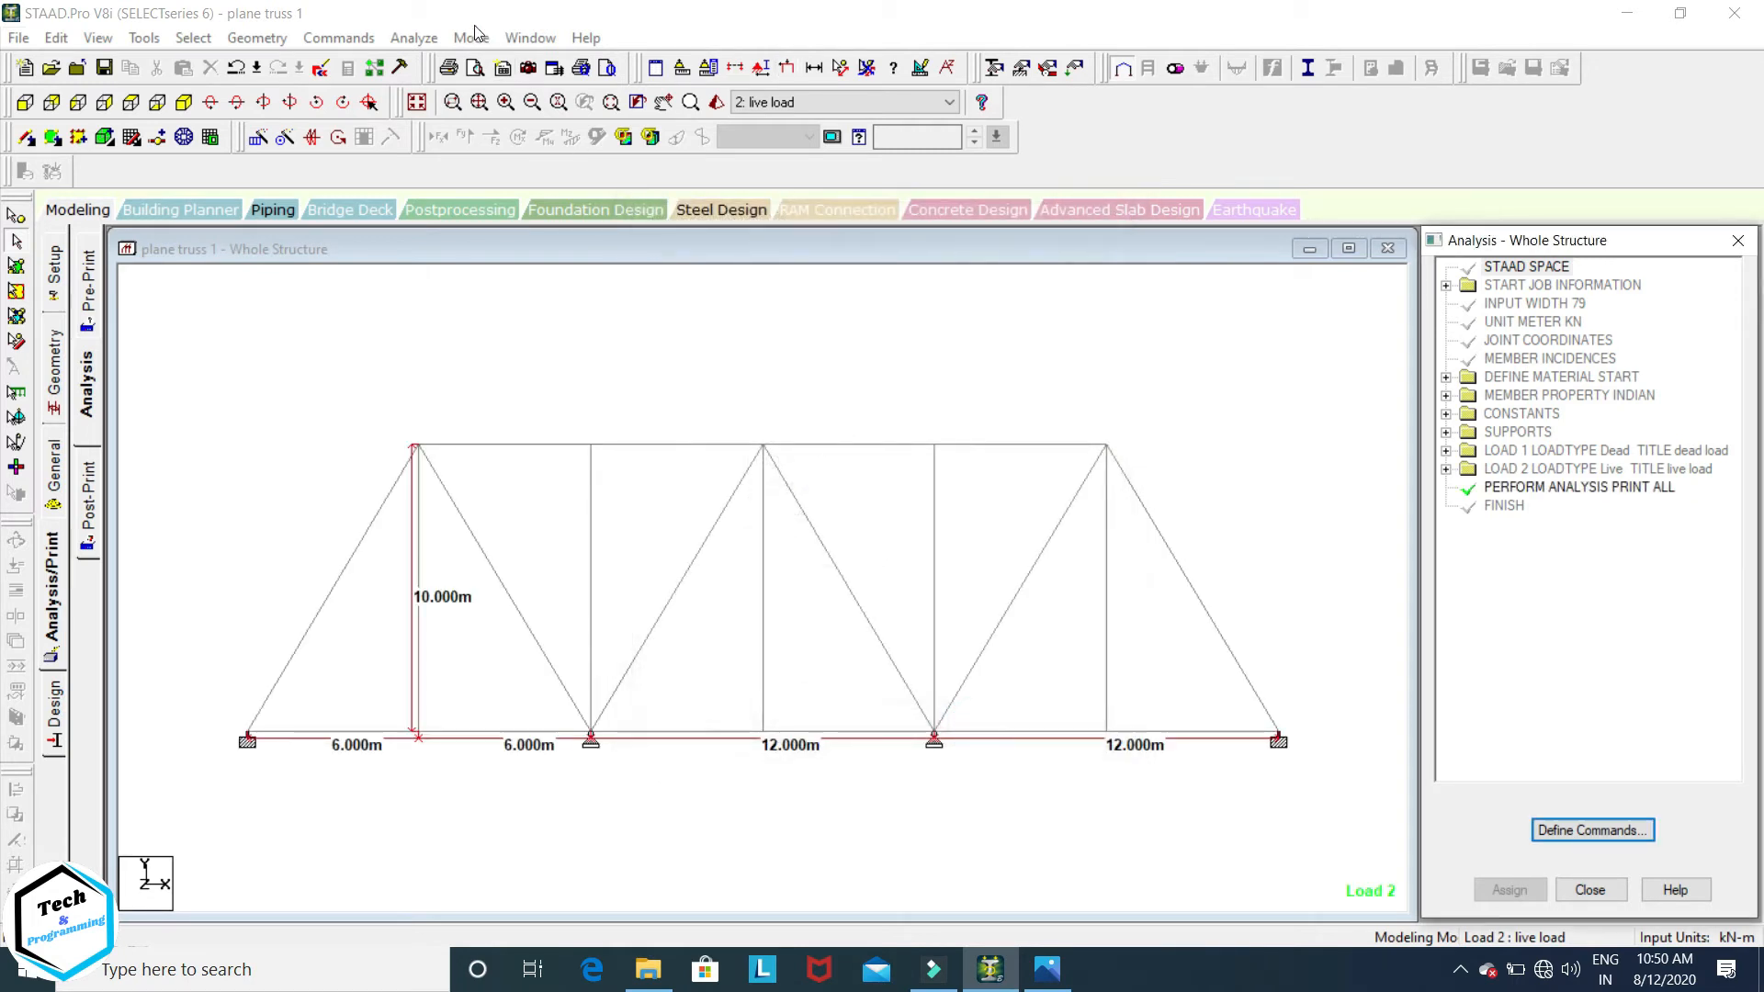
Step: Run the analysis of the truss, saving the modified structure first
left_click(413, 38)
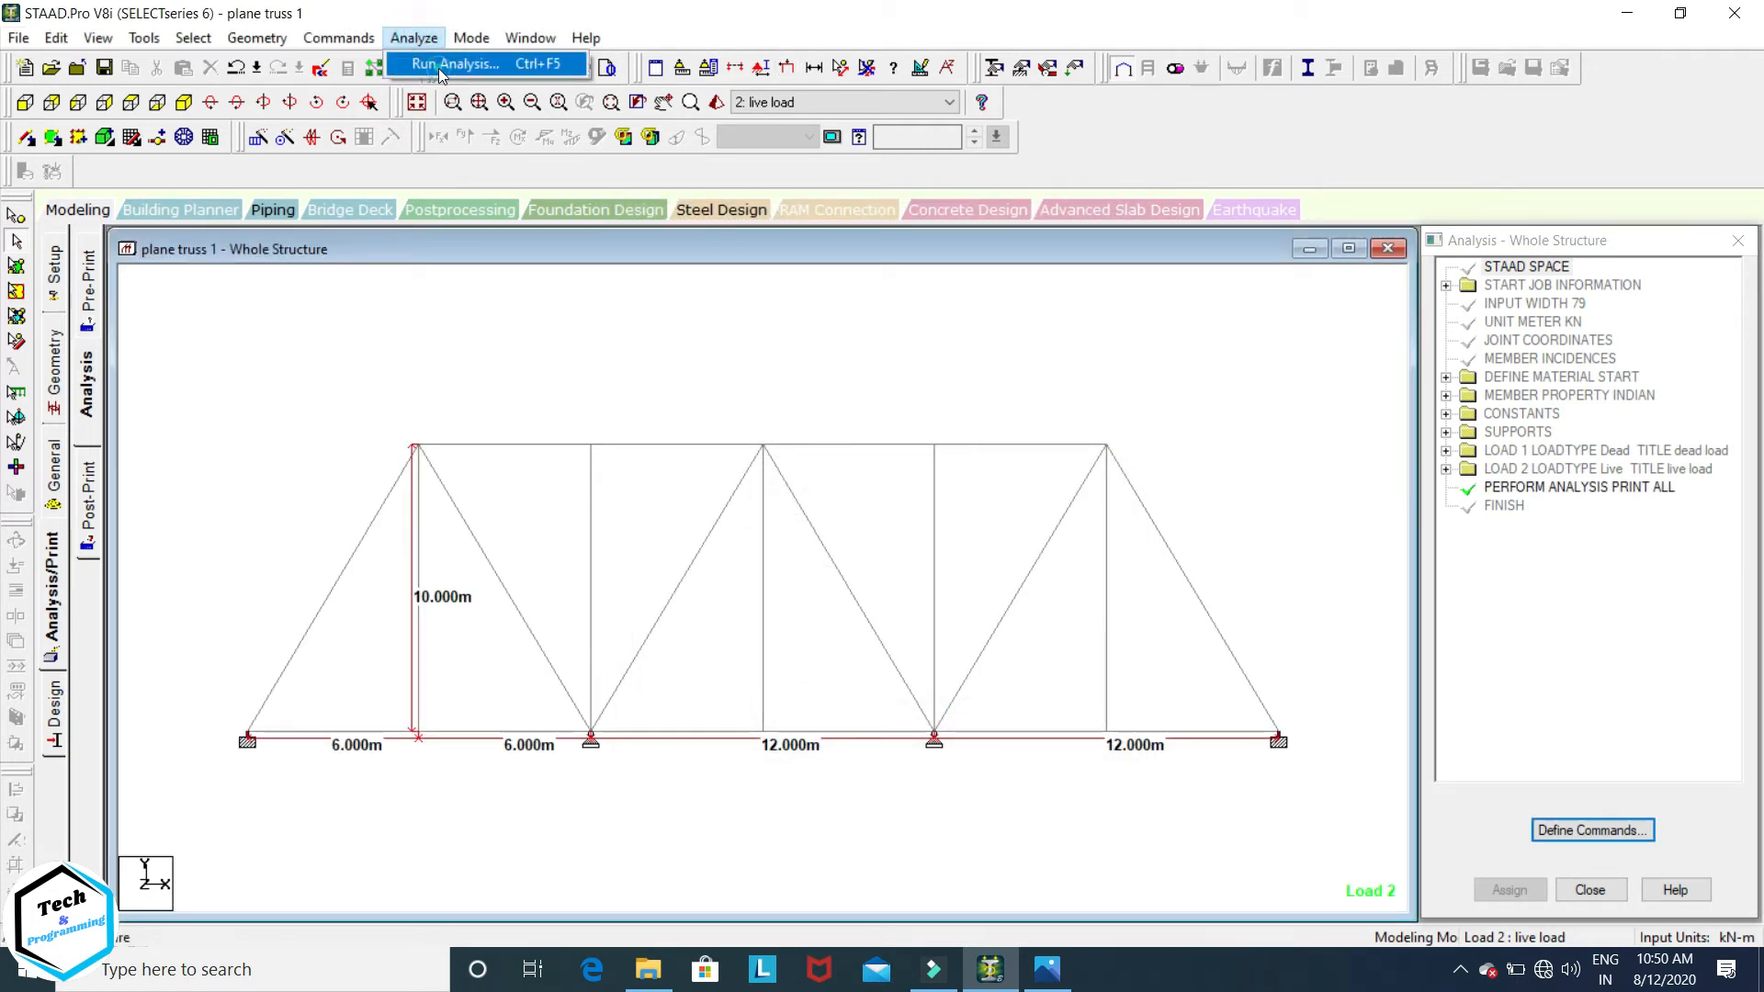
left_click(442, 65)
left_click(744, 518)
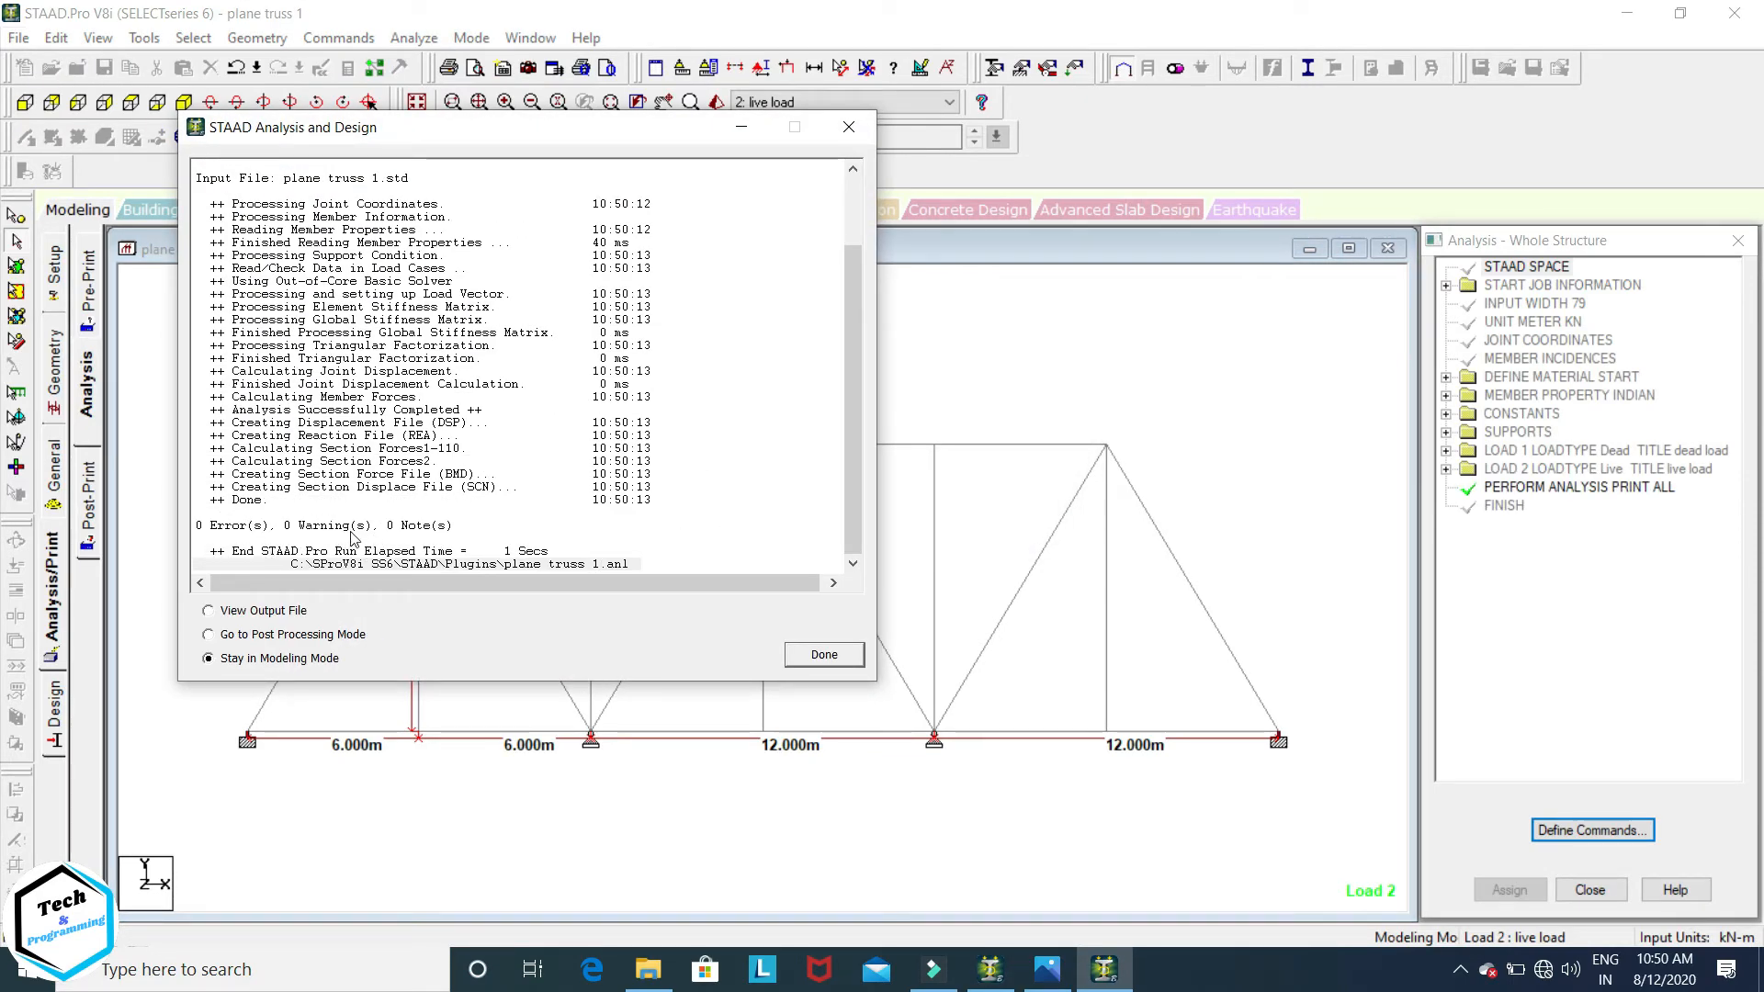
Step: Open the analysis output file, review the job, geometry, load and problem statistics listings, and close it
left_click(210, 612)
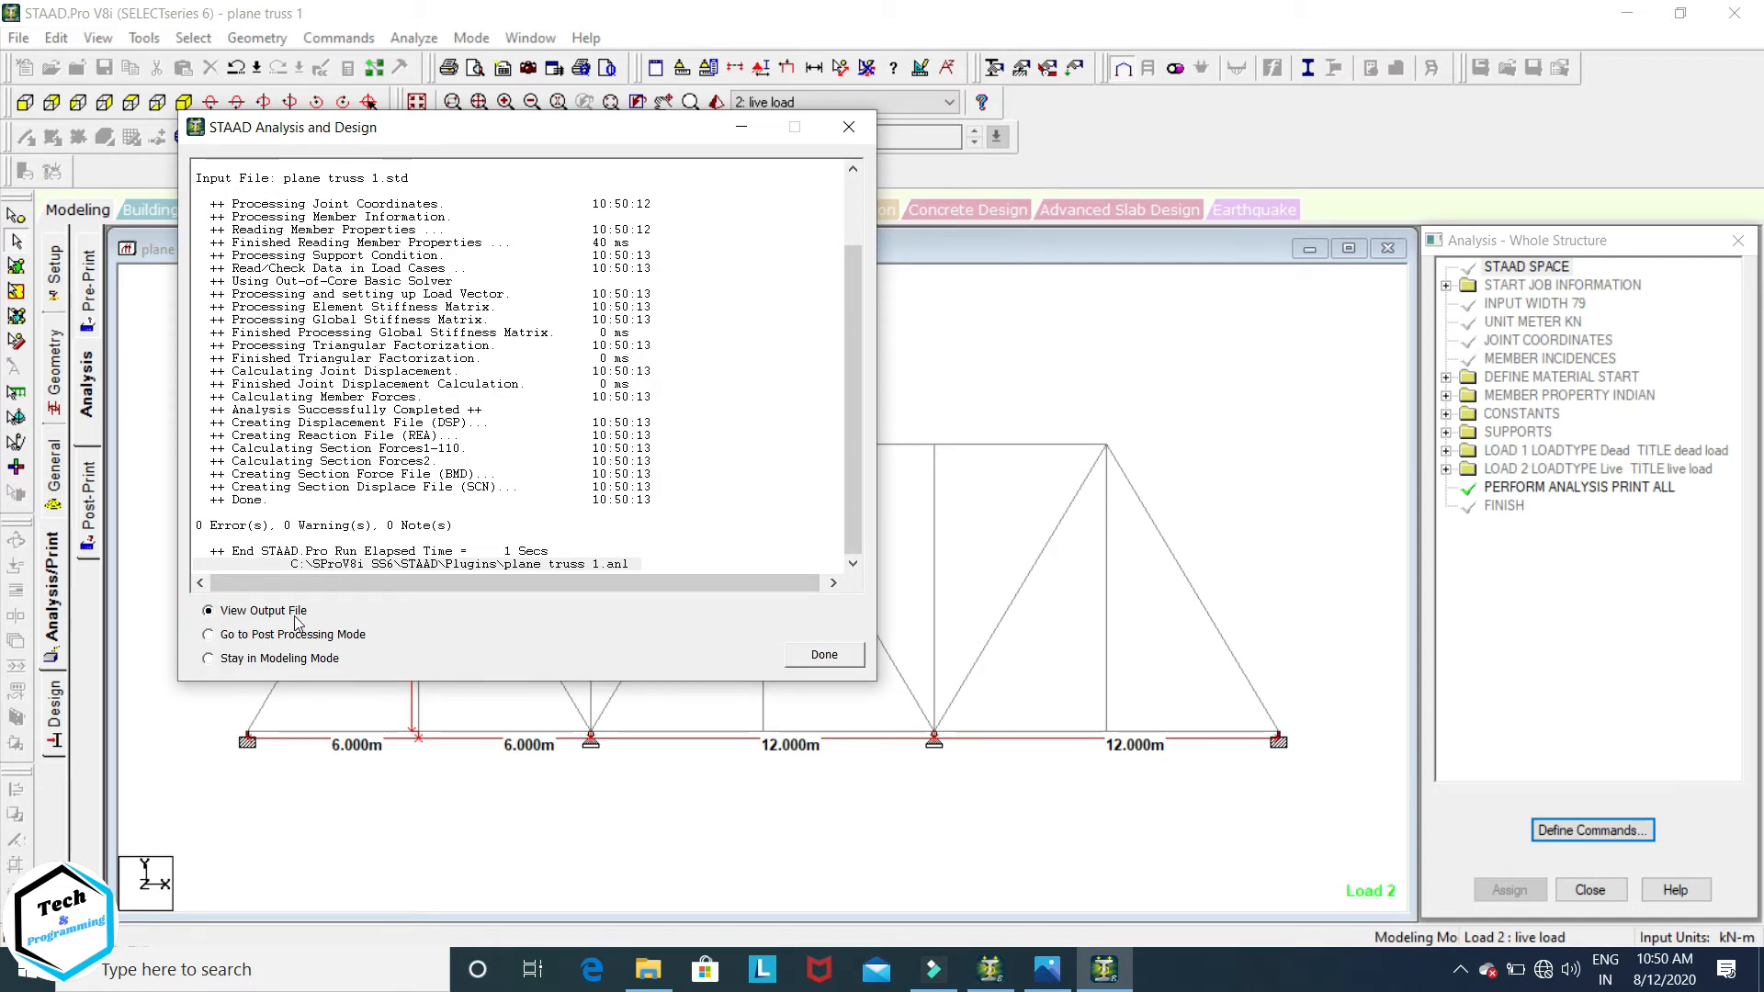
left_click(827, 655)
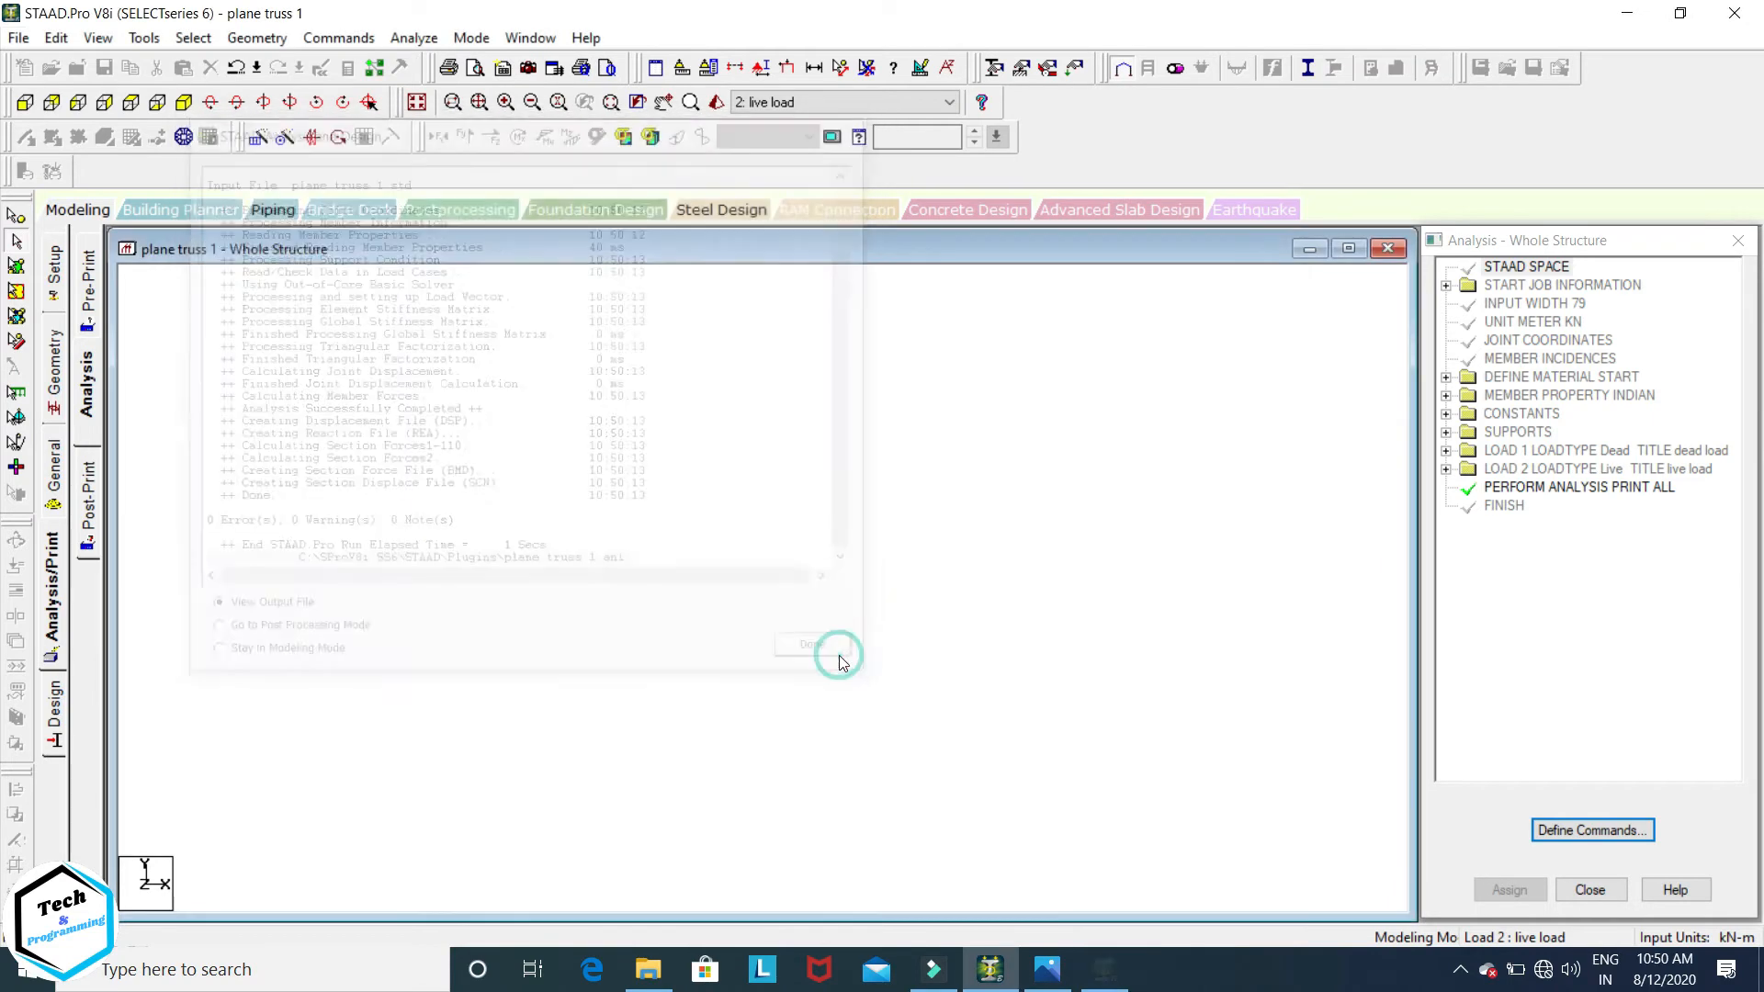
scroll(735, 321, "down", 3)
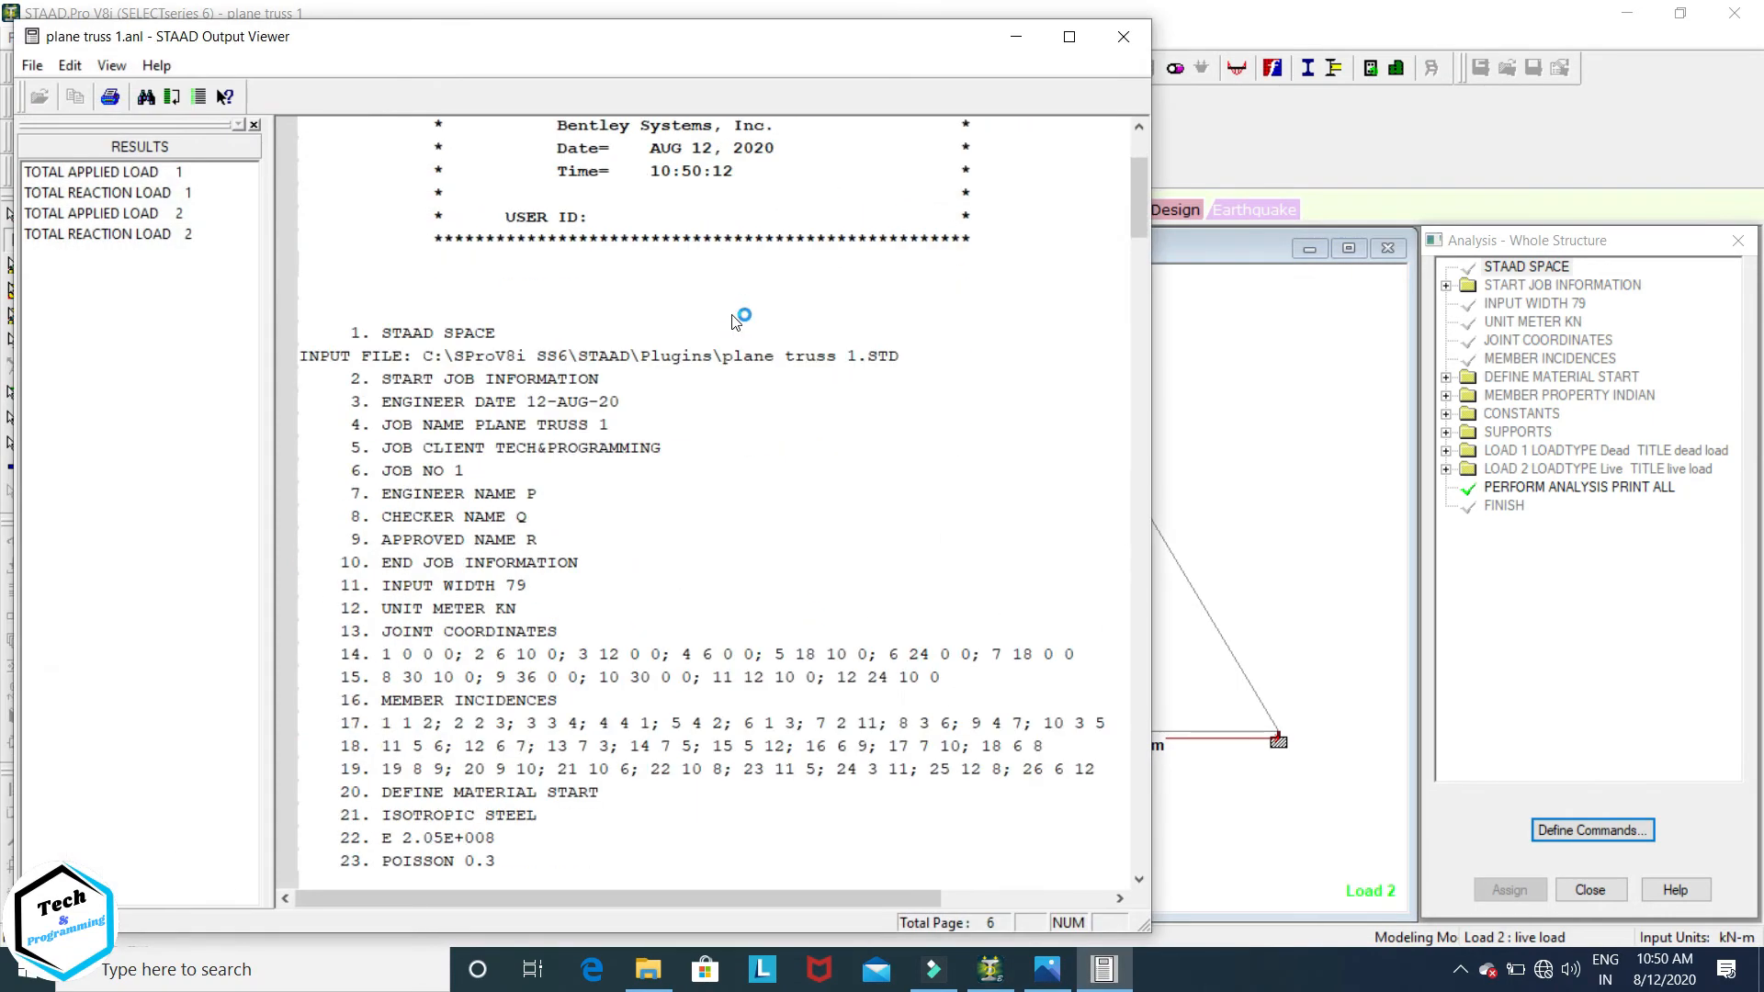
scroll(738, 316, "down", 4)
scroll(761, 241, "up", 7)
scroll(751, 253, "down", 8)
scroll(745, 258, "down", 10)
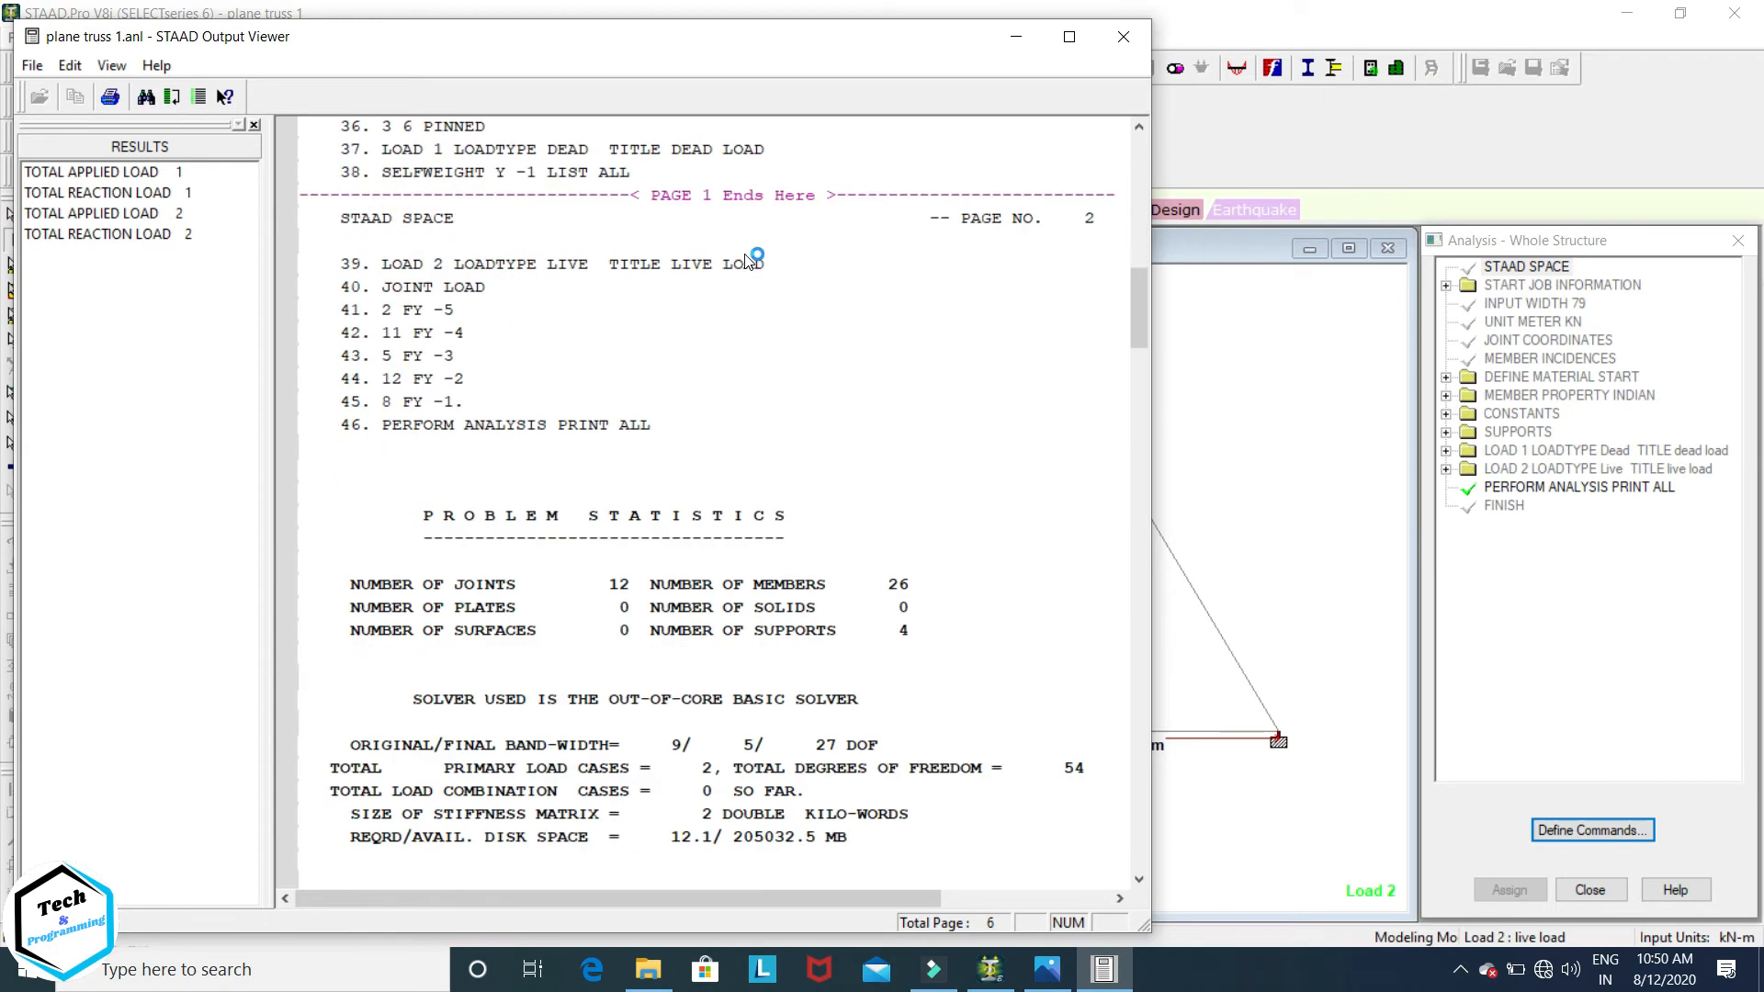
left_click(1123, 38)
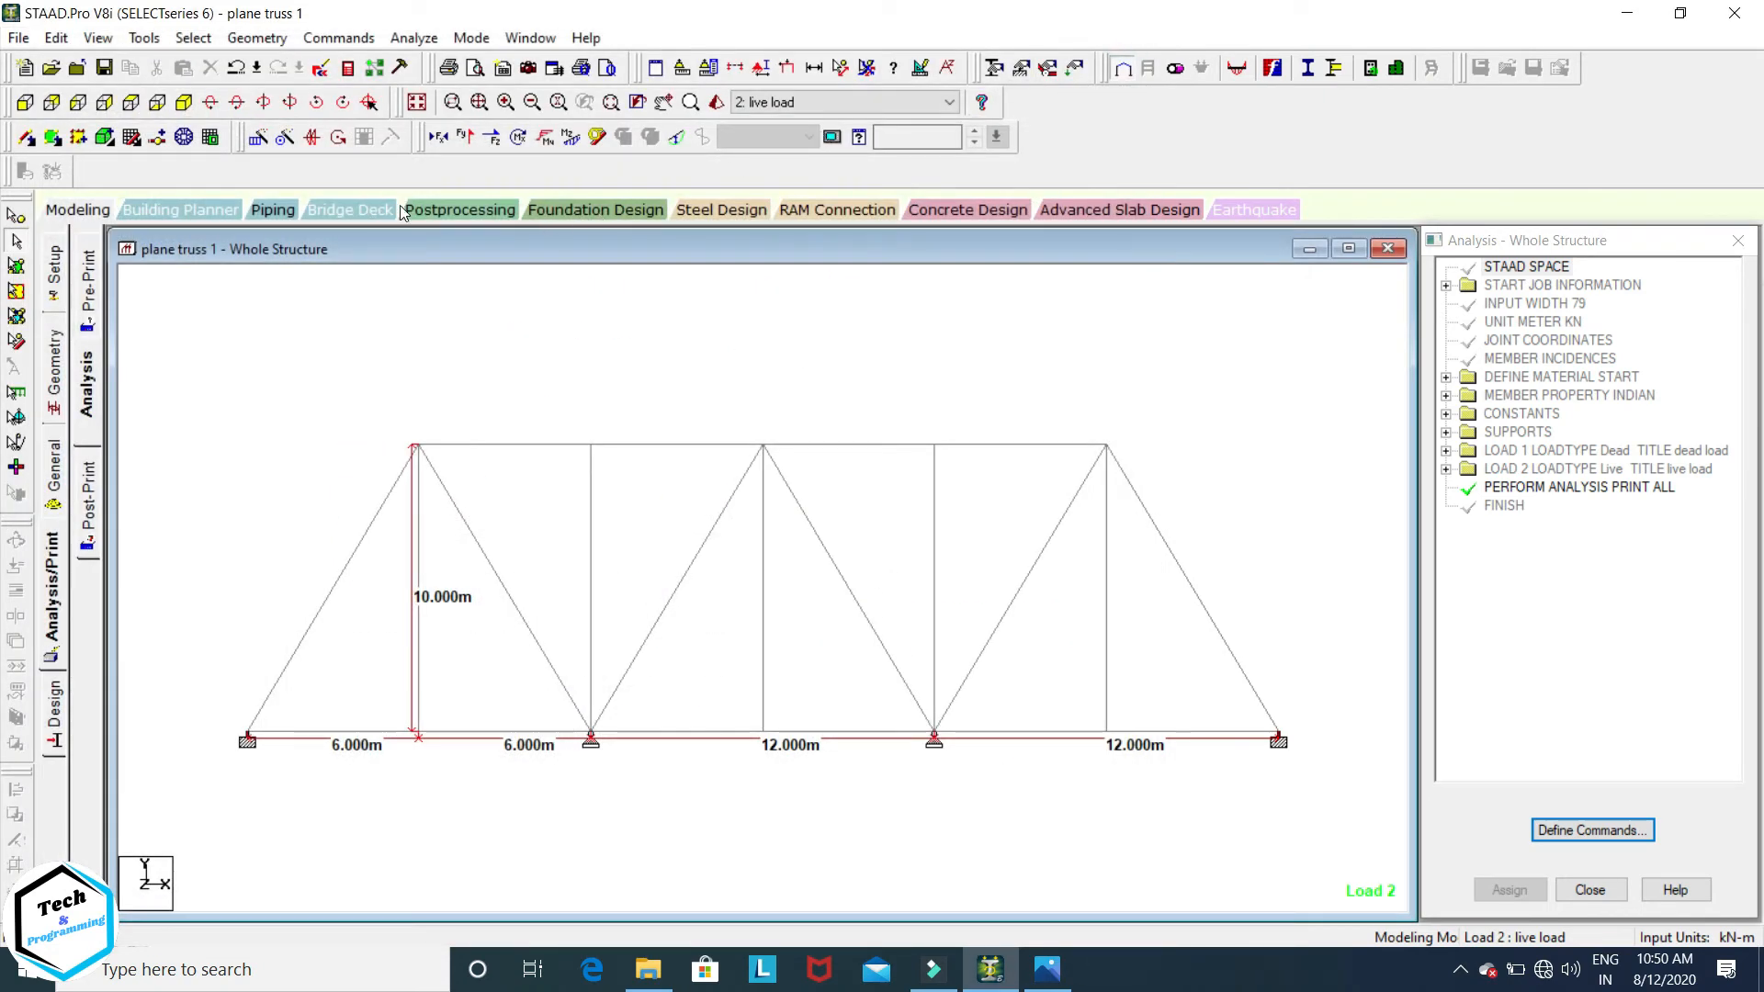
Step: Show the postprocessing results for the dead load and live load cases, widening the truss displacement view over the result tables
left_click(460, 210)
left_click(976, 479)
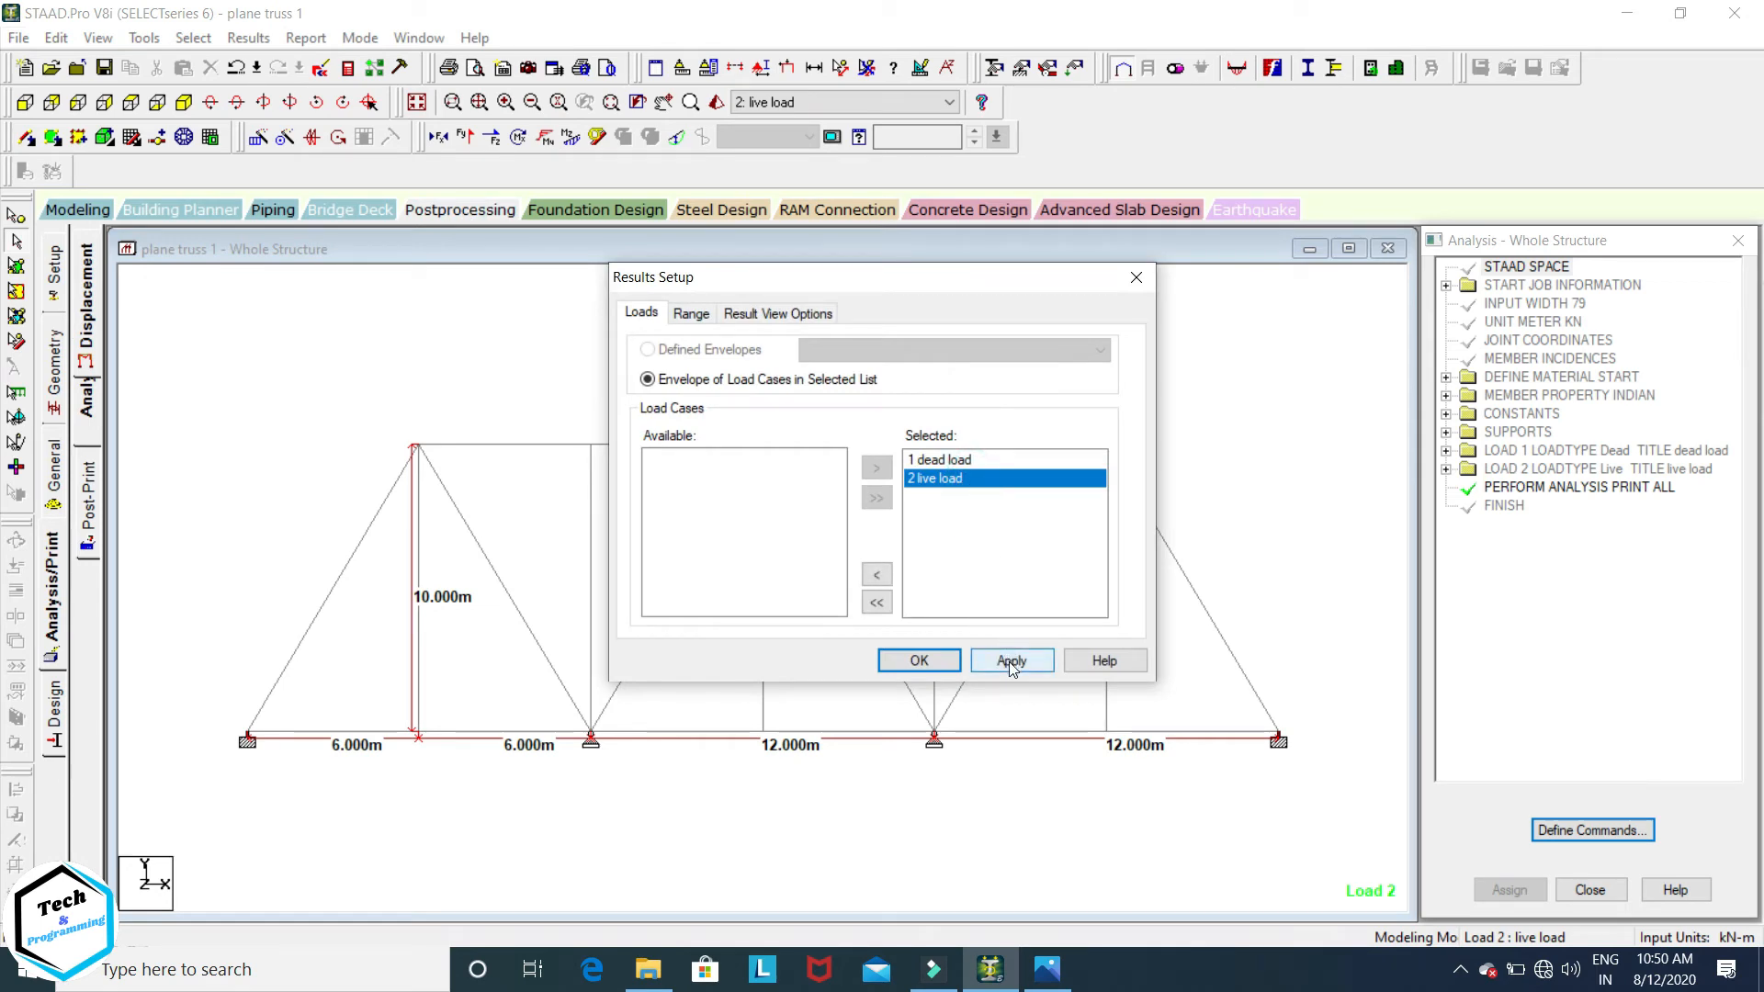
left_click(933, 665)
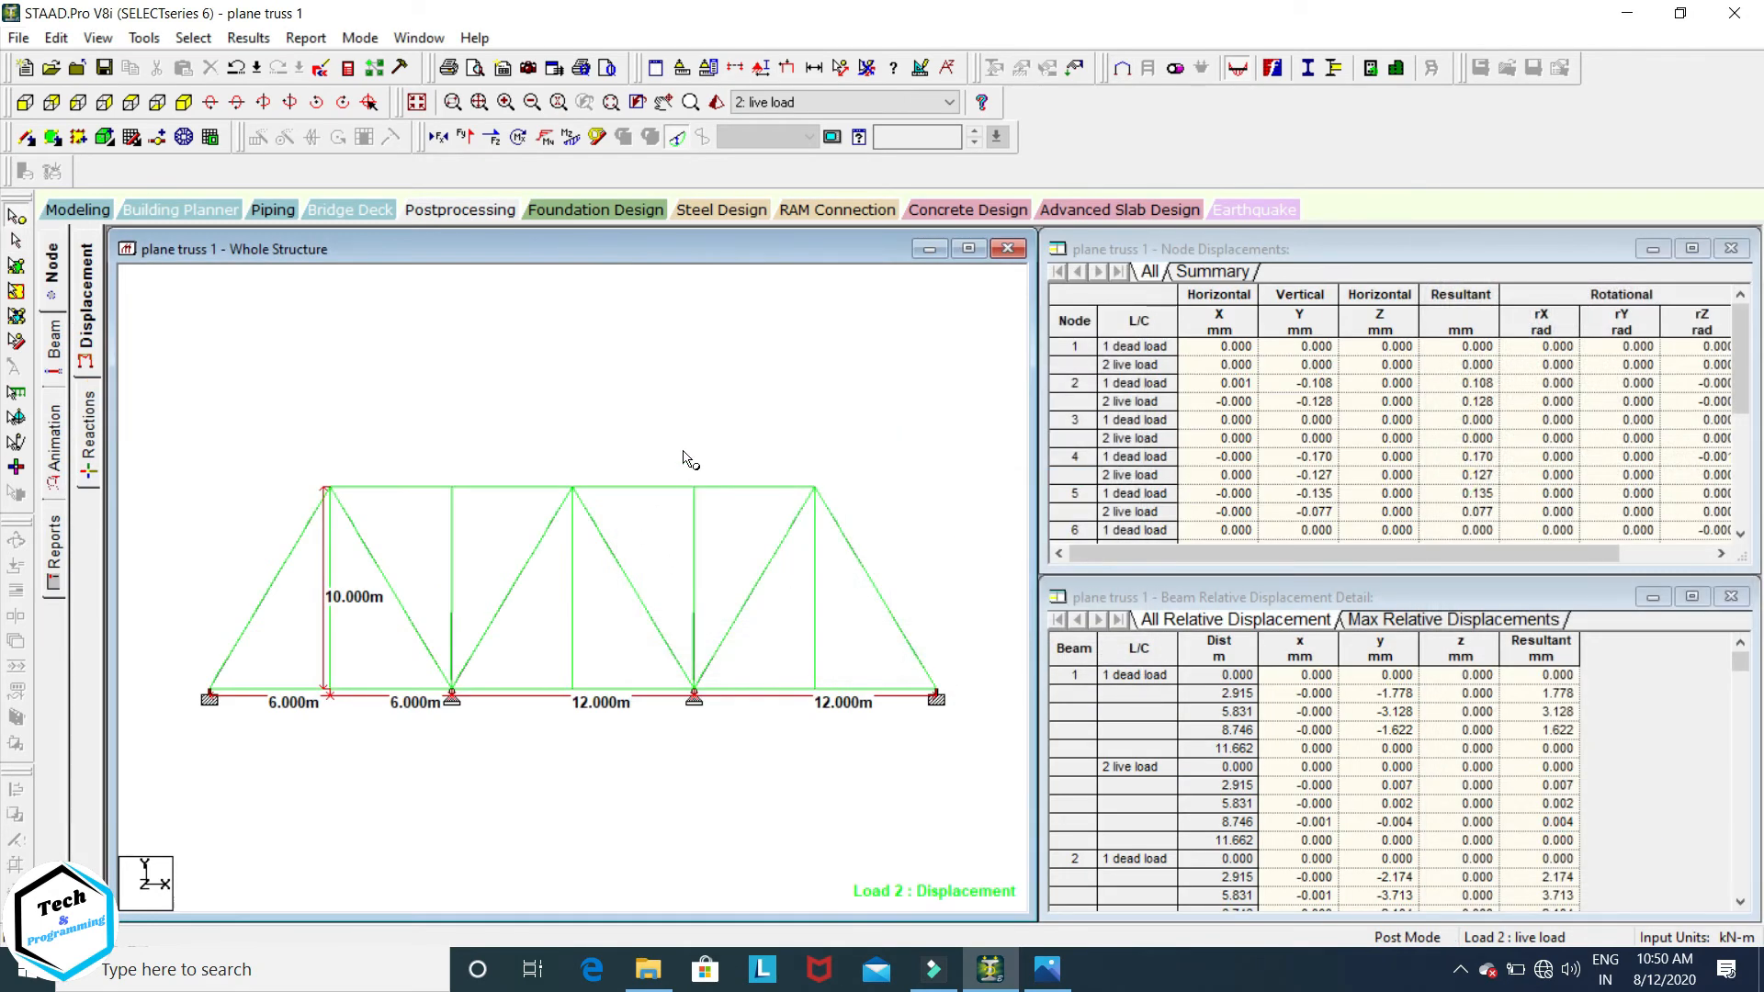
left_click_drag(1031, 523, 1759, 521)
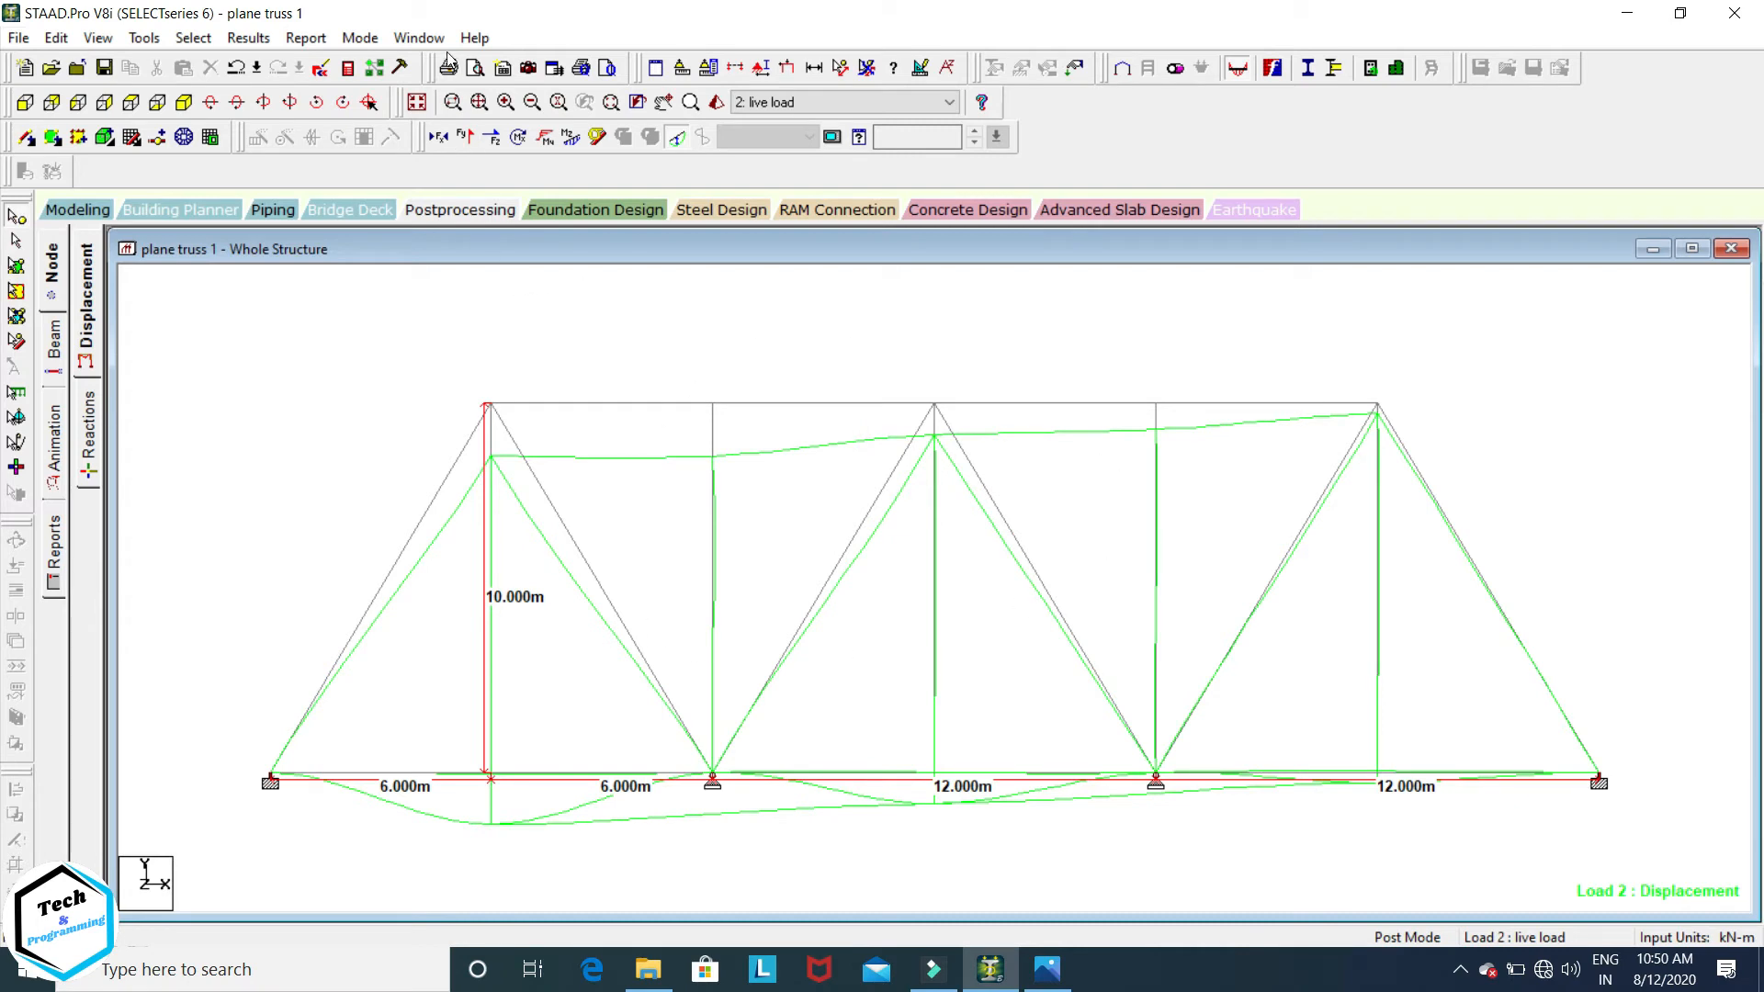
Step: Annotate the displacement diagram with the Max Resultant displacement values for all members
left_click(248, 37)
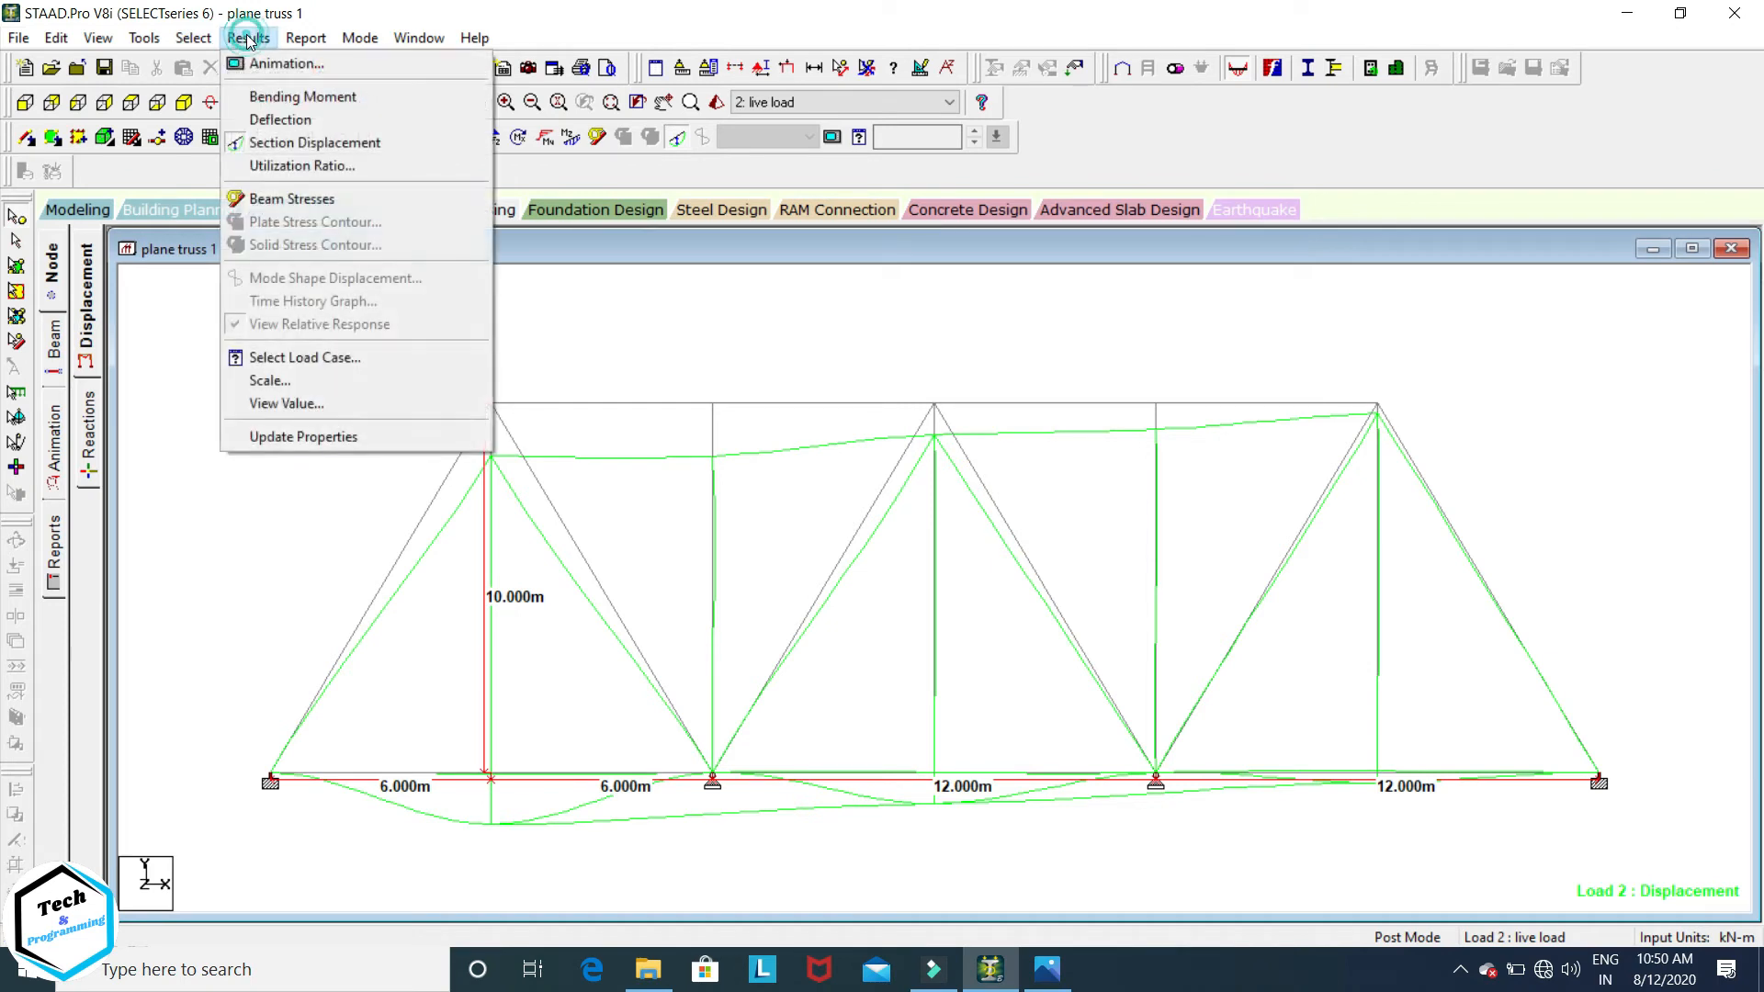
left_click(326, 404)
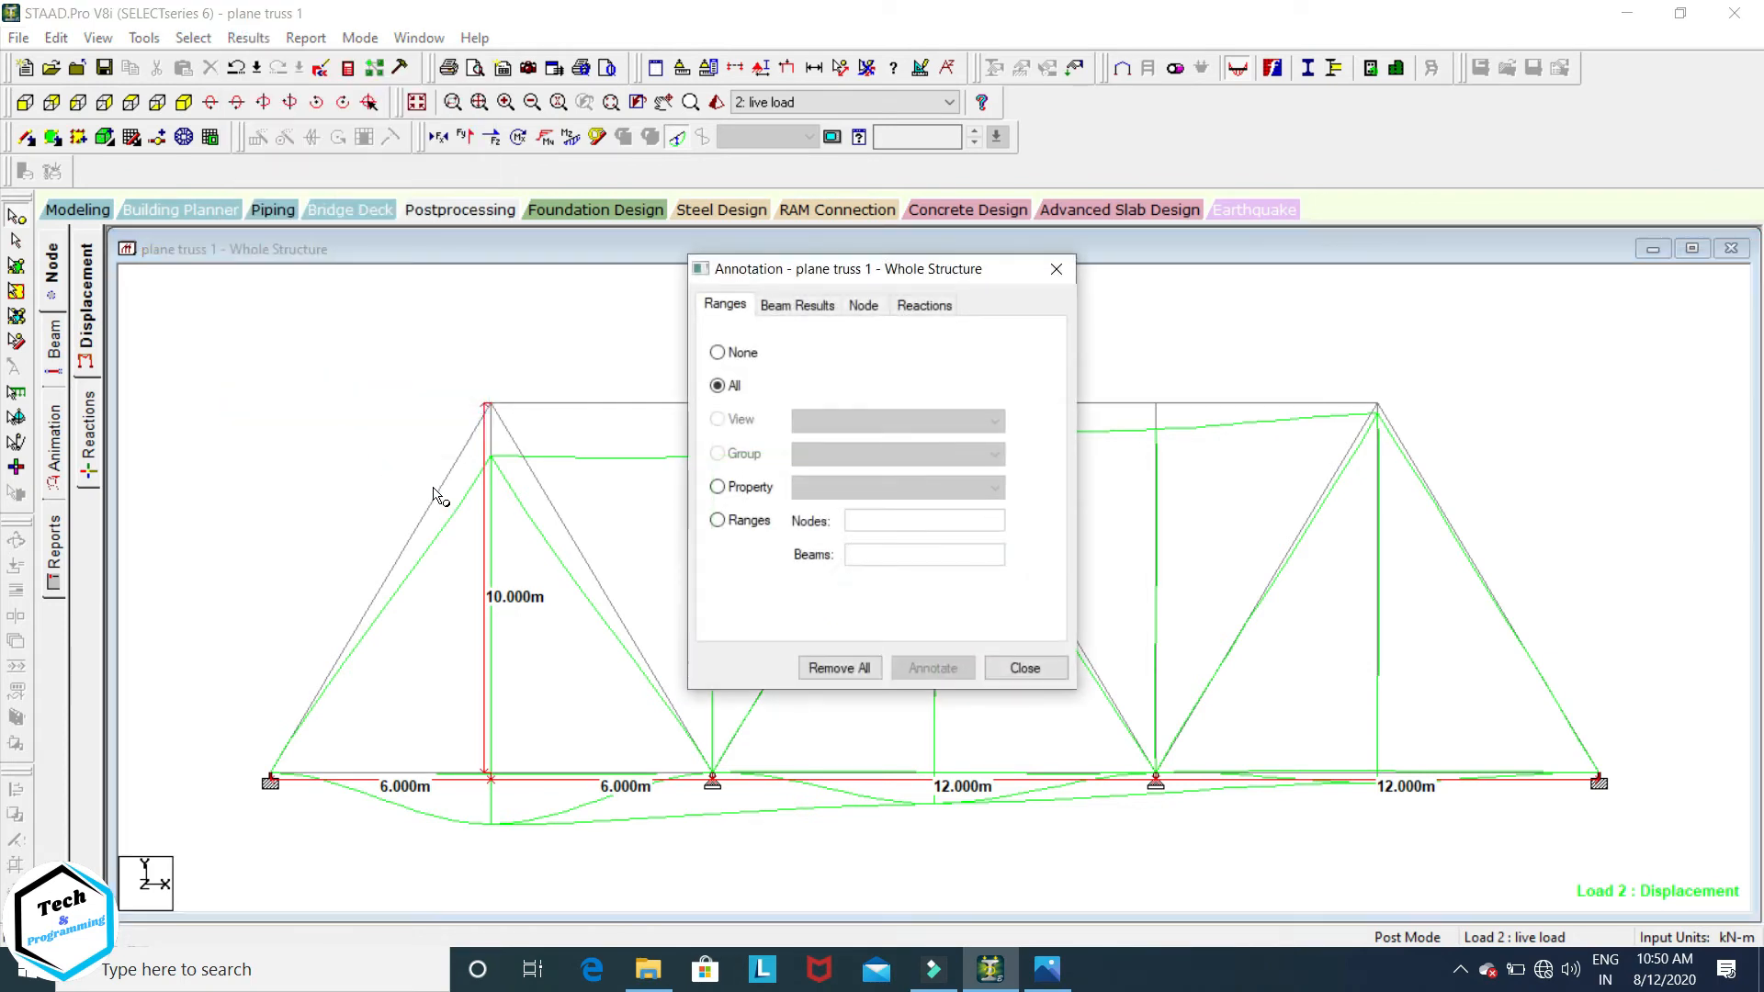
left_click(826, 310)
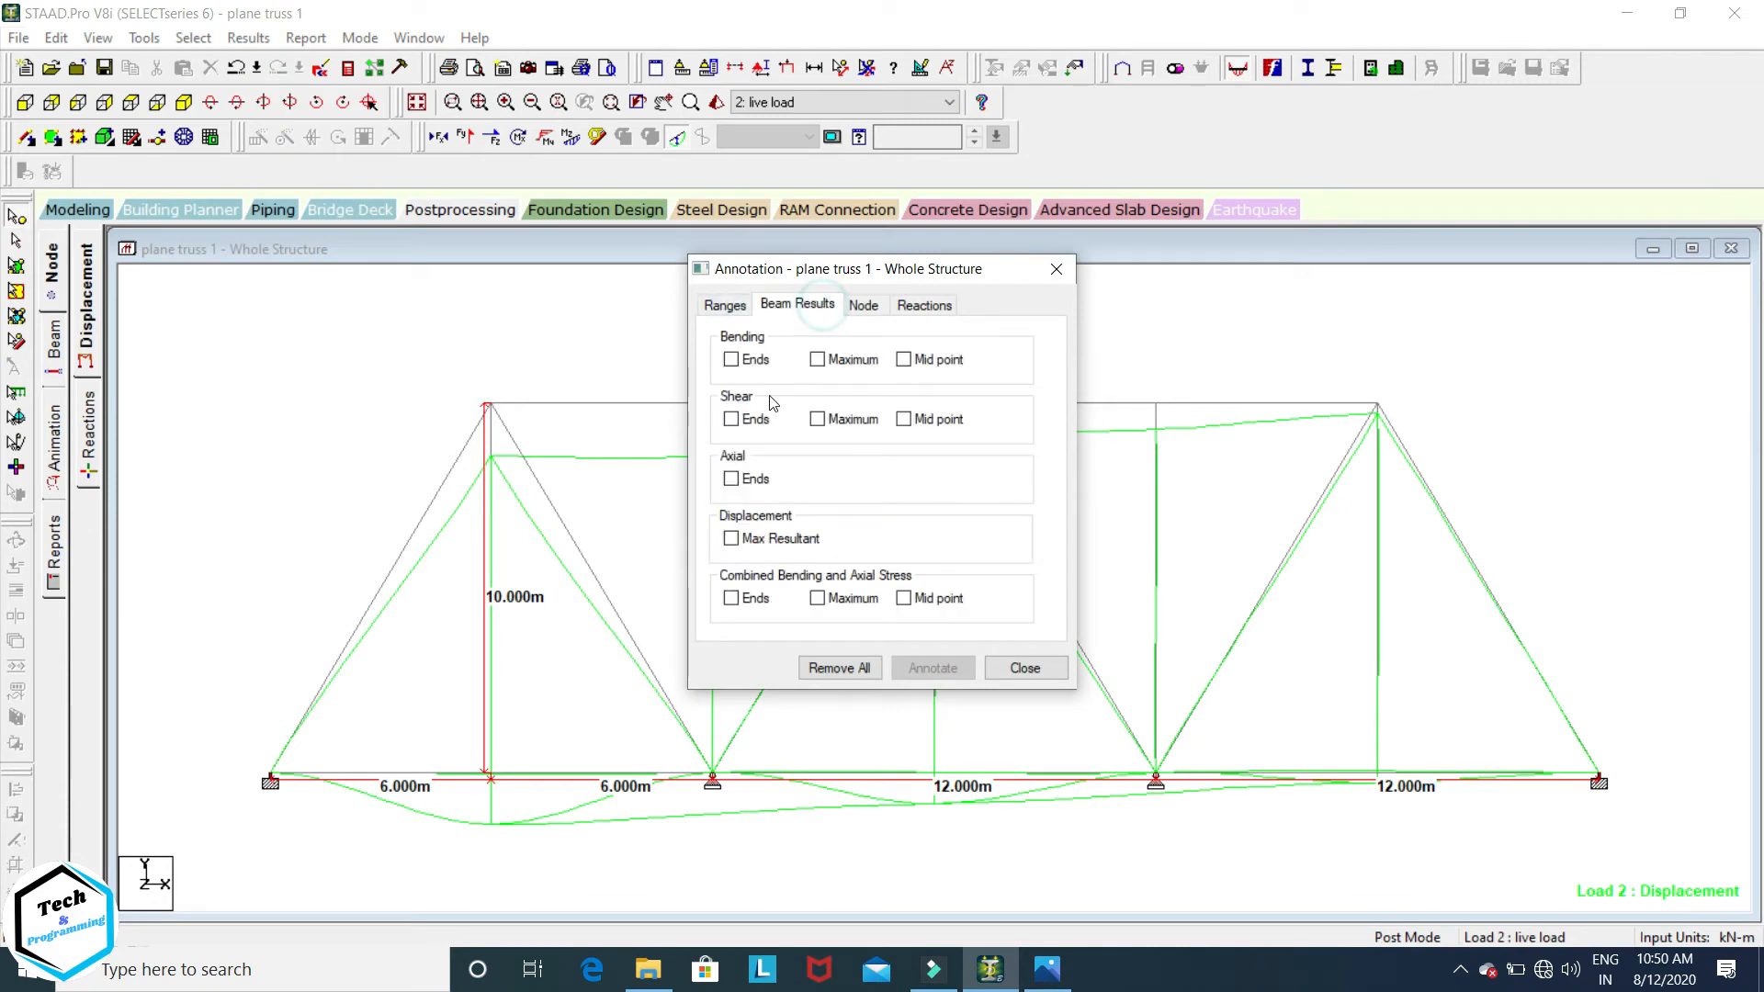
left_click(731, 539)
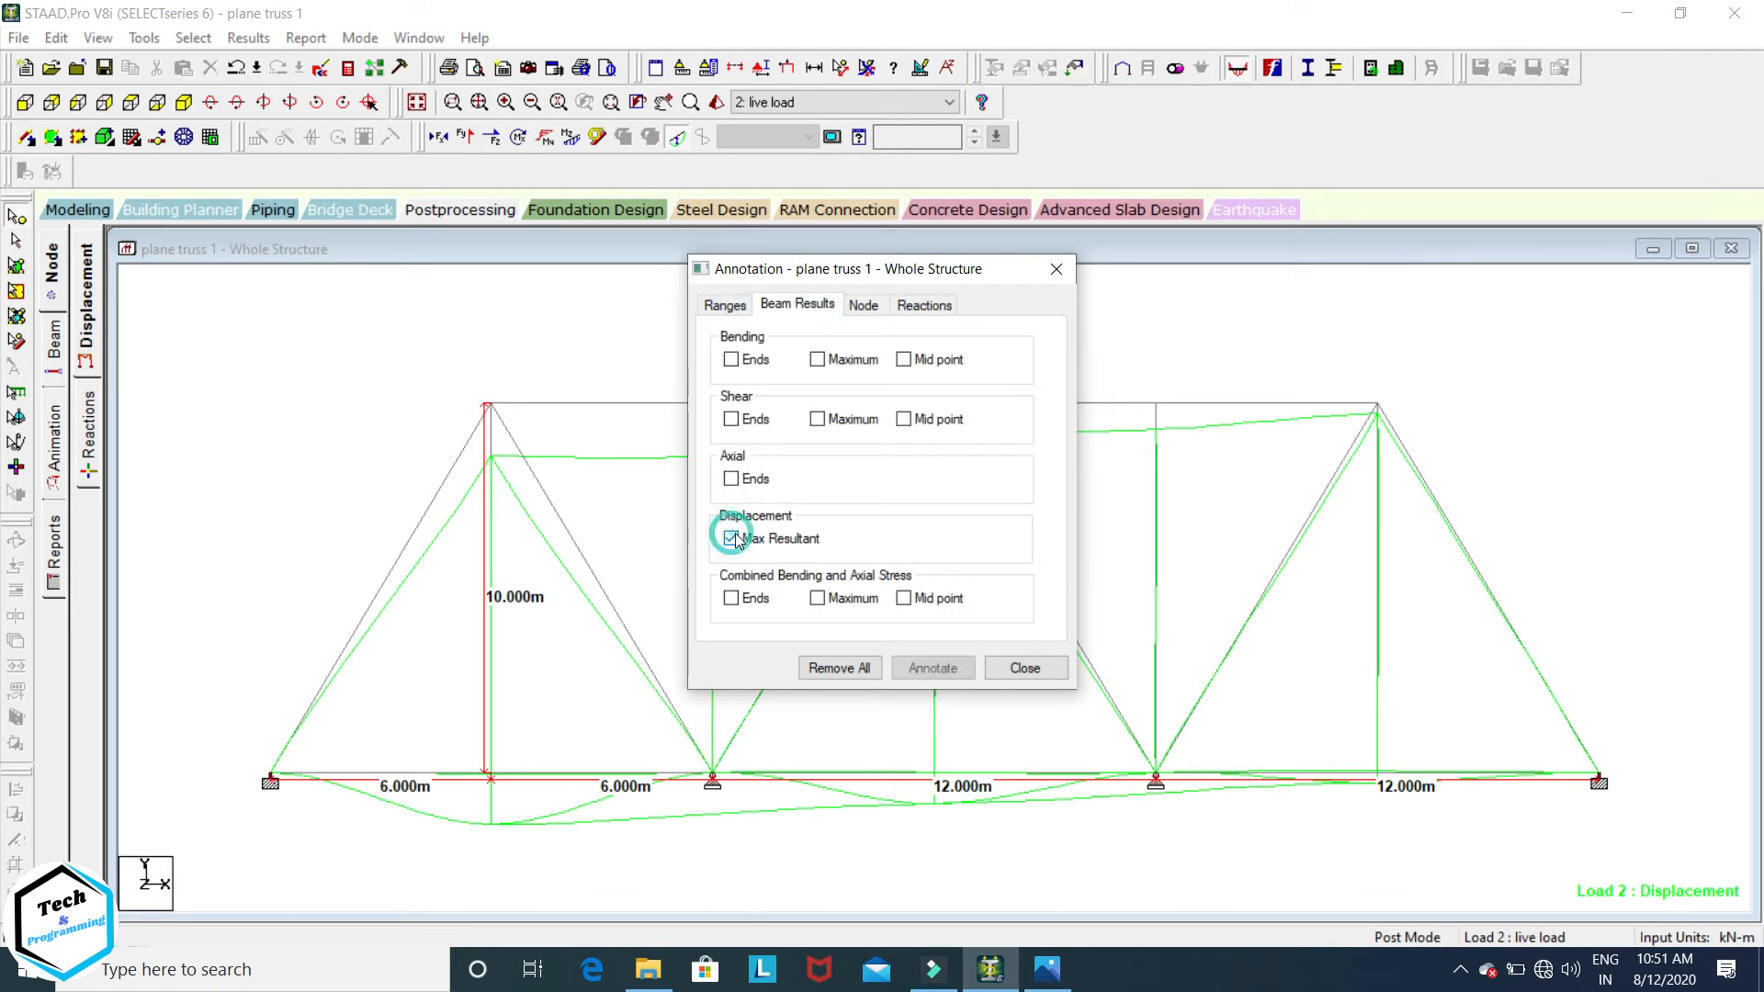
left_click(931, 671)
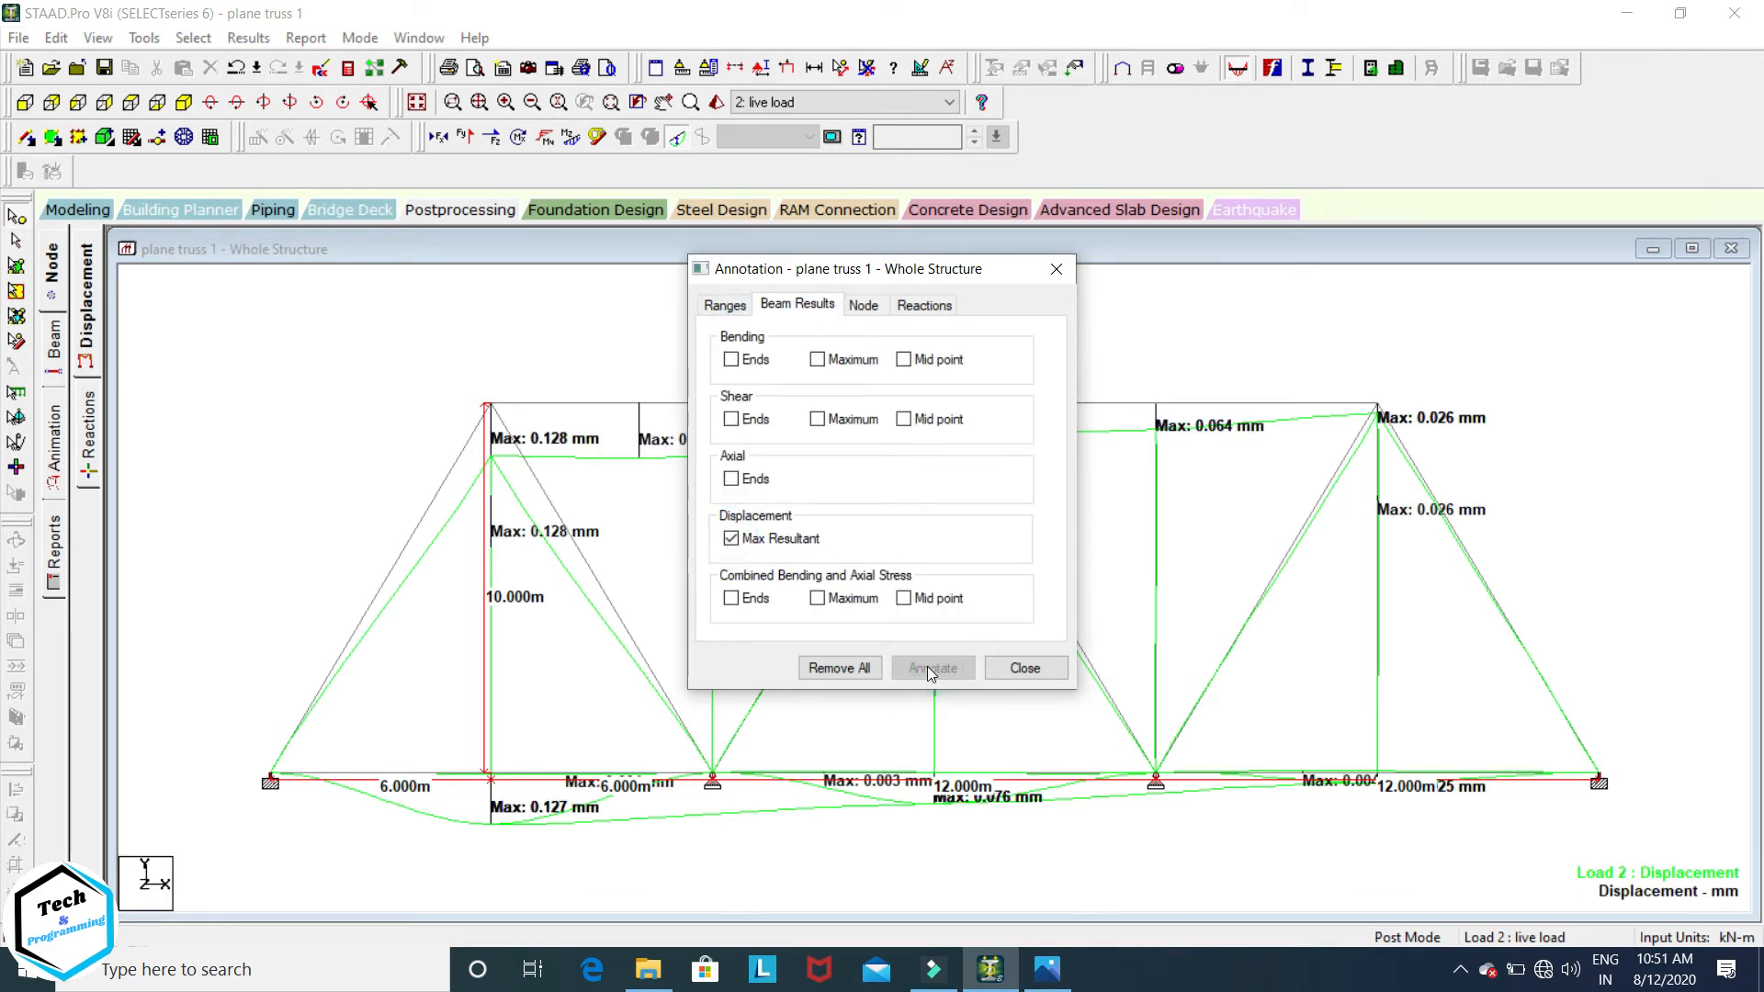
left_click(1027, 668)
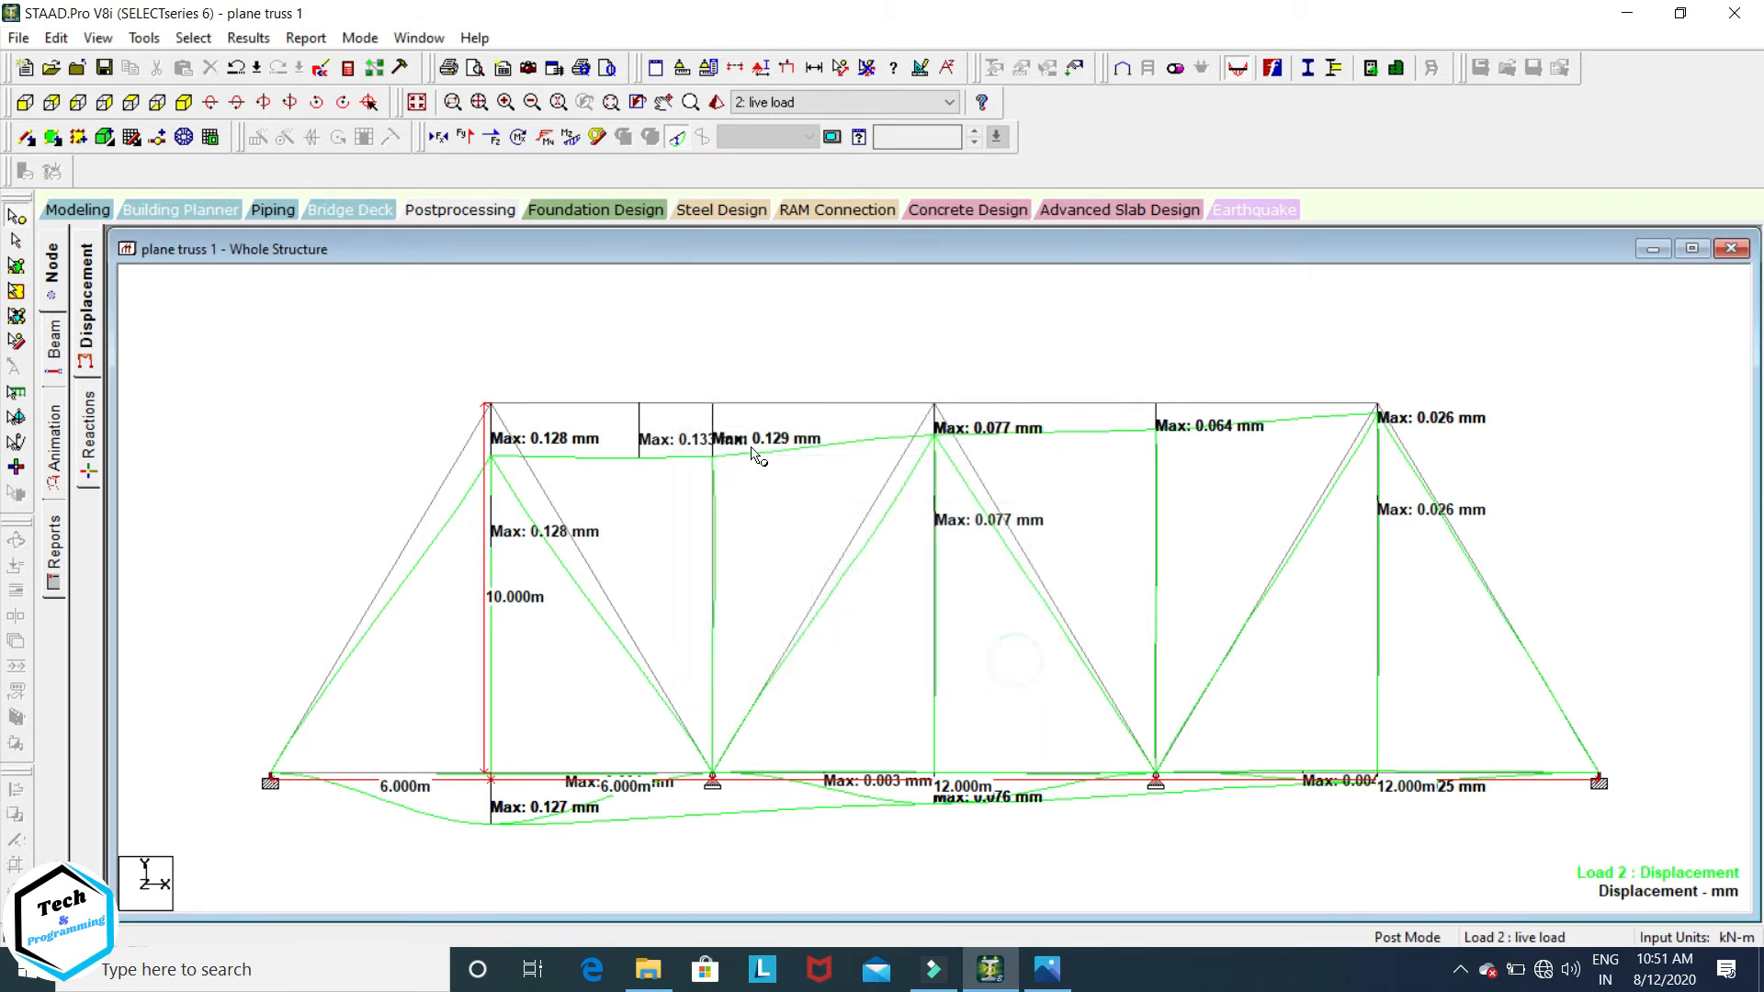
Step: Take a picture of the annotated displacement diagram for the report, with the caption "displacement"
left_click(528, 69)
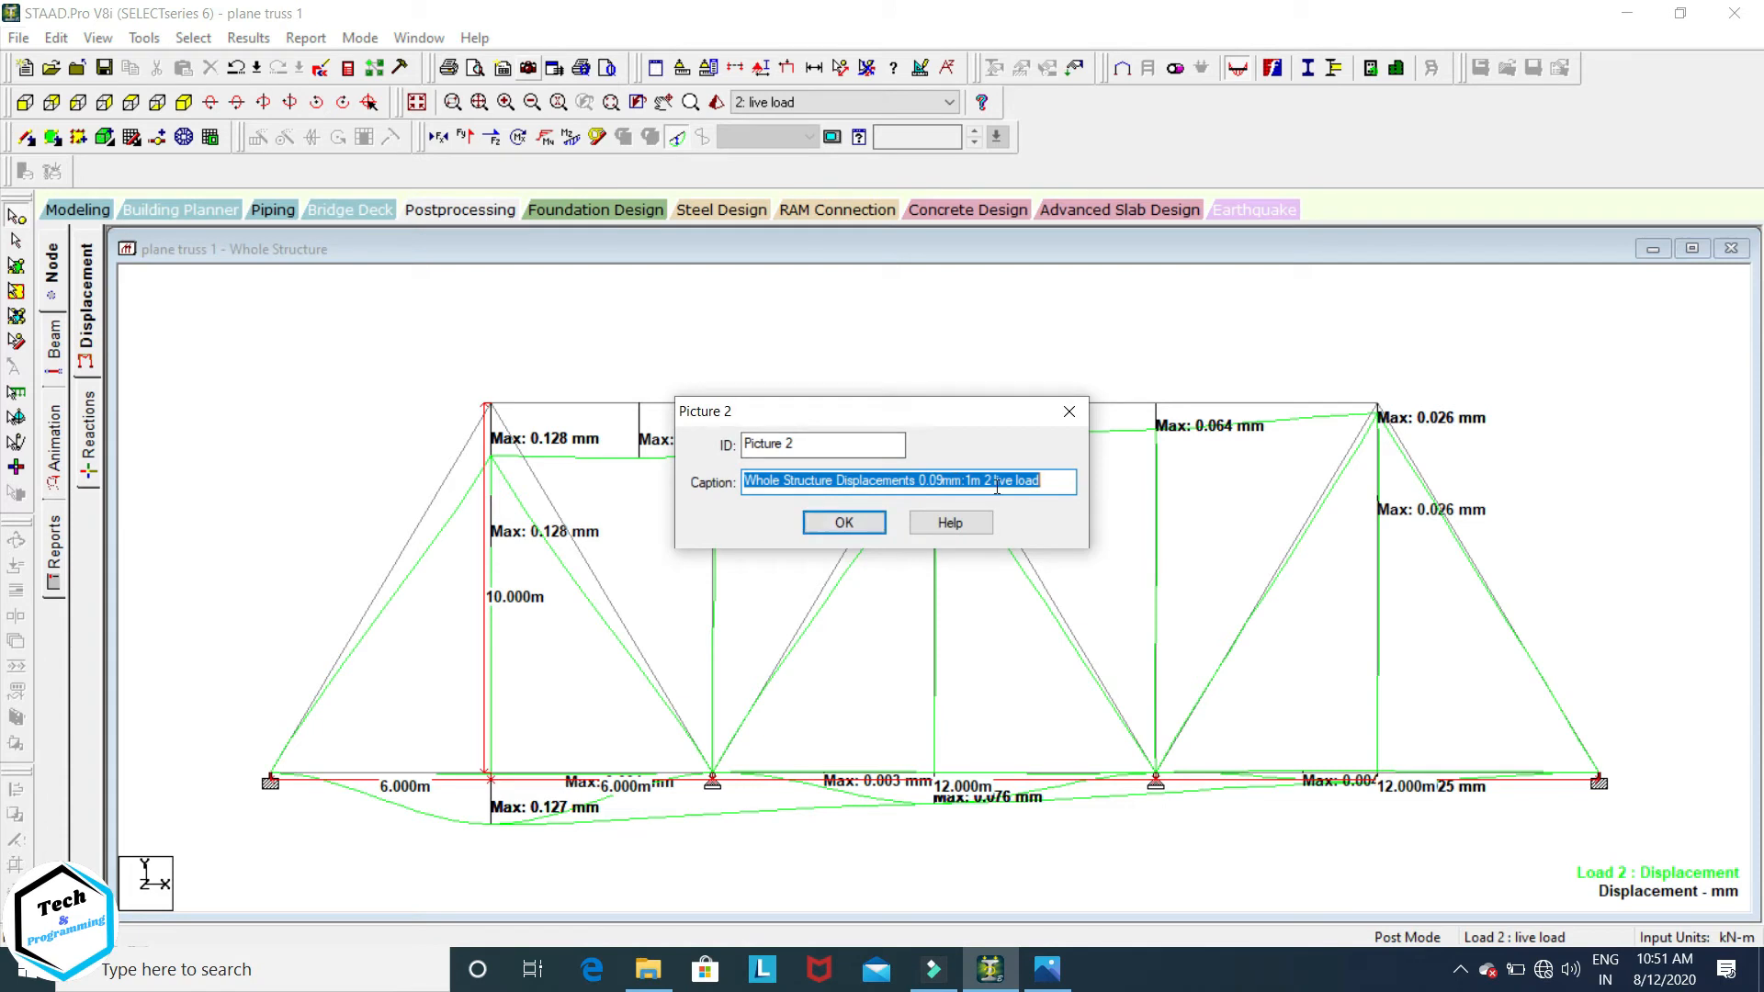
key("BackSpace")
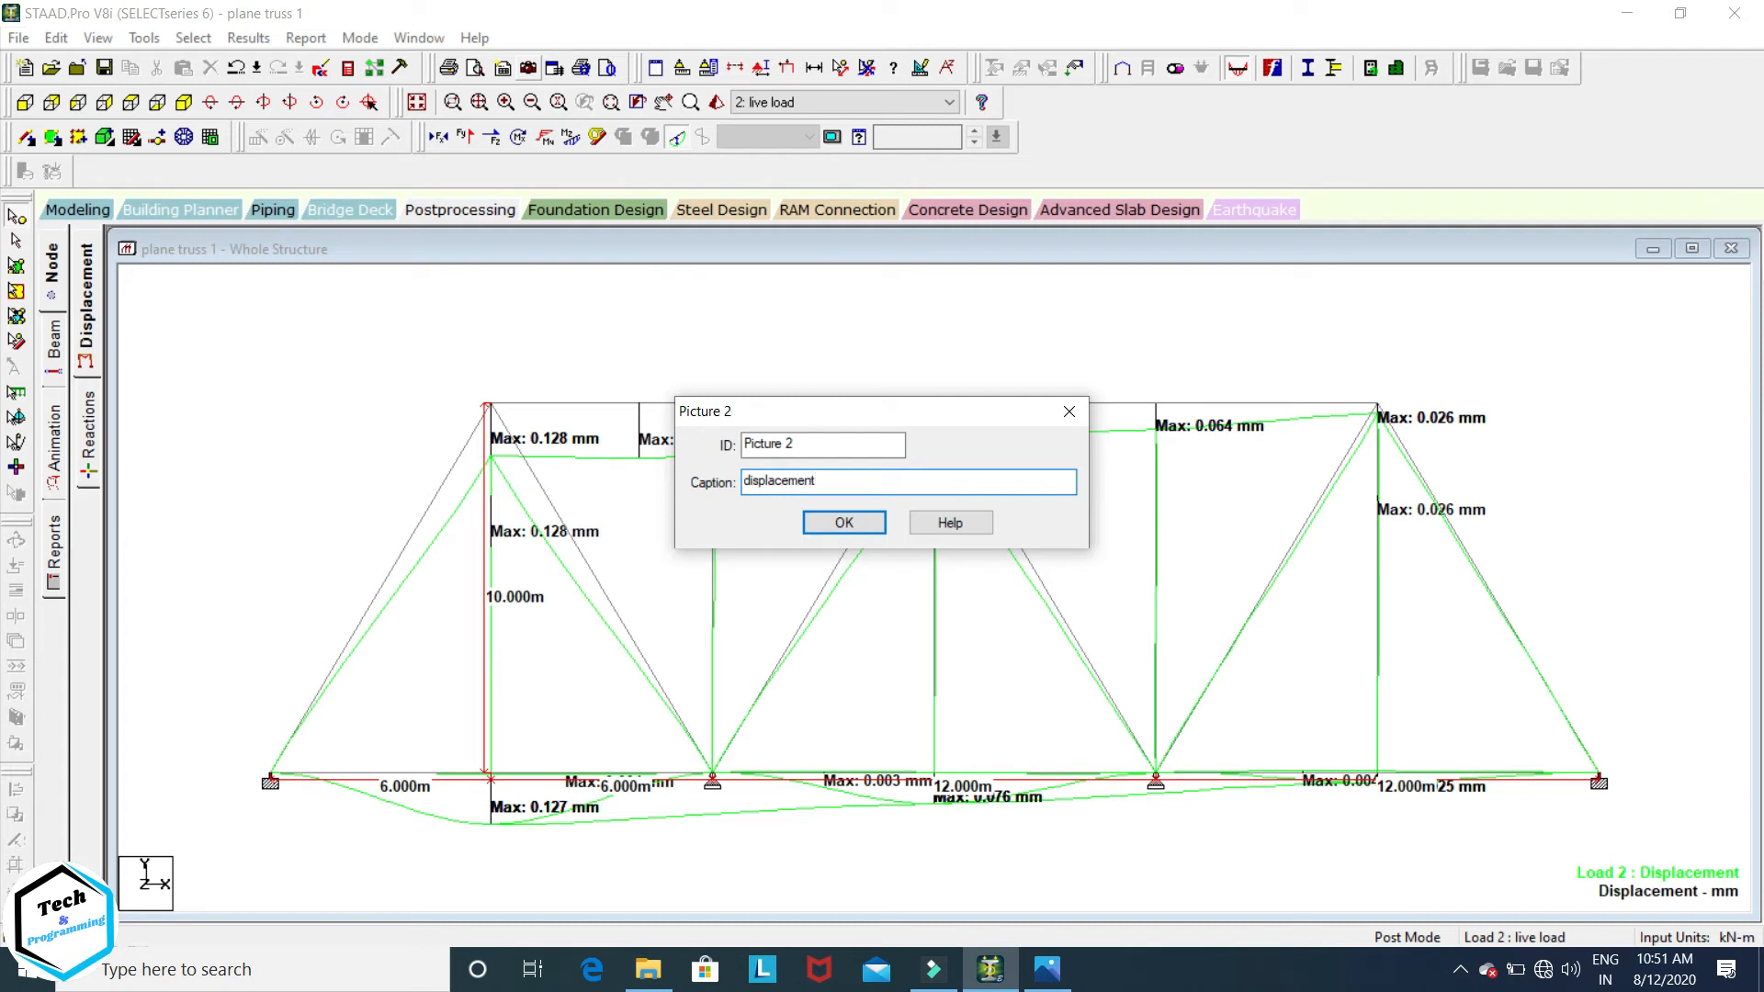
left_click(844, 521)
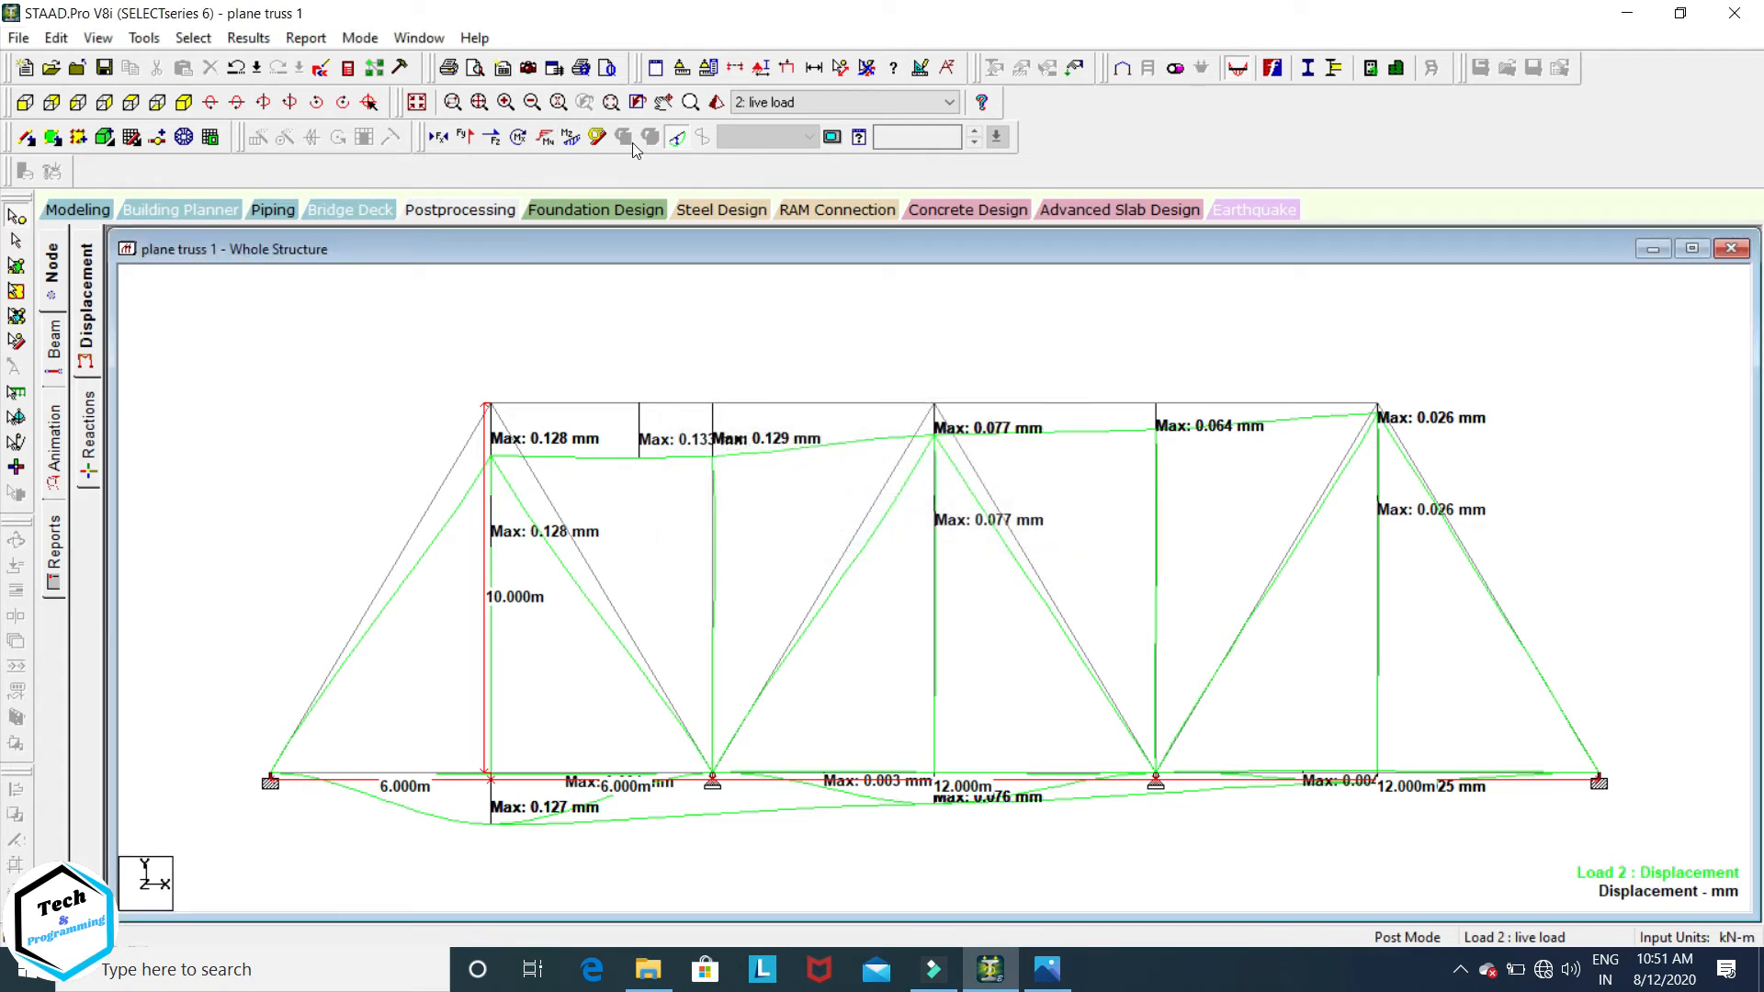
Step: Replace the displacement diagram with the Shear Y diagram for the live load and enlarge its plotted scale
left_click(678, 137)
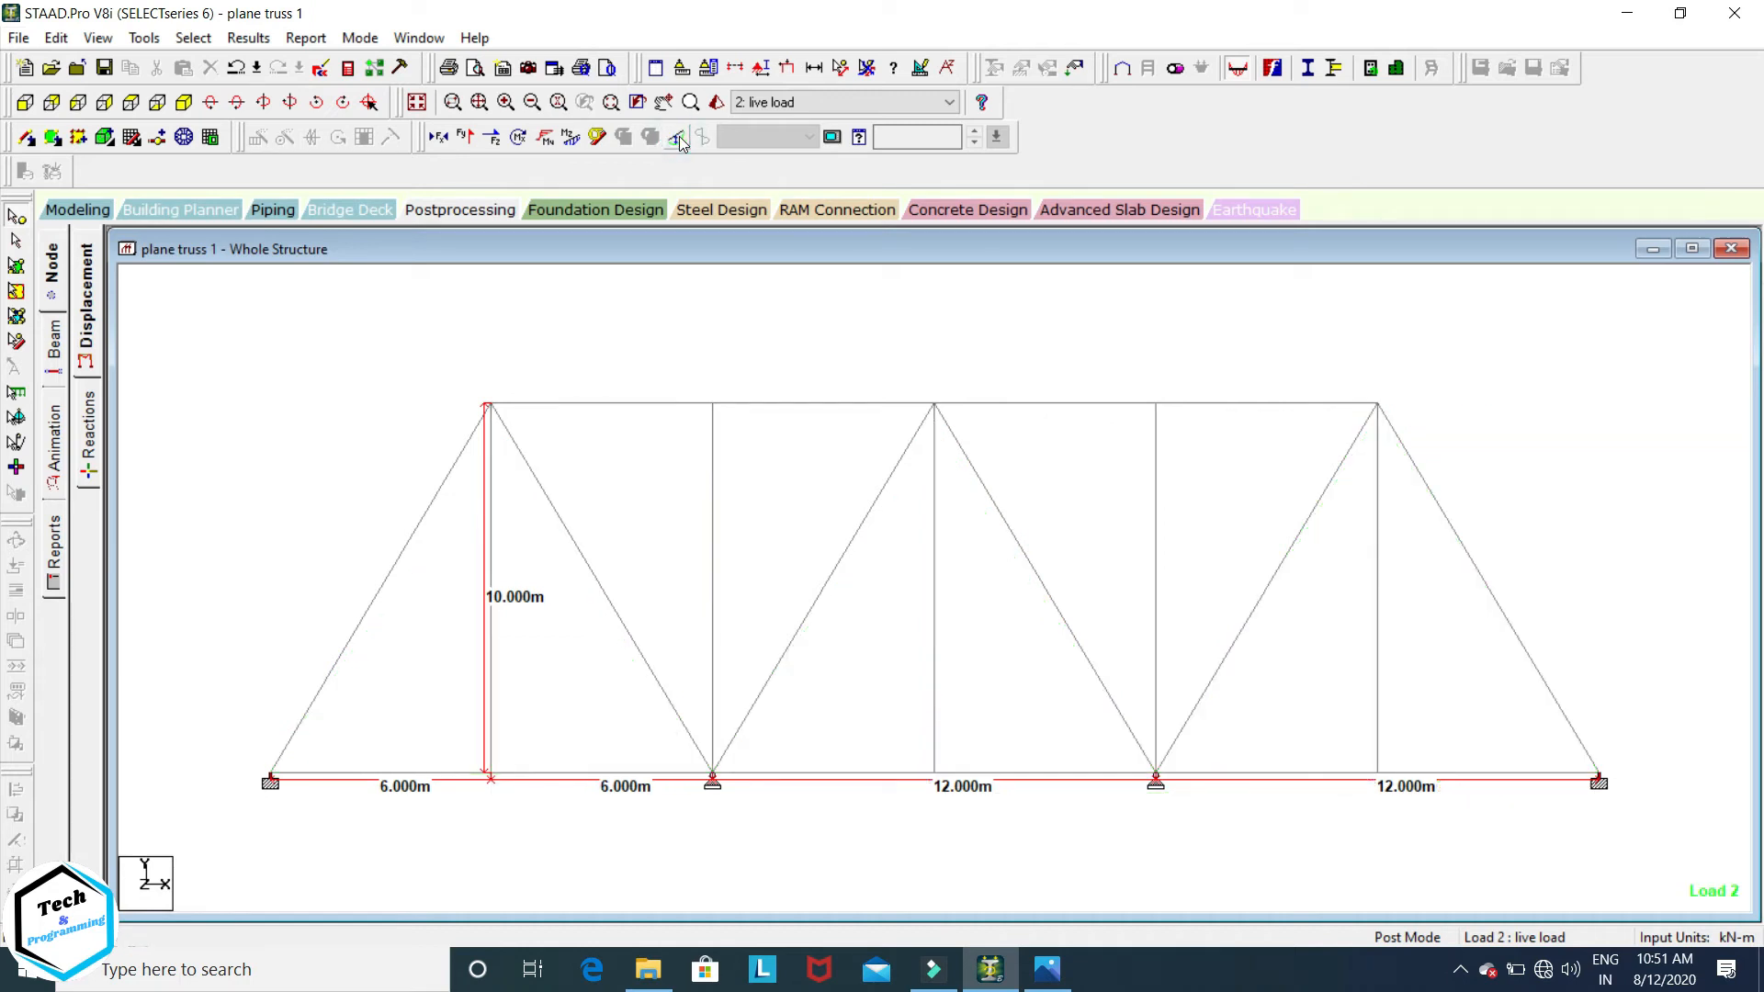
left_click(465, 138)
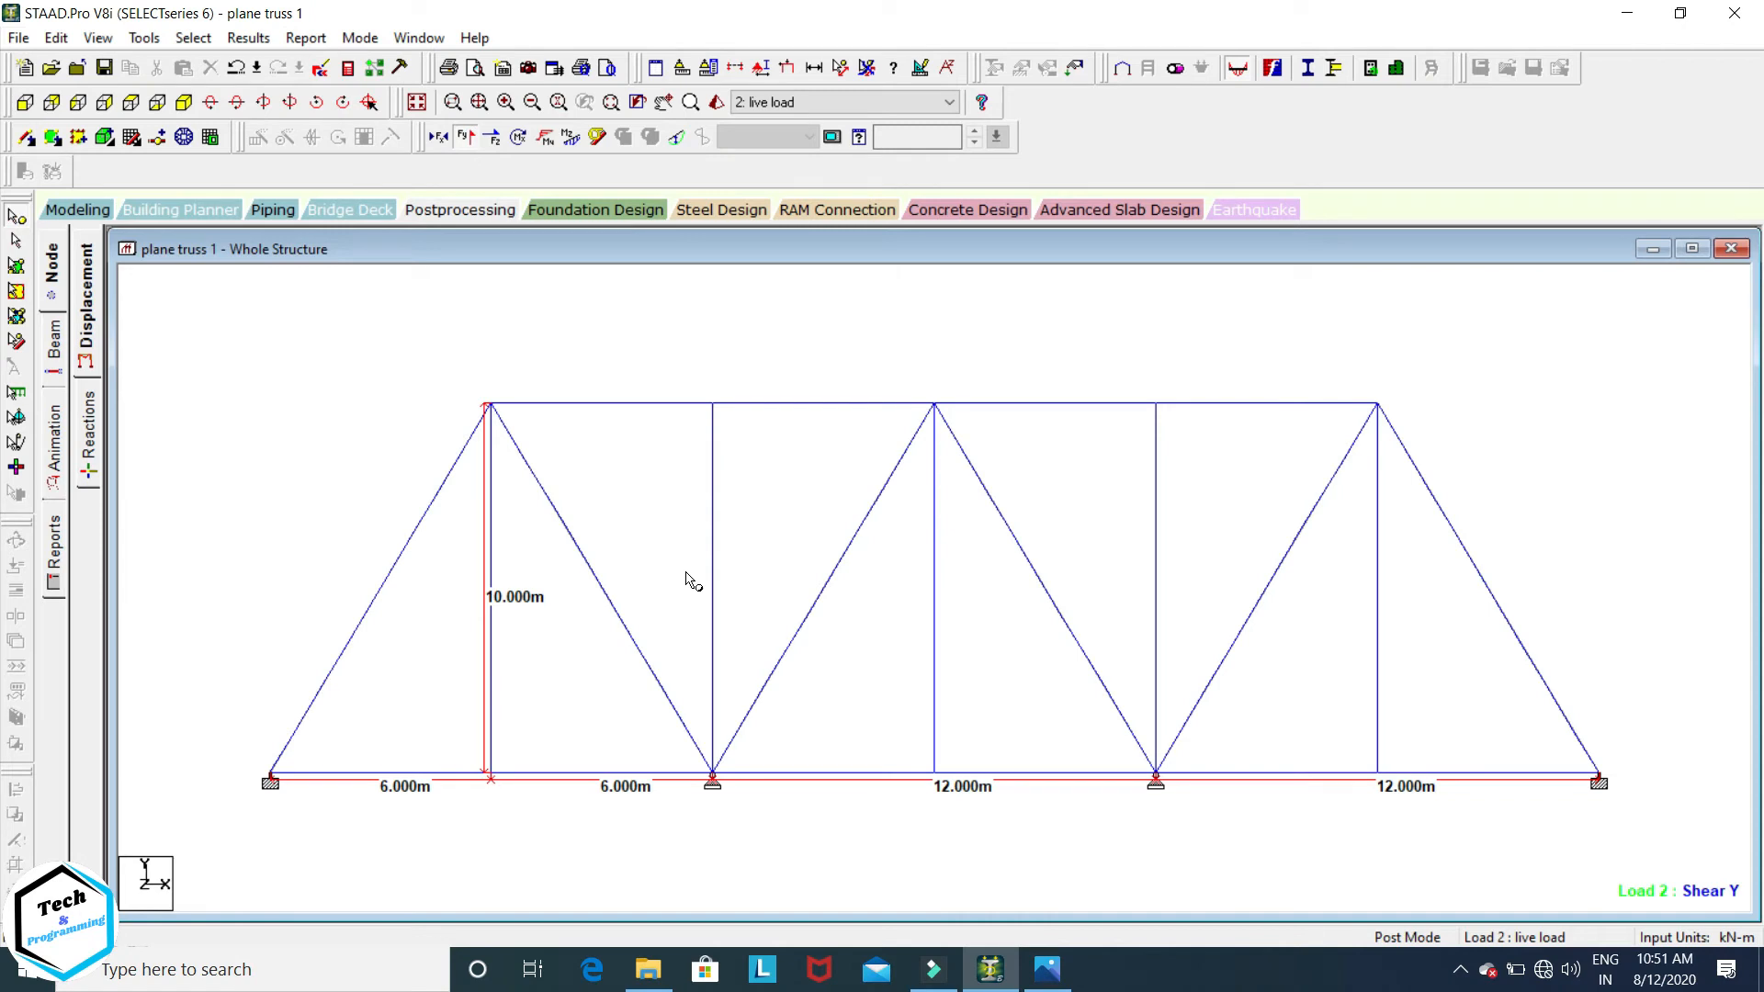
scroll(685, 572, "up", 1)
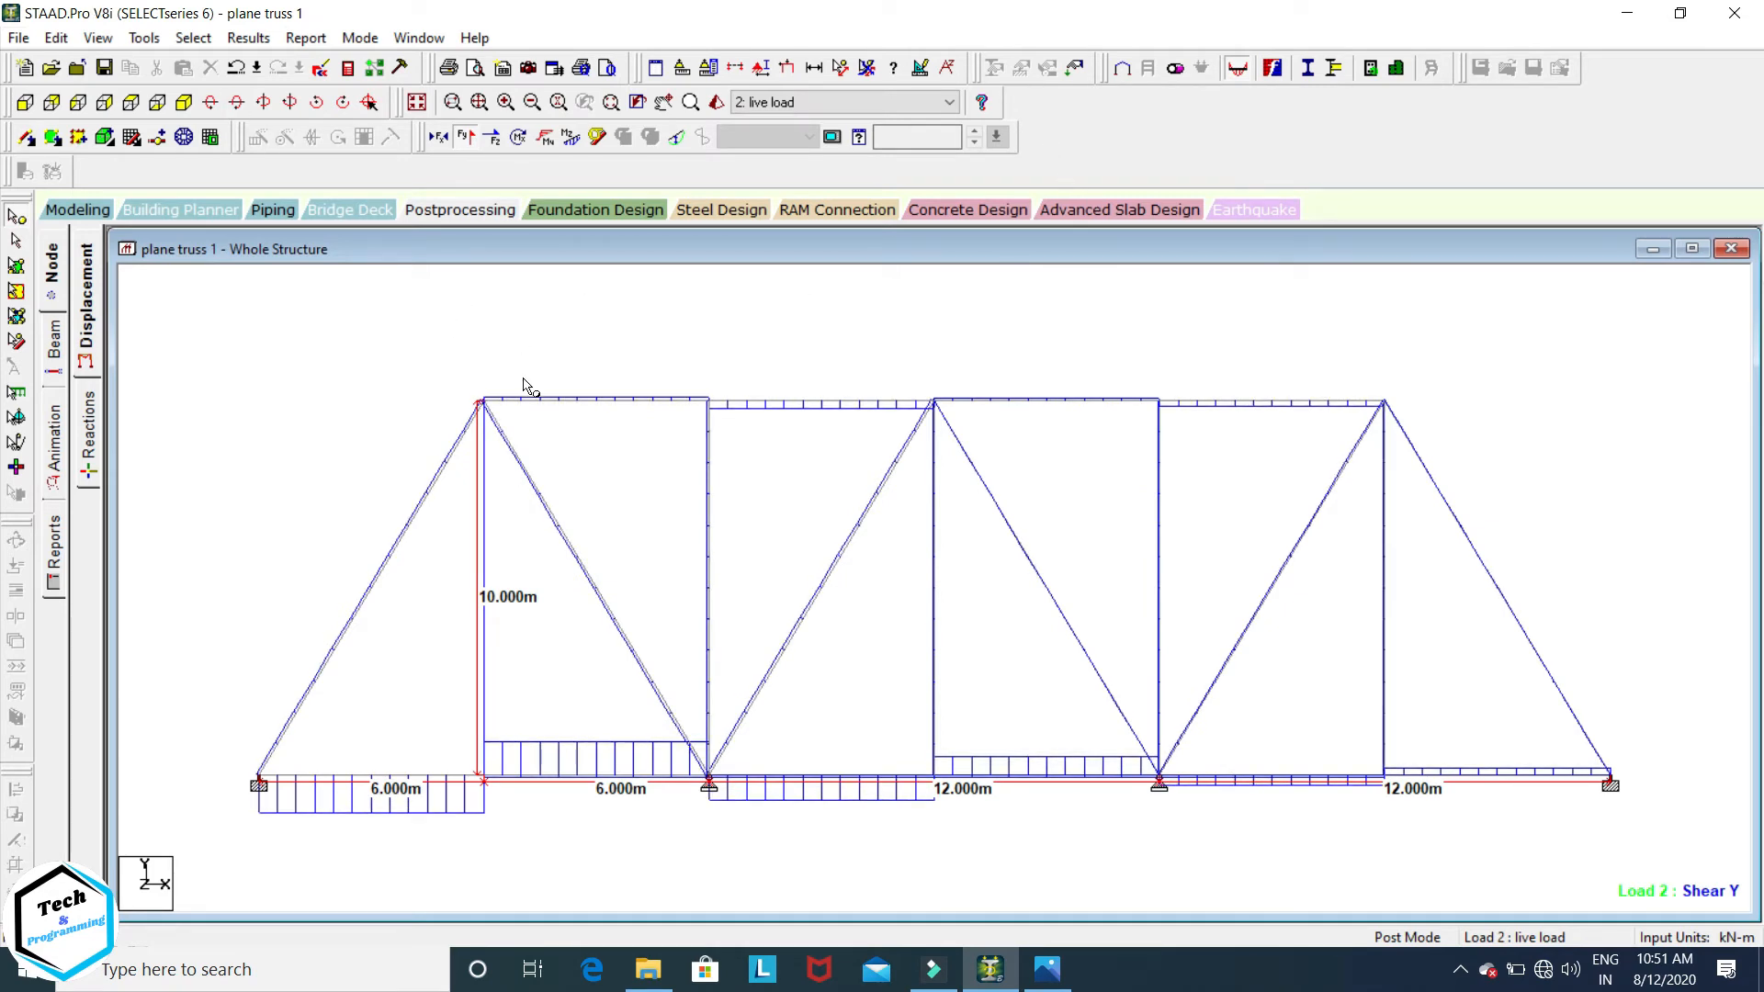
Step: Annotate the Shear Y diagram with maximum shear values and turn off the Max Resultant displacement annotation
left_click(248, 38)
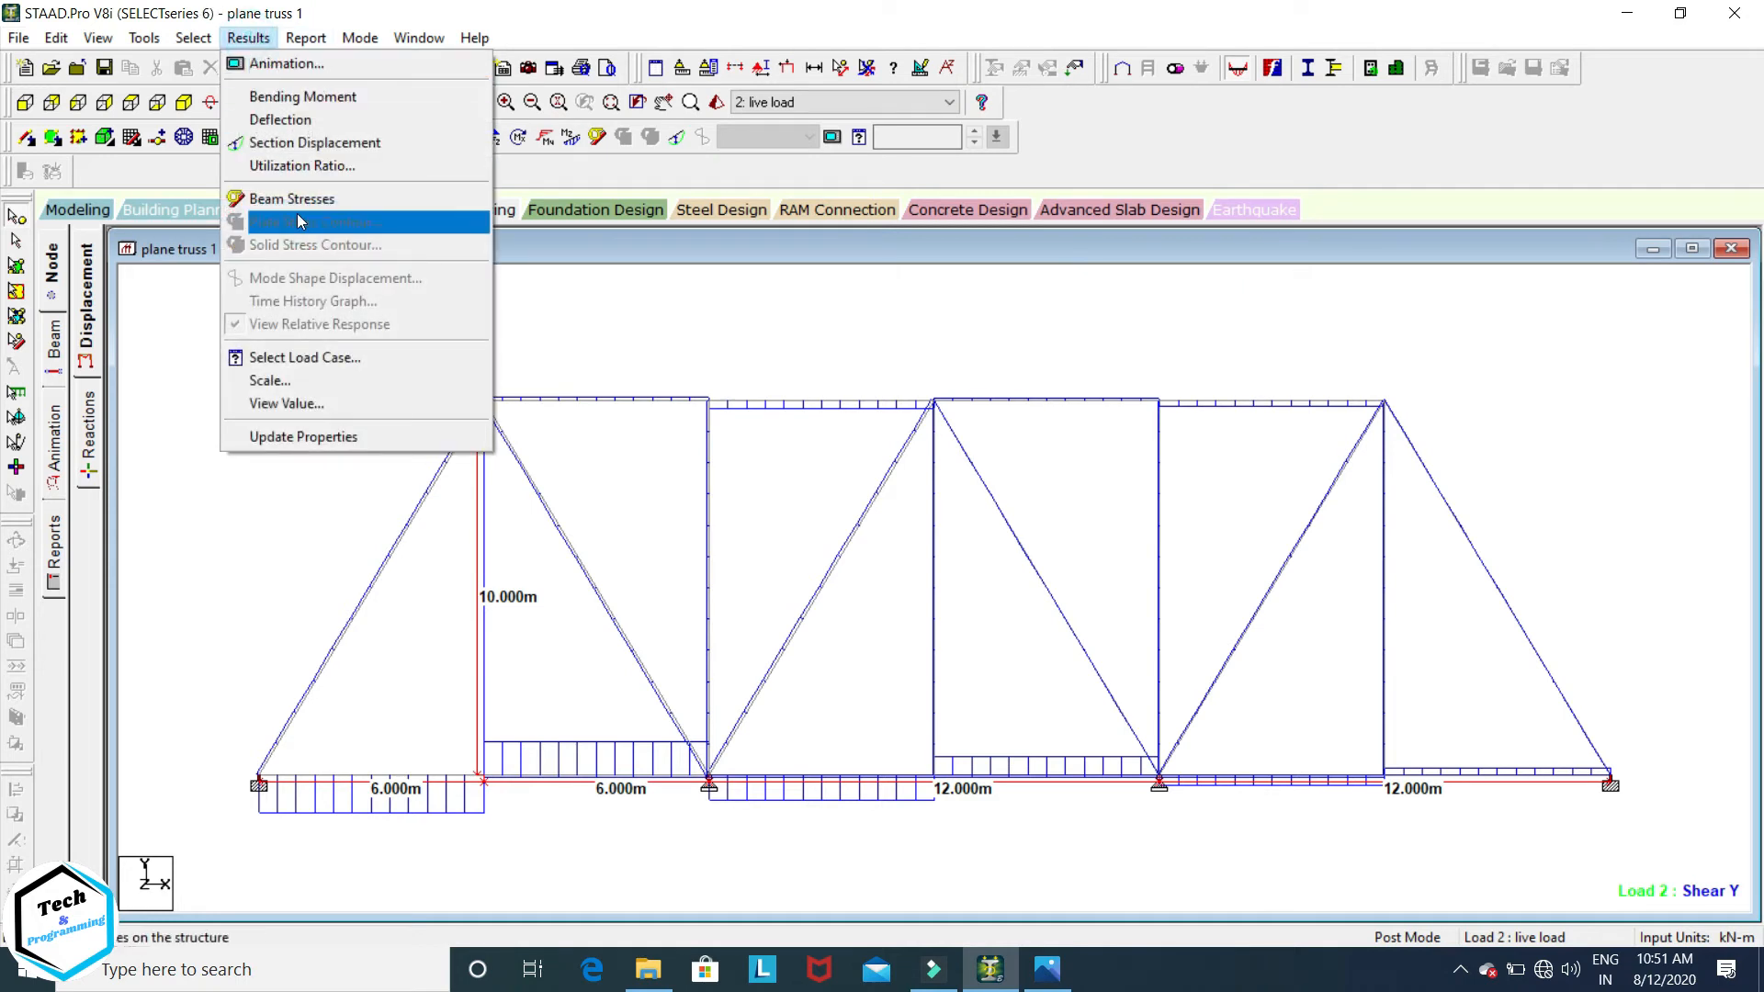
left_click(315, 406)
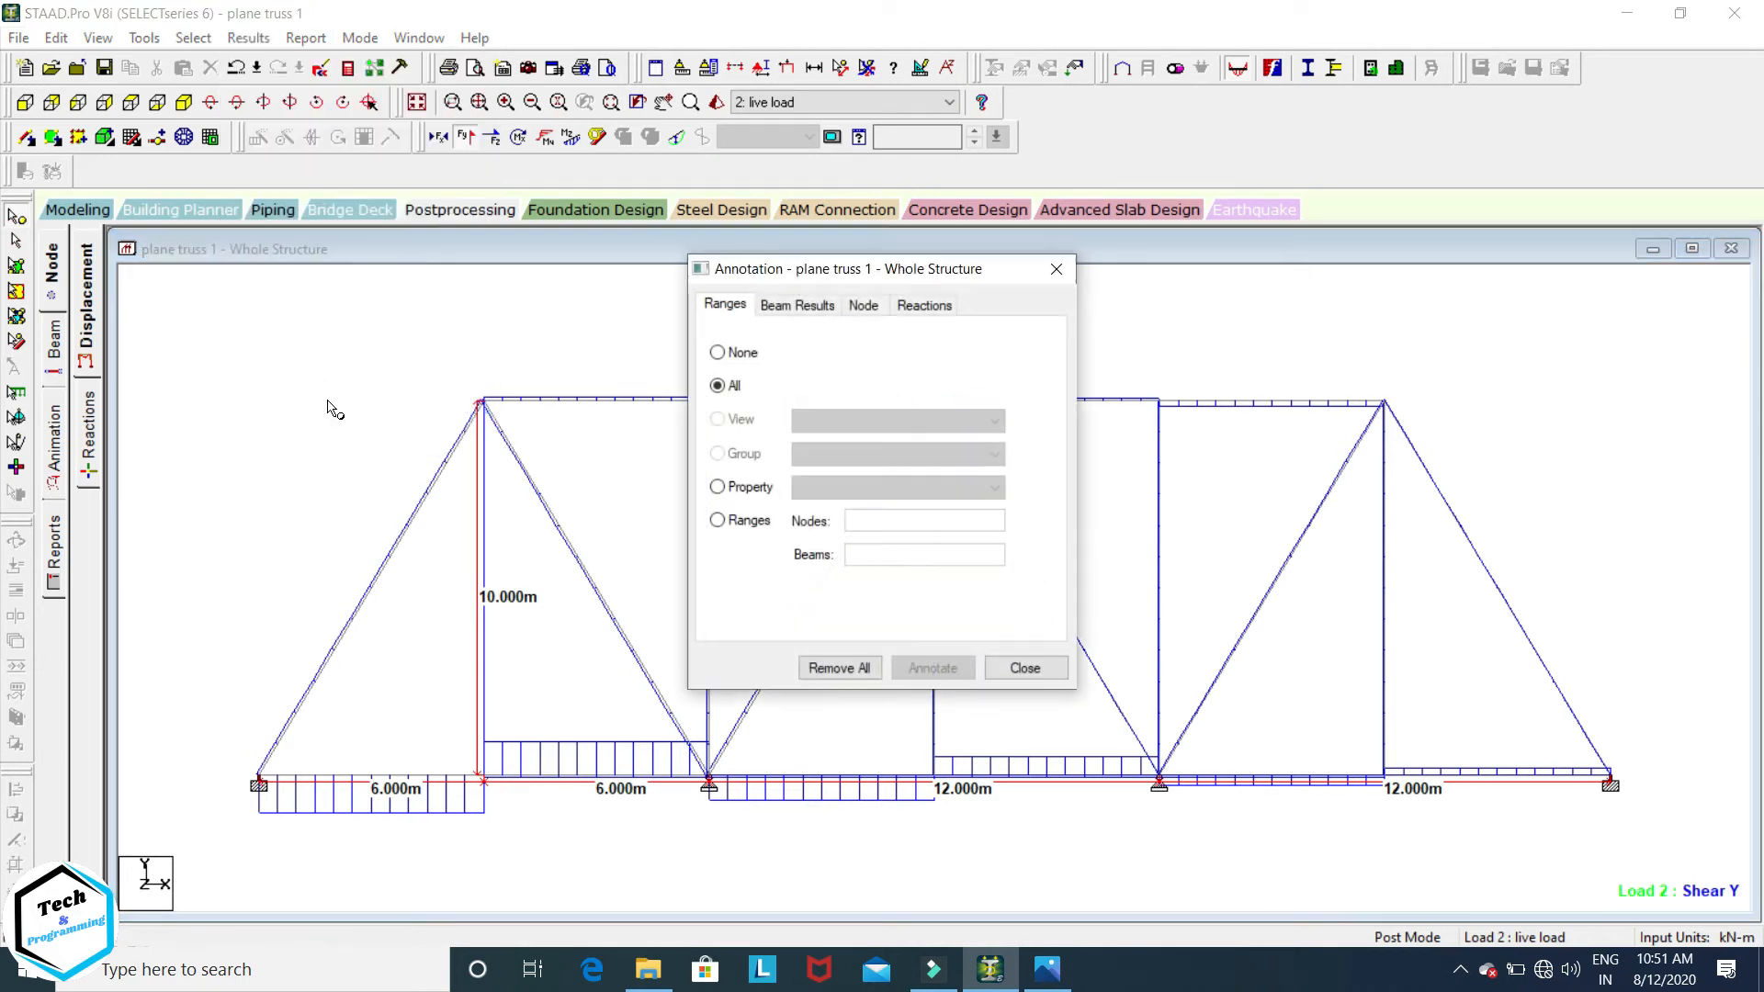
left_click(796, 307)
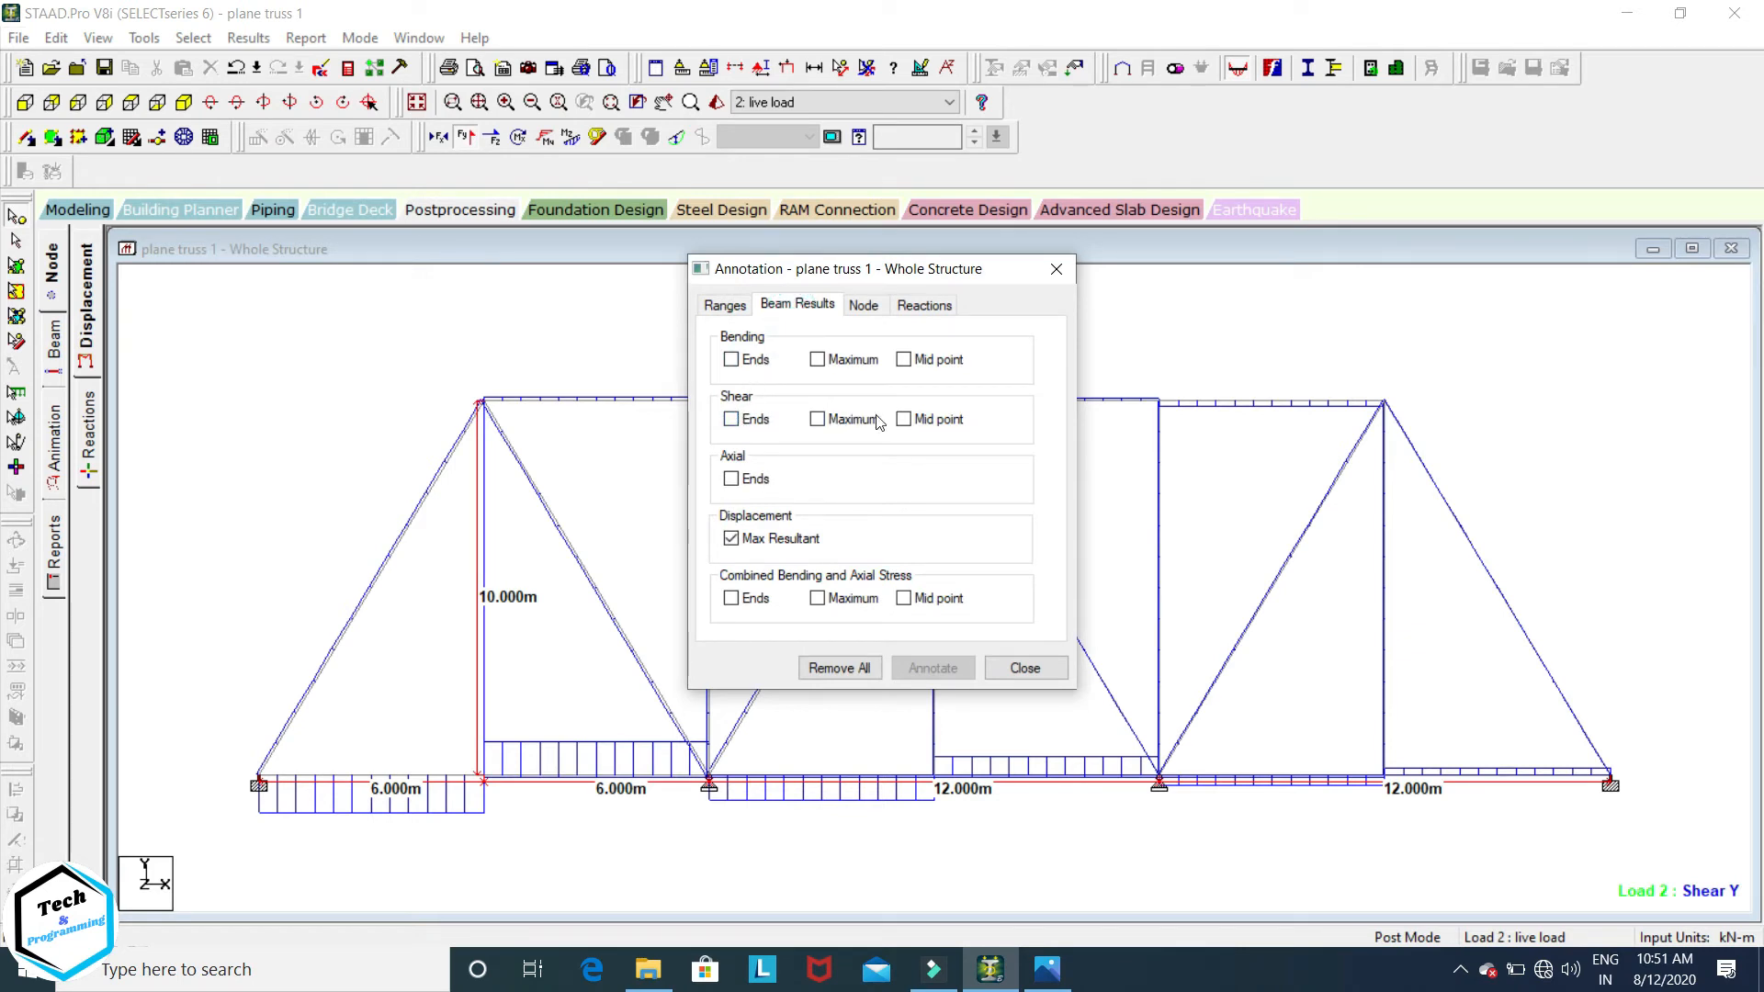
left_click(818, 420)
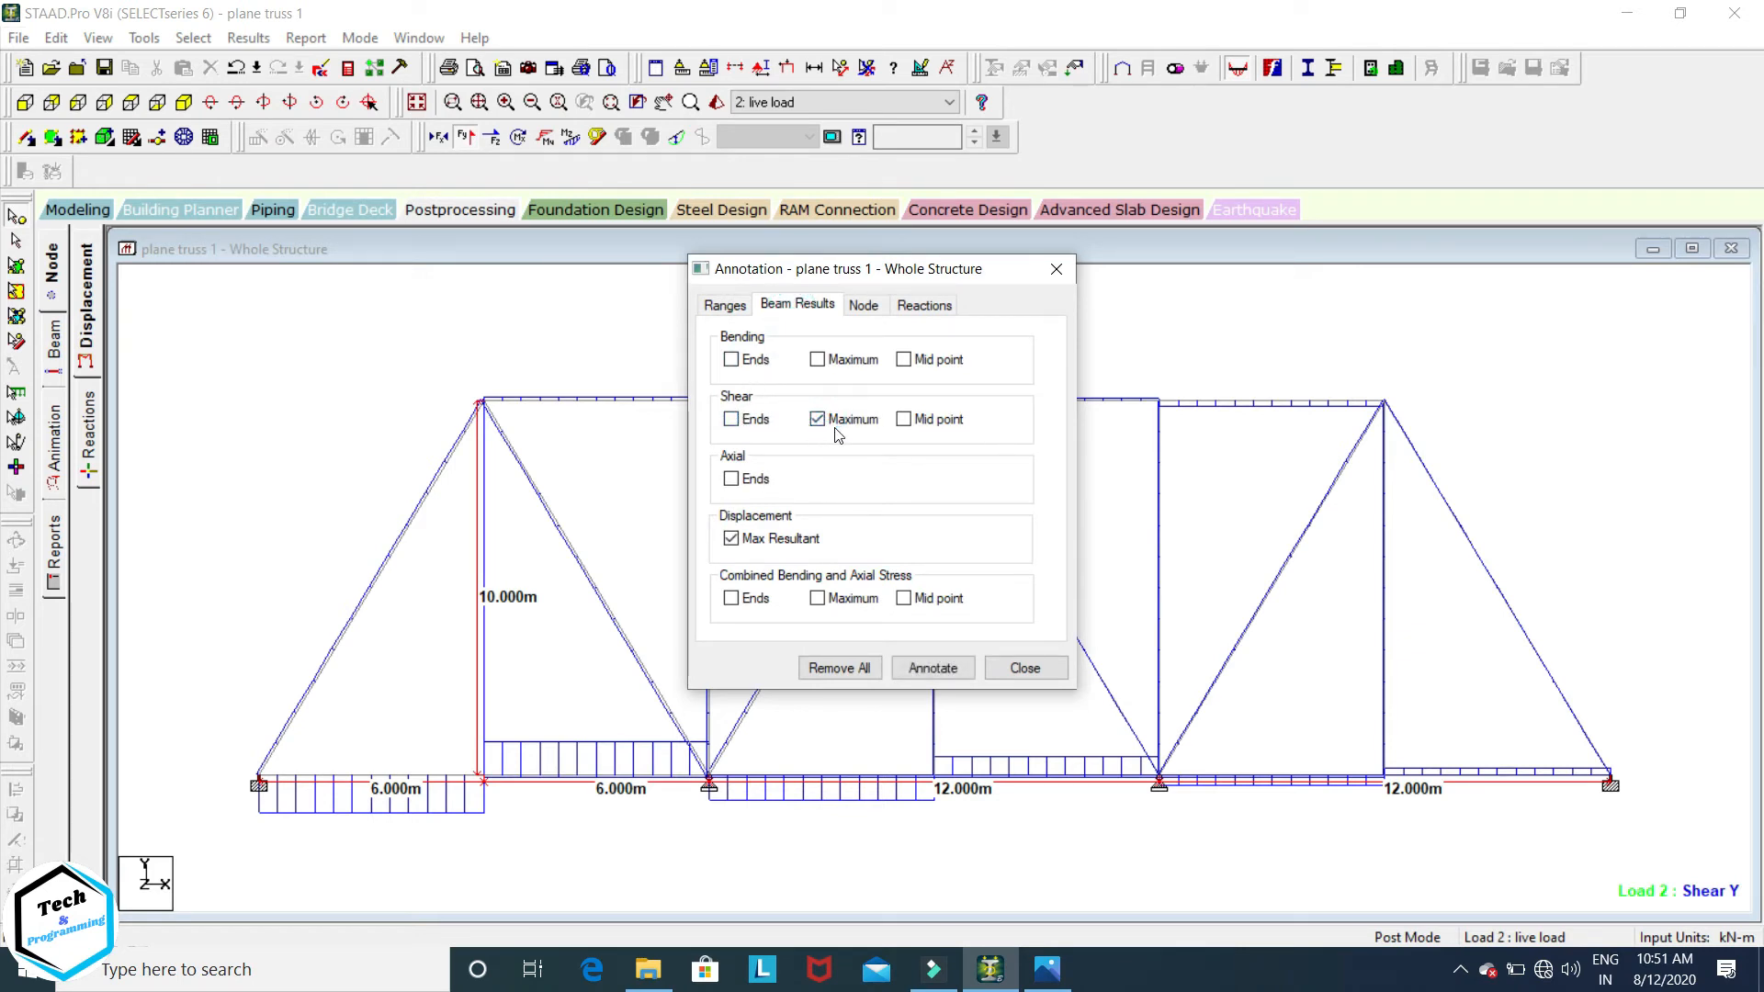
left_click(730, 540)
left_click(948, 671)
left_click(1024, 669)
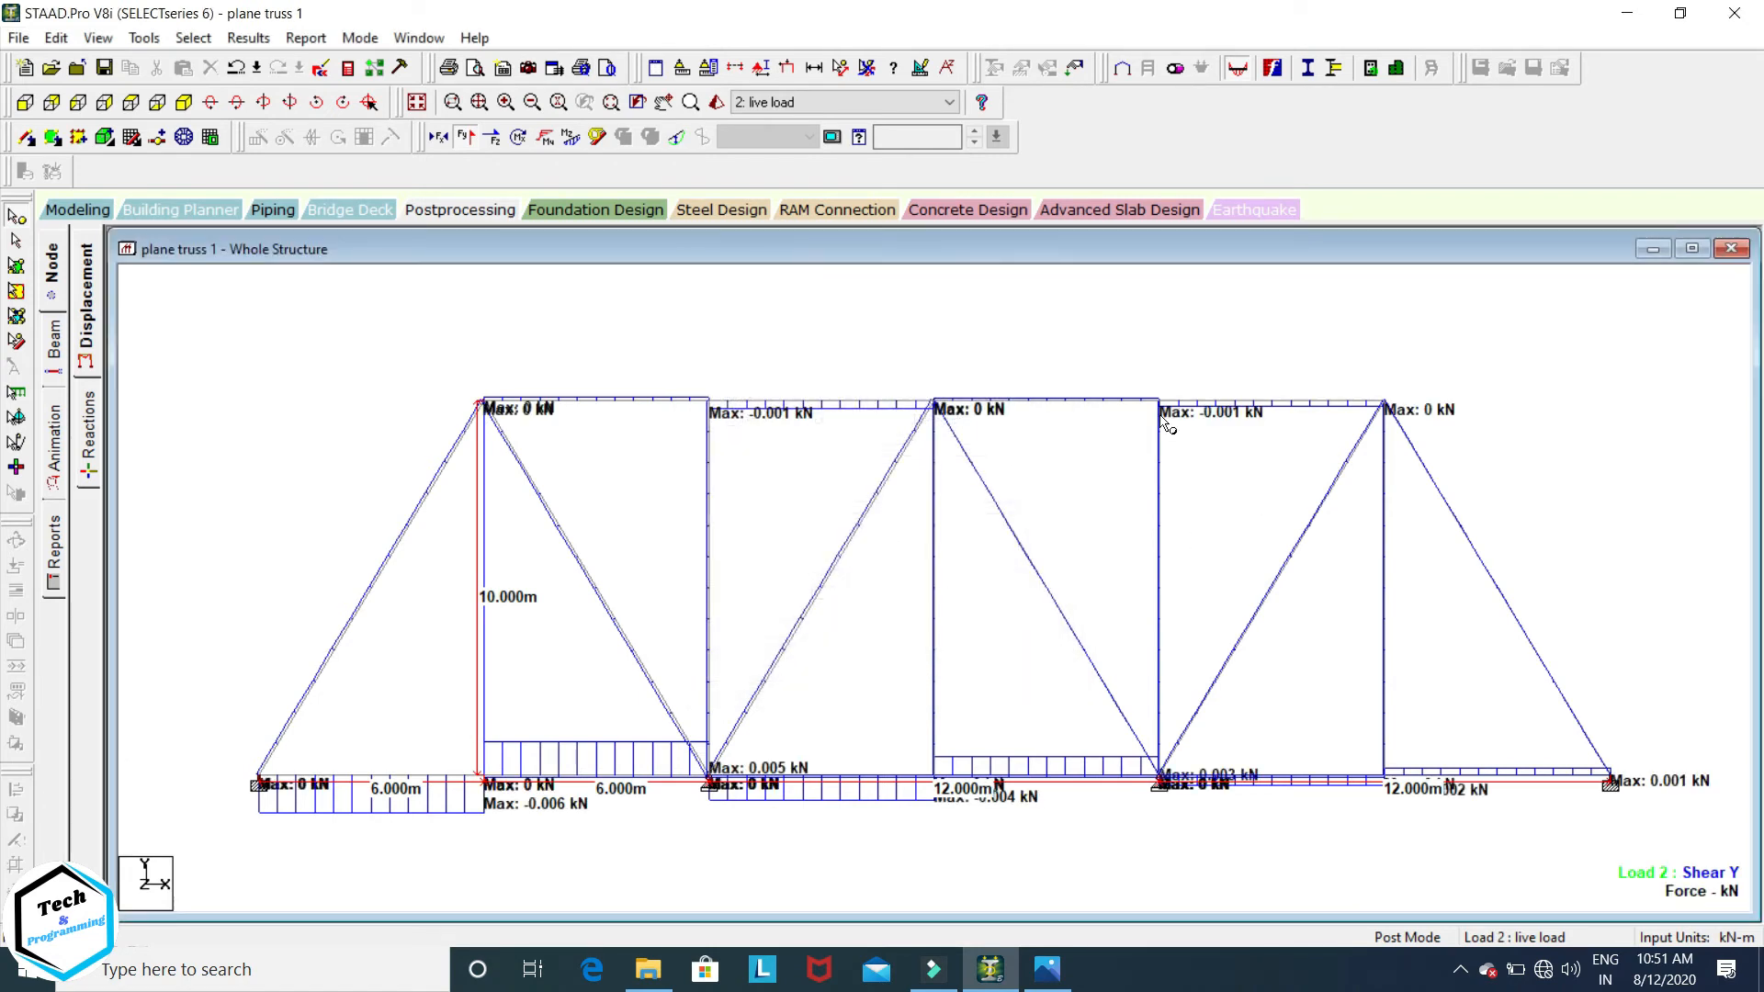
Step: Take a picture of the annotated shear force diagram for the report, with the caption "sfd"
left_click(528, 68)
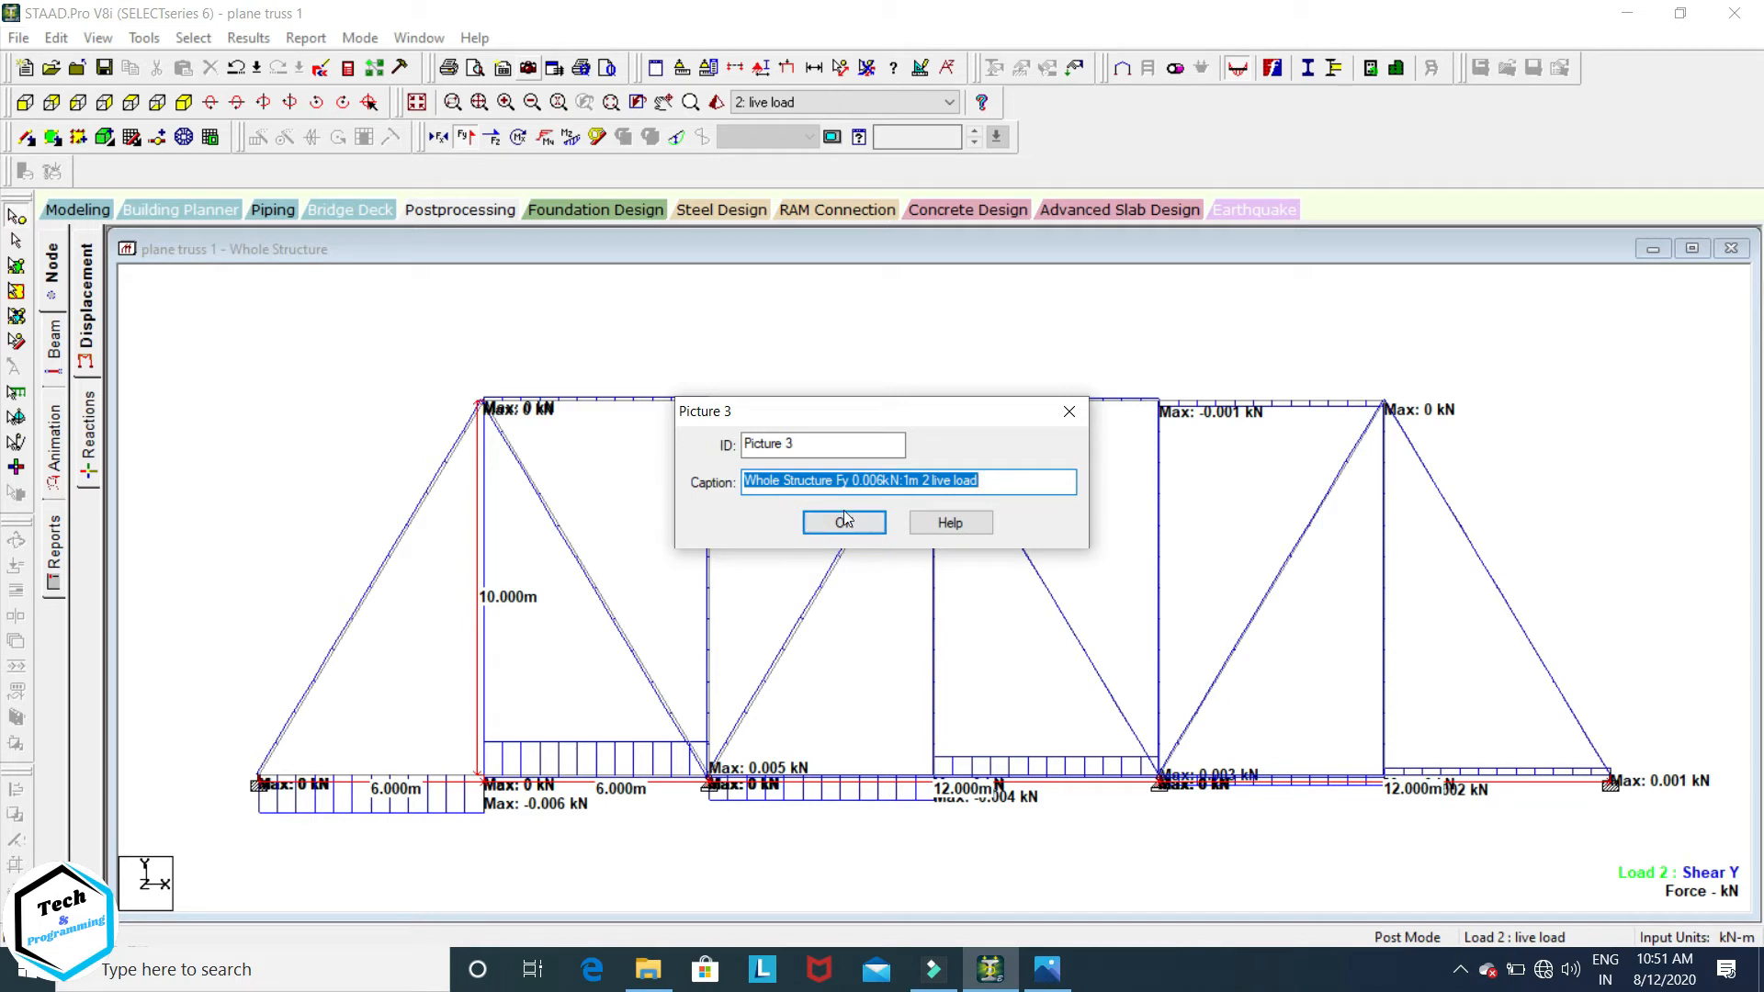
key("BackSpace")
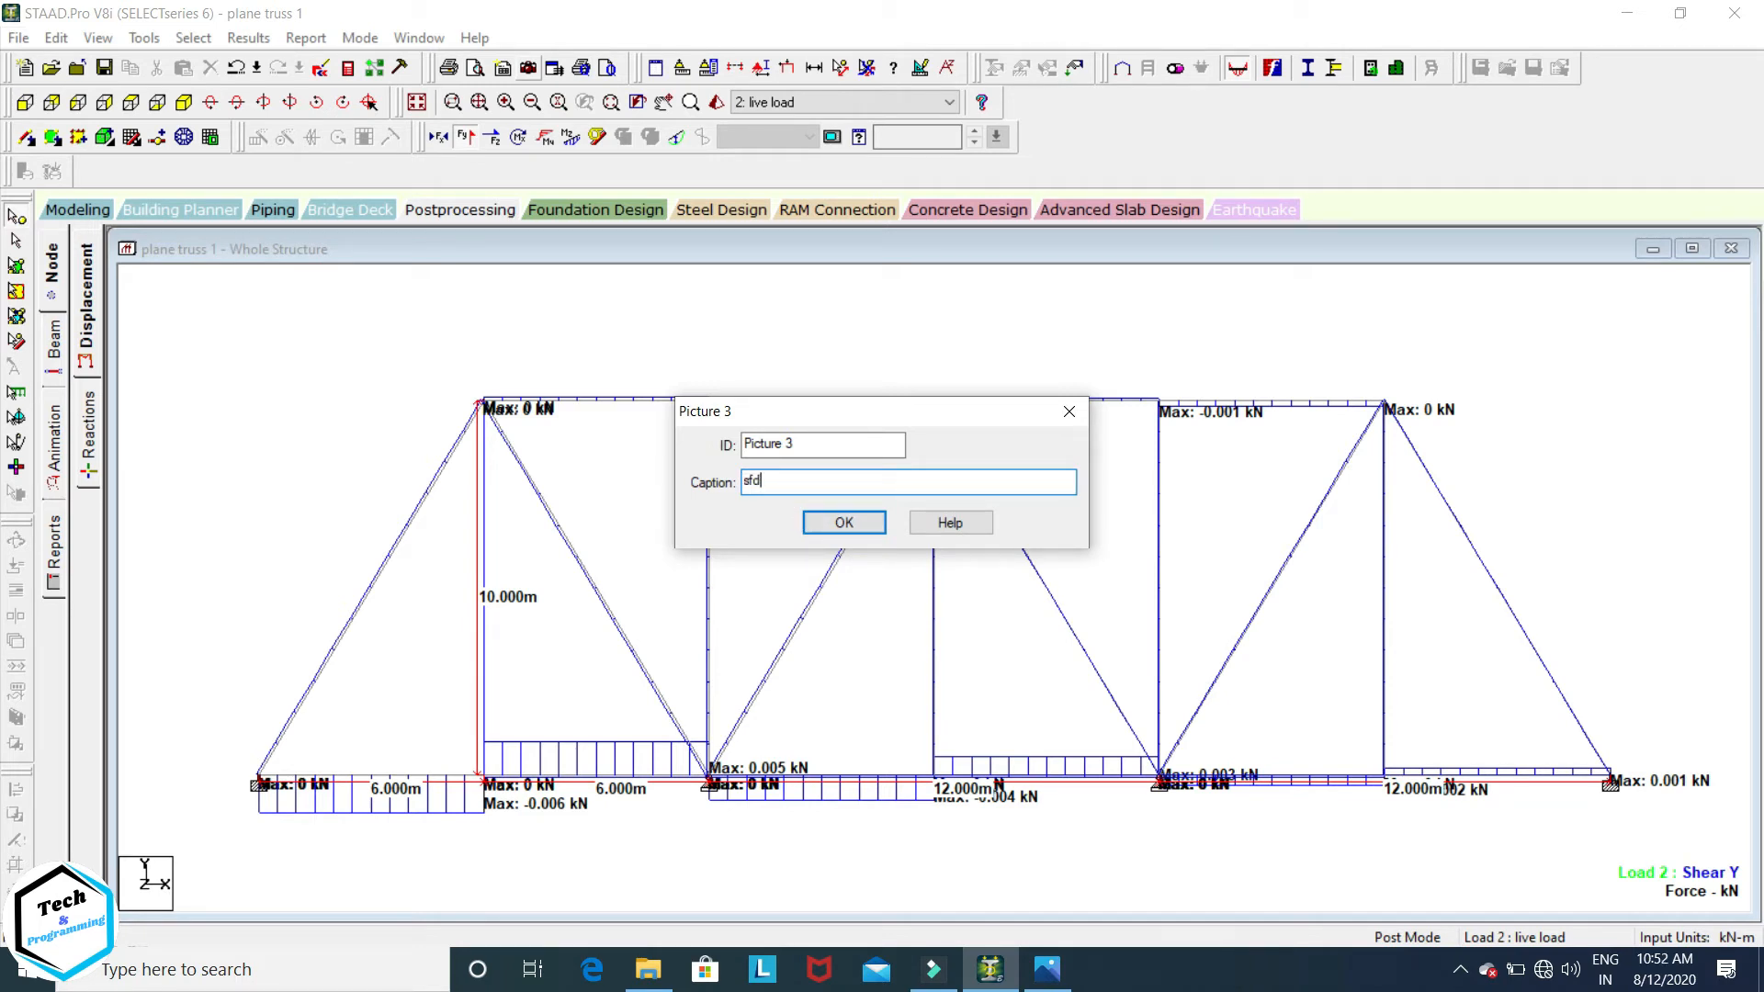
left_click(841, 521)
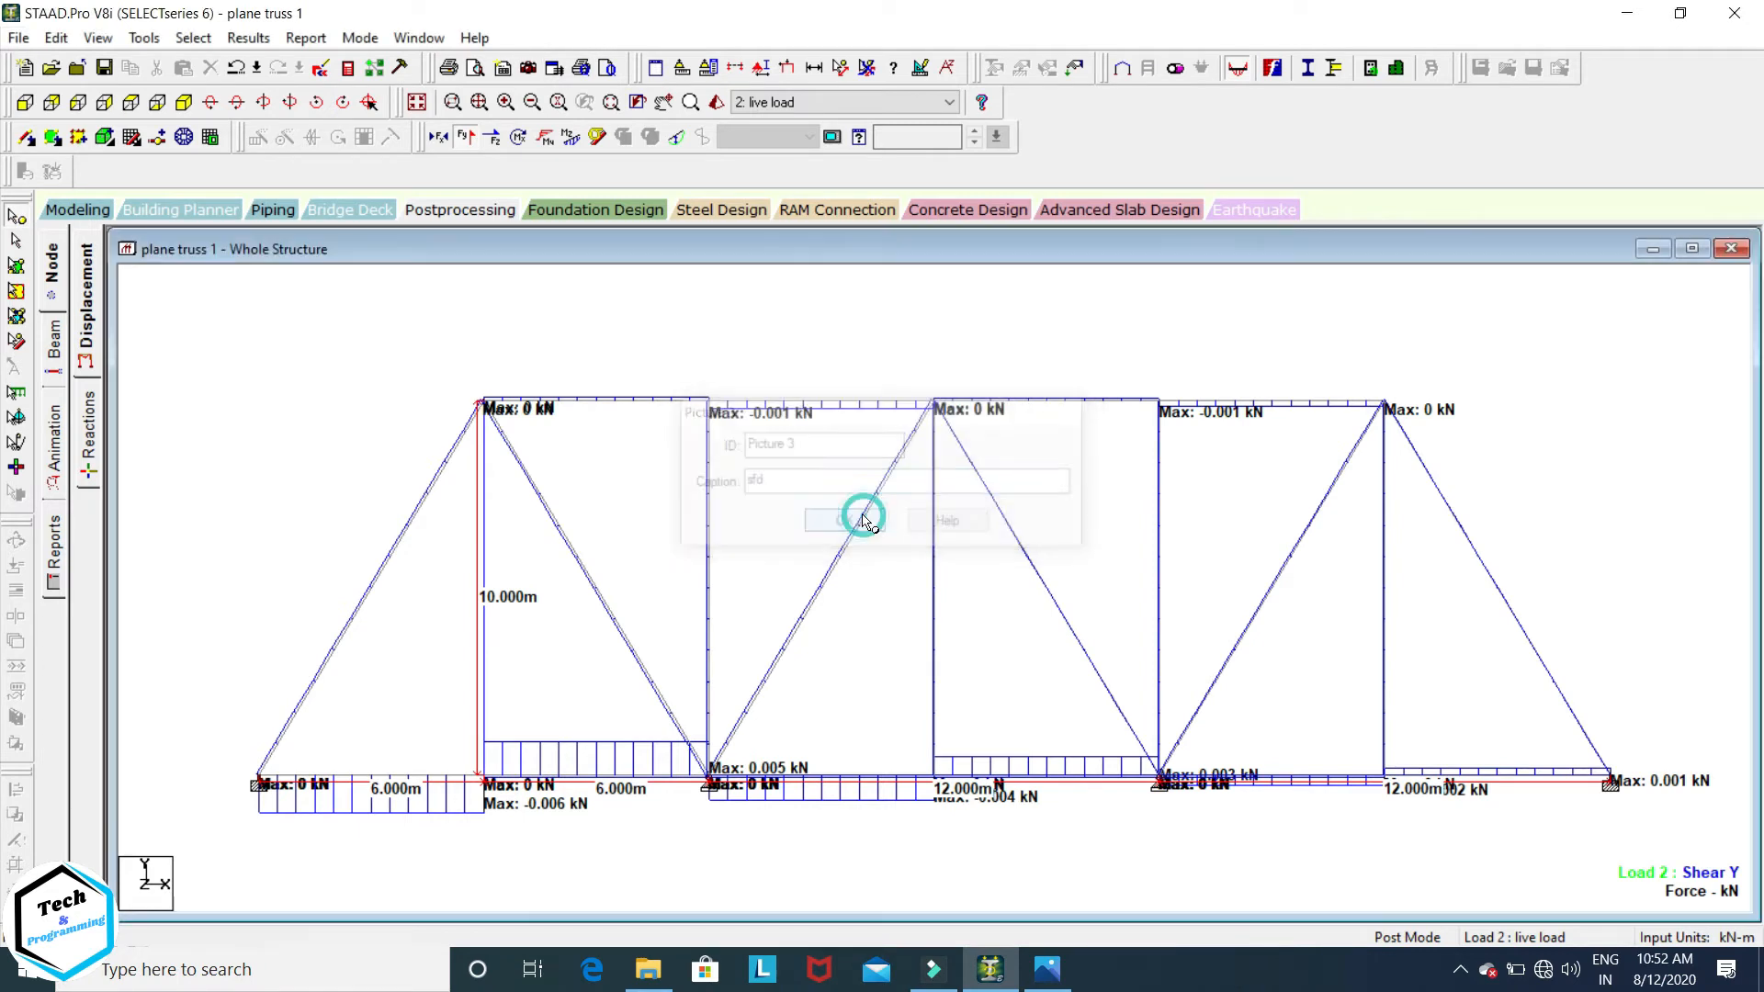
Step: Display the Bending Z and Beam Stress diagrams on the truss
left_click(571, 136)
left_click(598, 137)
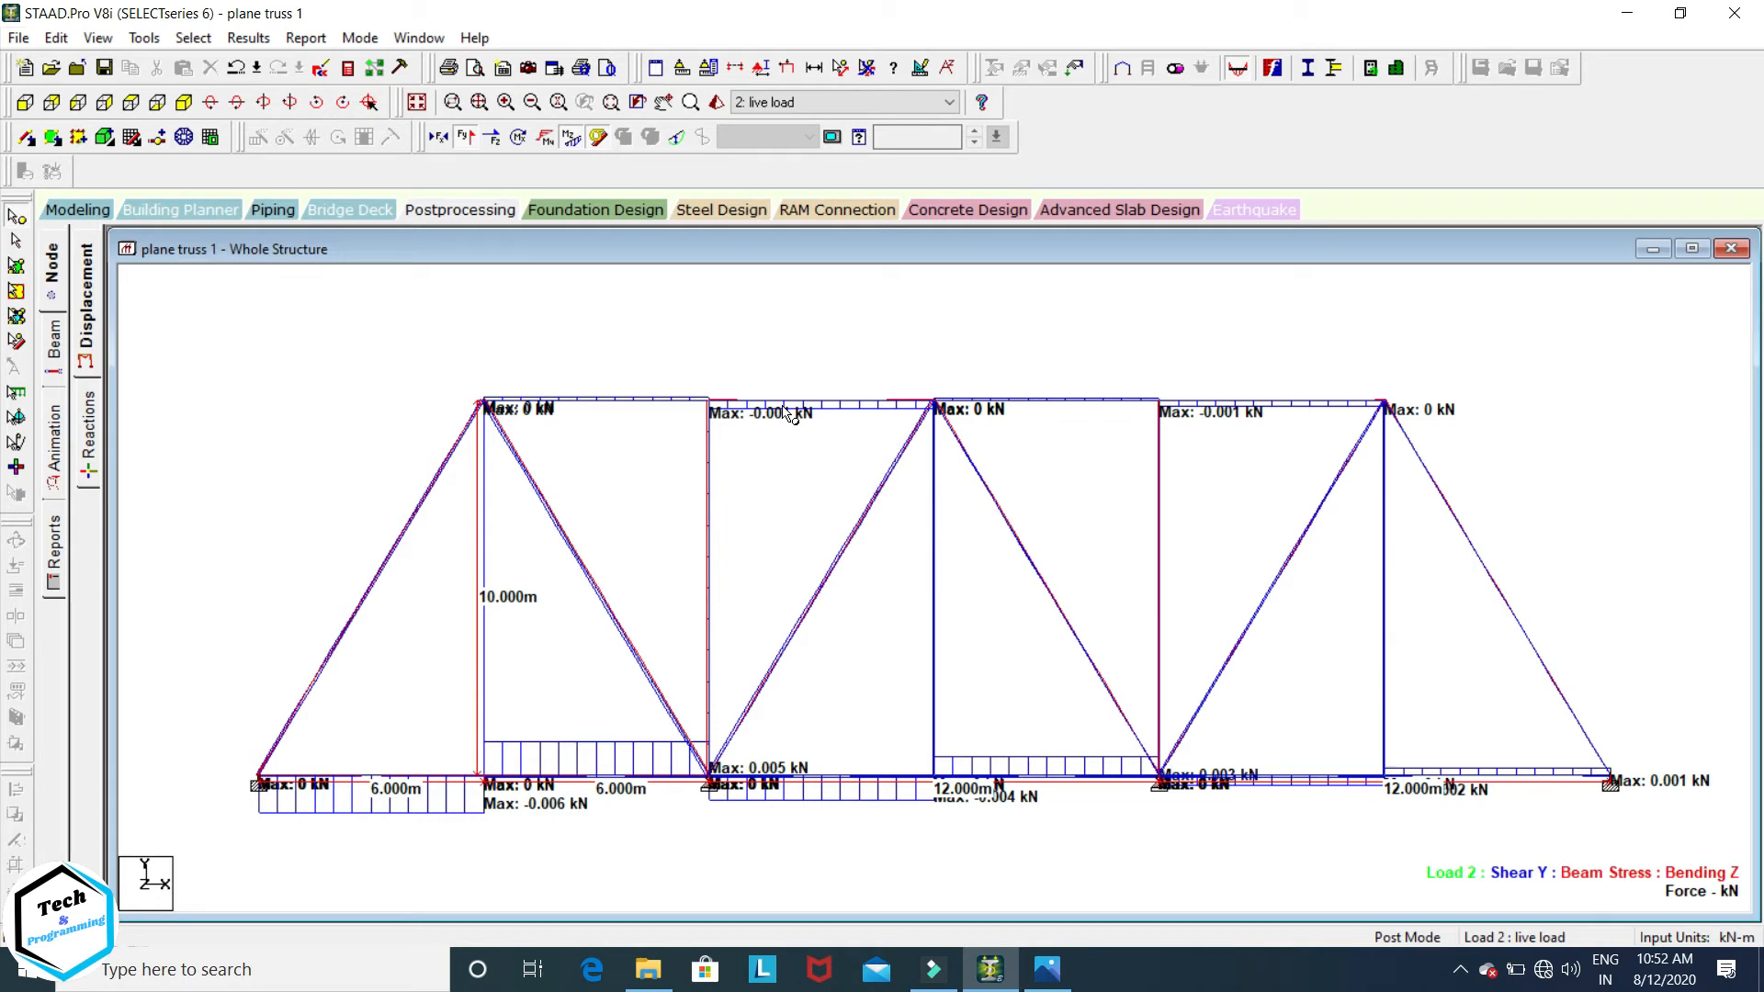
Step: Return to modeling, open the steel design settings for the whole structure, and set the current design code to IS800
left_click(78, 209)
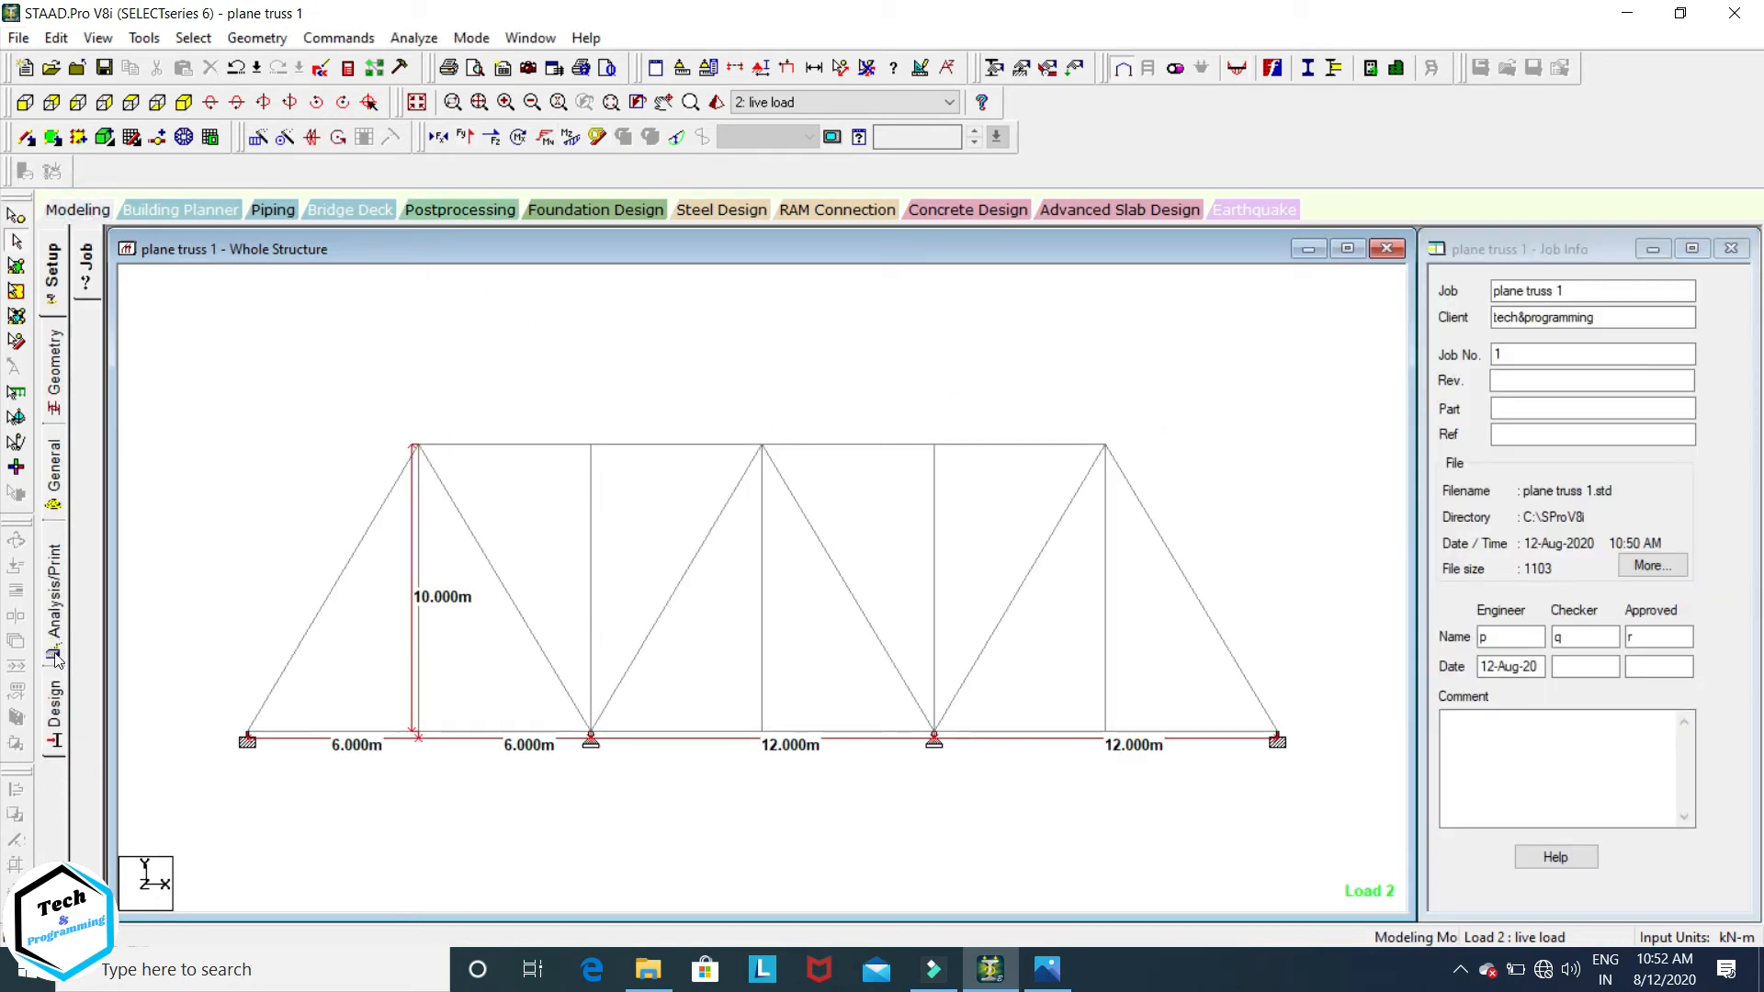
left_click(55, 714)
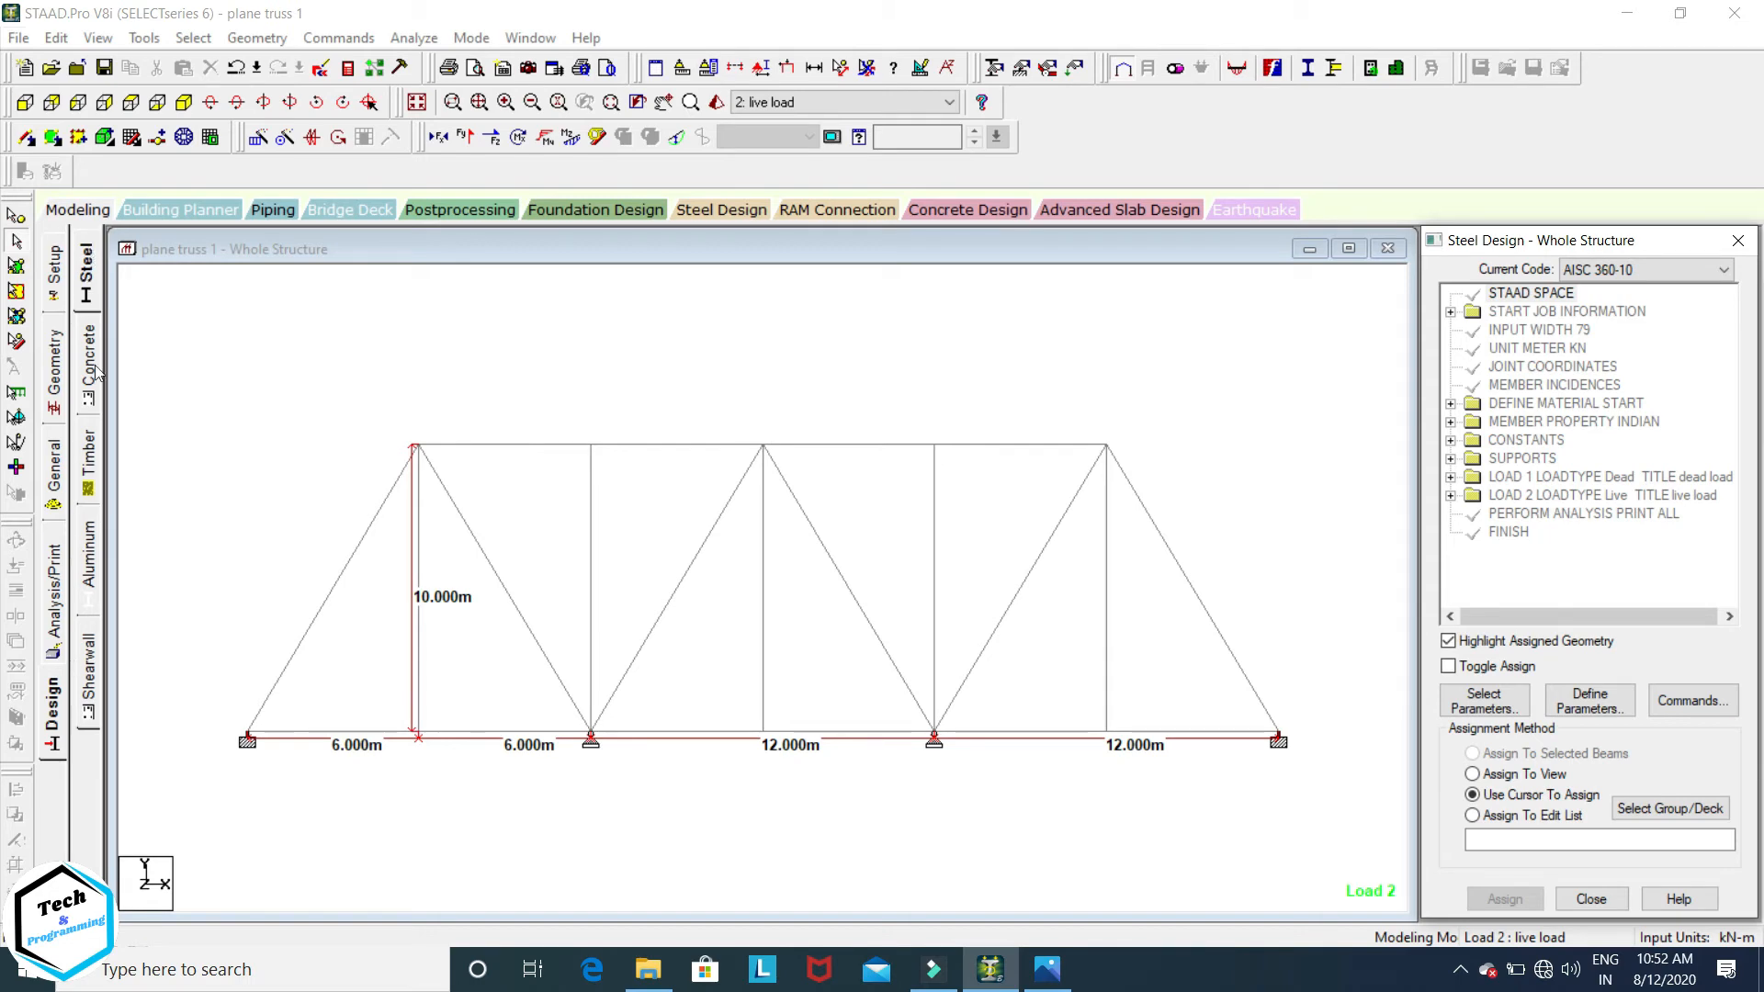
left_click(87, 259)
left_click(1721, 274)
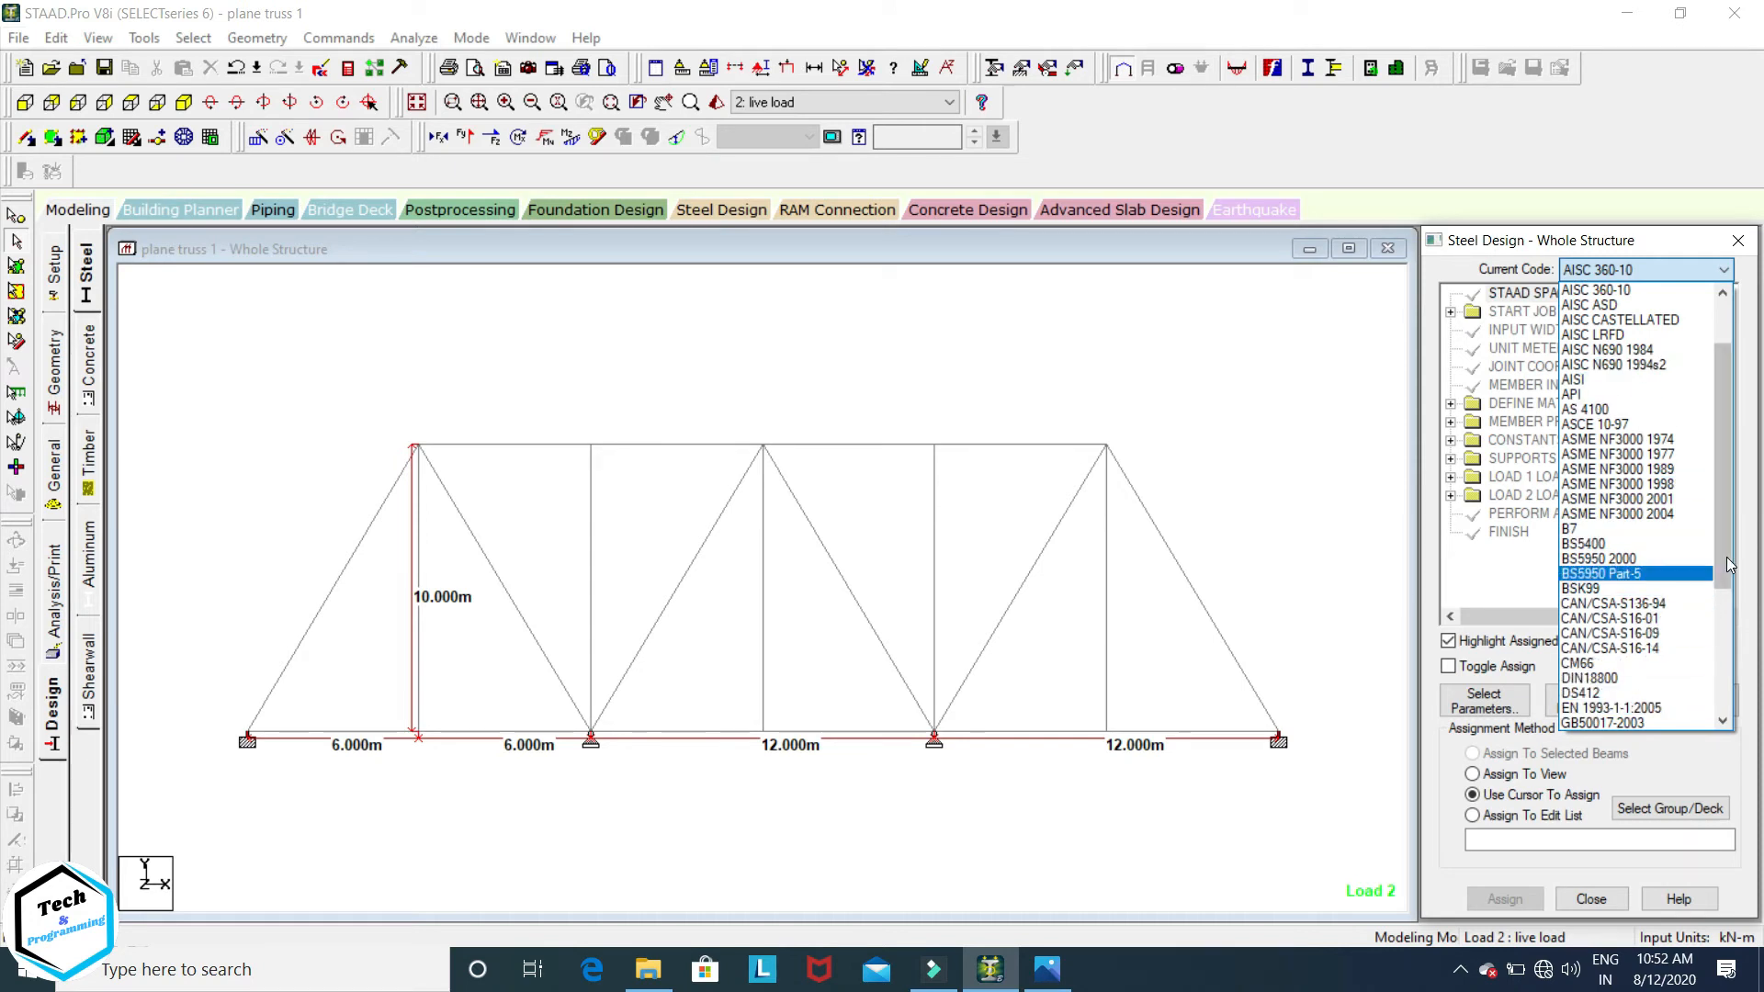
left_click_drag(1727, 542, 1725, 577)
scroll(1652, 610, "down", 1)
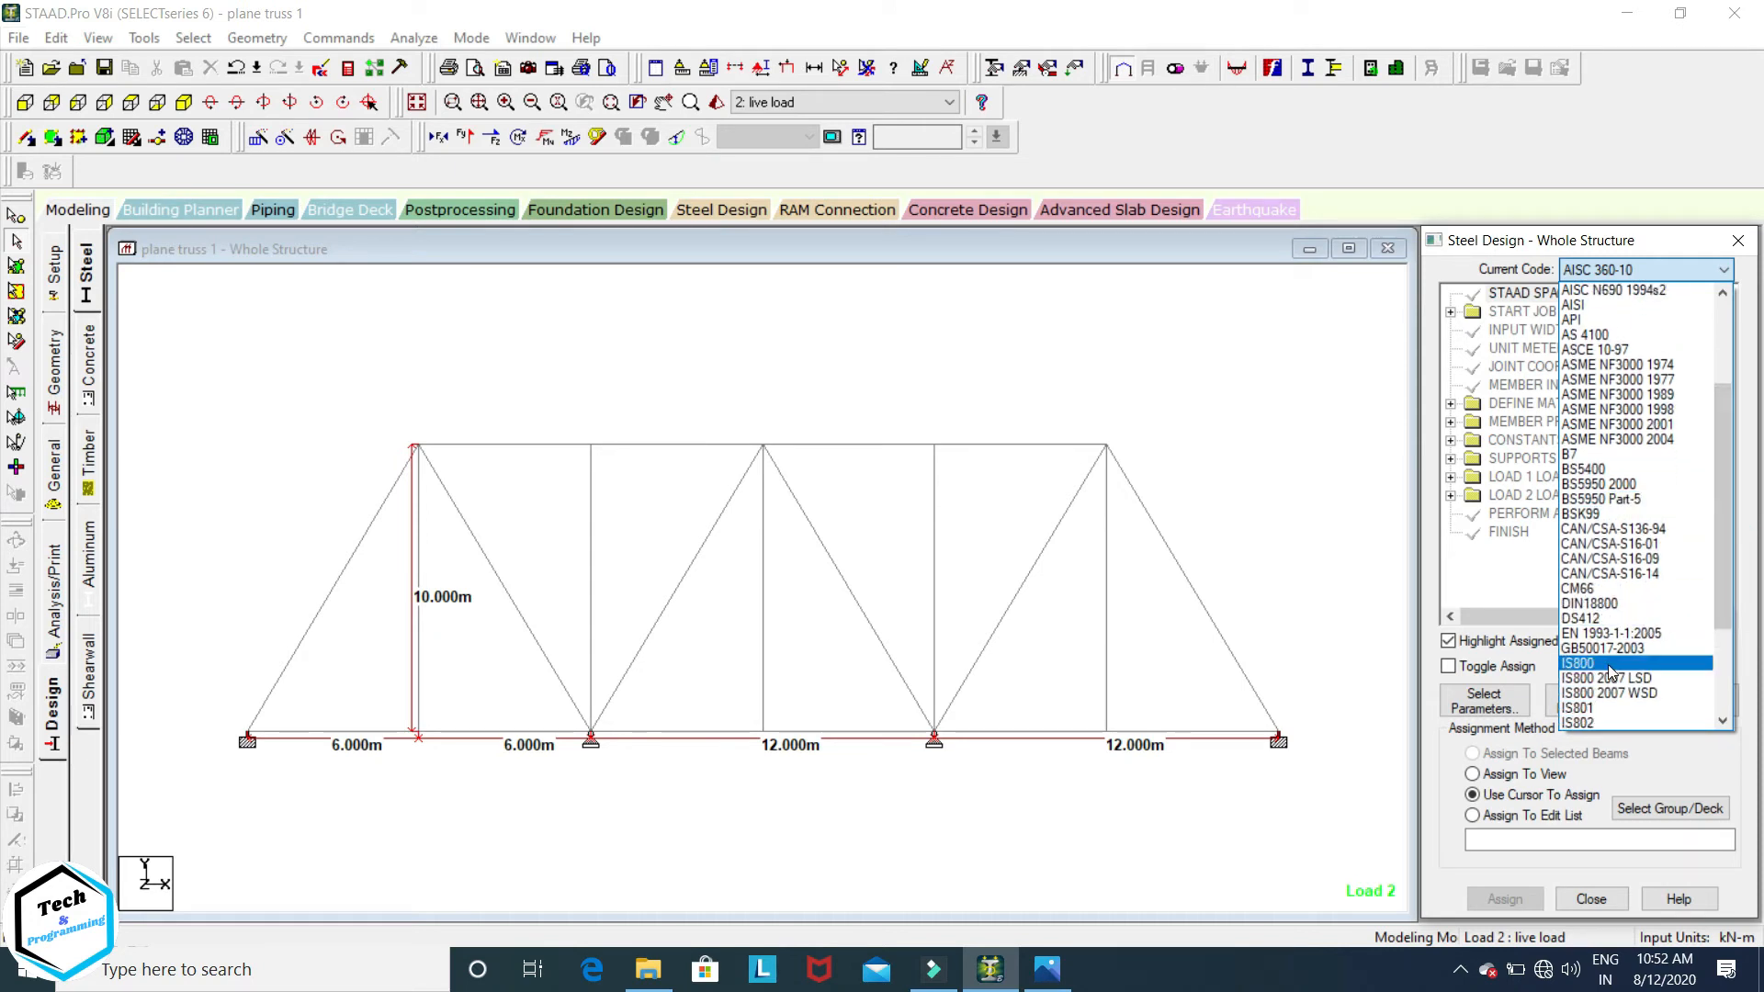
left_click(1611, 654)
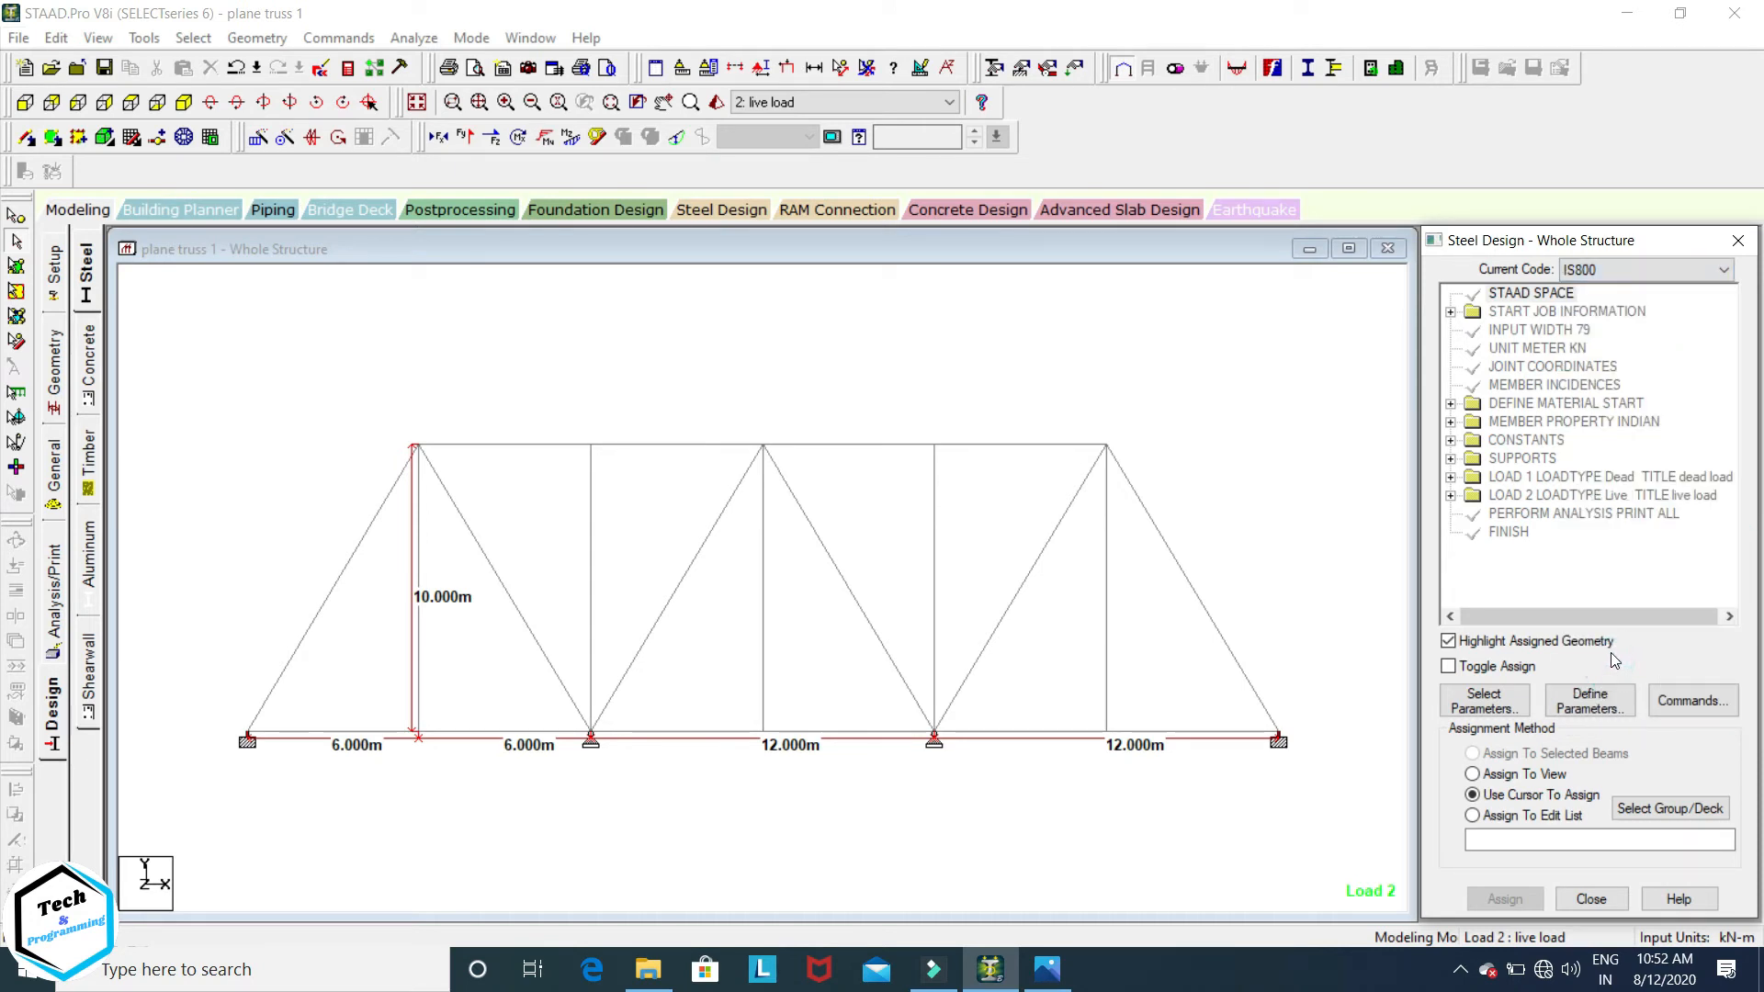
Step: Clear the selected design parameters and keep only Fyld (yield strength of steel) as a selected parameter
left_click(1501, 707)
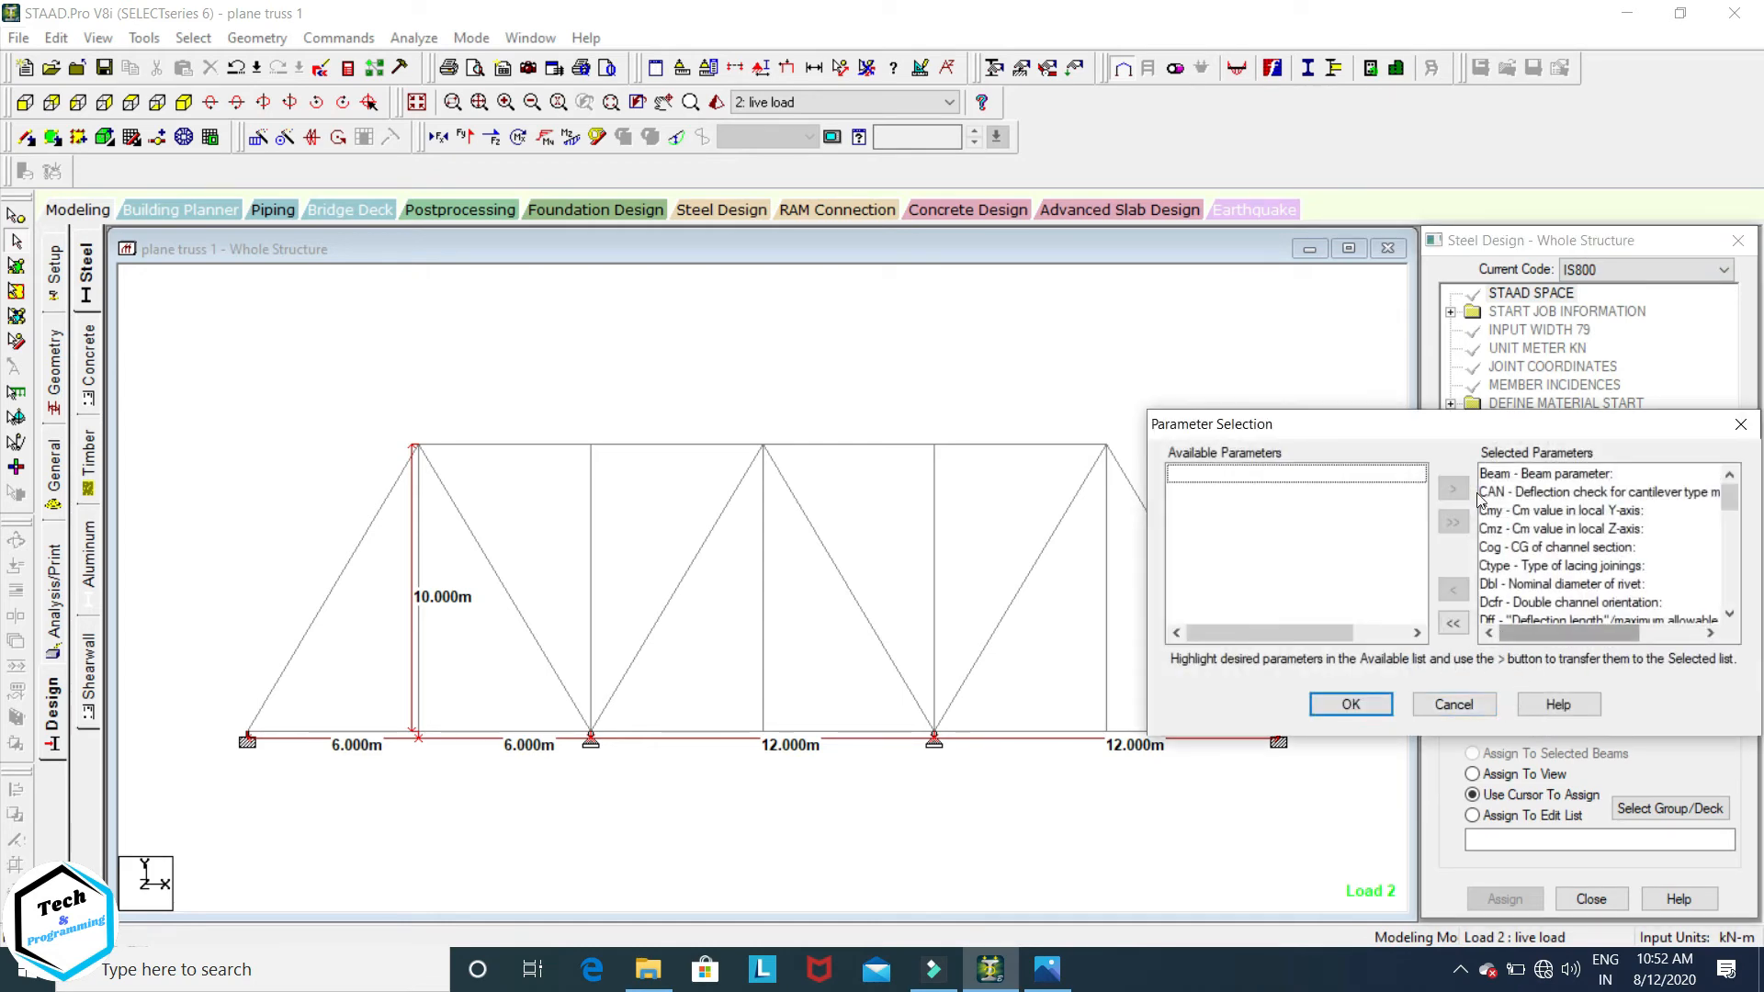
left_click(1454, 625)
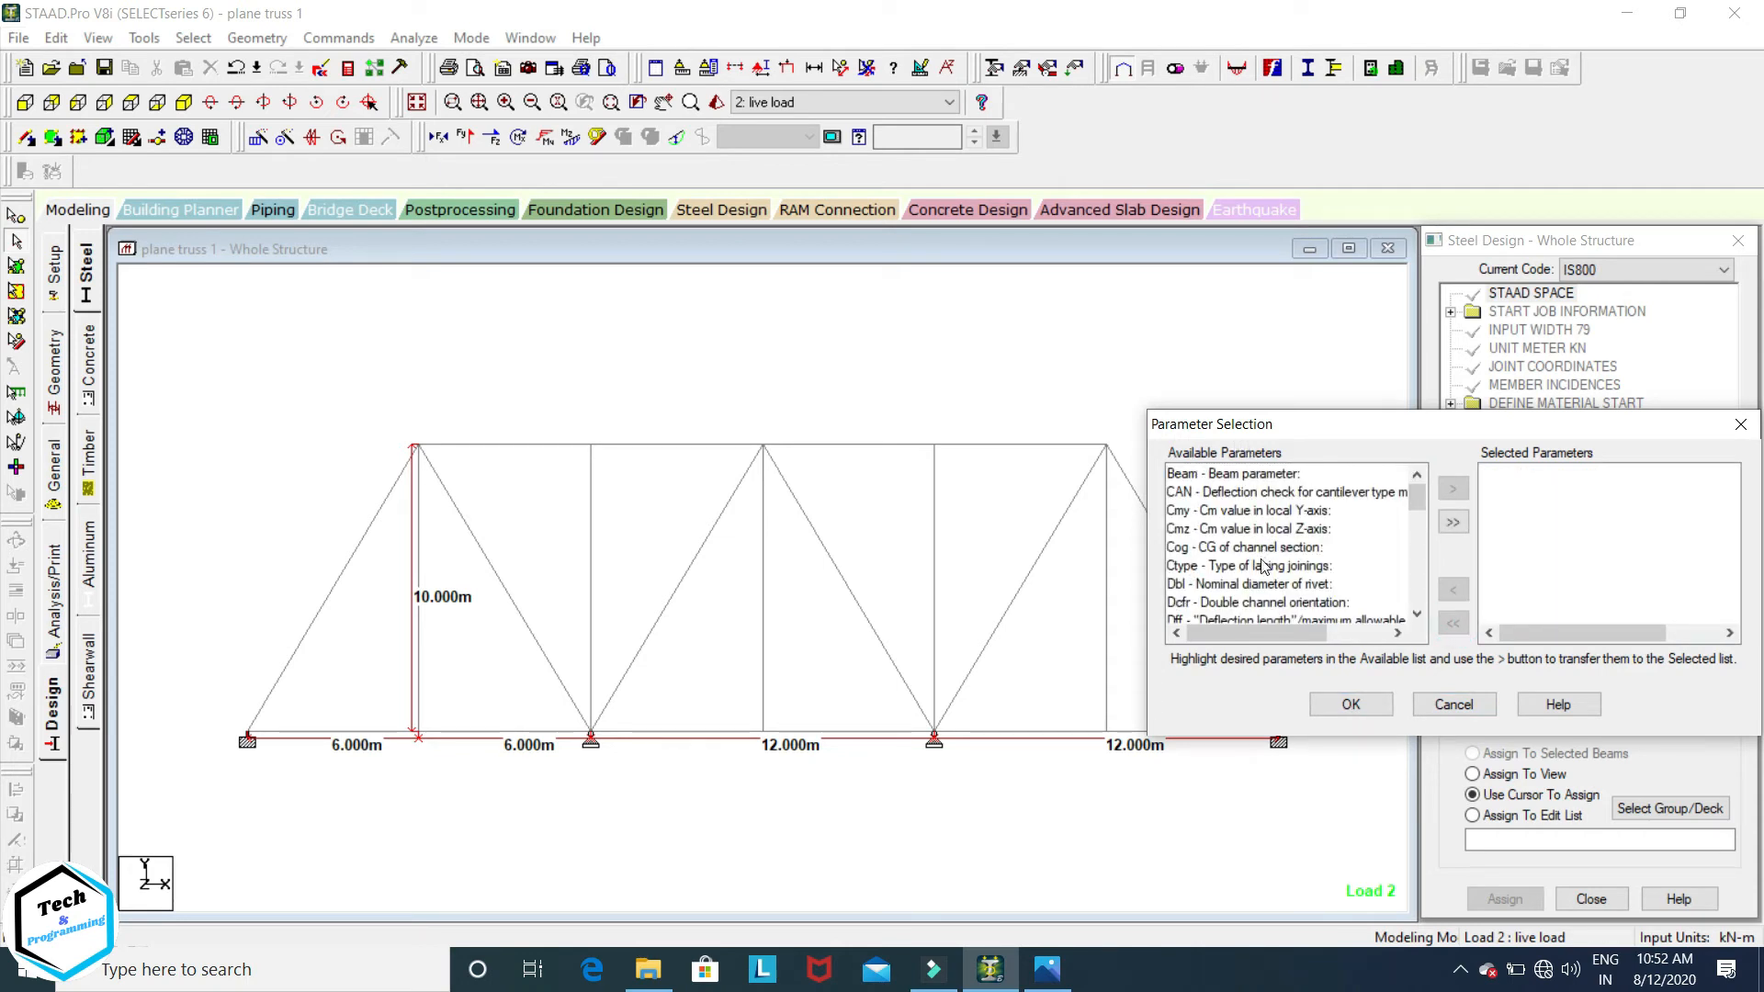
scroll(1301, 484, "down", 4)
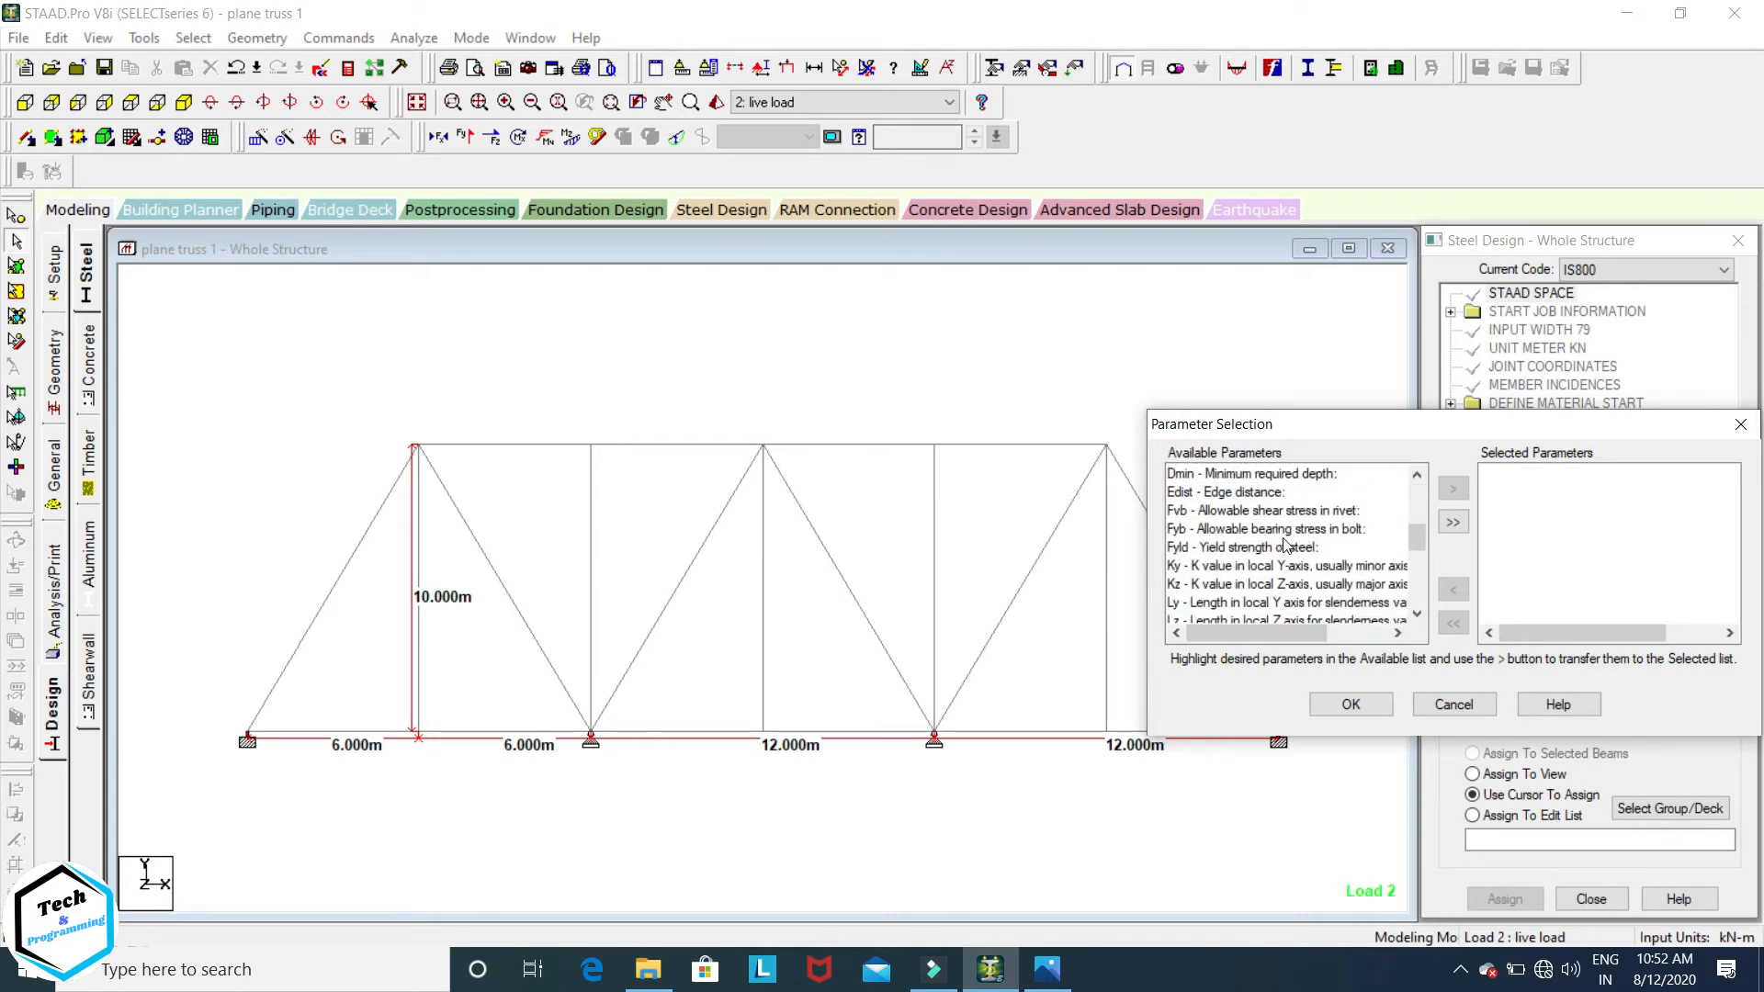
left_click(1222, 550)
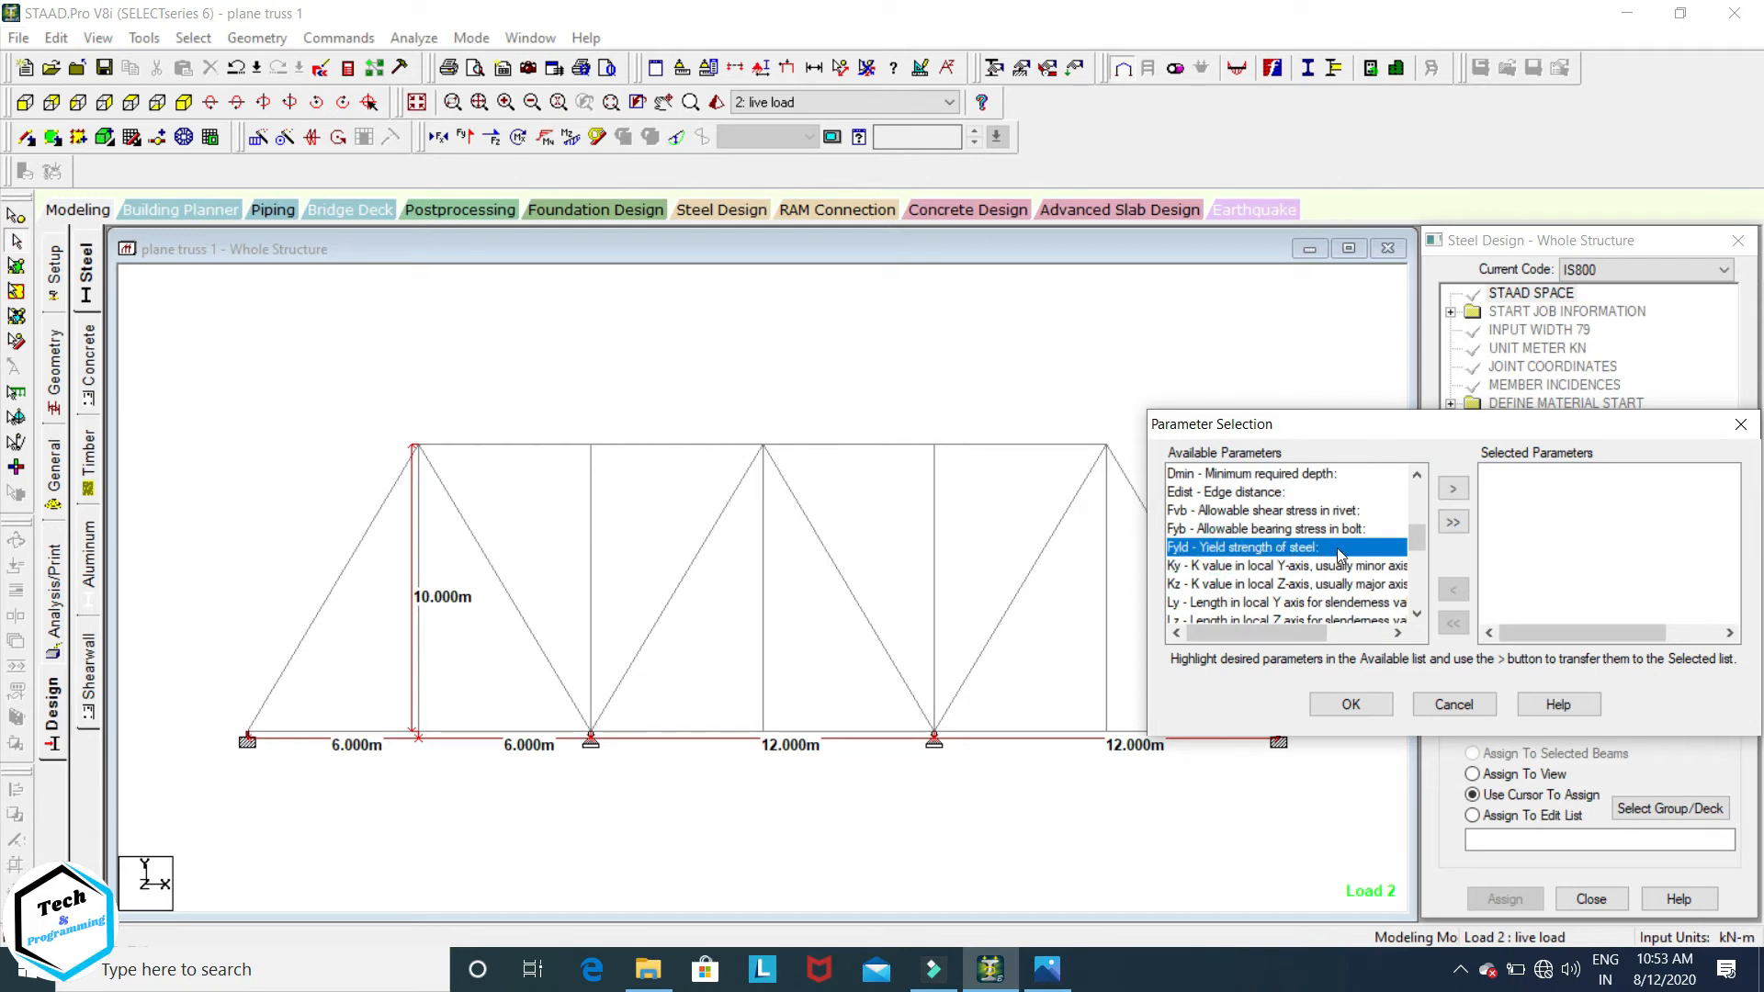
left_click(1451, 491)
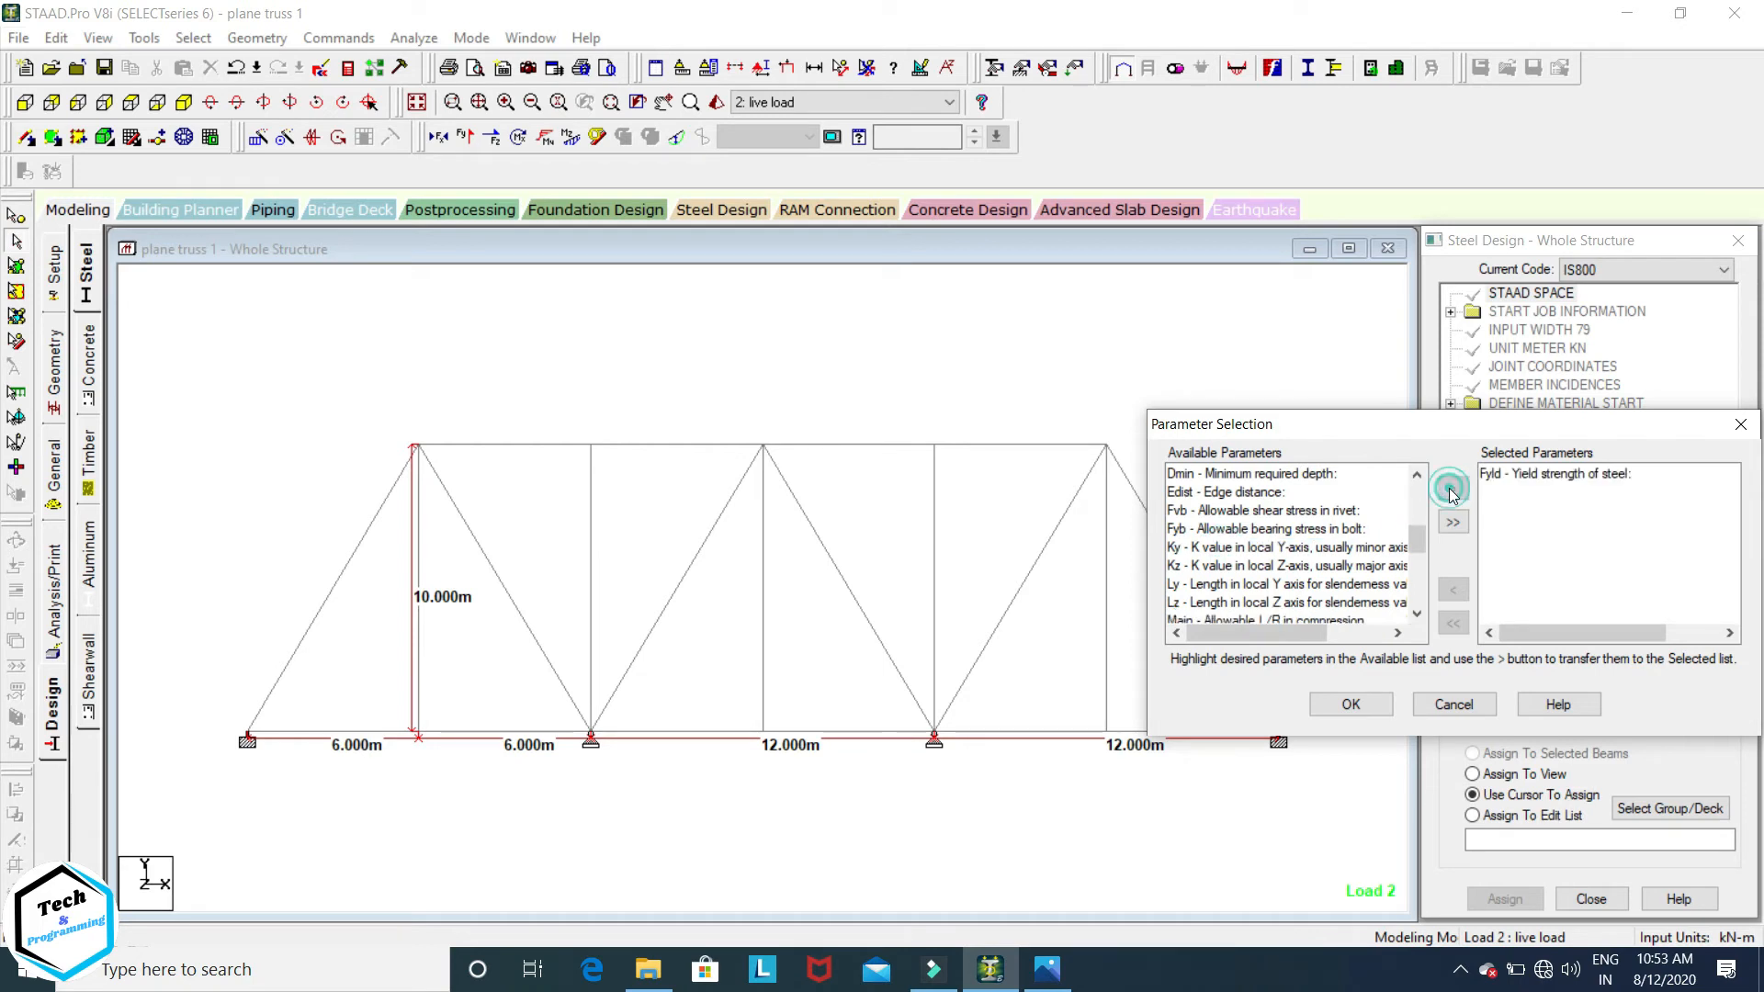
left_click(1358, 703)
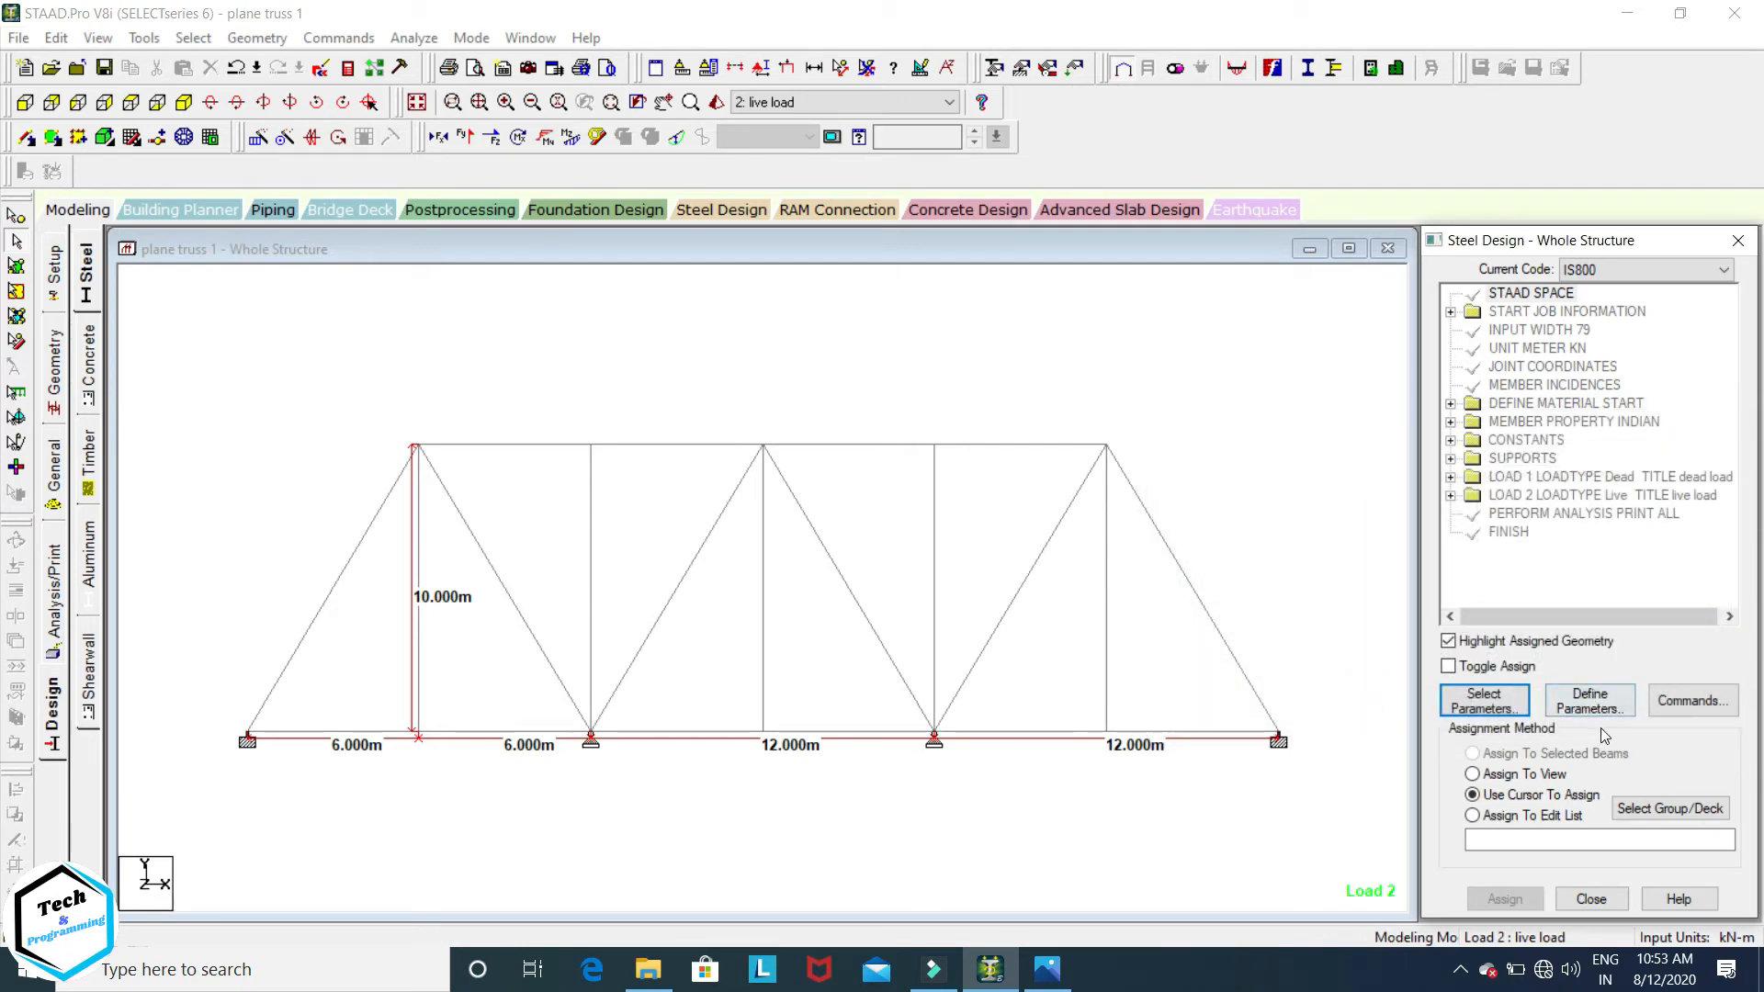
Step: Define the Fyld parameter with a yield strength of 250000 kN/m2 and assign it to all members in view
left_click(1589, 701)
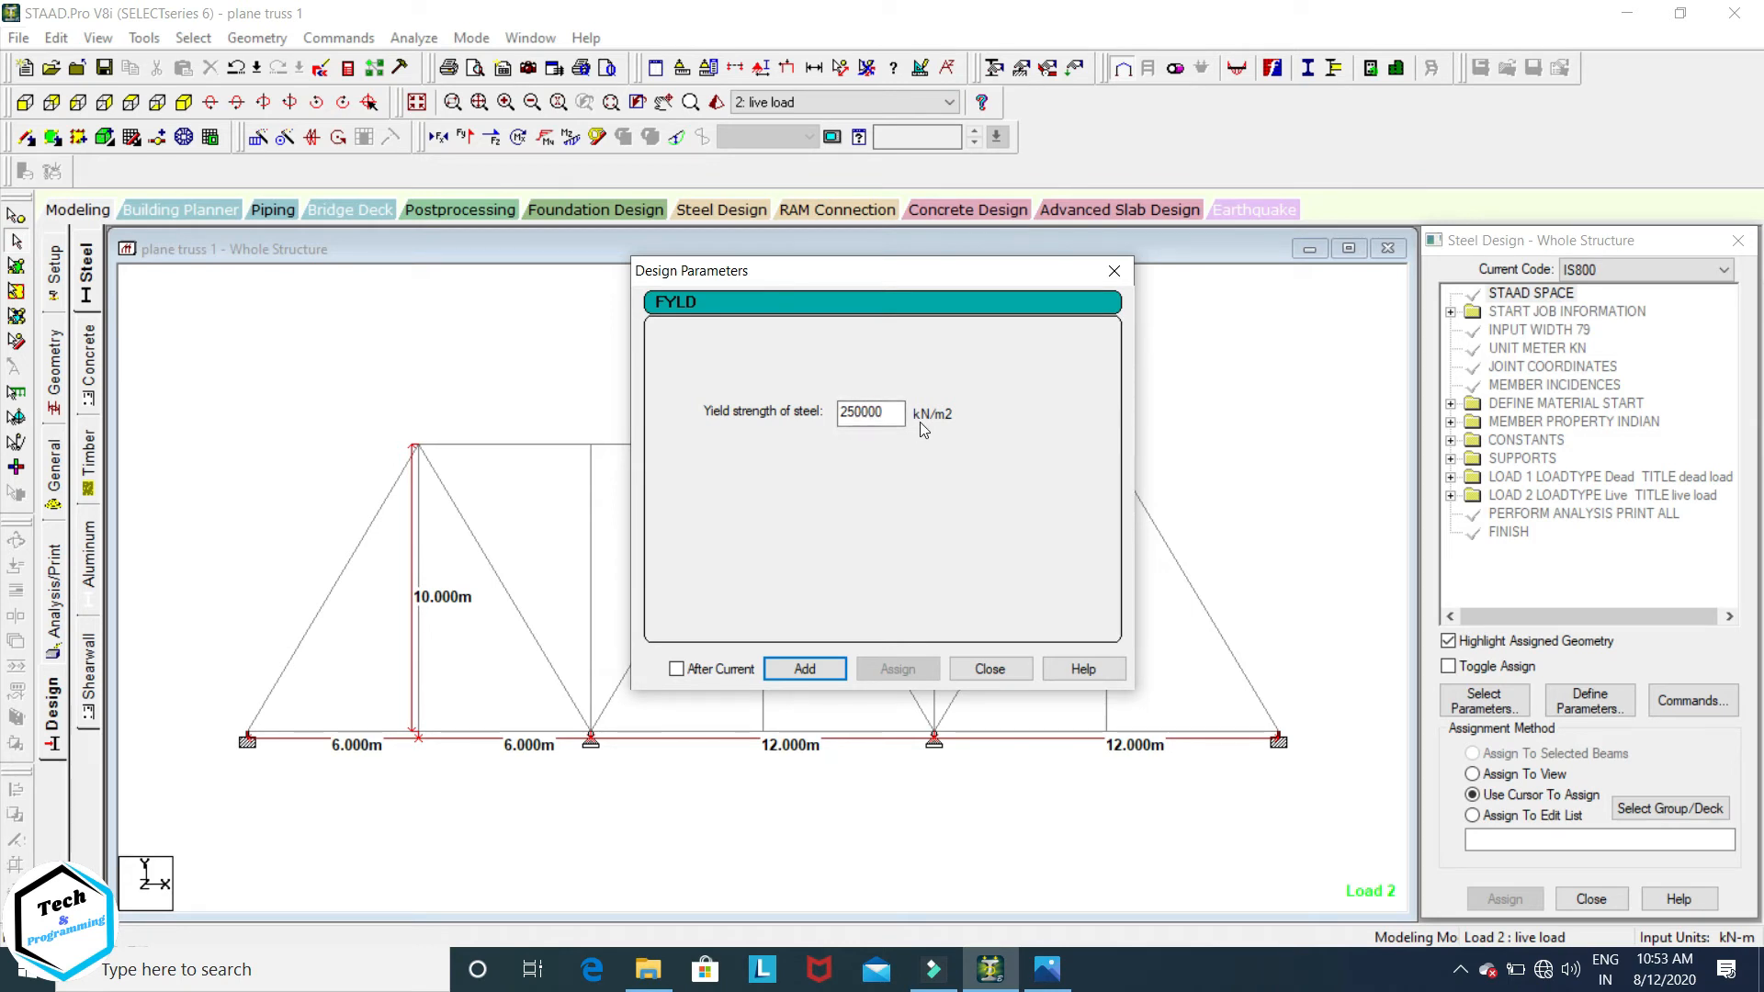
left_click(809, 670)
left_click(1004, 670)
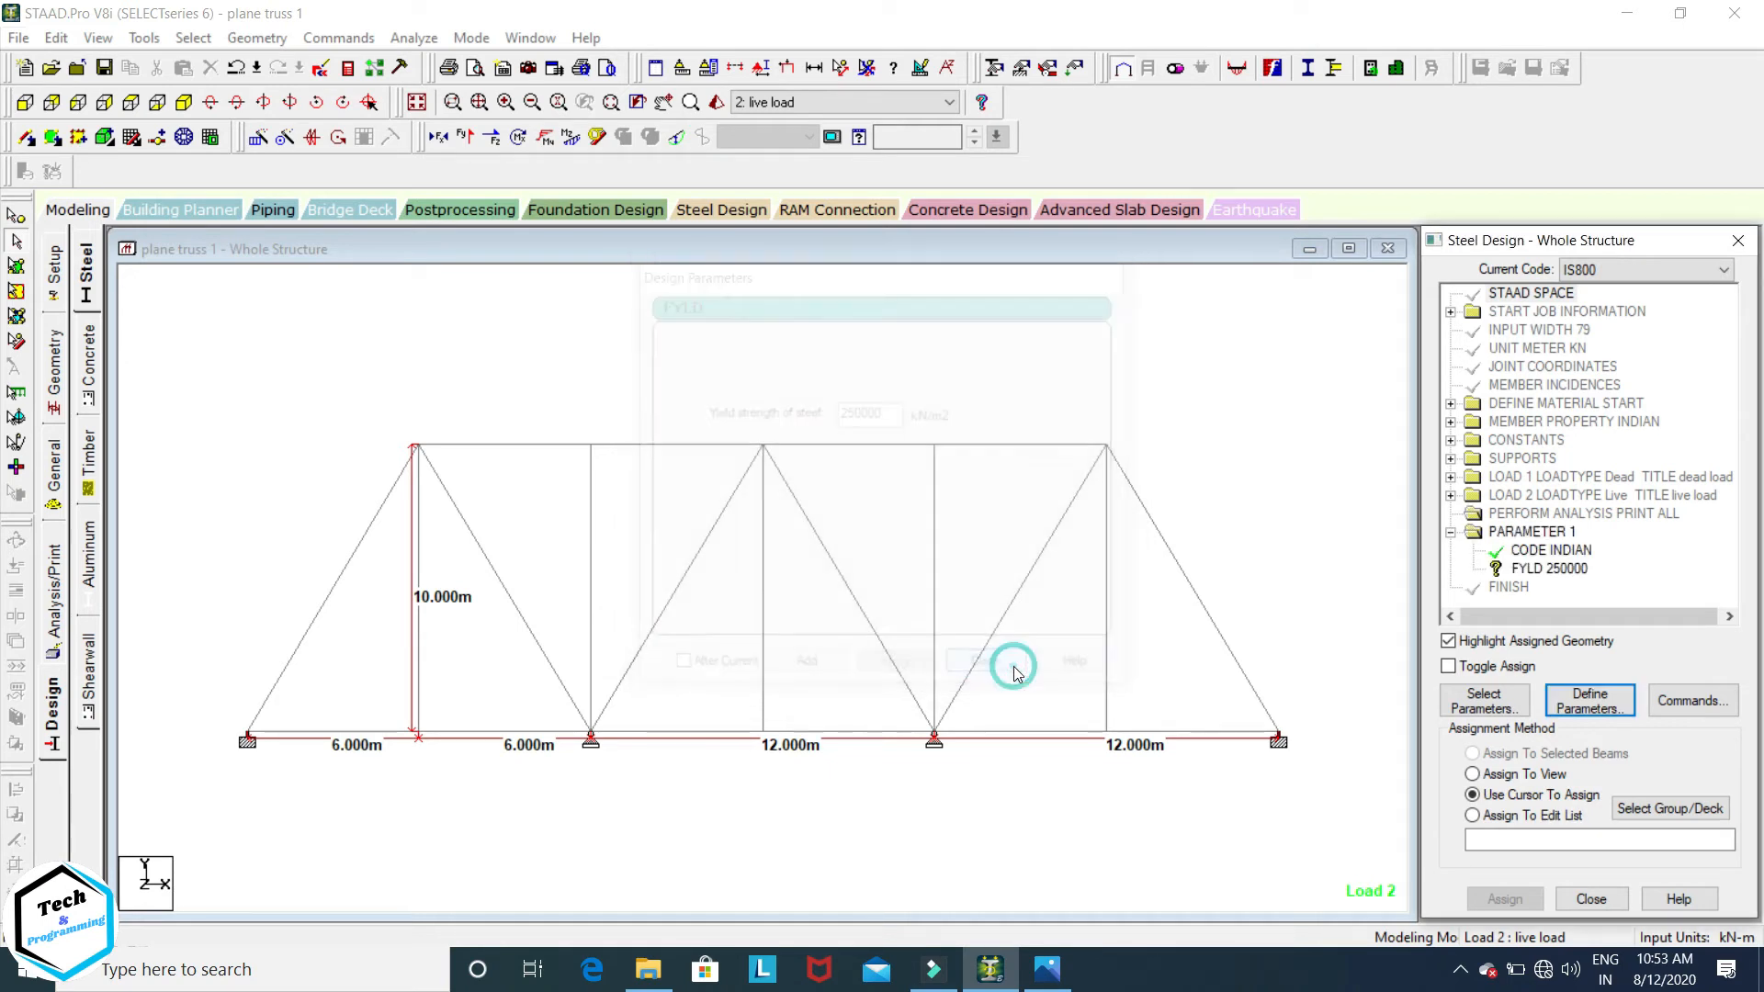
left_click(1558, 569)
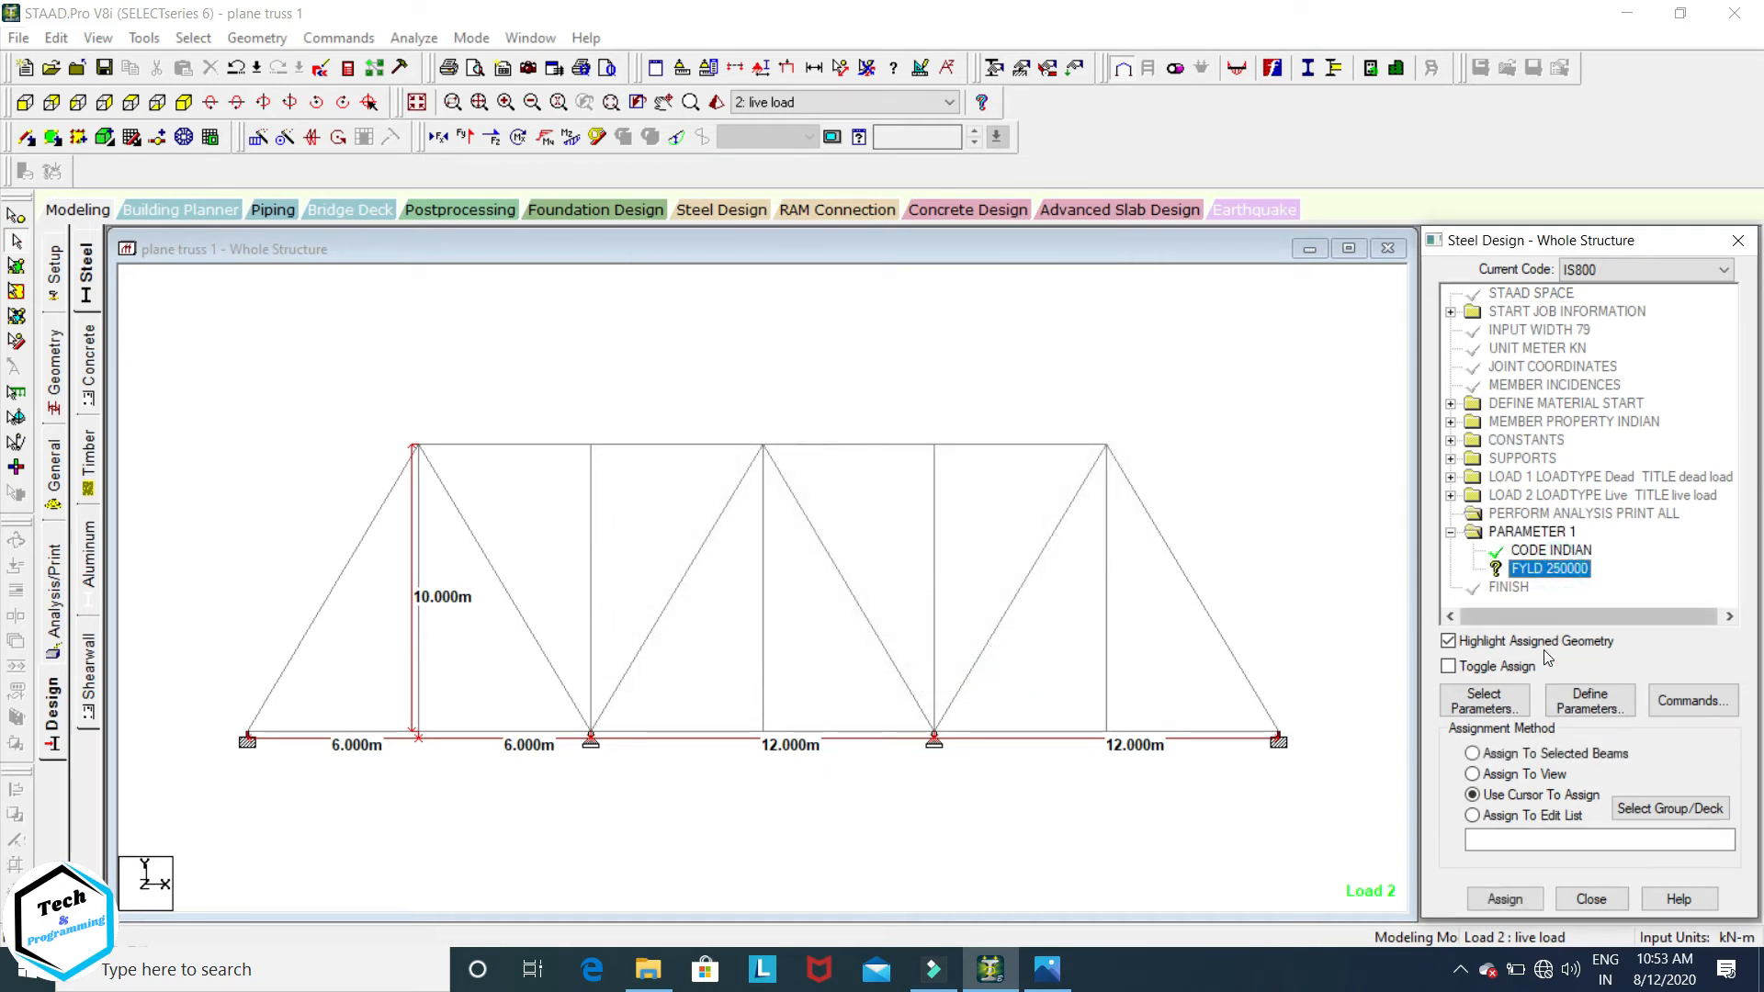
left_click(1472, 775)
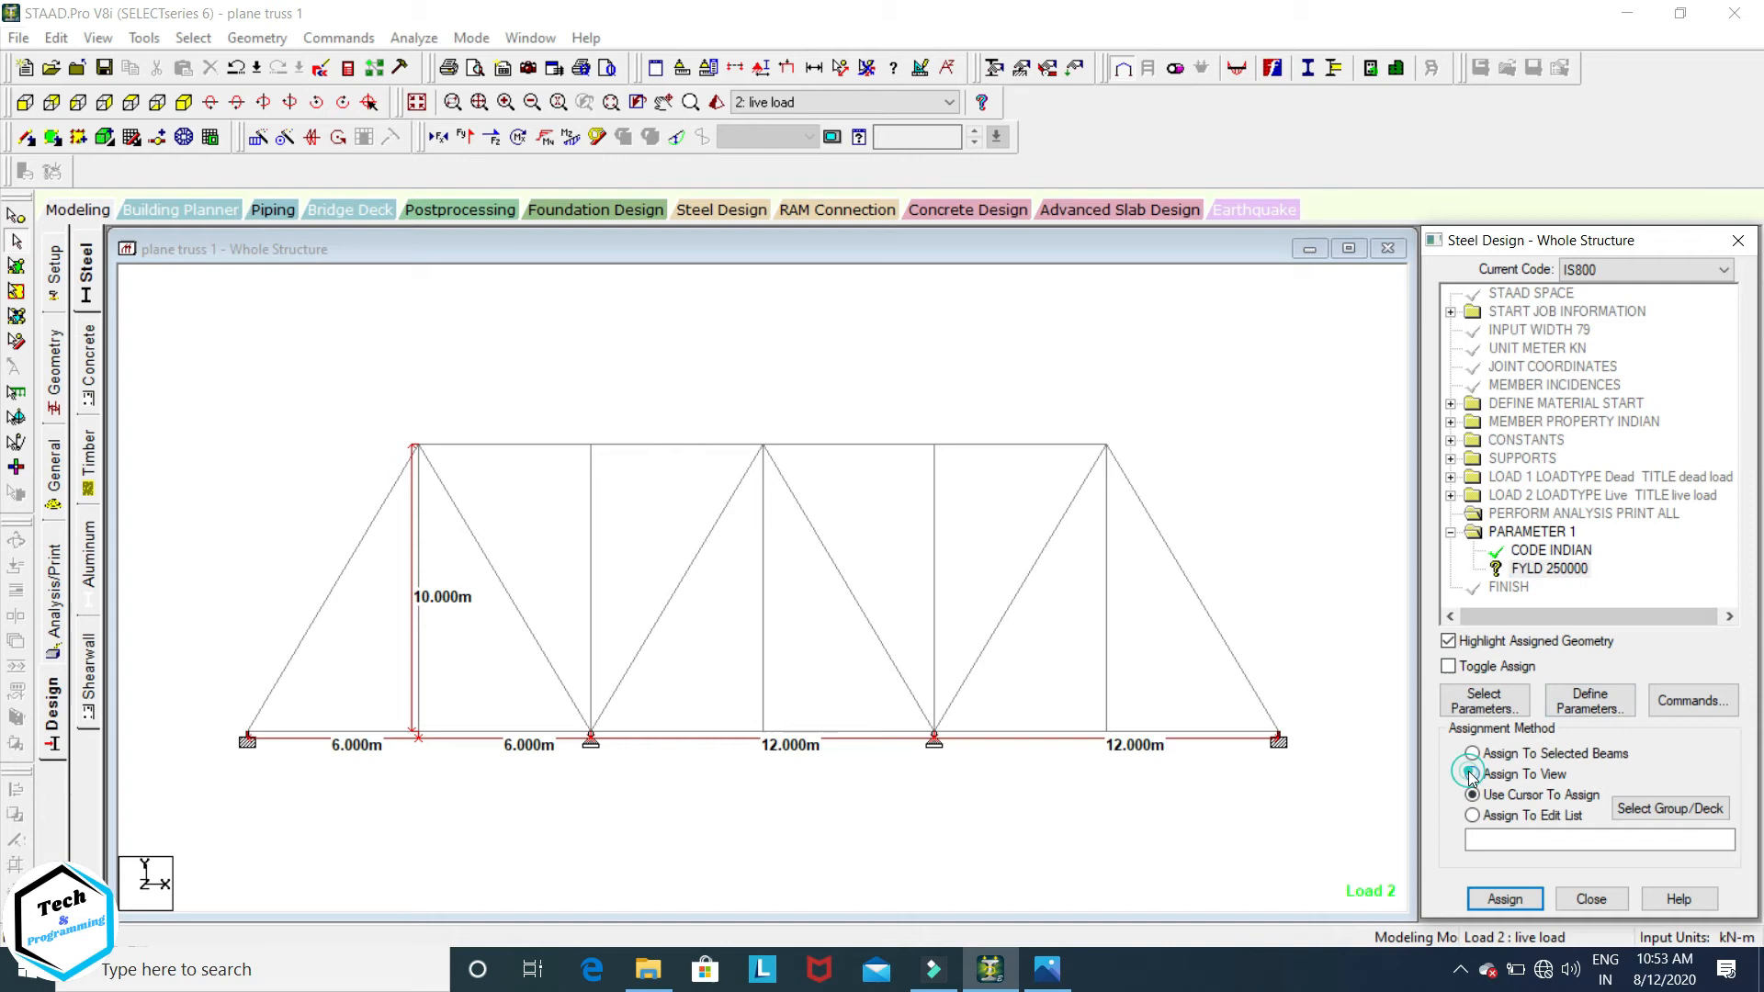
left_click(1505, 898)
left_click(1608, 632)
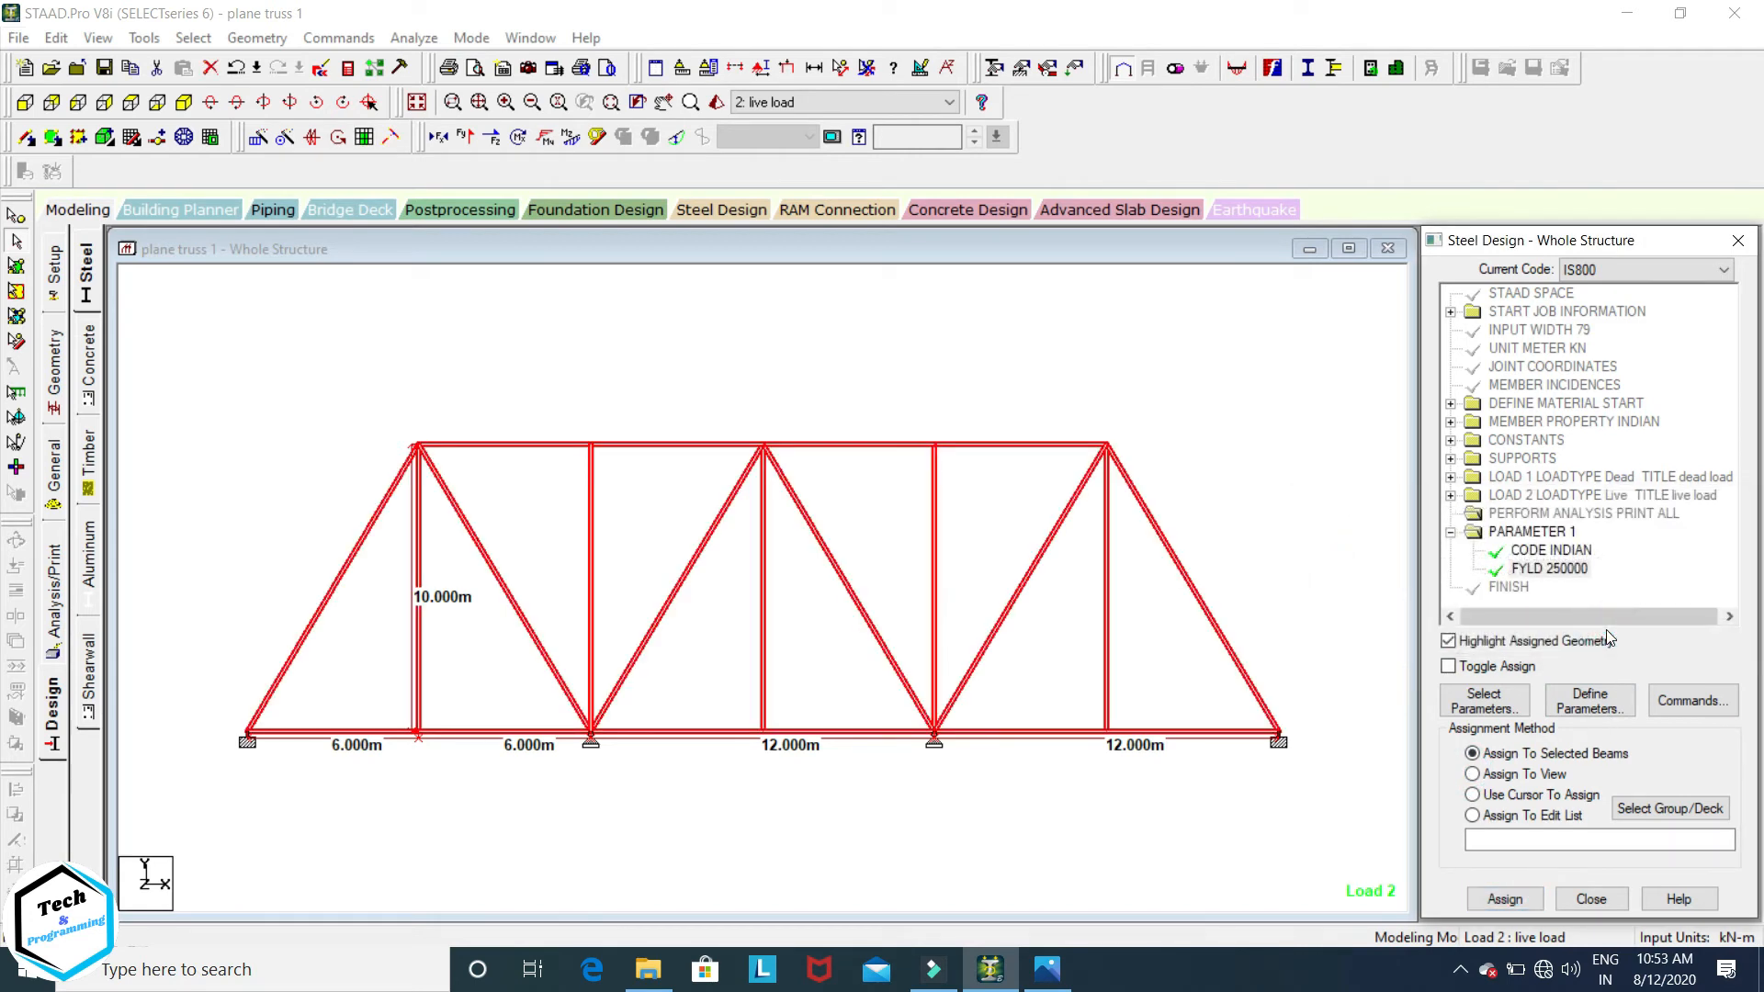
Step: Add the CHECK CODE, FIXED GROUP, GROUP and MEMBER TAKE OFF design commands to the steel design
left_click(1693, 701)
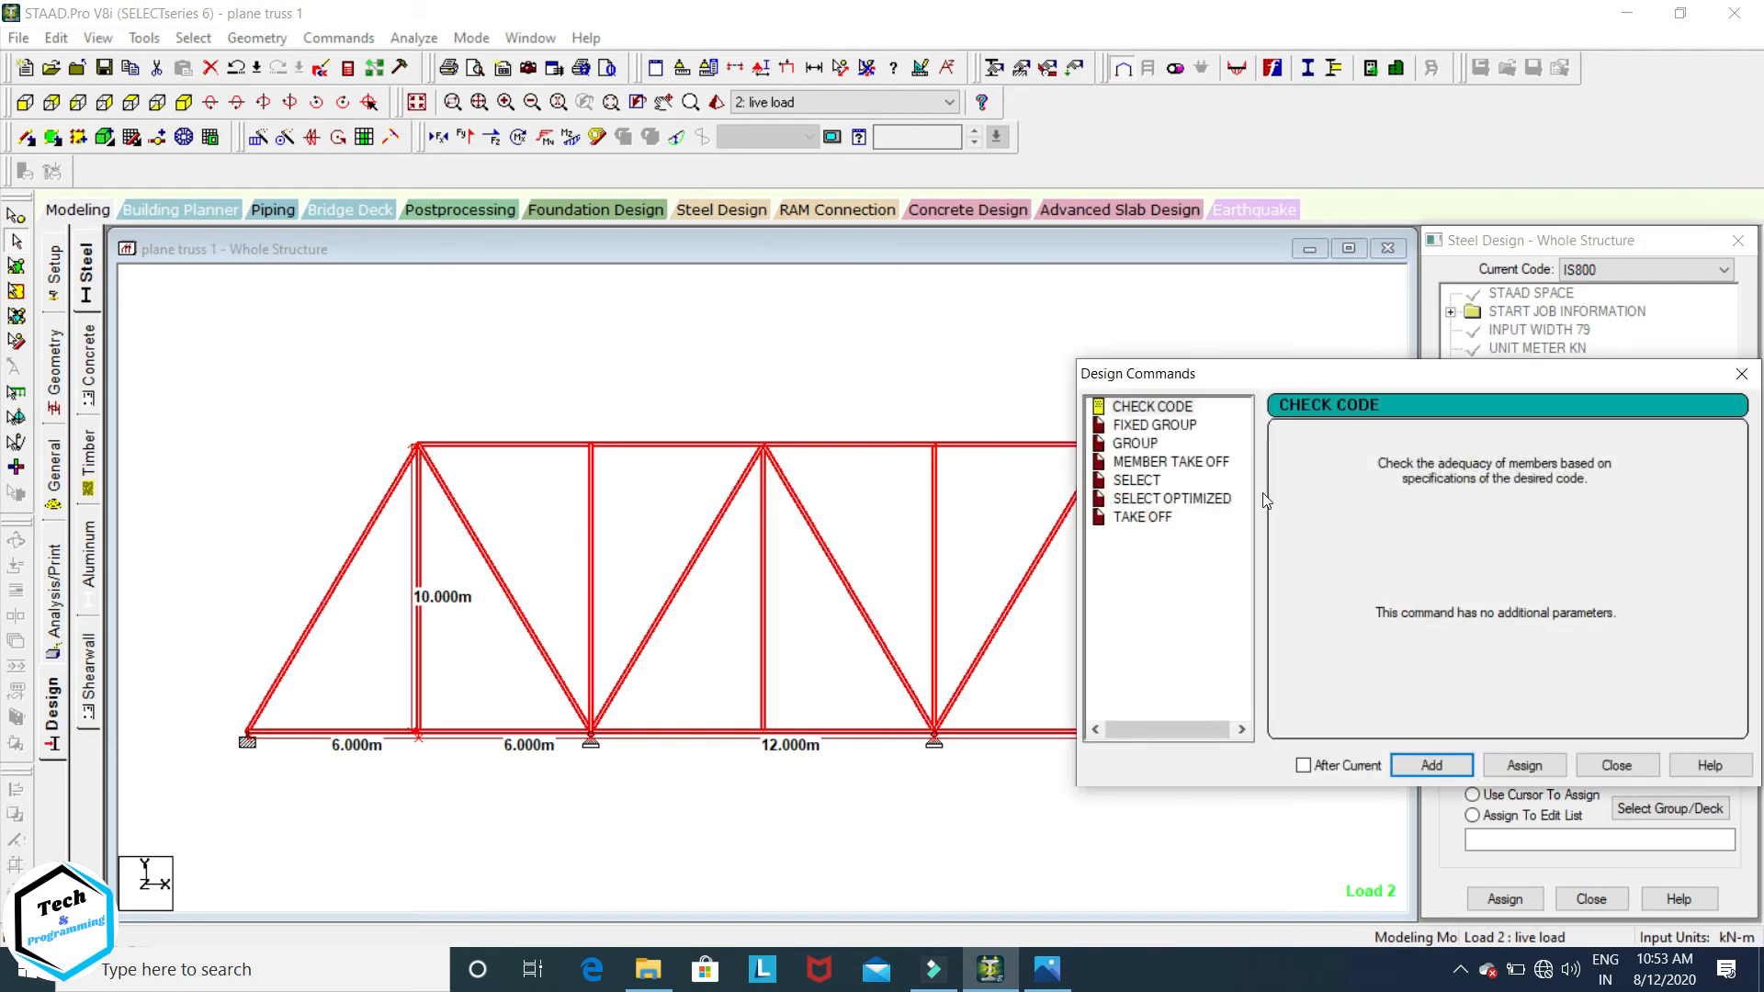
left_click(1435, 764)
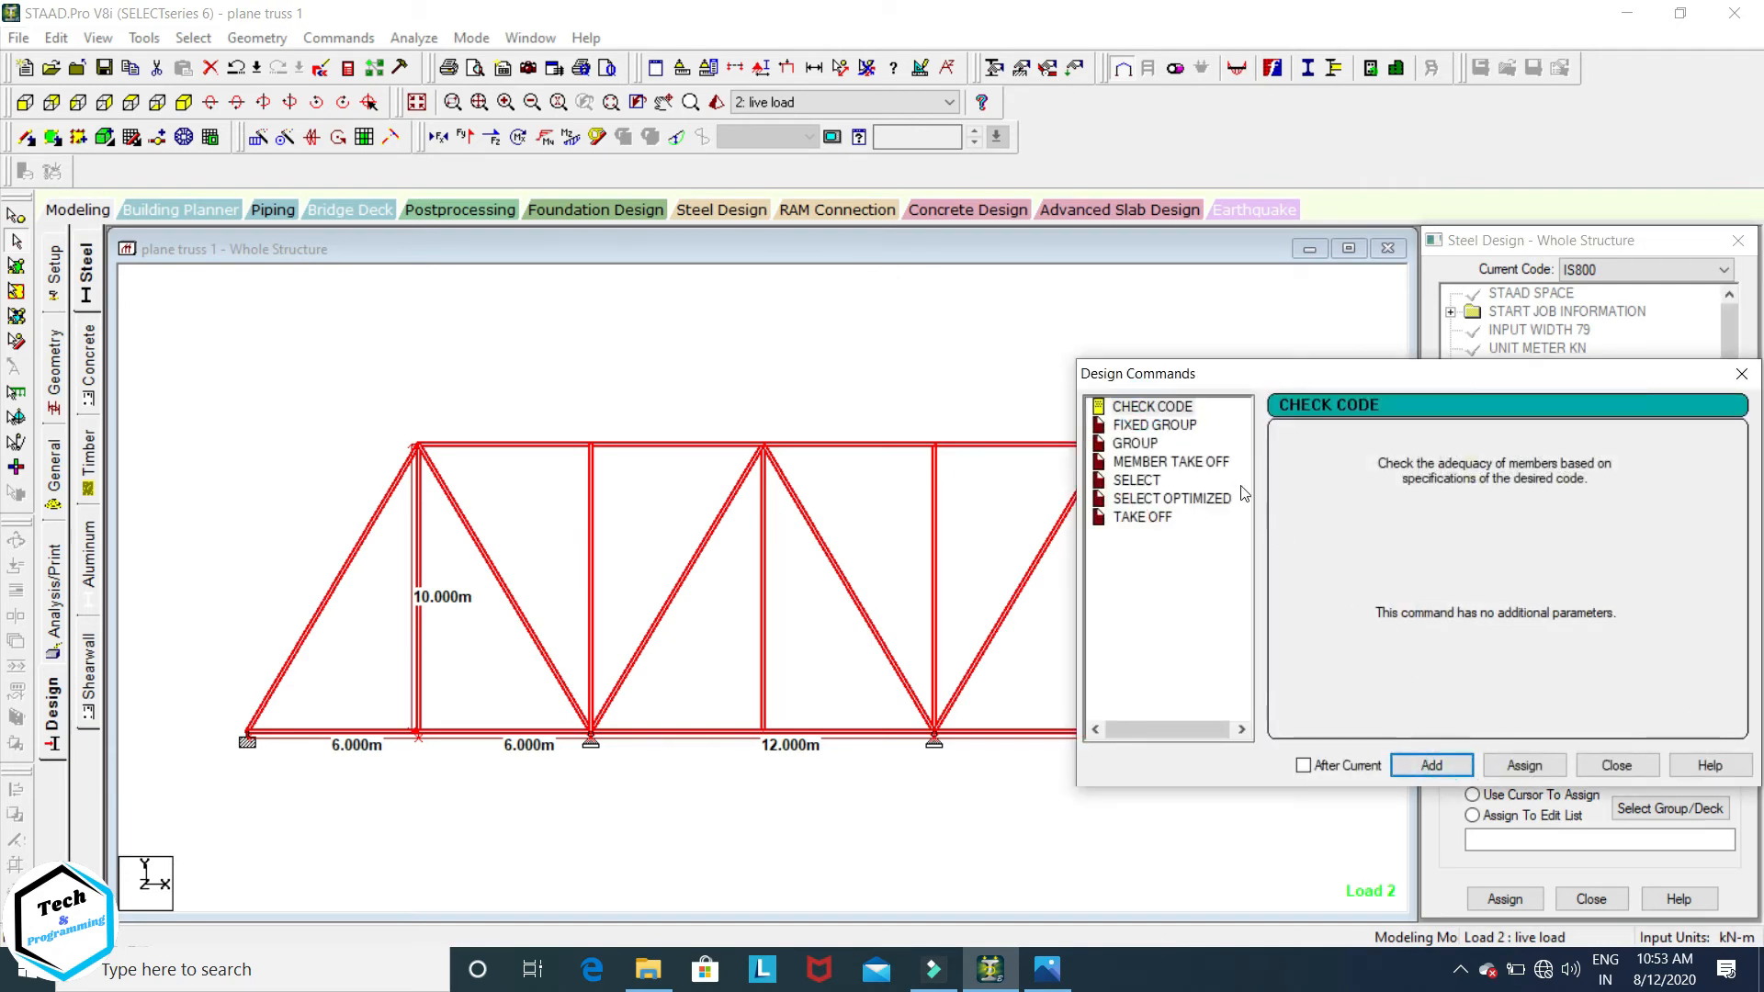
left_click(1171, 430)
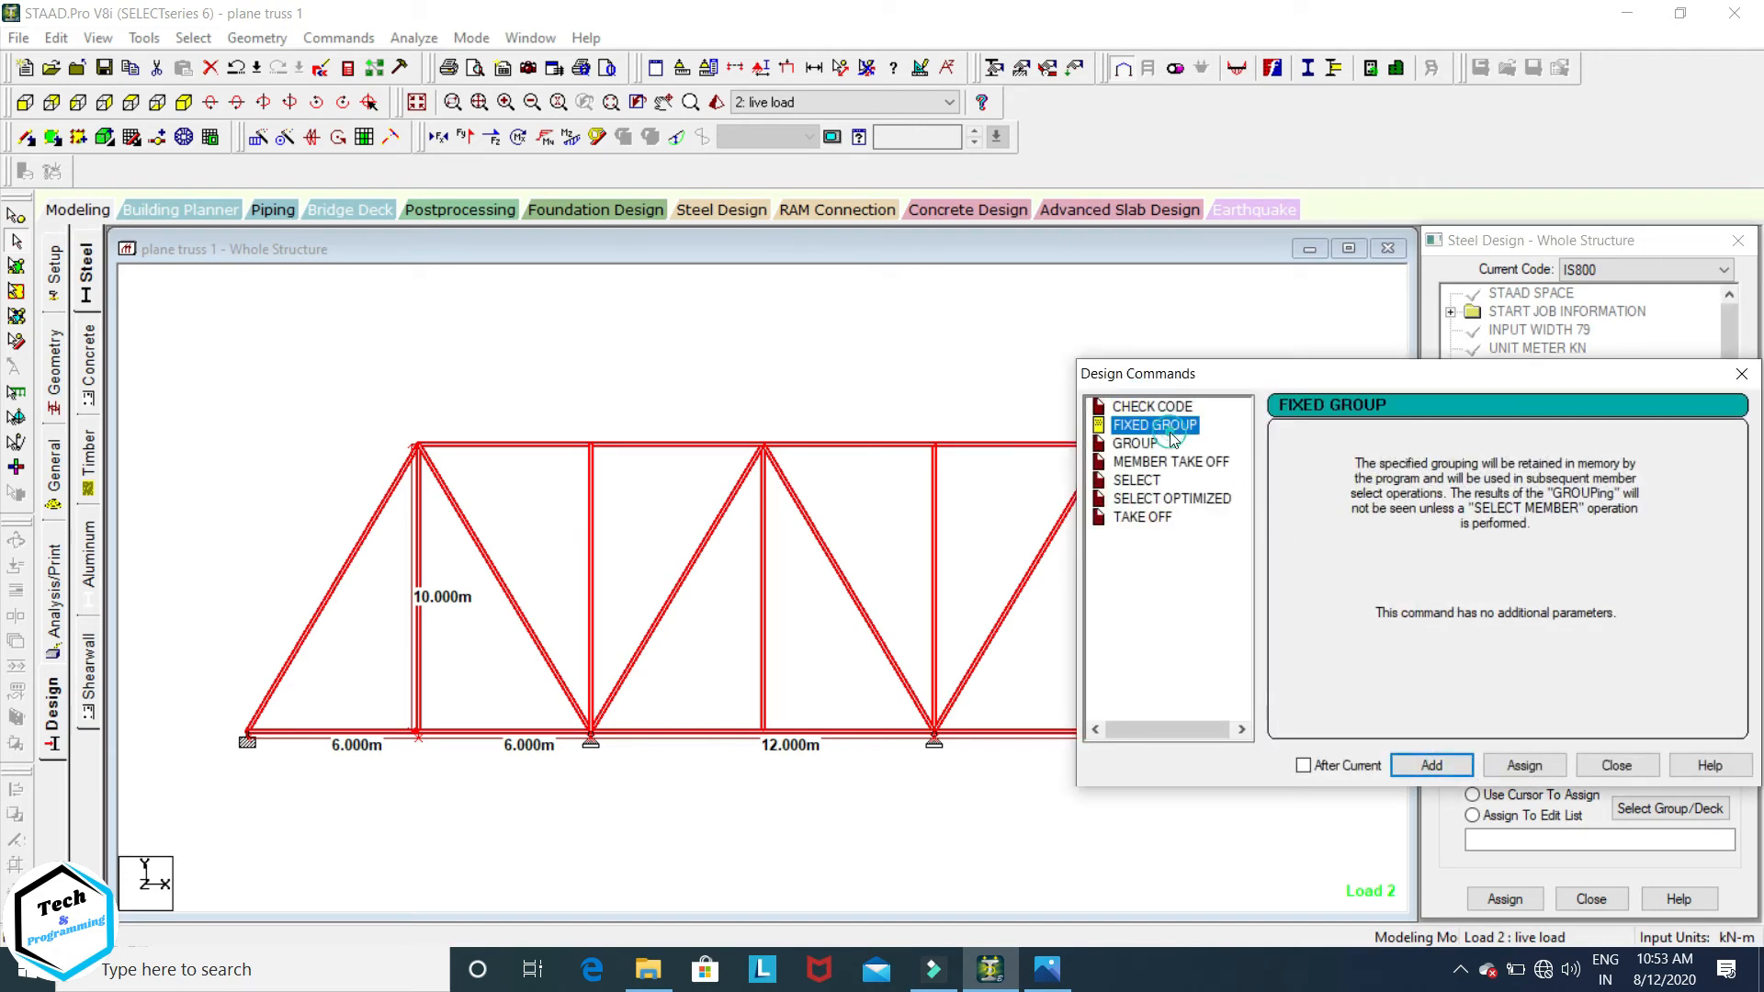
left_click(1434, 766)
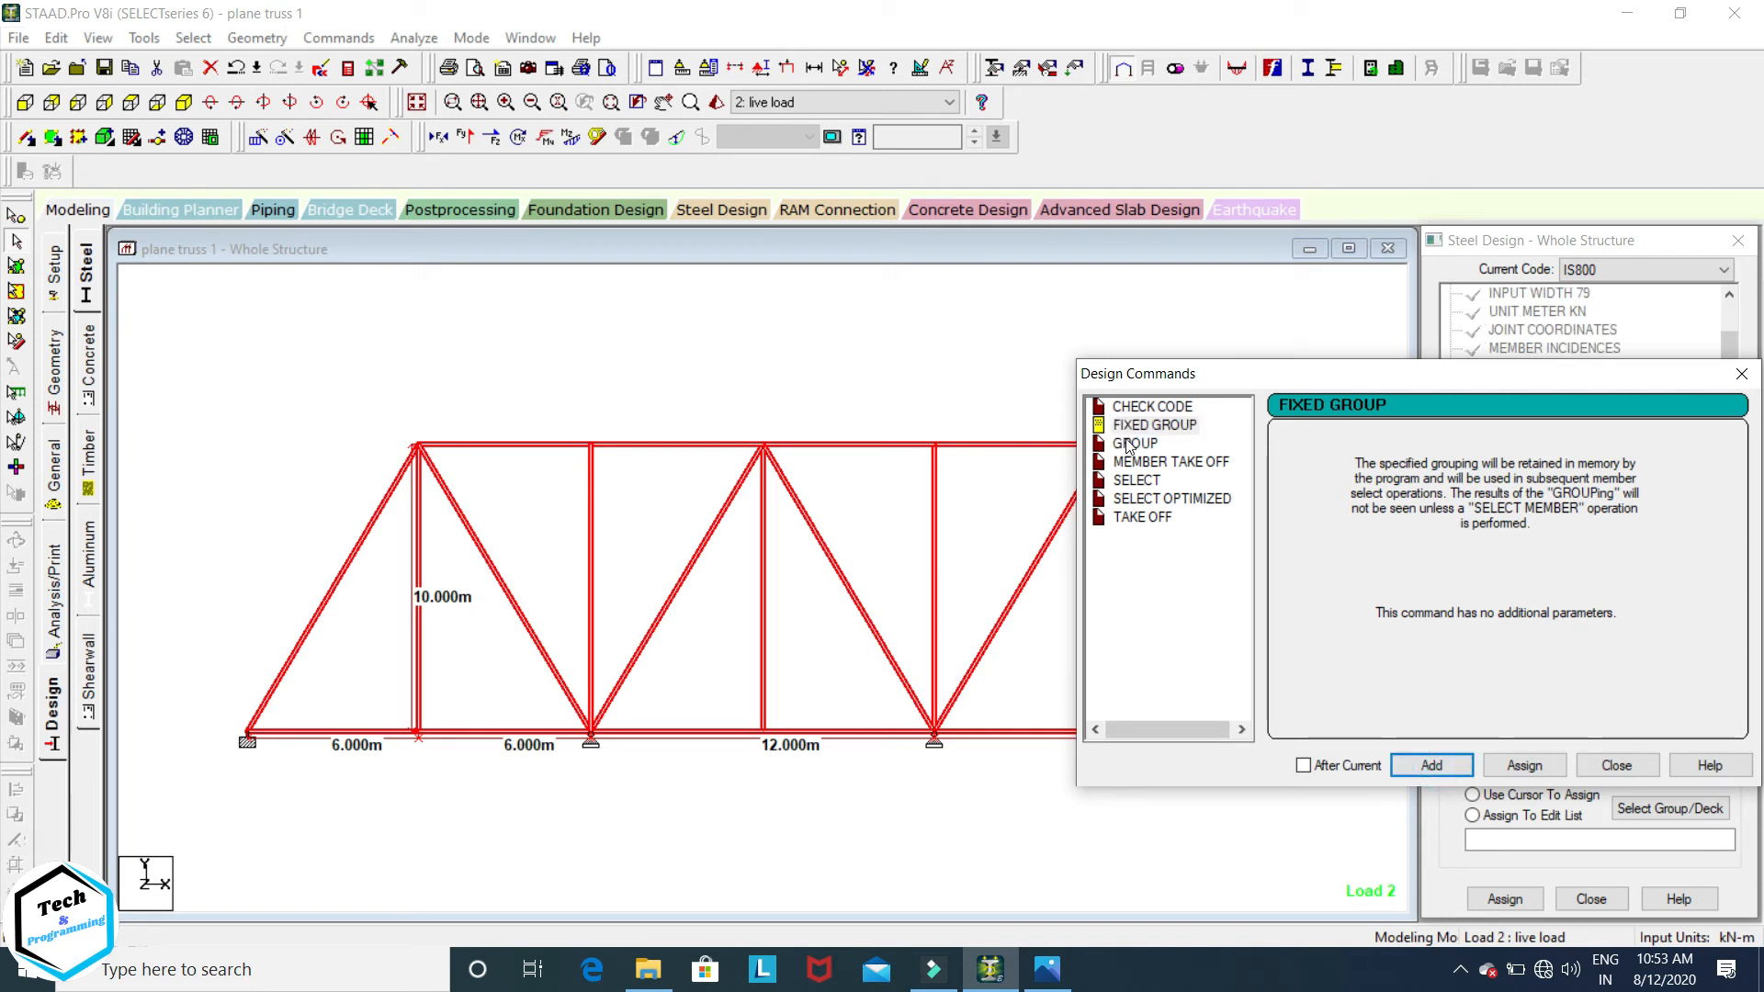
left_click(1414, 771)
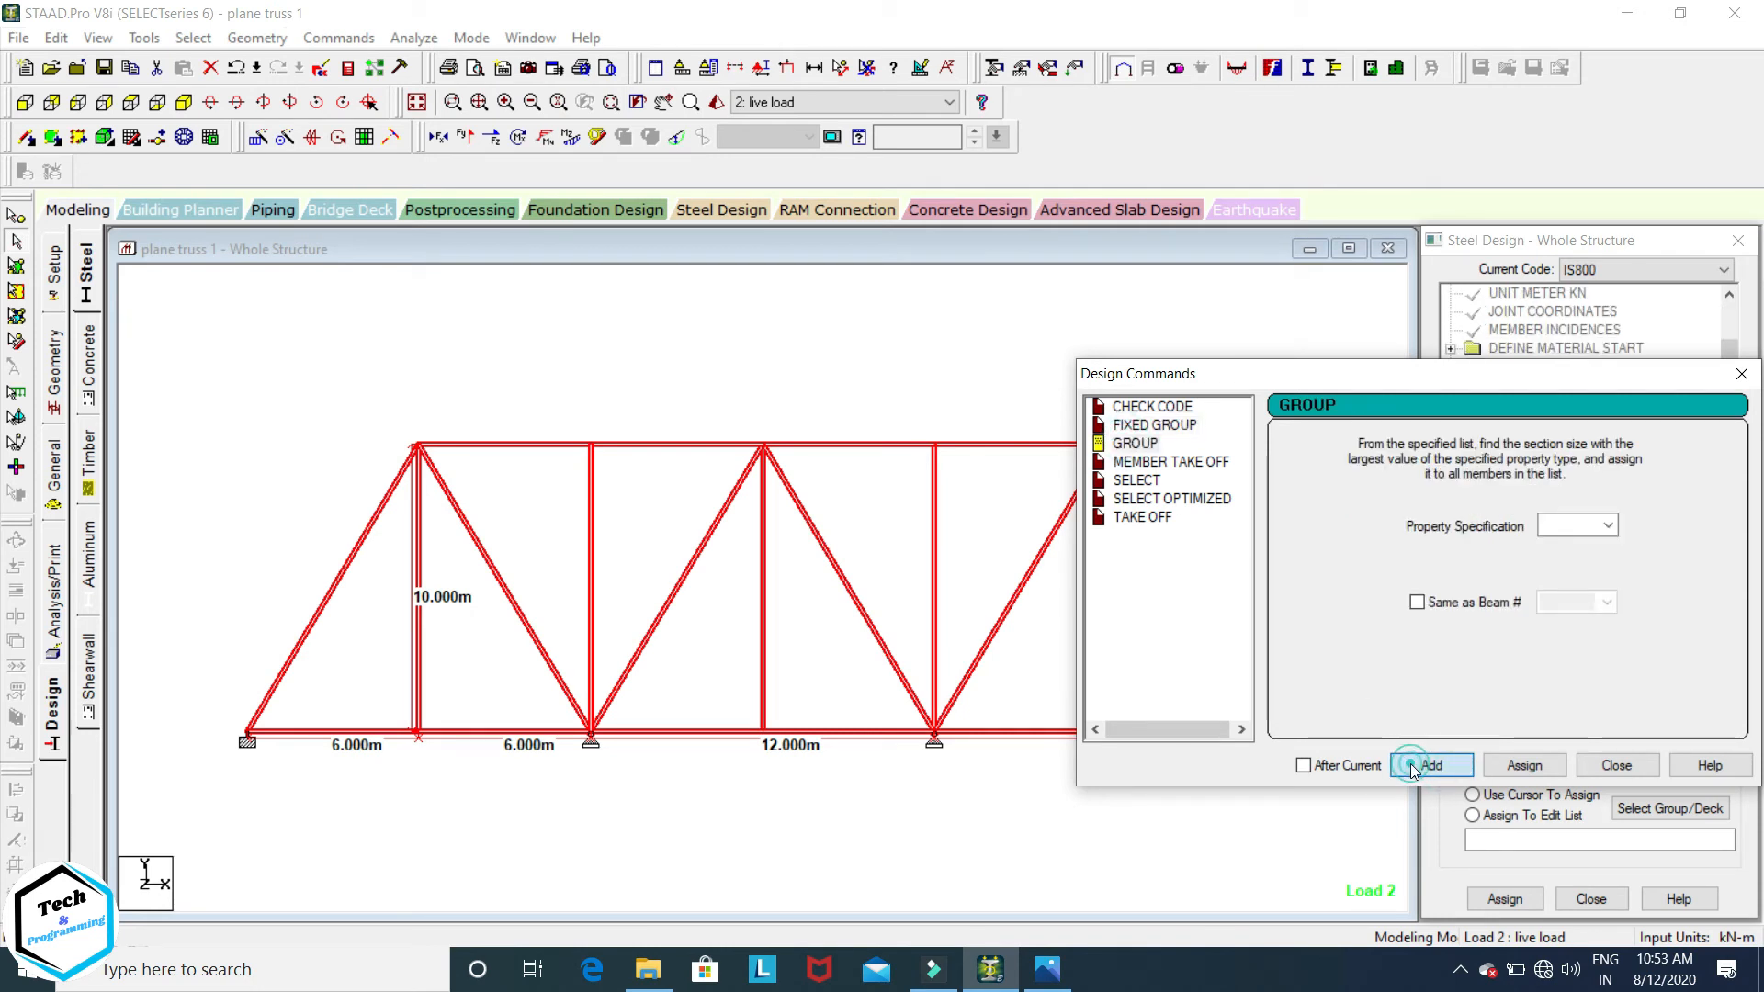
left_click(1155, 461)
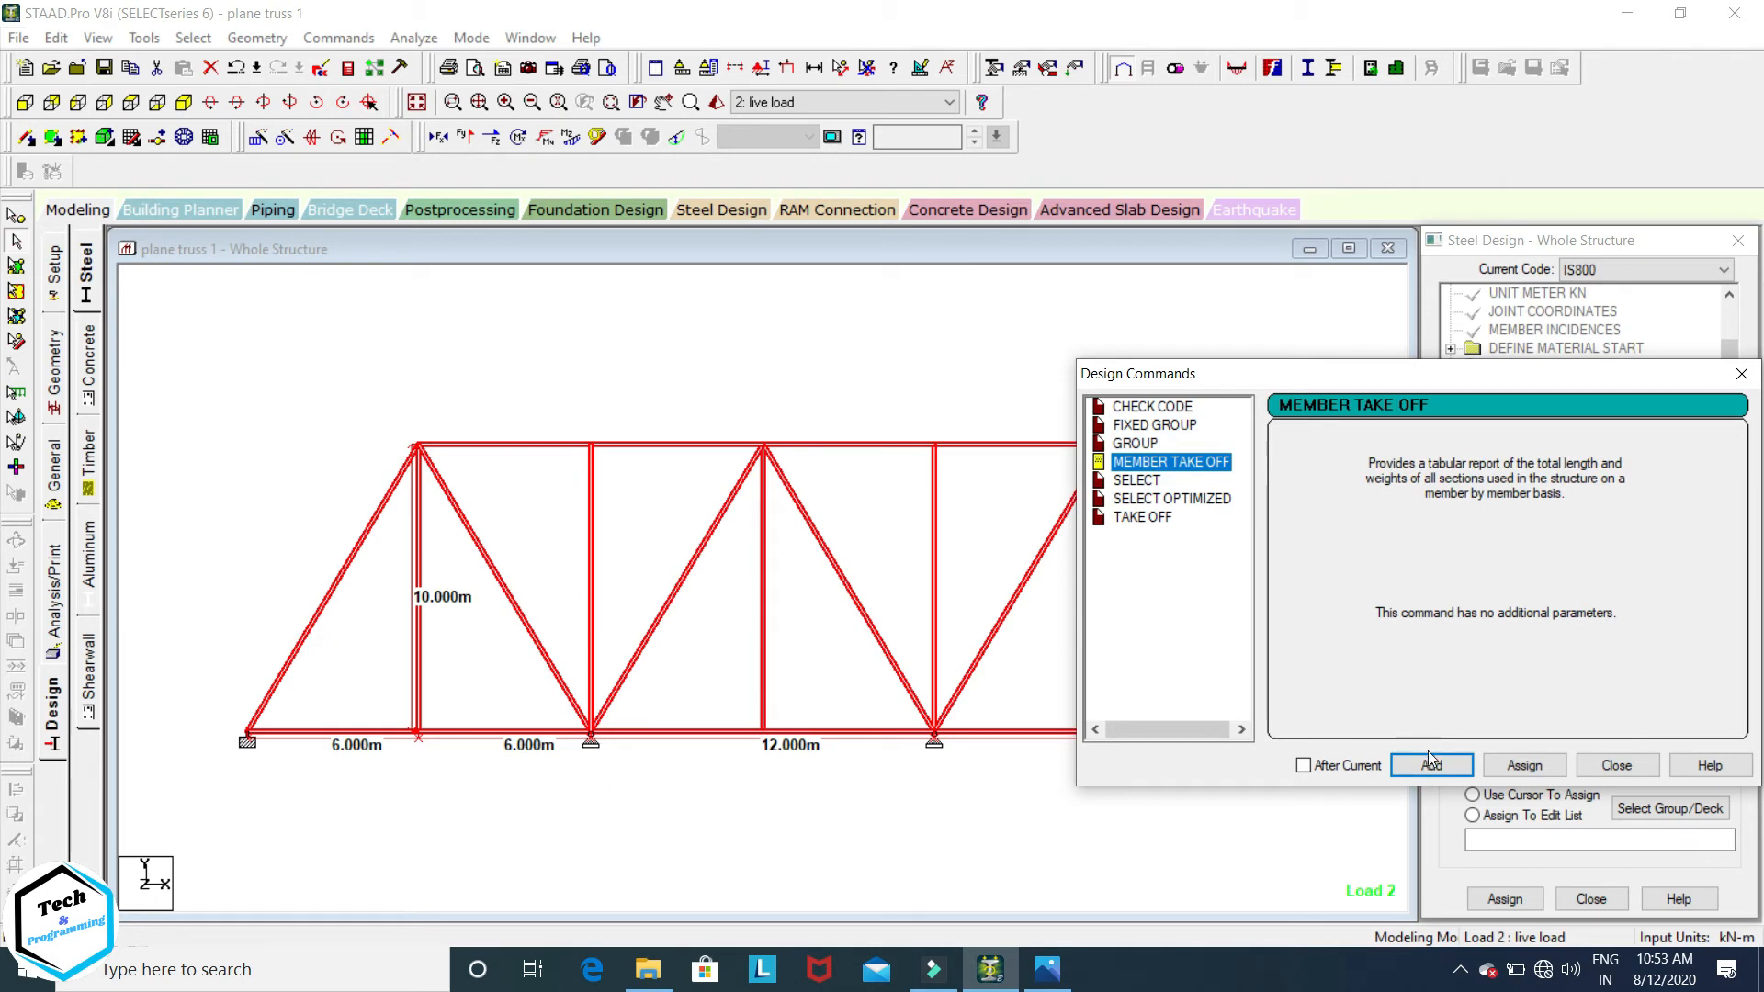
key("Return")
Step: Add the SELECT, SELECT OPTIMIZED and TAKE OFF design commands and close the design commands dialog
left_click(1129, 482)
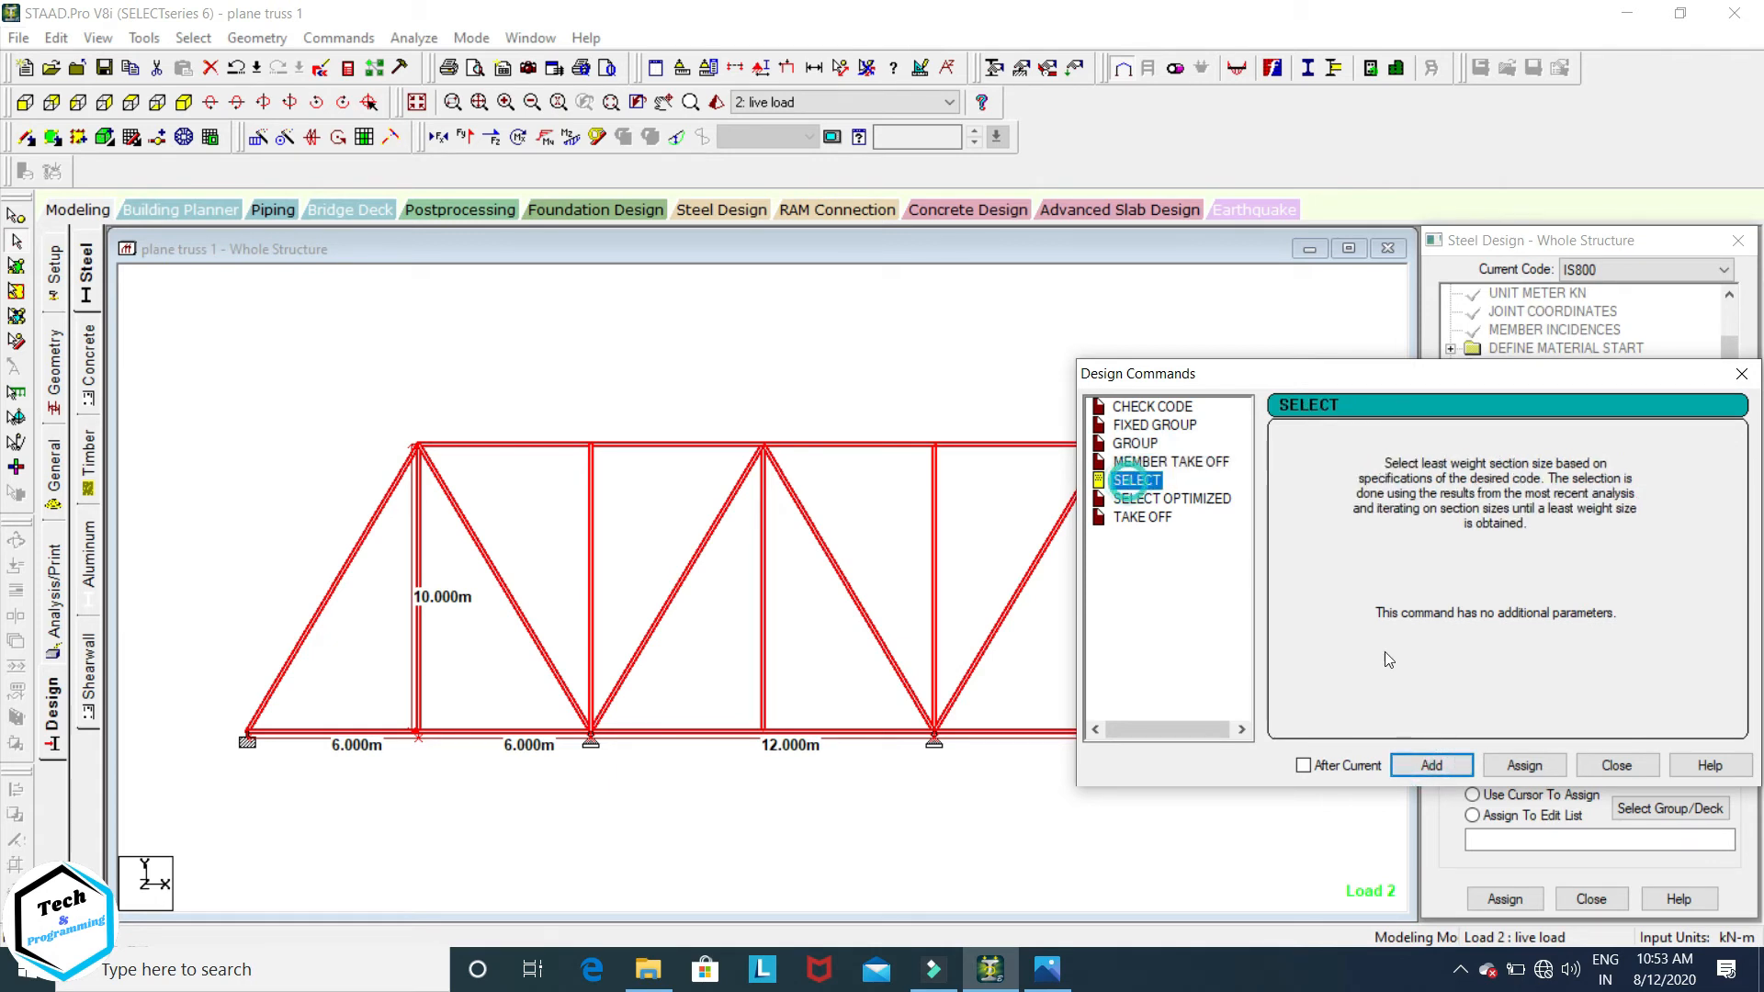
left_click(1432, 766)
left_click(1128, 498)
left_click(1431, 765)
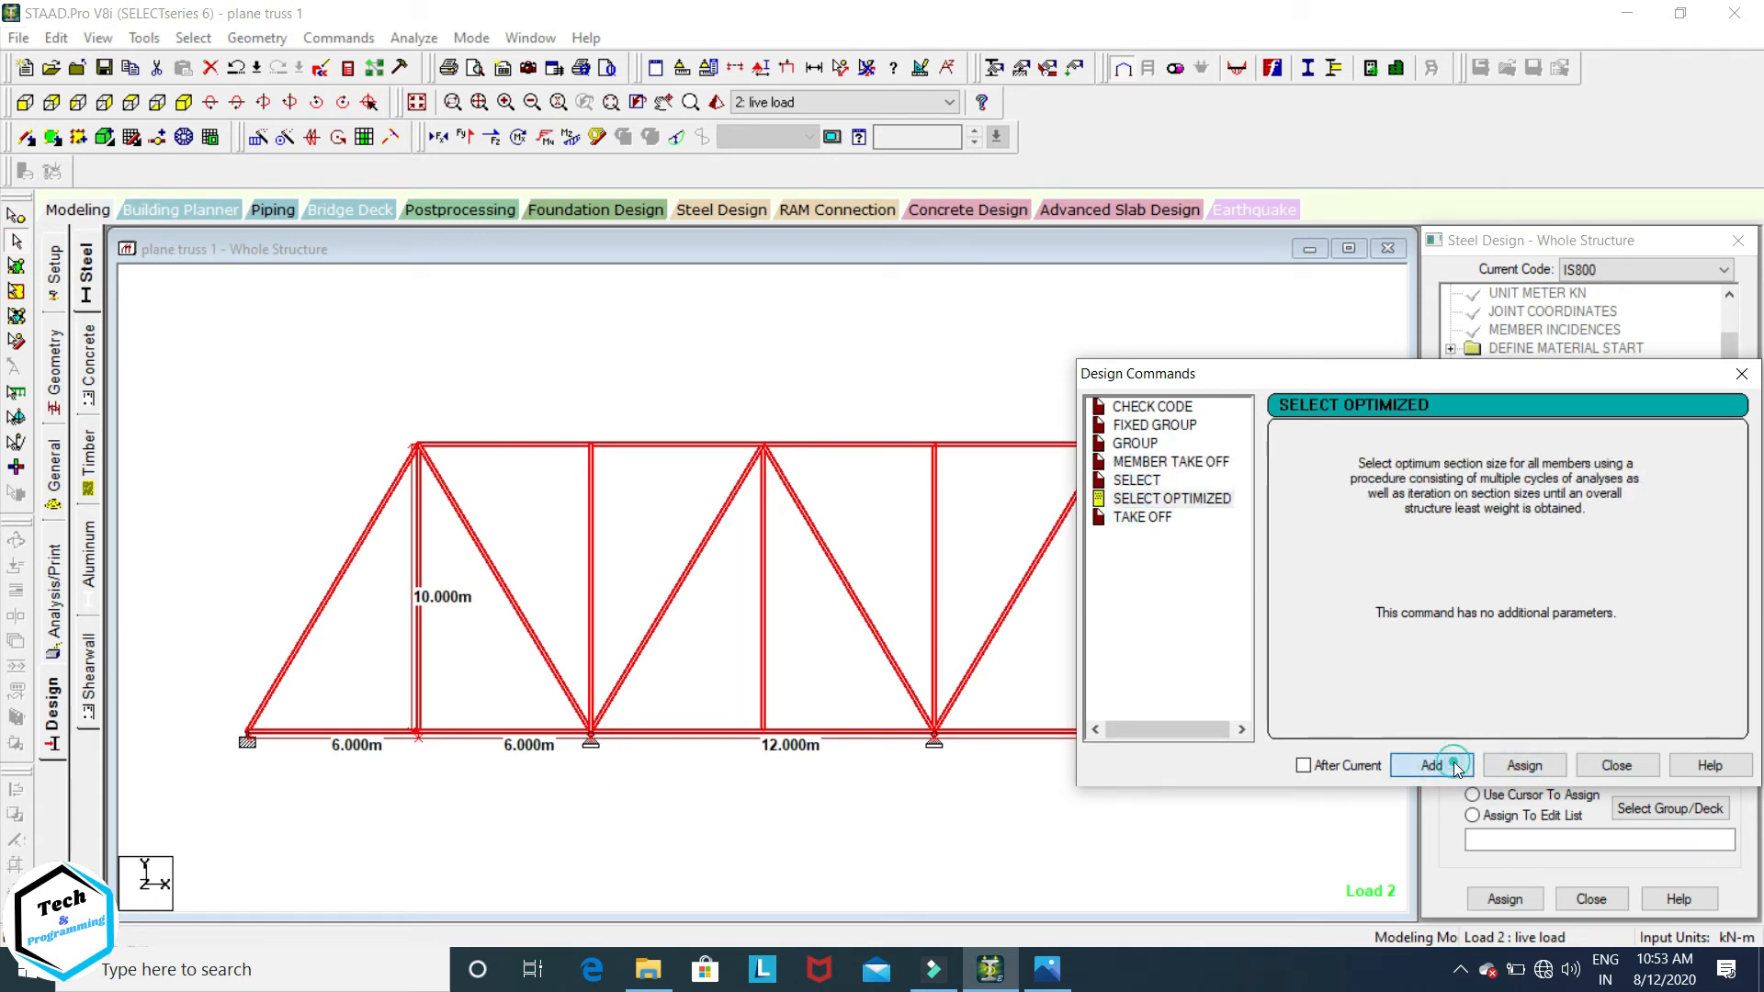
left_click(1144, 517)
left_click(1431, 765)
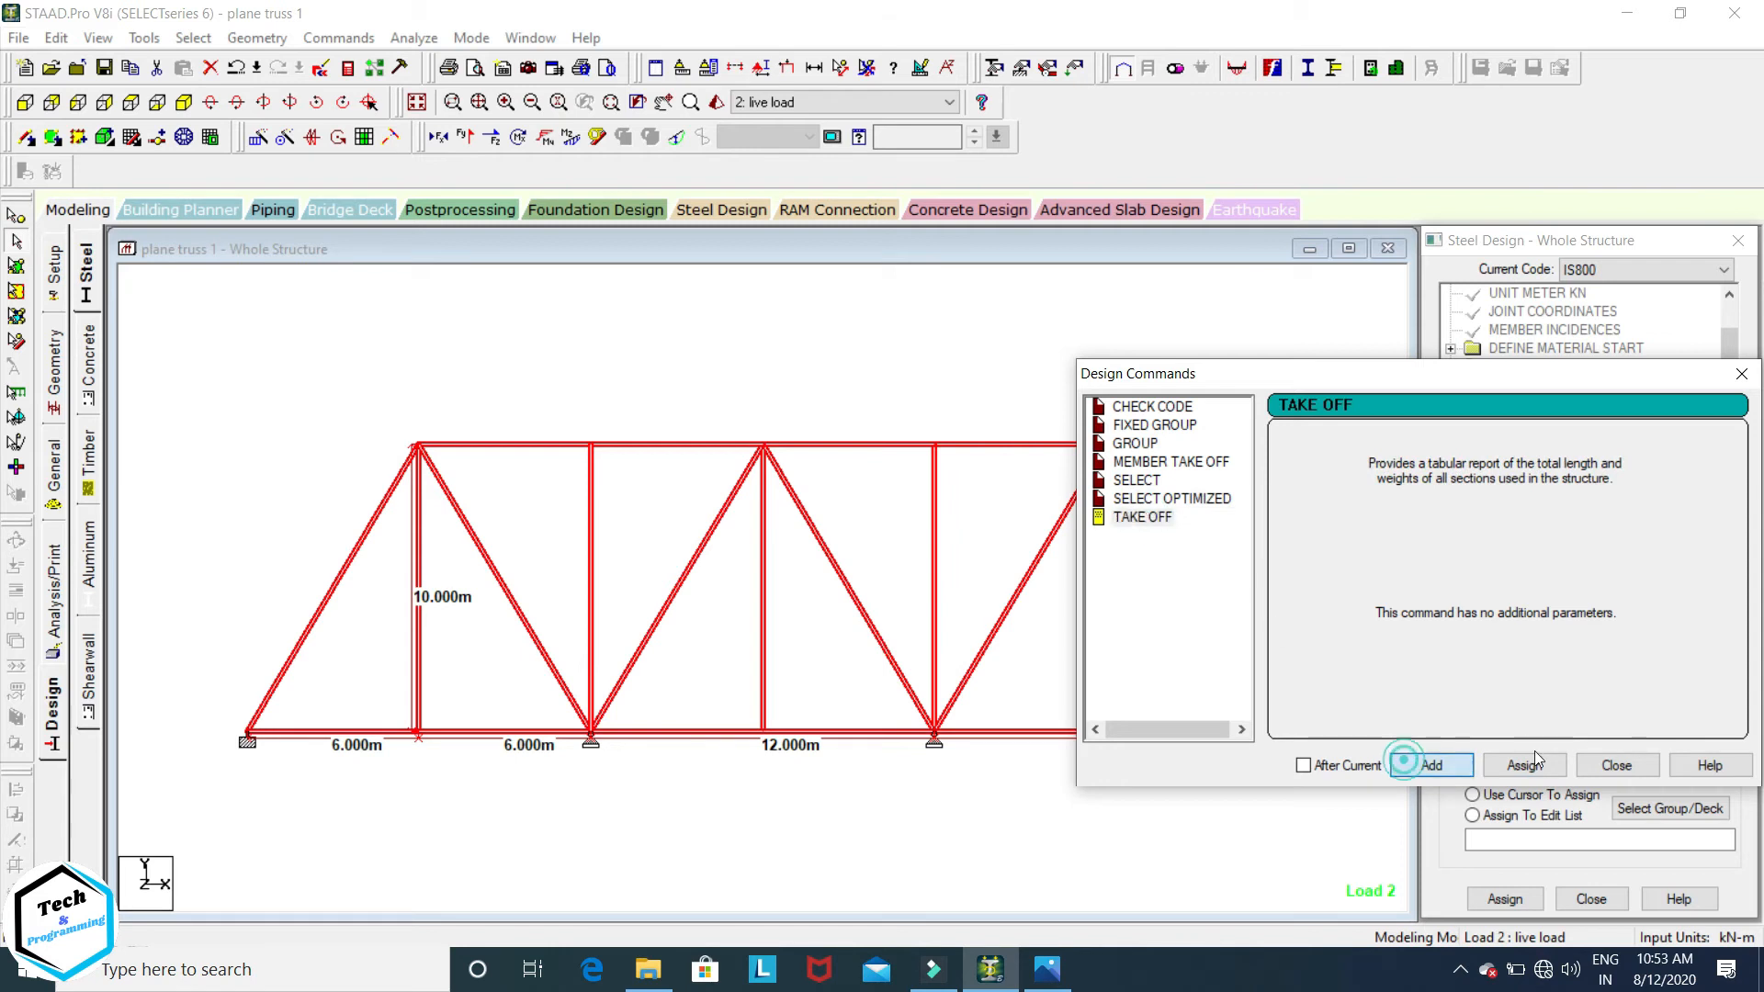
left_click(1641, 766)
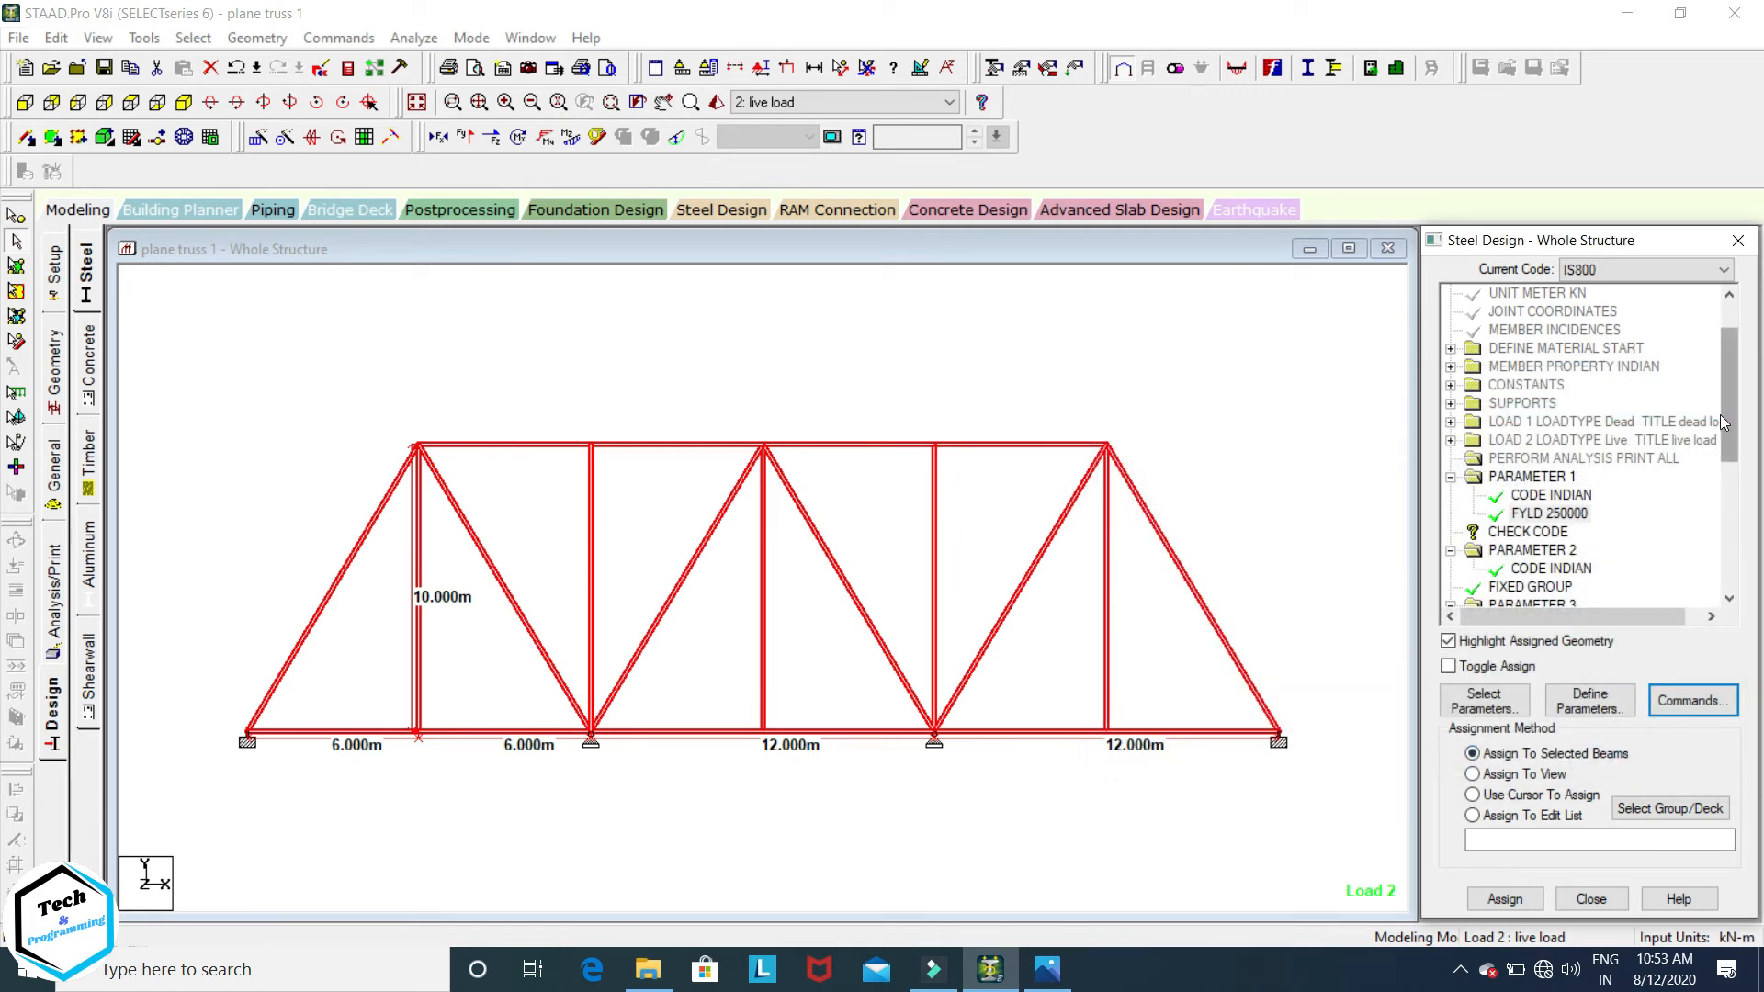
Step: Assign the CHECK CODE command to all truss members using the Assign To View method
left_click_drag(1725, 420, 1725, 435)
left_click(1494, 501)
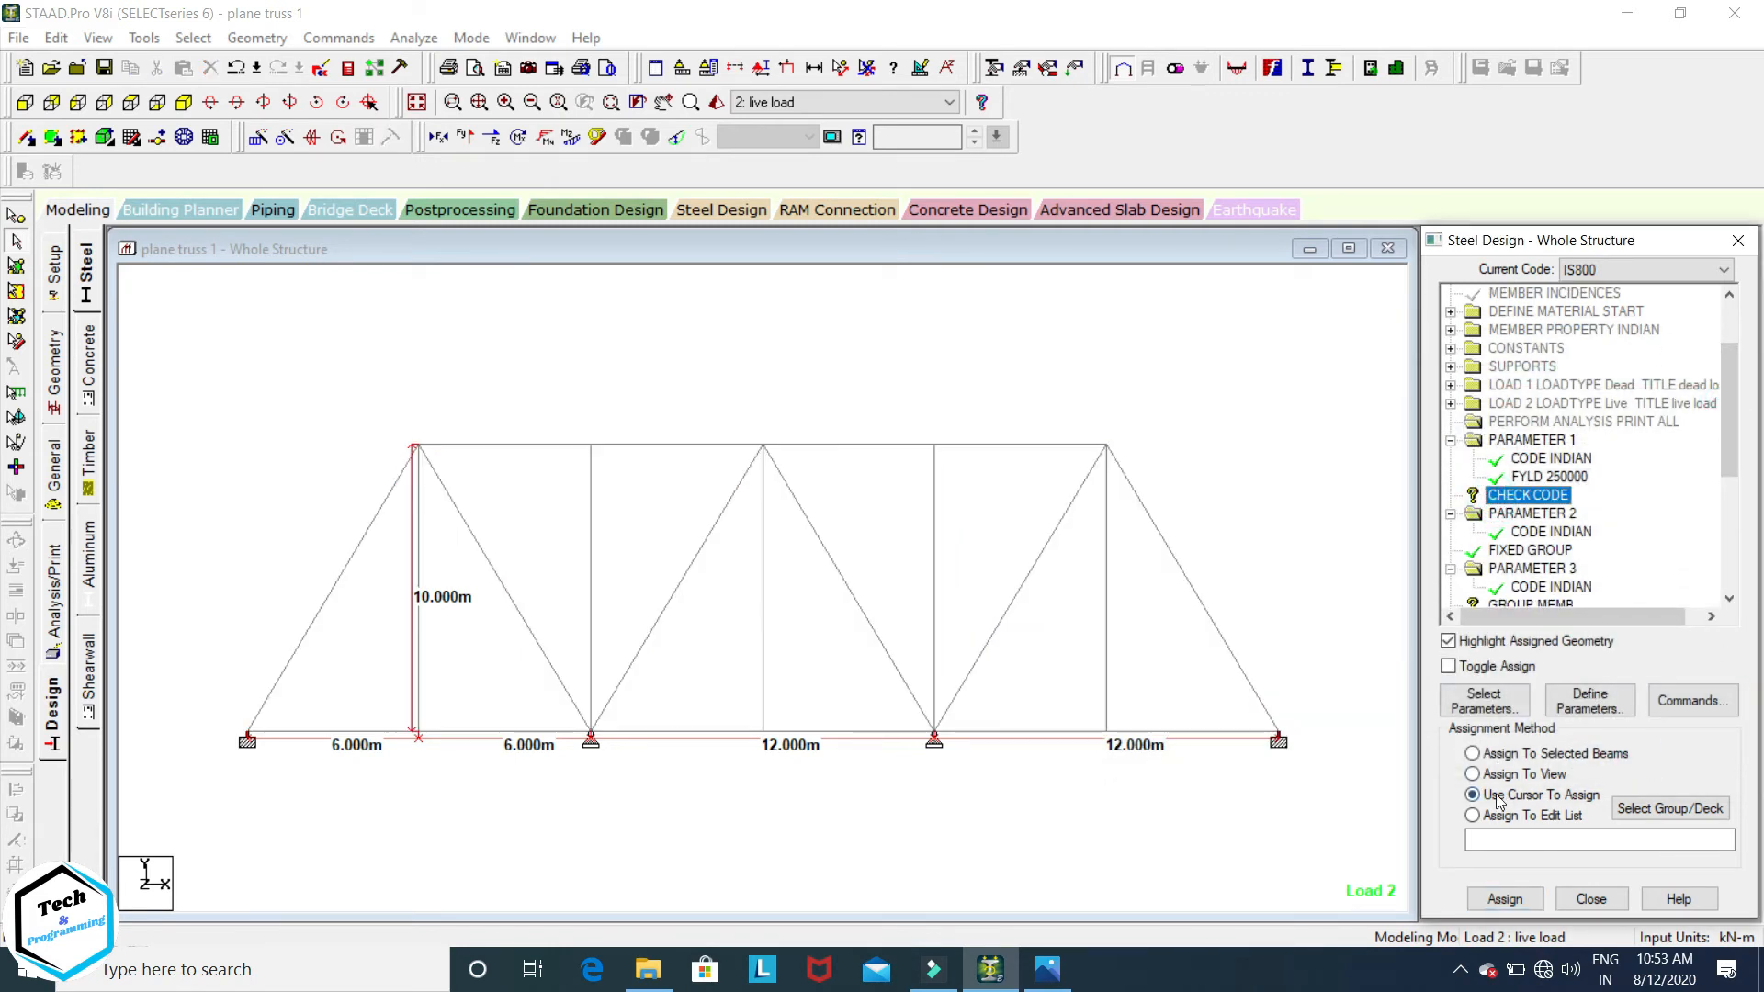
left_click(1473, 776)
left_click(1506, 900)
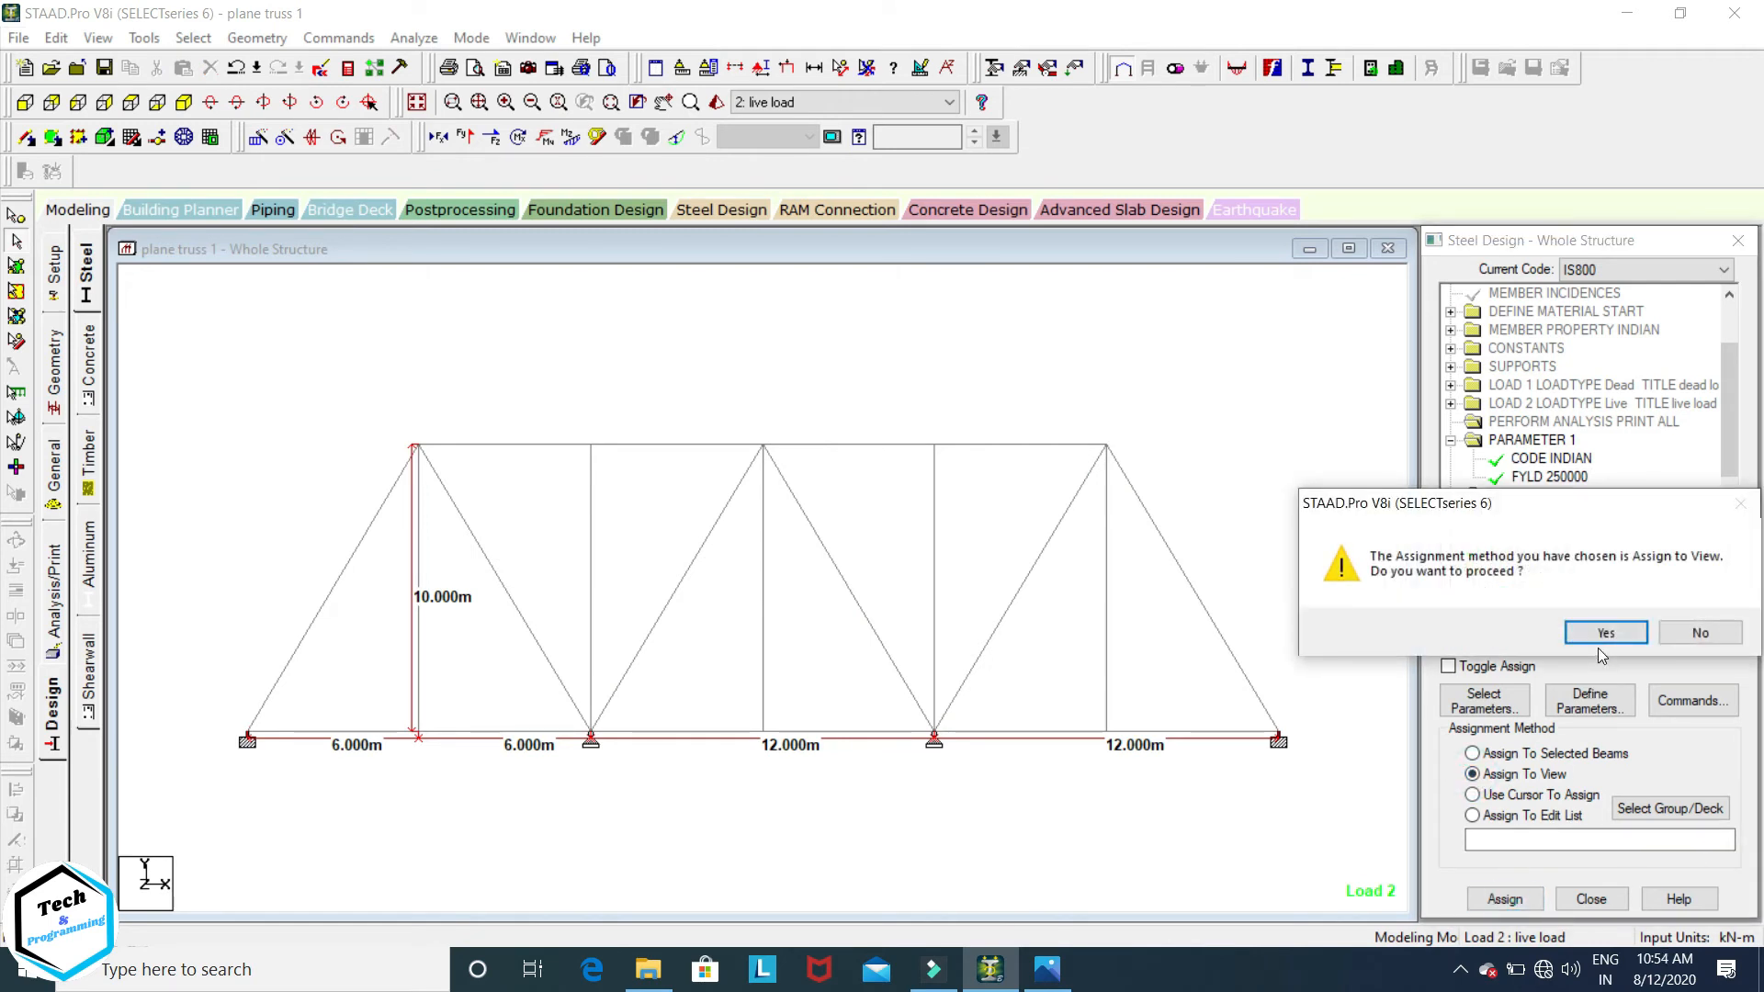
left_click(1382, 630)
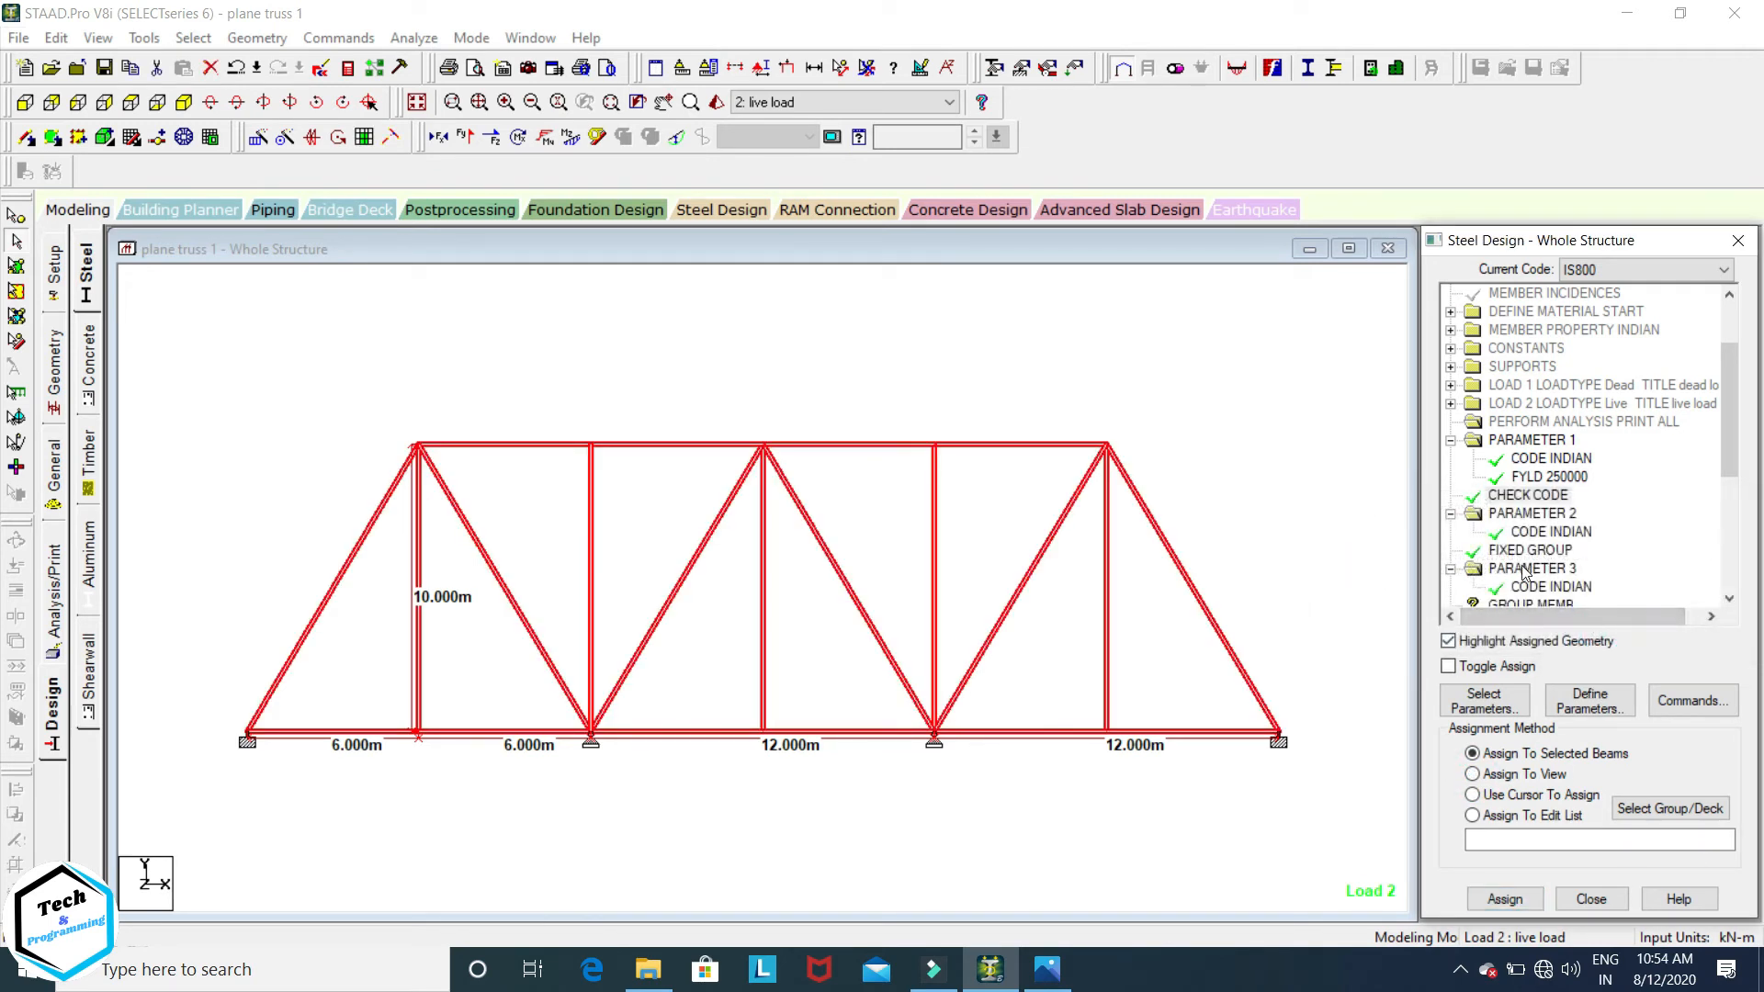
Step: Assign the GROUP MEMB command to all truss members using the Assign To View method
scroll(1525, 574, "down", 1)
left_click(1529, 550)
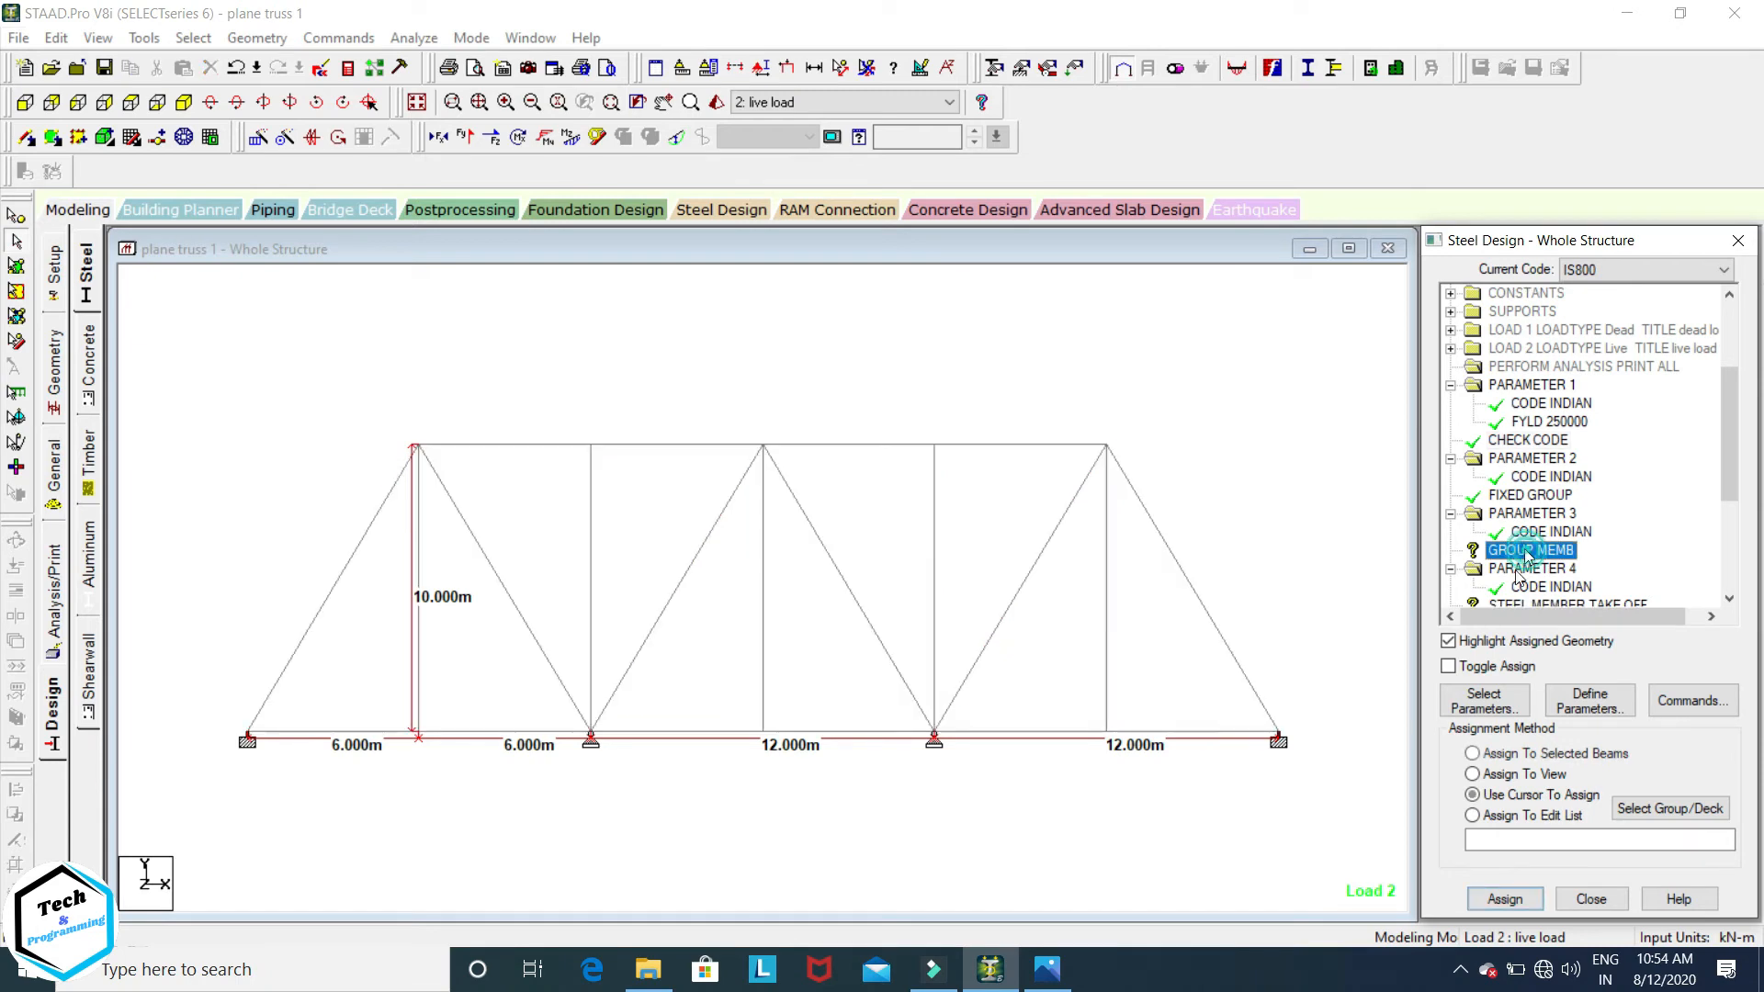
left_click(1517, 793)
left_click(1472, 775)
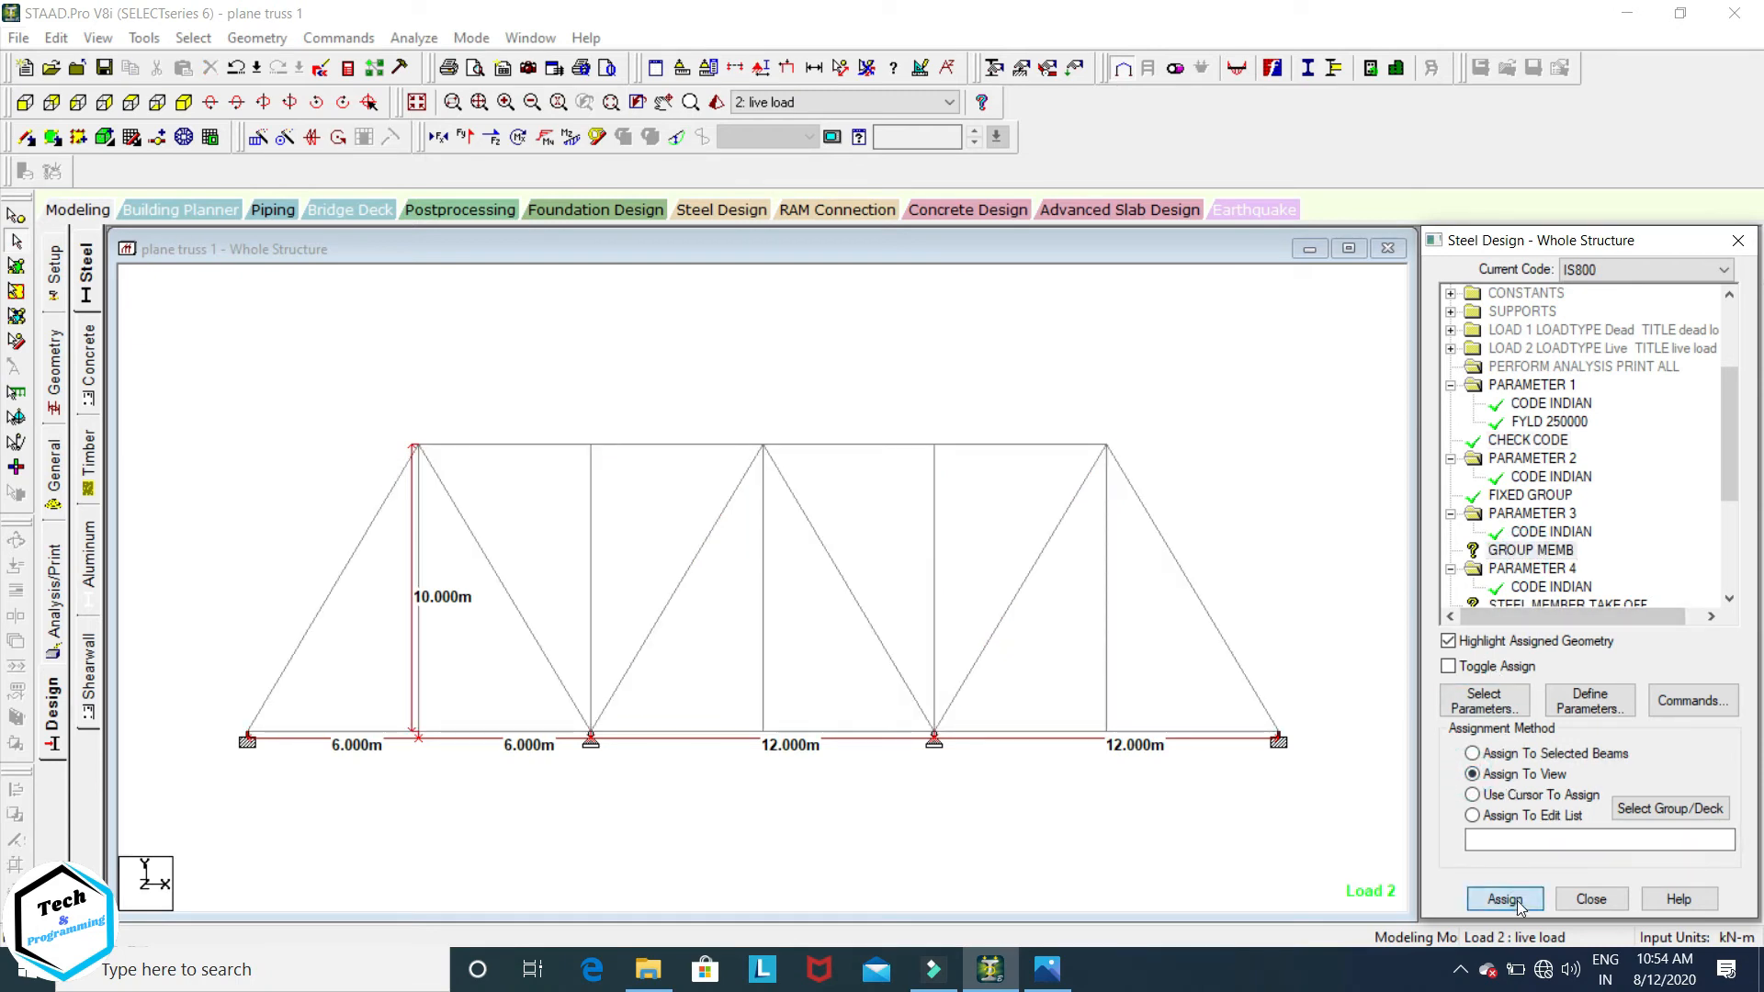
left_click(1504, 899)
left_click(1608, 631)
Step: Assign the STEEL MEMBER TAKE OFF command to all truss members using the Assign To View method
scroll(1573, 551, "down", 1)
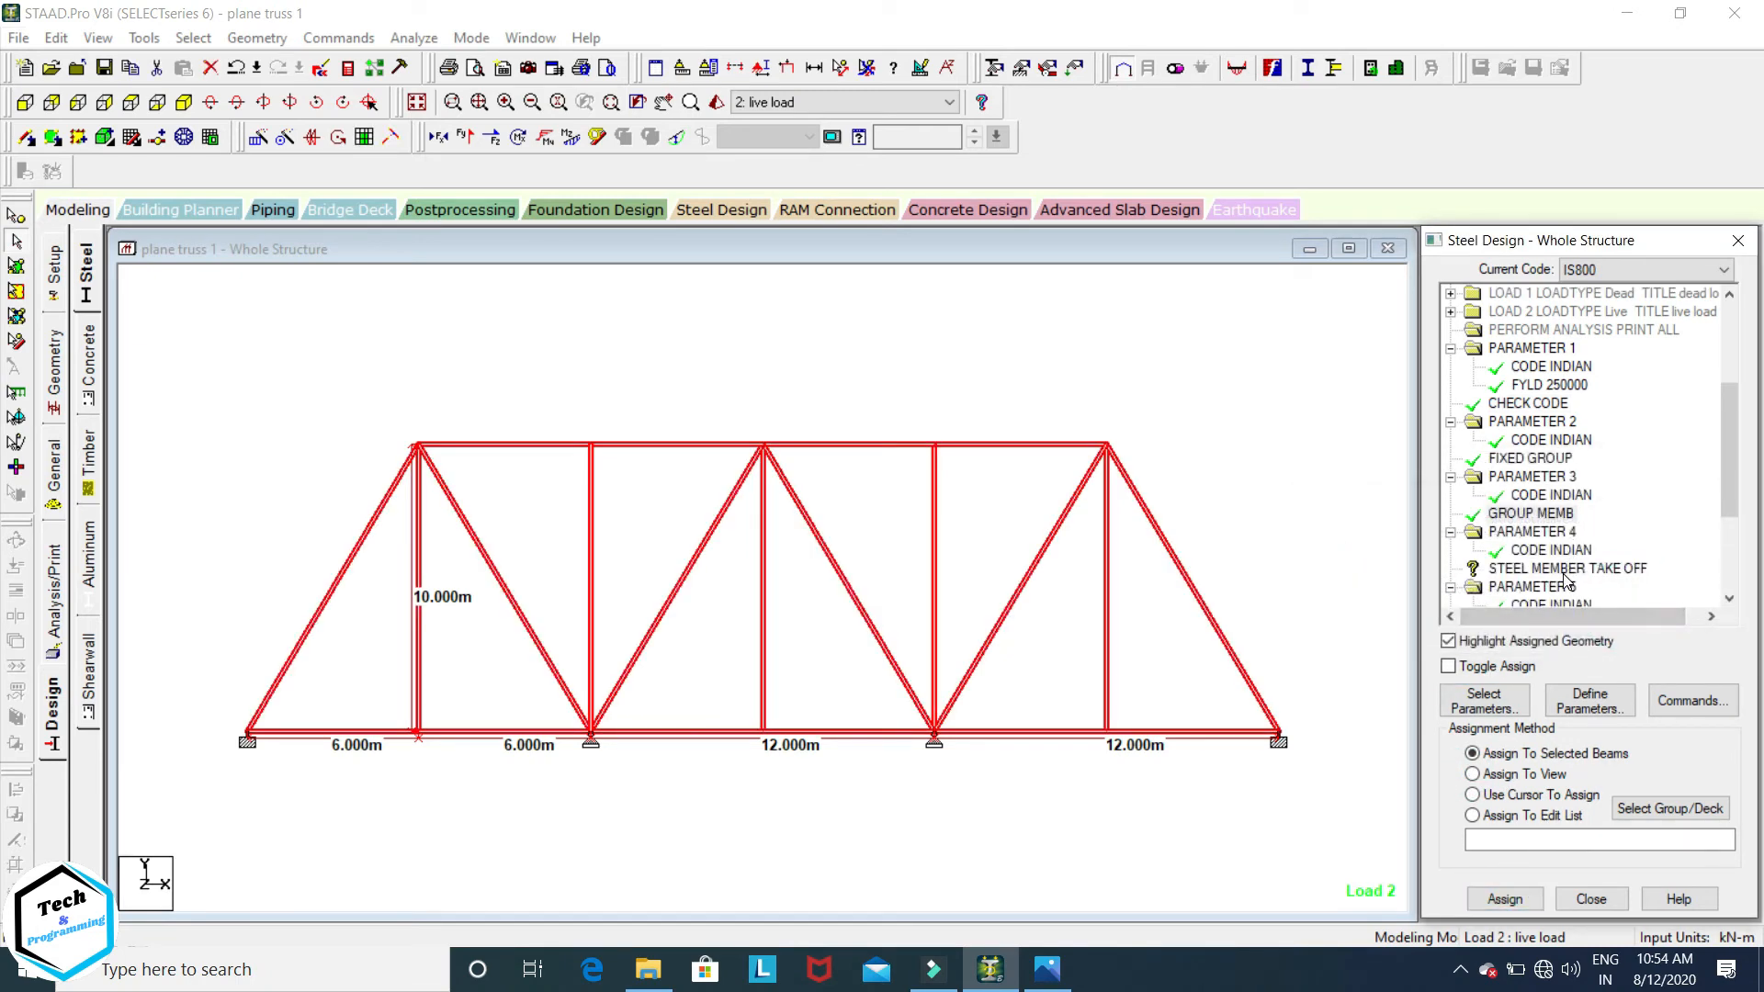
left_click(1571, 550)
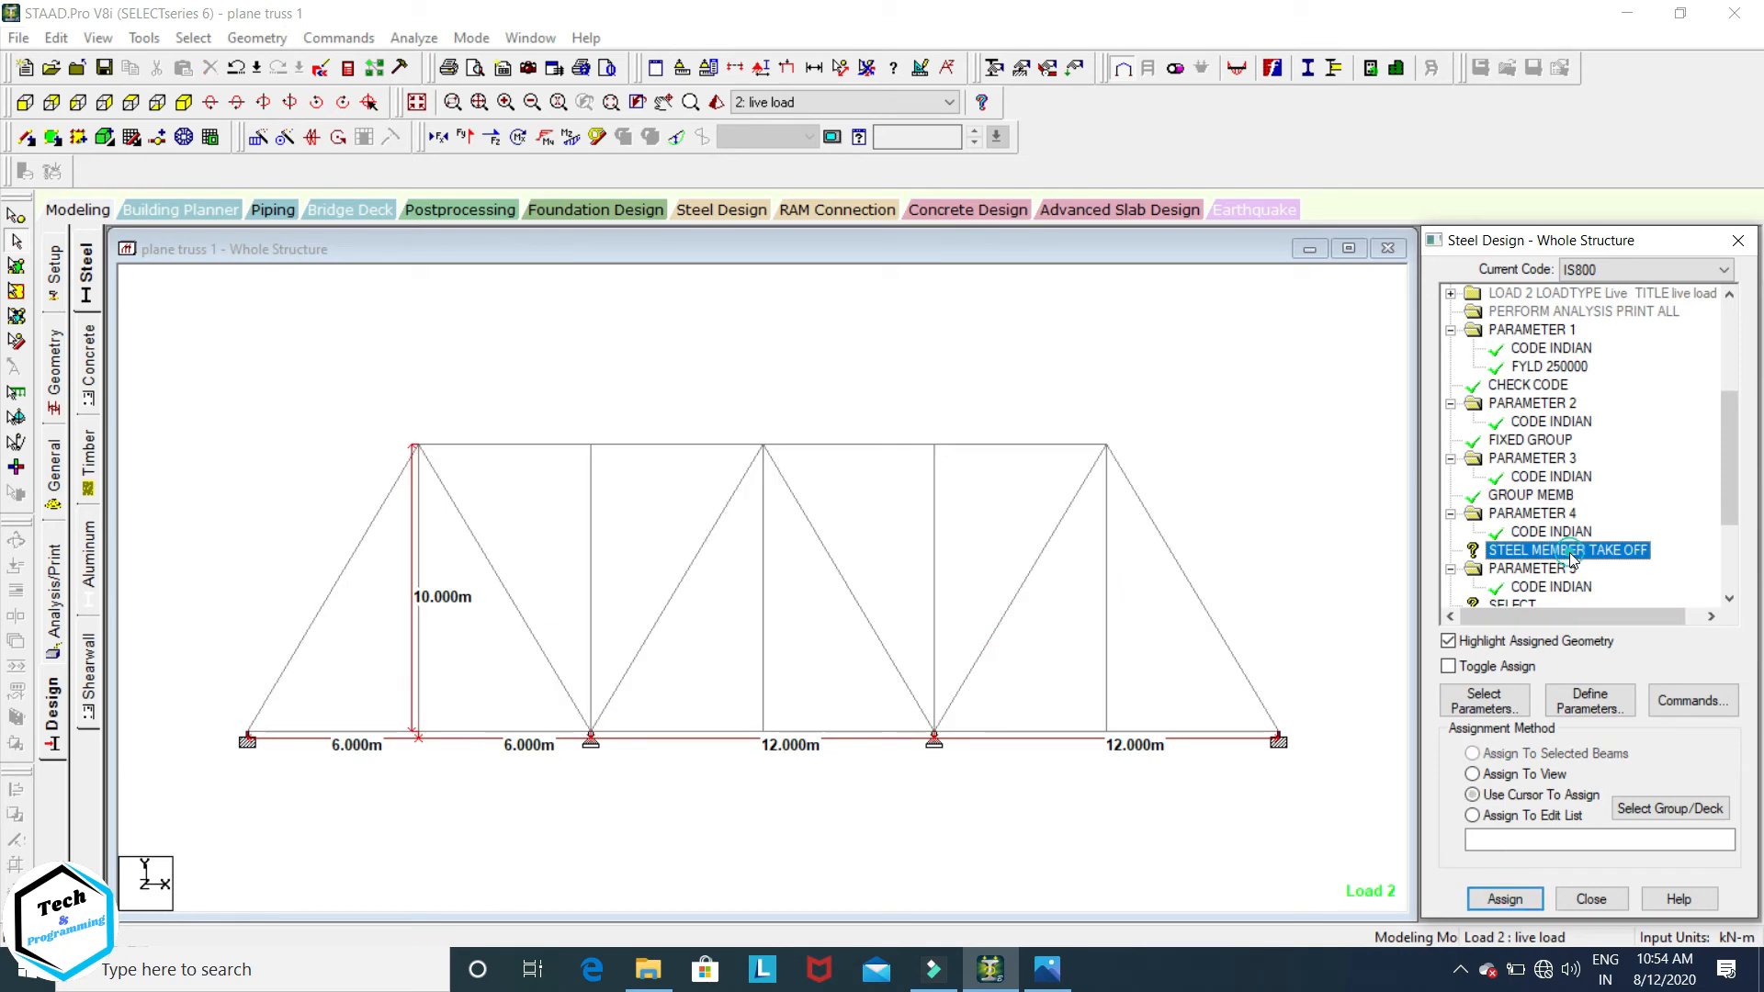
left_click(1473, 774)
left_click(1504, 898)
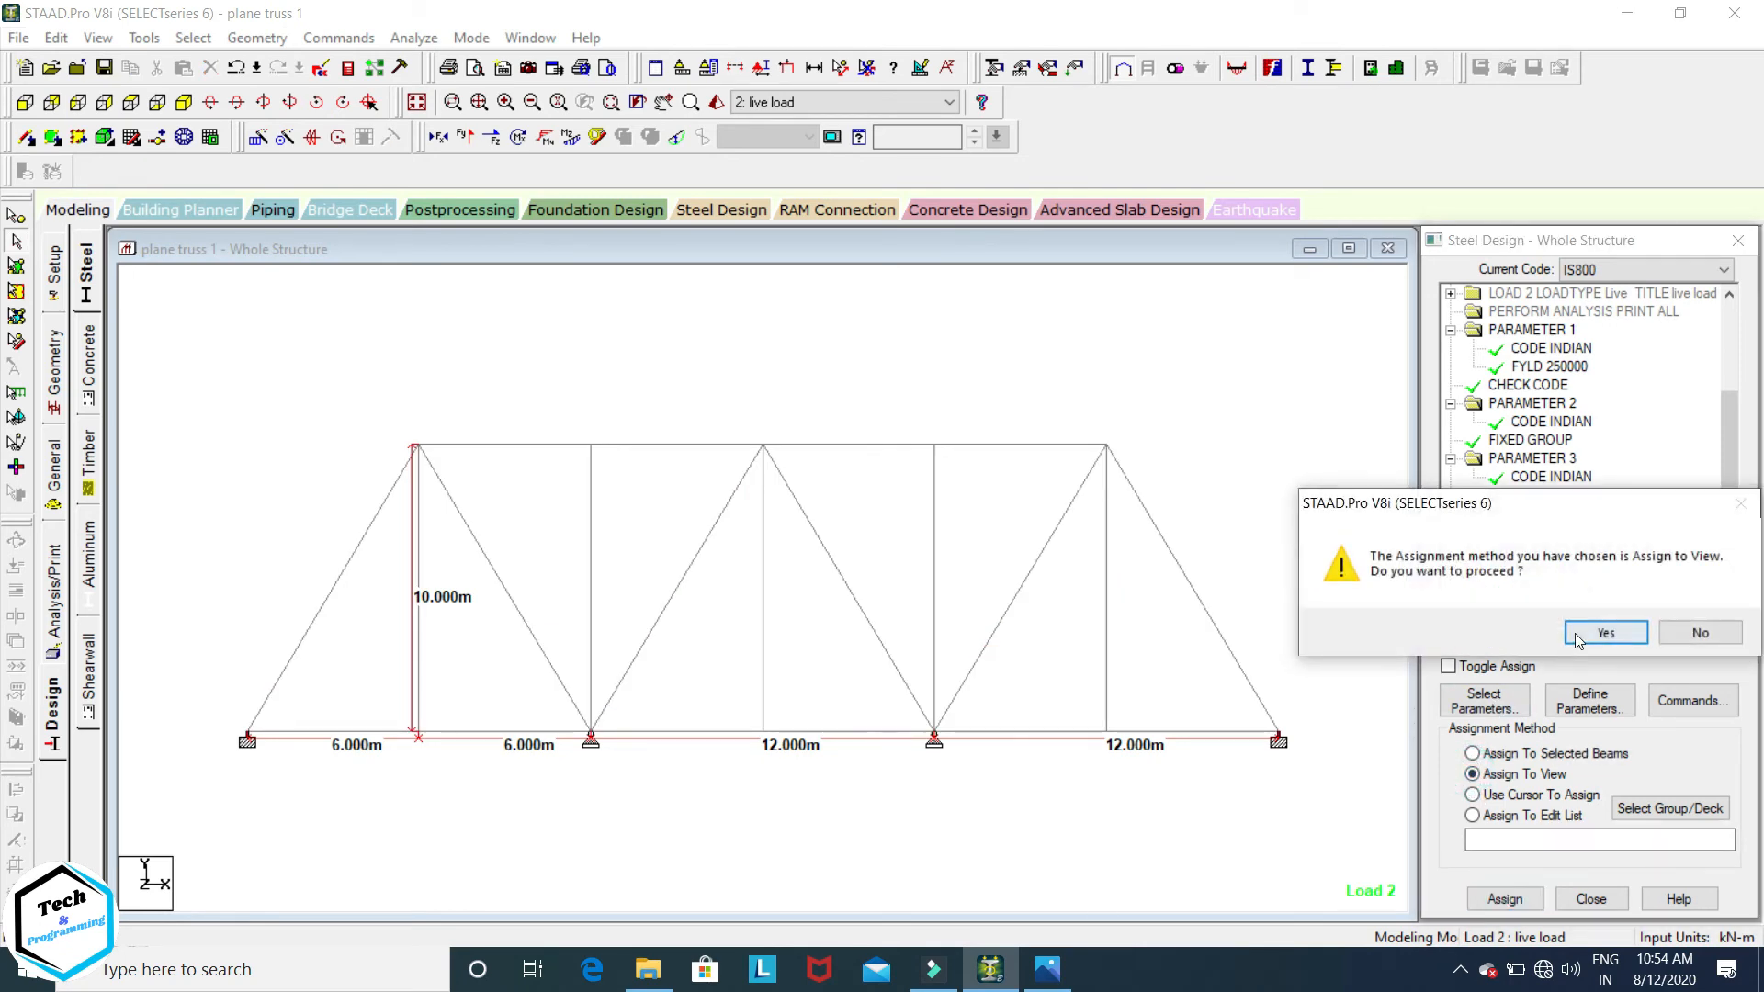
left_click(1608, 632)
Step: Assign the SELECT command under PARAMETER 5 to all truss members using the Assign To View method
scroll(1582, 530, "down", 1)
scroll(1582, 530, "down", 1)
left_click(1511, 549)
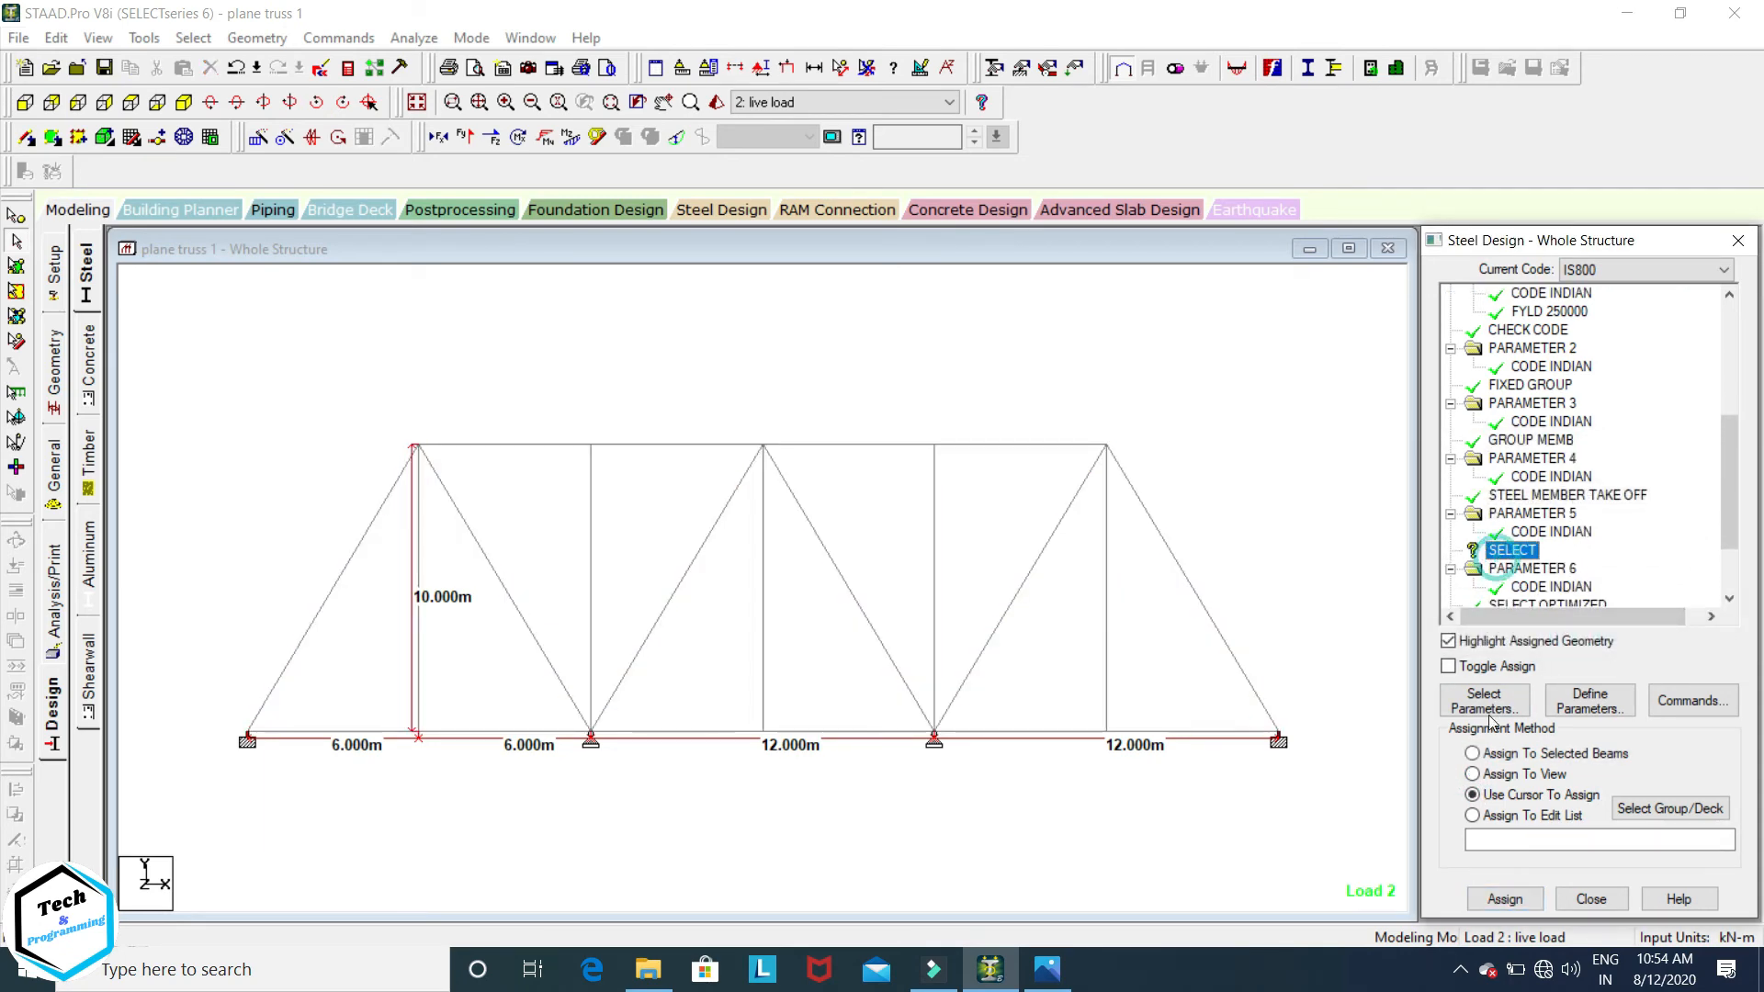
left_click(1483, 796)
left_click(1473, 775)
left_click(1504, 898)
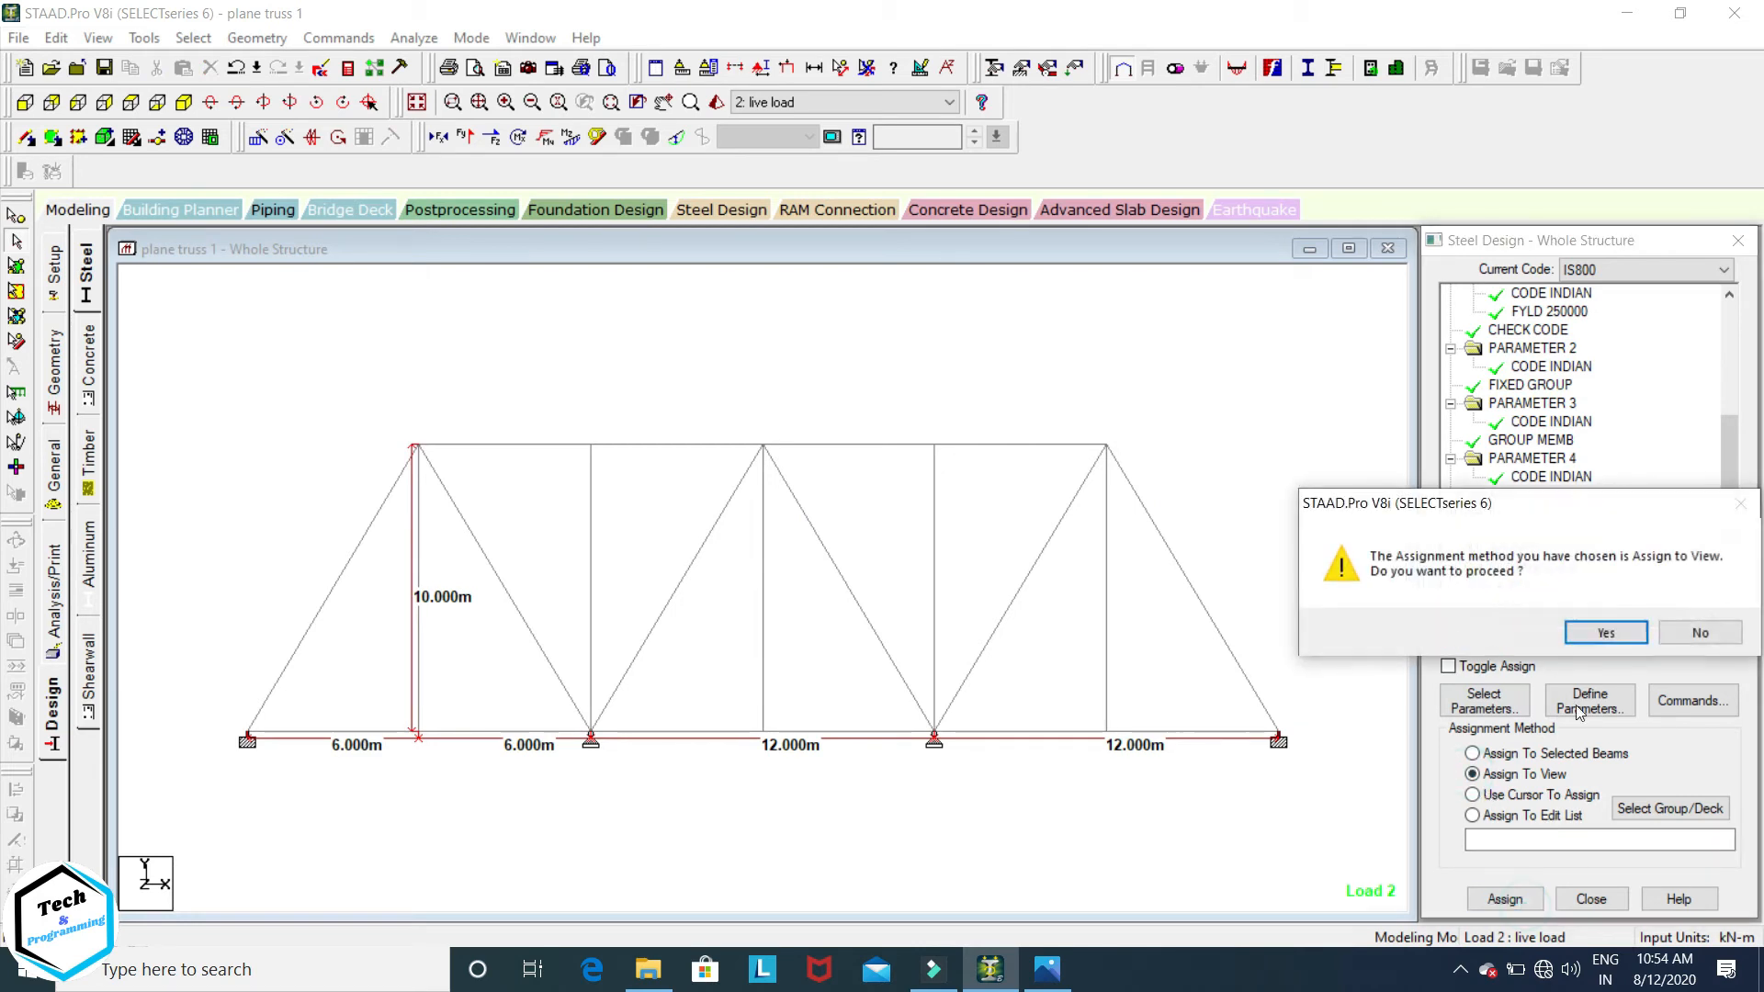
left_click(1600, 632)
Step: Assign the STEEL TAKE OFF command to all truss members with Assign To View, then clear the member selection
scroll(1602, 541, "down", 2)
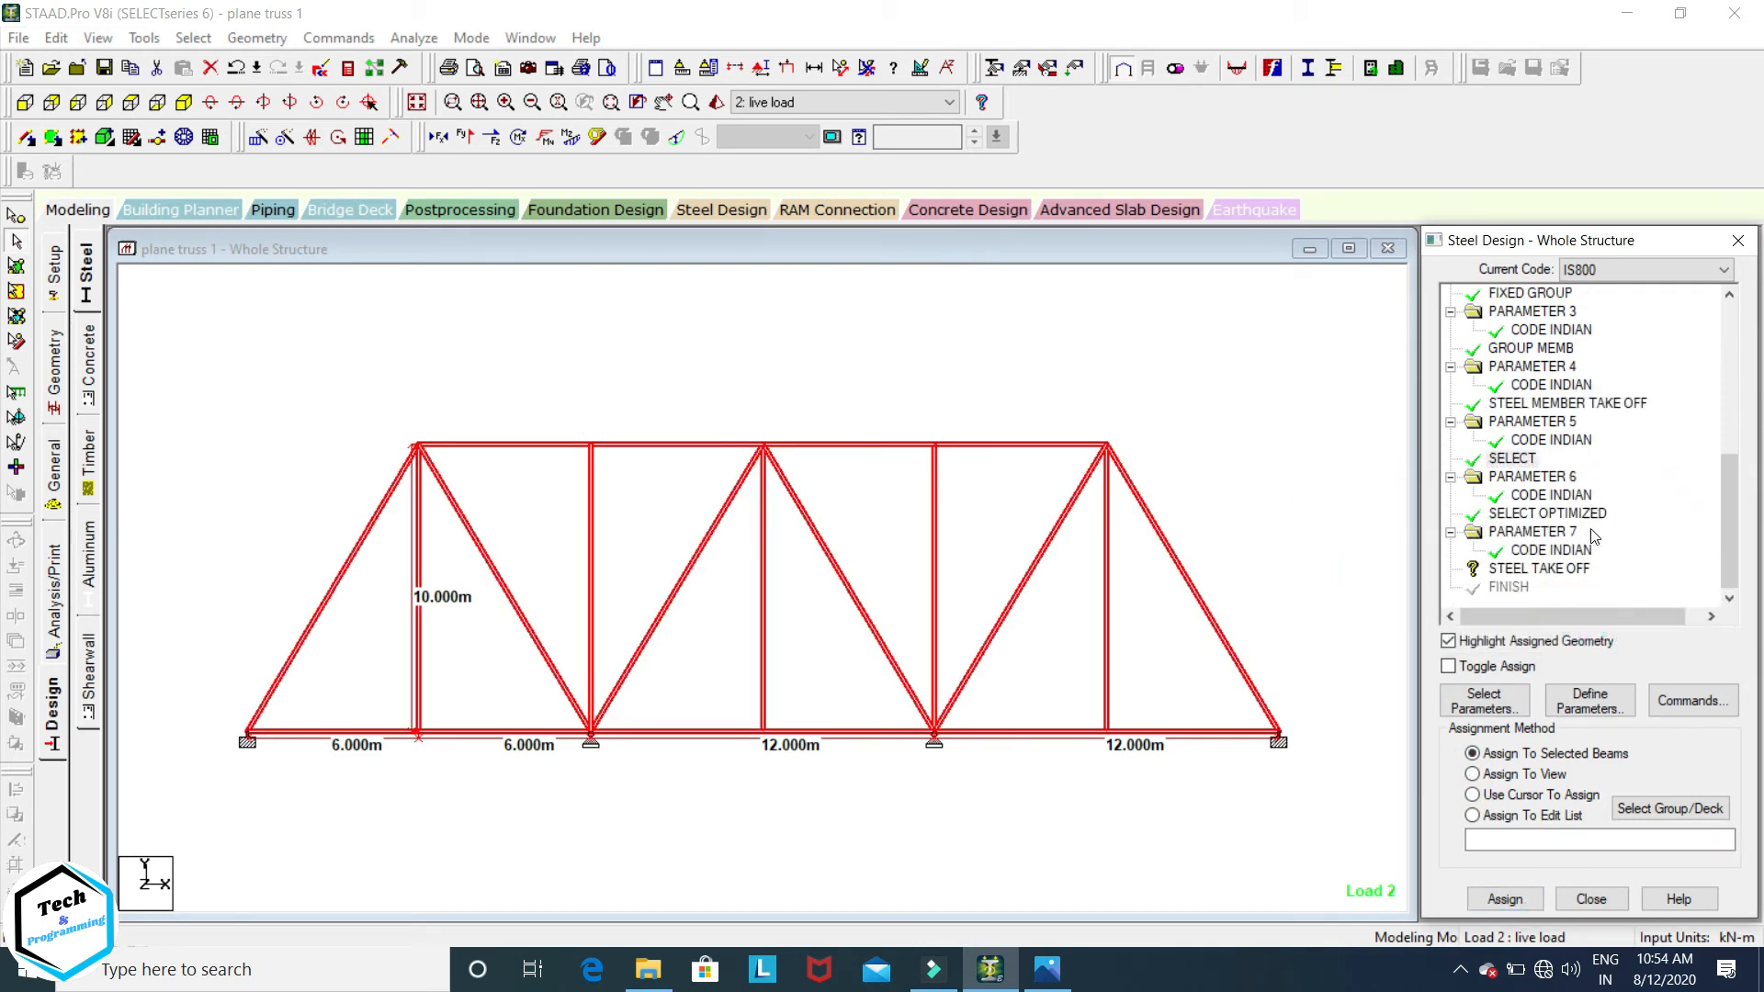
left_click(1550, 570)
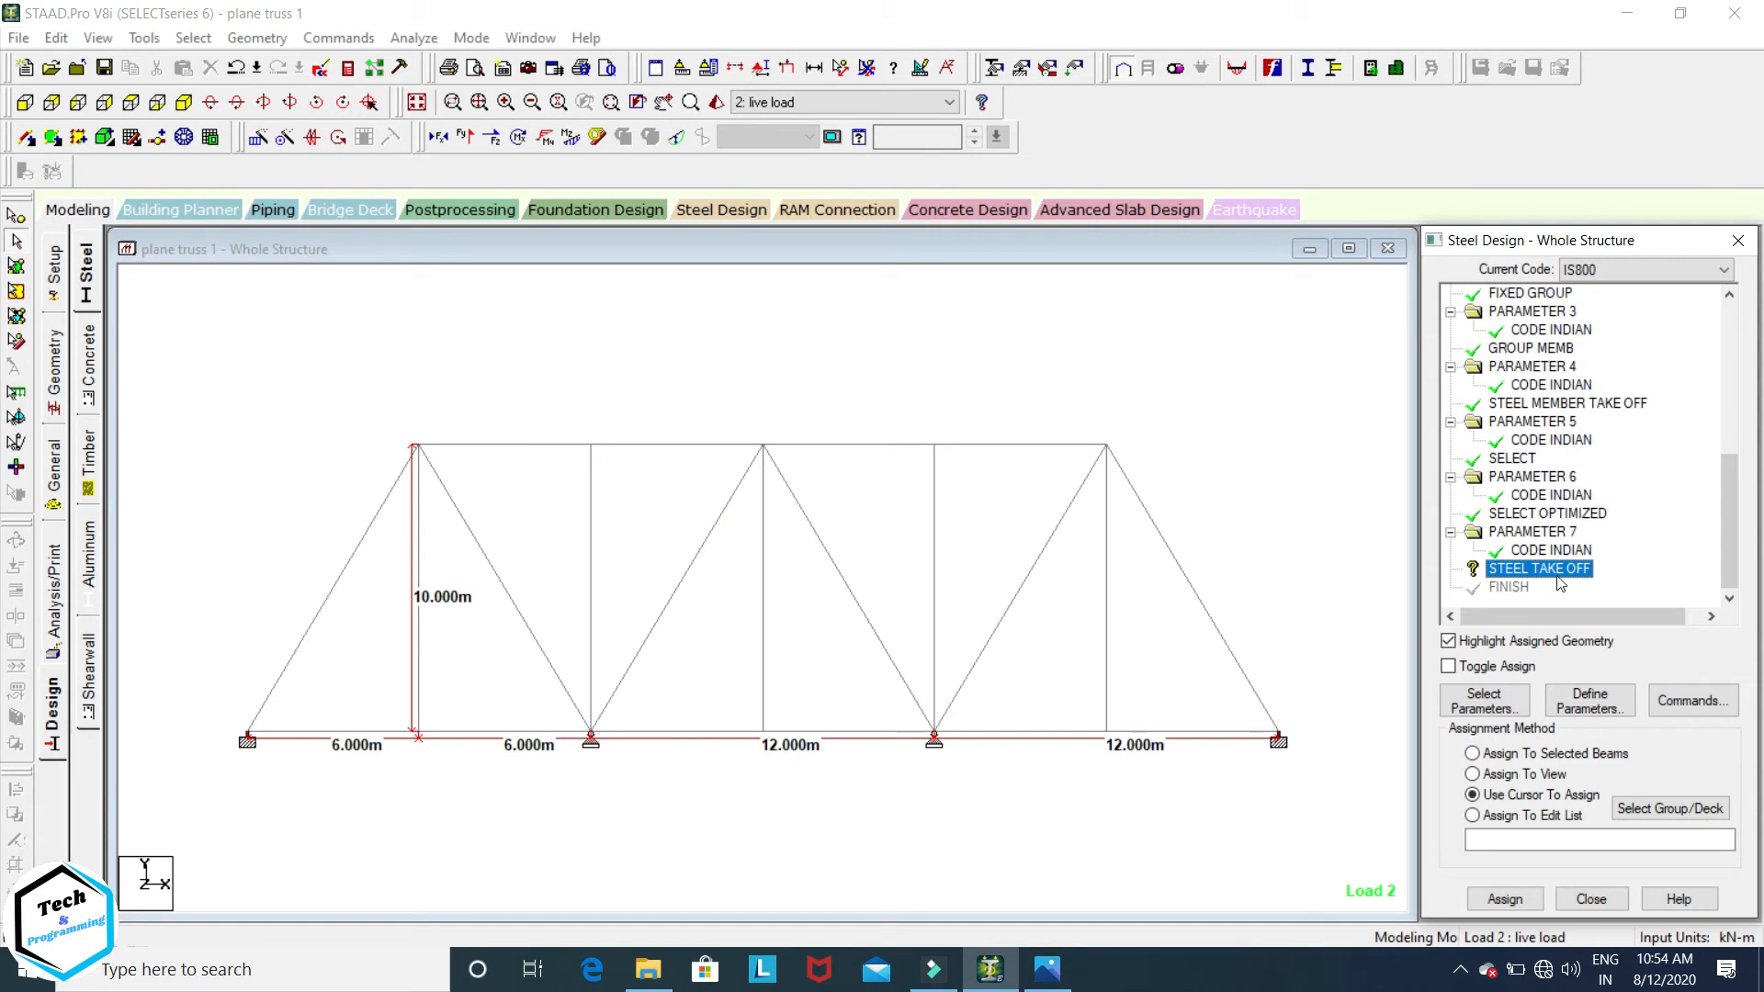
left_click(1472, 774)
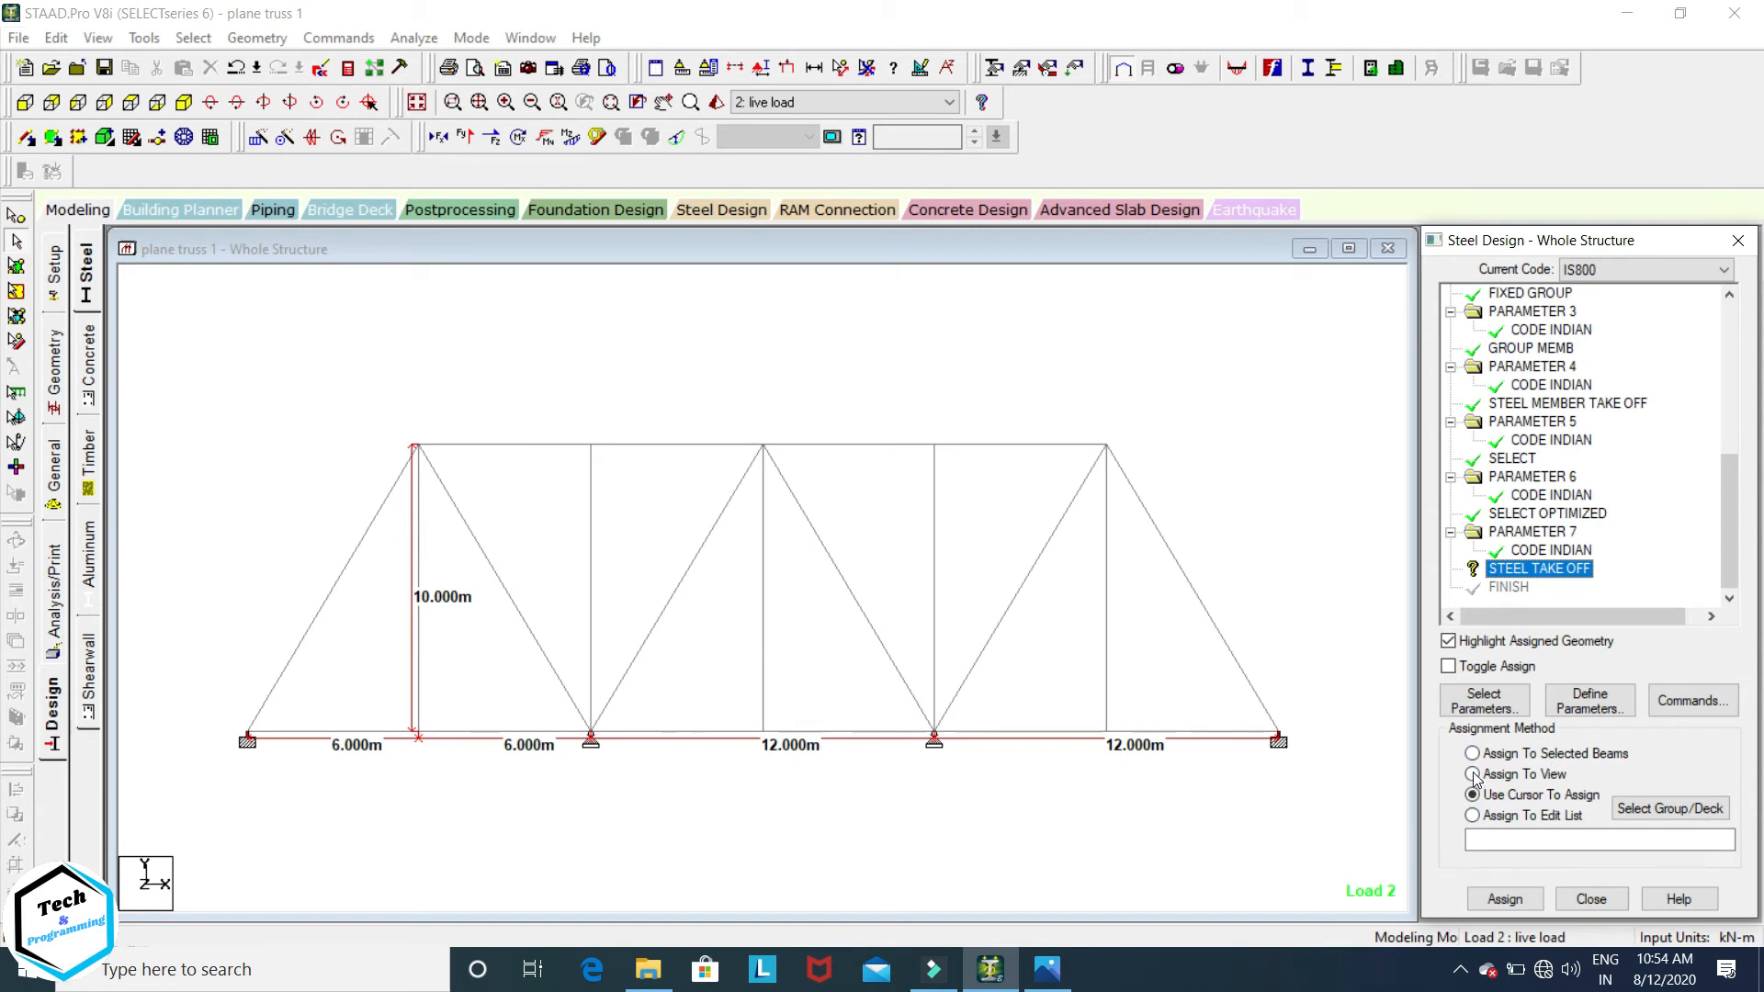
left_click(1504, 898)
left_click(1597, 634)
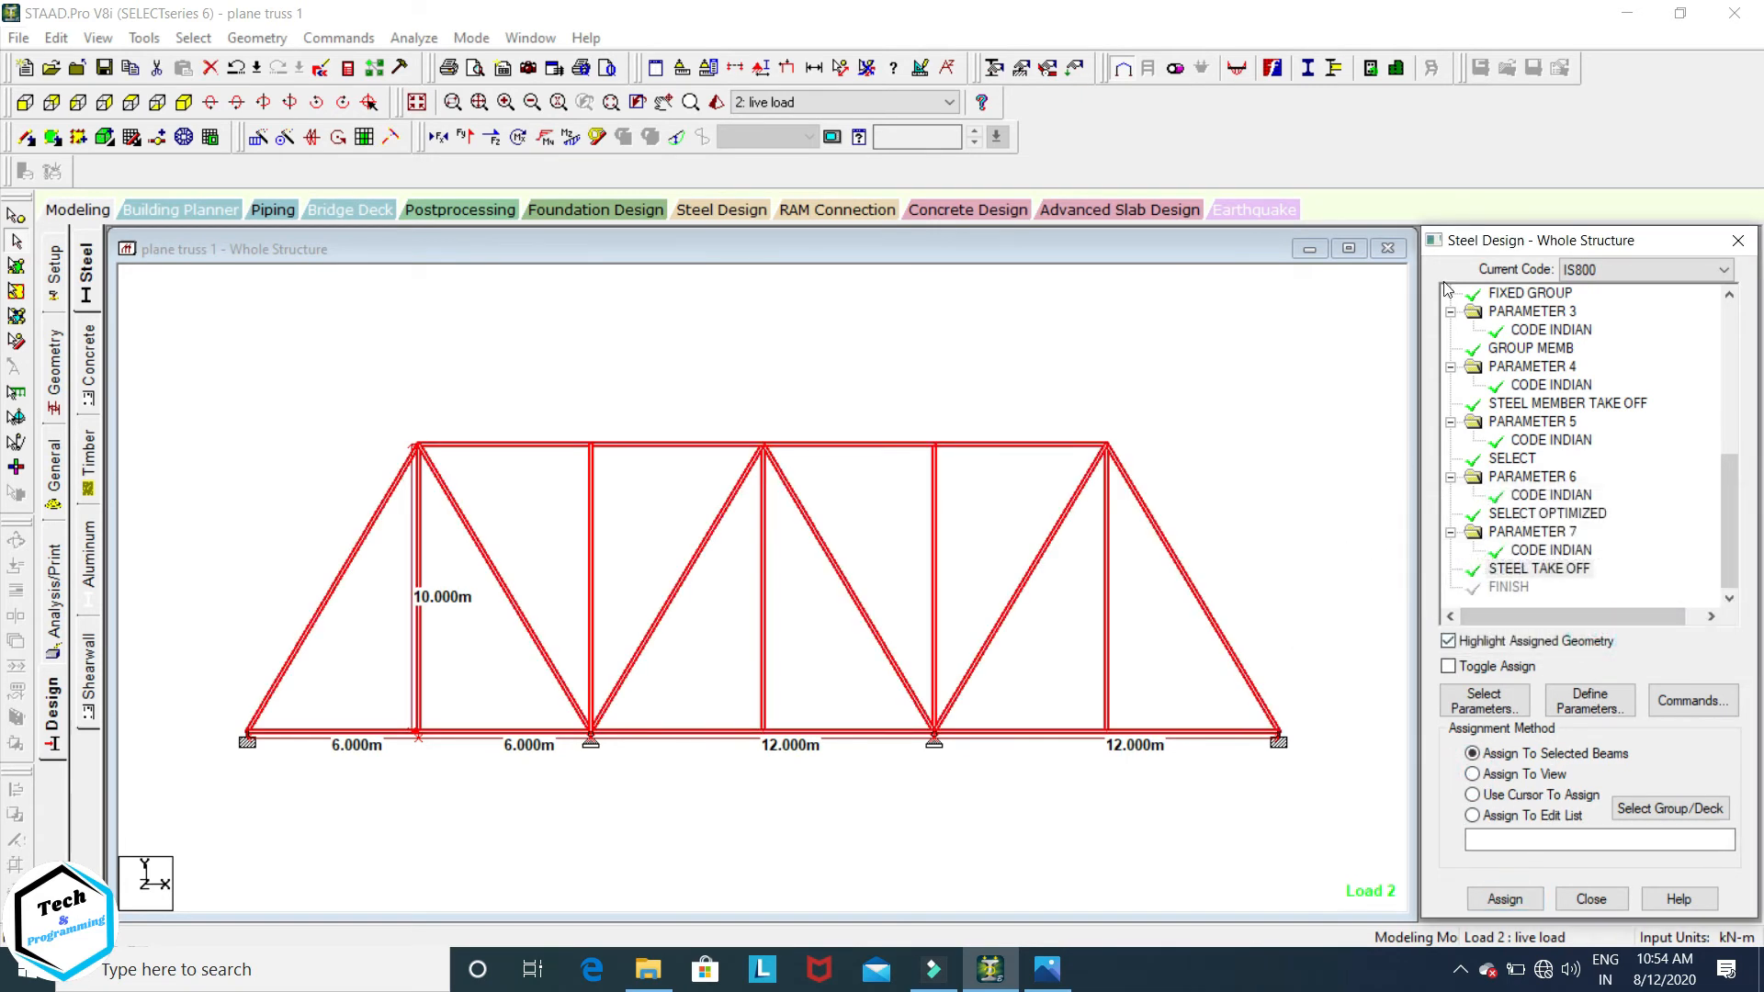
left_click(1350, 328)
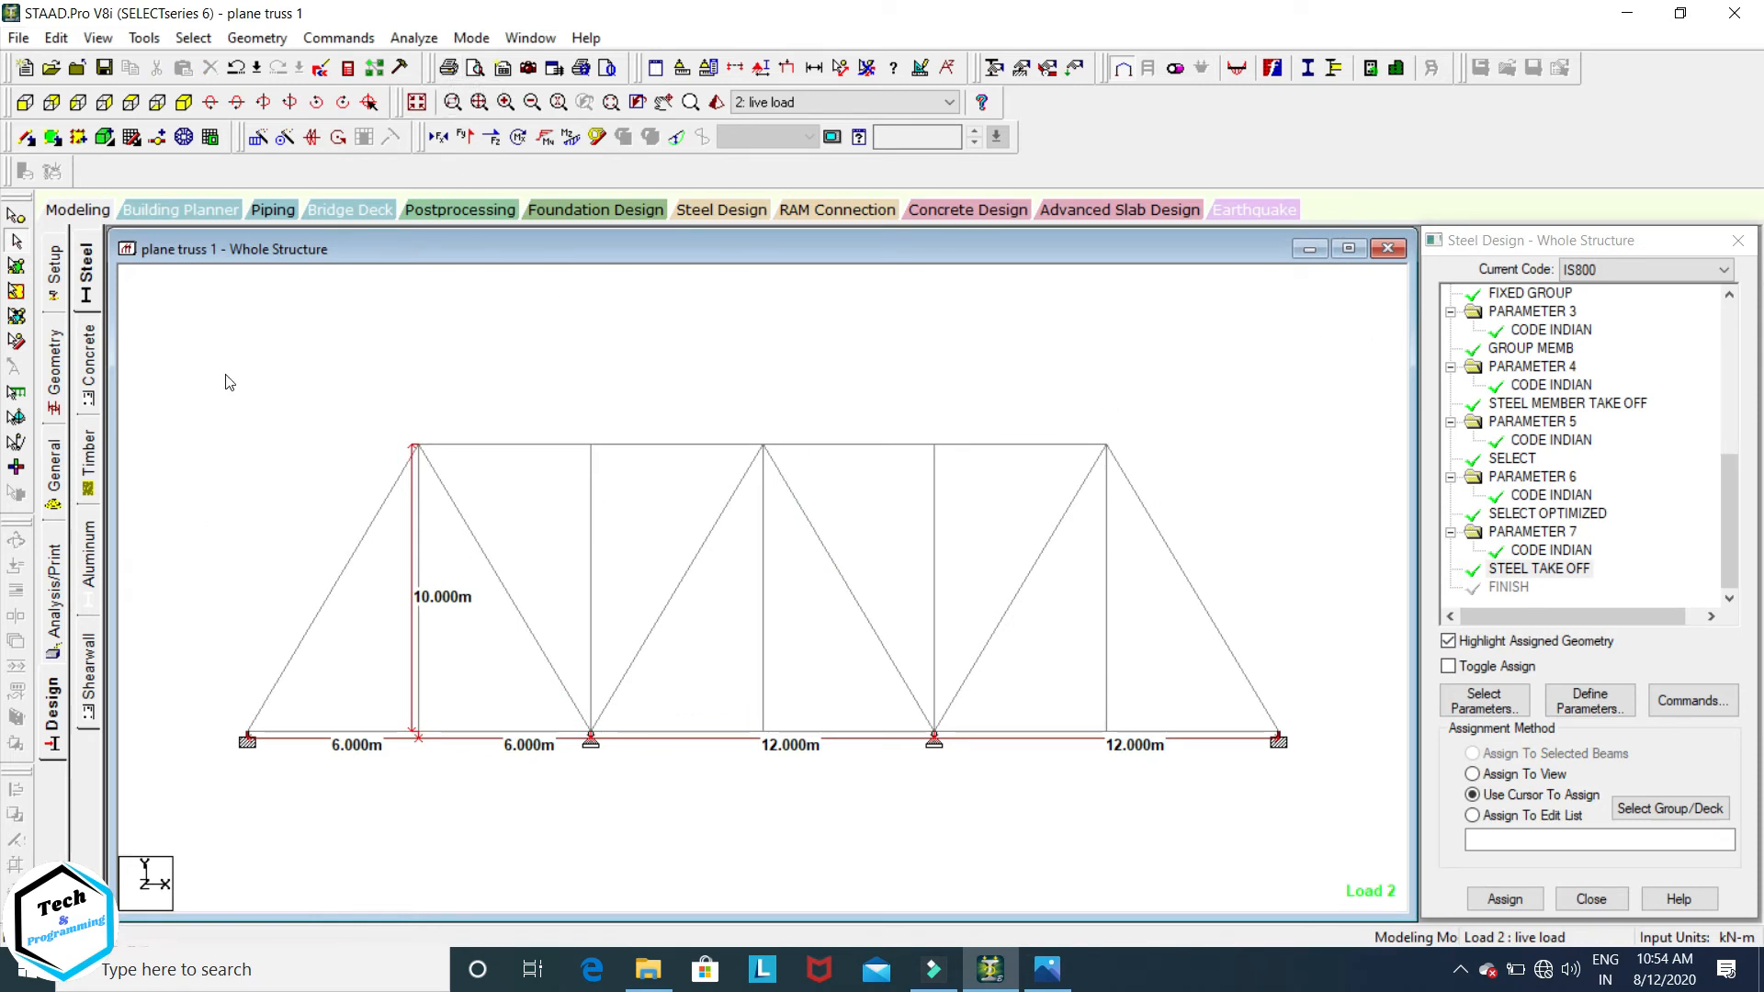
Step: Save the modified structure, run the analysis and steel design, and open the output file
left_click(413, 37)
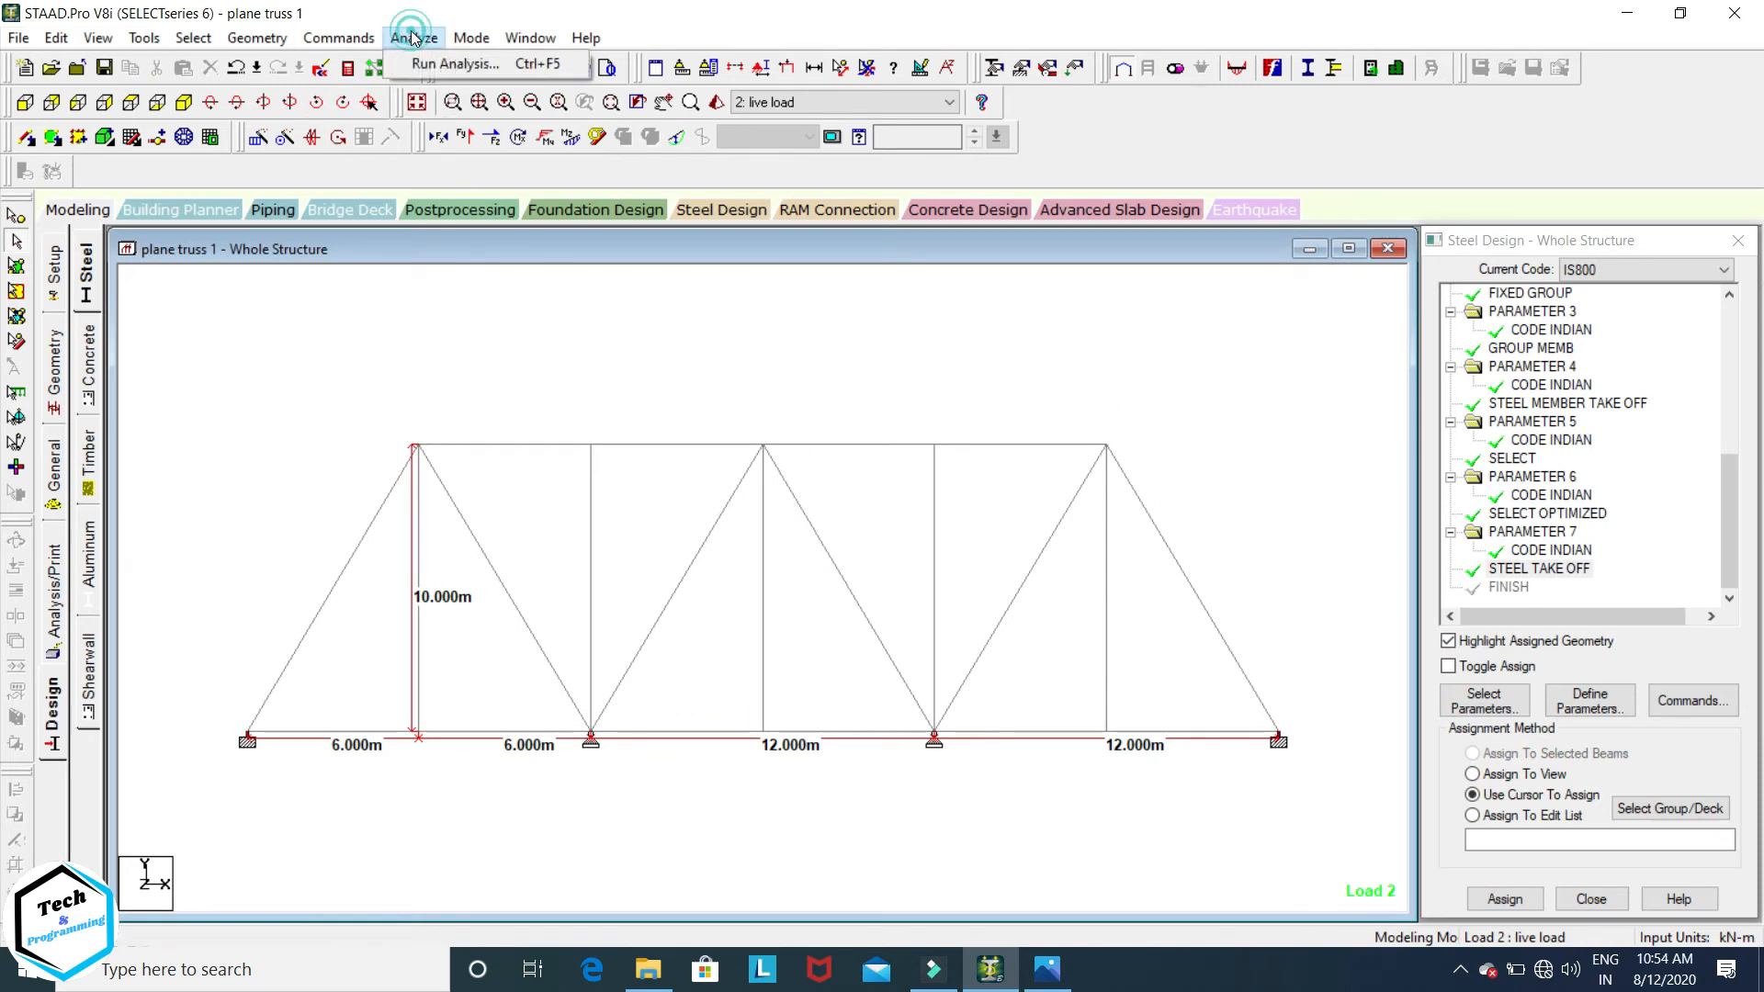
left_click(425, 61)
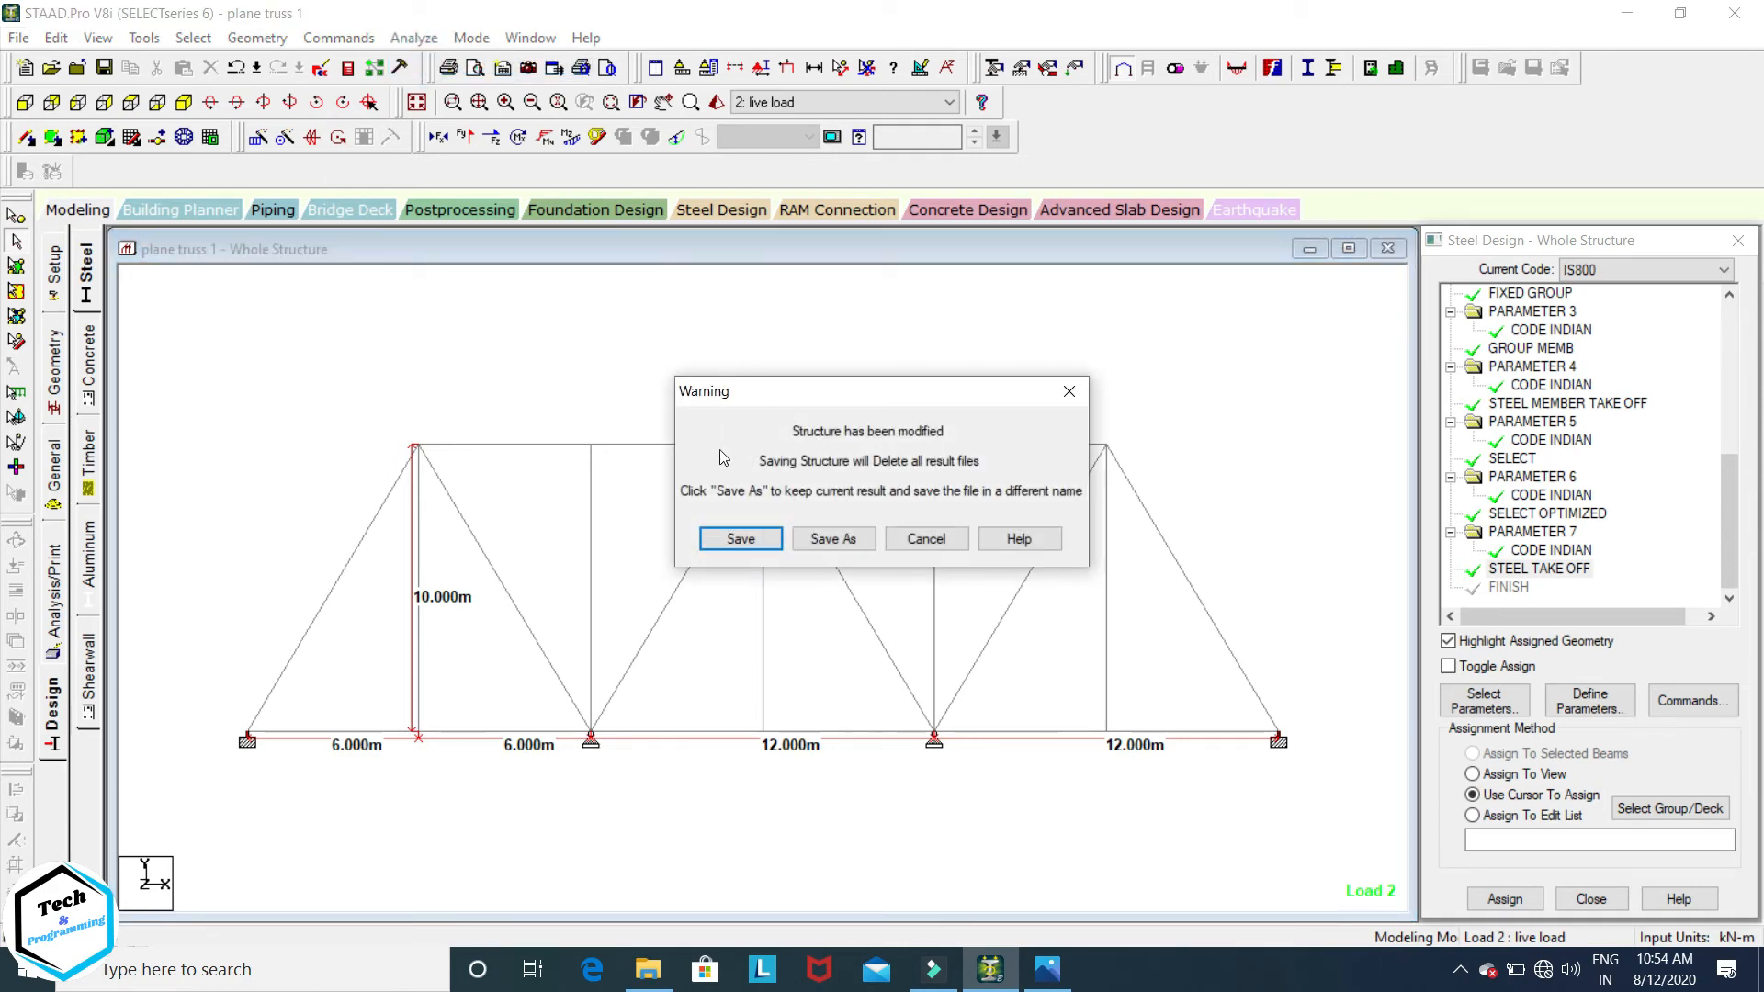
left_click(740, 539)
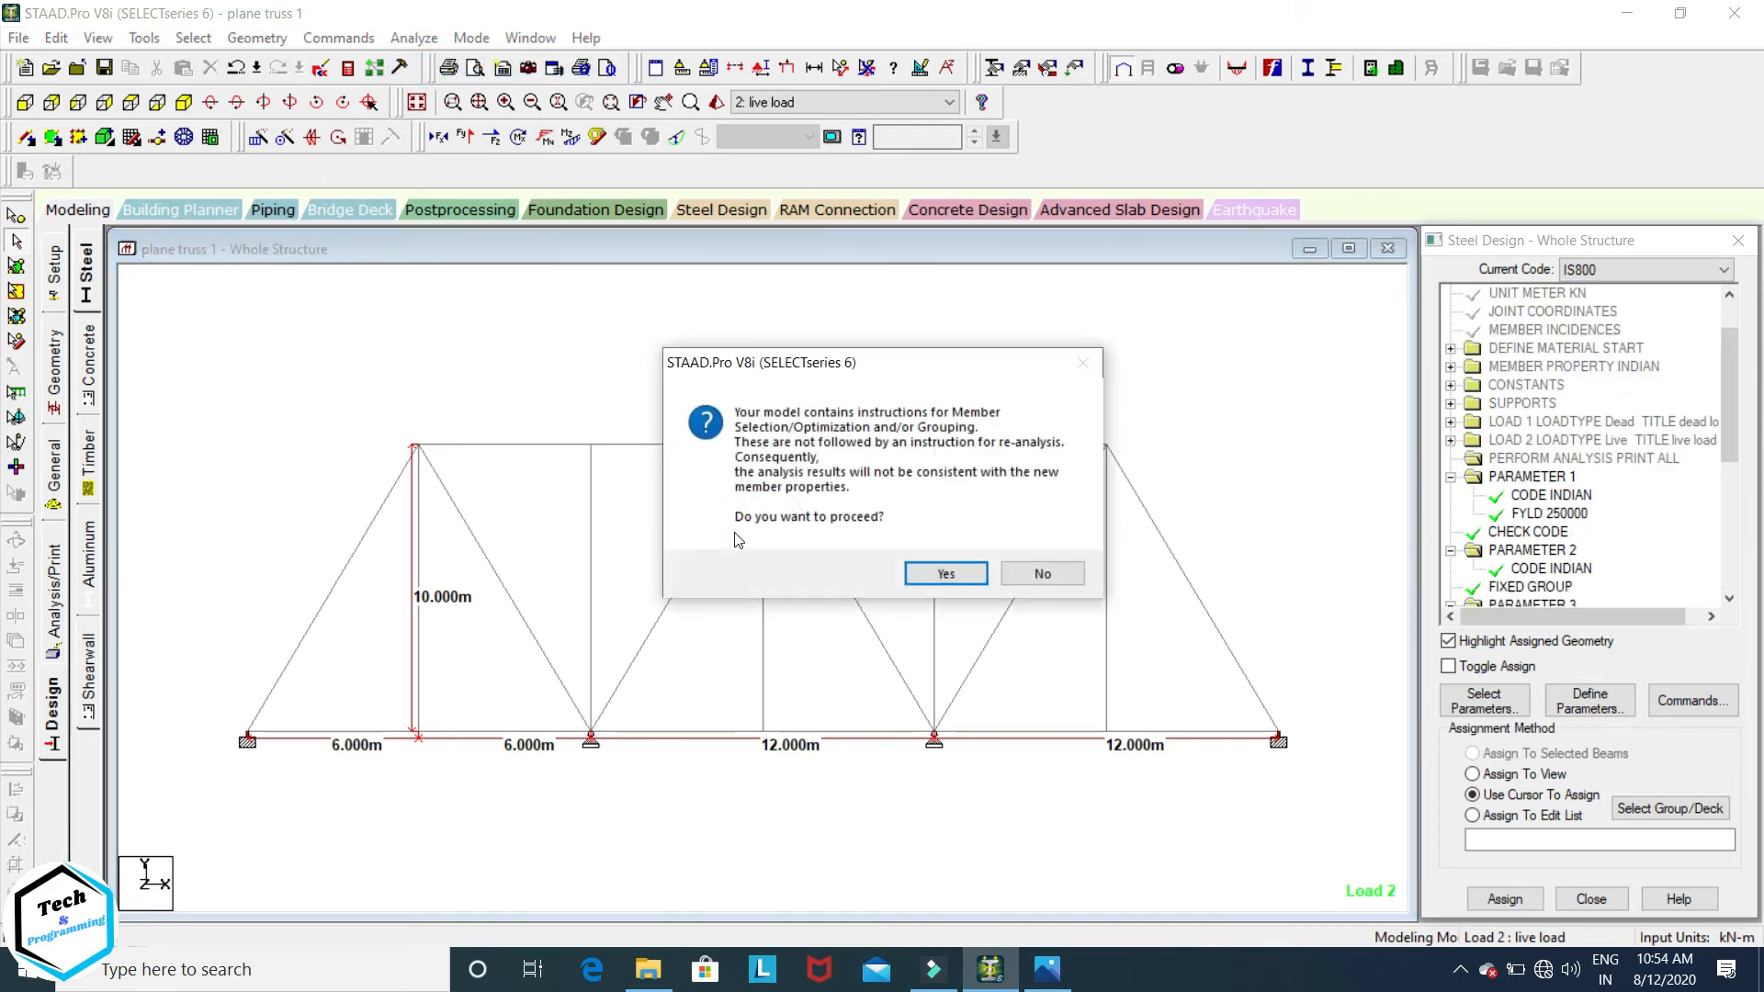
left_click(945, 574)
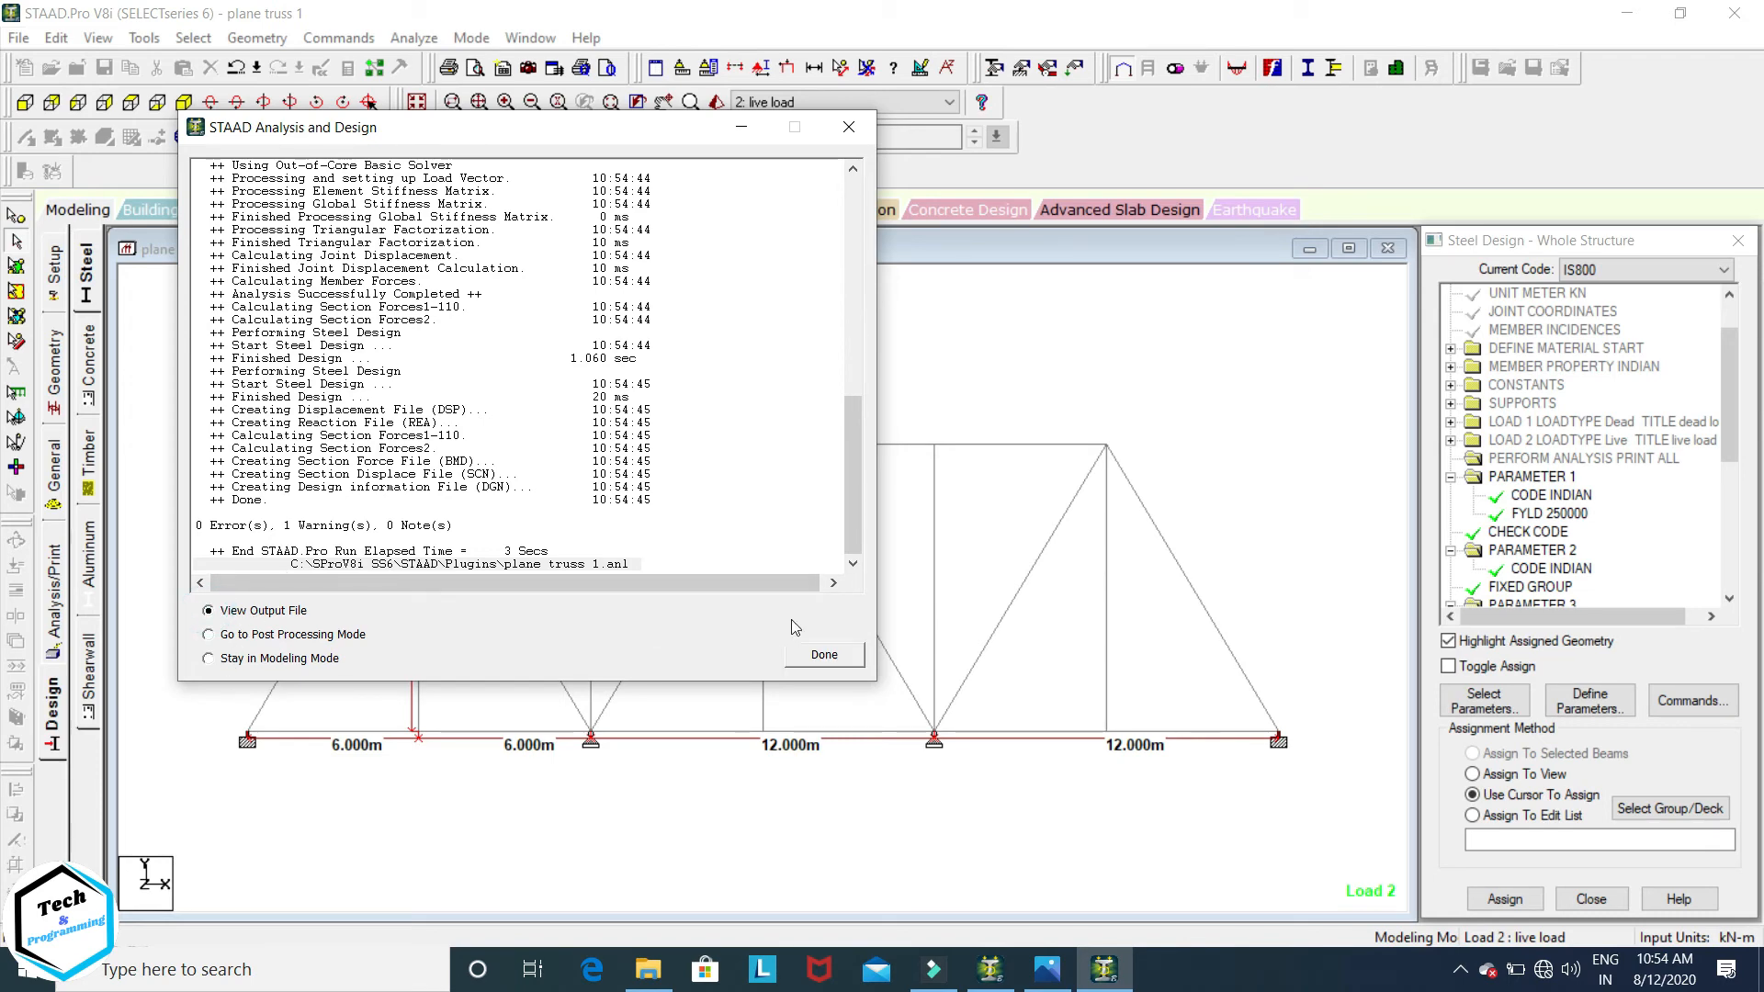
left_click(831, 657)
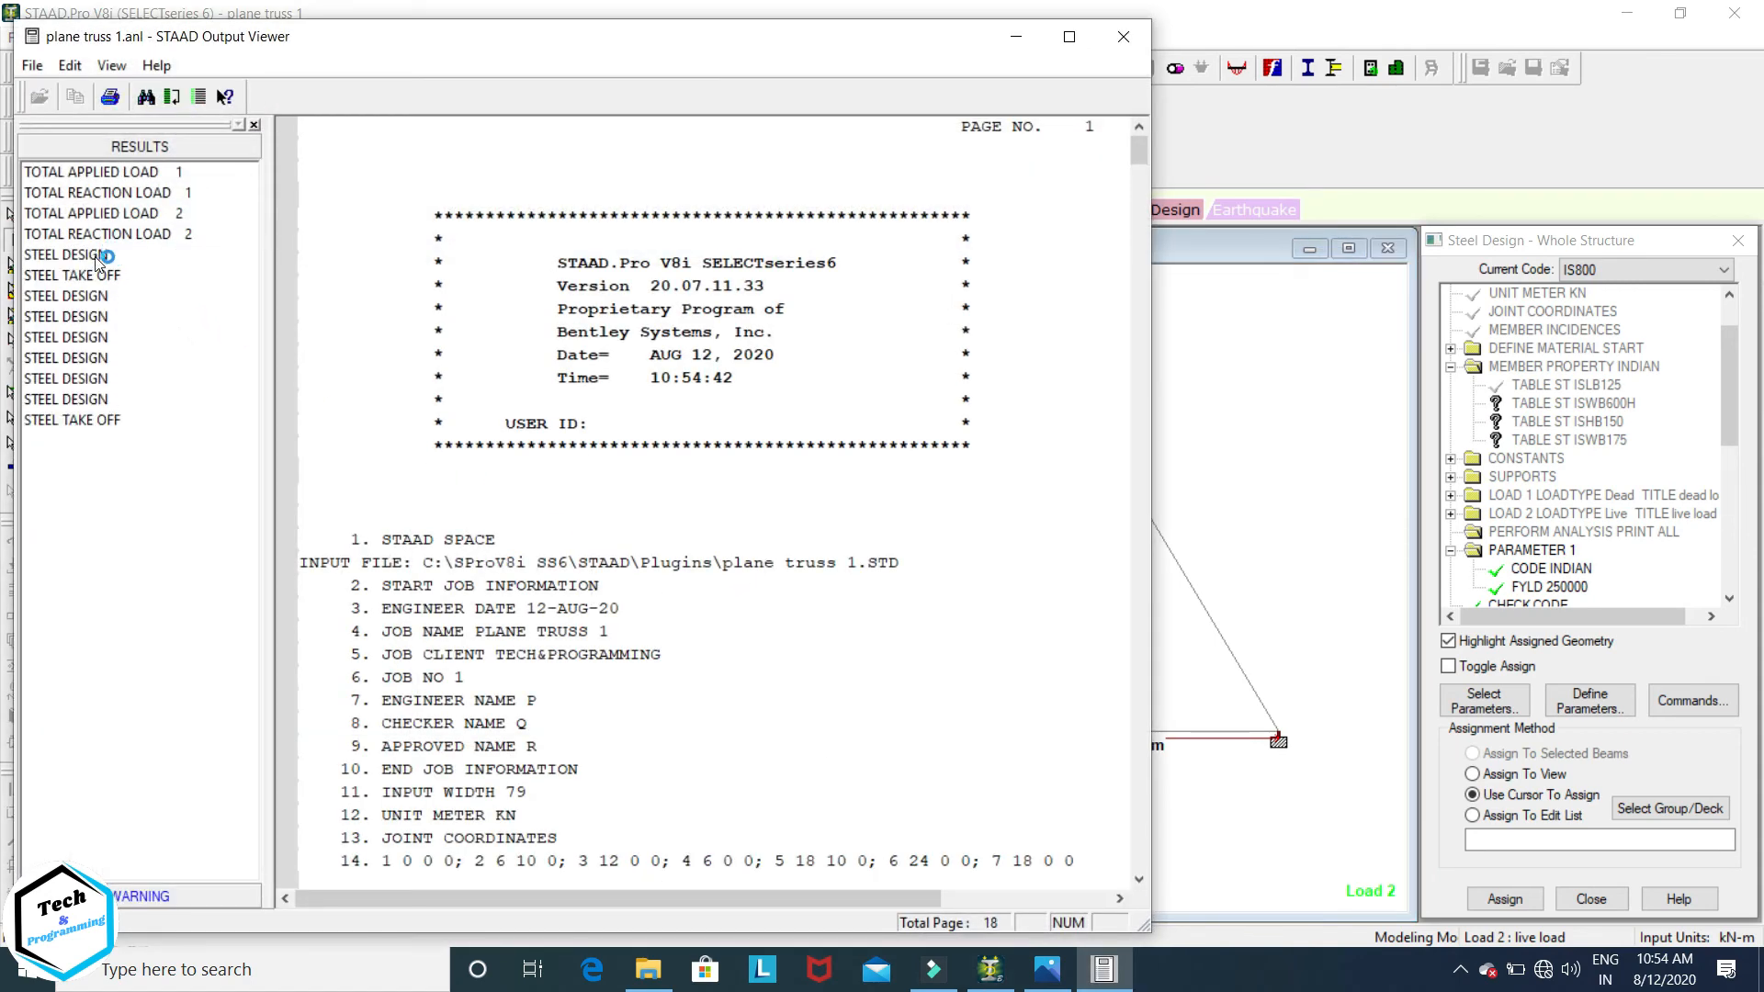
Step: Examine the first IS-800 steel design code check results for all truss members in the output file
left_click(97, 257)
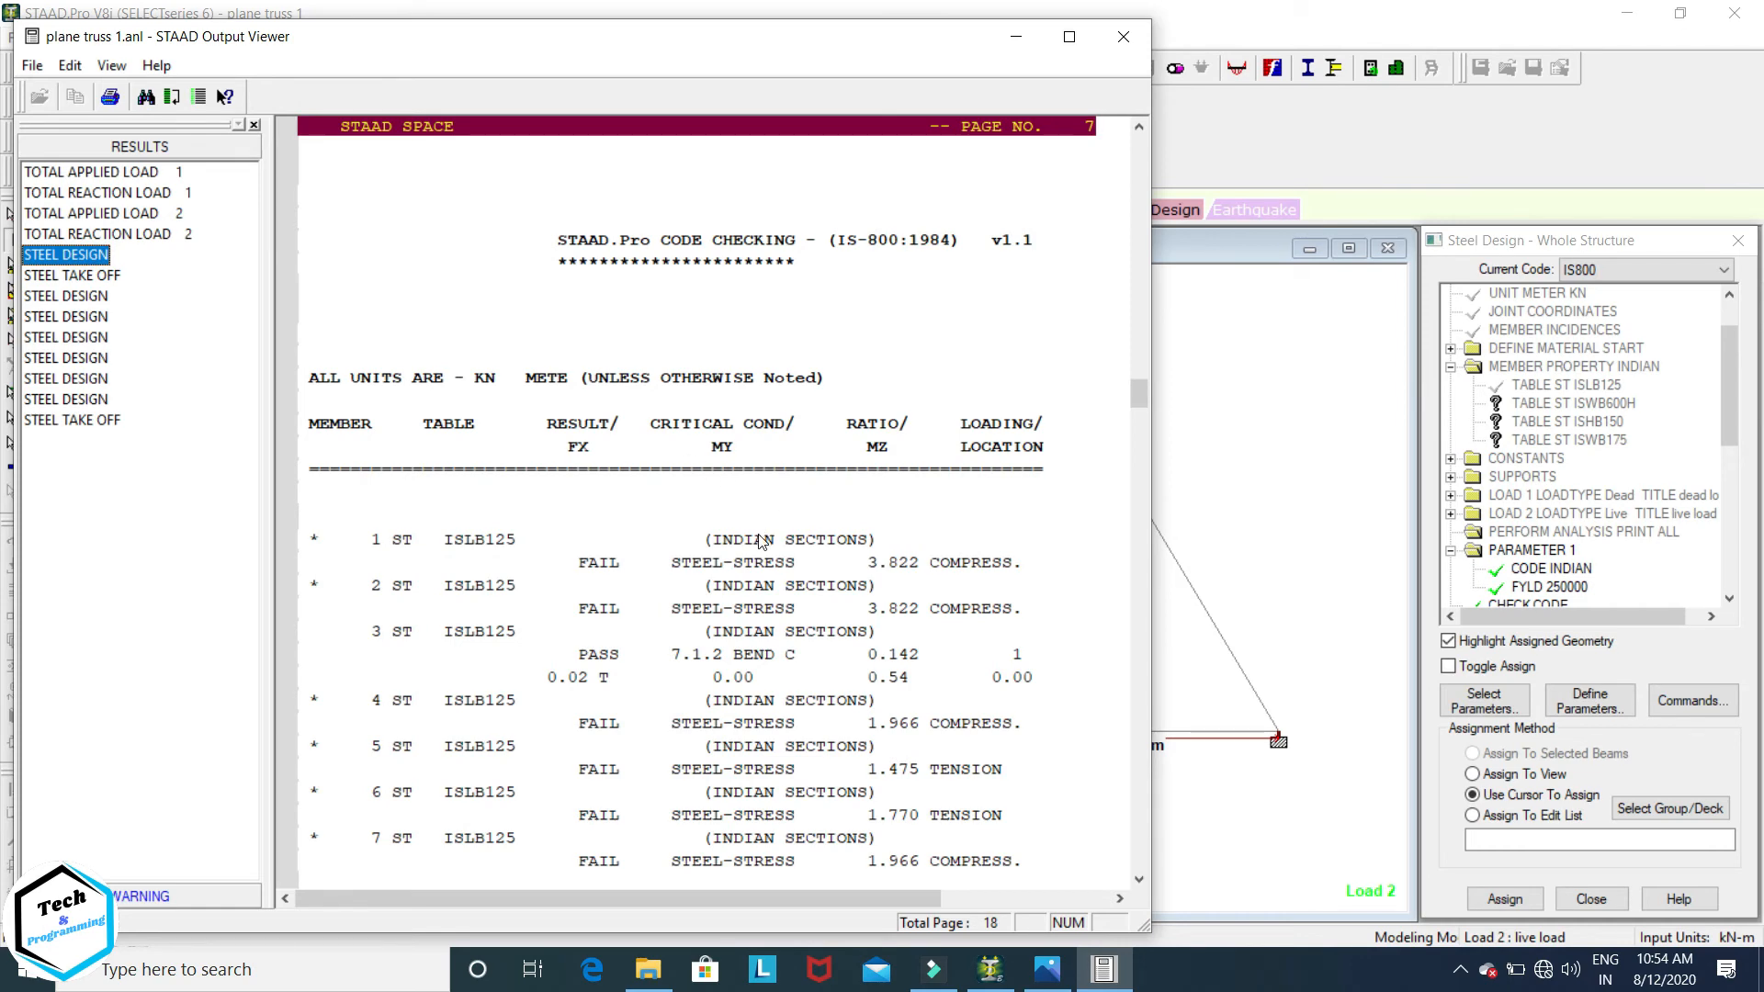
scroll(616, 597, "down", 3)
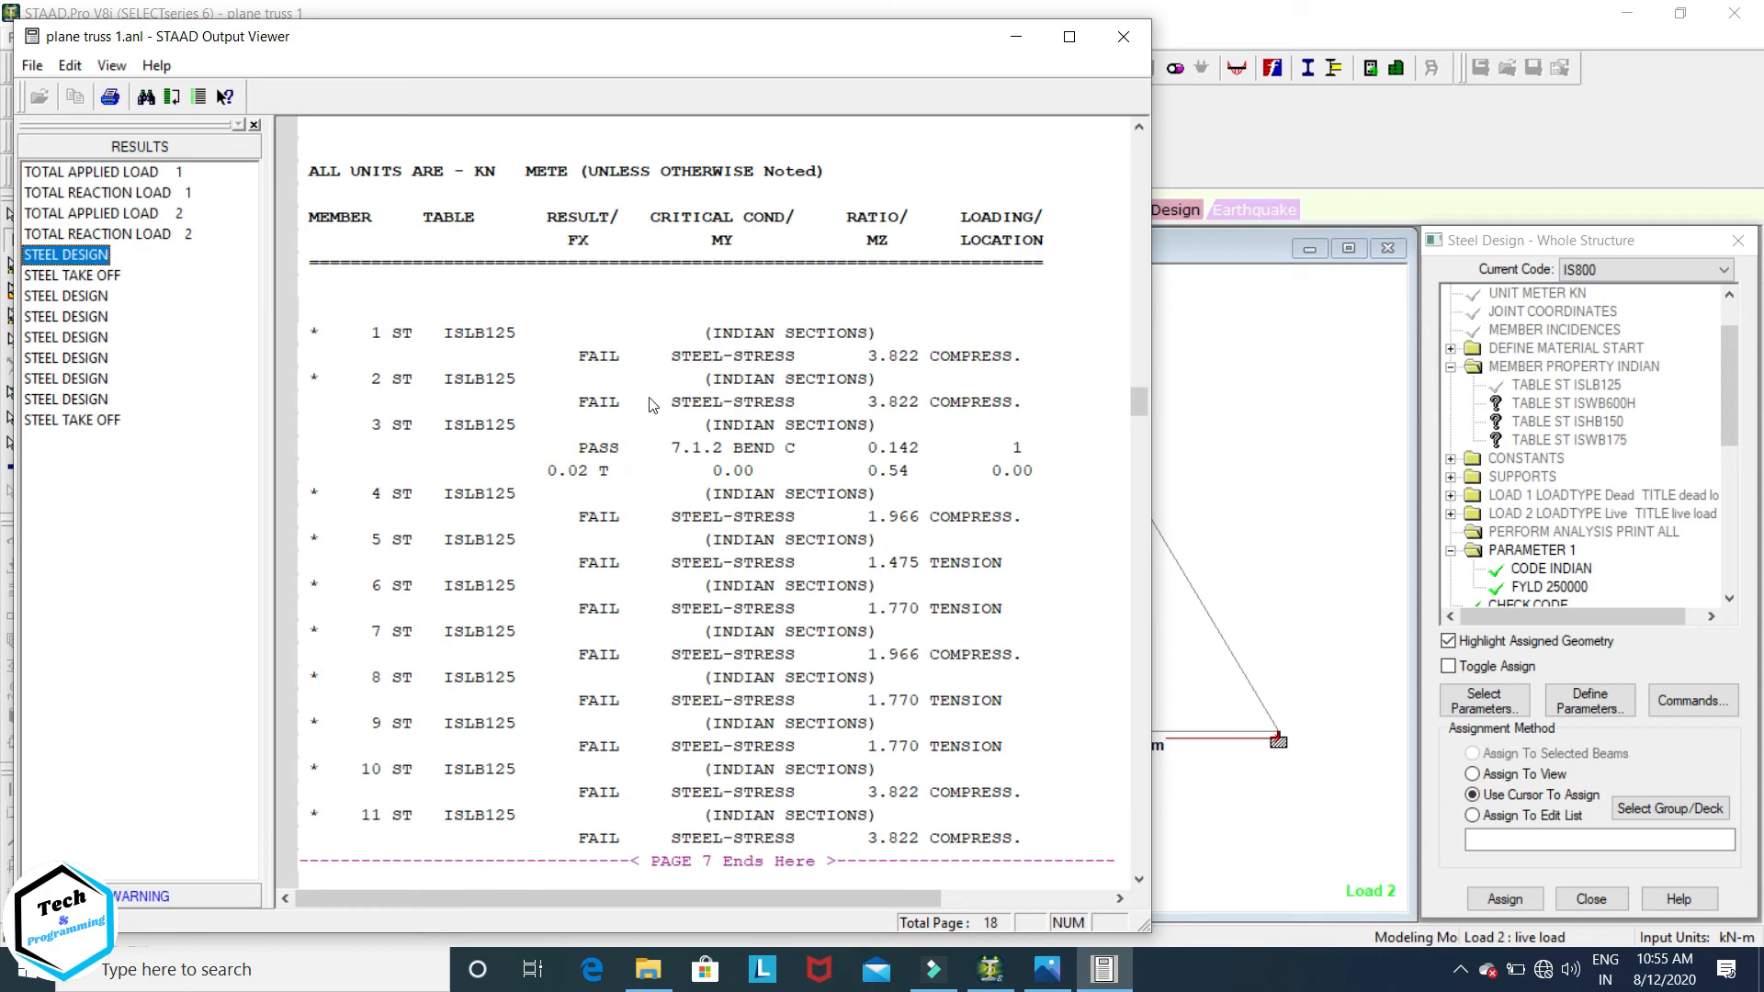
scroll(613, 666, "down", 6)
scroll(615, 666, "down", 20)
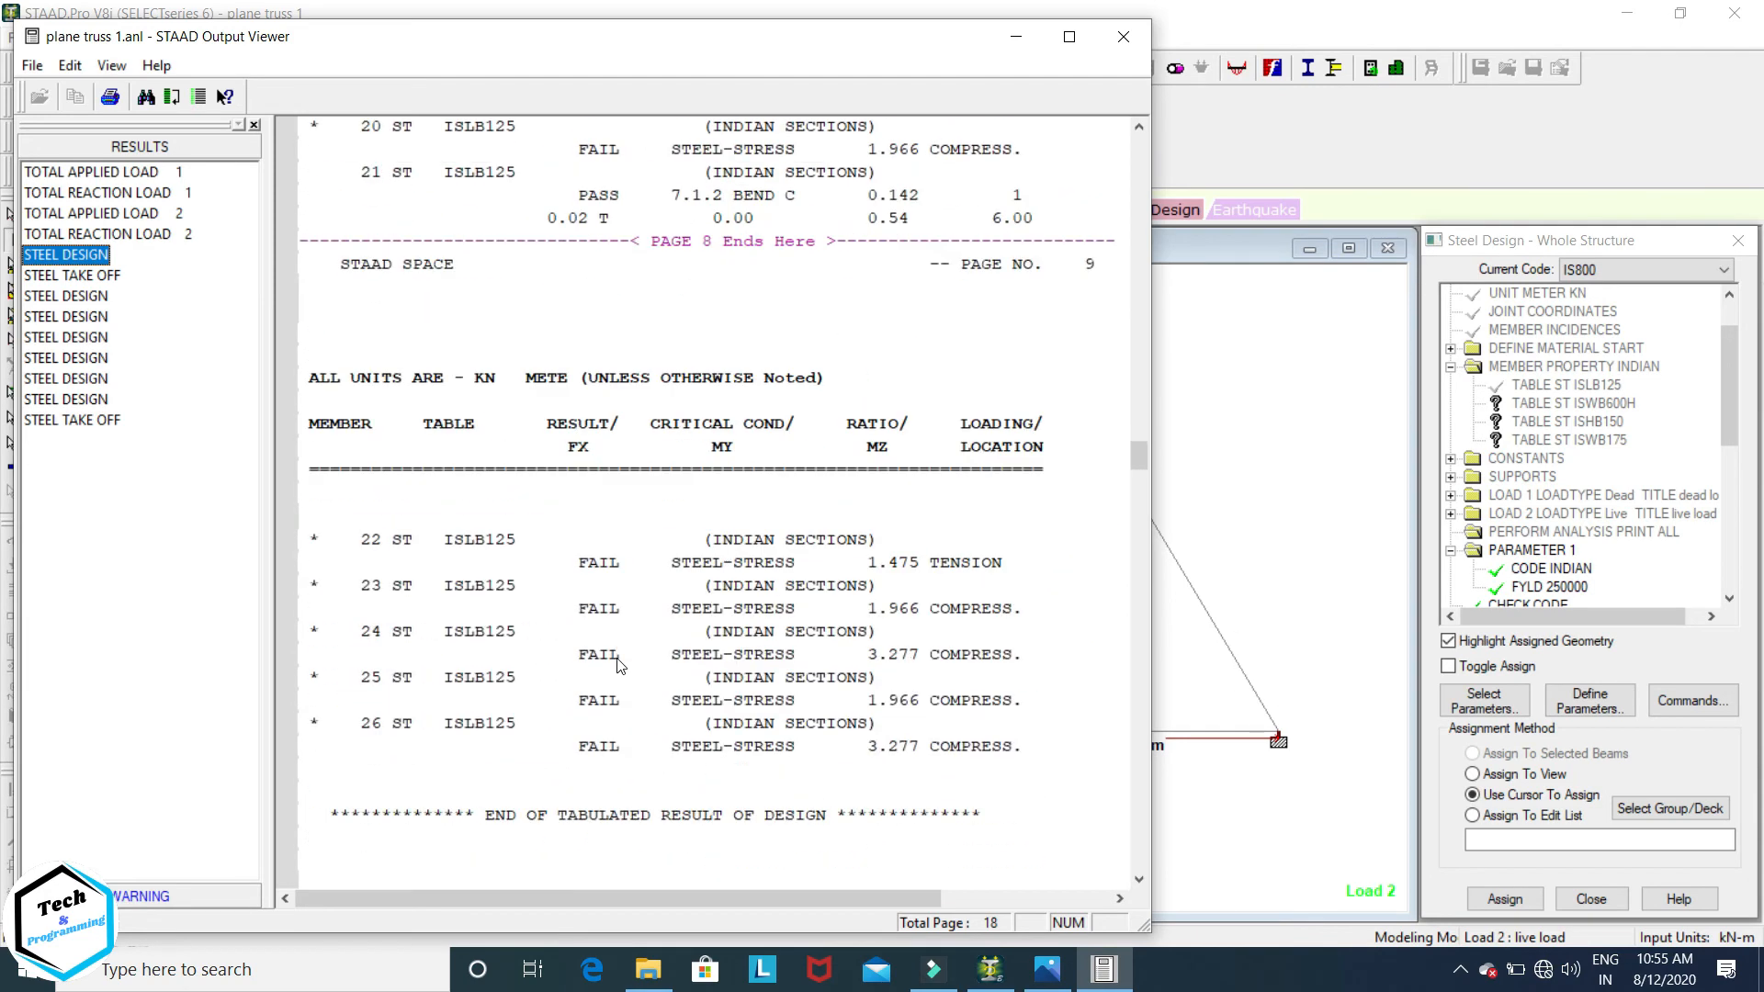
Step: Review the steel take-off table listing each member's profile, length and weight
scroll(620, 663, "down", 5)
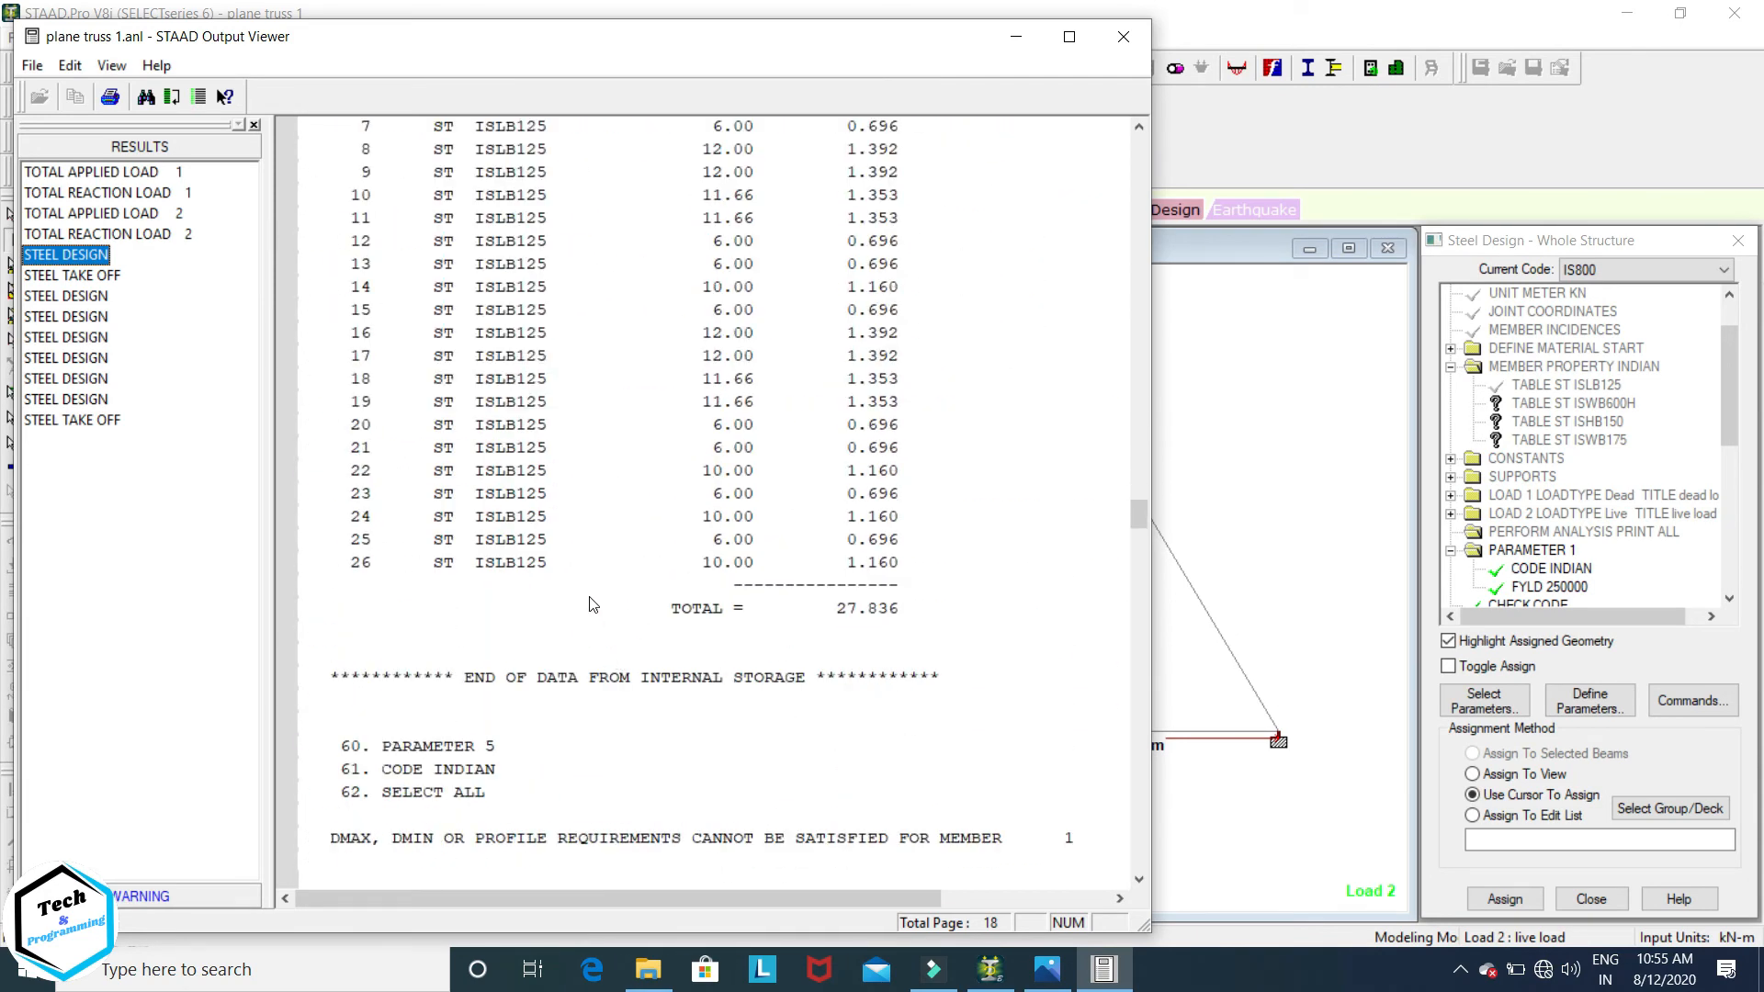
scroll(611, 564, "up", 6)
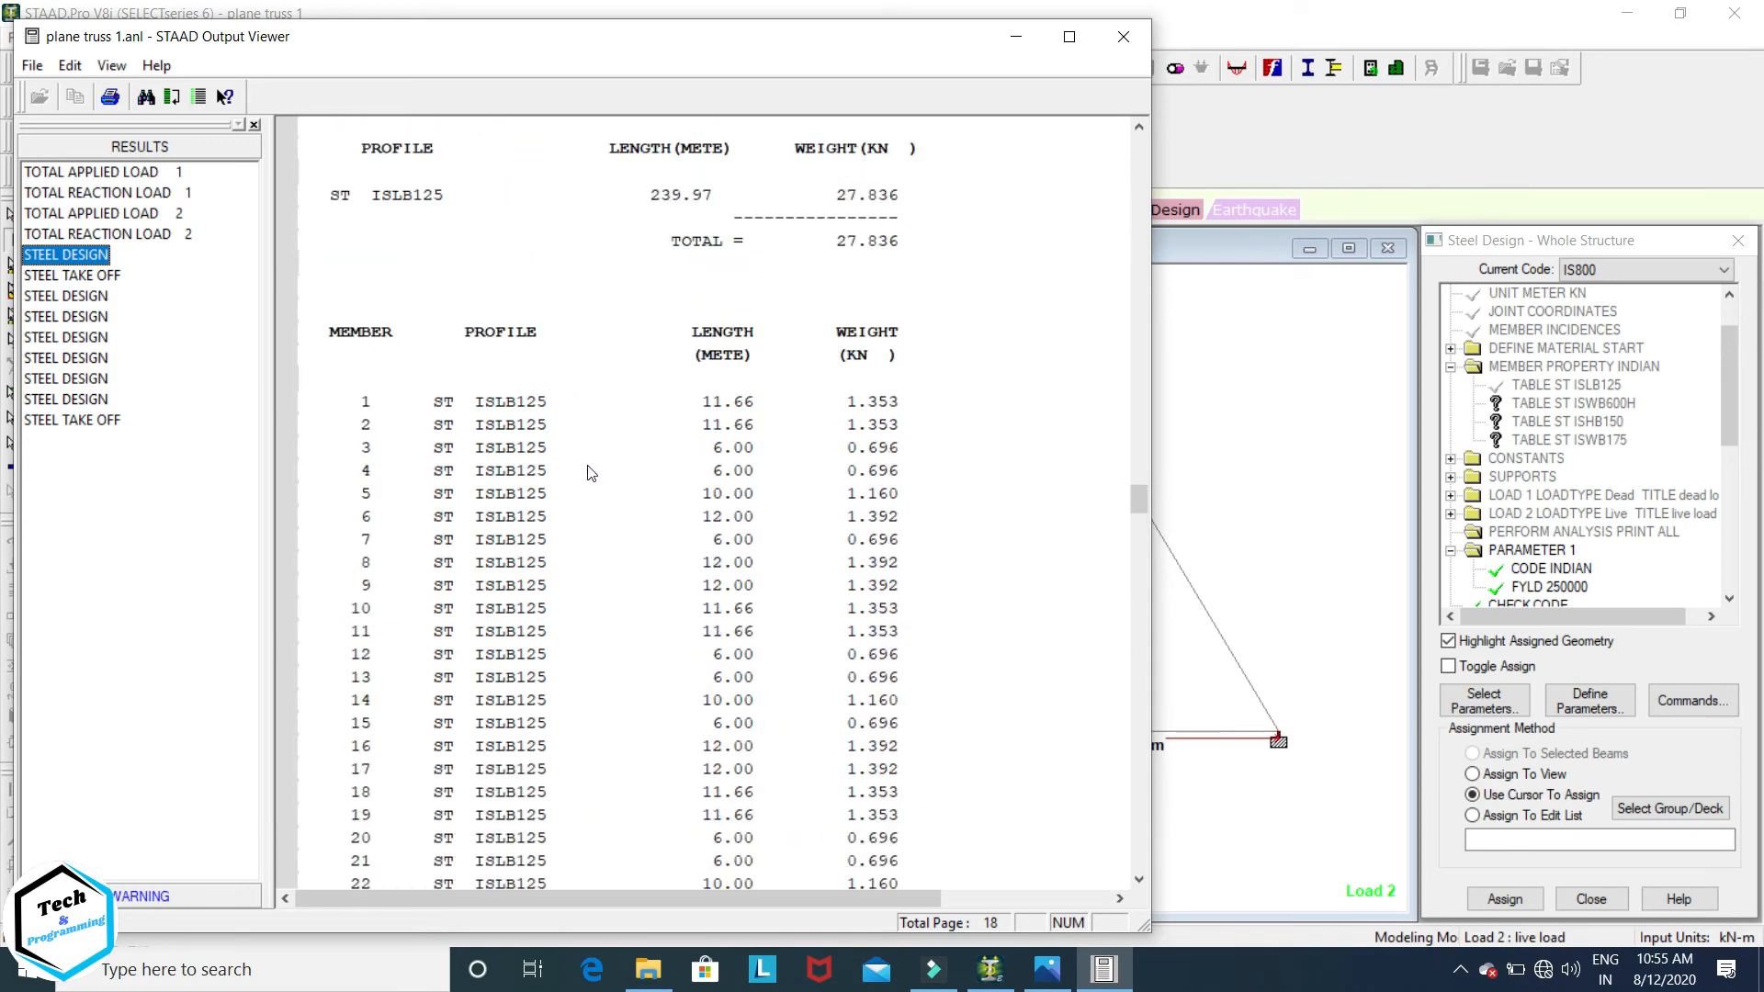
scroll(542, 428, "down", 2)
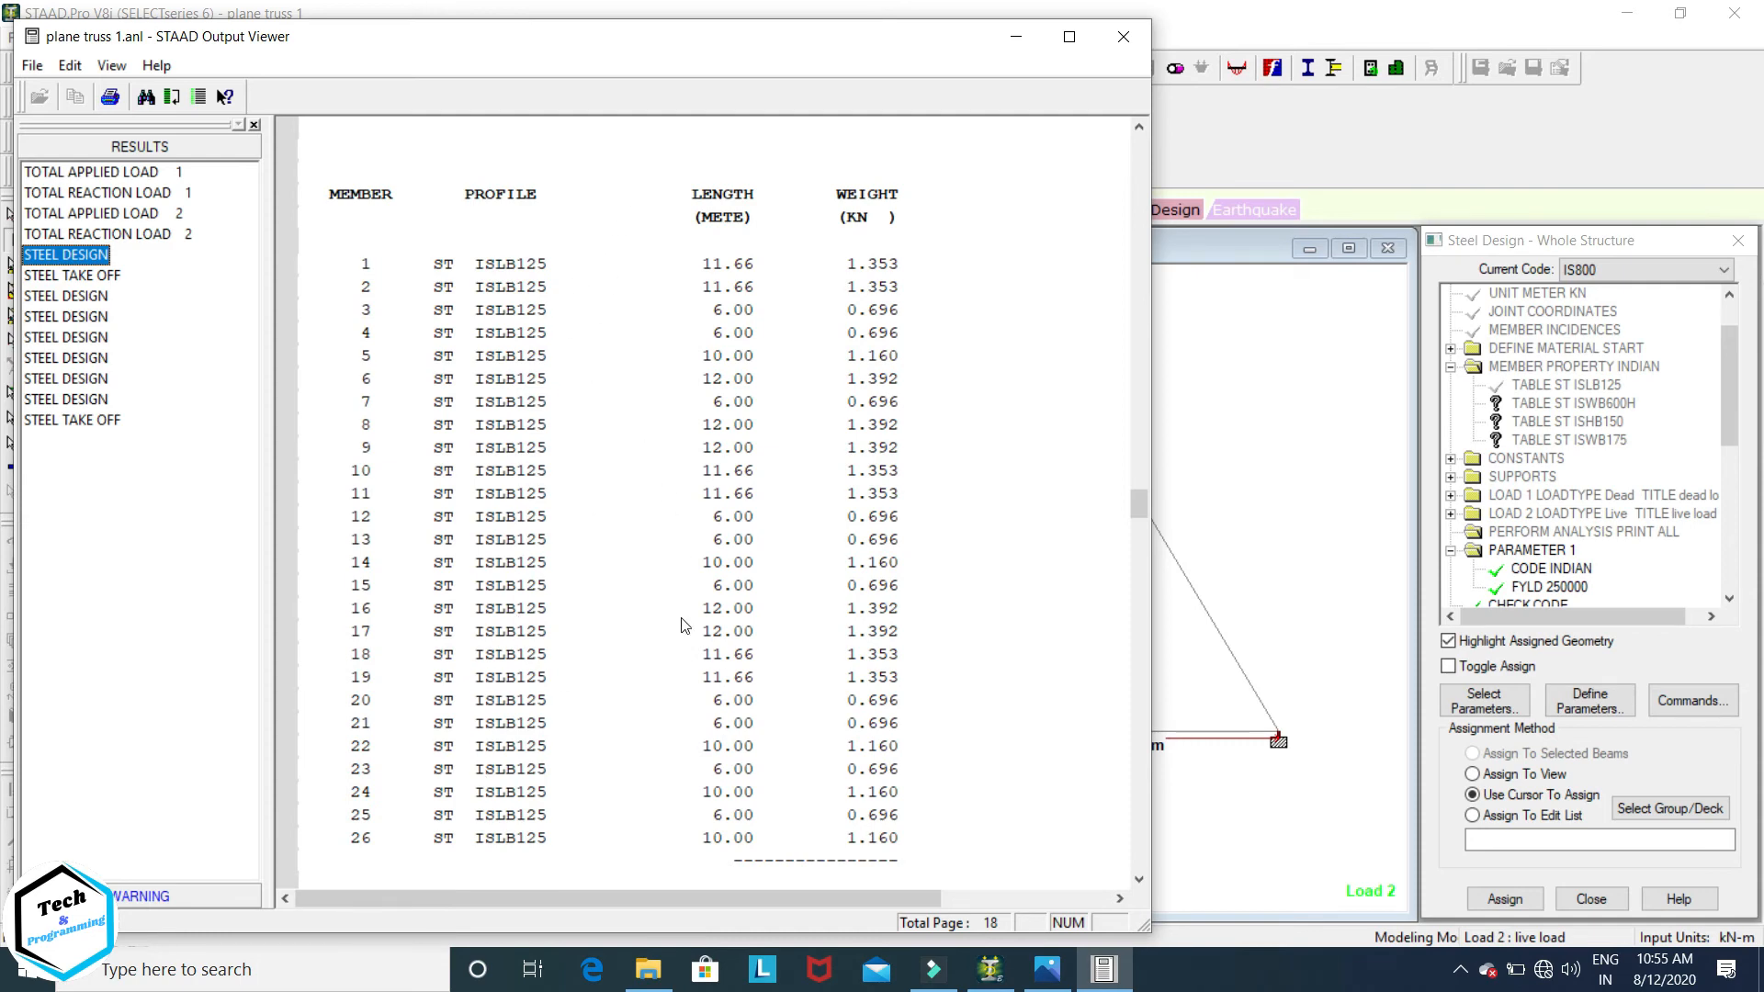
Step: Examine the member selection messages, the code check tables for the selected sections, and the final steel take-off
scroll(685, 602, "down", 12)
scroll(680, 590, "down", 5)
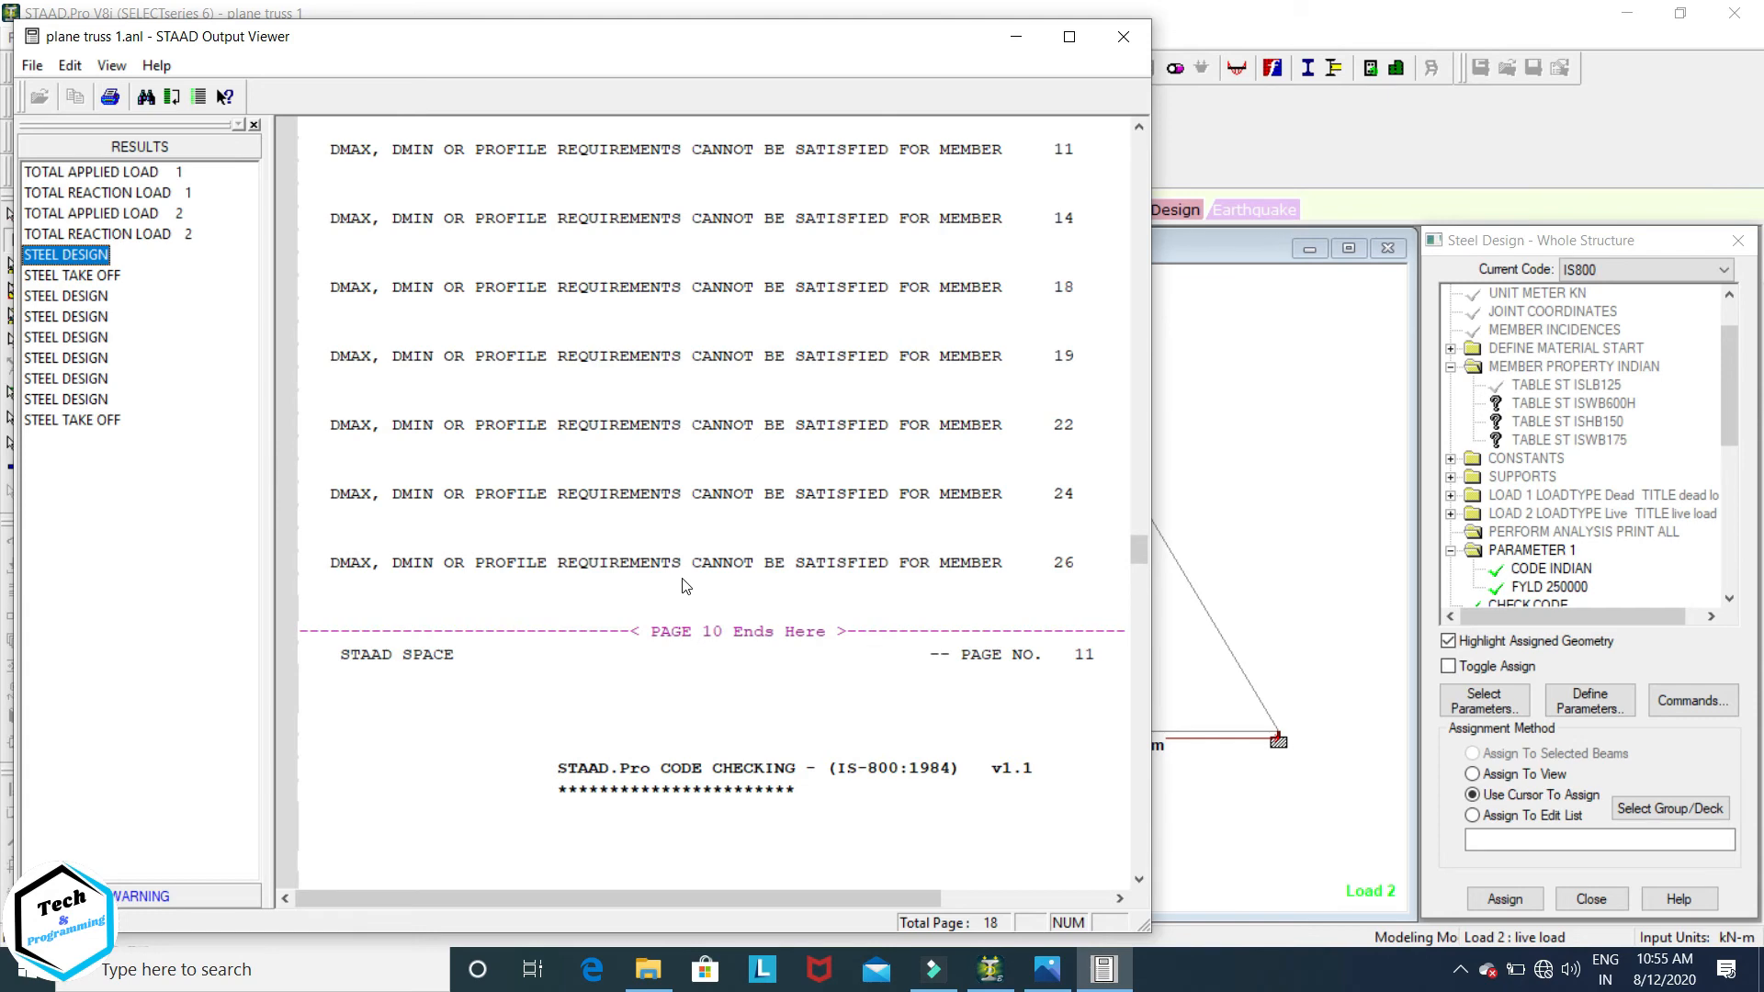
scroll(795, 533, "down", 4)
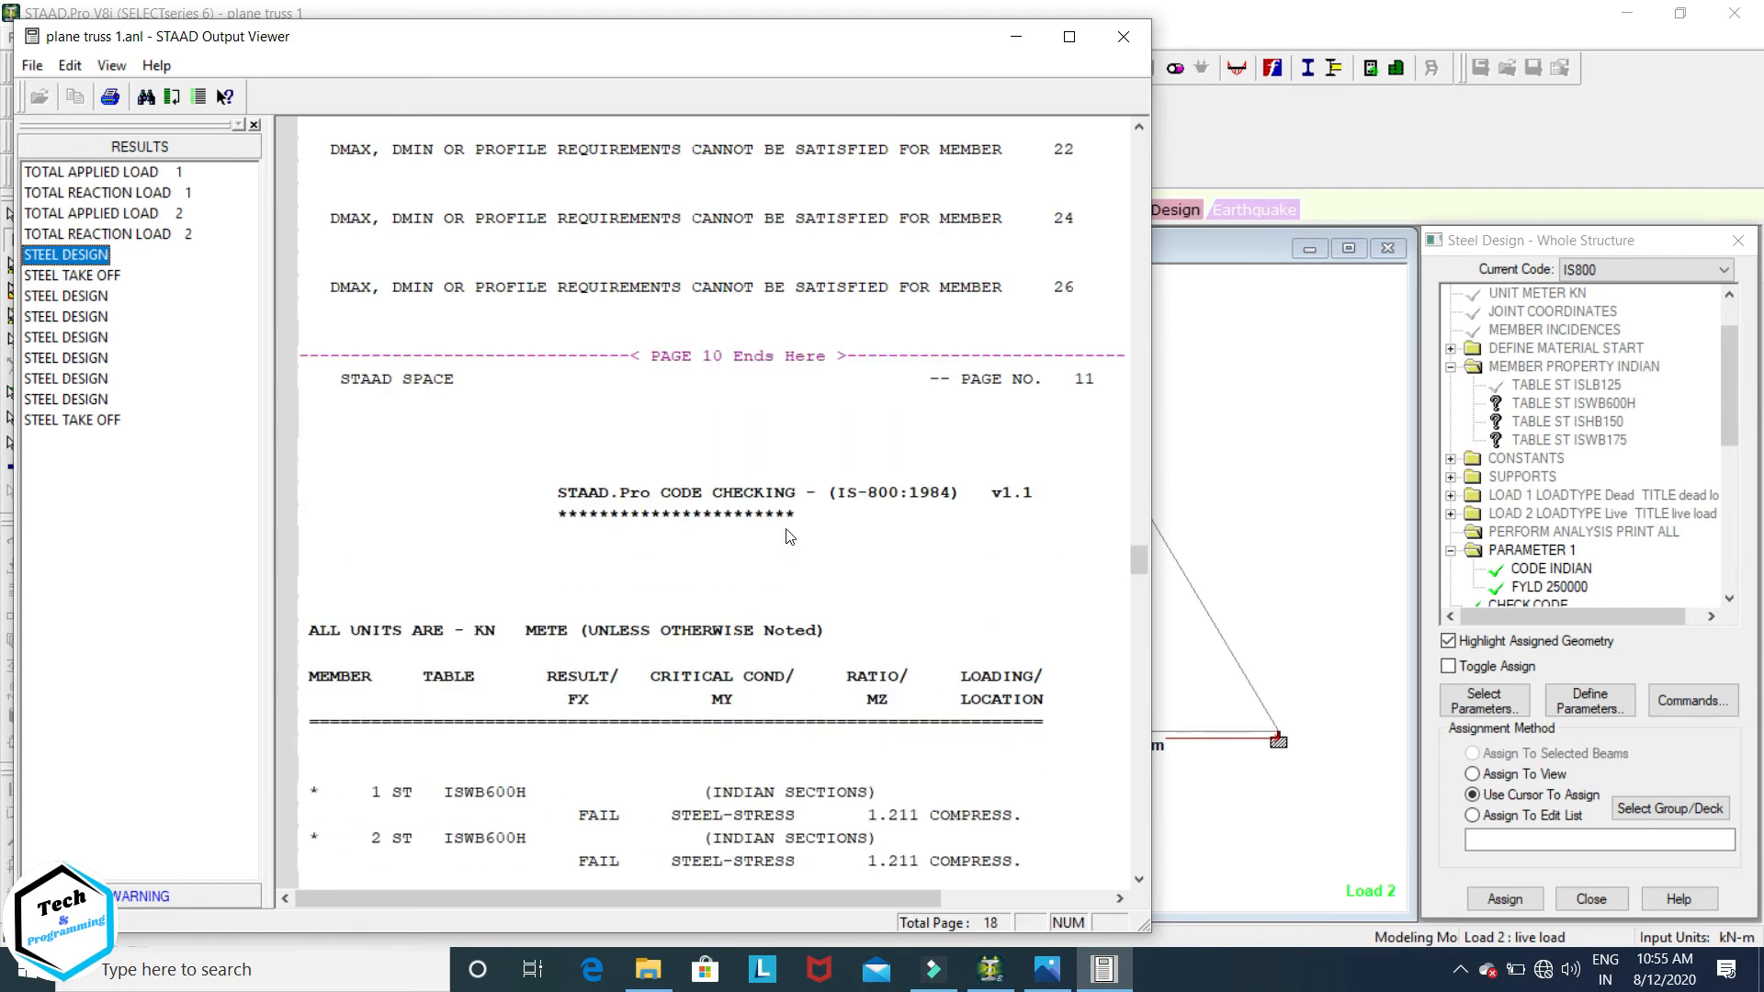
scroll(753, 457, "down", 3)
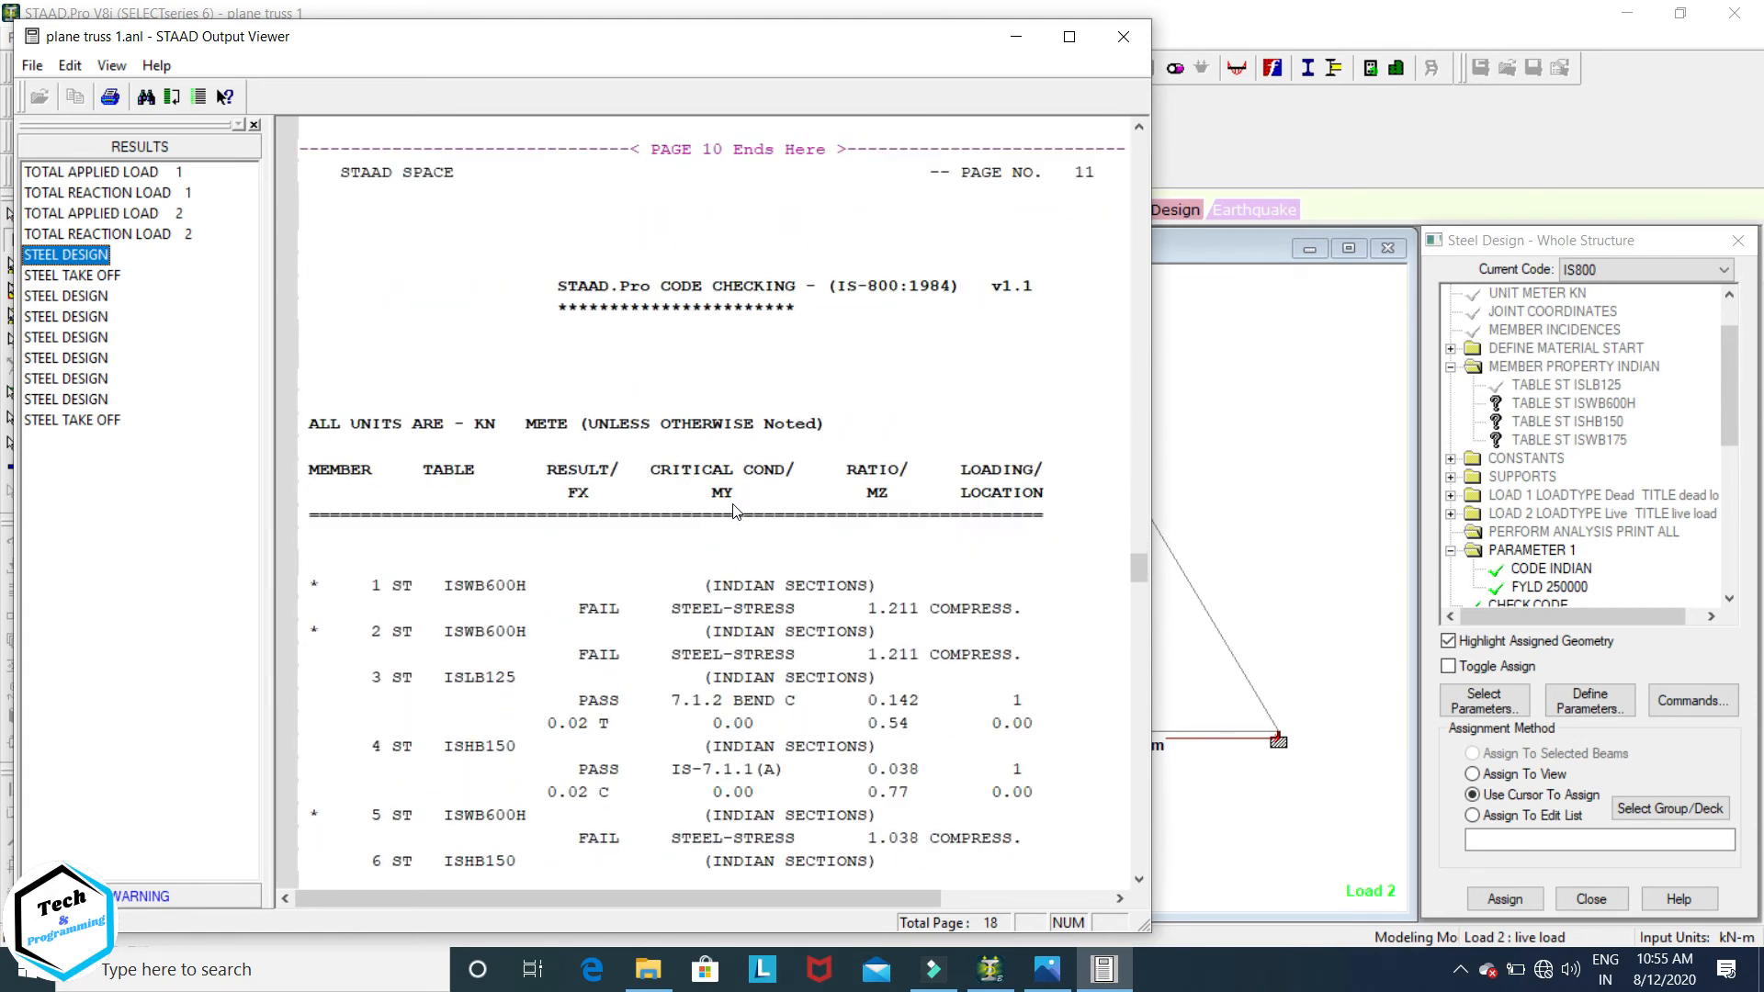
scroll(744, 478, "down", 20)
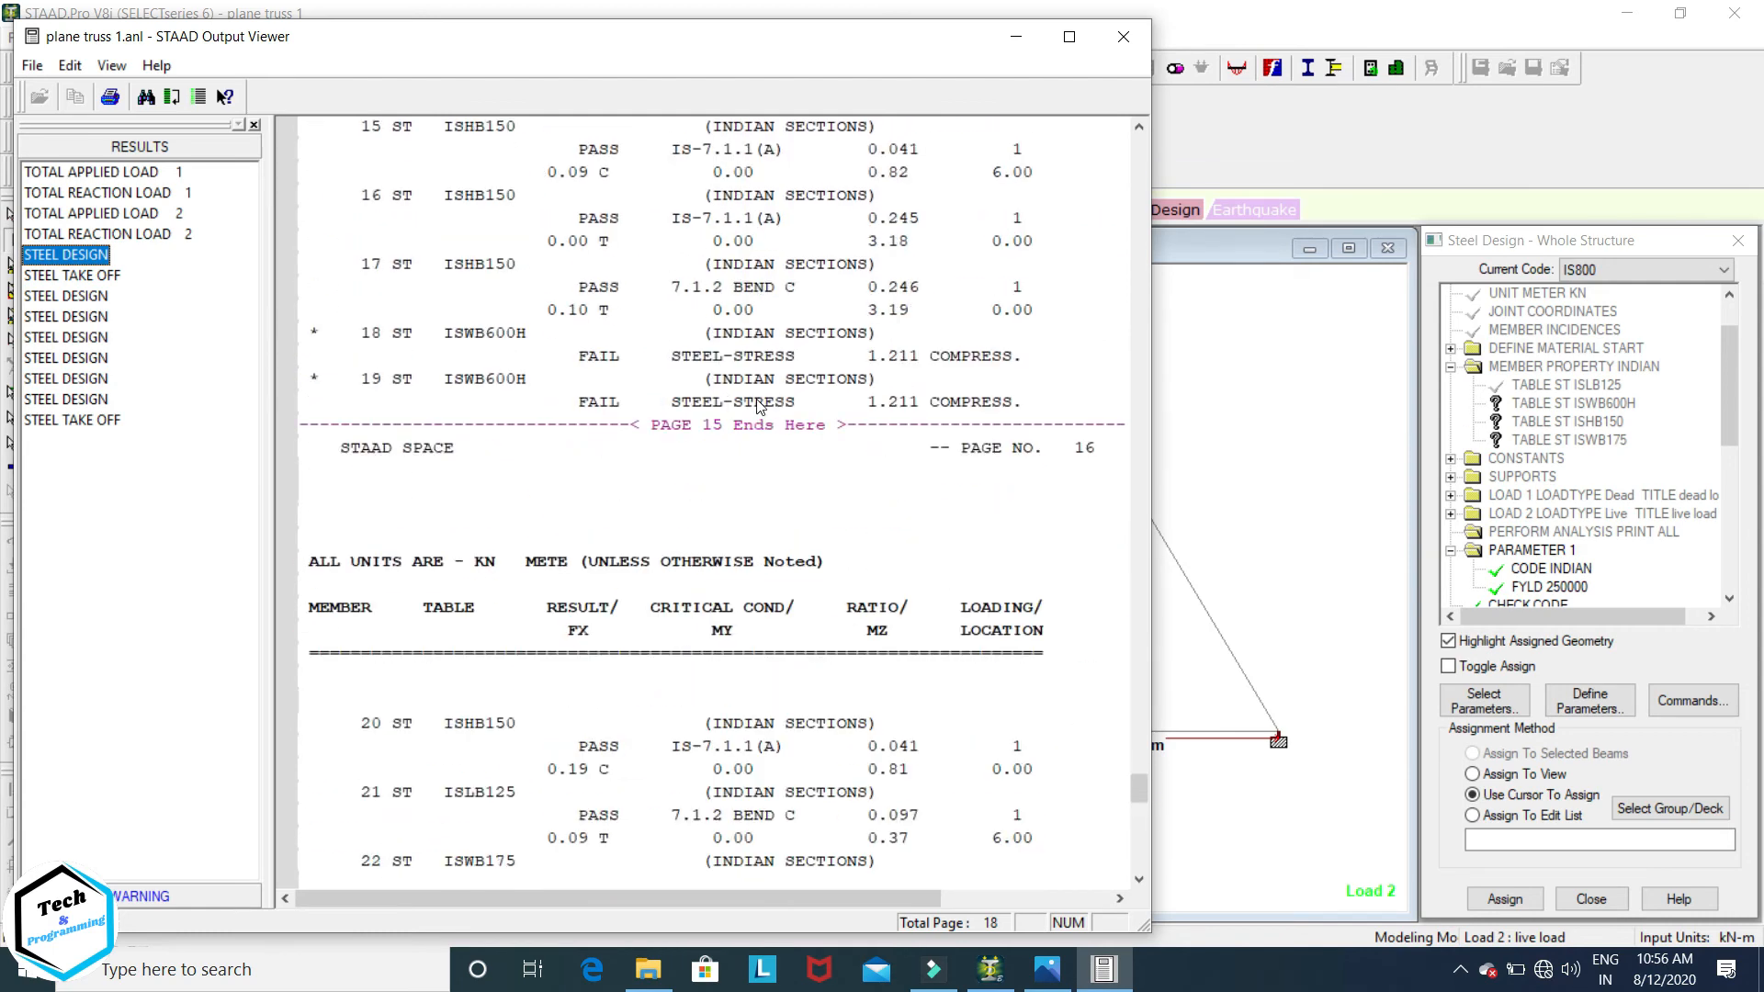
scroll(759, 407, "down", 10)
scroll(759, 401, "down", 6)
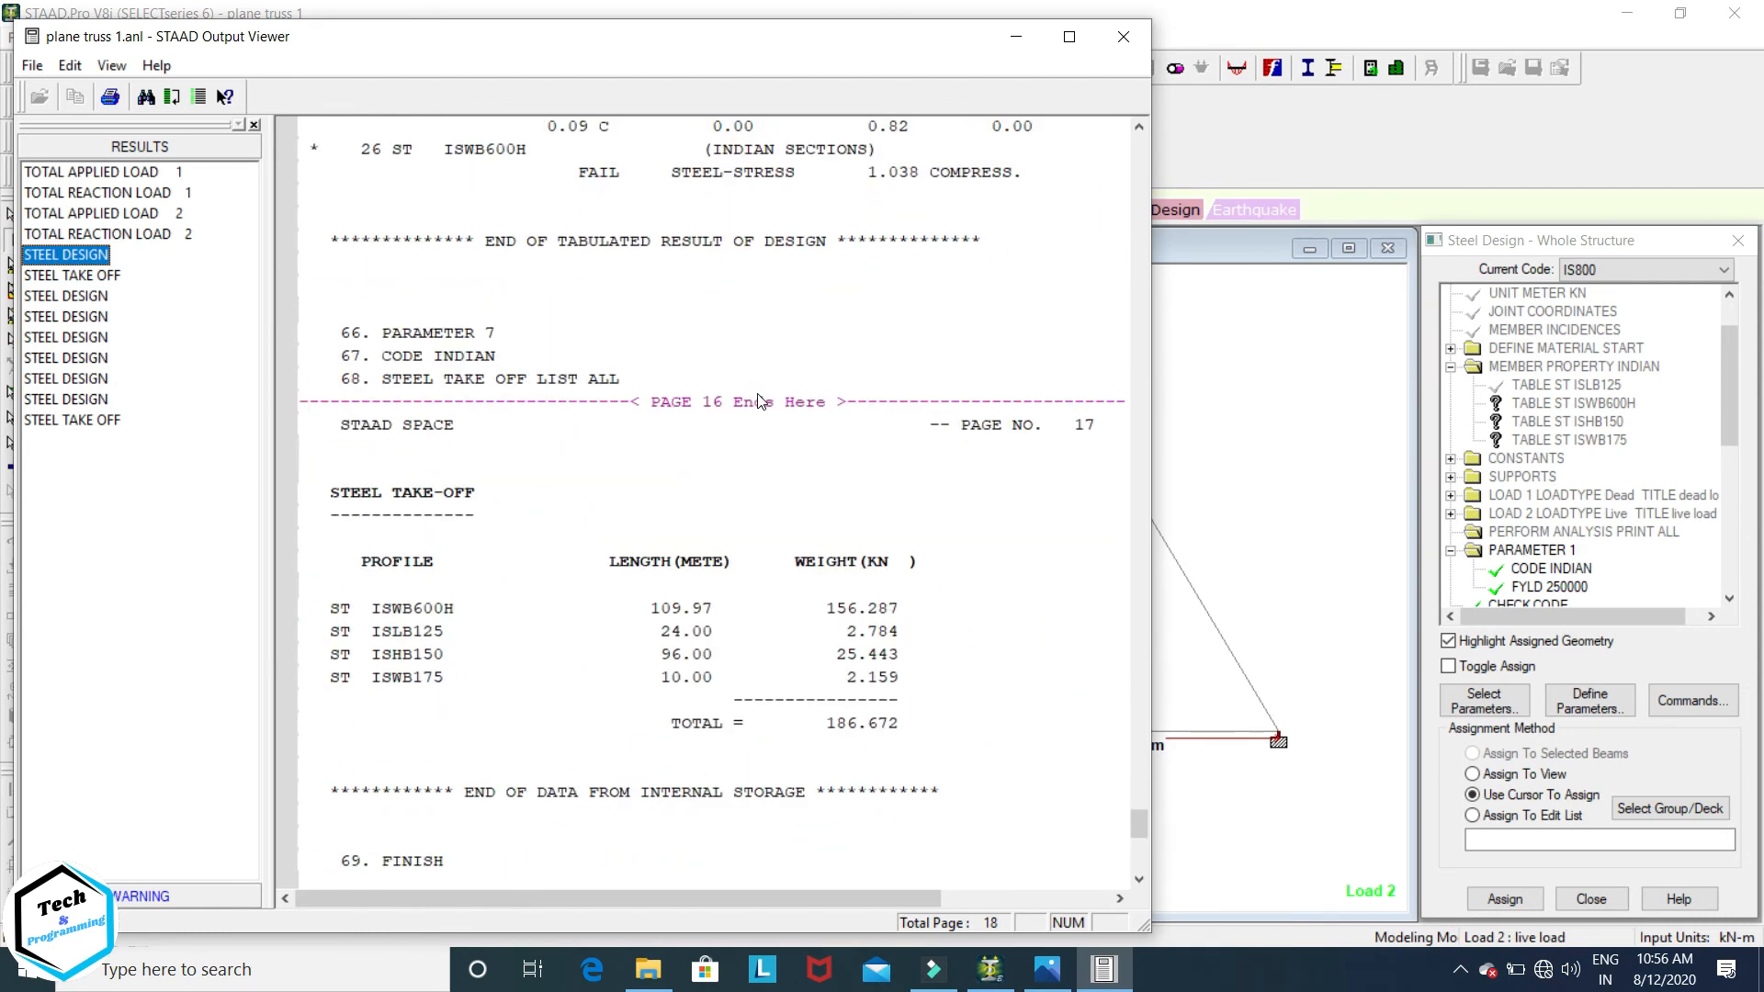
Step: Review the last code check page, the final steel take-off and the closing warning, then close the output file
scroll(759, 402, "up", 7)
scroll(759, 401, "down", 7)
scroll(759, 401, "up", 9)
scroll(758, 402, "up", 6)
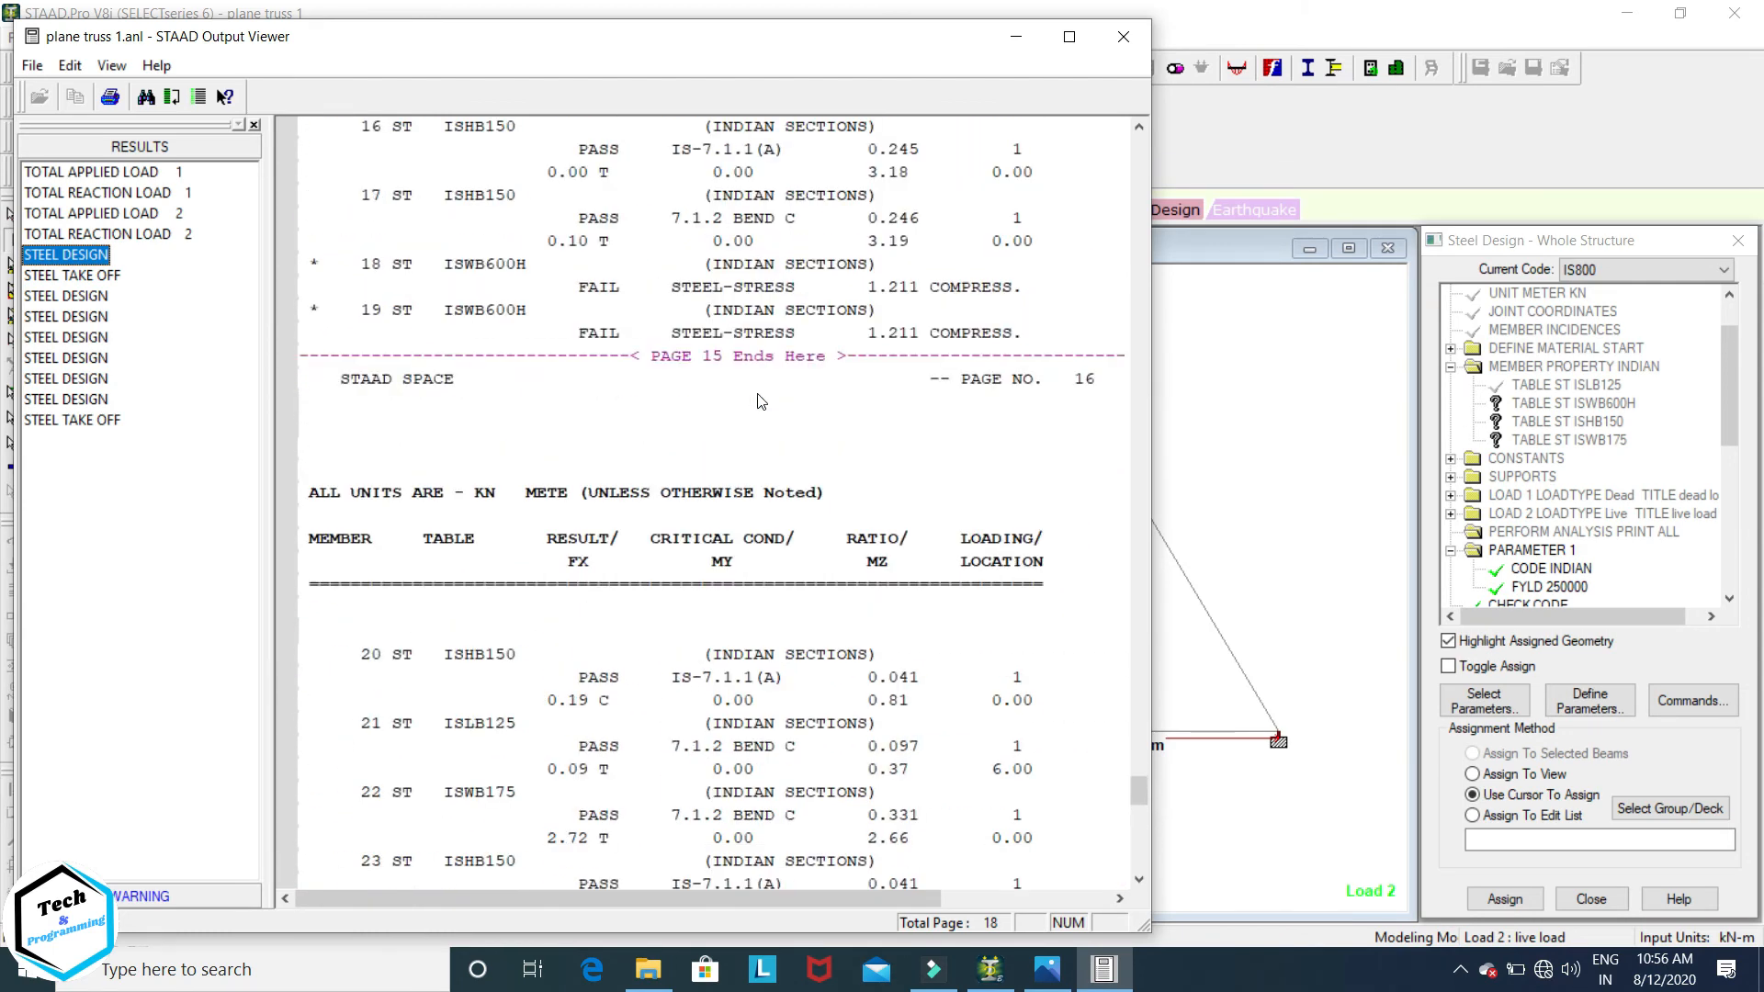
scroll(753, 395, "down", 9)
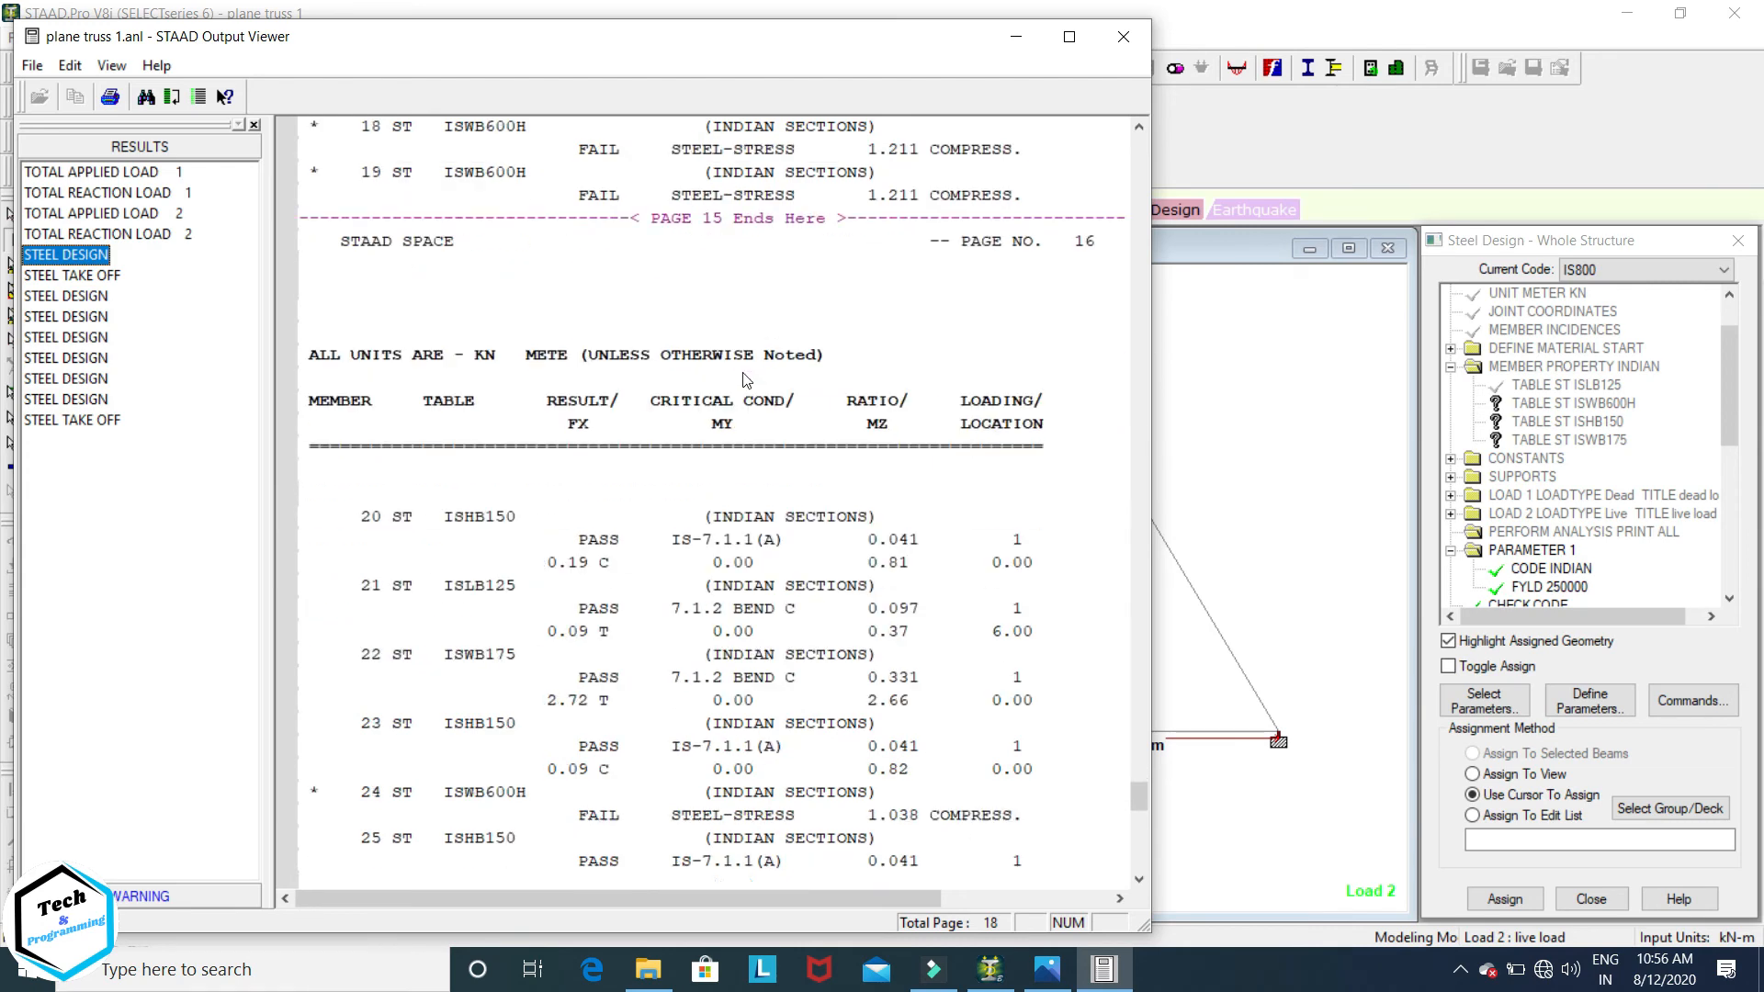
scroll(749, 504, "down", 9)
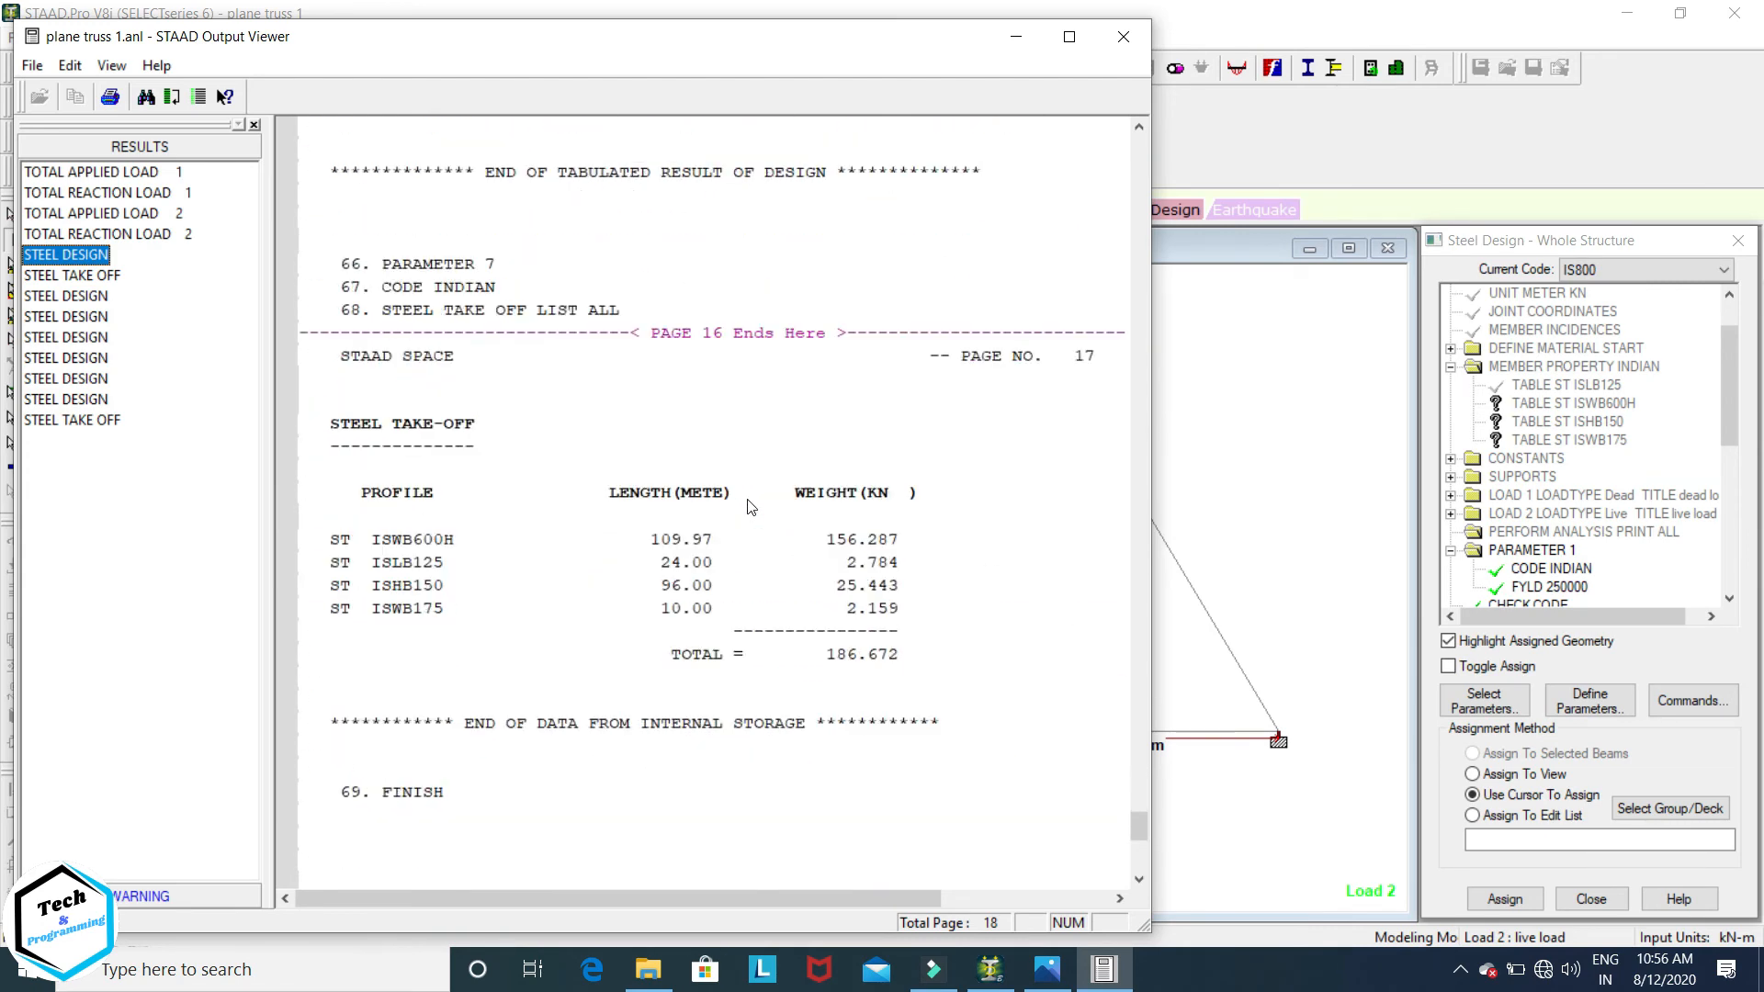
scroll(749, 505, "down", 1)
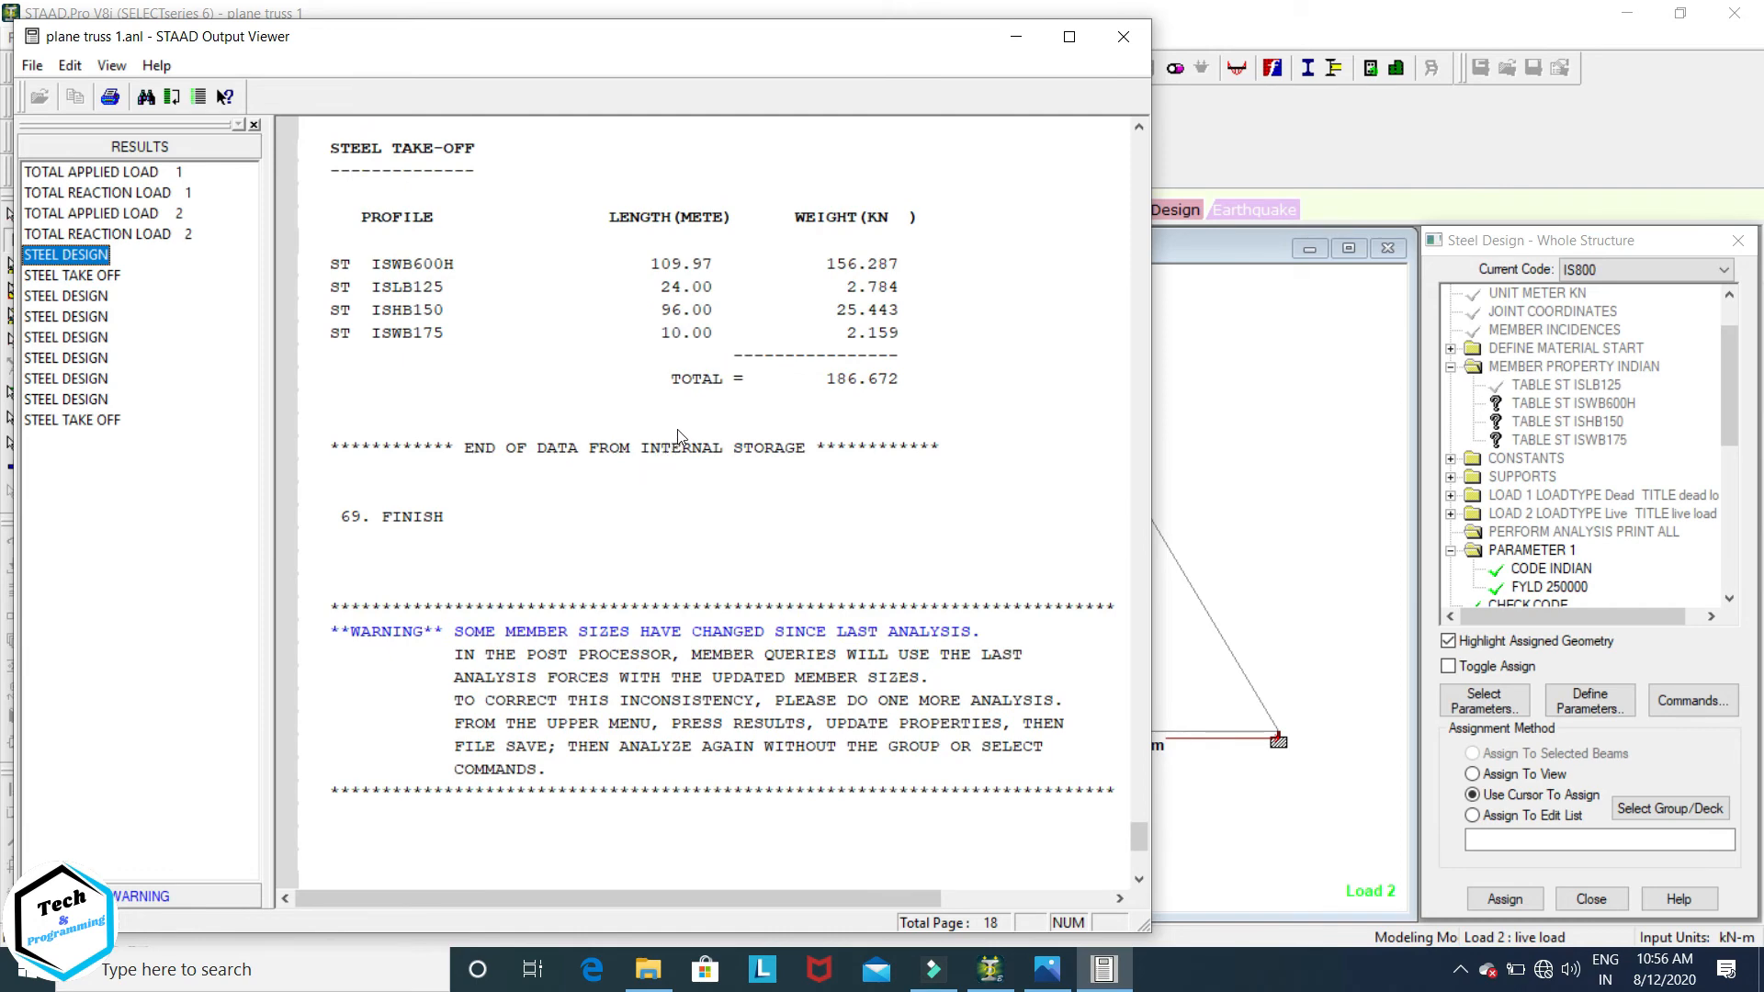
scroll(347, 274, "down", 1)
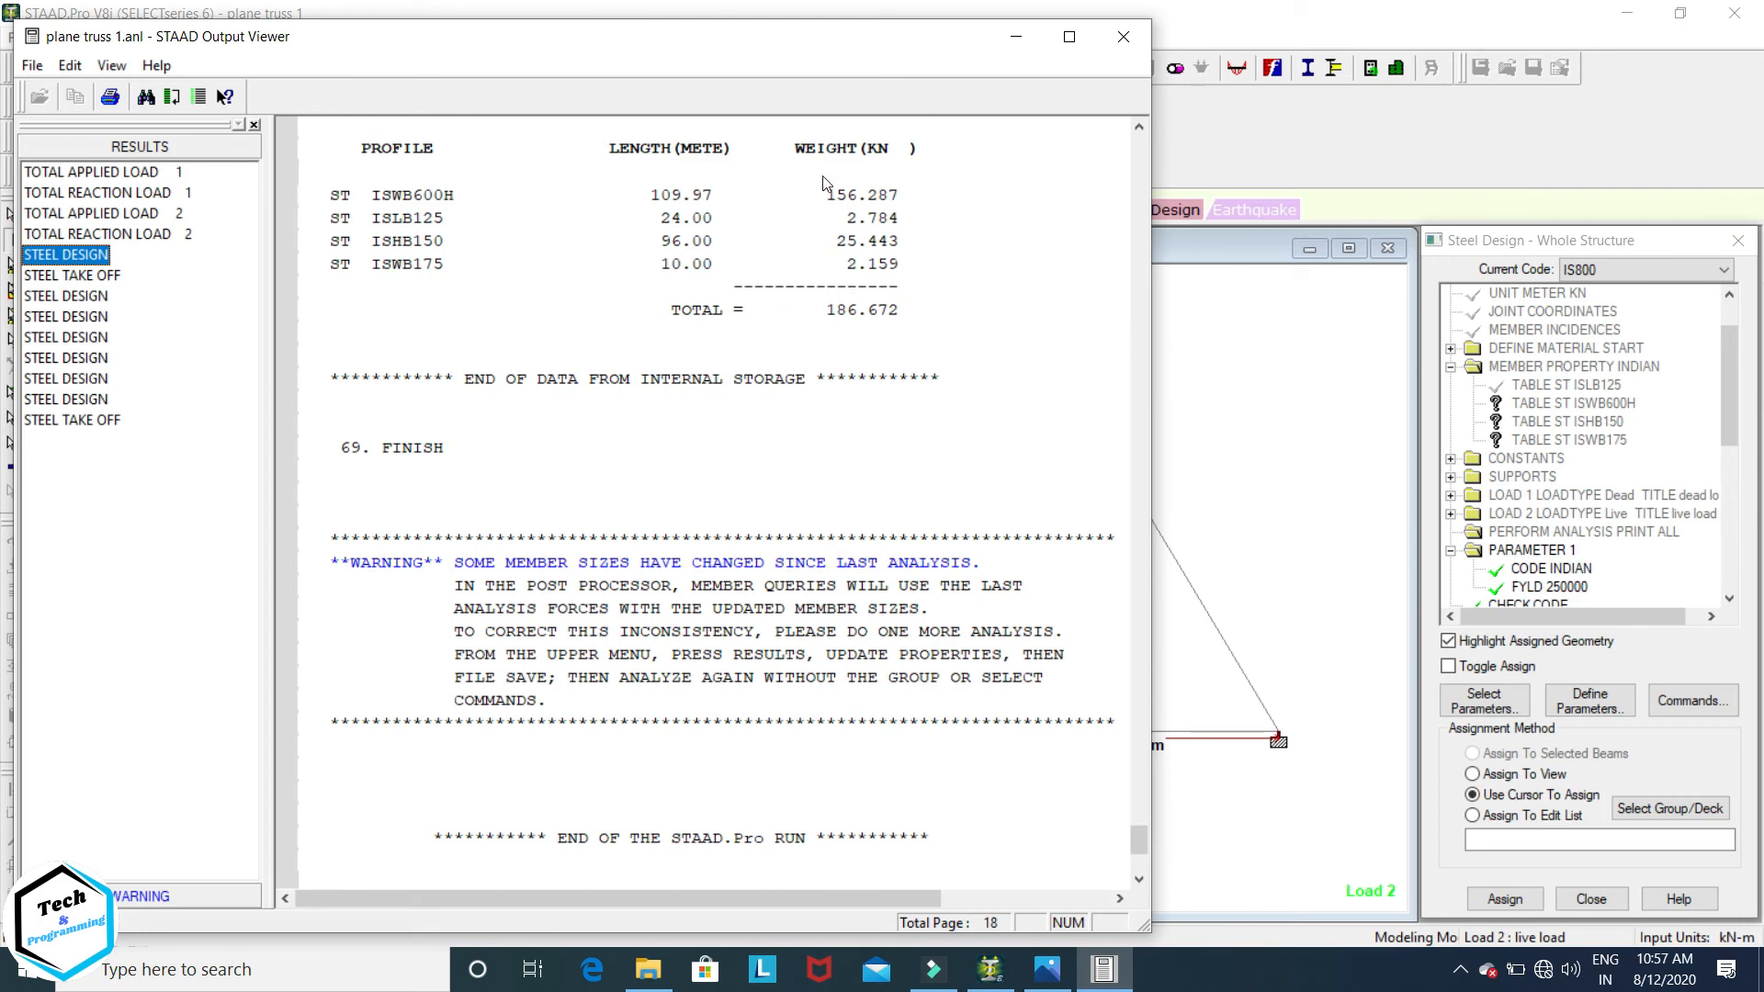
scroll(834, 279, "down", 6)
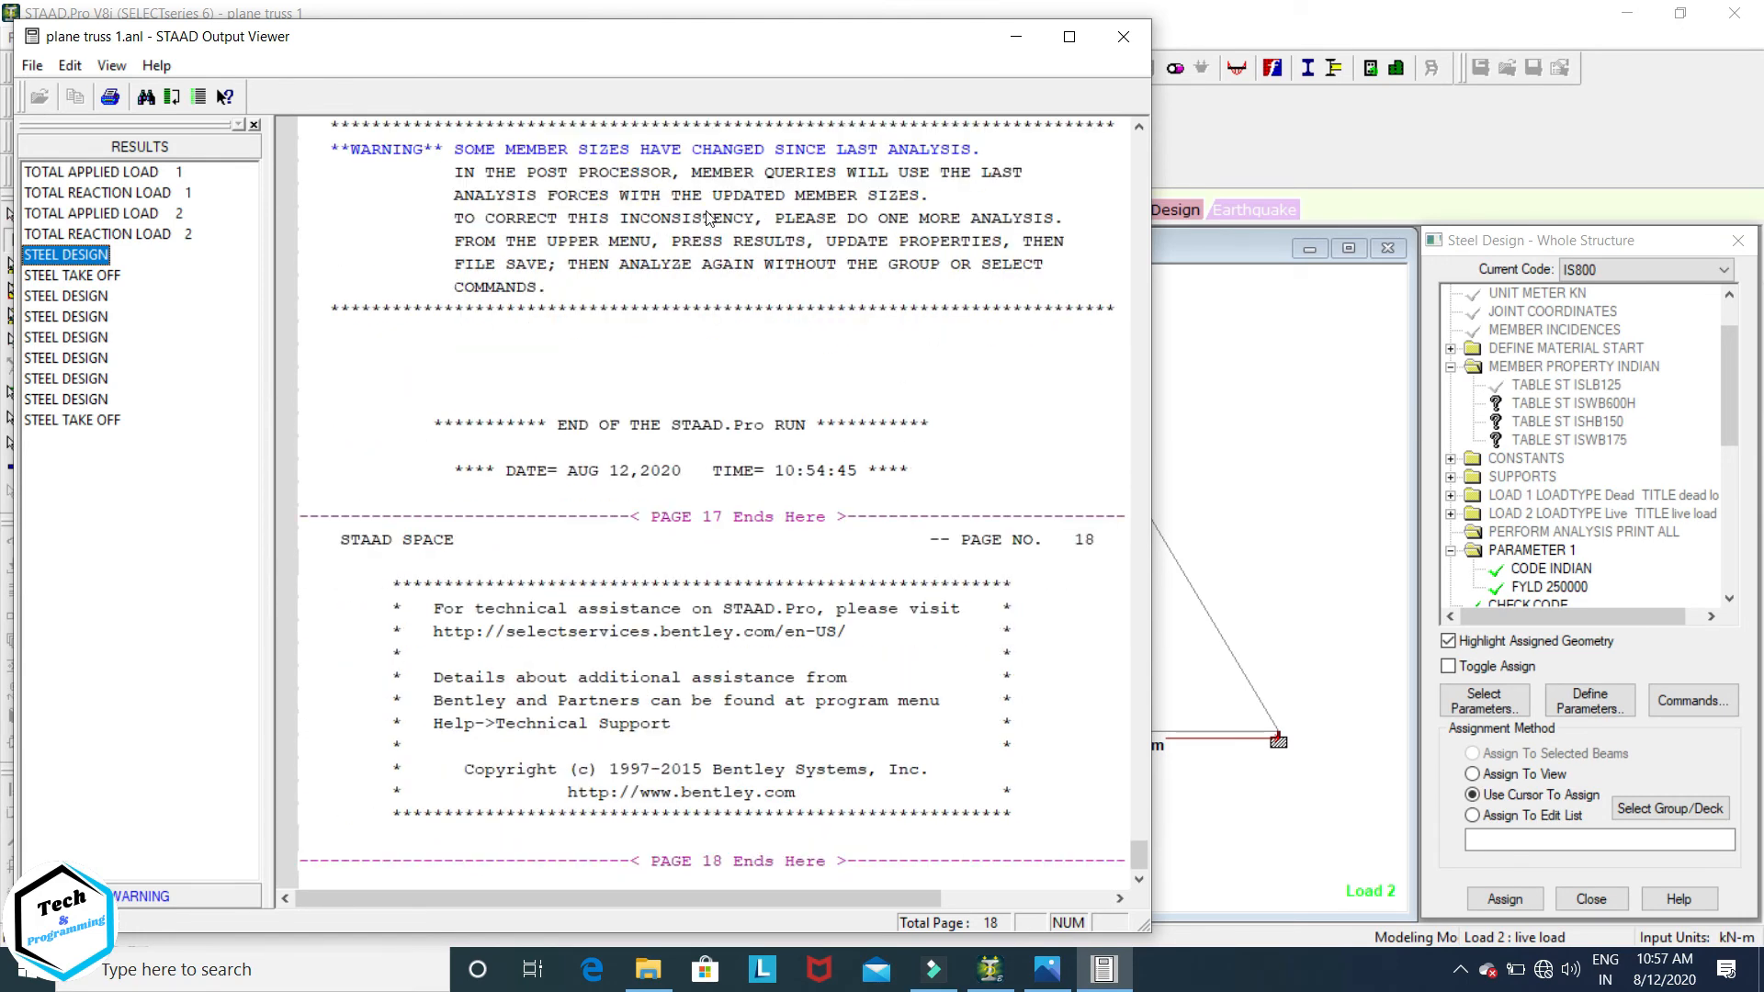
left_click(1122, 36)
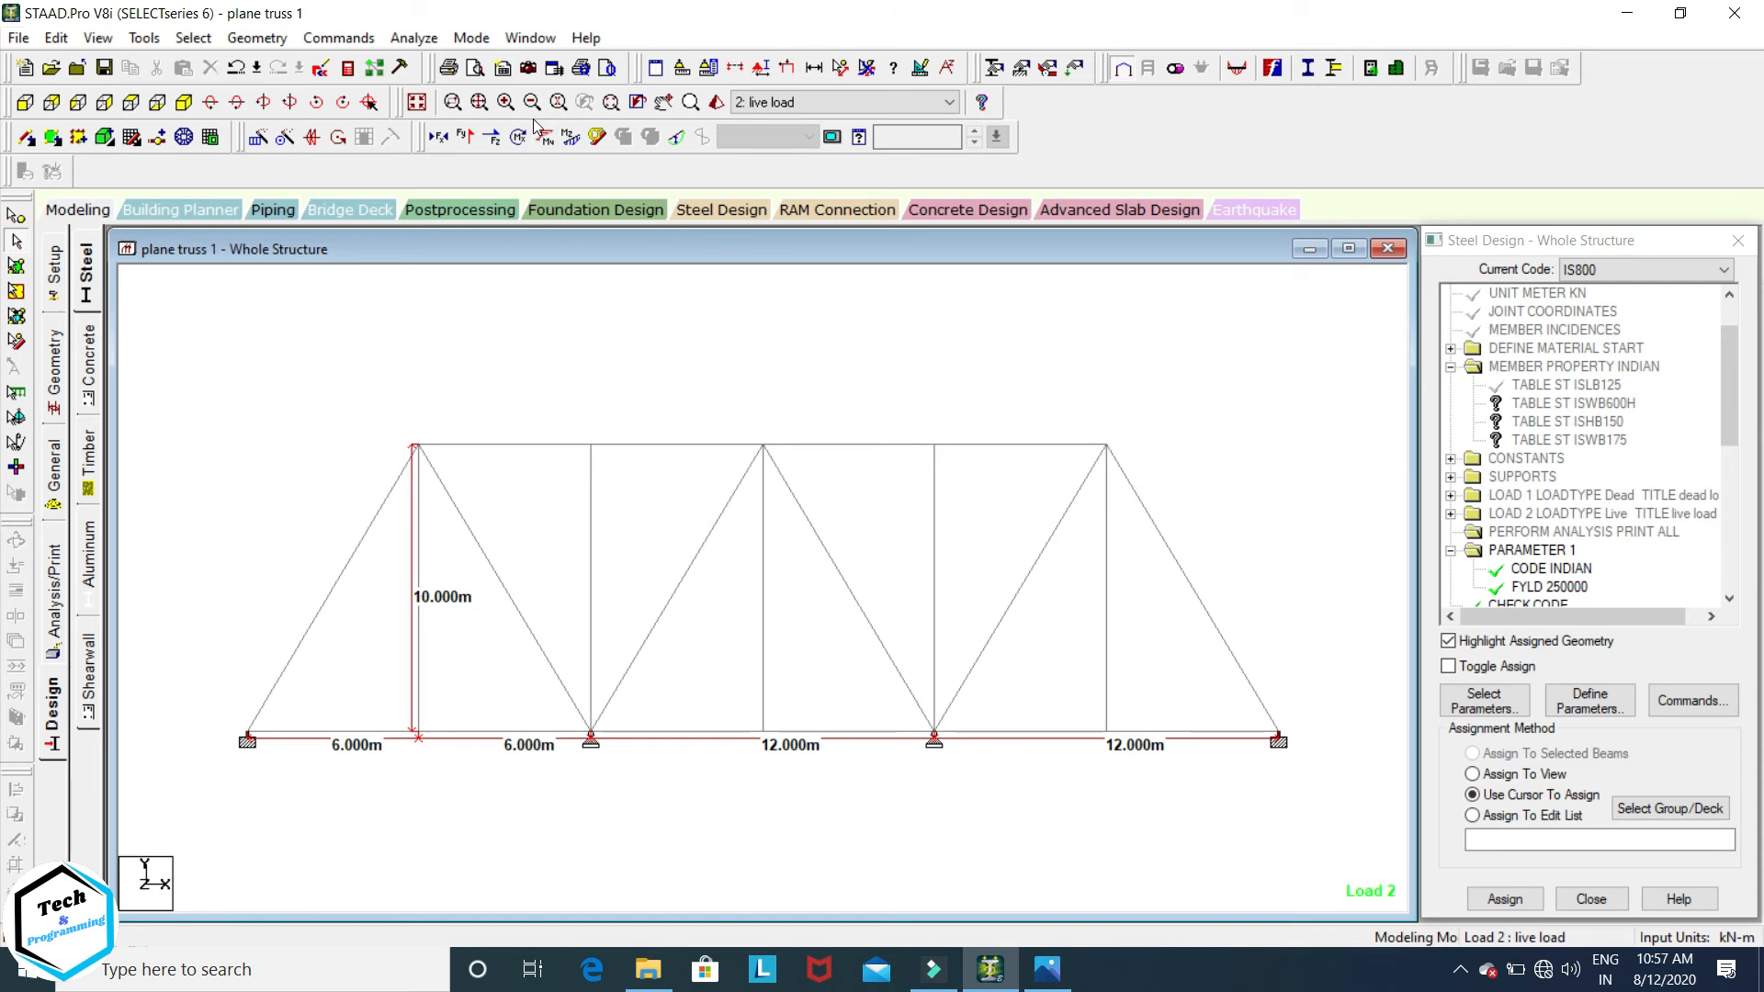
Step: Open the report setup and add Picture 1, Picture 2 and Picture 3 to the selected report items
left_click(499, 69)
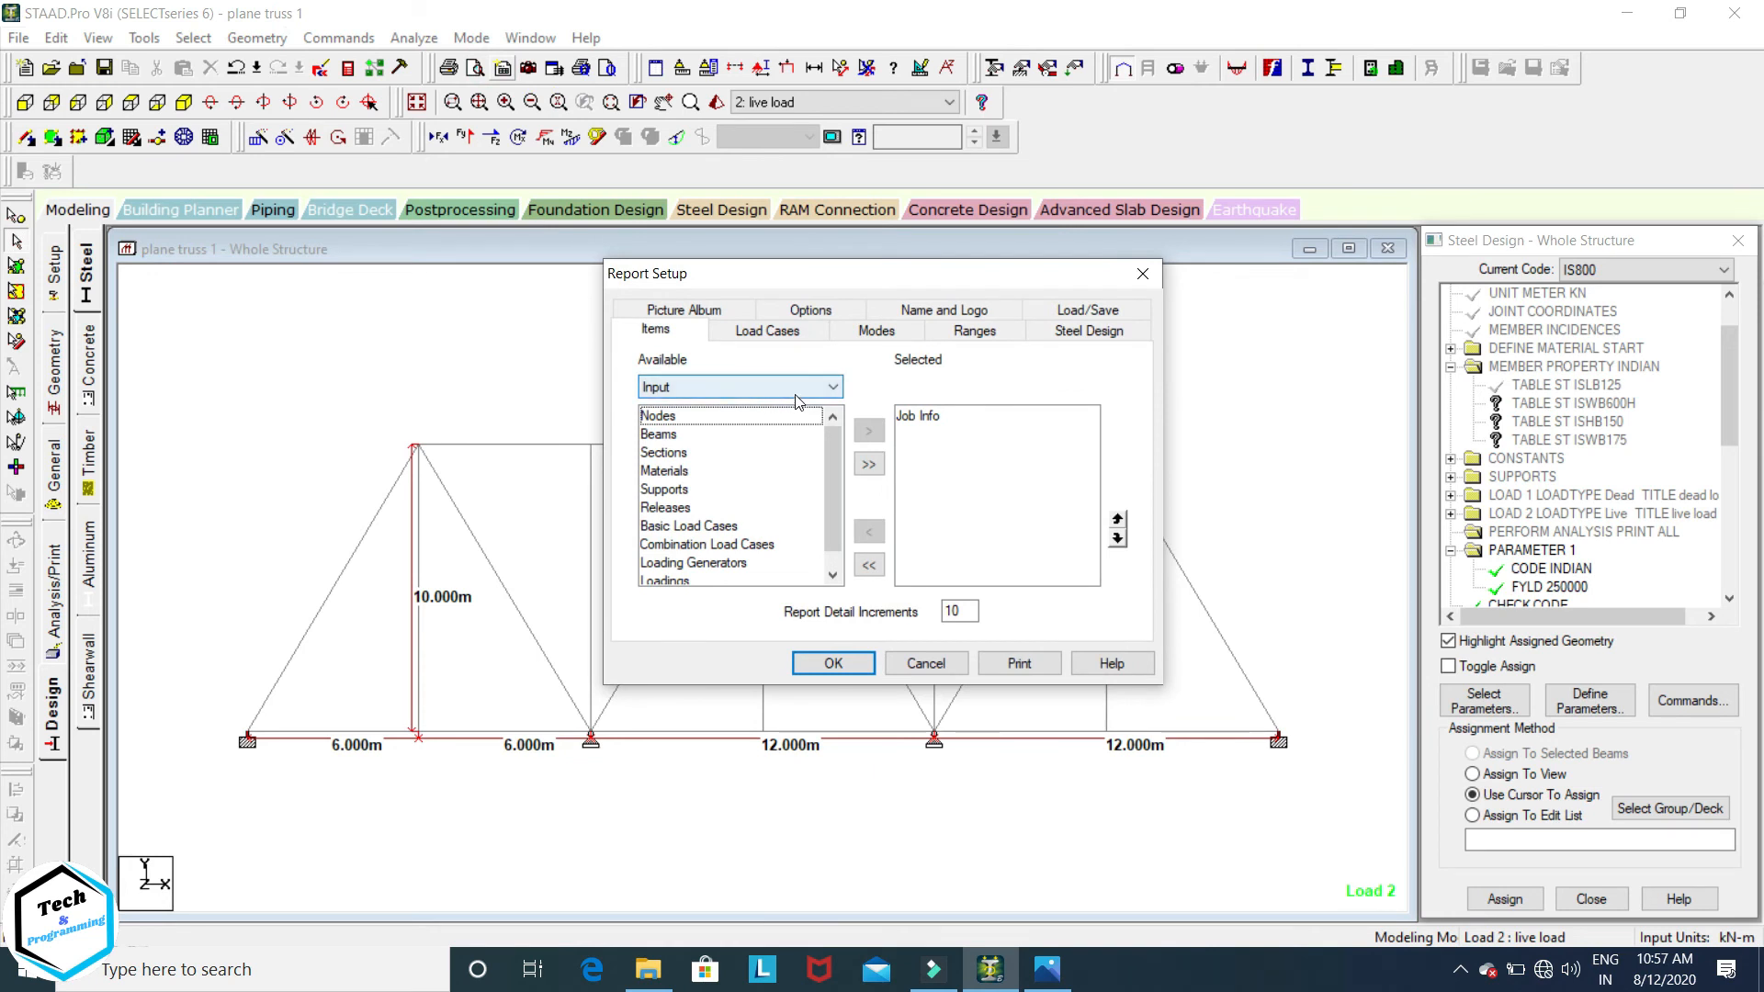
left_click(832, 390)
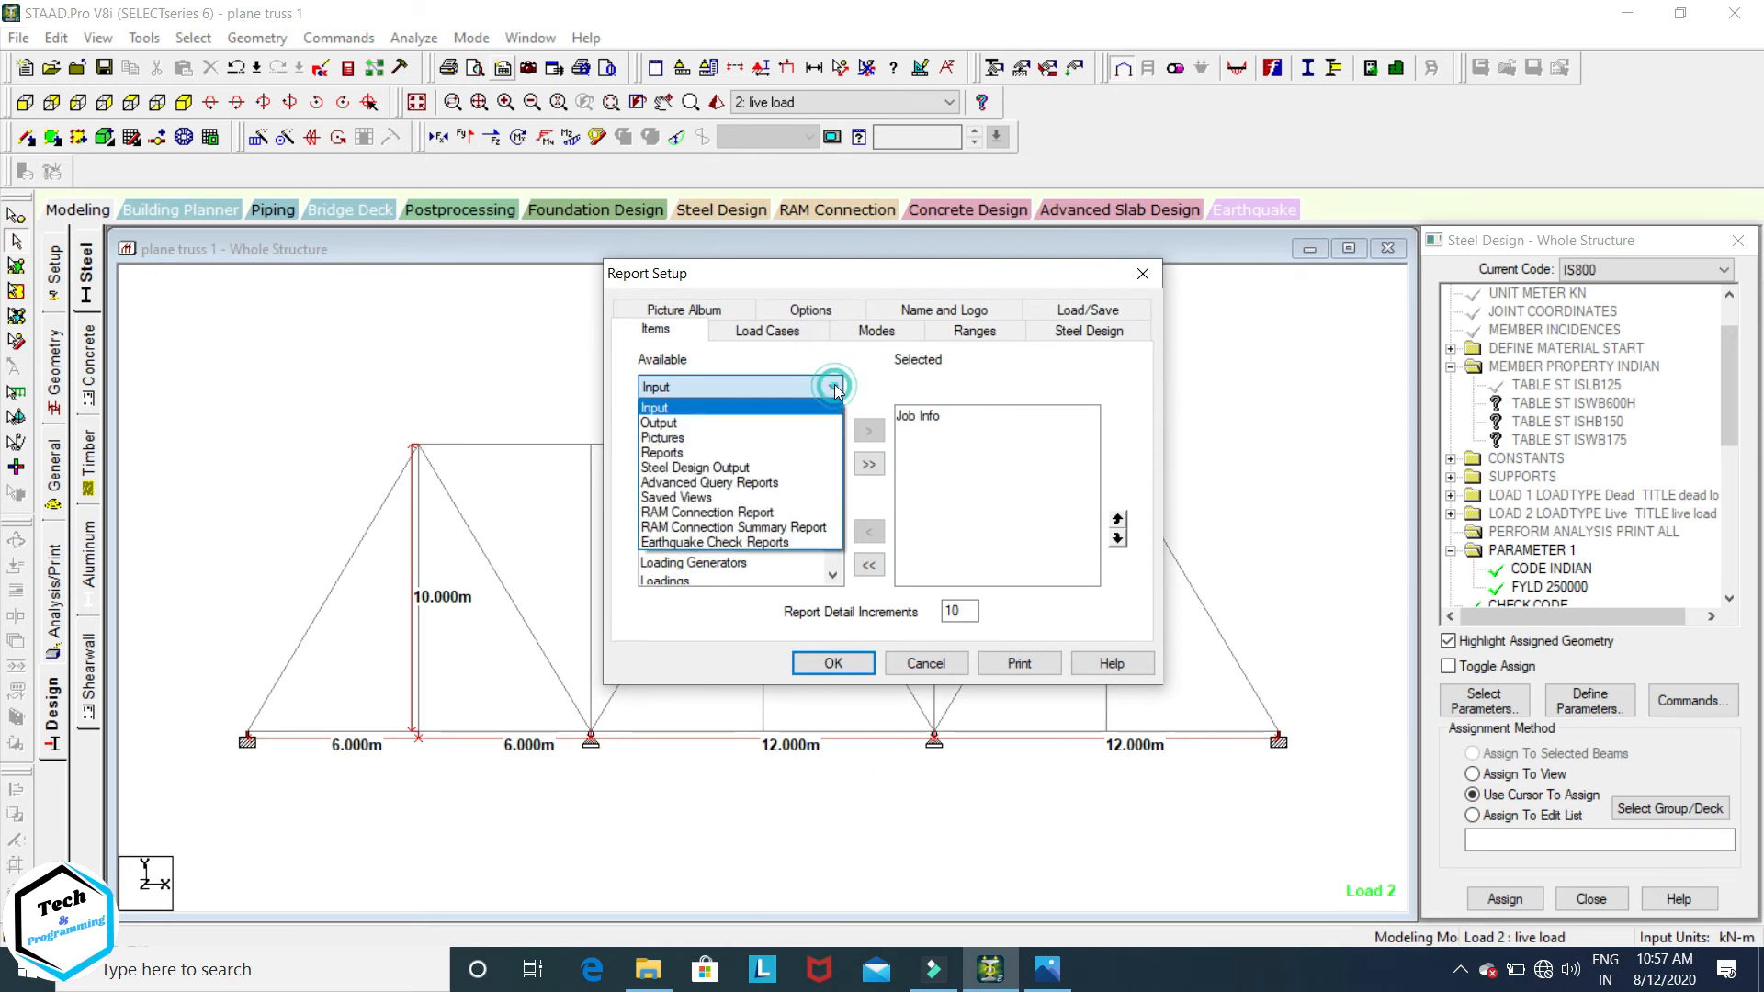
left_click(683, 439)
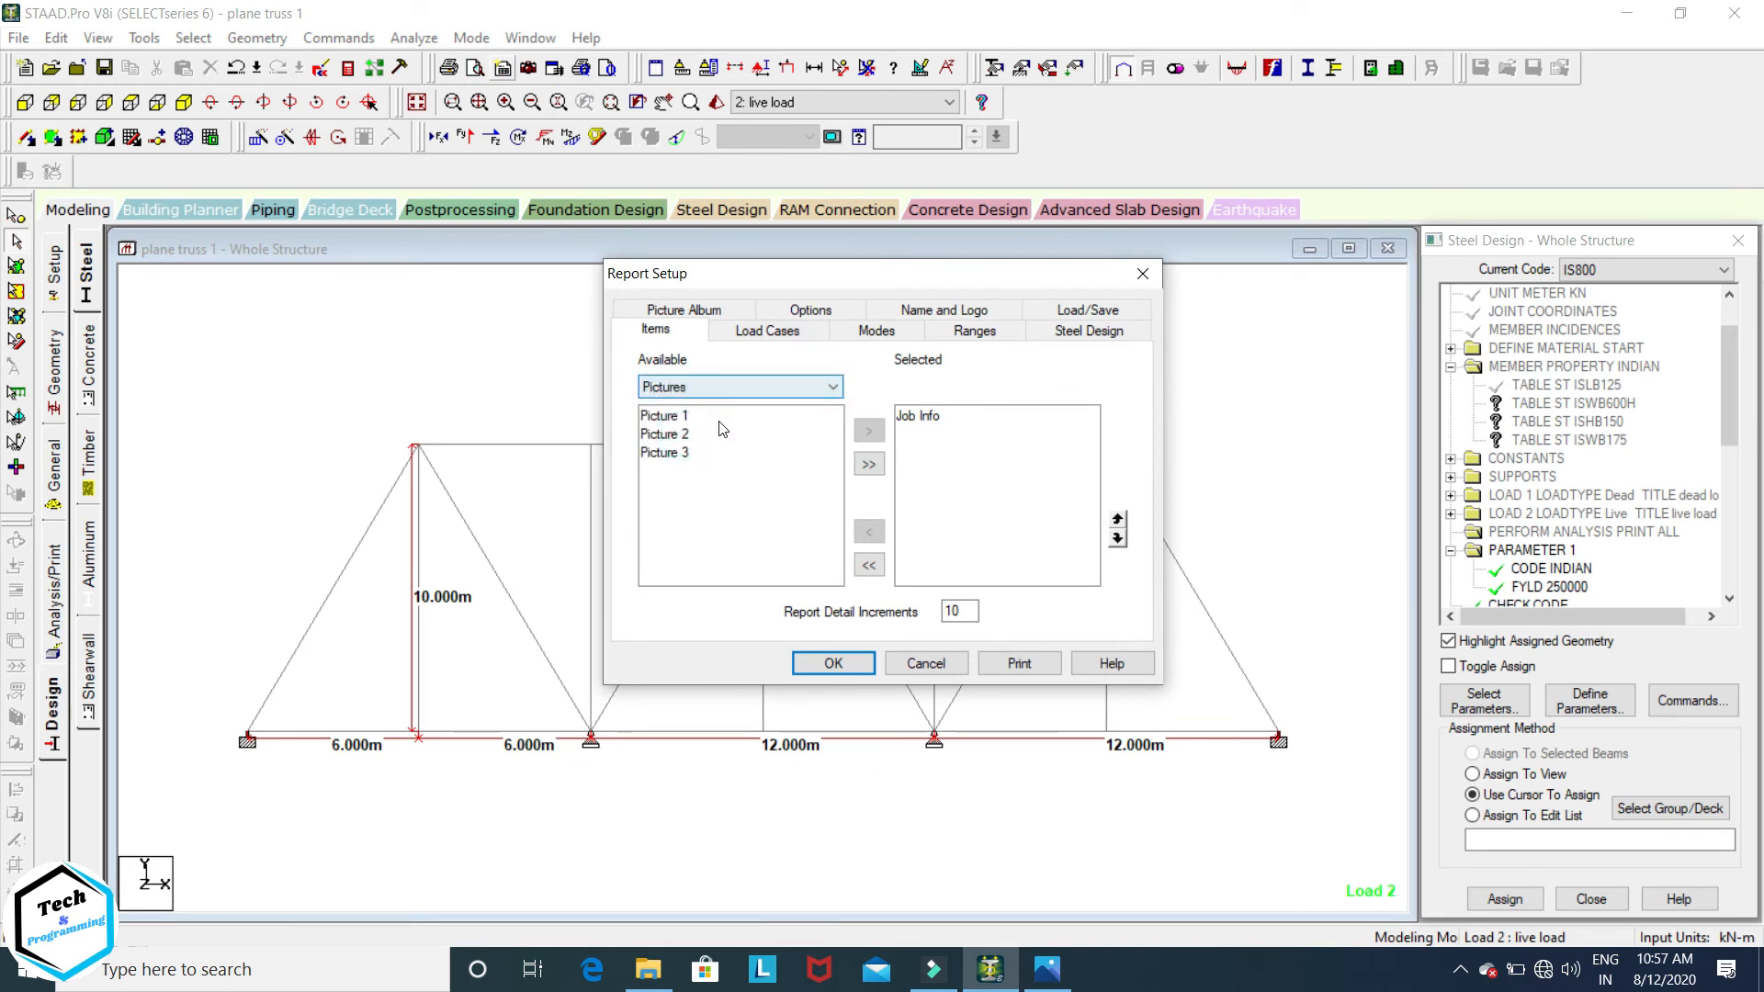
left_click(868, 467)
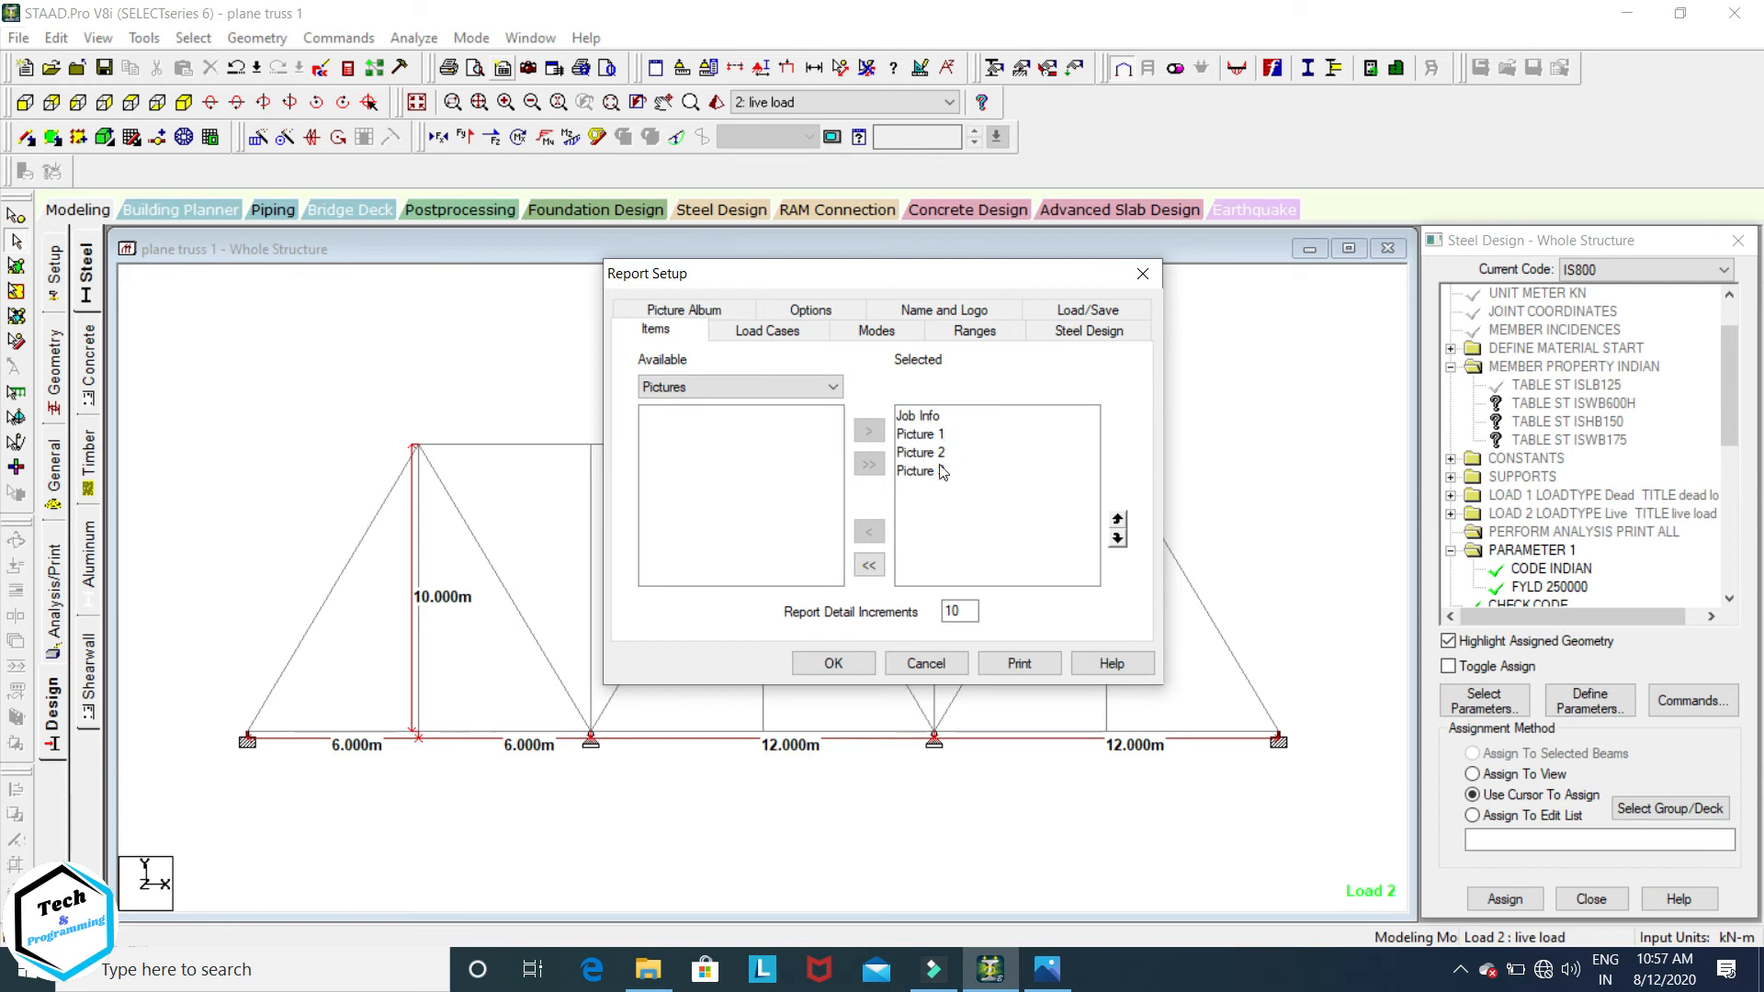
Step: Add the Reactions and Beam Combined Stresses output items to the report
left_click(826, 395)
left_click(722, 417)
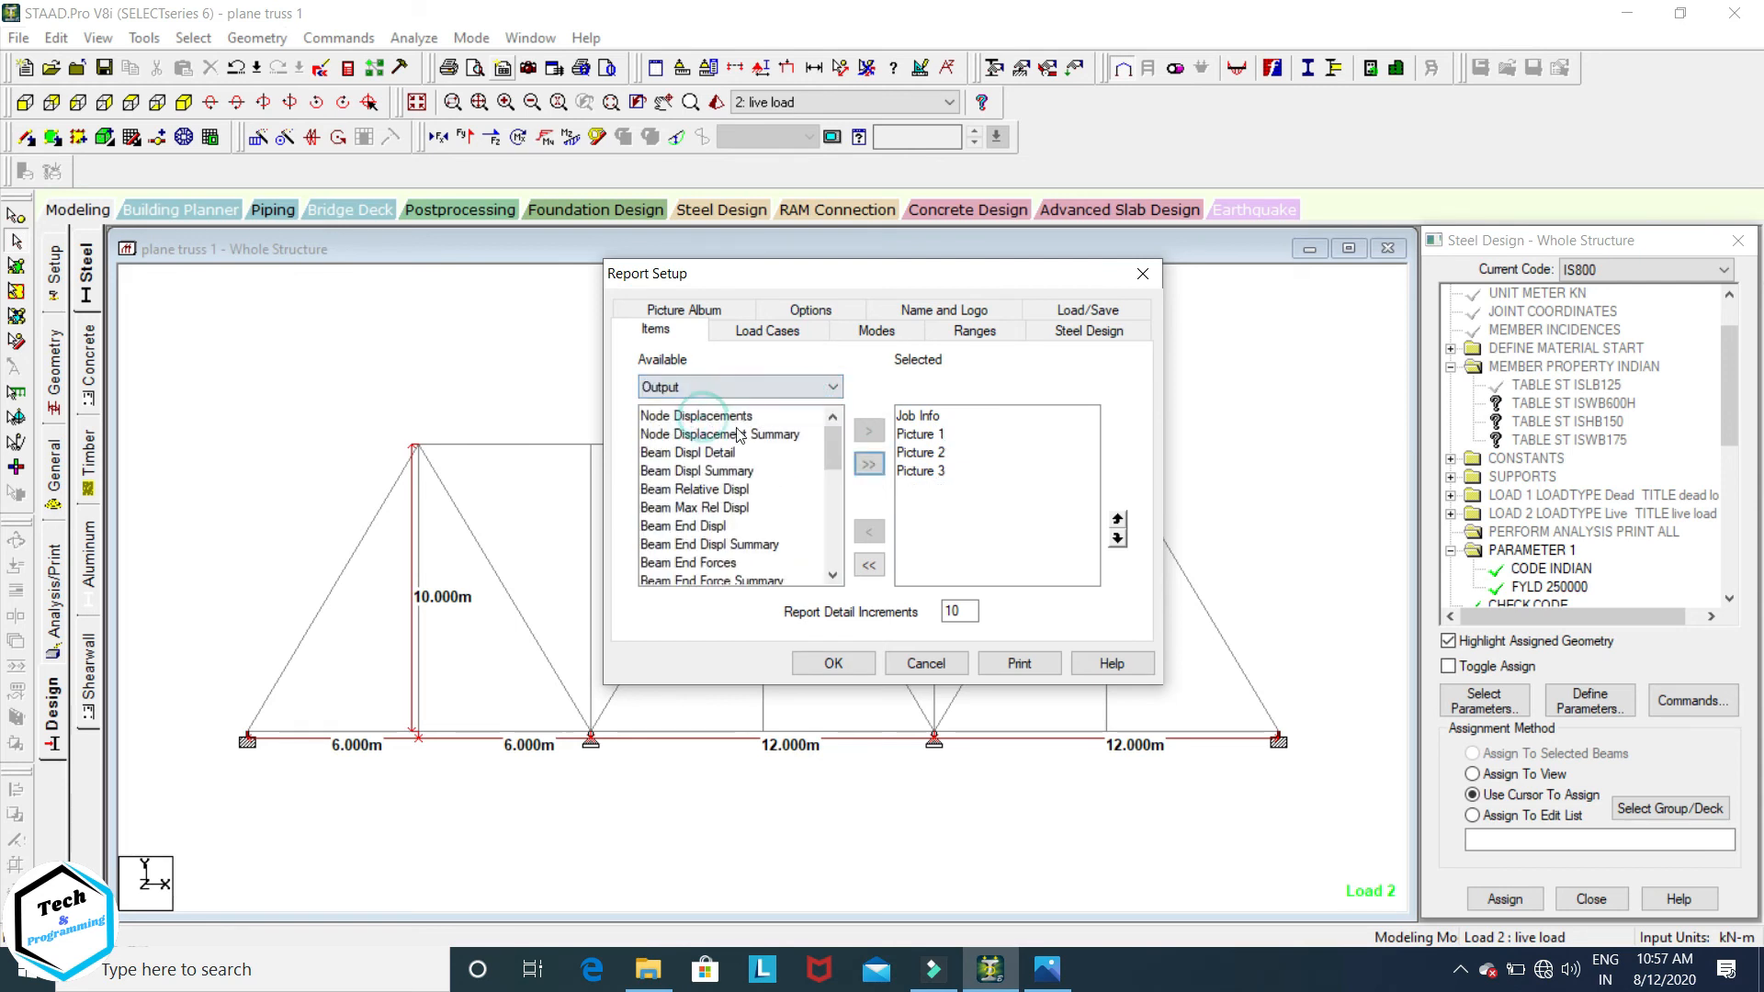
left_click_drag(833, 435, 850, 576)
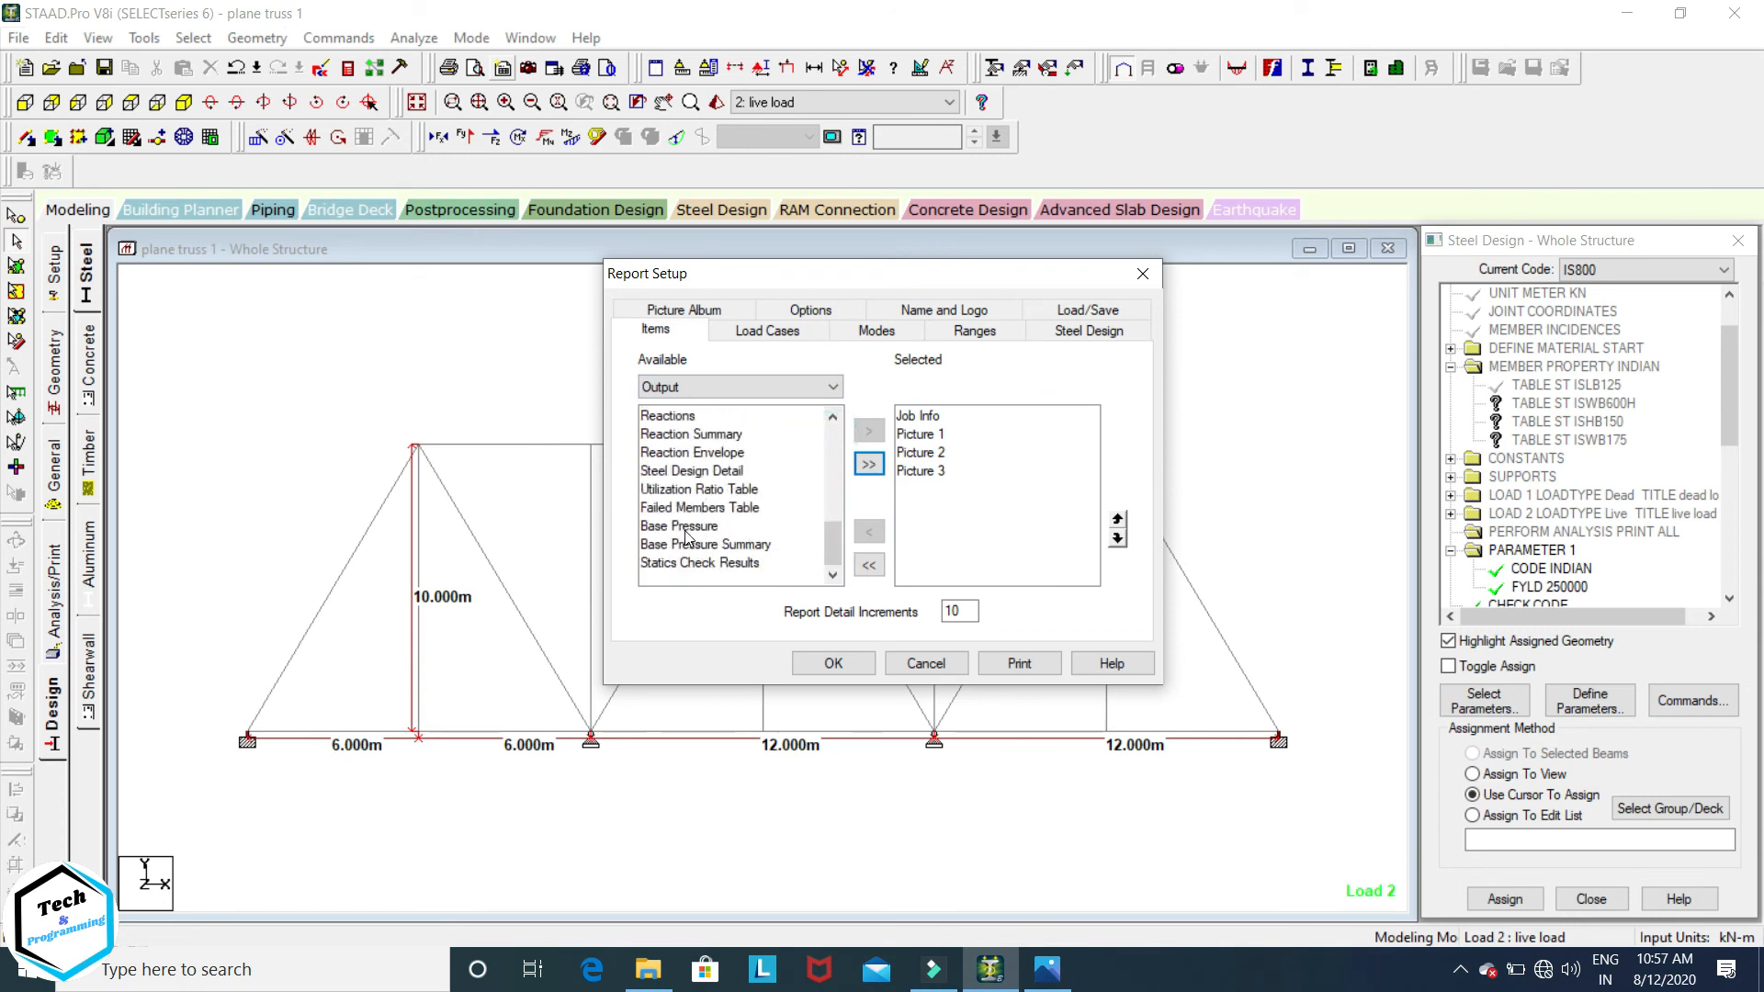
scroll(680, 473, "up", 1)
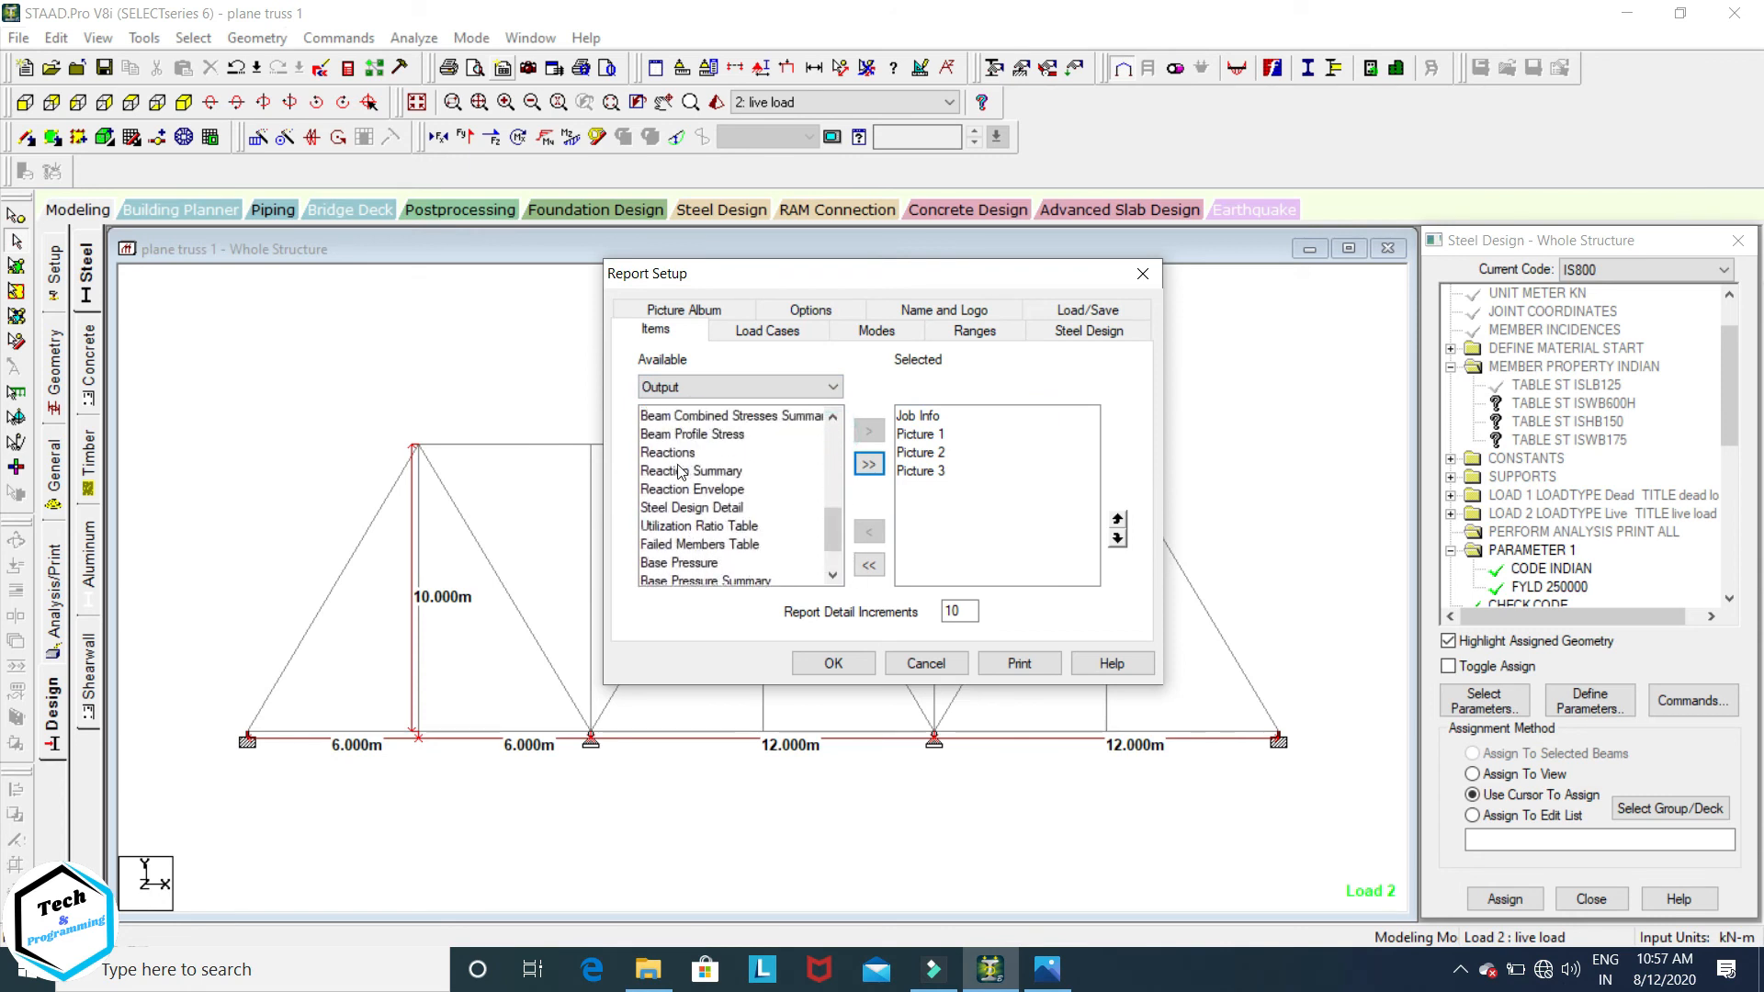
left_click(677, 472)
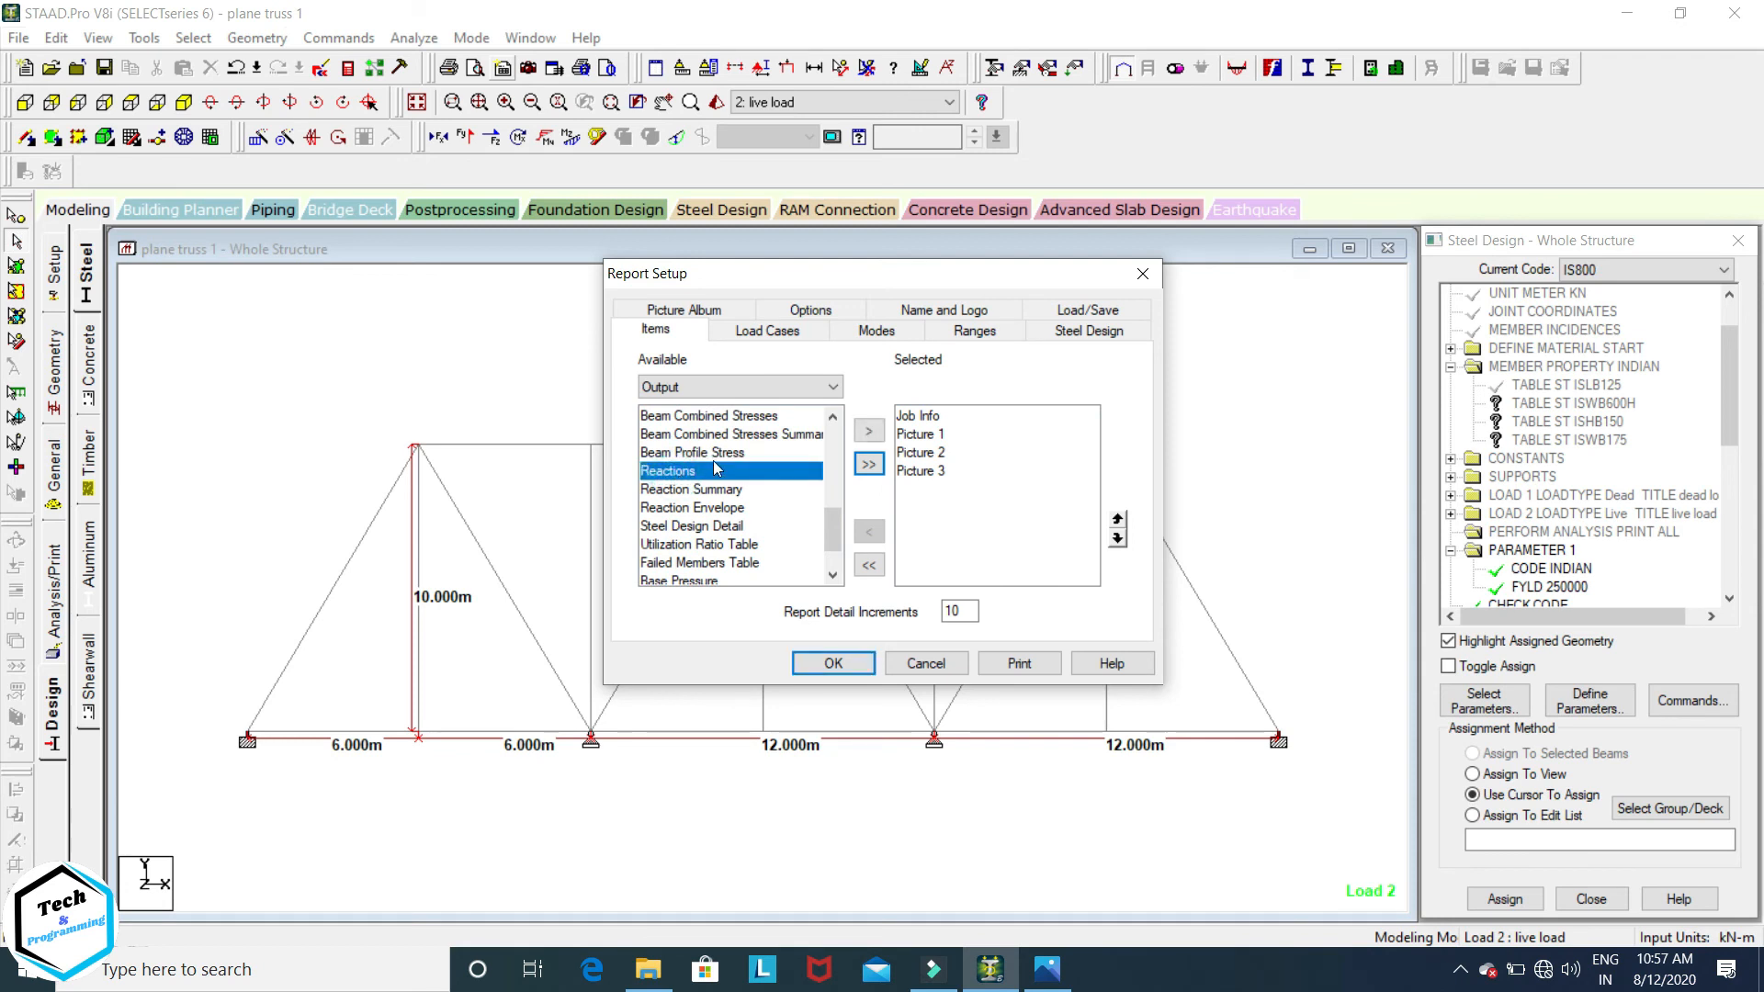
left_click(866, 431)
scroll(742, 455, "up", 1)
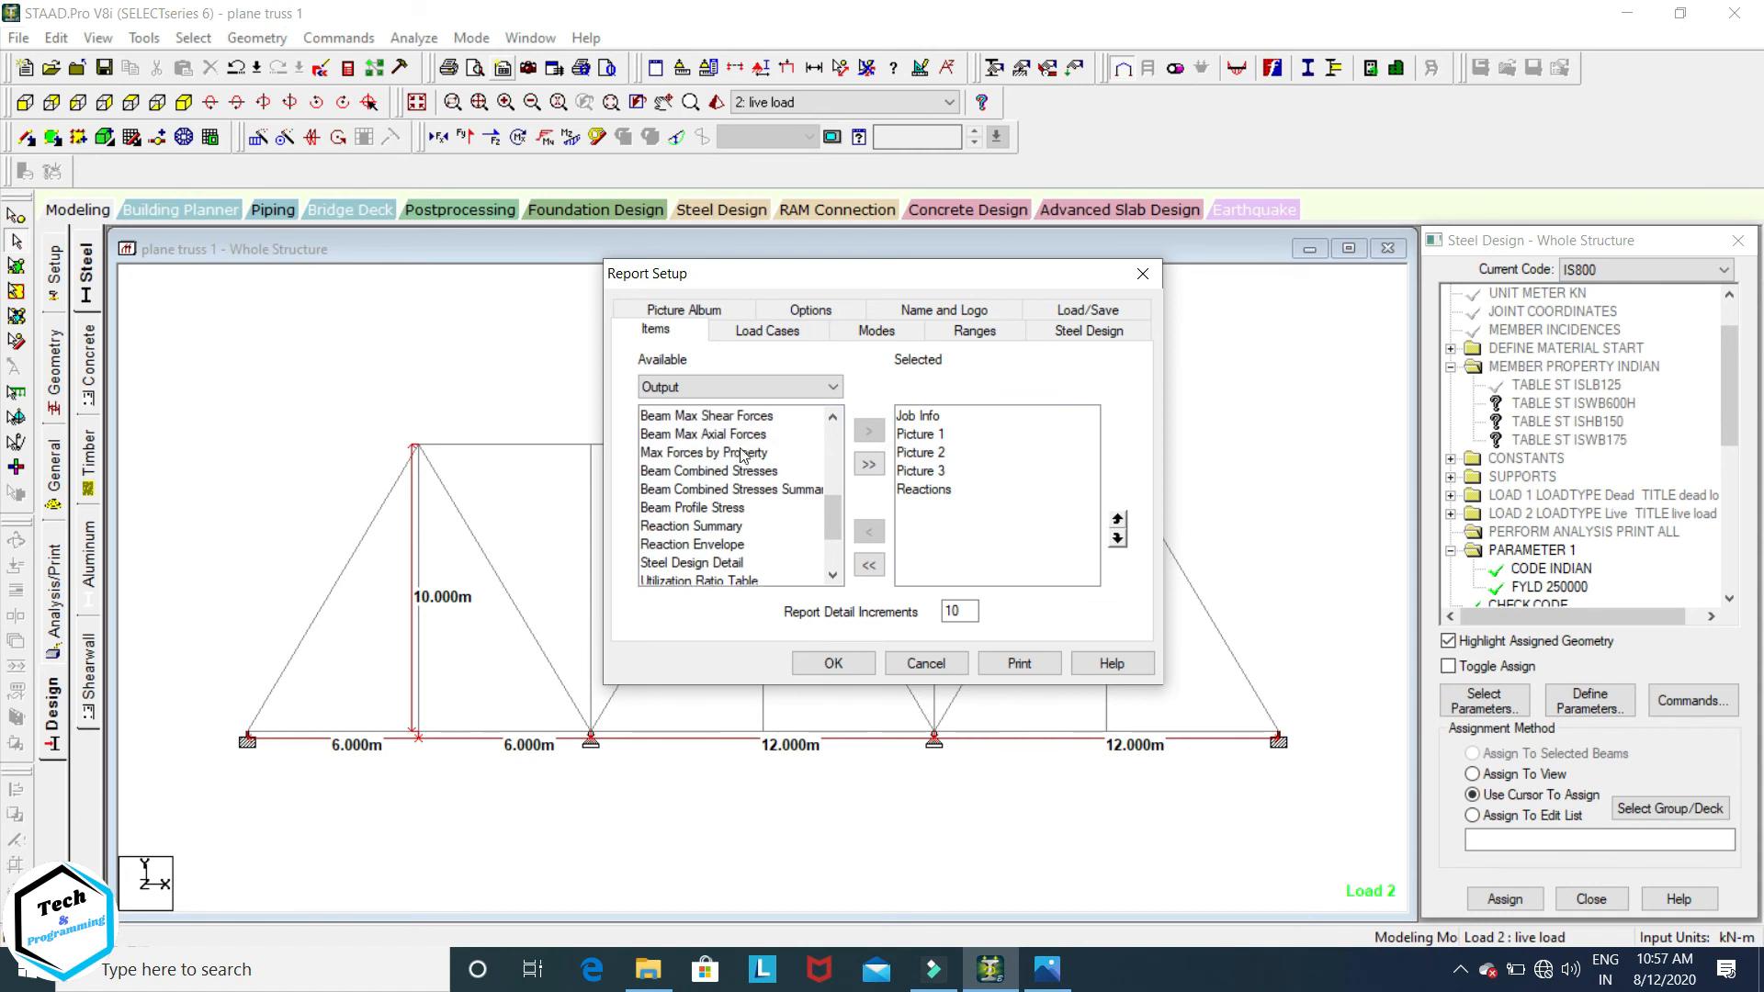
left_click(737, 472)
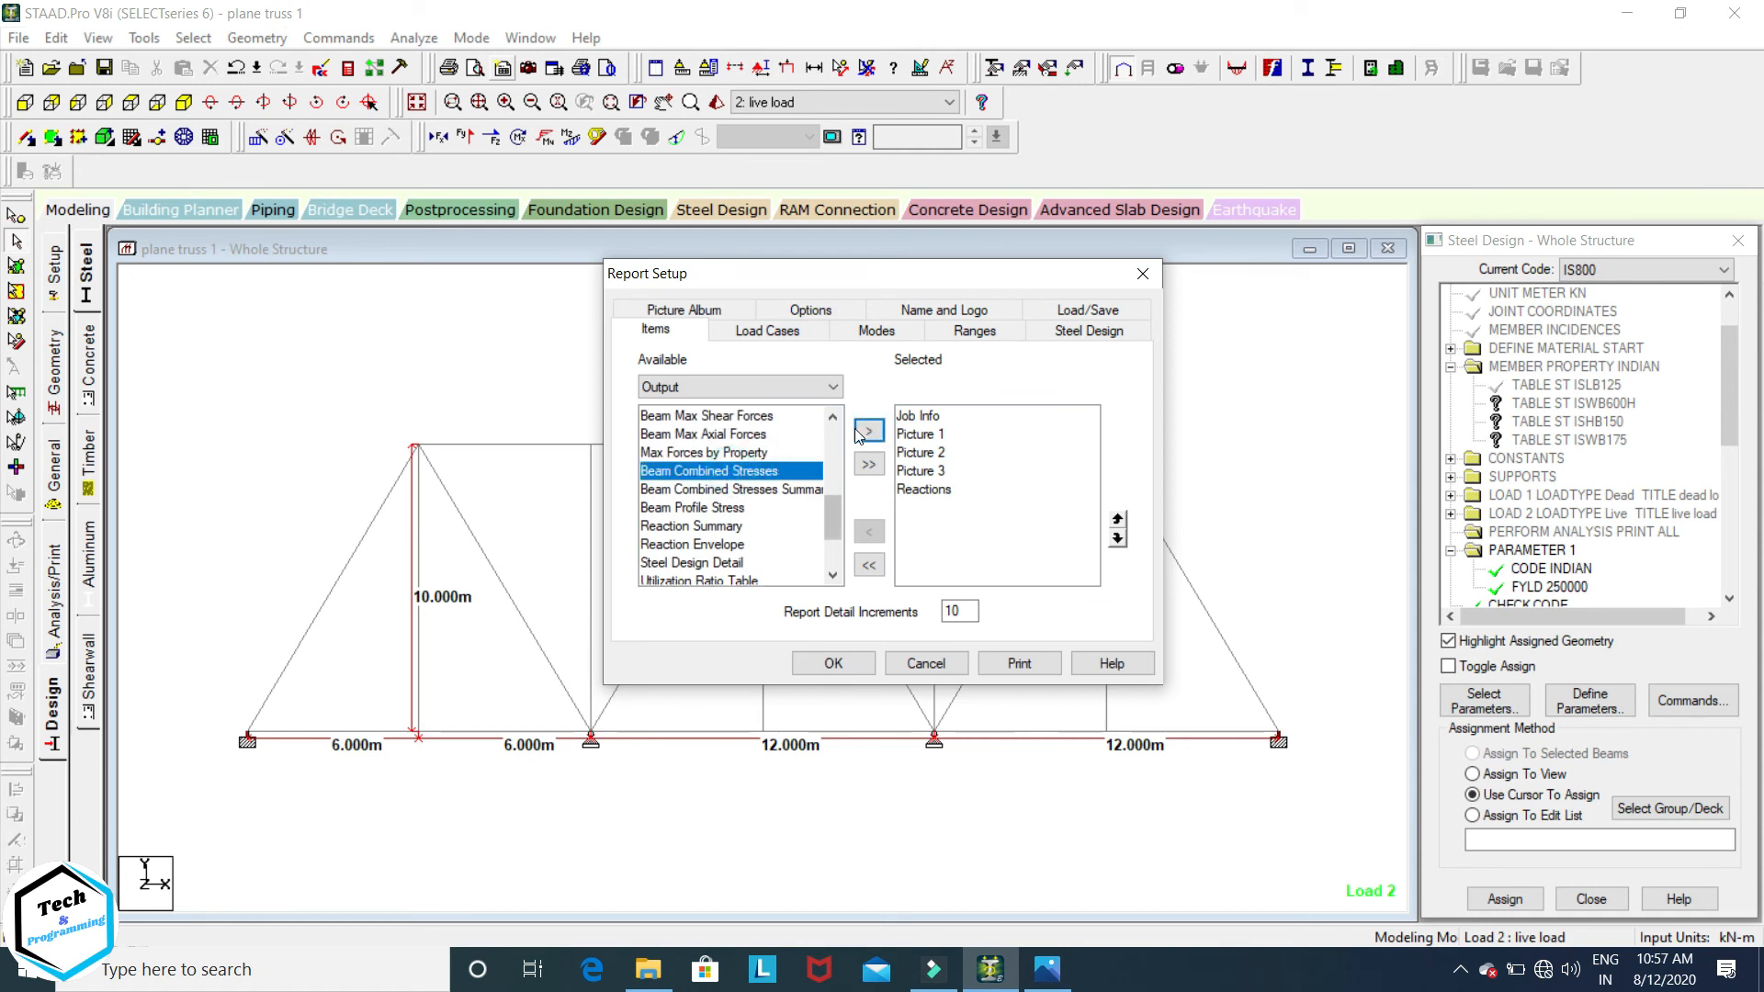
left_click(868, 429)
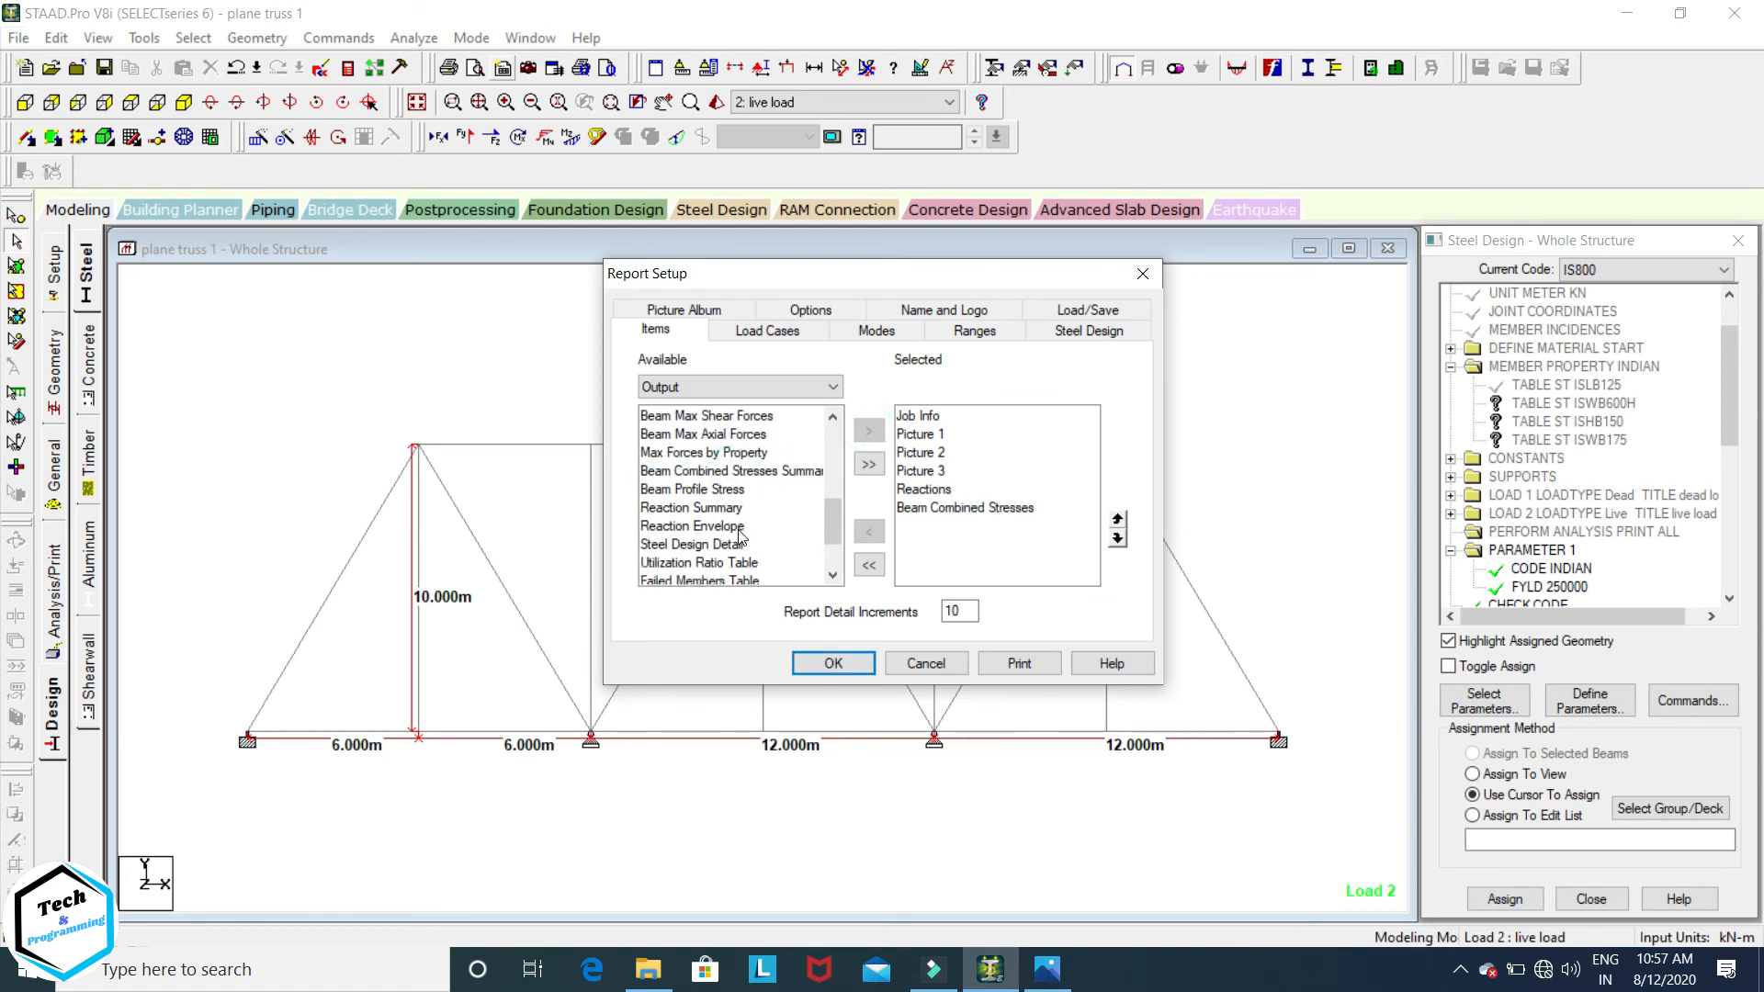
Step: Highlight Steel Design Detail among the available outputs and move Reactions above Picture 3 in the report order
scroll(739, 535, "down", 1)
left_click(720, 491)
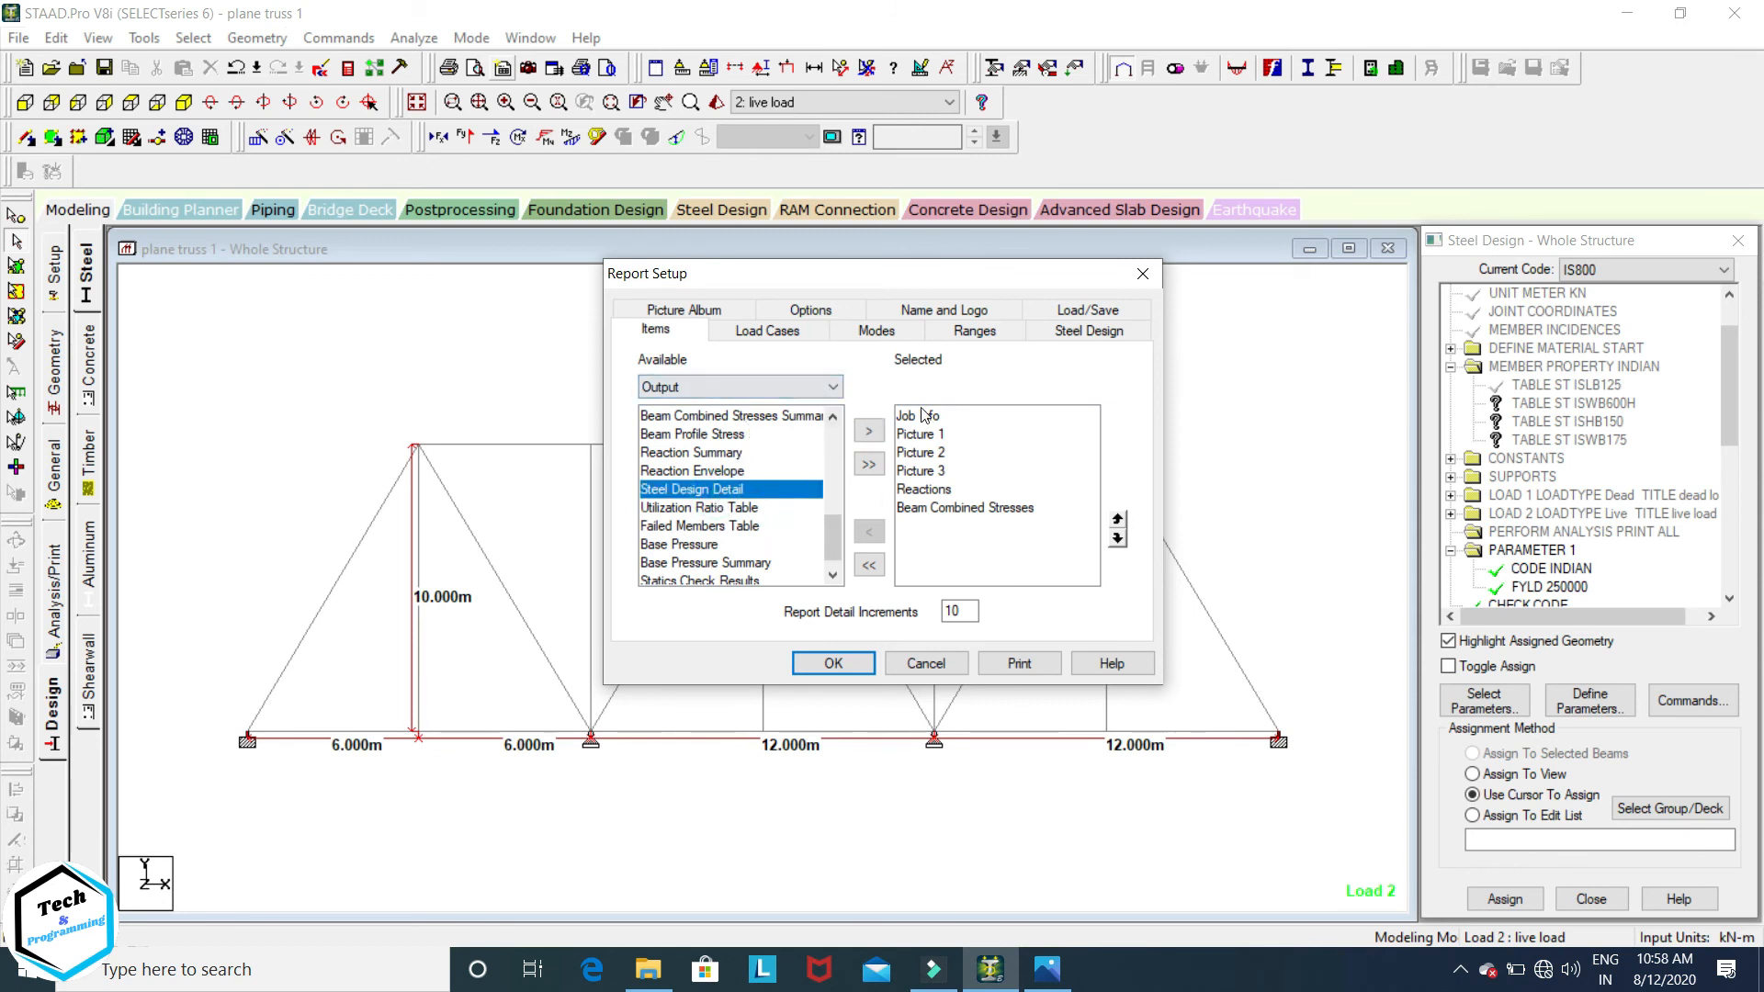
left_click(942, 492)
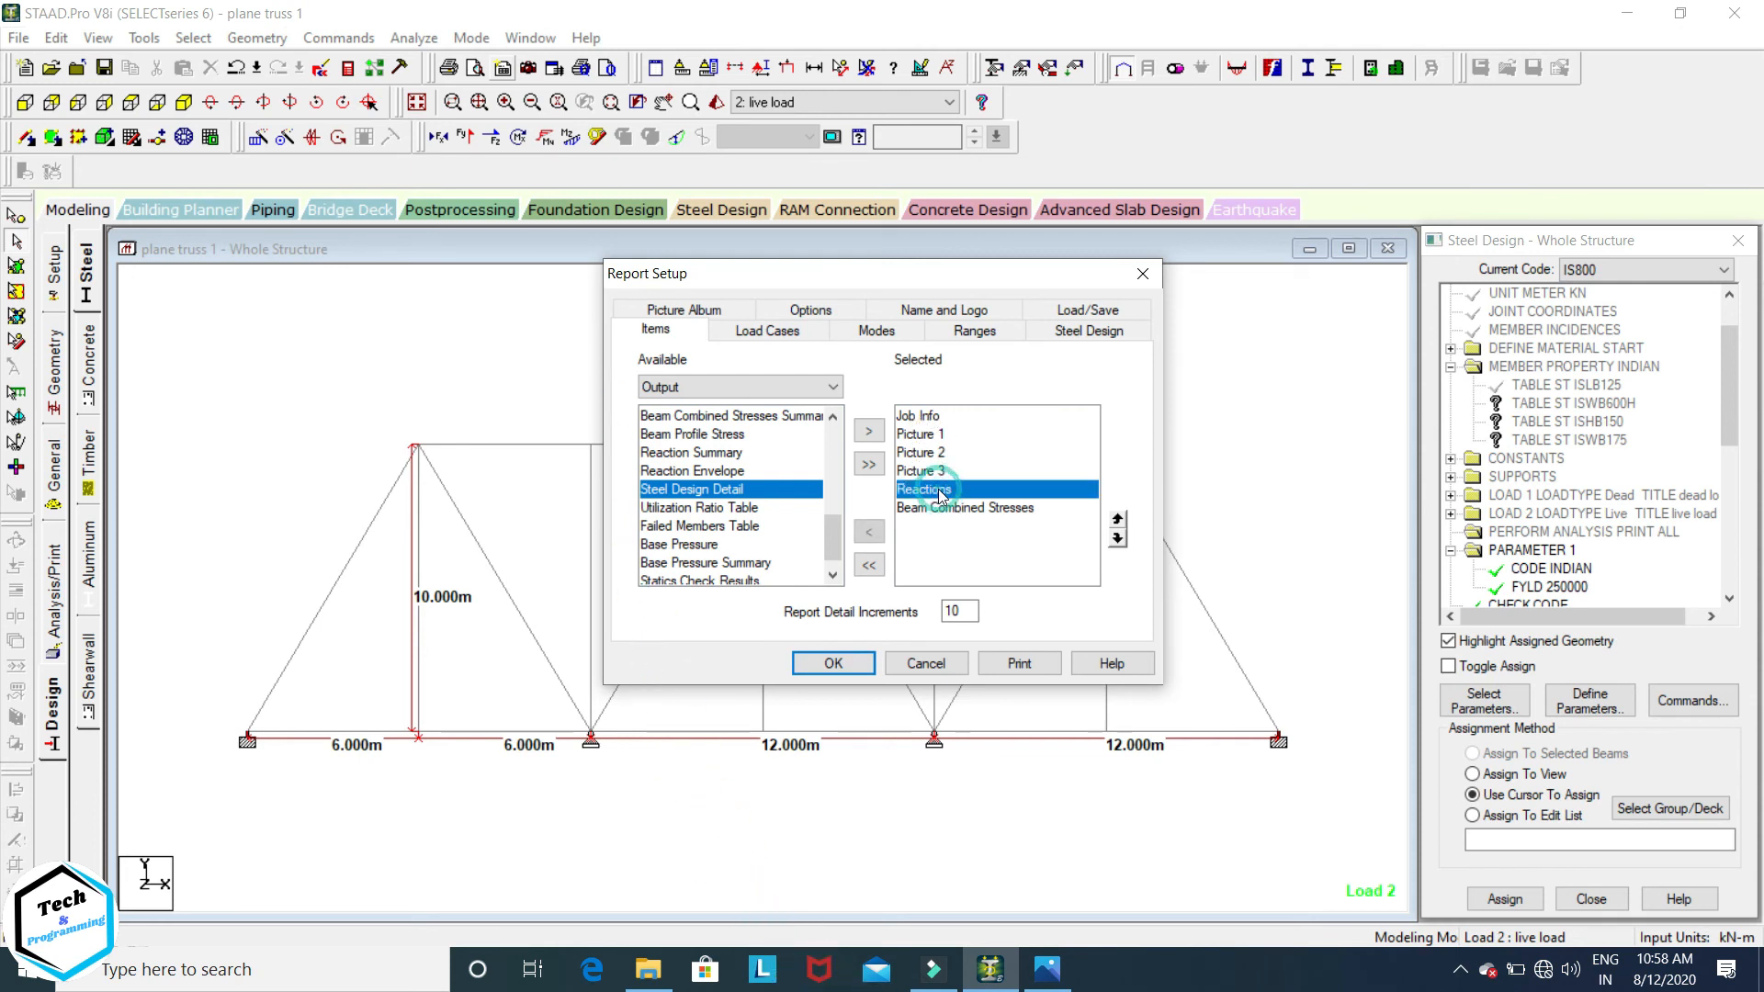
left_click(1117, 519)
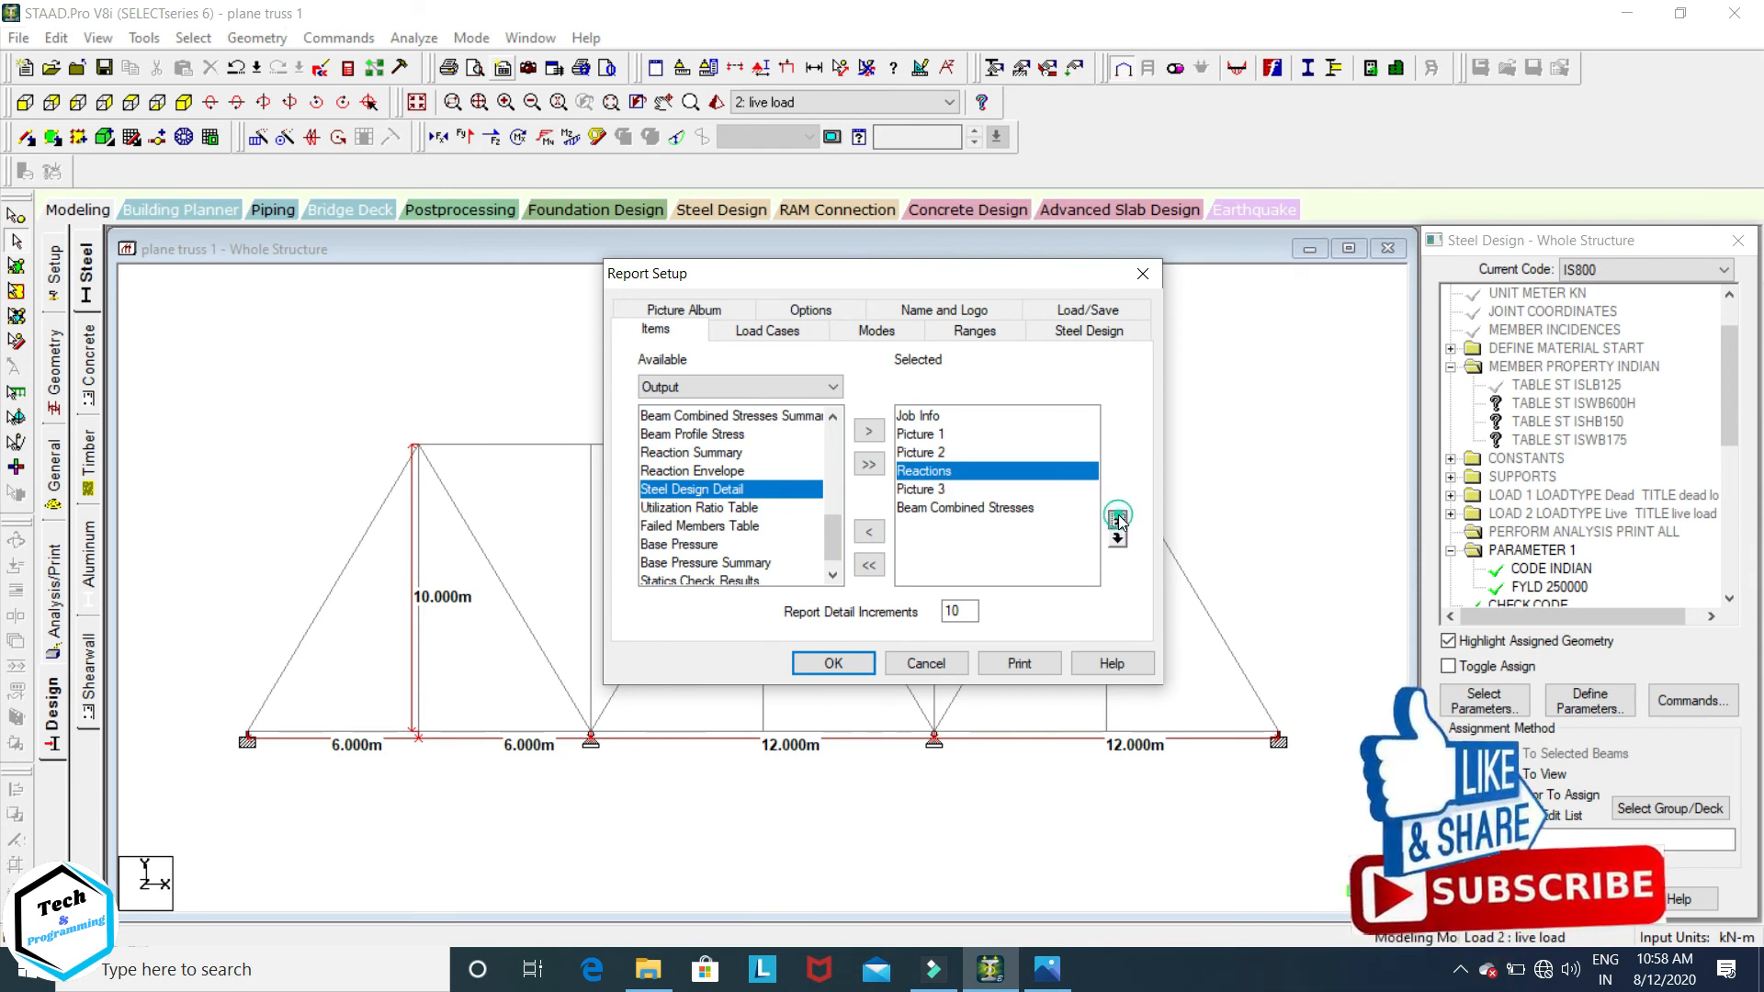